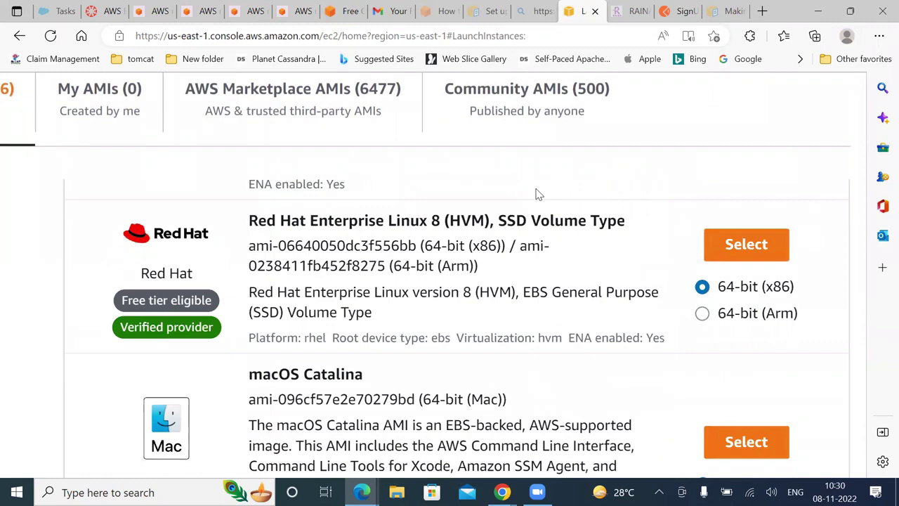
Select the free-tier Amazon Linux 2 AMI (HVM), Kernel 5.10, SSD Volume Type, 64-bit (x86)
scroll(538, 193, "down", 8)
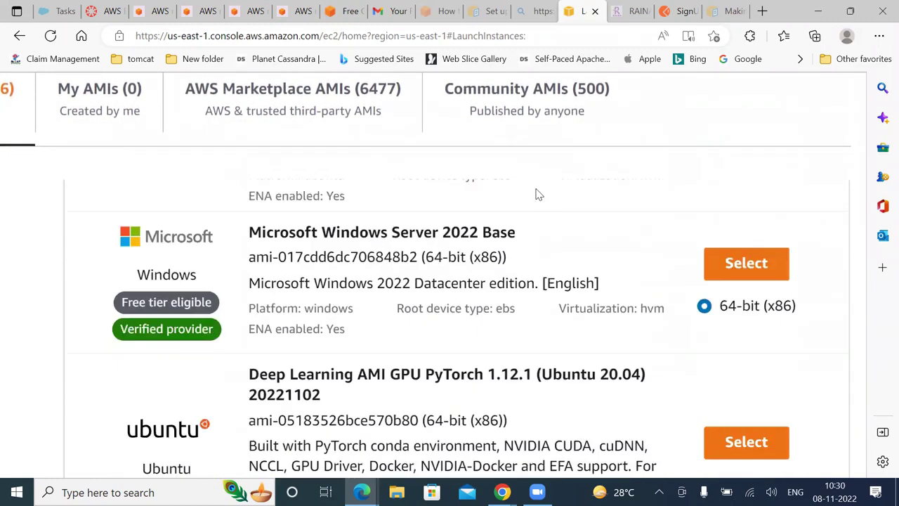
scroll(537, 194, "down", 1)
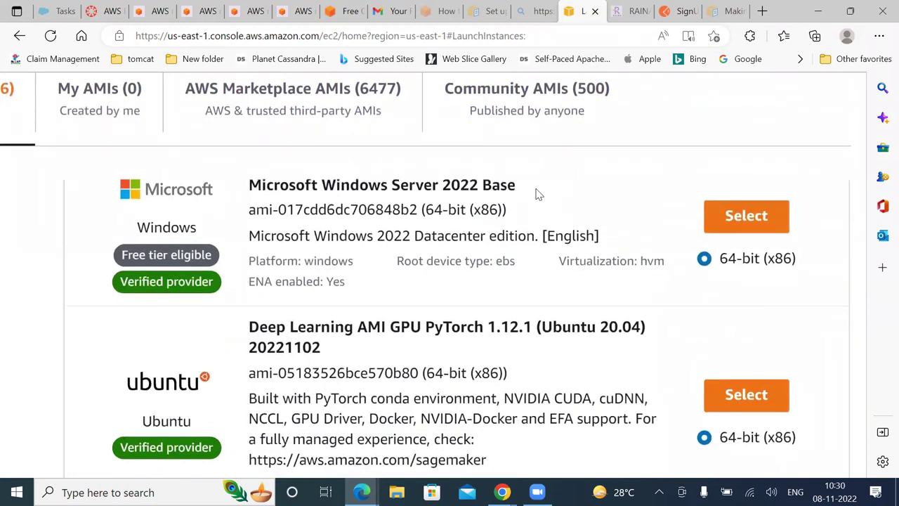
scroll(538, 194, "down", 3)
scroll(537, 193, "up", 10)
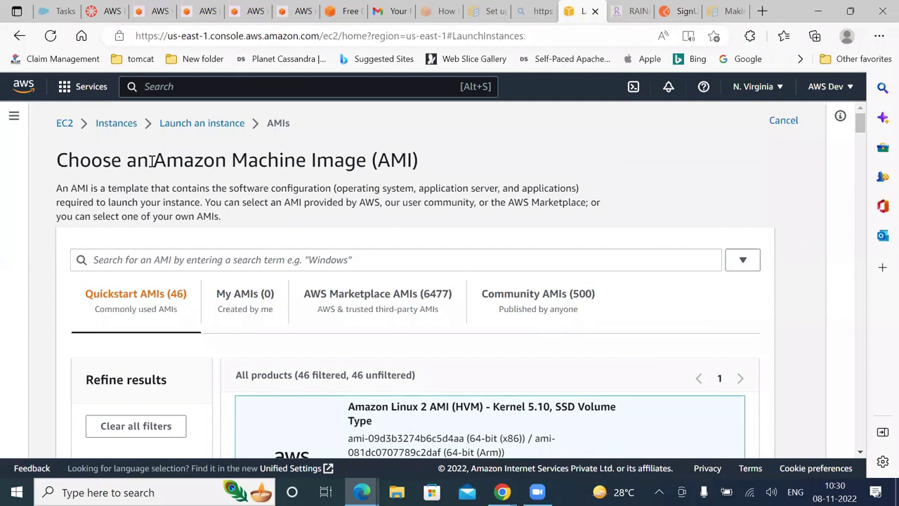
left_click_drag(155, 160, 403, 163)
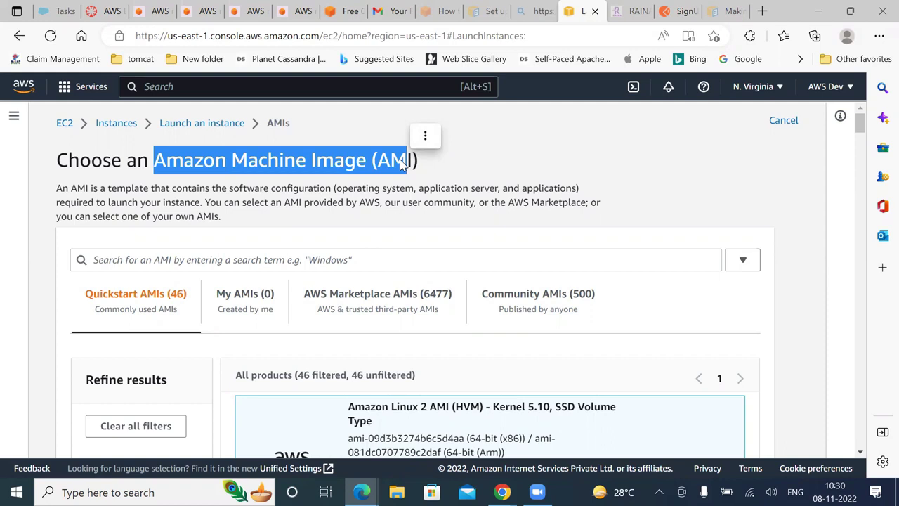
left_click(608, 147)
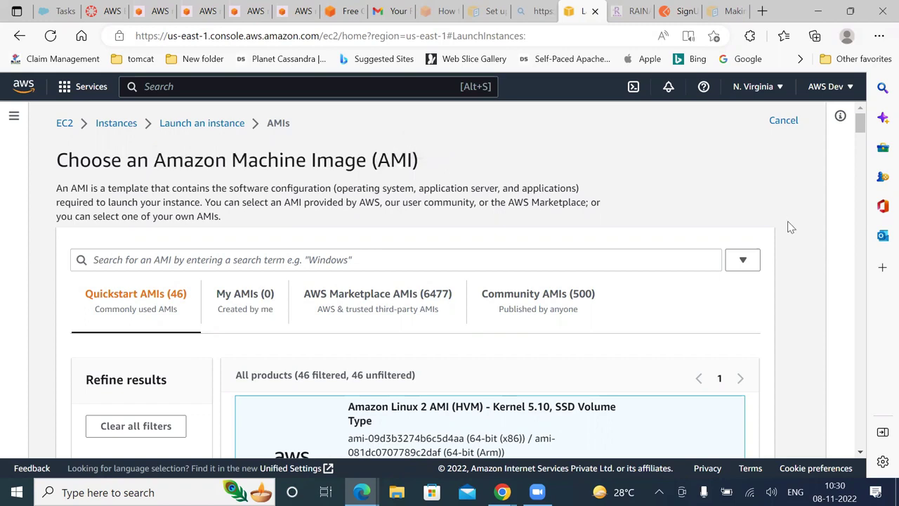
scroll(789, 226, "down", 2)
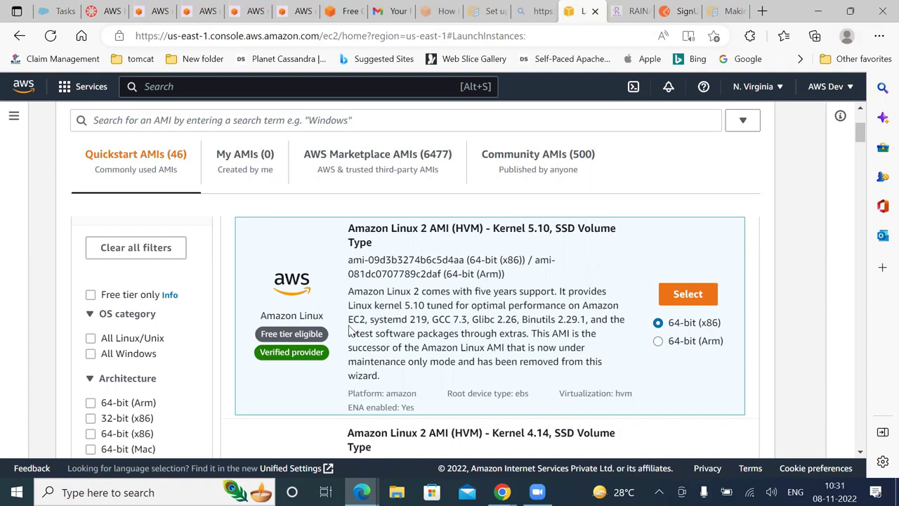
left_click(695, 298)
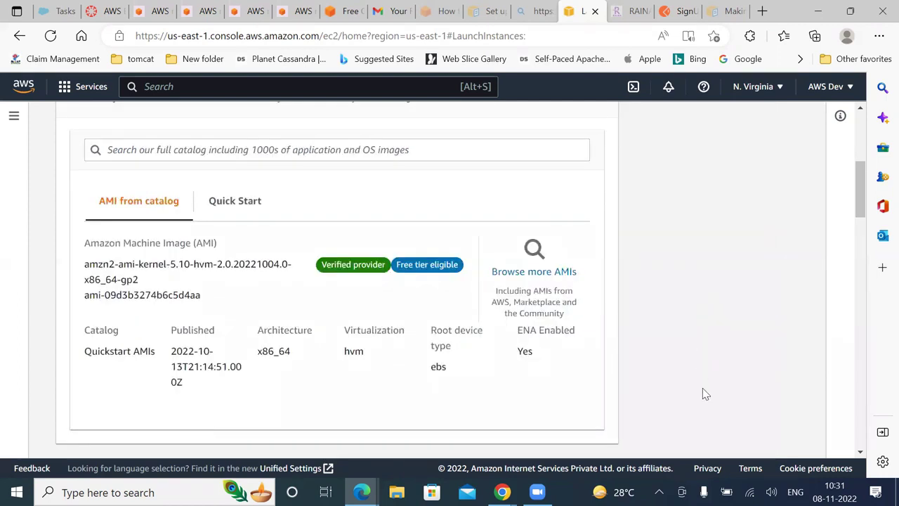
left_click_drag(859, 172, 857, 118)
left_click(859, 199)
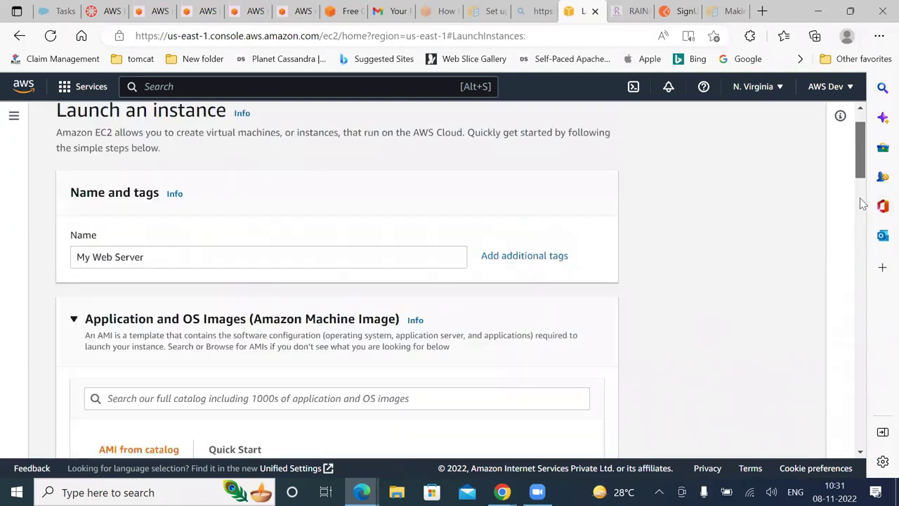
left_click_drag(860, 199, 863, 192)
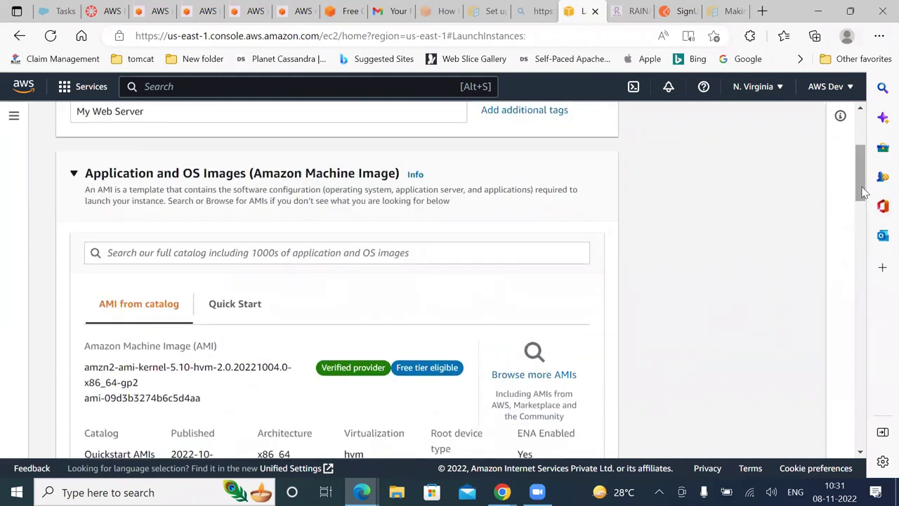
scroll(864, 193, "up", 5)
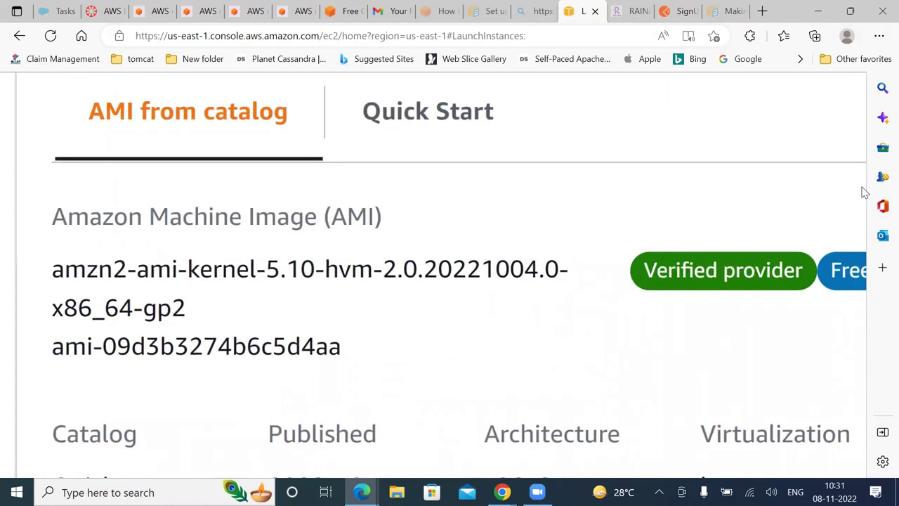
scroll(864, 193, "right", 4)
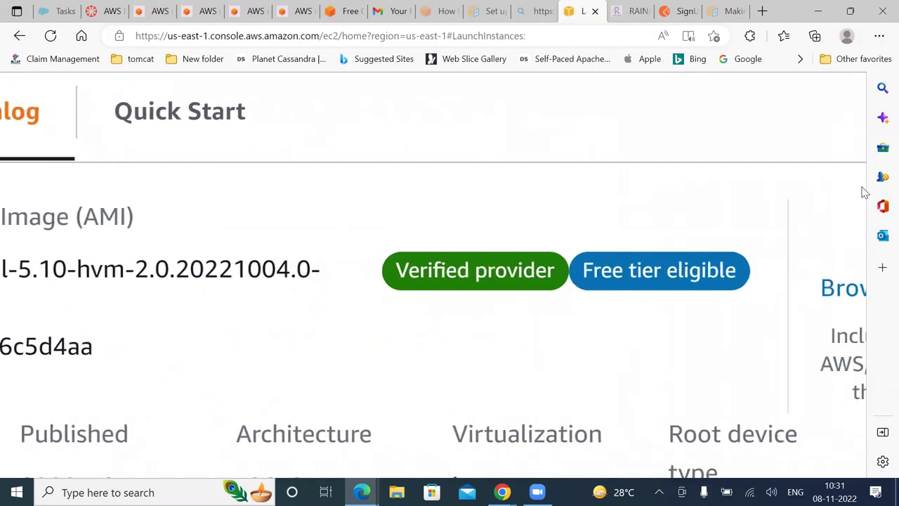
key("ctrl+minus")
key("ctrl+minus")
key("ctrl+minus")
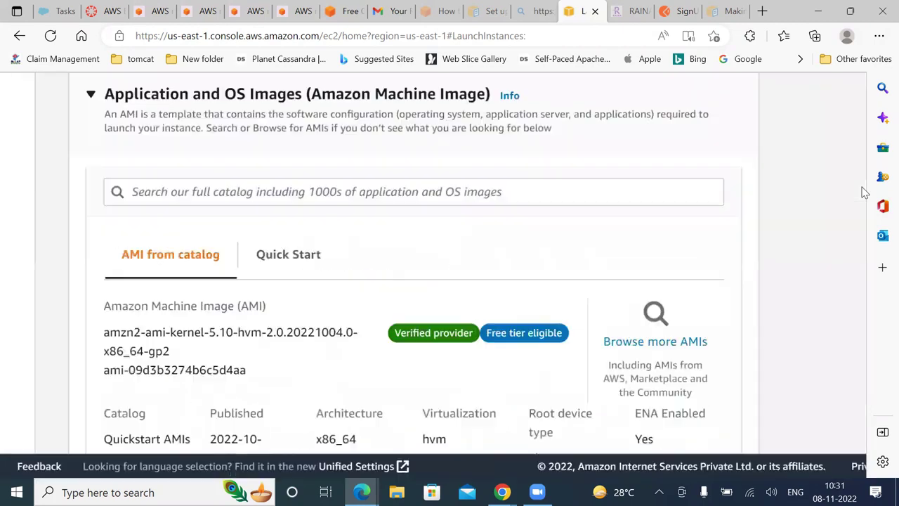
scroll(864, 193, "down", 4)
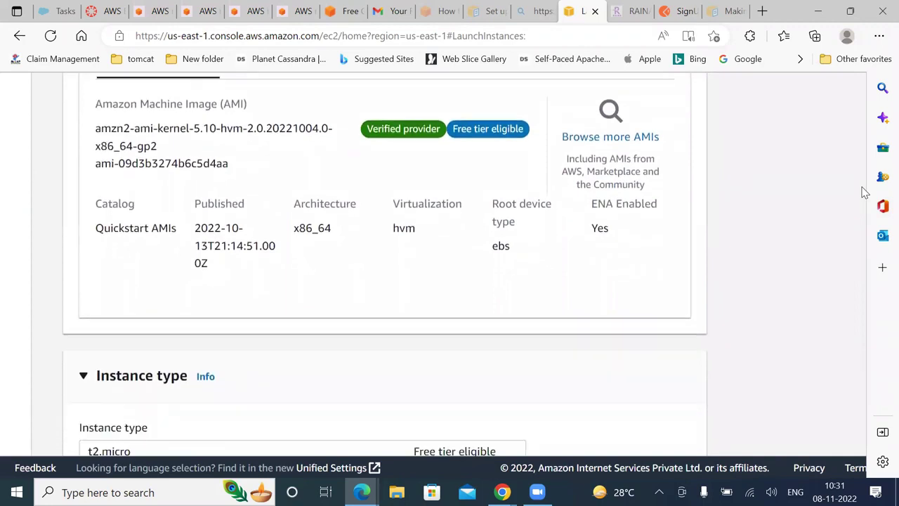
scroll(864, 194, "down", 1)
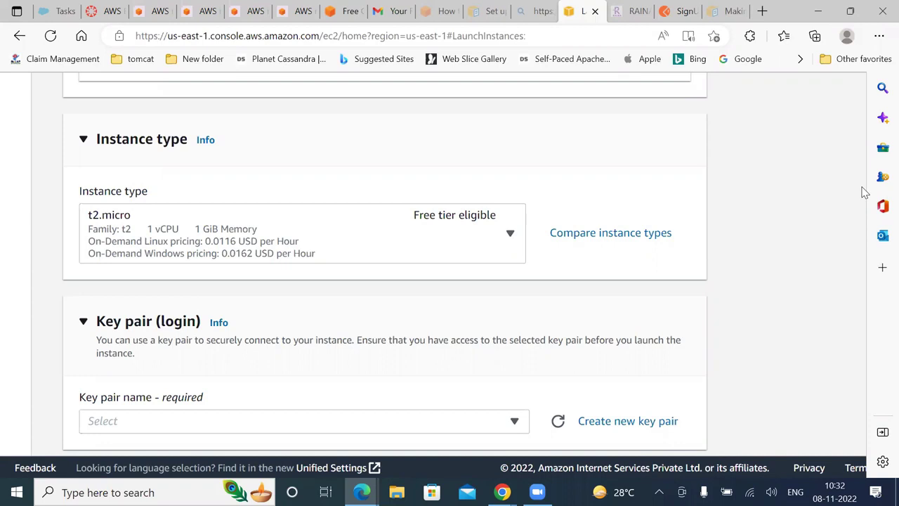
Browse the instance type list and close it, keeping t2.micro selected
key("Return")
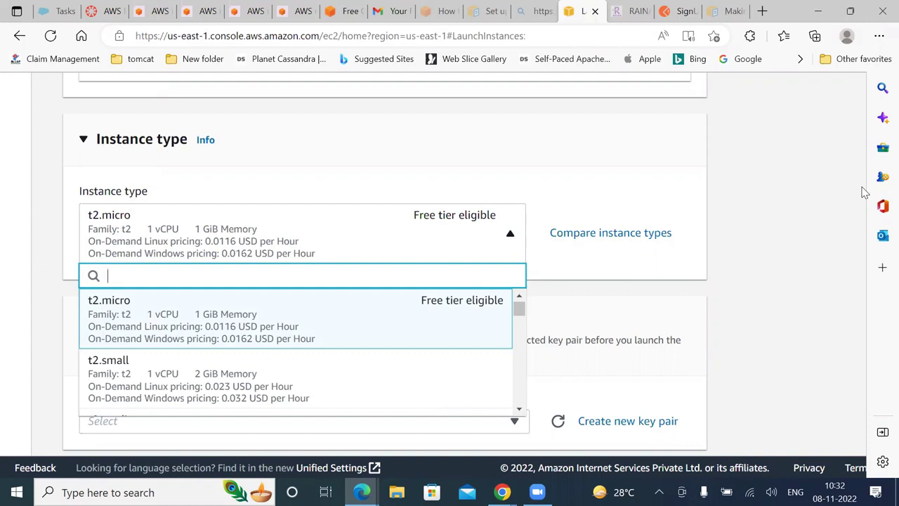
scroll(295, 351, "down", 5)
scroll(295, 351, "up", 5)
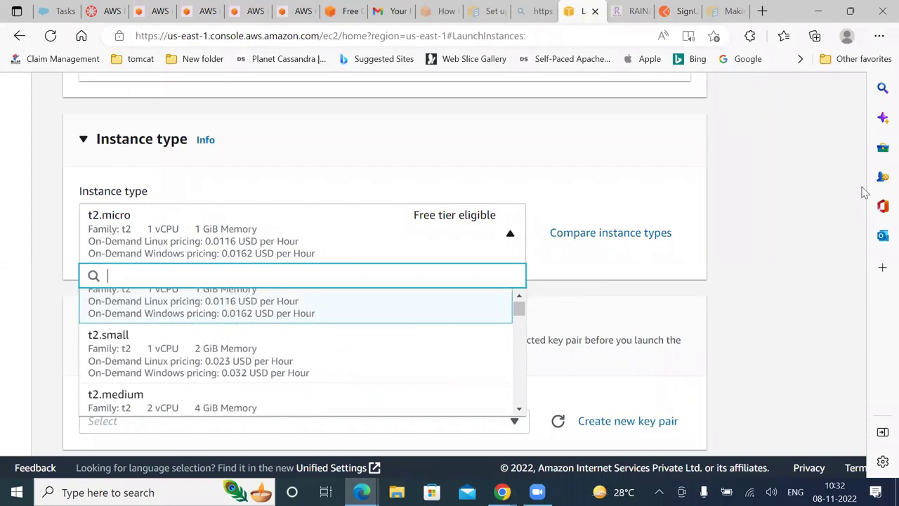
scroll(864, 193, "up", 3)
scroll(864, 193, "up", 4)
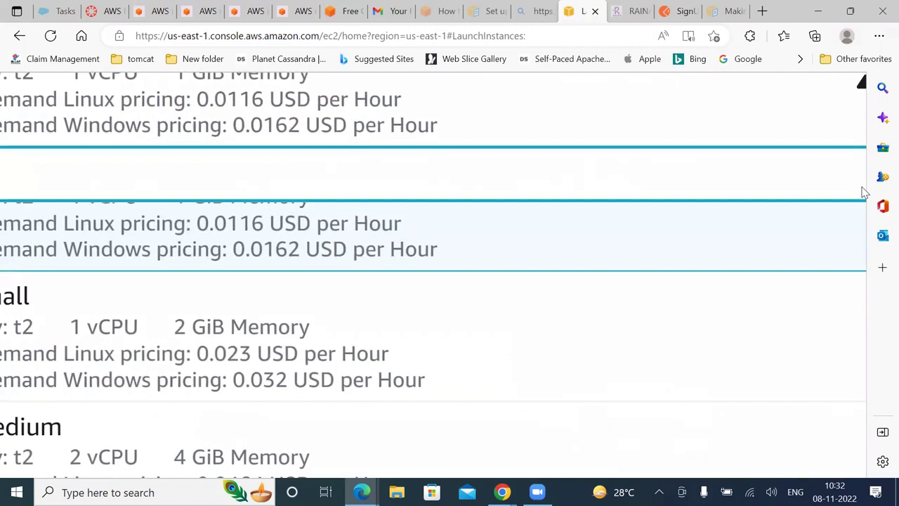
scroll(864, 193, "down", 3)
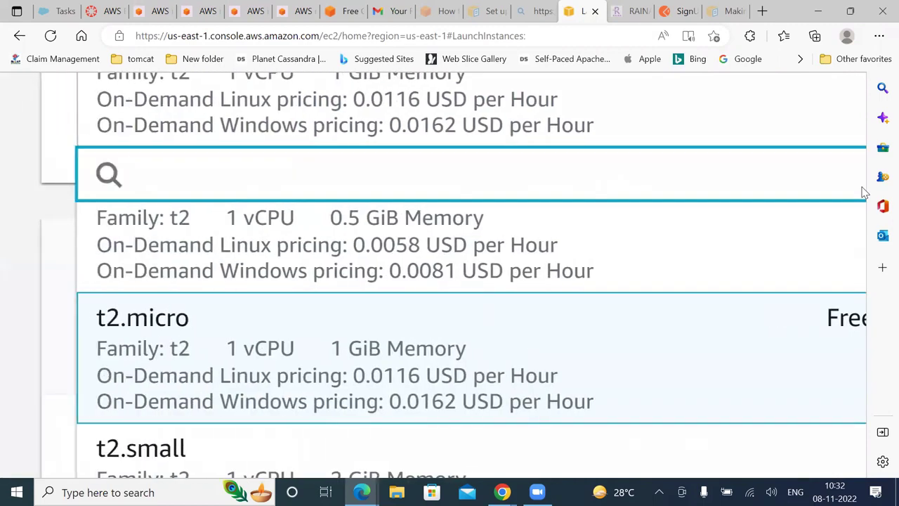
scroll(864, 193, "down", 2)
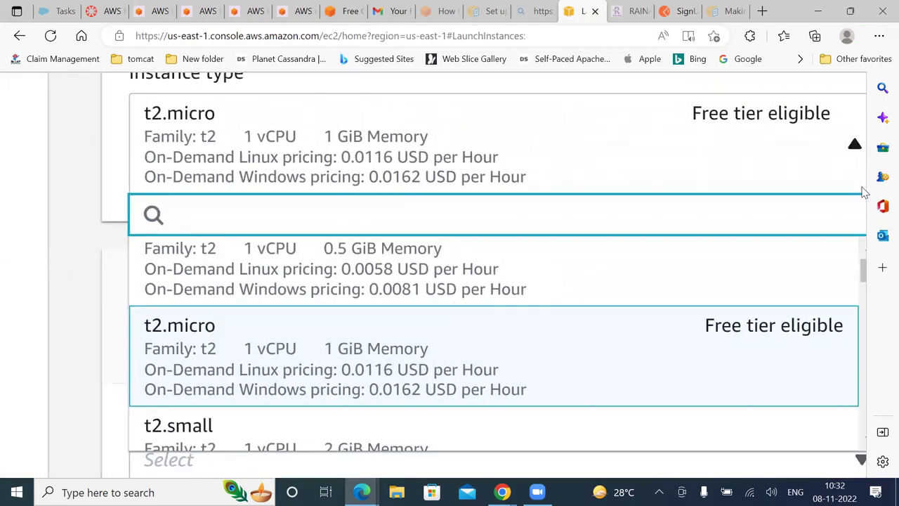
scroll(863, 193, "down", 3)
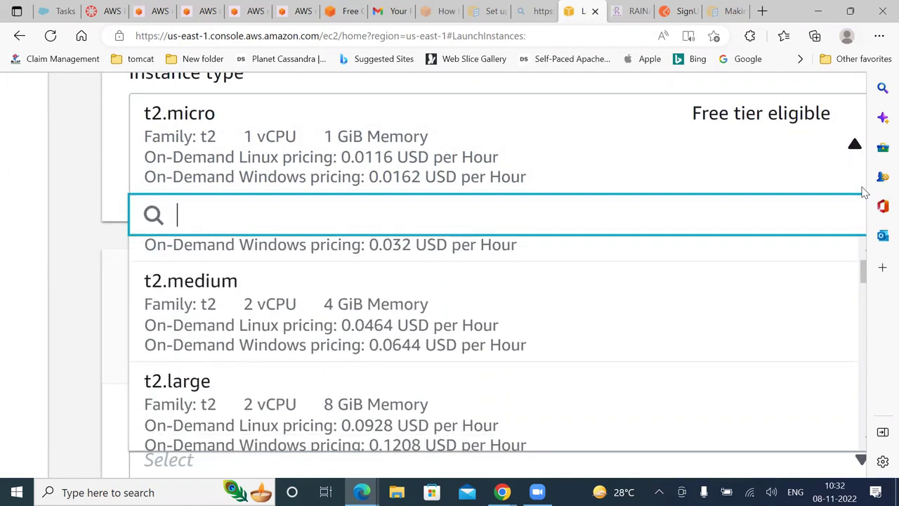
scroll(864, 193, "down", 4)
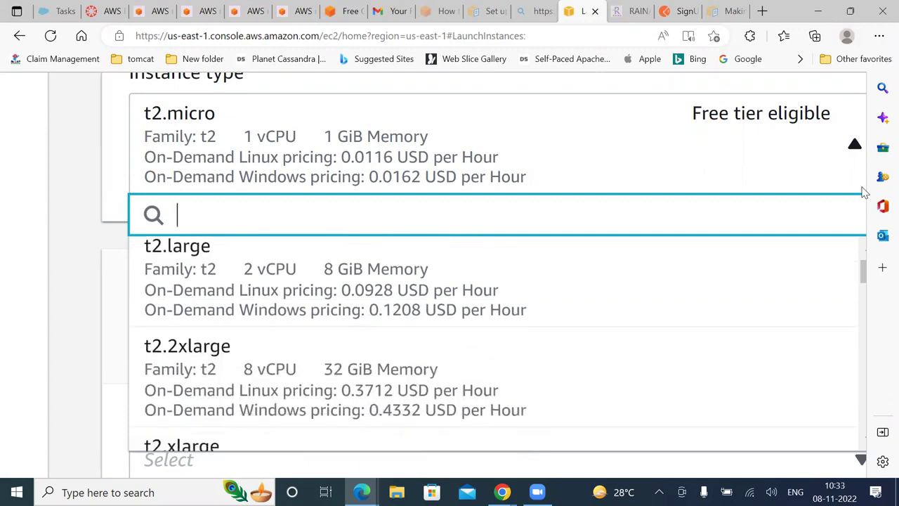
scroll(864, 193, "down", 2)
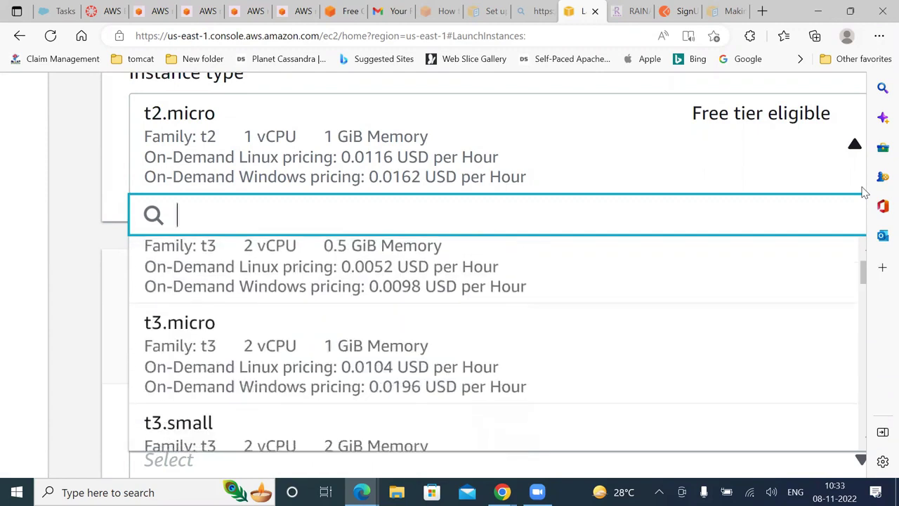
scroll(864, 193, "down", 5)
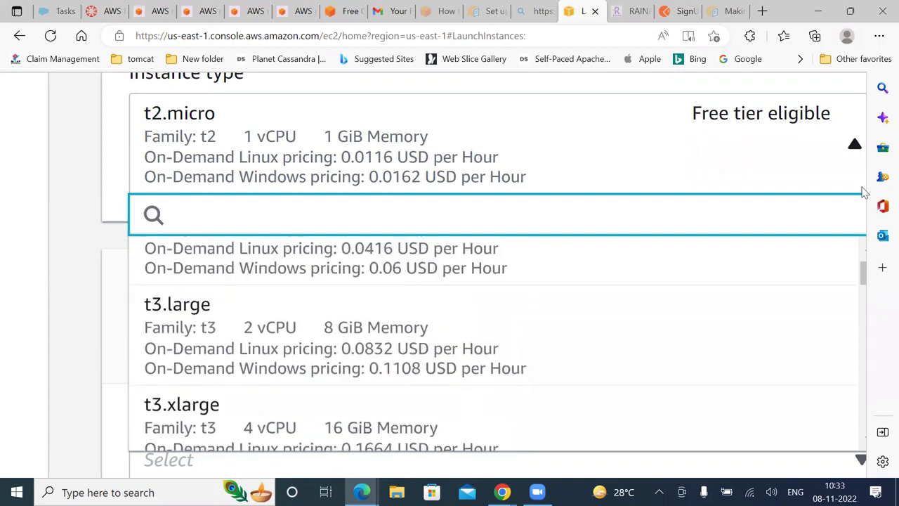
scroll(864, 194, "down", 6)
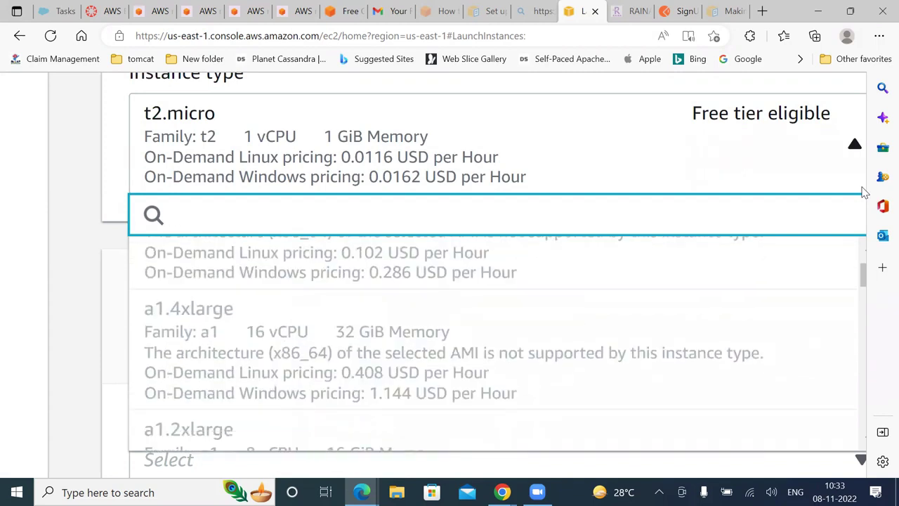
scroll(864, 193, "down", 2)
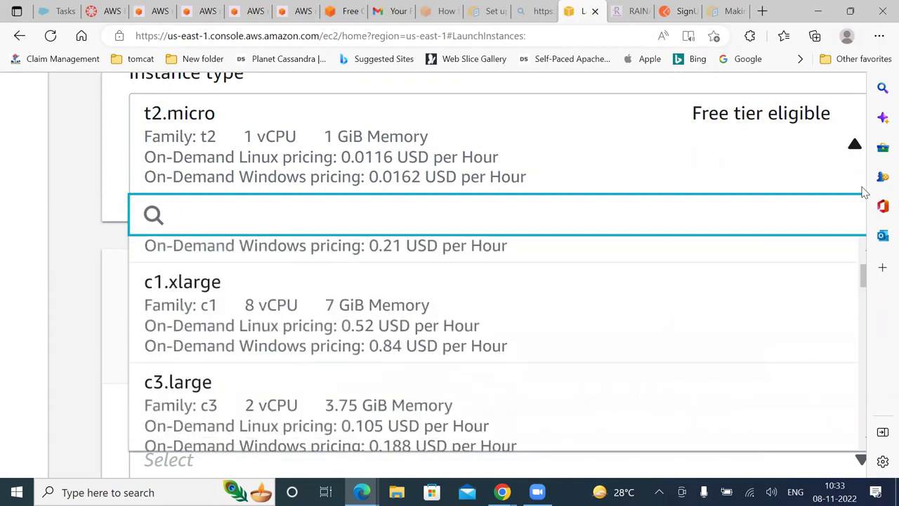
scroll(864, 193, "up", 2, "ctrl")
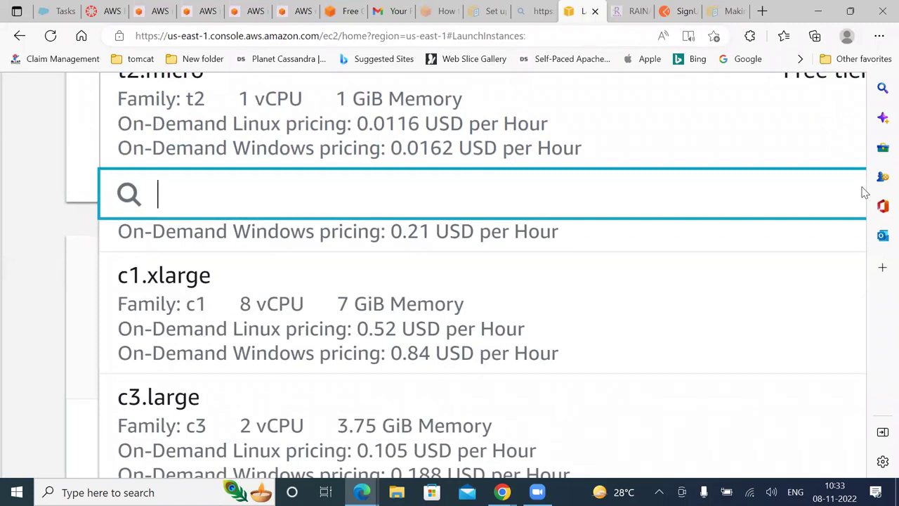
scroll(864, 194, "down", 10)
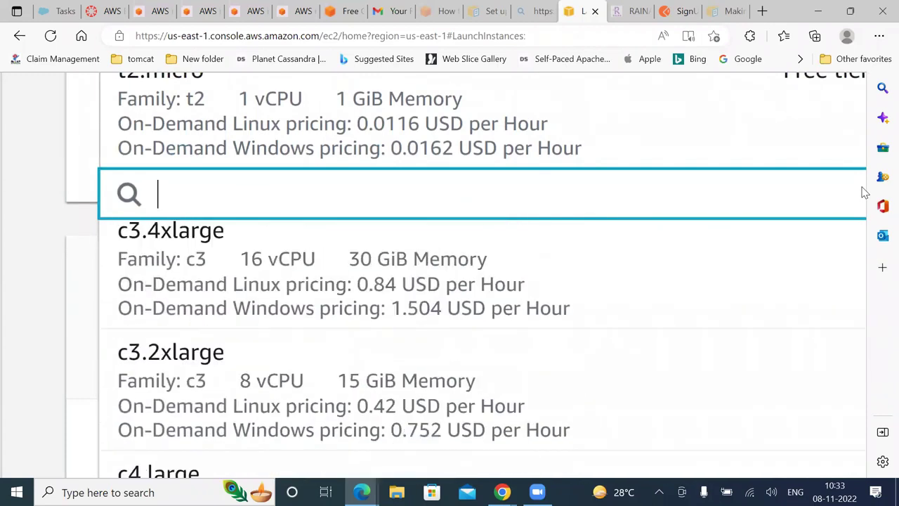
scroll(864, 193, "down", 10)
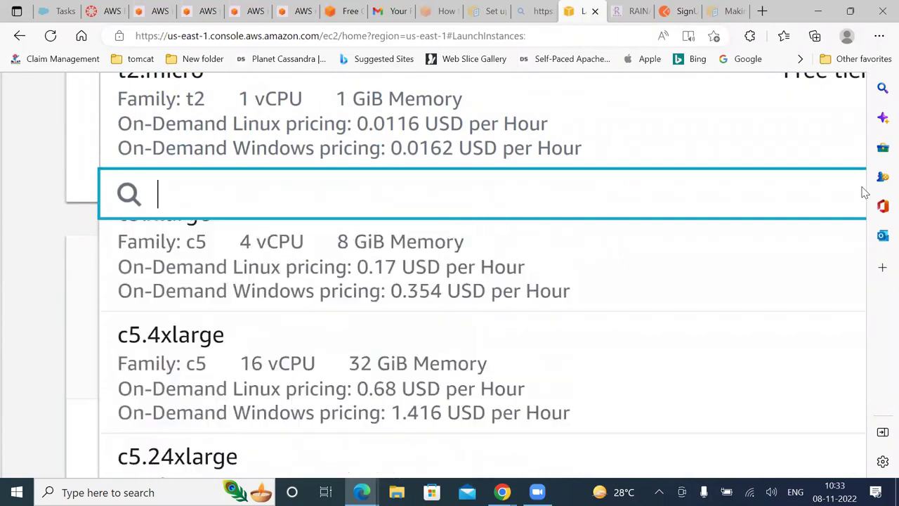
scroll(864, 193, "down", 10)
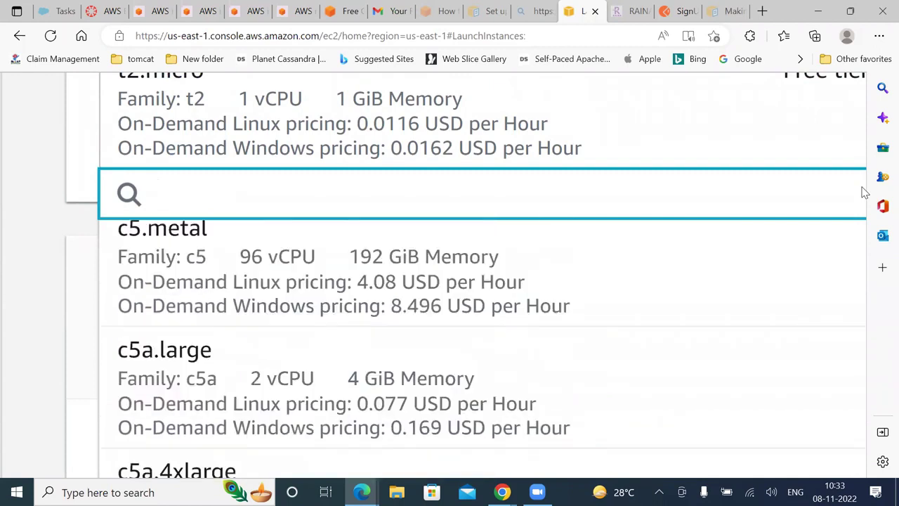
scroll(864, 193, "down", 10)
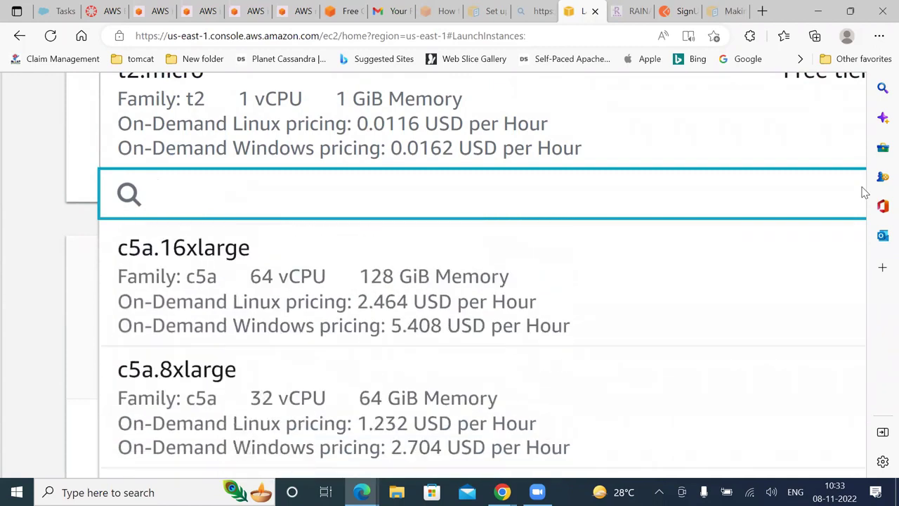
scroll(864, 193, "down", 10)
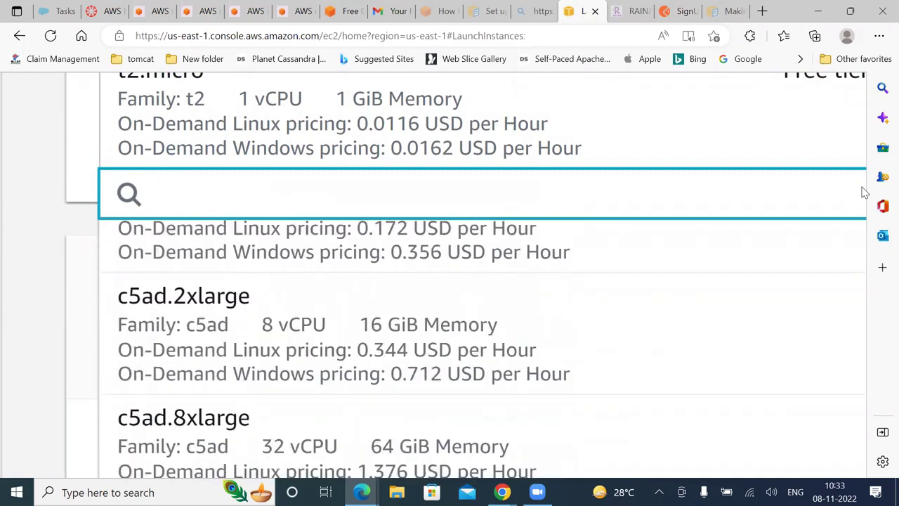
scroll(864, 193, "down", 10)
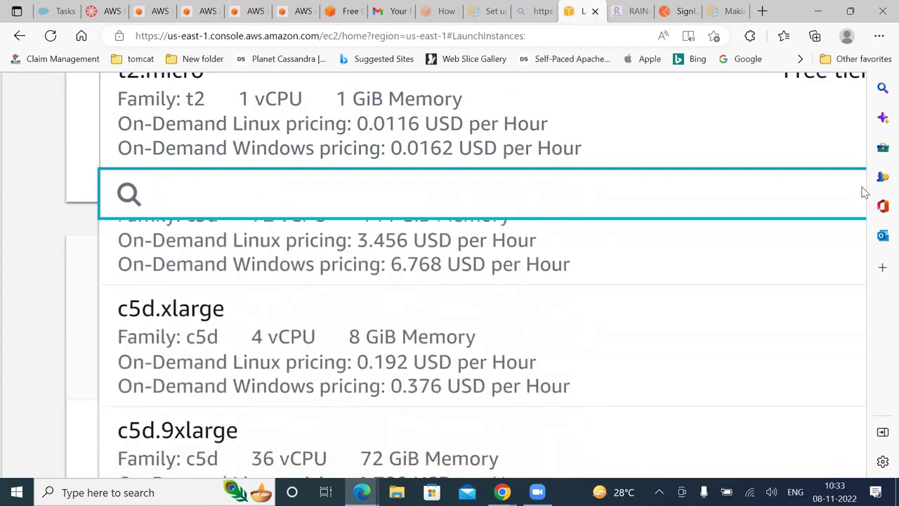
scroll(864, 193, "down", 10)
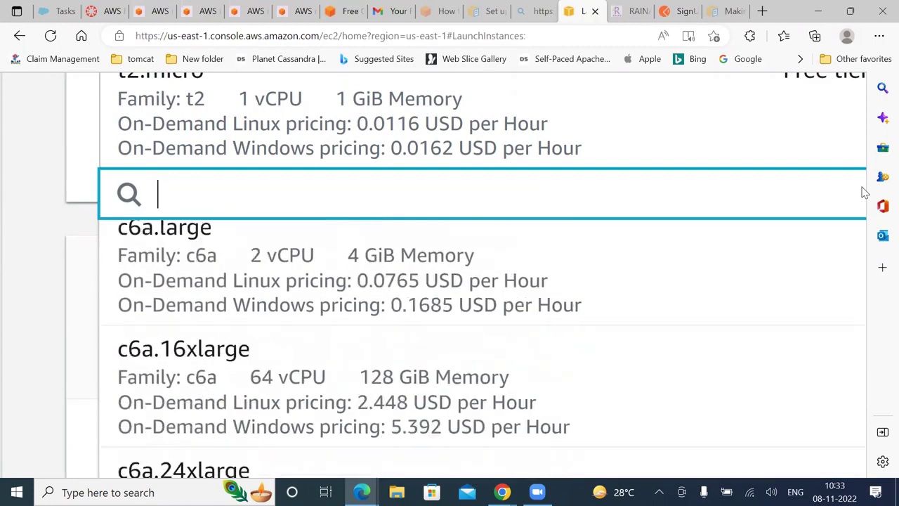
scroll(864, 193, "down", 10)
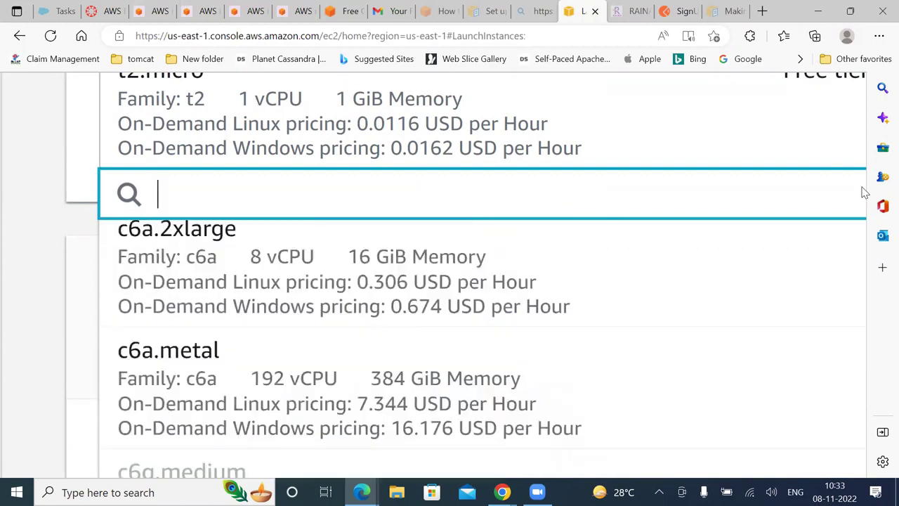
scroll(864, 193, "down", 10)
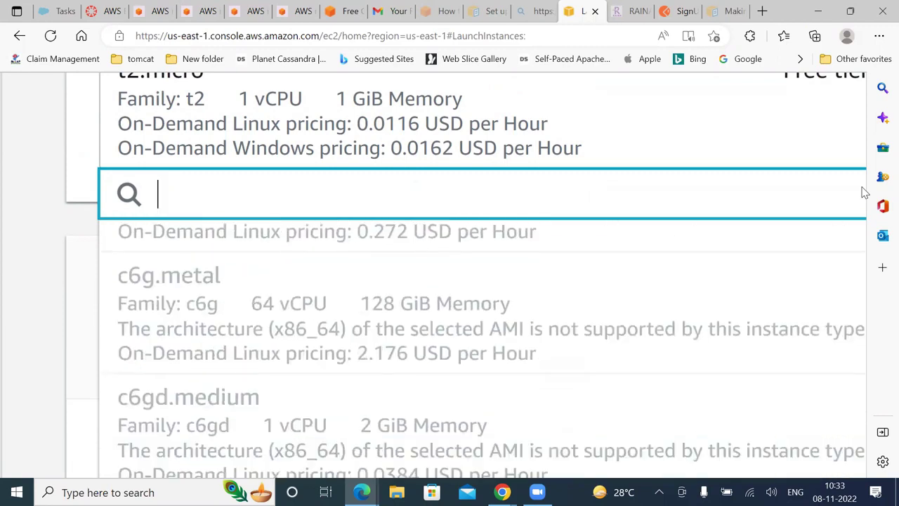
scroll(864, 193, "down", 10)
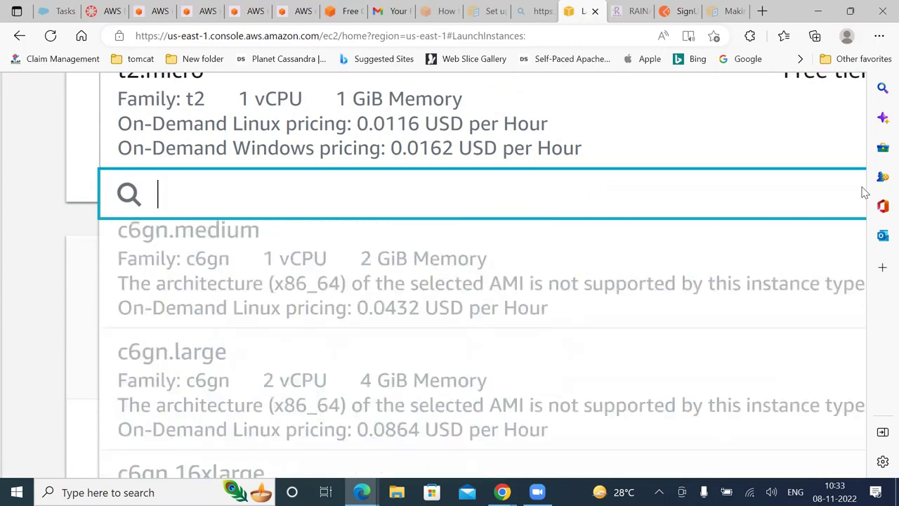
scroll(864, 193, "down", 3)
scroll(864, 194, "down", 2)
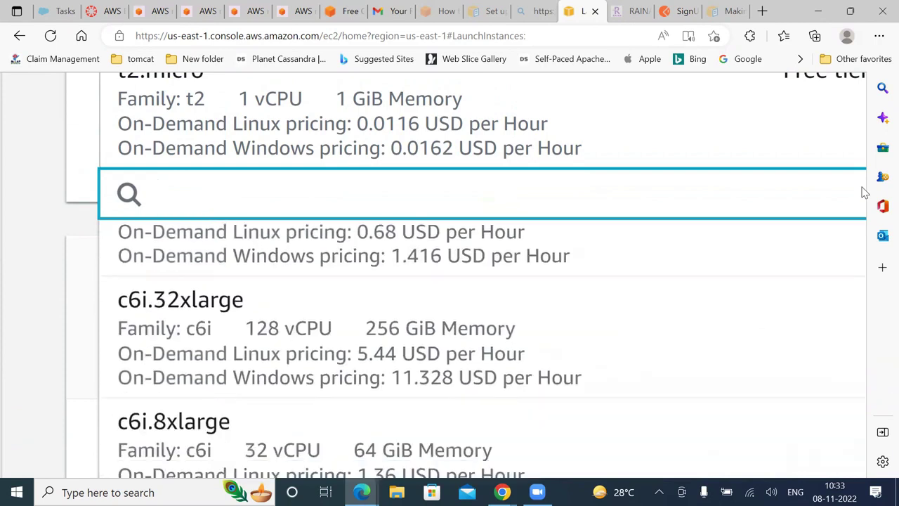
scroll(864, 193, "down", 15)
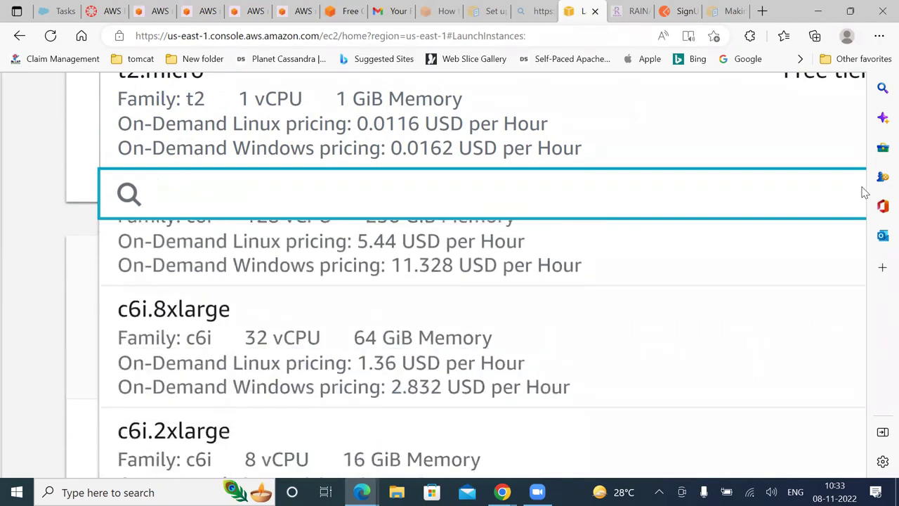
scroll(864, 193, "down", 15)
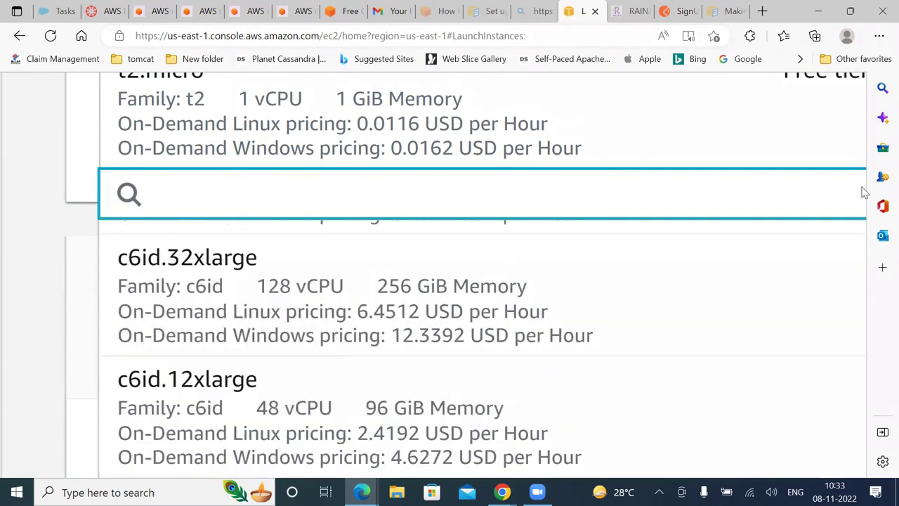
scroll(864, 193, "up", 1)
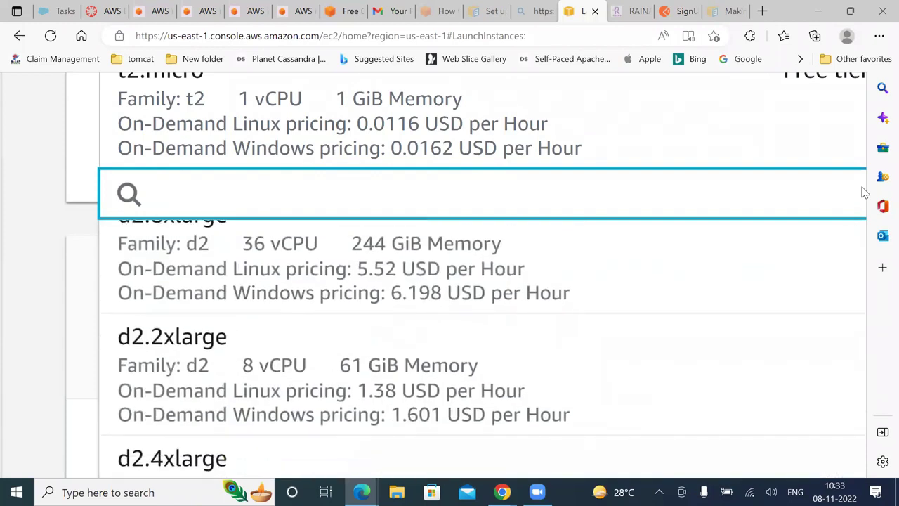
scroll(864, 193, "up", 2)
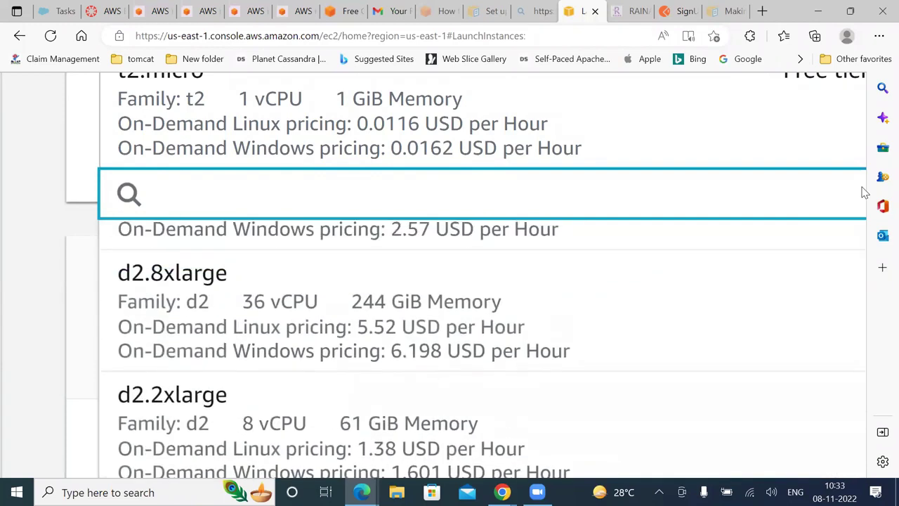
scroll(864, 193, "up", 1)
scroll(864, 193, "up", 1)
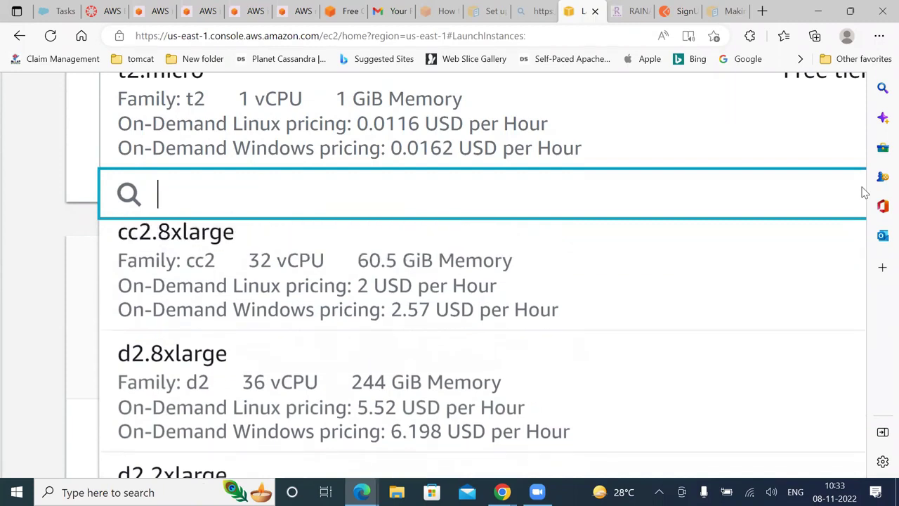
scroll(863, 193, "down", 3)
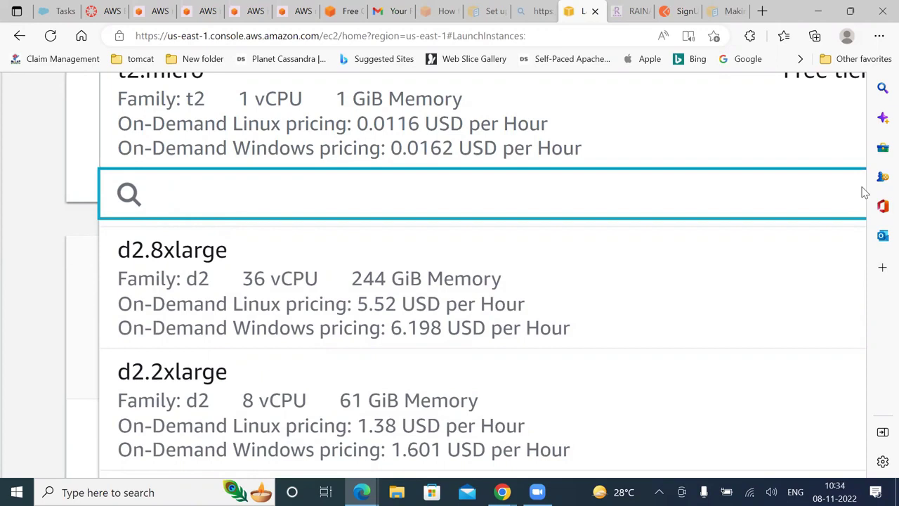
scroll(864, 193, "down", 2)
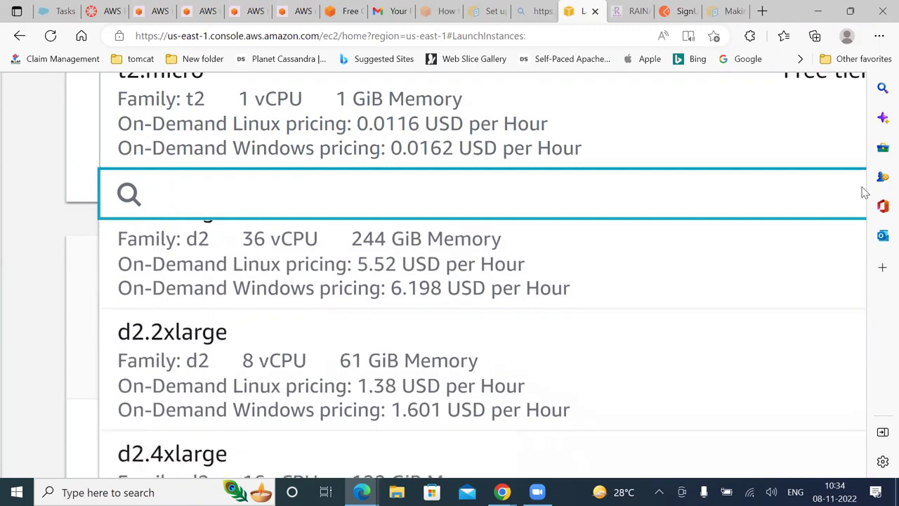
scroll(864, 194, "up", 2)
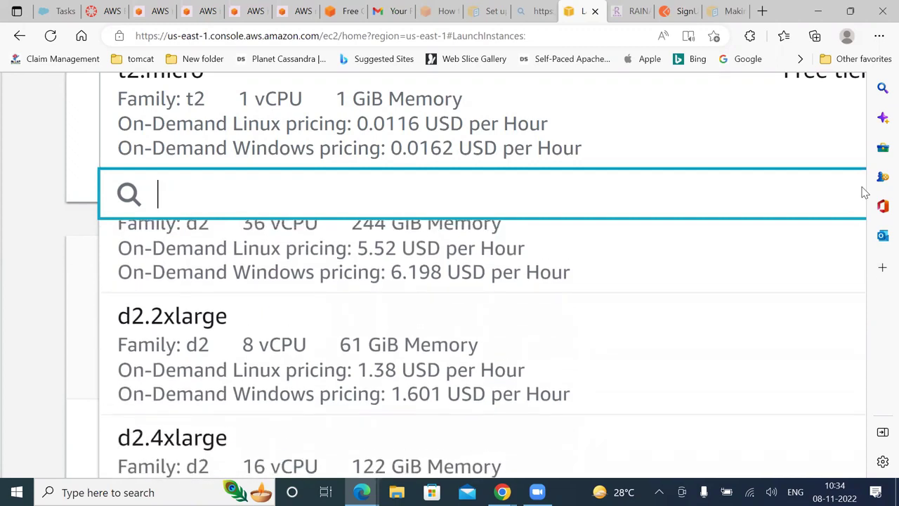
scroll(864, 193, "up", 1)
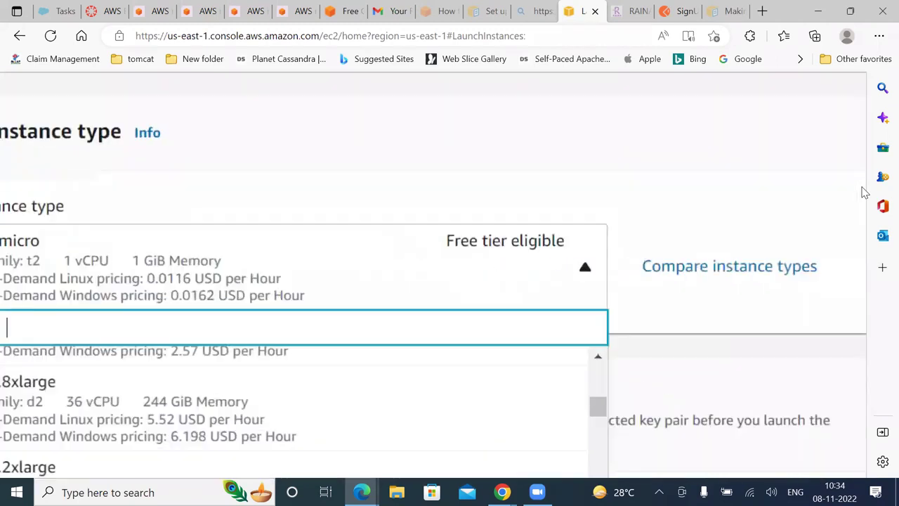
left_click(864, 193)
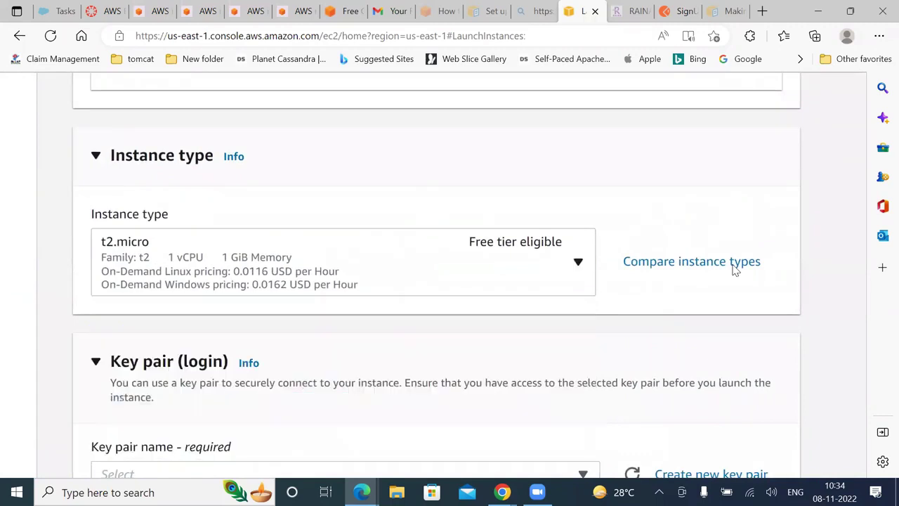
Scroll down to the Key pair (login) section
scroll(734, 271, "down", 3)
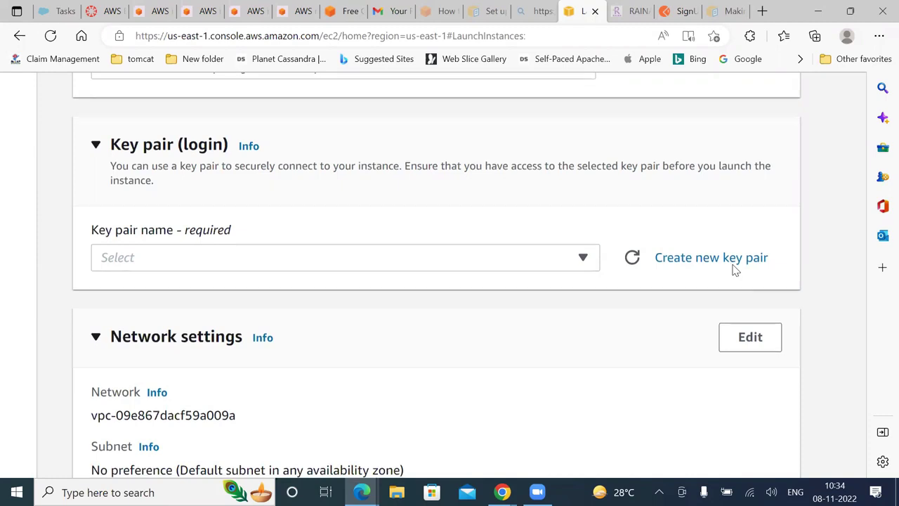
key("ctrl+plus")
key("ctrl+plus")
key("ctrl+minus")
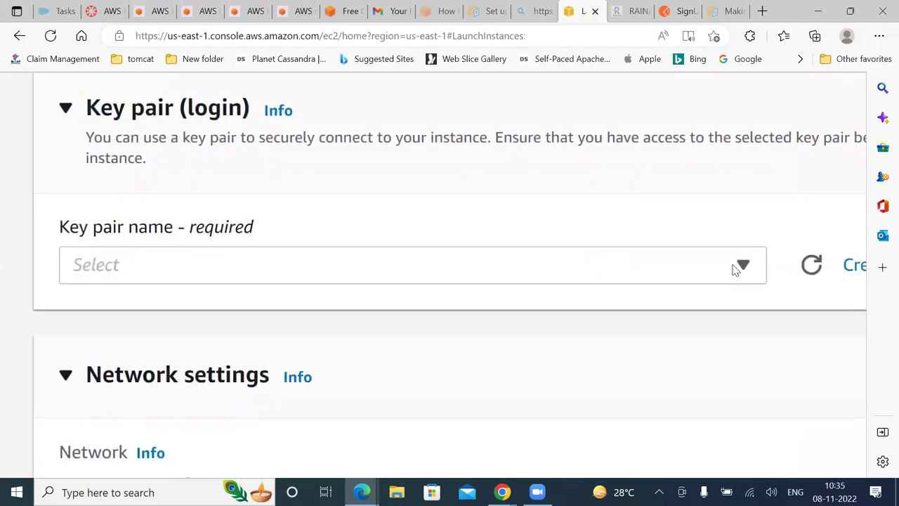
left_click(736, 270)
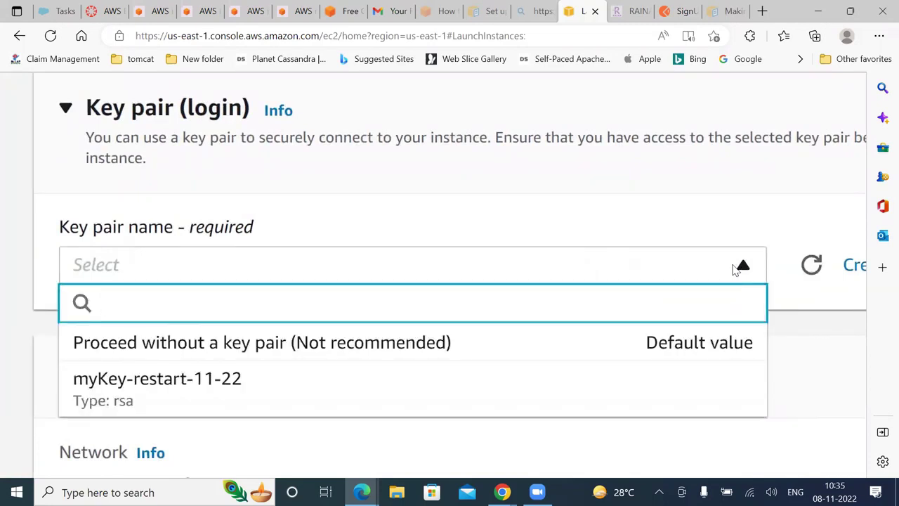
key("Down")
key("Down")
key("Return")
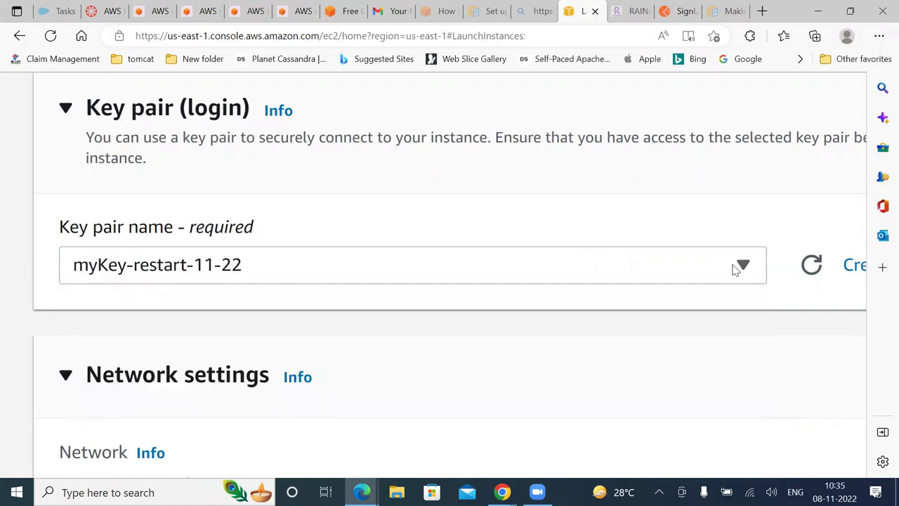
scroll(736, 270, "down", 4)
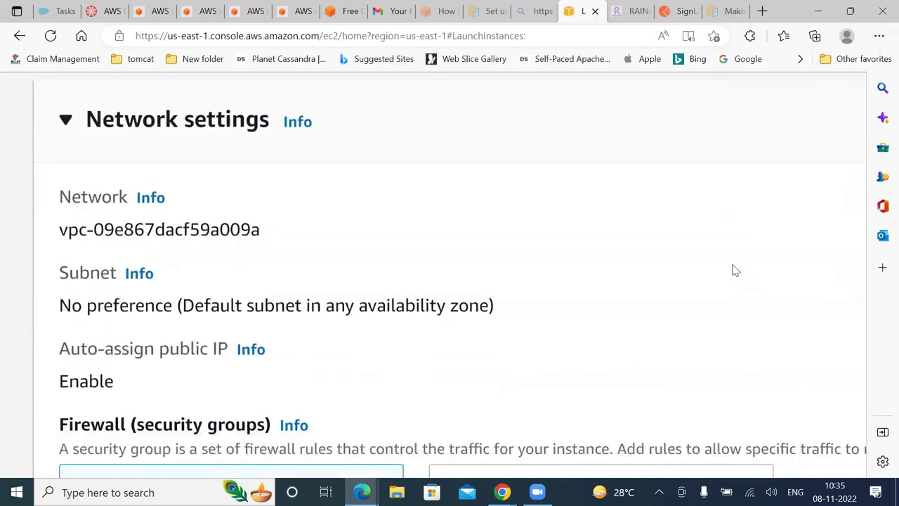
key("ctrl+minus")
key("ctrl+minus")
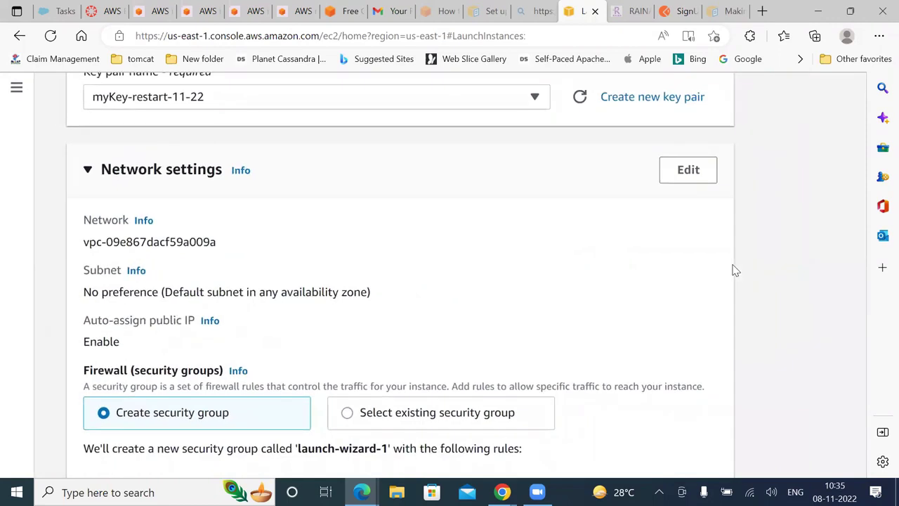
scroll(736, 271, "down", 2)
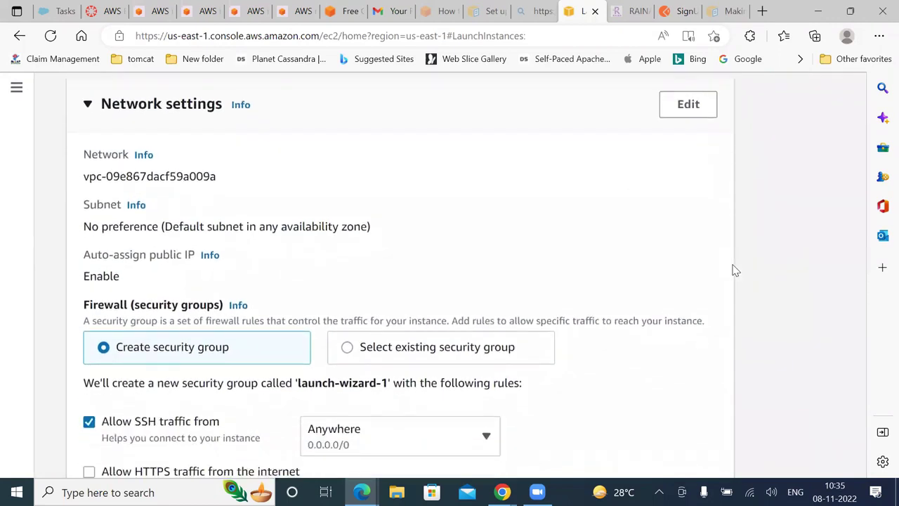
key("ctrl+plus")
key("ctrl+plus")
key("ctrl+plus")
key("ctrl+plus")
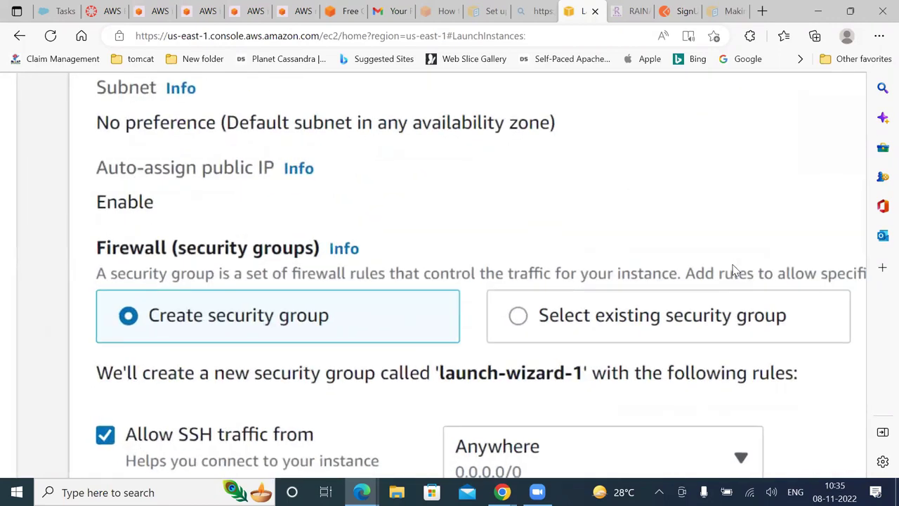
scroll(735, 270, "up", 2)
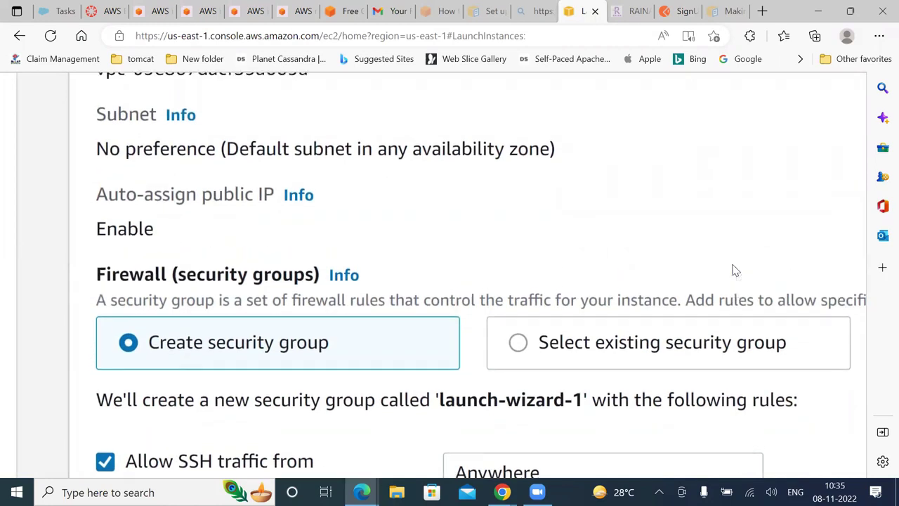
scroll(736, 270, "up", 1)
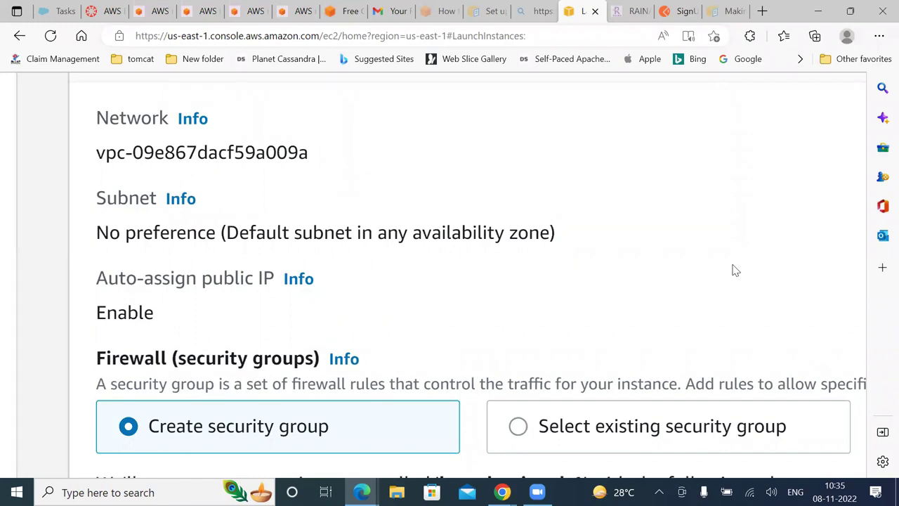
scroll(735, 270, "down", 1)
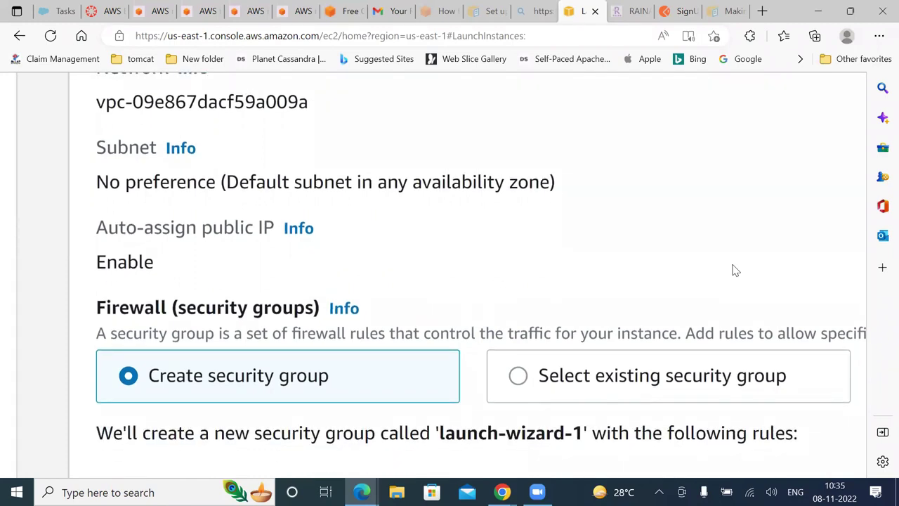
double_click(110, 102)
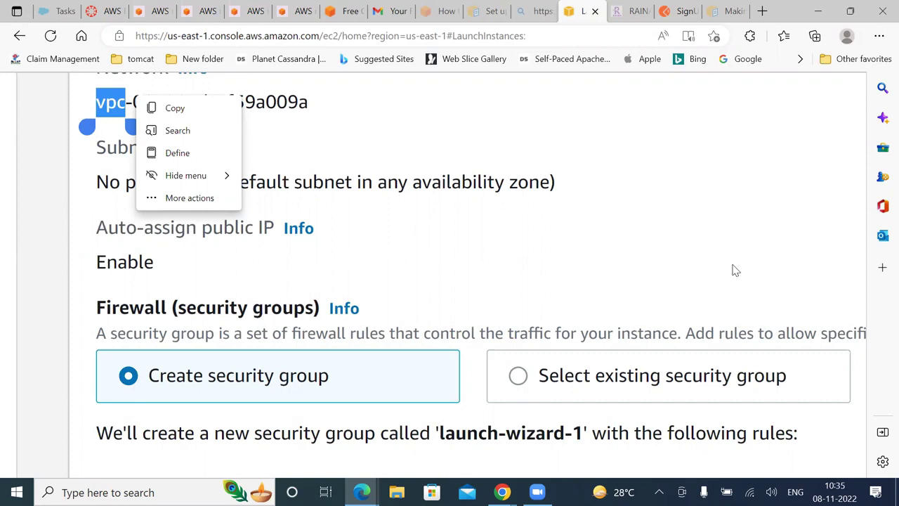
left_click(644, 267)
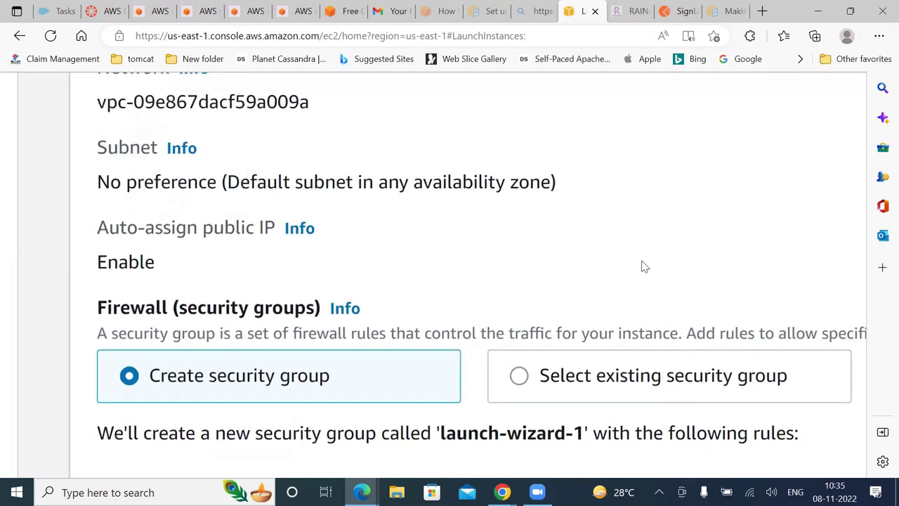
scroll(644, 267, "down", 2)
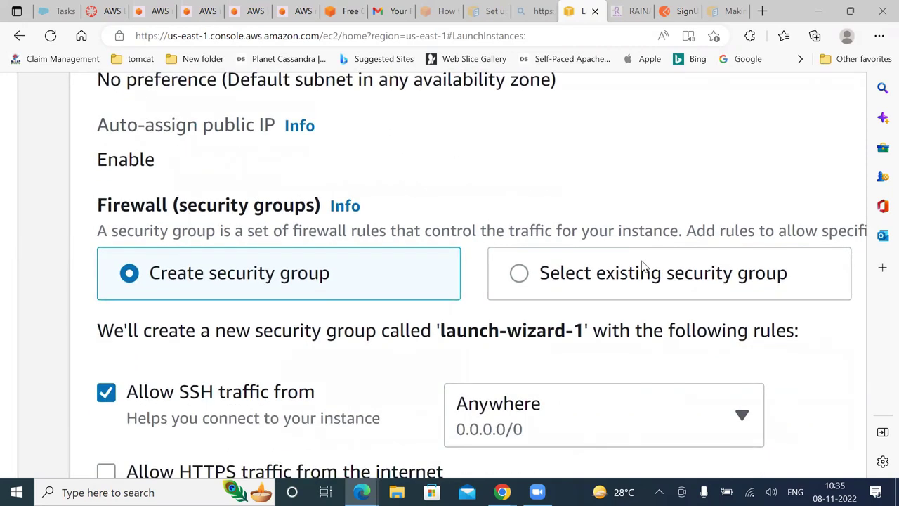
scroll(644, 267, "up", 3, "ctrl")
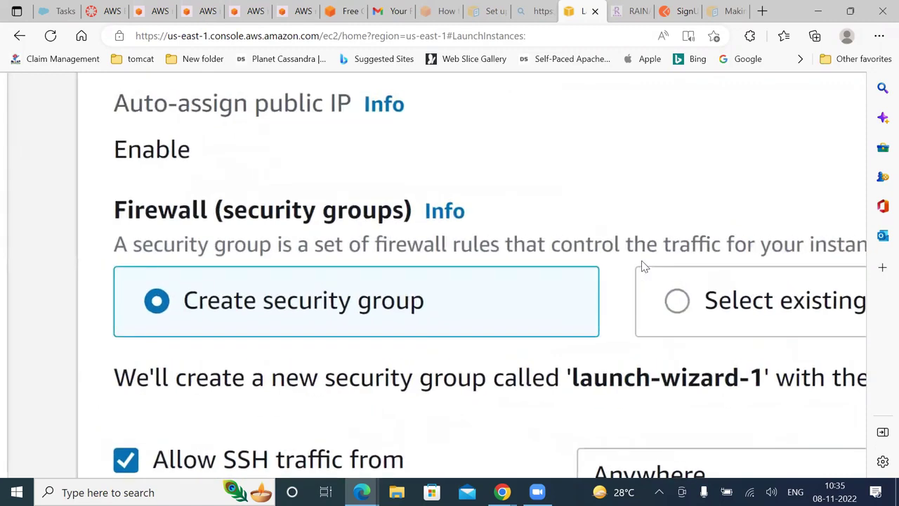
scroll(644, 267, "right", 2)
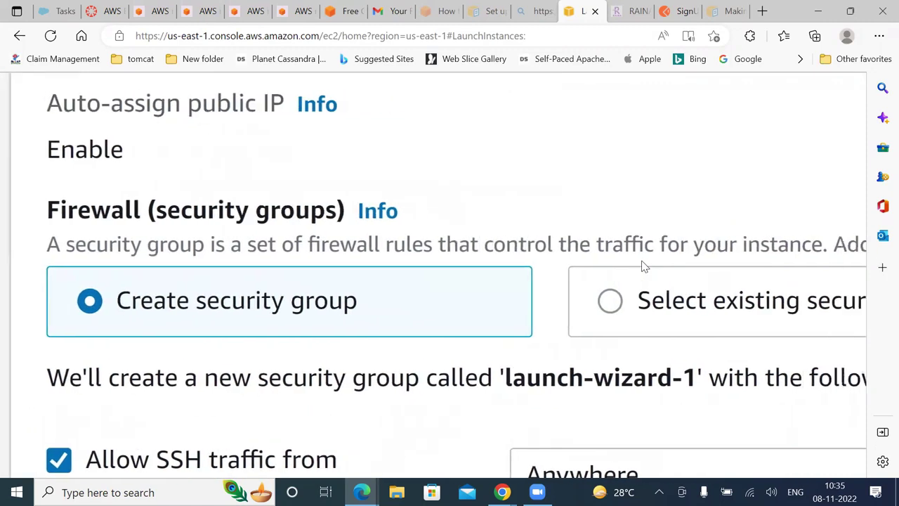
scroll(645, 267, "down", 1)
scroll(645, 266, "up", 1, "ctrl")
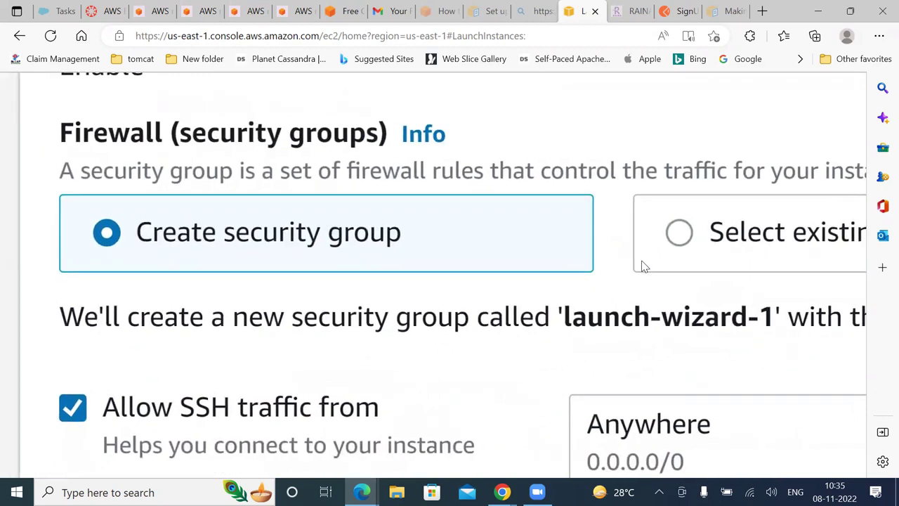
scroll(645, 267, "down", 3, "ctrl")
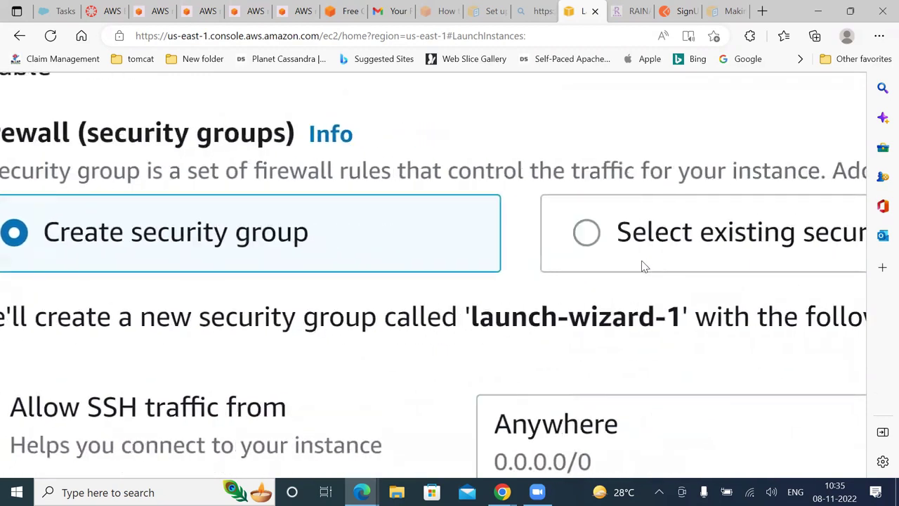
scroll(644, 267, "up", 3, "ctrl")
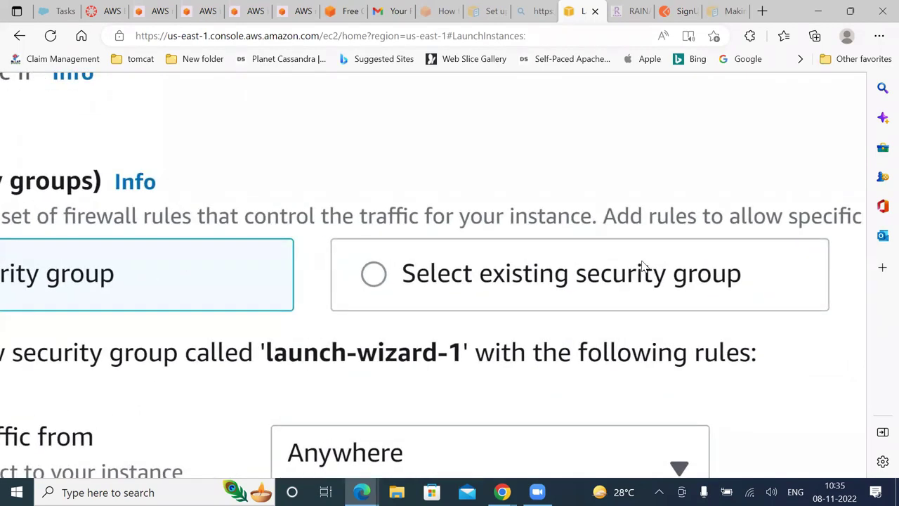
Choose 'Select existing security group' and attach the 'default' security group
left_click(643, 266)
scroll(645, 267, "down", 2, "ctrl")
scroll(644, 267, "down", 1)
scroll(645, 267, "down", 1, "ctrl")
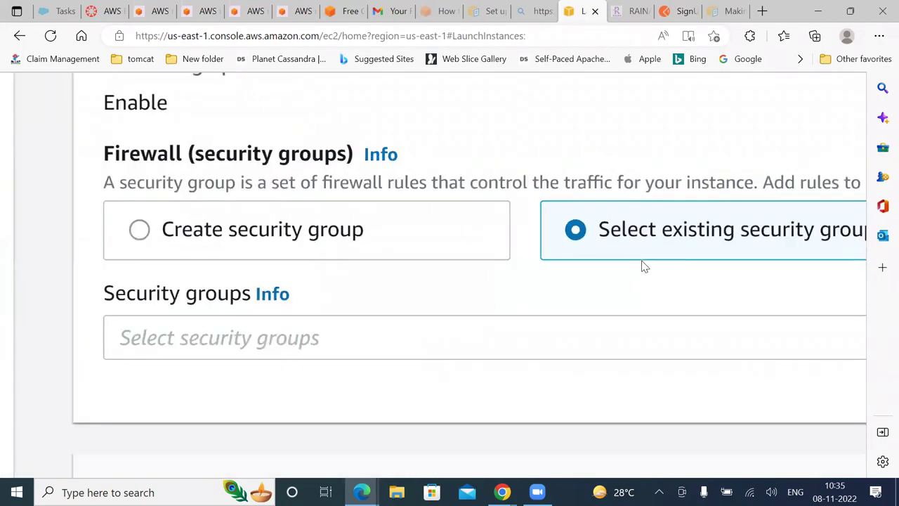
scroll(645, 267, "down", 1, "ctrl")
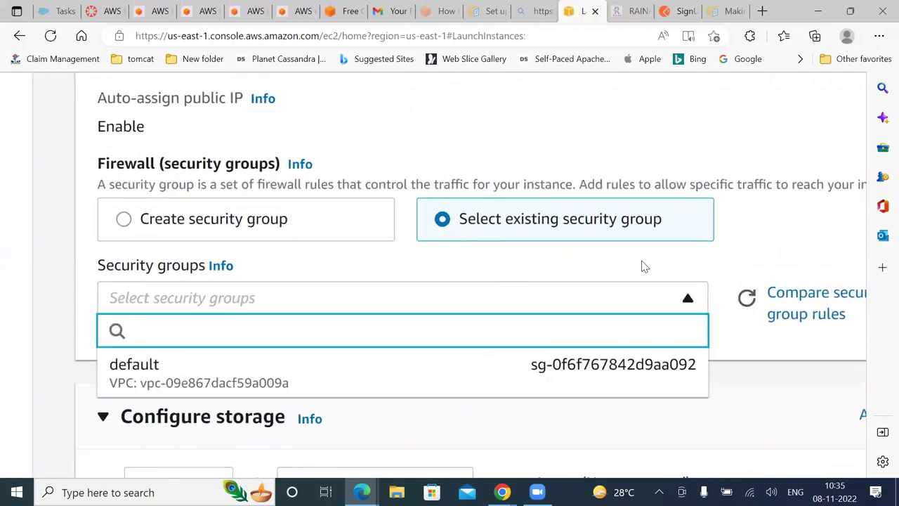
scroll(644, 267, "up", 3, "ctrl")
scroll(641, 265, "left", 1)
scroll(641, 266, "left", 3)
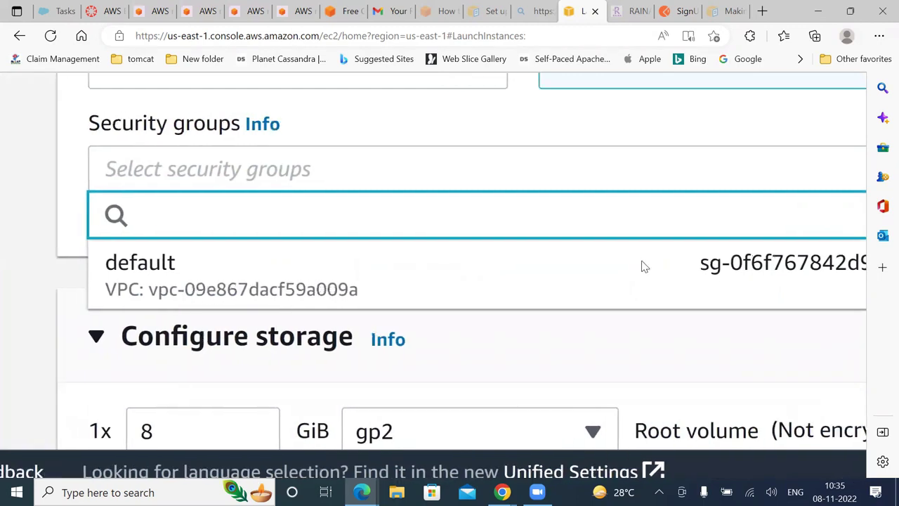
scroll(645, 267, "left", 1)
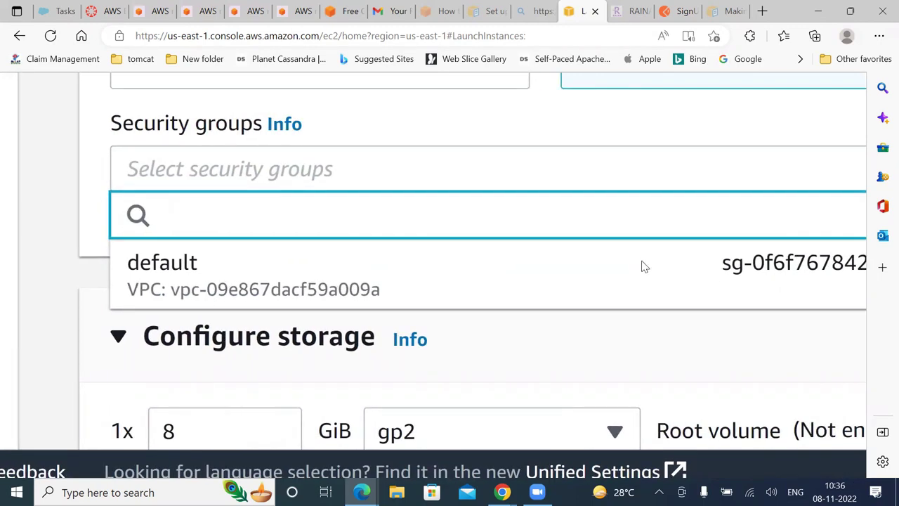
left_click(644, 267)
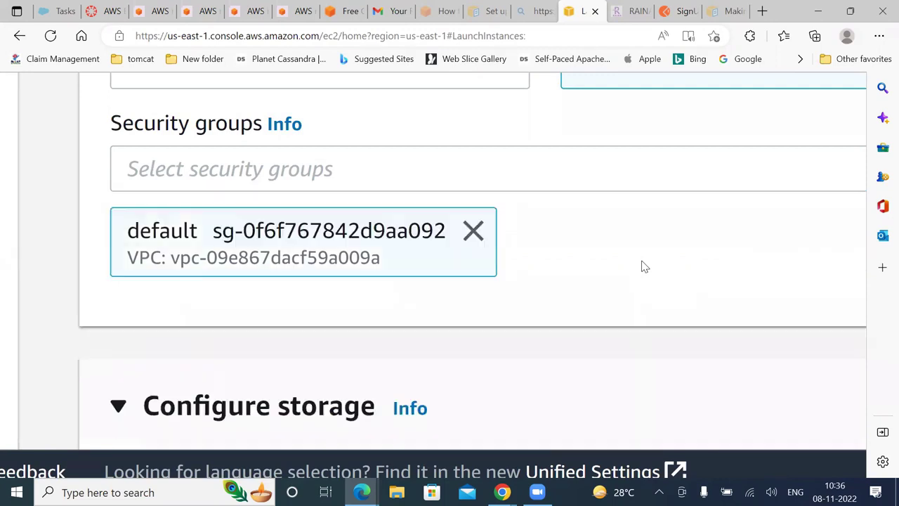
scroll(645, 267, "down", 3)
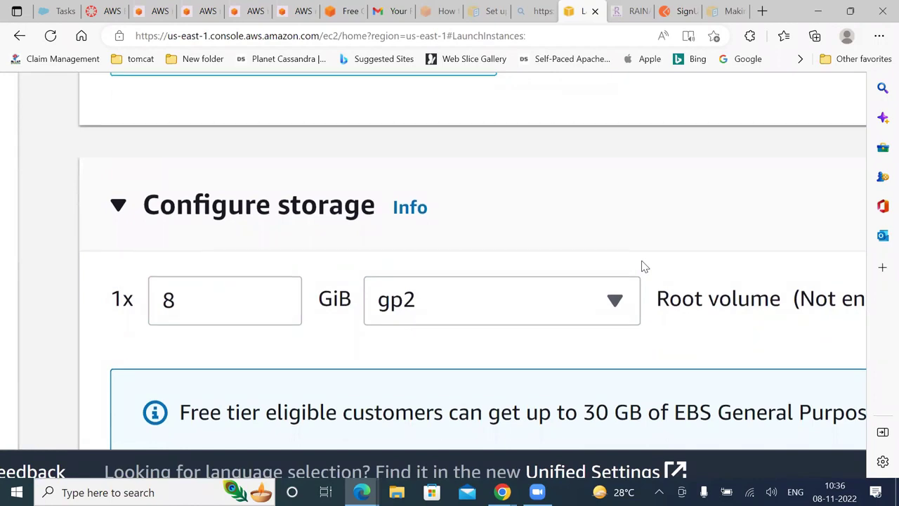
Change the gp2 root volume size from 8 GiB to 20 GiB
scroll(645, 267, "up", 5, "ctrl")
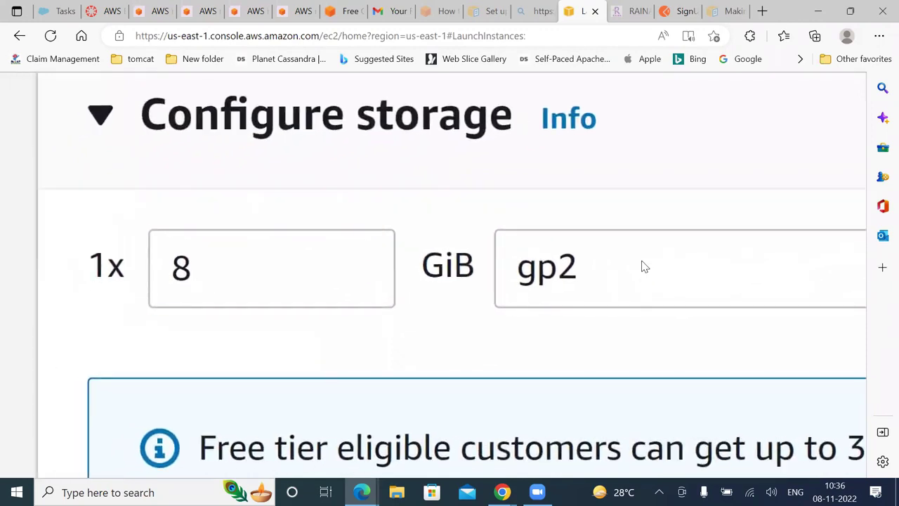
left_click(191, 267)
key("BackSpace")
type("20")
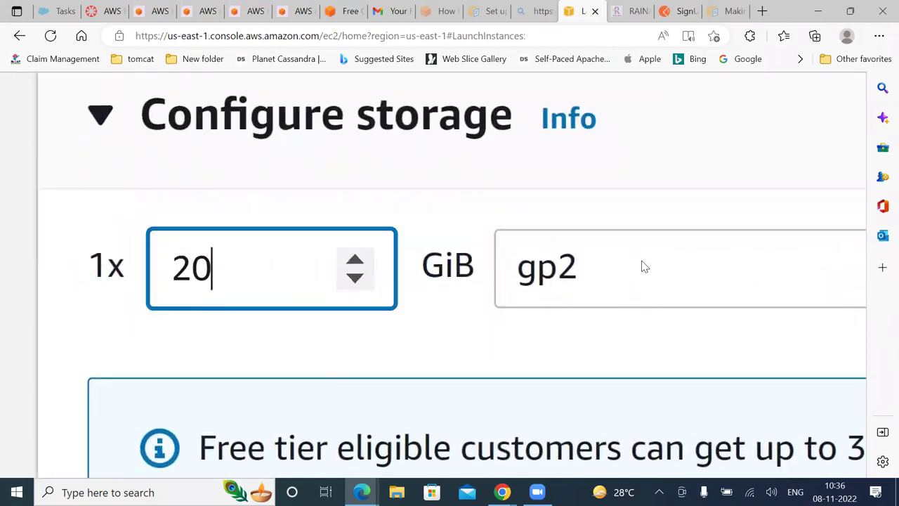
scroll(645, 267, "down", 1, "ctrl")
scroll(645, 267, "down", 3, "ctrl")
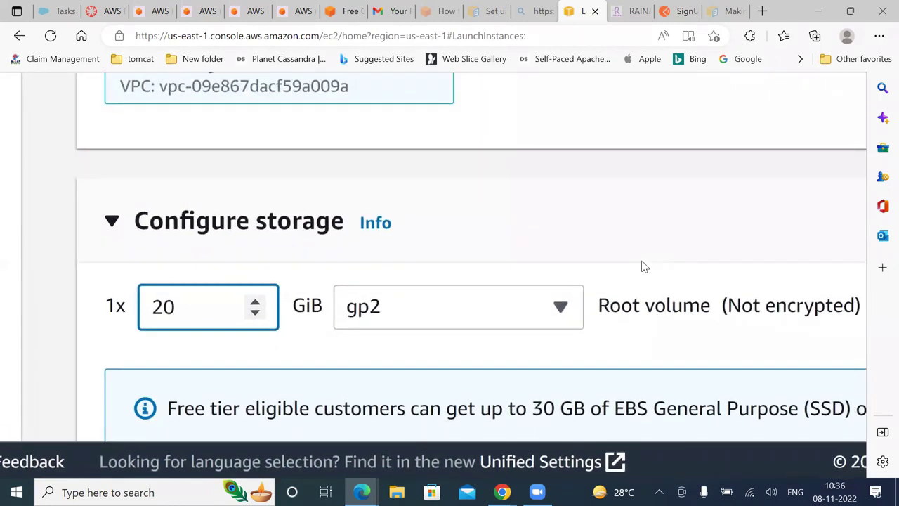
scroll(645, 267, "down", 2, "ctrl")
scroll(645, 267, "down", 1, "ctrl")
scroll(644, 267, "down", 2)
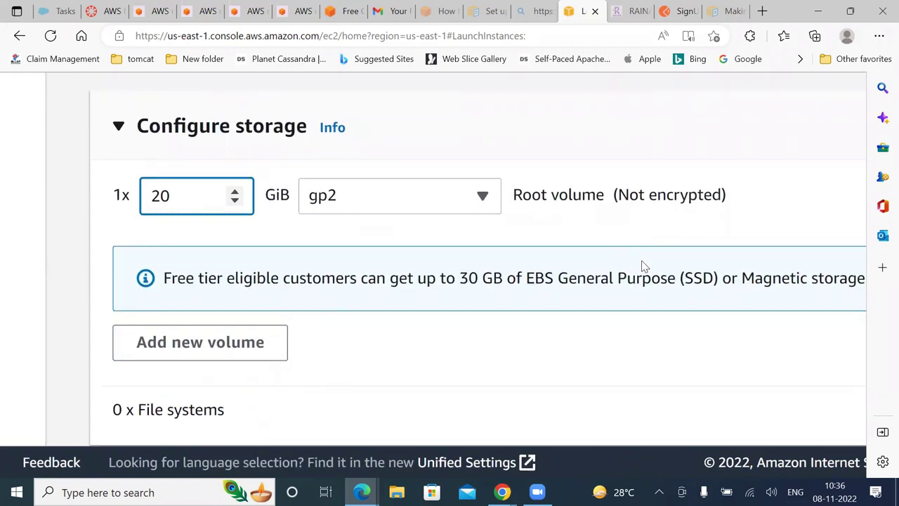
scroll(644, 267, "down", 3, "ctrl")
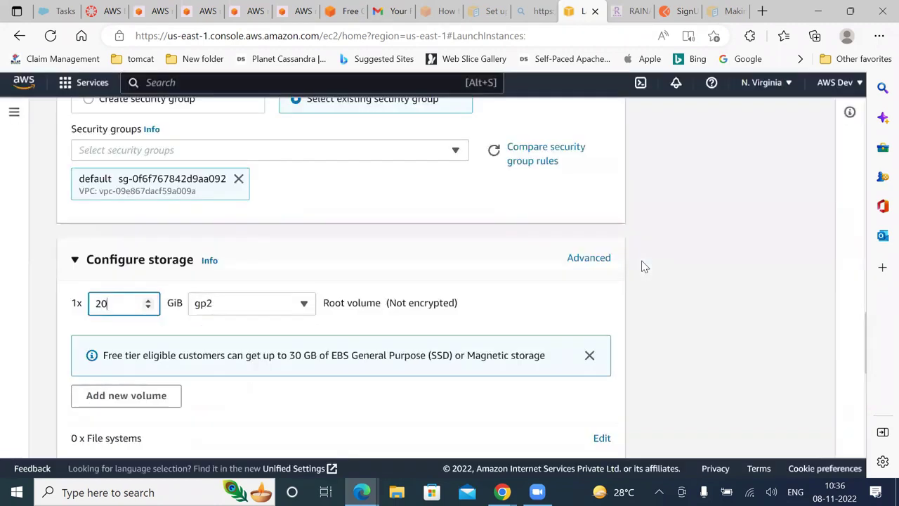
scroll(644, 267, "up", 10)
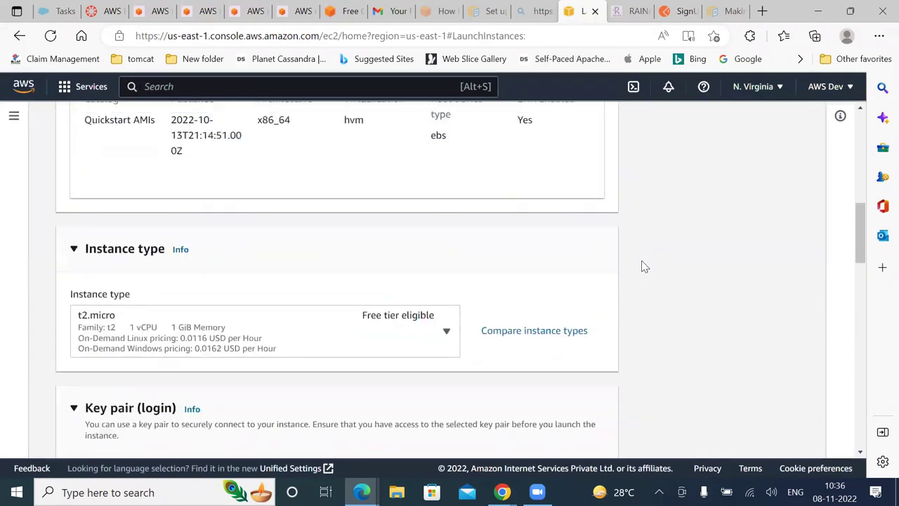
Review the Amazon Linux 2 AMI and t2.micro settings, then expand Advanced details
scroll(644, 267, "up", 4)
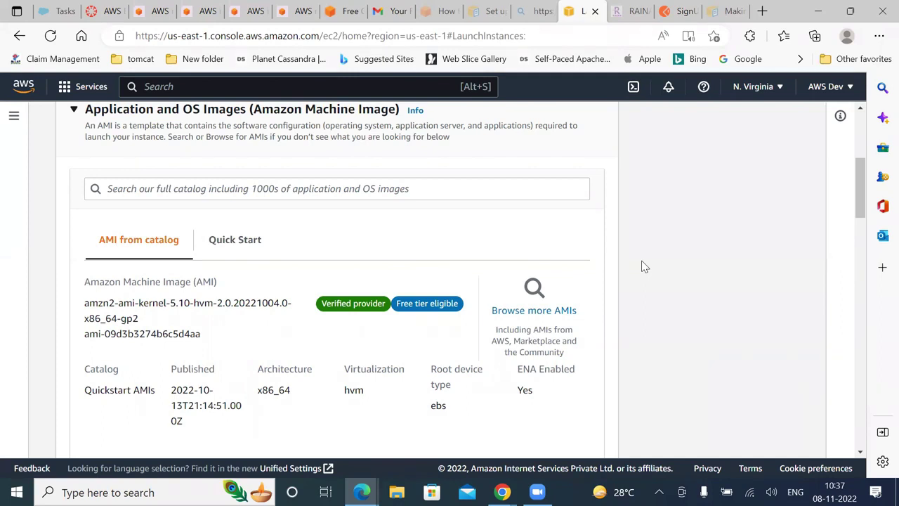
scroll(645, 266, "down", 9)
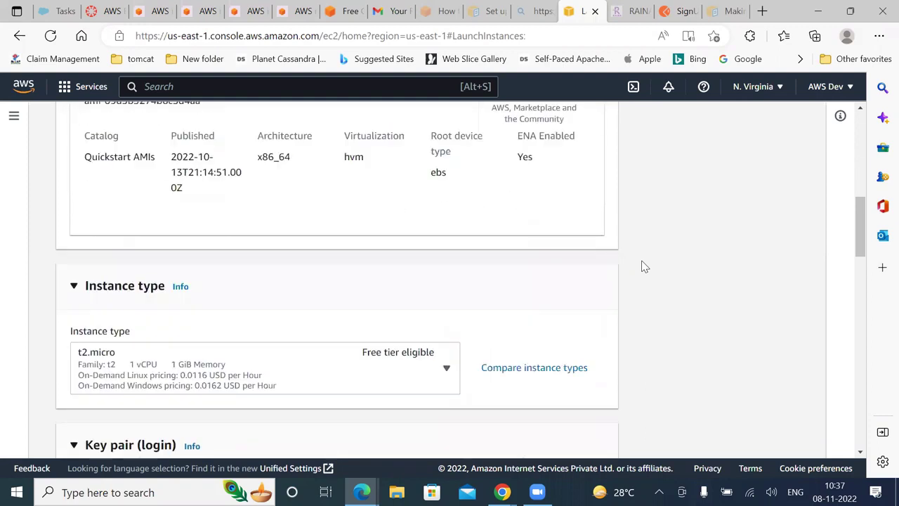
scroll(645, 266, "down", 5)
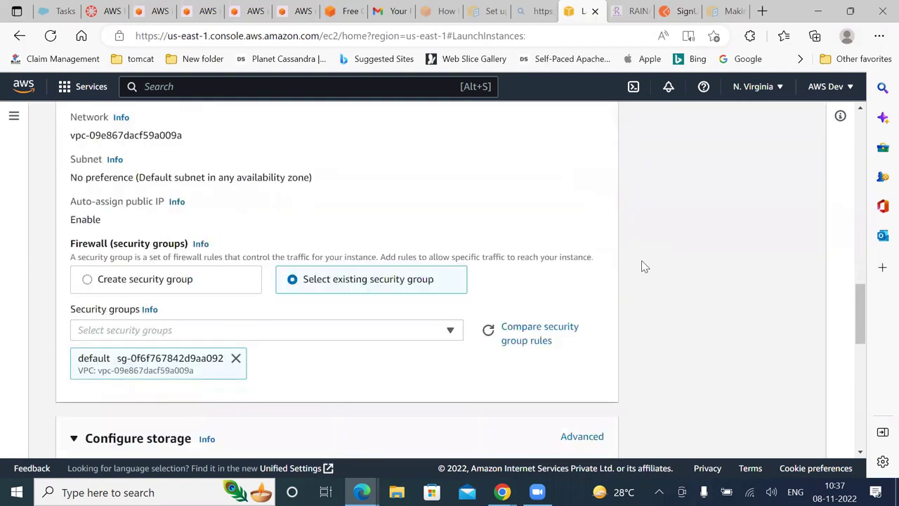
scroll(645, 267, "down", 3)
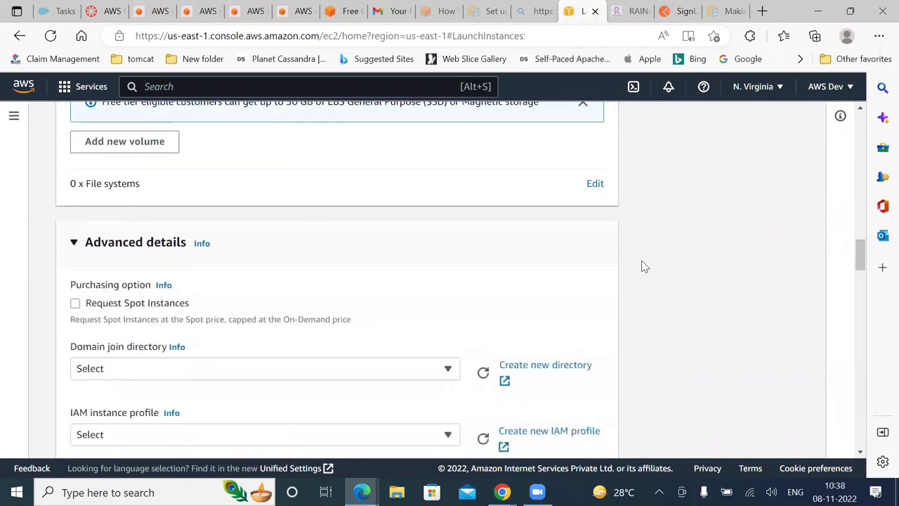
Scroll through the Advanced details options down to User data without changing anything
scroll(644, 267, "down", 2)
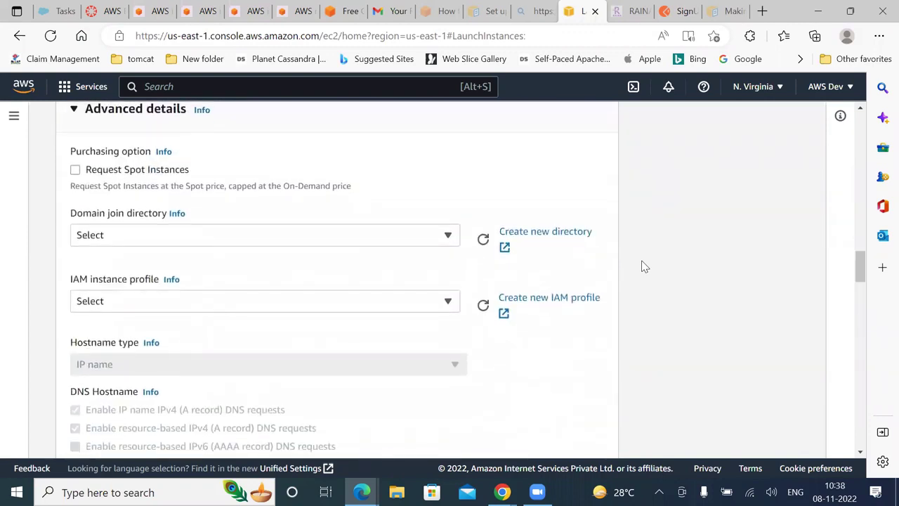
scroll(645, 266, "down", 5)
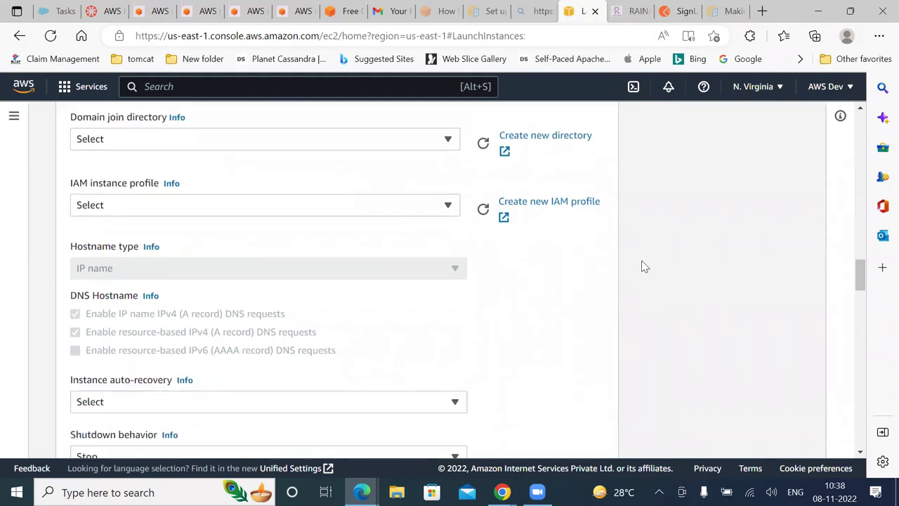
scroll(645, 267, "down", 7)
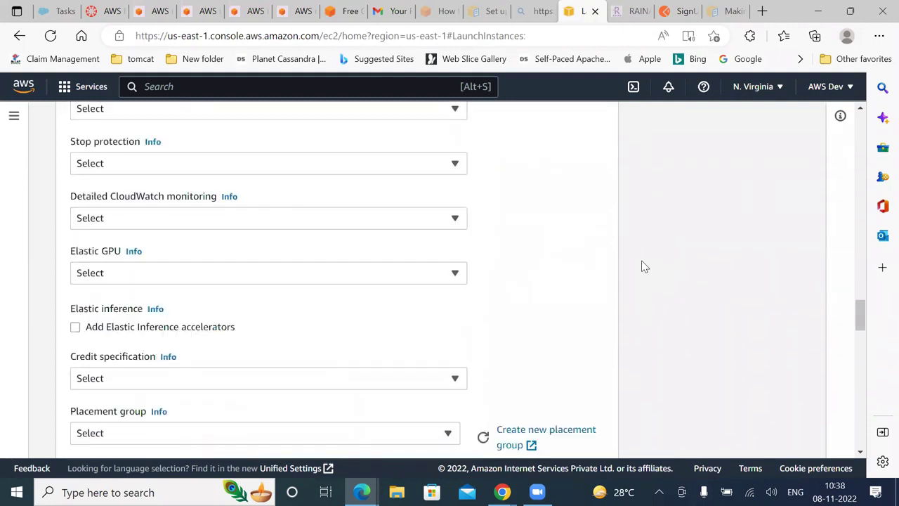
scroll(644, 267, "down", 8)
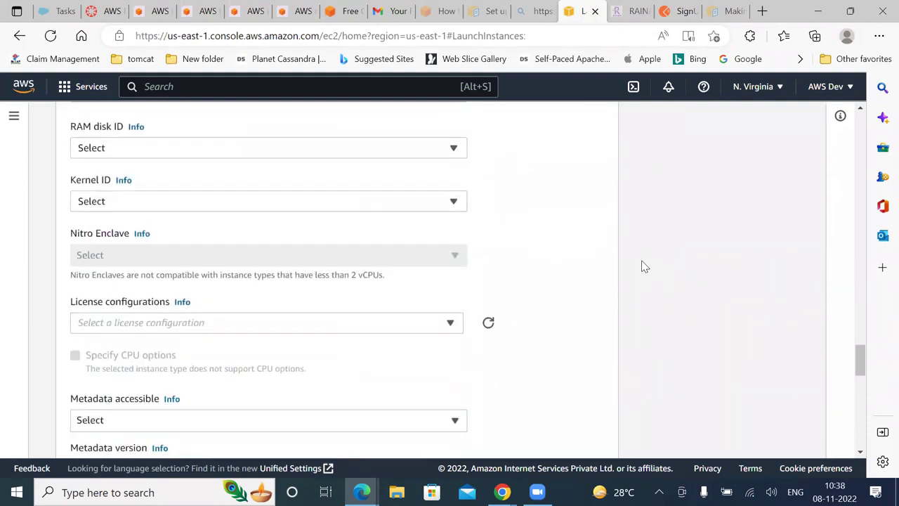
scroll(645, 266, "down", 3)
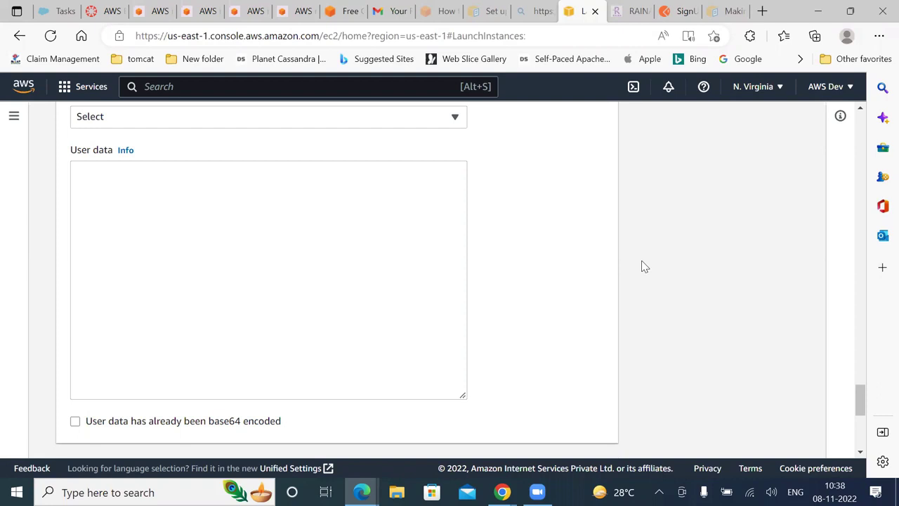
Collapse Advanced details and return to the 'My Web Server' name field at the top
scroll(645, 266, "up", 1)
key("Tab")
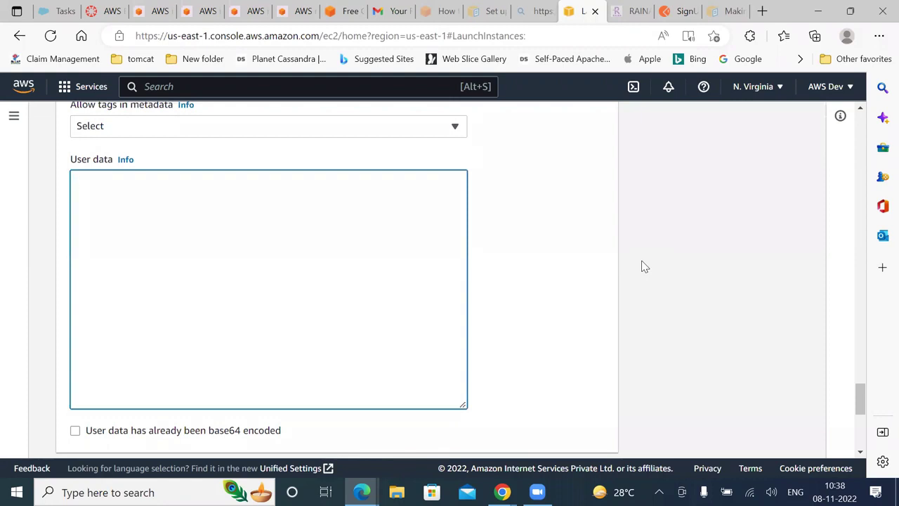
scroll(645, 266, "up", 5)
scroll(644, 266, "up", 6)
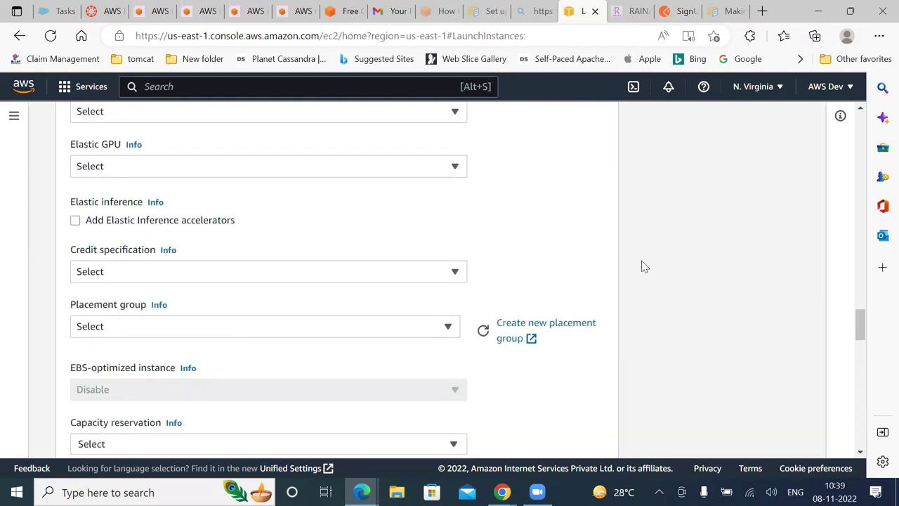
scroll(645, 266, "up", 12)
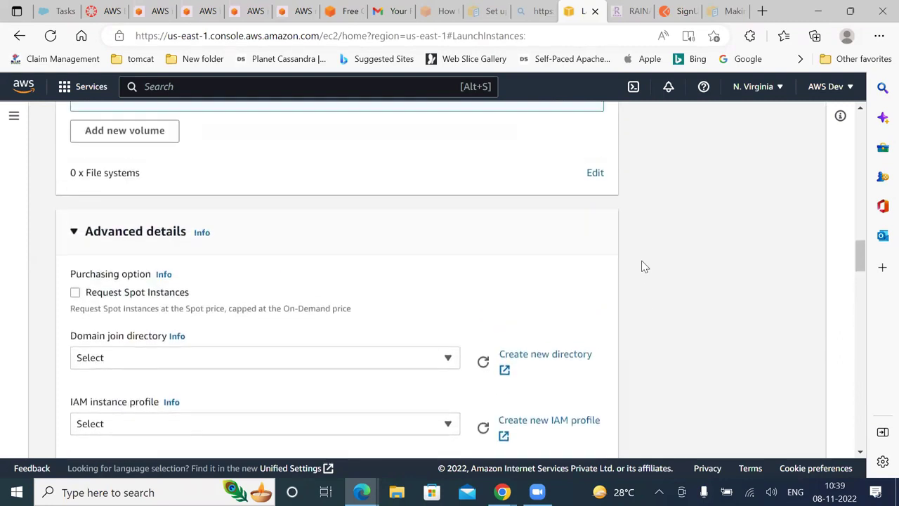
key("Return")
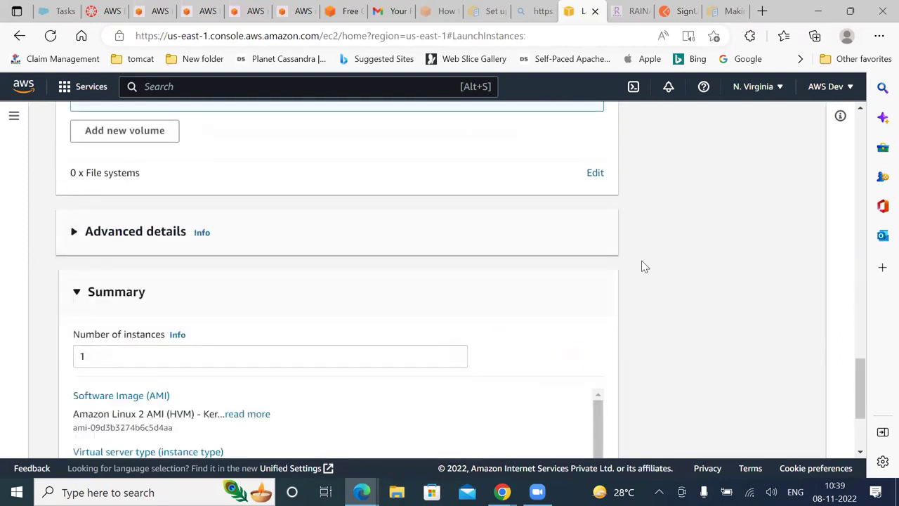
scroll(644, 266, "up", 10)
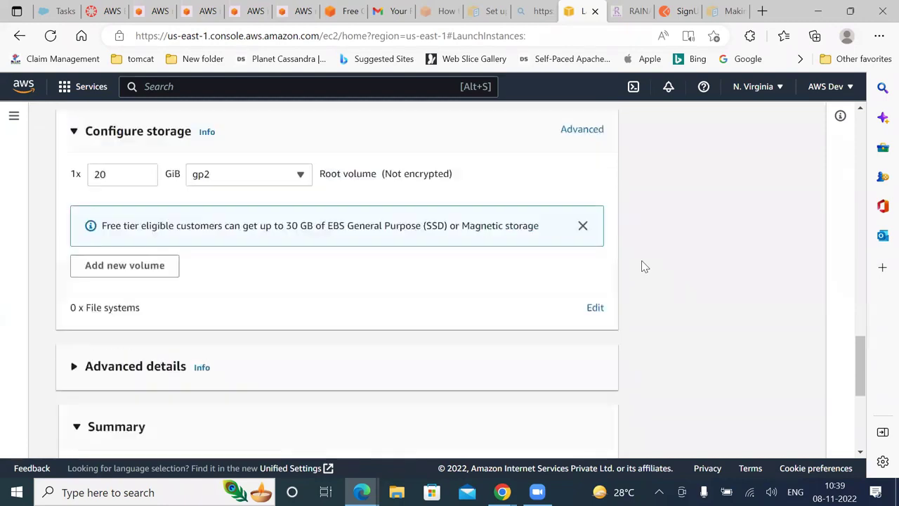
scroll(645, 267, "up", 10)
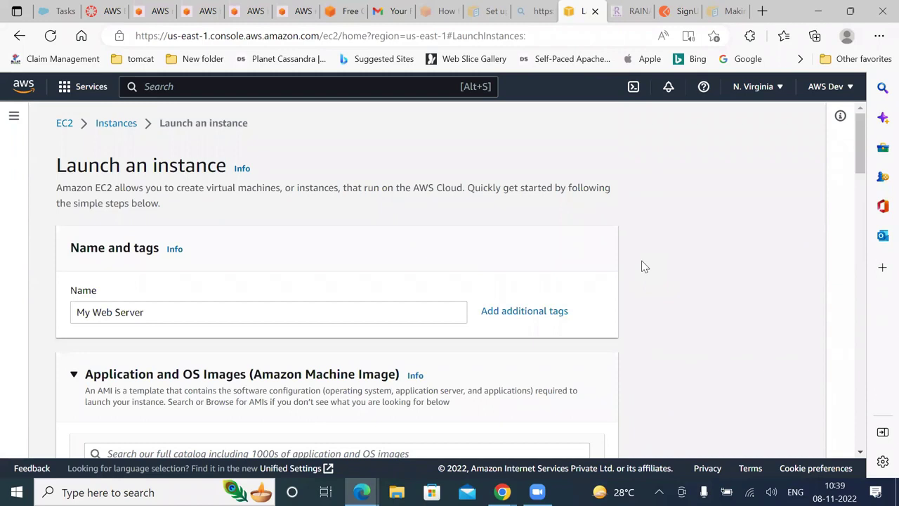
scroll(645, 266, "up", 3)
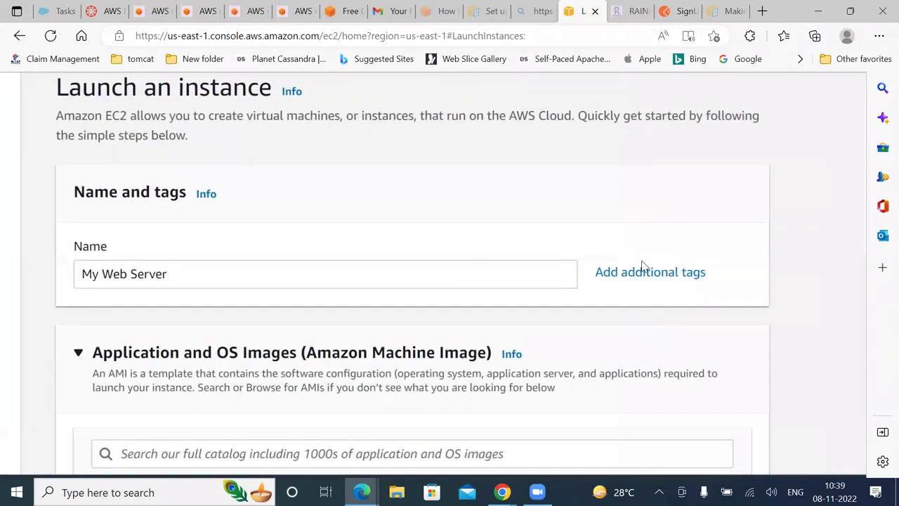
scroll(642, 266, "up", 2)
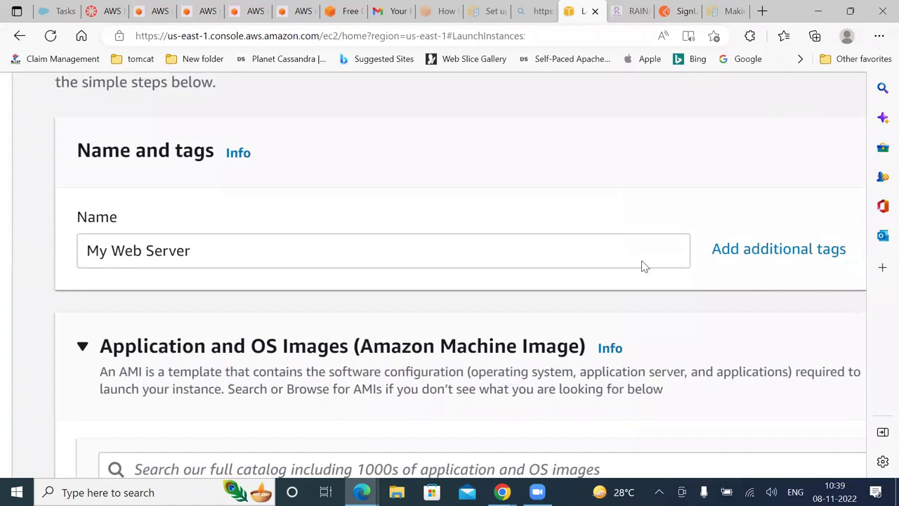
scroll(645, 267, "down", 3)
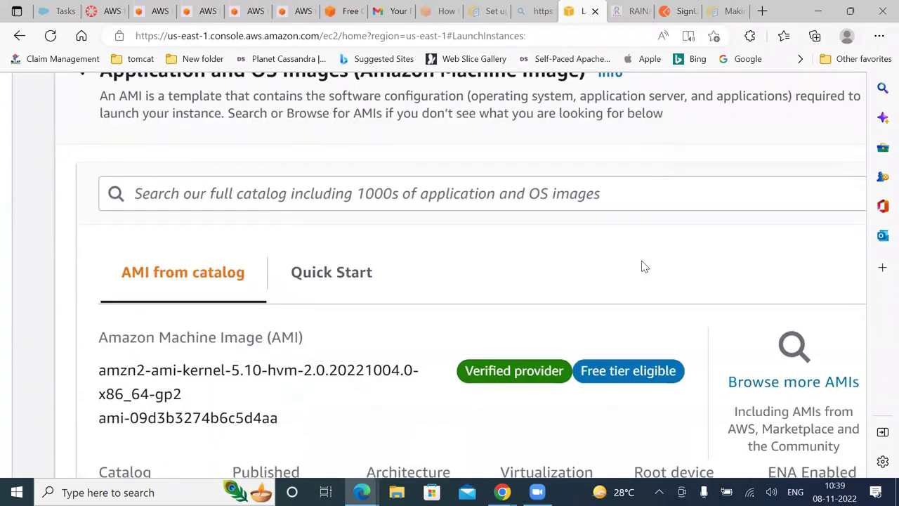
scroll(645, 266, "down", 1)
scroll(645, 266, "down", 6)
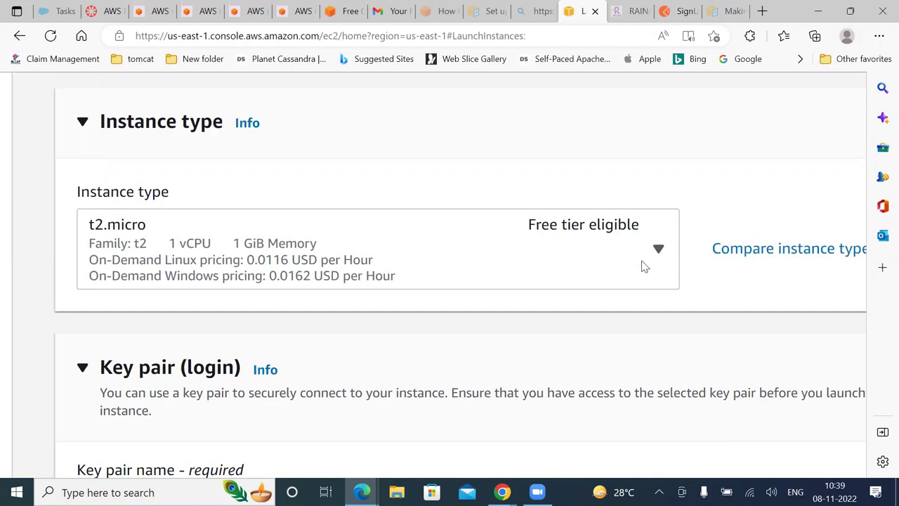
scroll(644, 266, "down", 2)
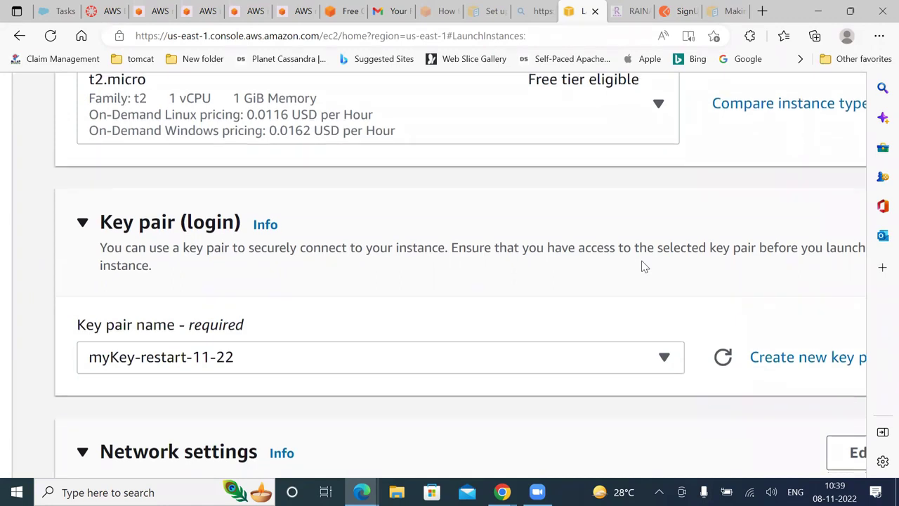
key("ctrl+plus")
key("ctrl+plus")
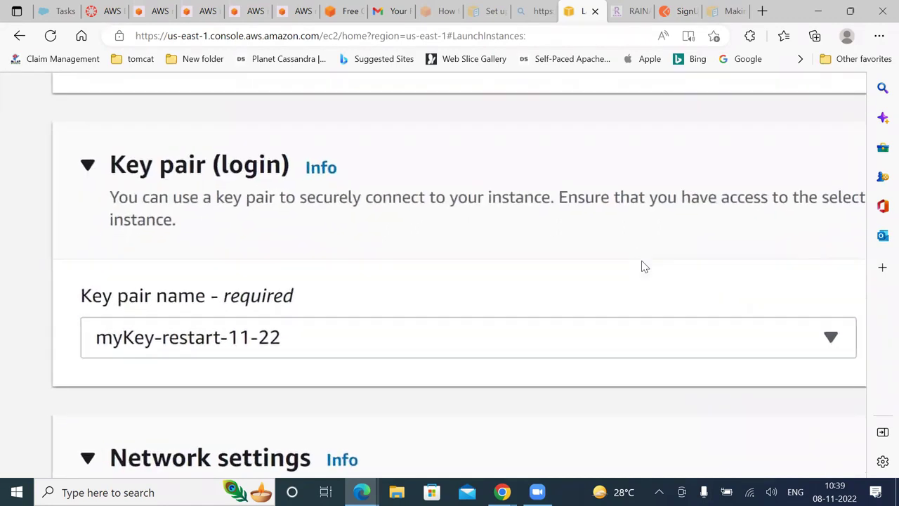
scroll(644, 266, "down", 5)
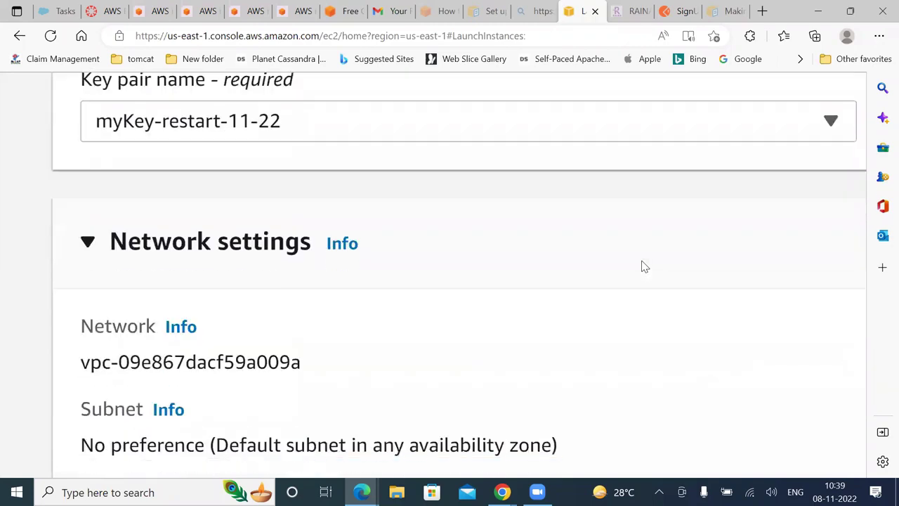
scroll(644, 267, "down", 1)
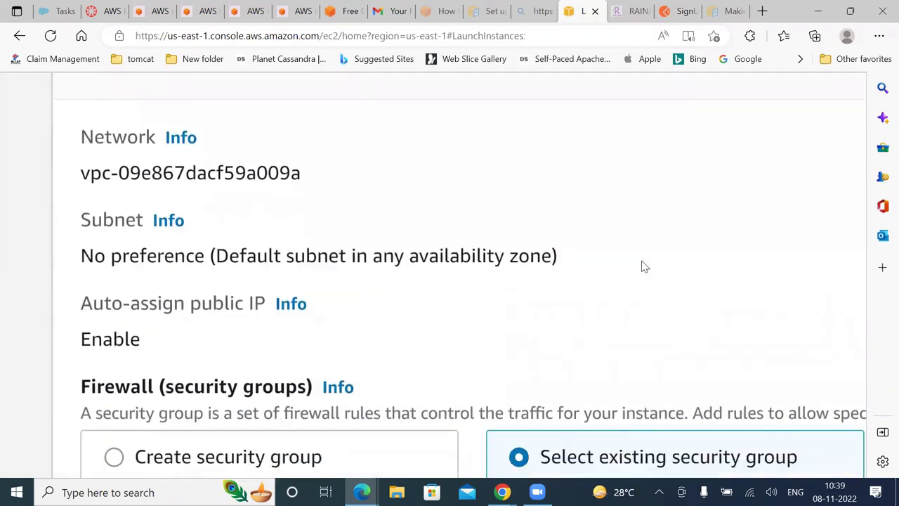
scroll(644, 266, "down", 1)
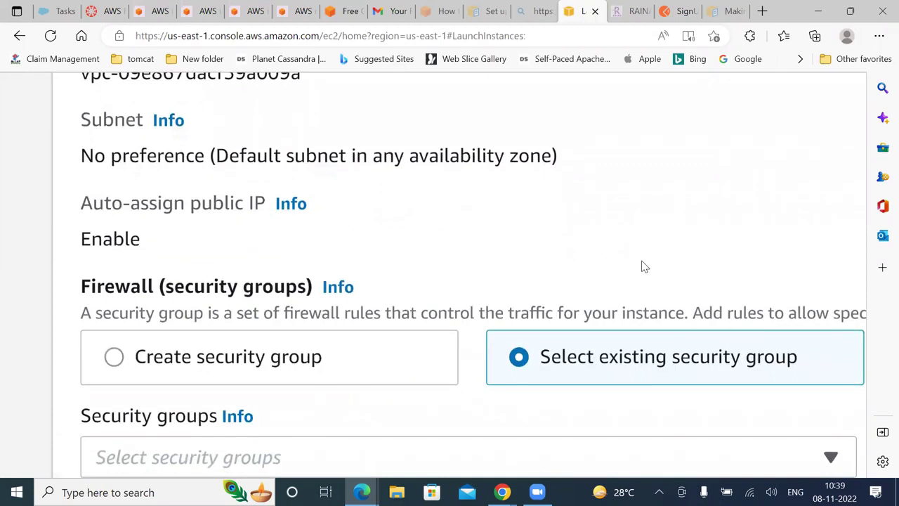
scroll(644, 266, "down", 2)
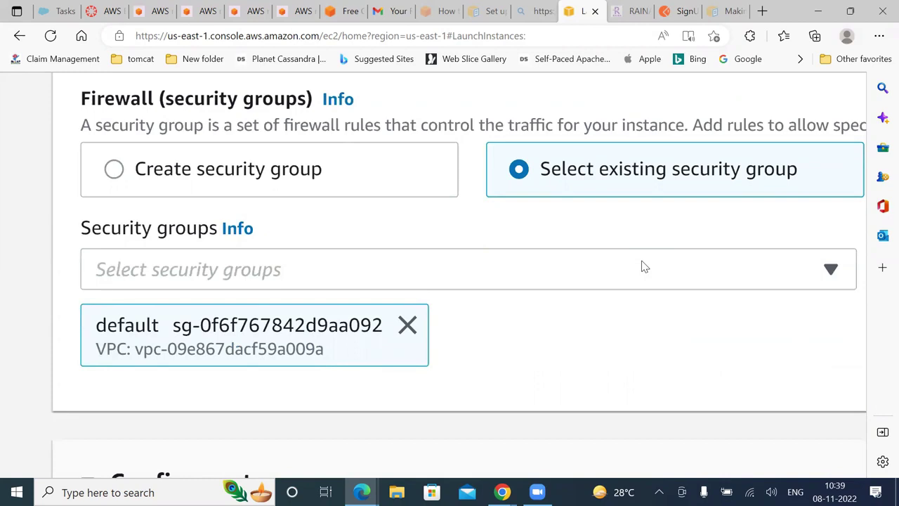
scroll(644, 266, "down", 4)
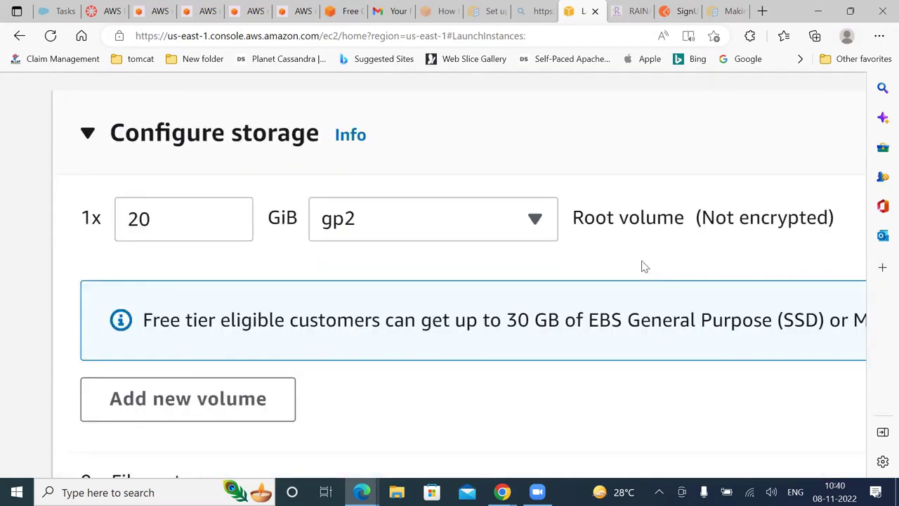
key("ctrl+minus")
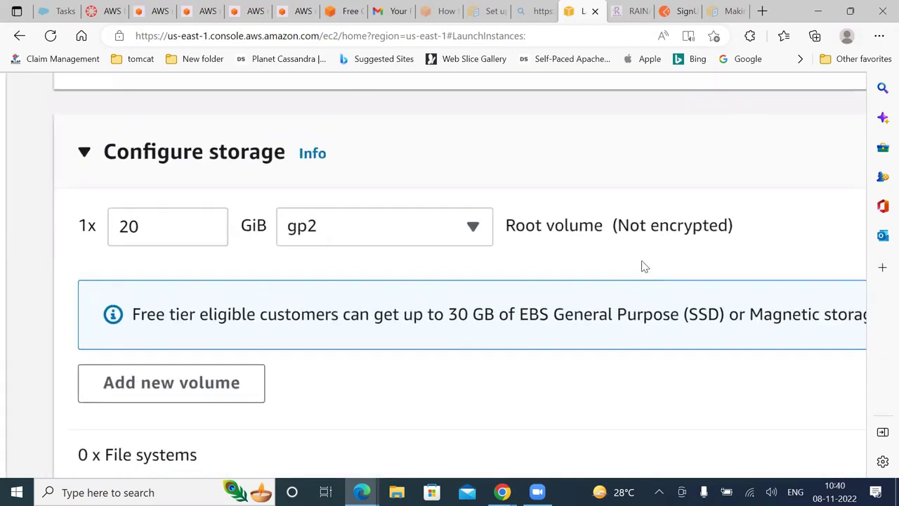
scroll(644, 267, "up", 3, "ctrl")
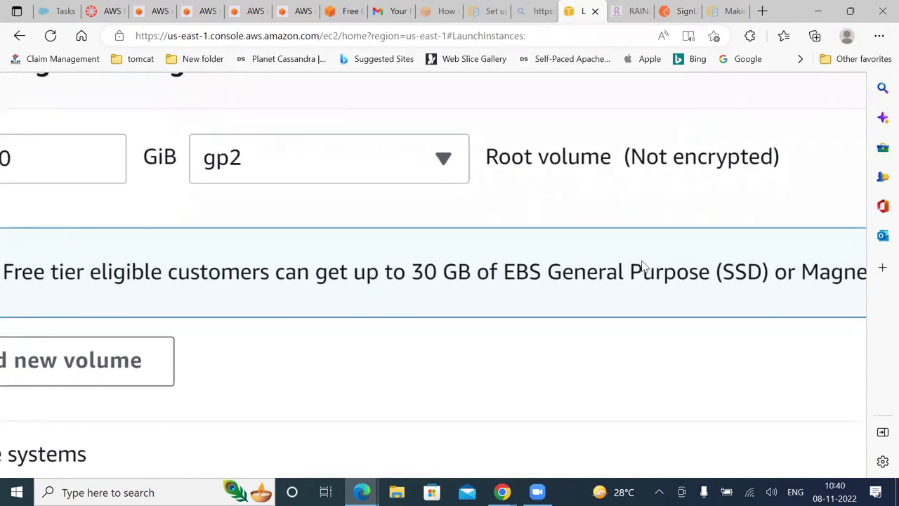
scroll(644, 266, "up", 3, "ctrl")
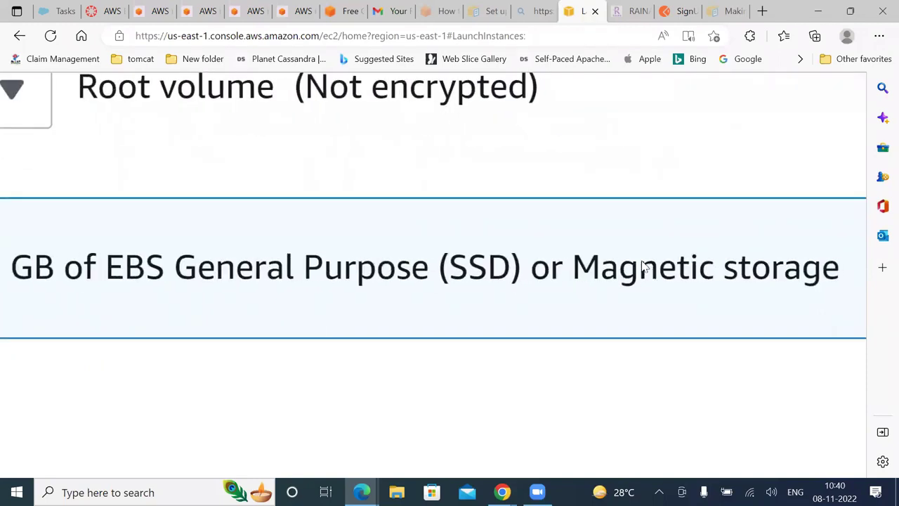
scroll(644, 266, "down", 2, "ctrl")
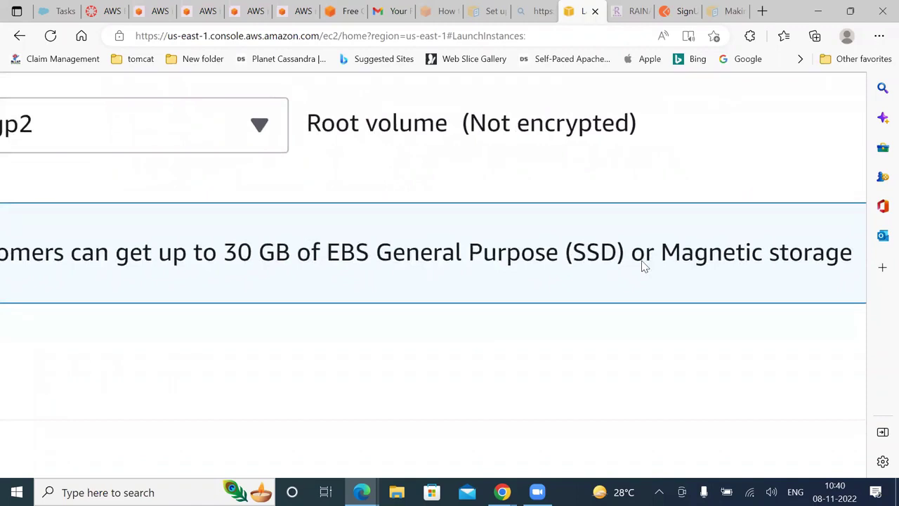
scroll(644, 266, "left", 5)
scroll(644, 266, "left", 2)
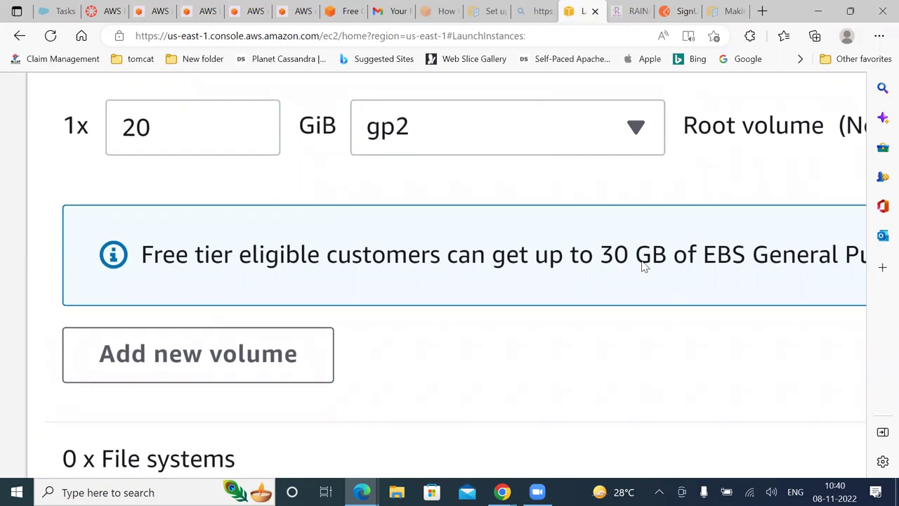
key("ctrl+minus")
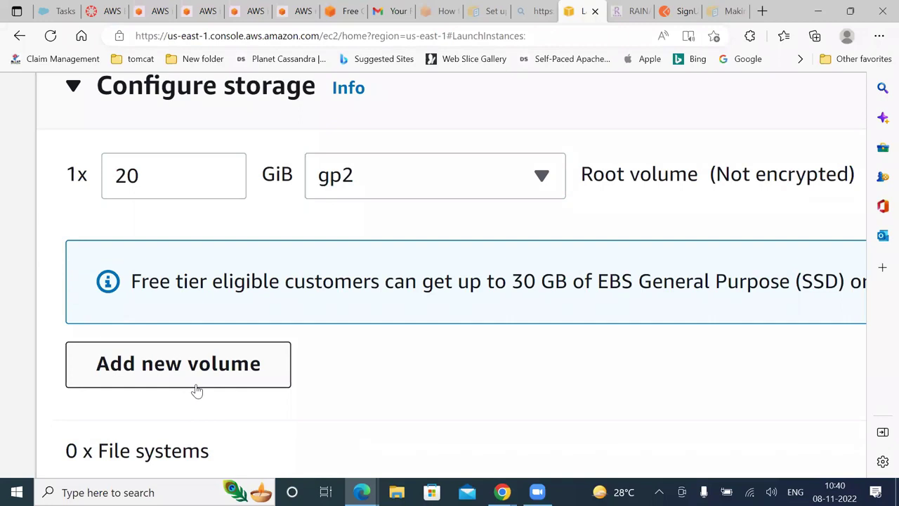
scroll(196, 390, "down", 4, "ctrl")
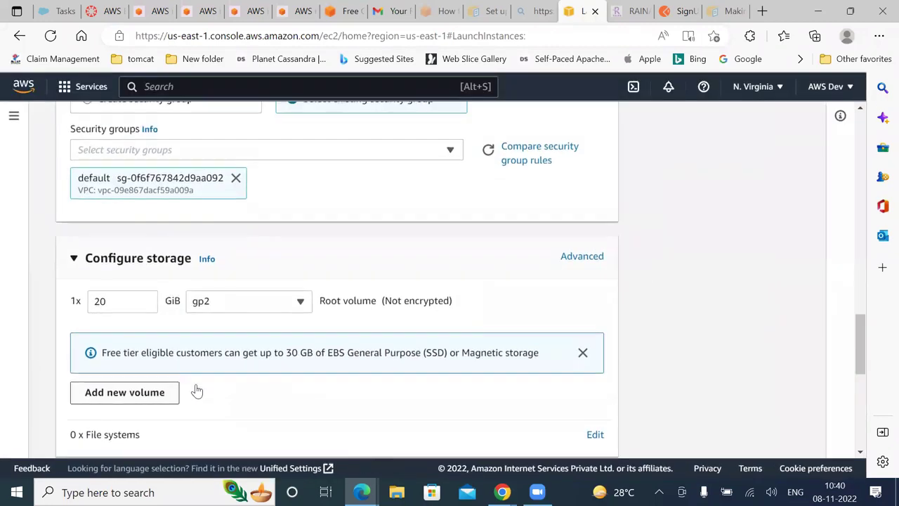
Launch the 'My Web Server' t2.micro instance from the Summary panel
scroll(197, 391, "up", 1)
scroll(197, 391, "up", 1)
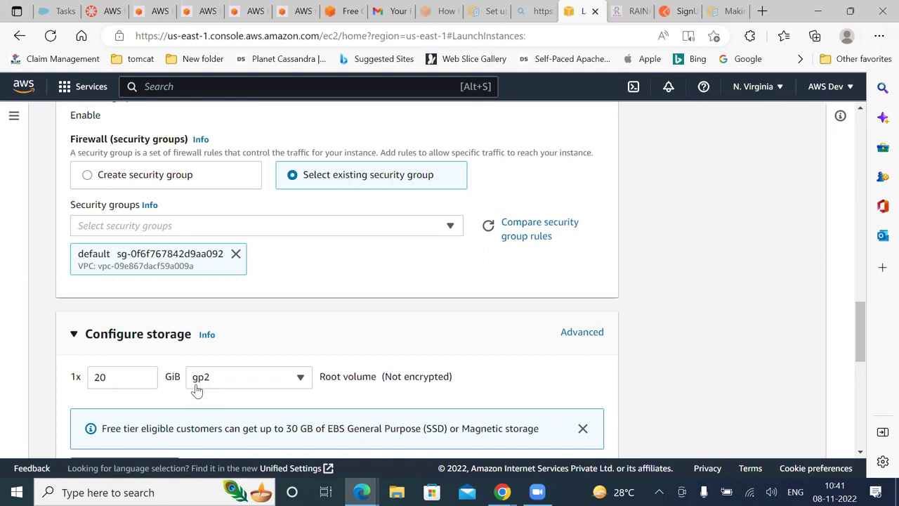
scroll(197, 390, "down", 2)
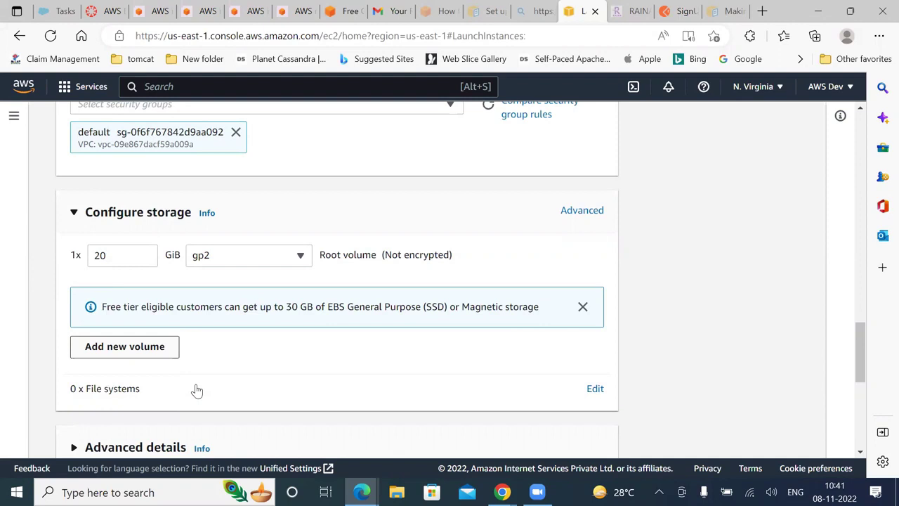
key("shift+F10")
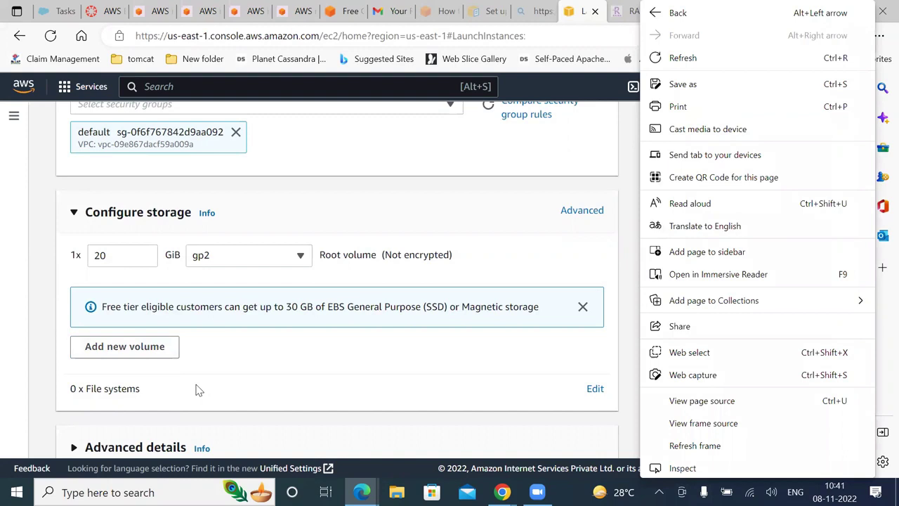
key("Escape")
scroll(196, 389, "down", 5)
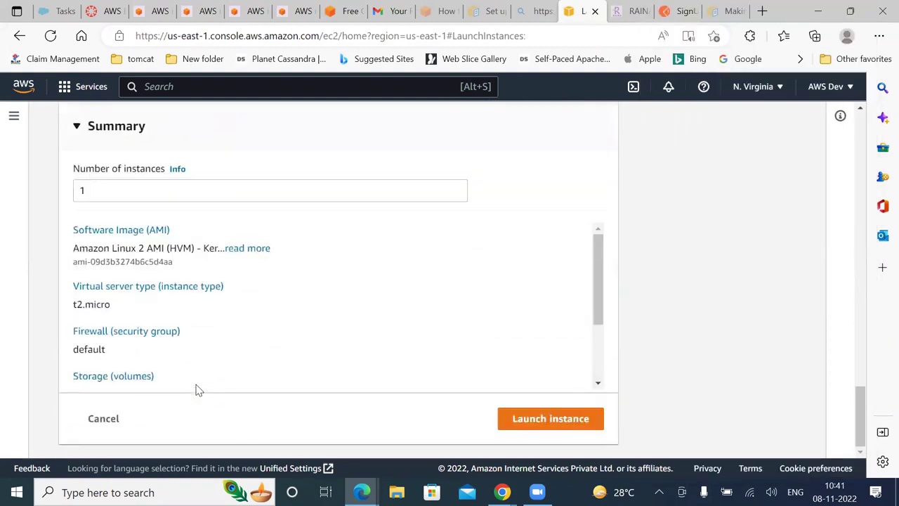
scroll(196, 390, "up", 5)
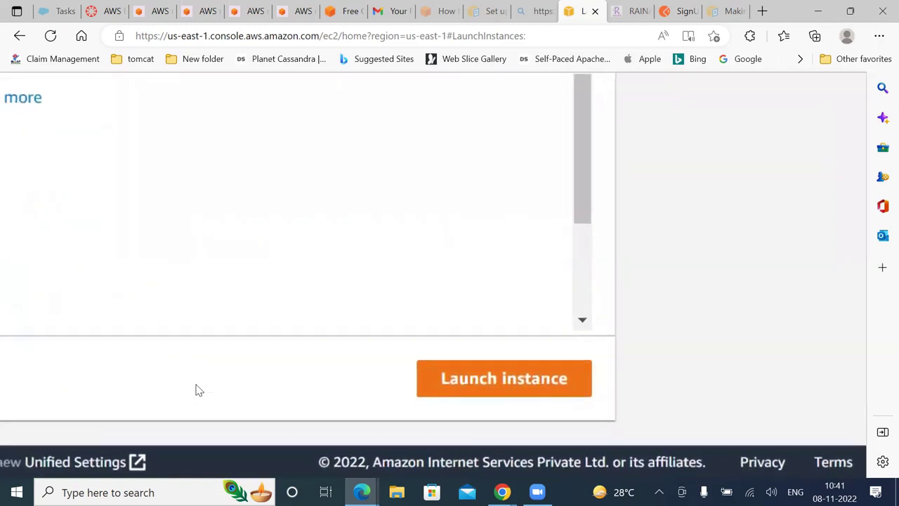
scroll(197, 389, "left", 3)
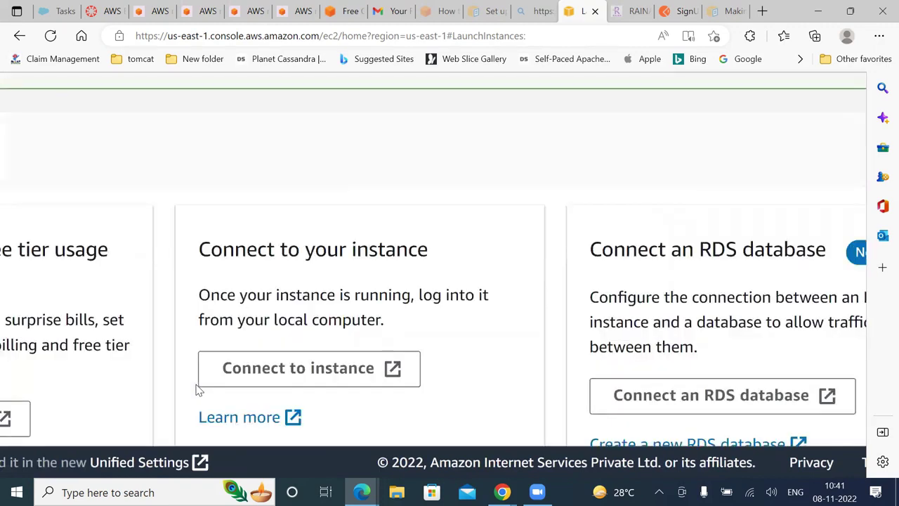
Reset the page zoom, confirm both launch log steps Succeeded, then return to the console home
key("ctrl+0")
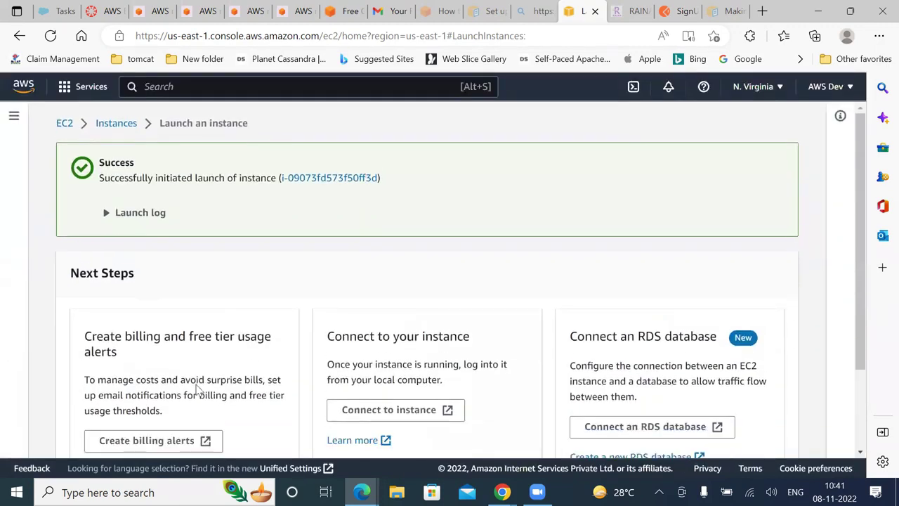
scroll(197, 389, "up", 6)
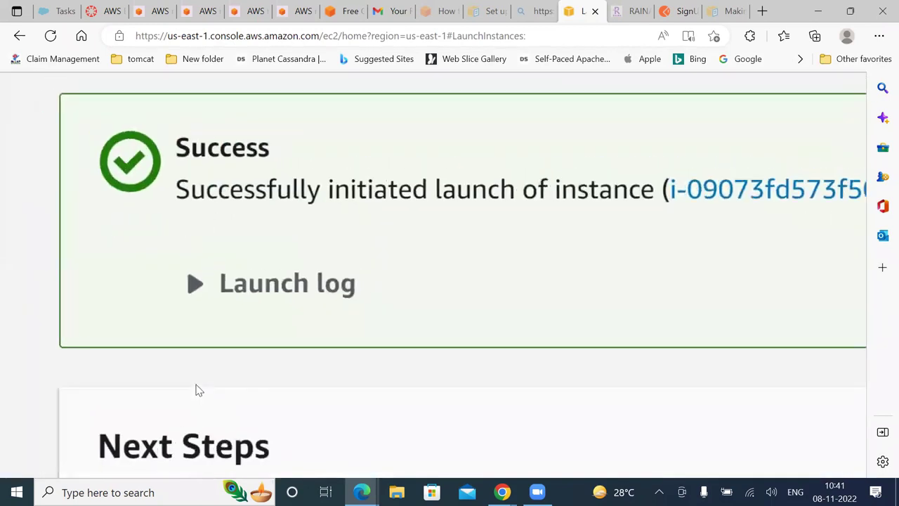
scroll(197, 389, "right", 2)
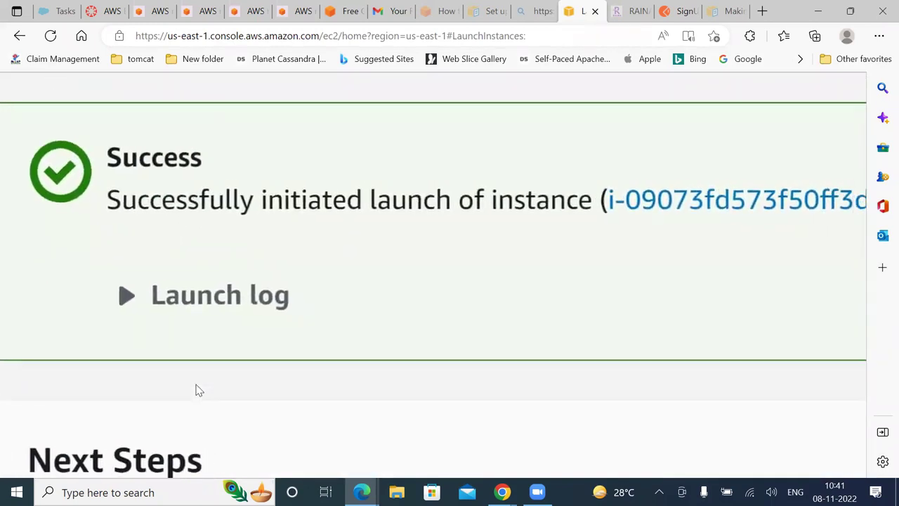
scroll(197, 389, "down", 1)
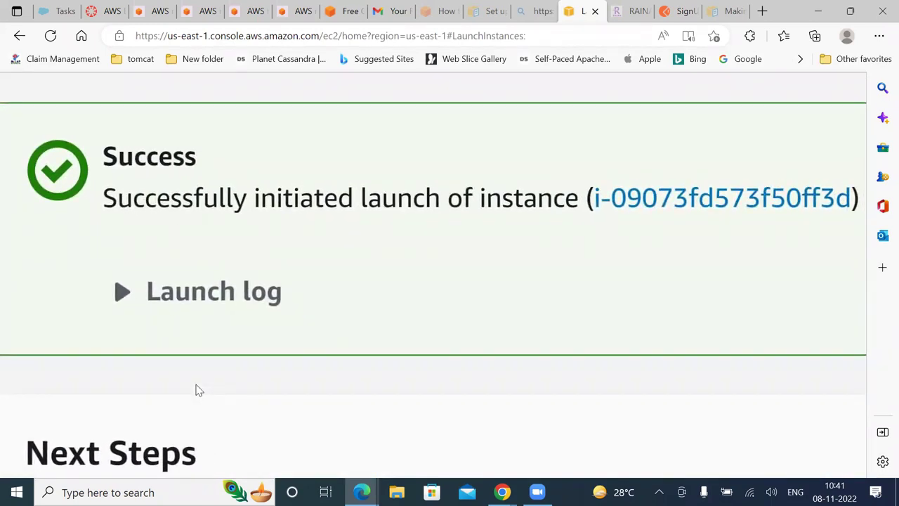
scroll(196, 390, "down", 1)
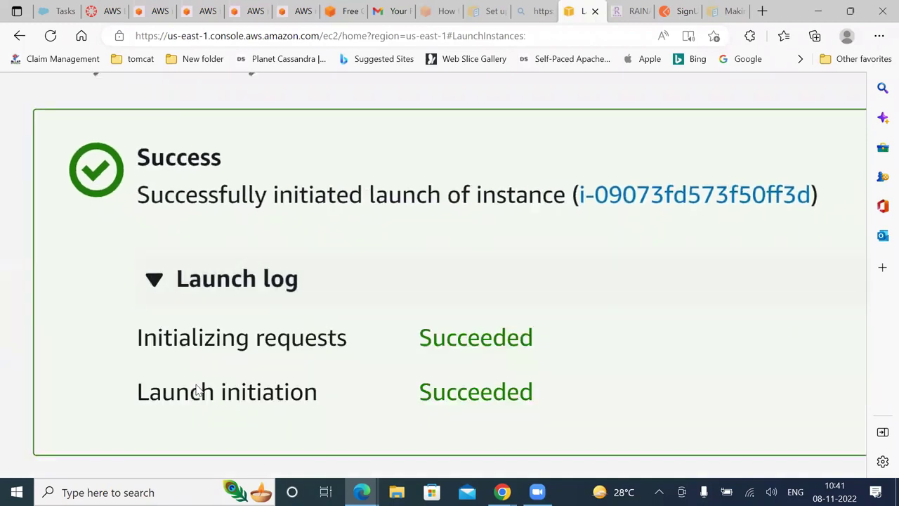
scroll(198, 392, "down", 2)
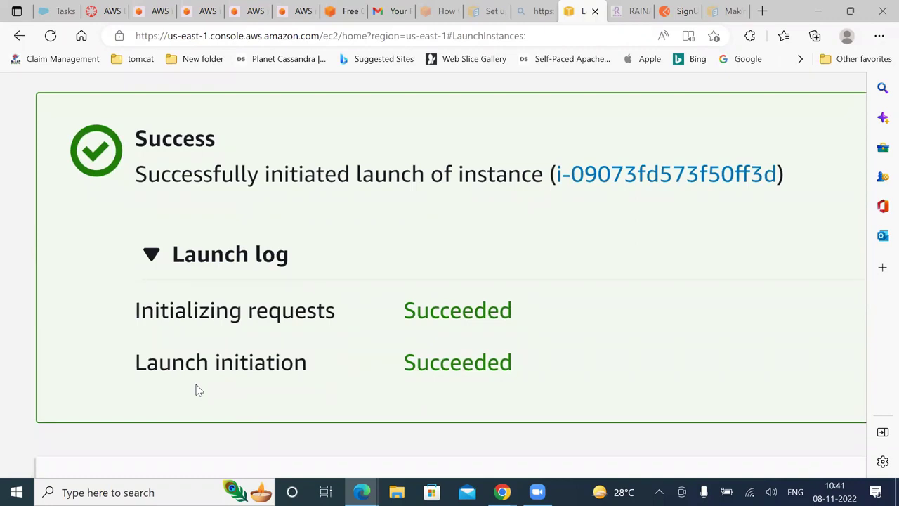
scroll(198, 392, "down", 1)
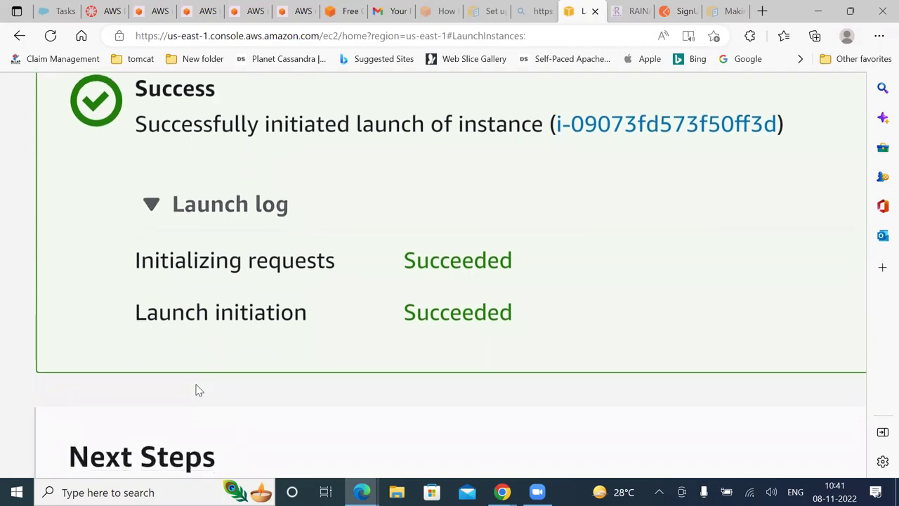
key("ctrl+minus")
key("ctrl+minus")
key("ctrl+minus")
key("ctrl+minus")
key("ctrl+minus")
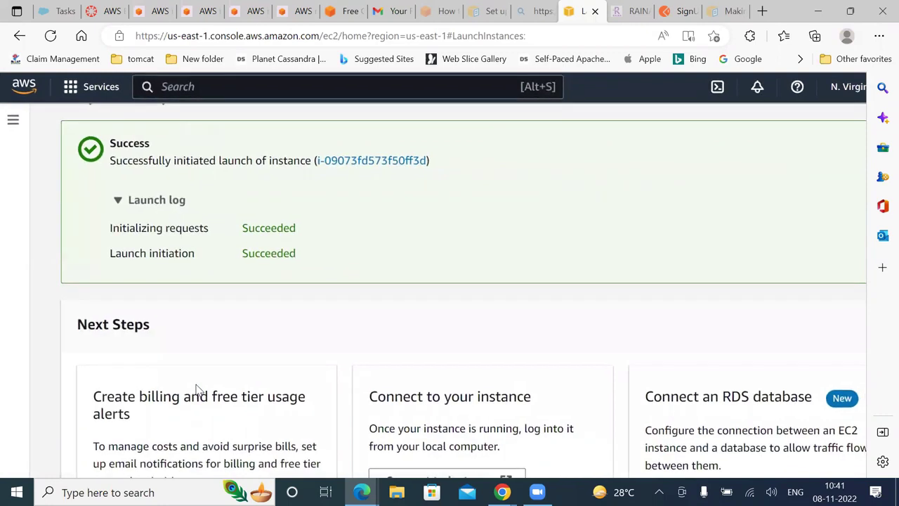
key("ctrl+minus")
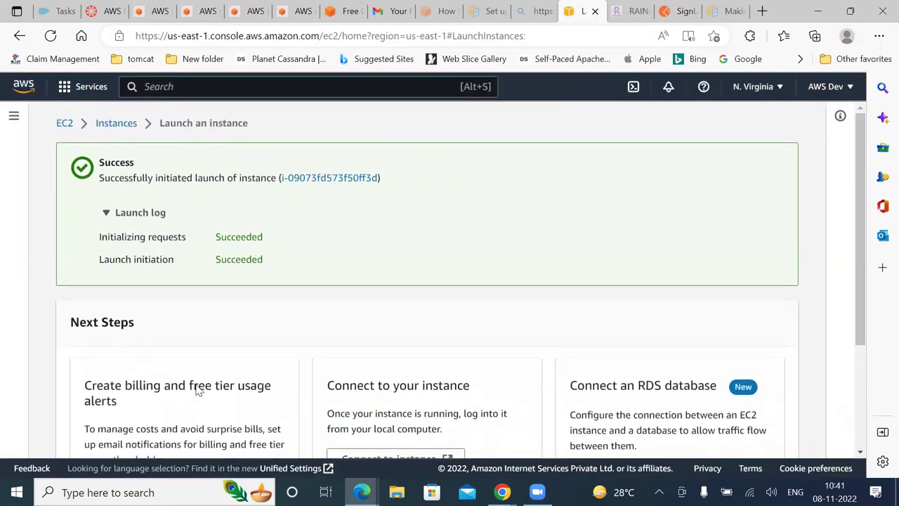
left_click(23, 84)
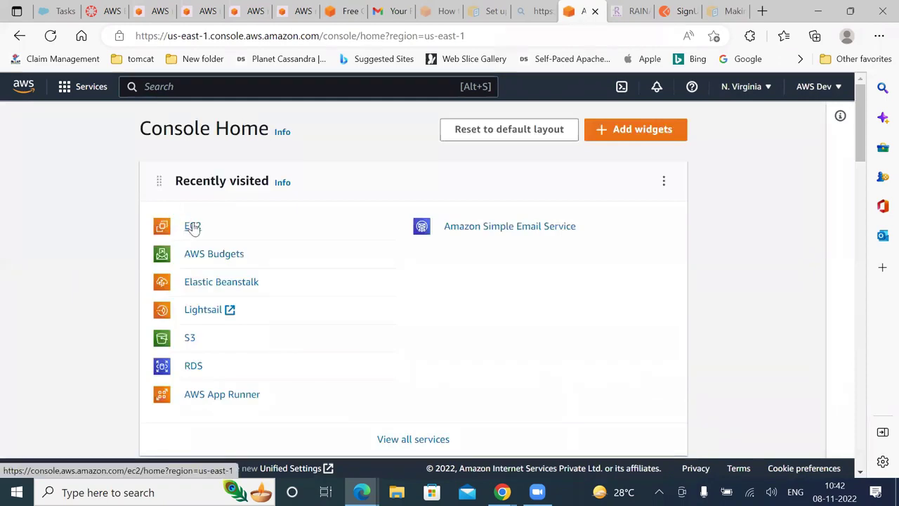
Go to the EC2 Dashboard and list running instances, showing 'My Web Server' as t2.micro
left_click(192, 226)
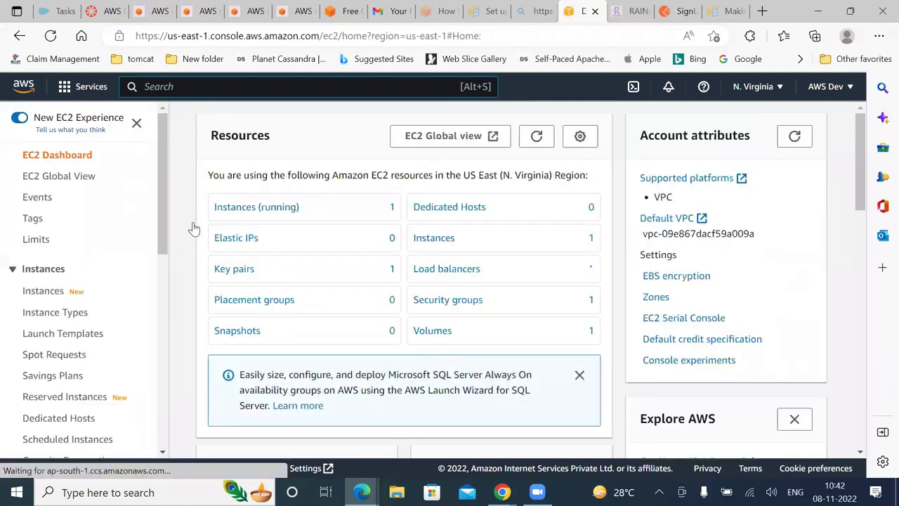
scroll(193, 228, "up", 5)
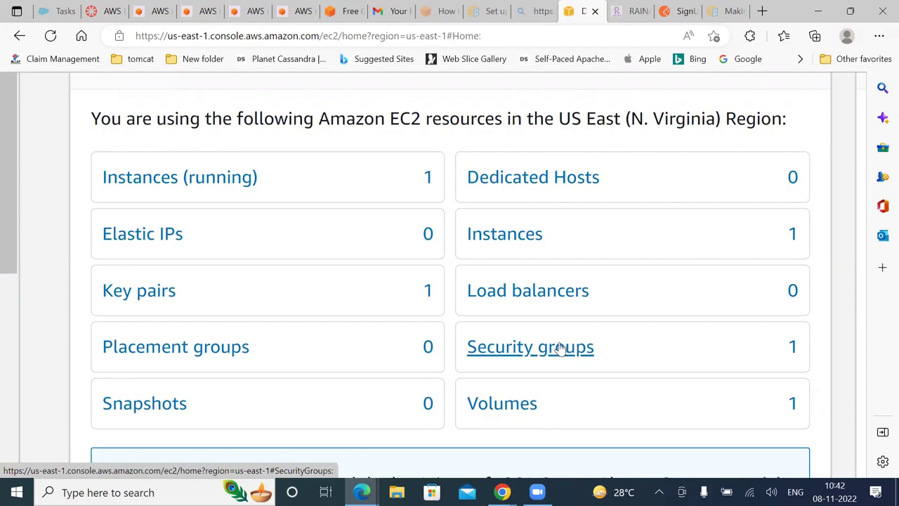
scroll(560, 349, "up", 1, "ctrl")
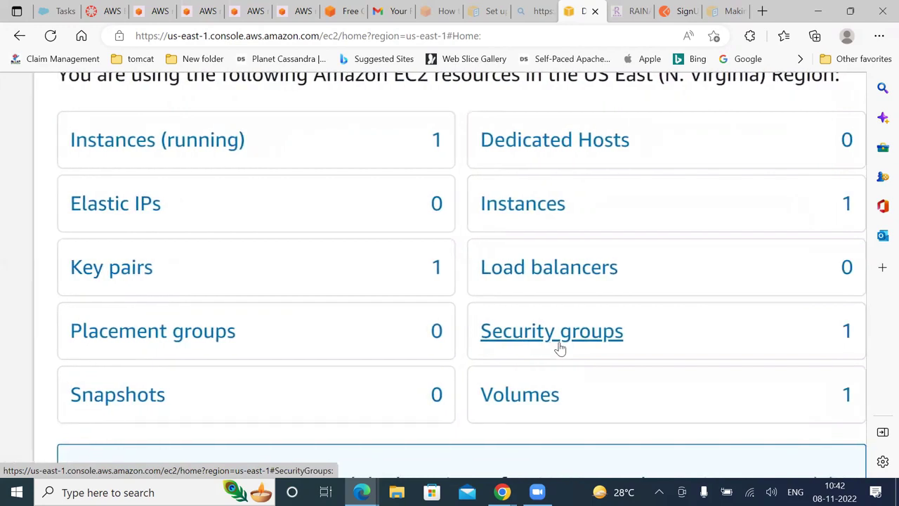
scroll(560, 349, "down", 1, "ctrl")
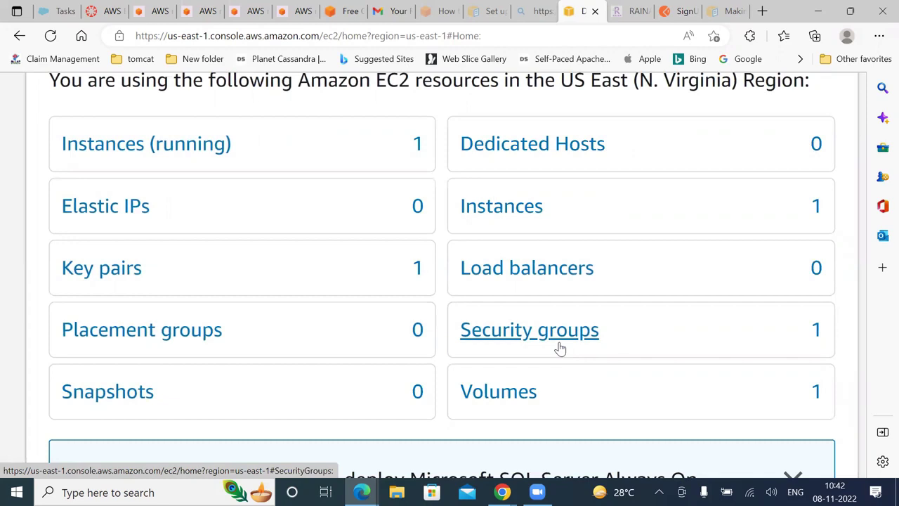
scroll(560, 349, "down", 2, "ctrl")
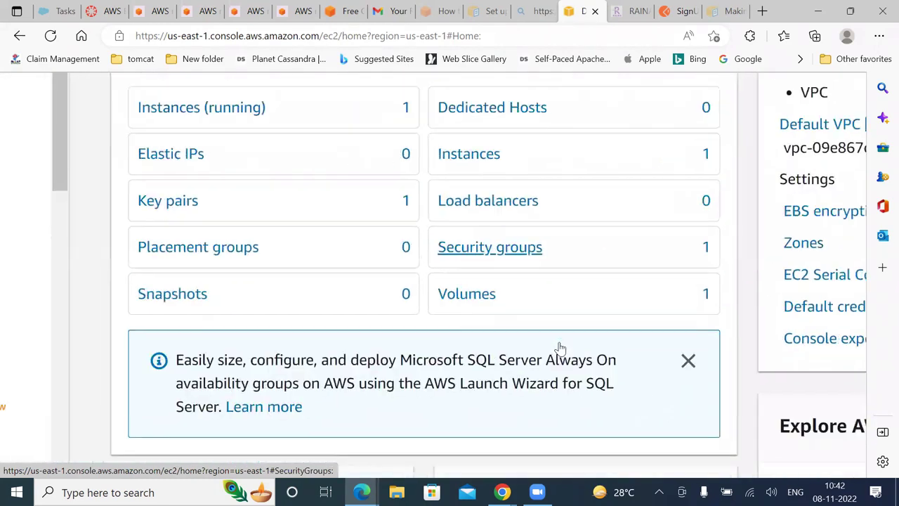
scroll(560, 349, "down", 2, "ctrl")
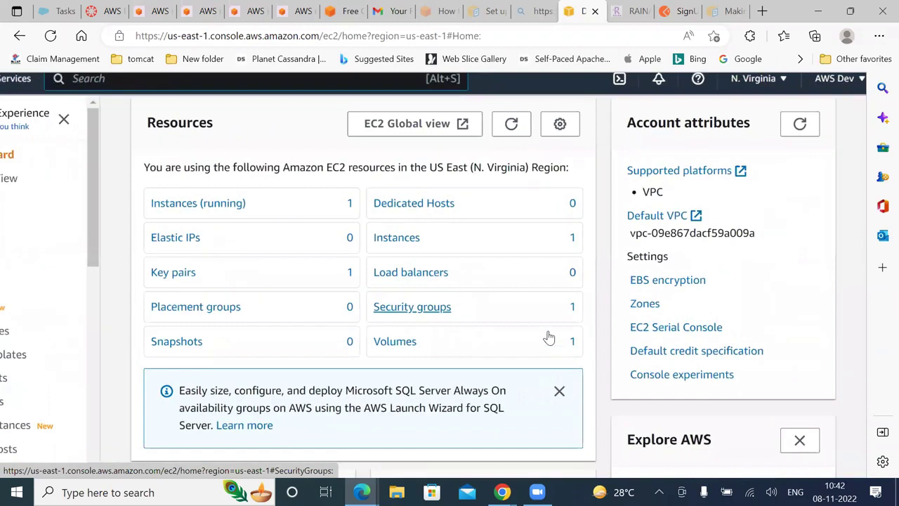
scroll(549, 338, "up", 1, "ctrl")
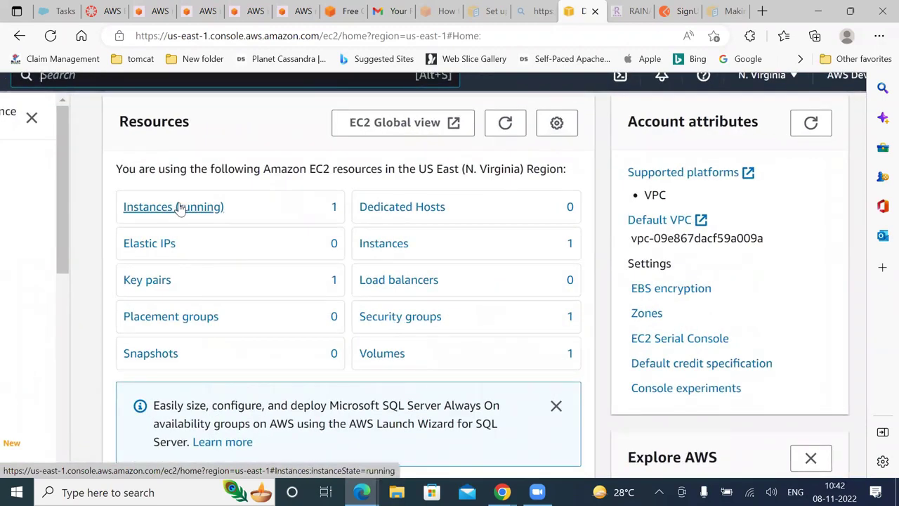
left_click(180, 207)
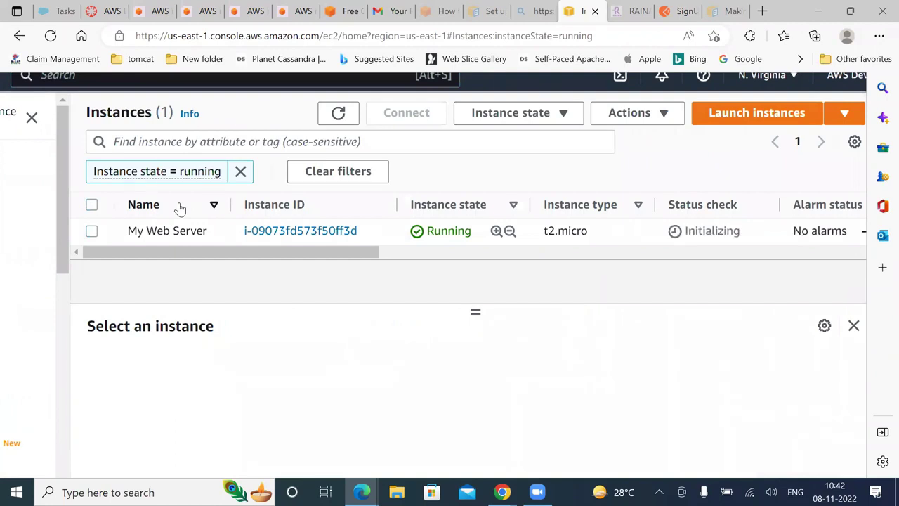
scroll(180, 207, "right", 5)
scroll(180, 208, "left", 5)
scroll(179, 207, "up", 5, "ctrl")
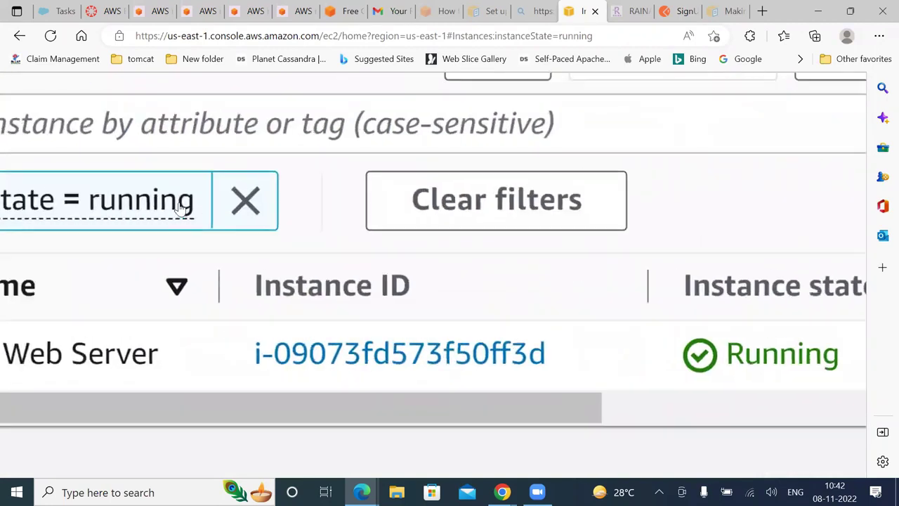
scroll(181, 205, "right", 5)
scroll(181, 205, "right", 2)
scroll(182, 205, "left", 10)
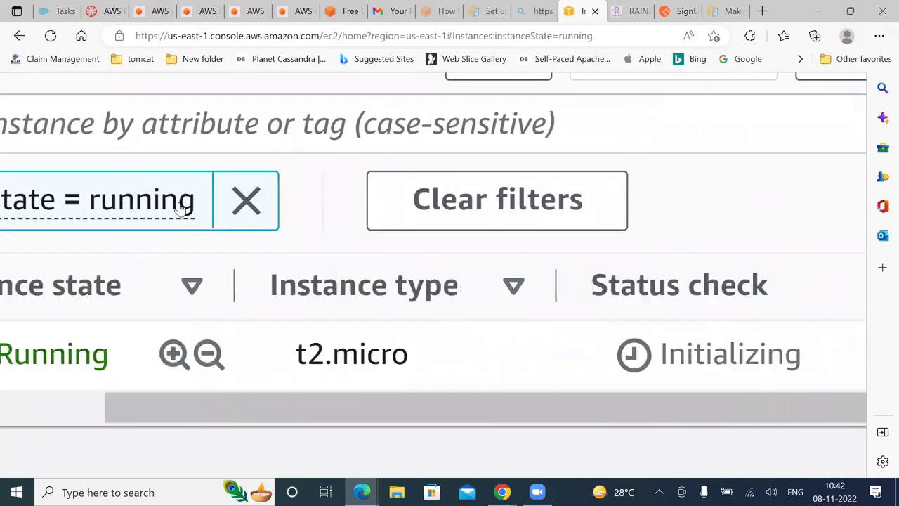
scroll(181, 205, "left", 1)
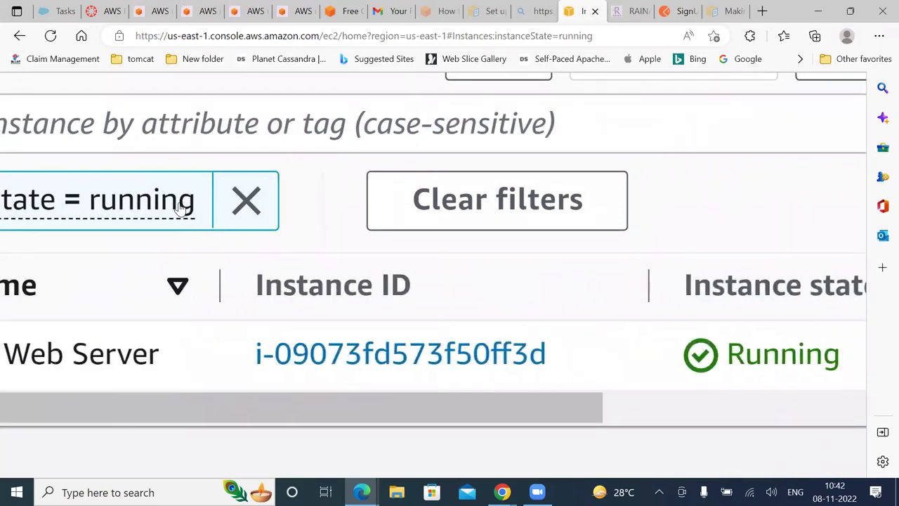
scroll(180, 205, "left", 3)
scroll(180, 207, "up", 2)
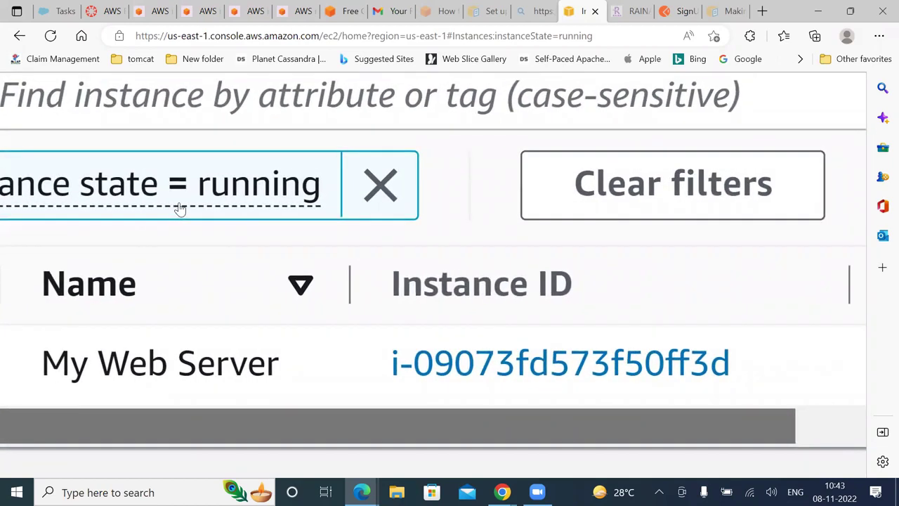
scroll(180, 208, "right", 5)
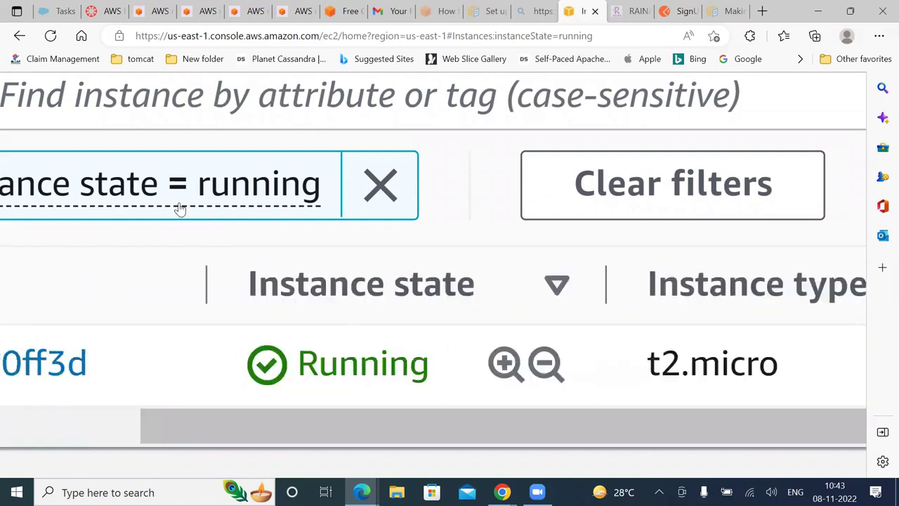
scroll(181, 208, "right", 5)
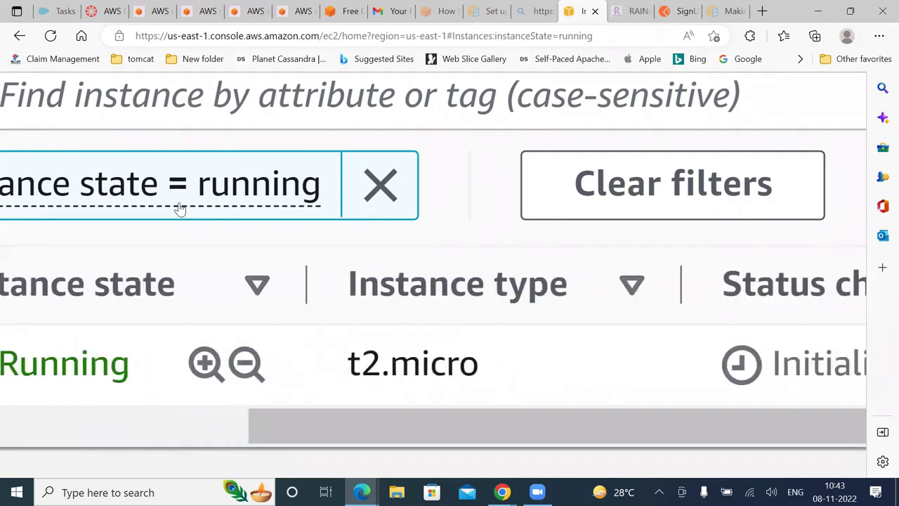
scroll(180, 208, "right", 5)
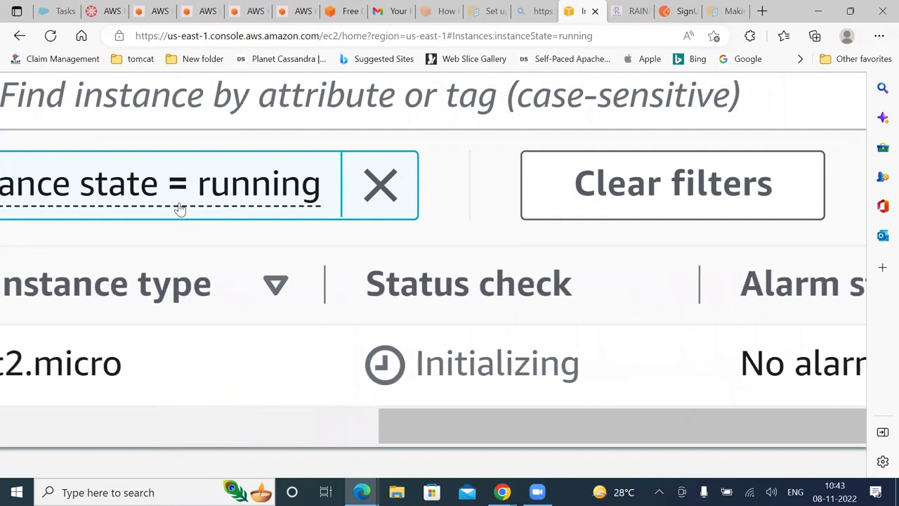
scroll(180, 208, "right", 8)
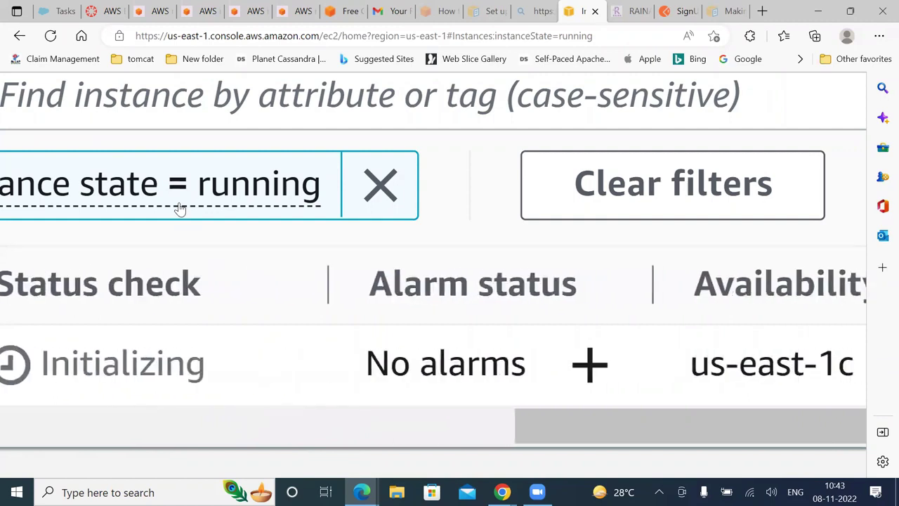
scroll(181, 208, "right", 1)
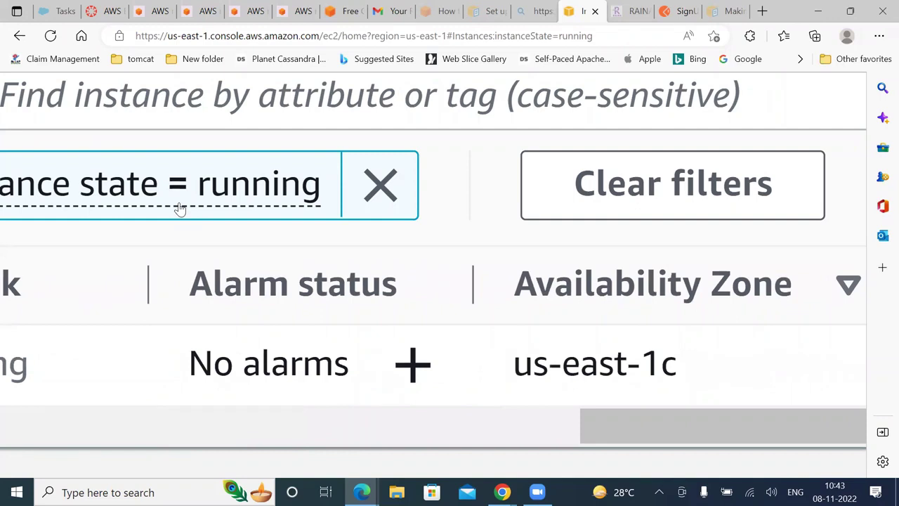
scroll(181, 208, "right", 6)
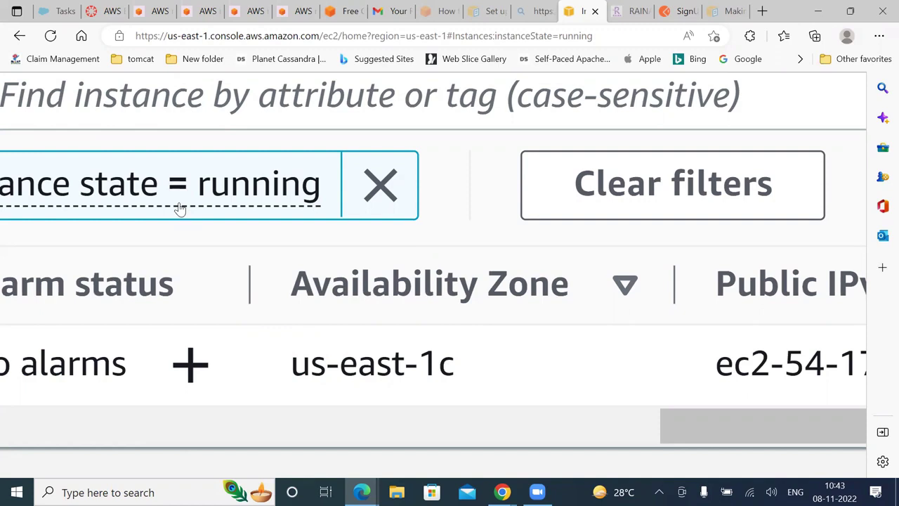
scroll(180, 208, "right", 5)
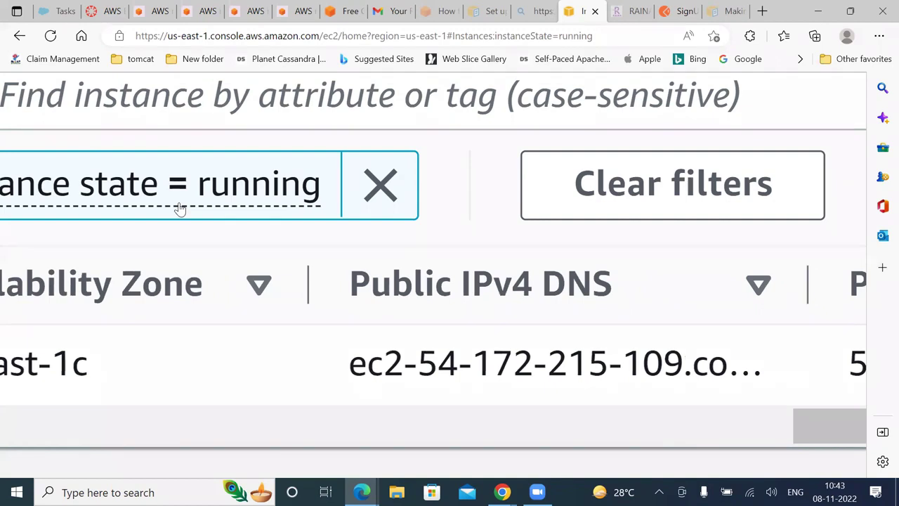
scroll(179, 208, "right", 5)
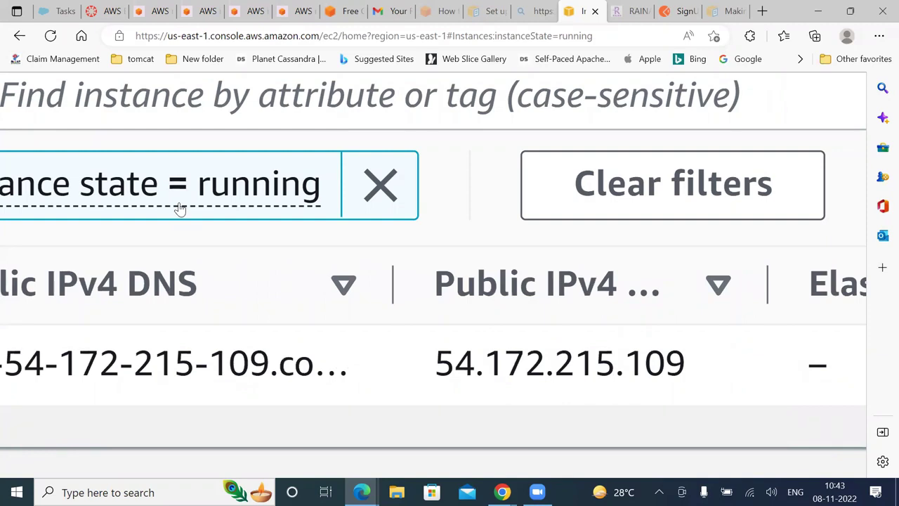
scroll(180, 209, "right", 8)
scroll(180, 209, "right", 7)
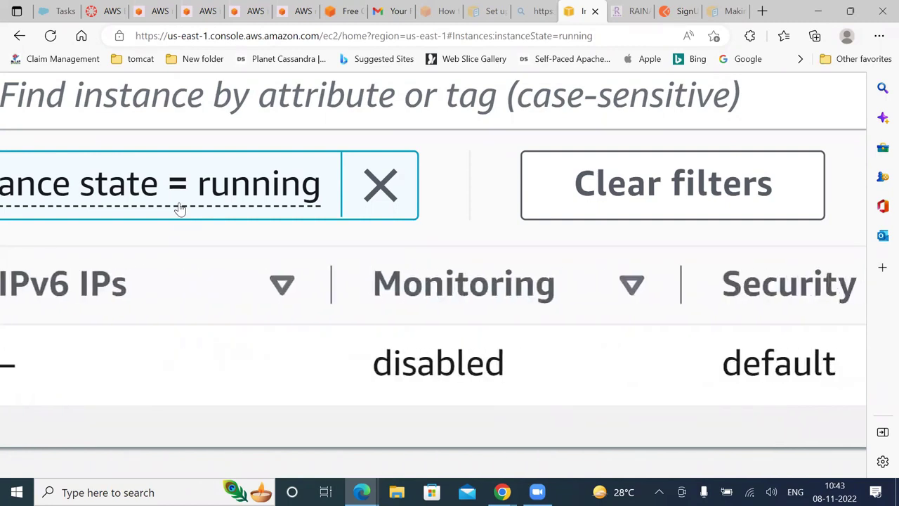
scroll(180, 209, "right", 7)
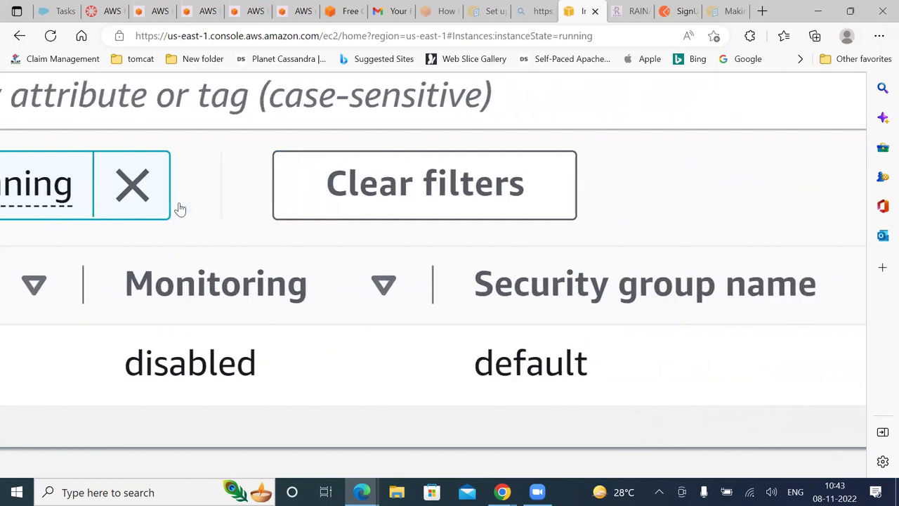
scroll(179, 208, "right", 2)
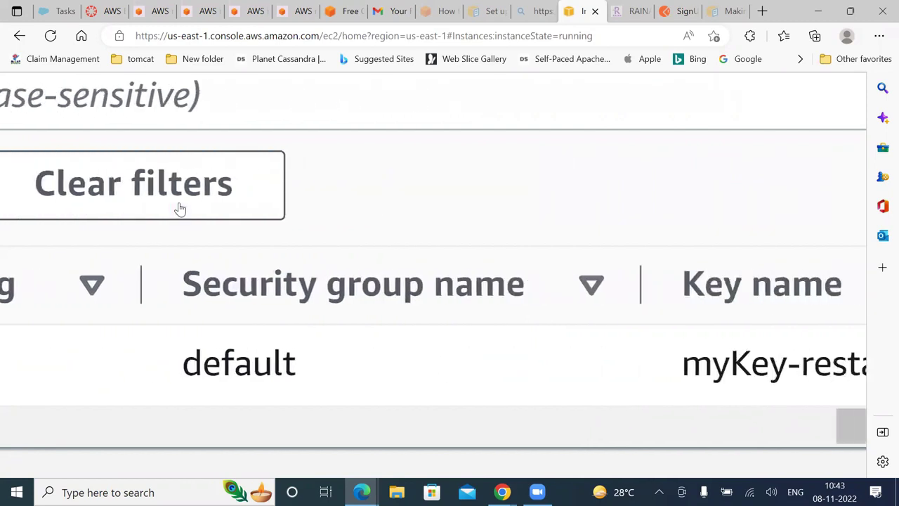
scroll(179, 208, "right", 8)
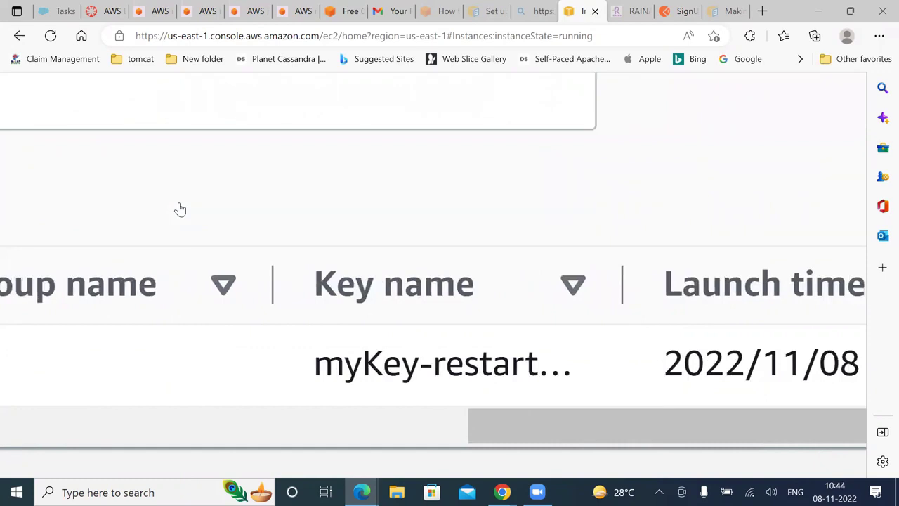
scroll(180, 209, "right", 6)
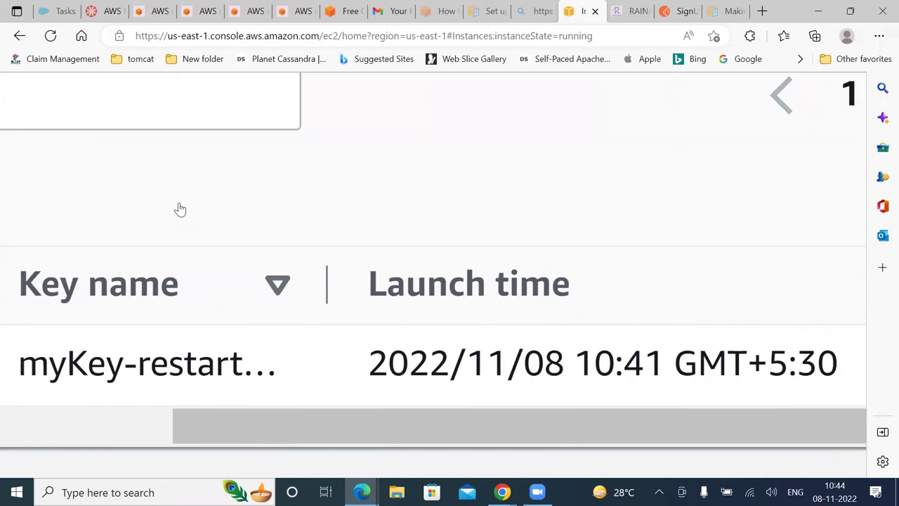
scroll(180, 209, "right", 6)
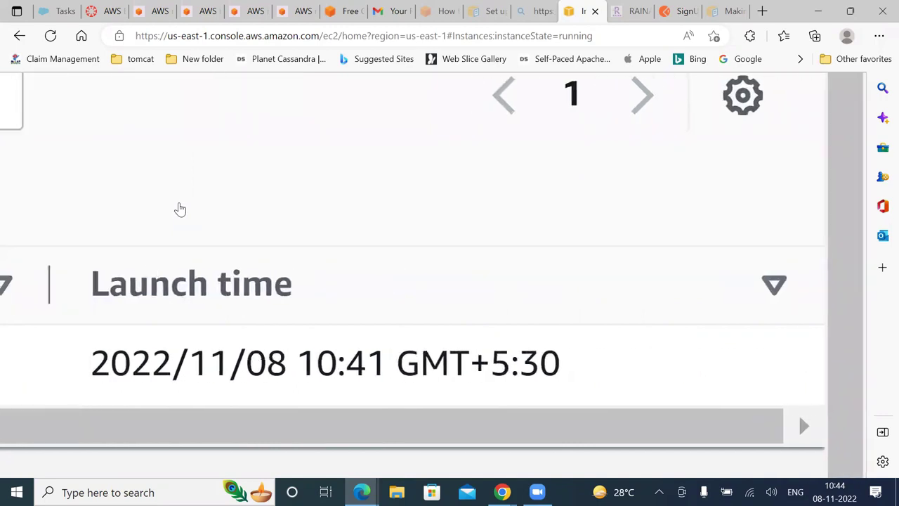
scroll(180, 208, "left", 12)
key("ctrl+0")
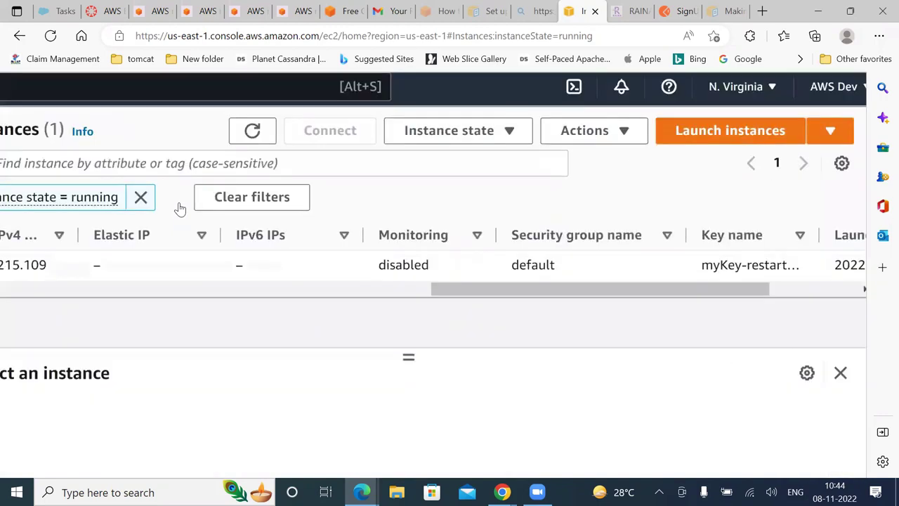
Zoom out, scroll the instances table left and select the My Web Server row
key("ctrl+minus")
scroll(180, 209, "left", 10)
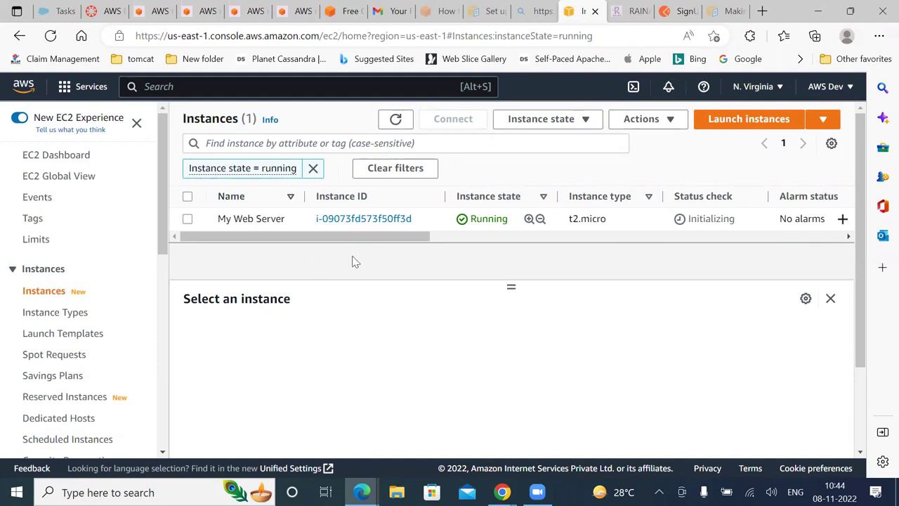
left_click(334, 221)
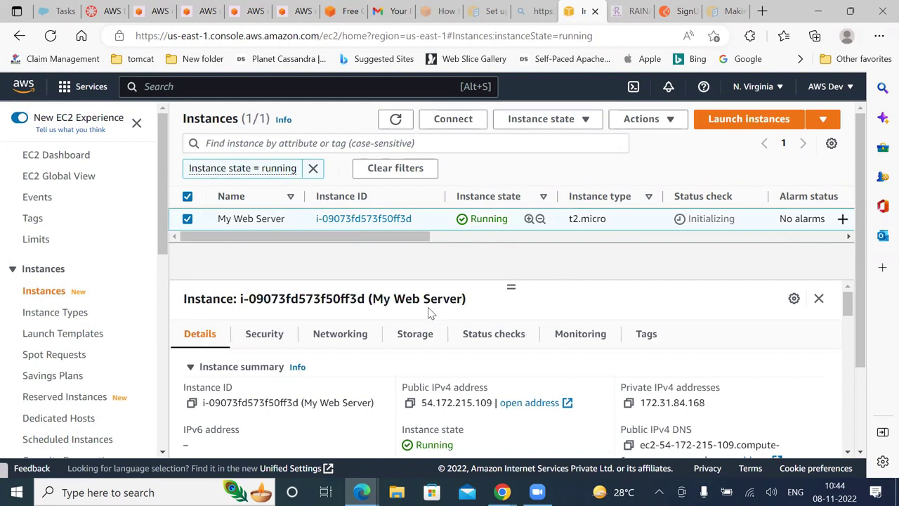
scroll(431, 312, "up", 3, "ctrl")
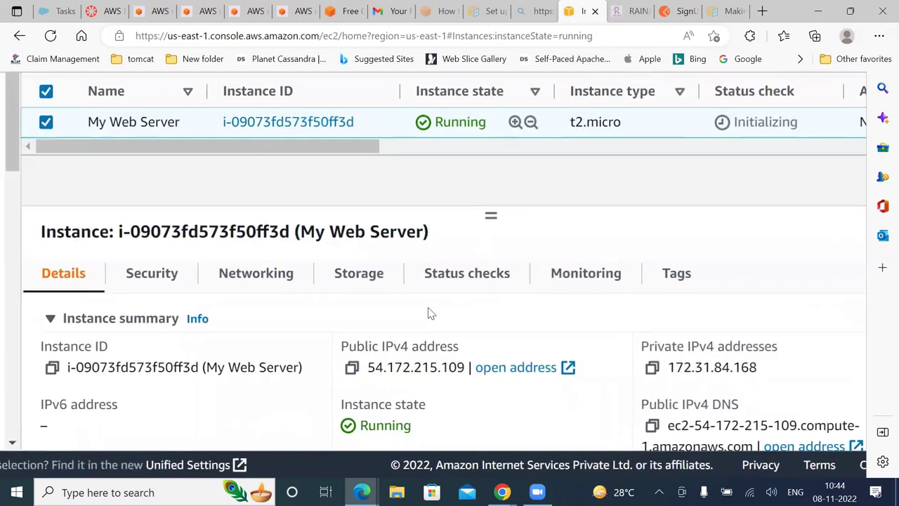
scroll(431, 312, "up", 2, "ctrl")
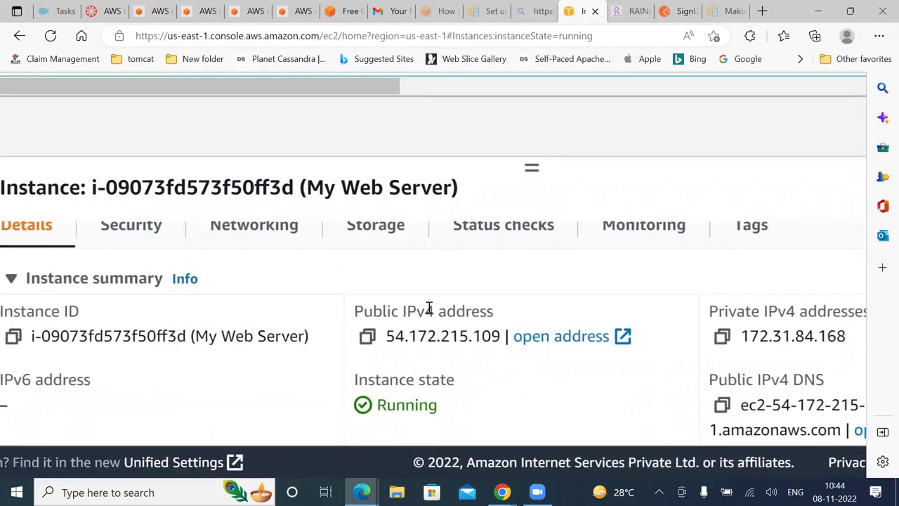
scroll(429, 309, "down", 2, "ctrl")
scroll(429, 307, "right", 2)
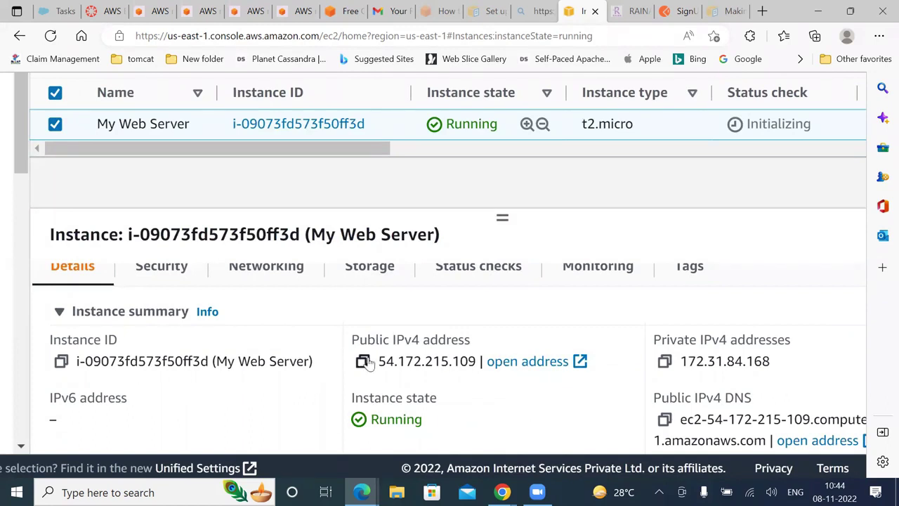
scroll(370, 363, "down", 2)
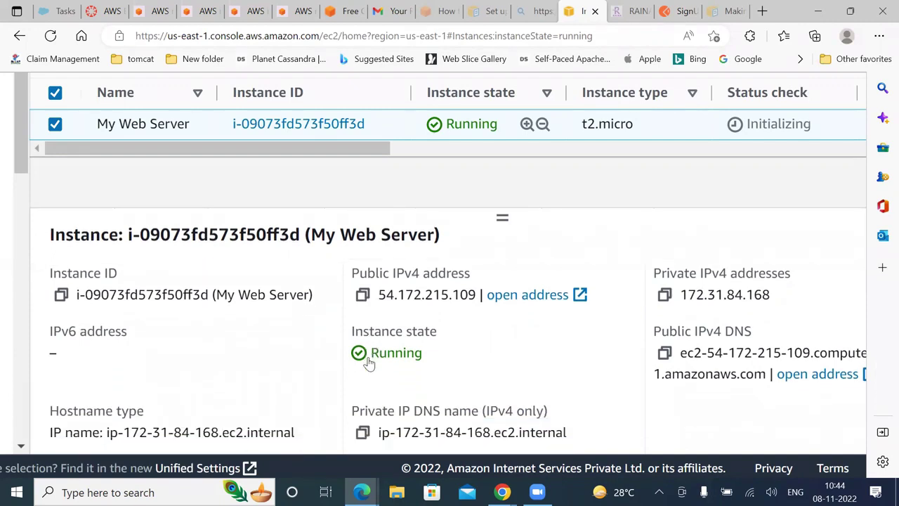
scroll(370, 363, "down", 1)
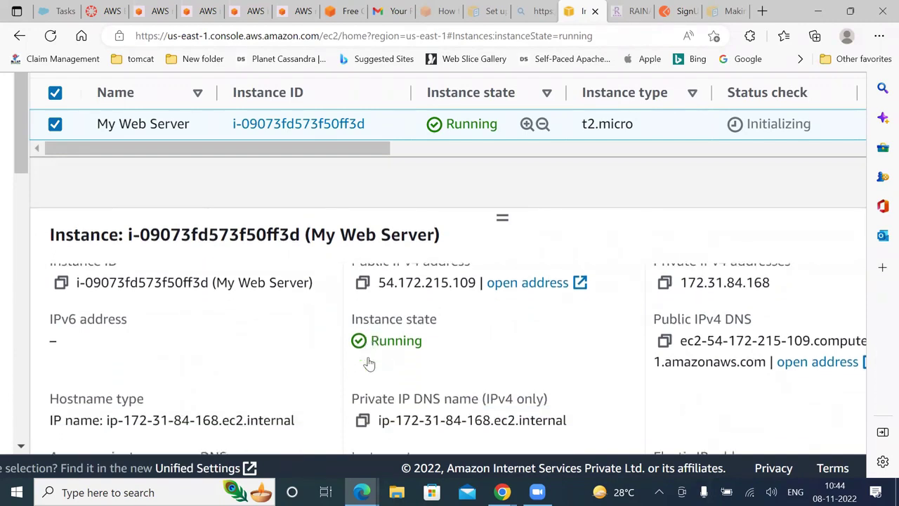
scroll(369, 363, "down", 1)
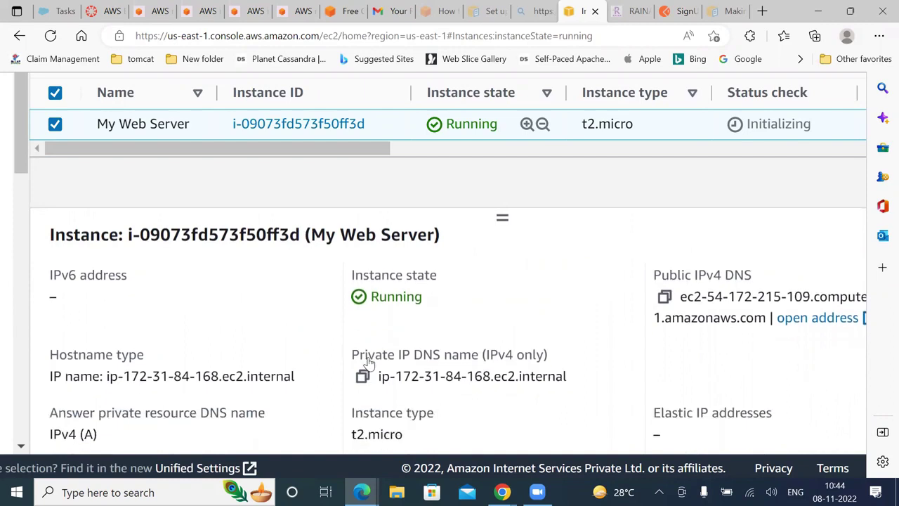
scroll(369, 362, "down", 2)
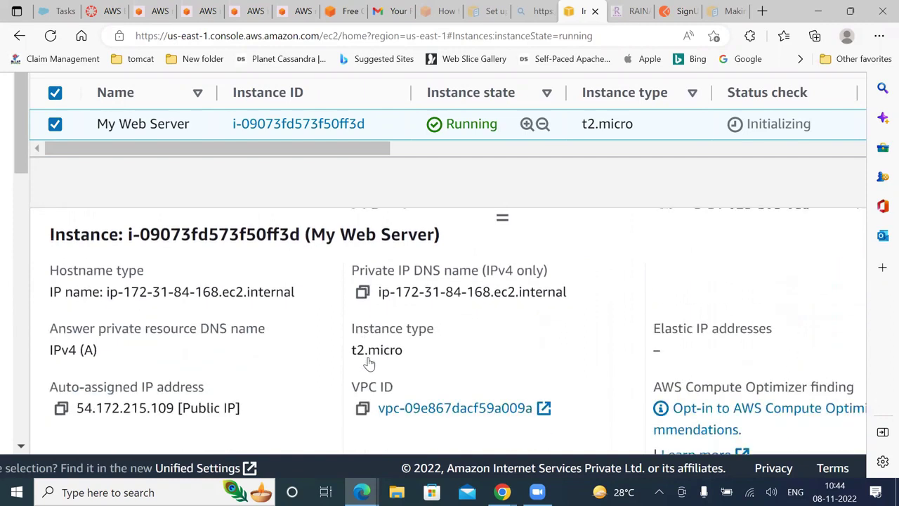
scroll(370, 363, "down", 2)
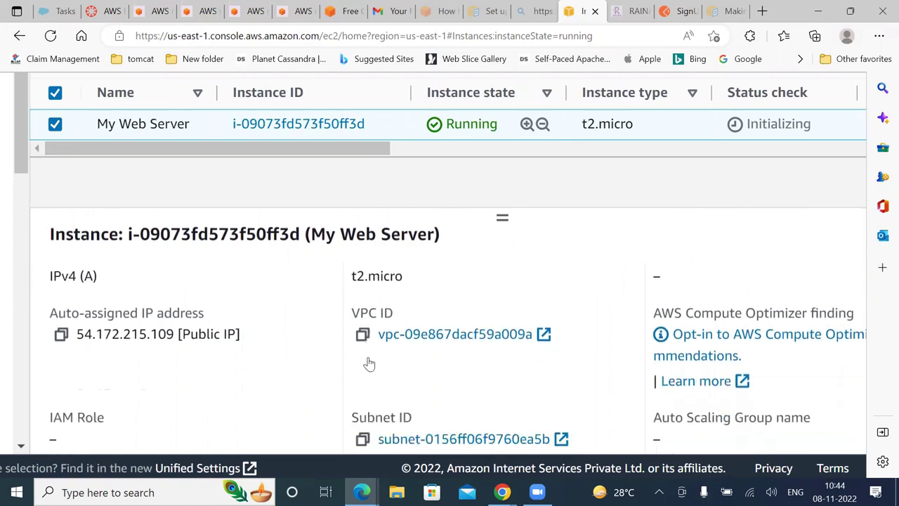
scroll(369, 363, "down", 3)
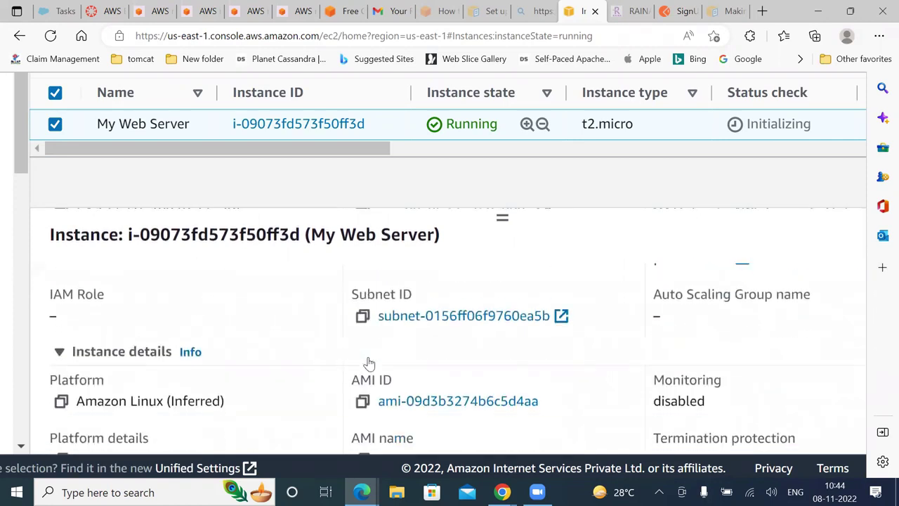
scroll(370, 363, "down", 2)
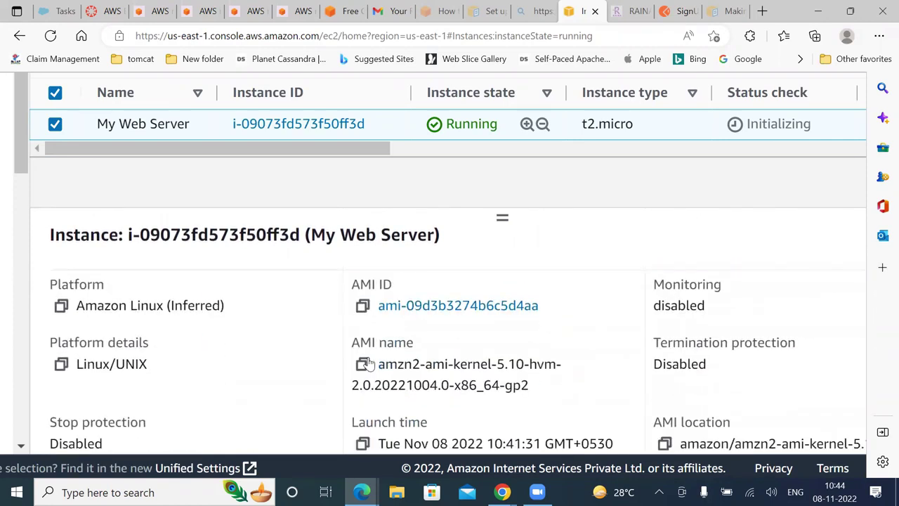
scroll(369, 363, "down", 1)
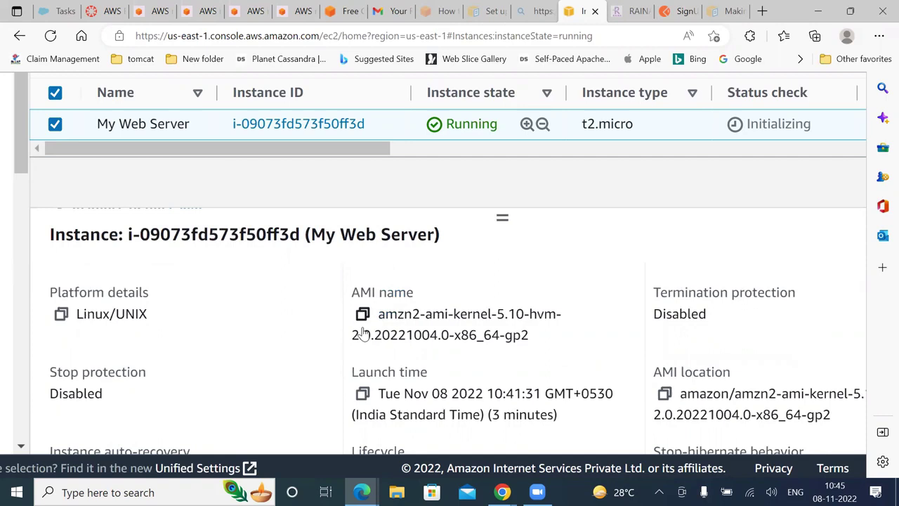
scroll(363, 333, "down", 4)
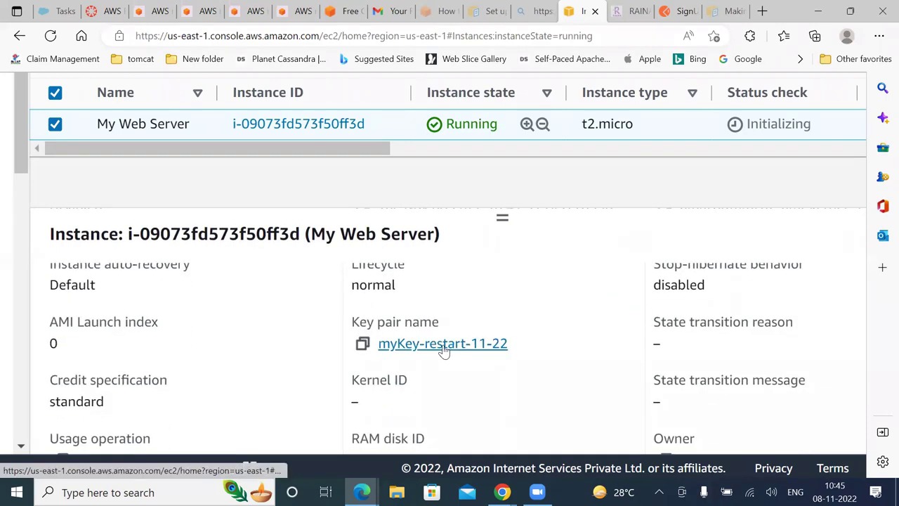
scroll(444, 351, "down", 3)
scroll(444, 351, "up", 15)
scroll(444, 351, "down", 2)
scroll(444, 351, "up", 2)
scroll(444, 351, "down", 2)
scroll(443, 351, "up", 2)
scroll(444, 352, "down", 2)
scroll(443, 351, "up", 2)
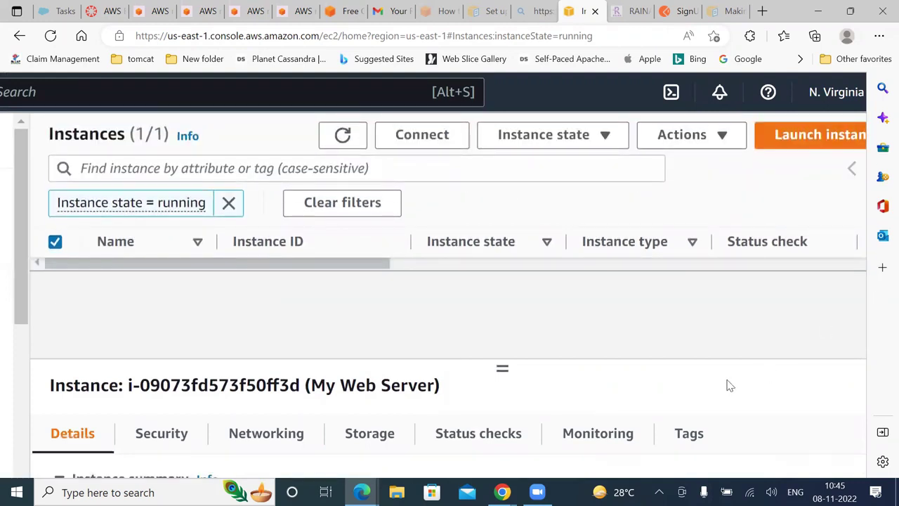
scroll(727, 387, "down", 2)
scroll(726, 387, "up", 2)
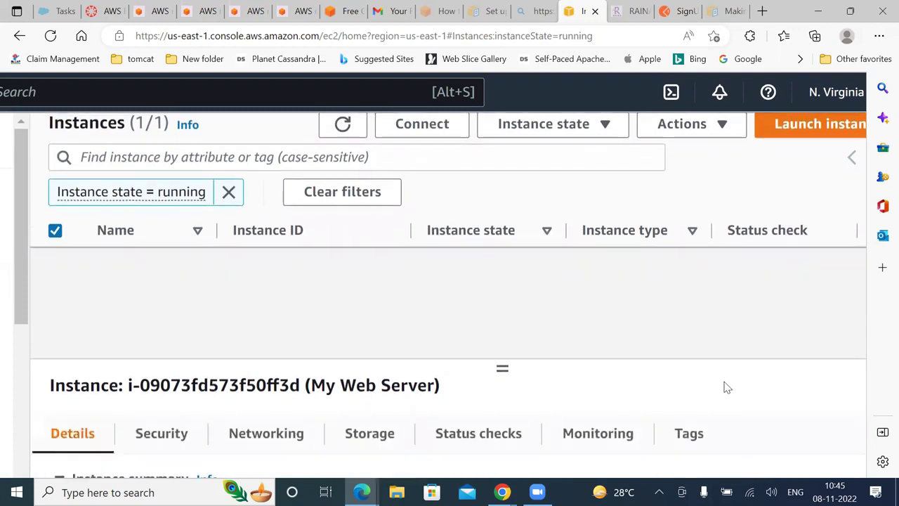
left_click_drag(500, 364, 484, 255)
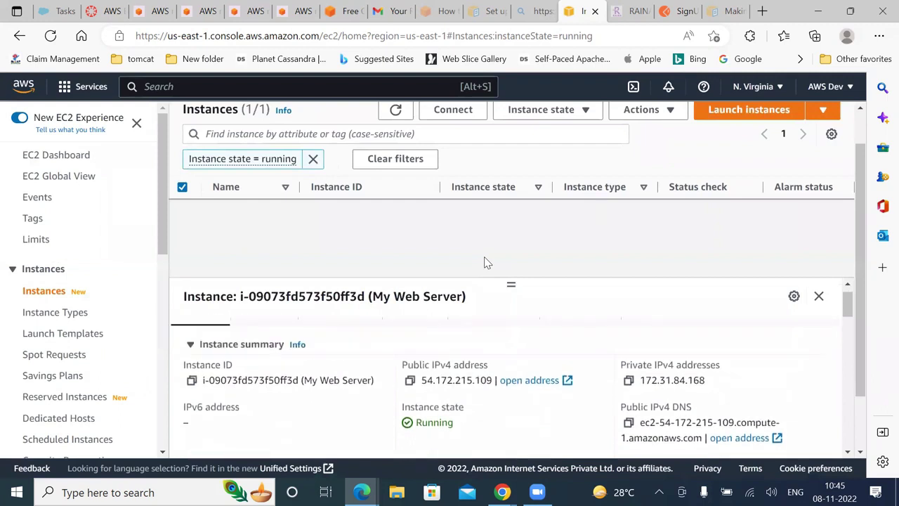
Review My Web Server's inbound and outbound security rules, then show its Networking details
key("Right")
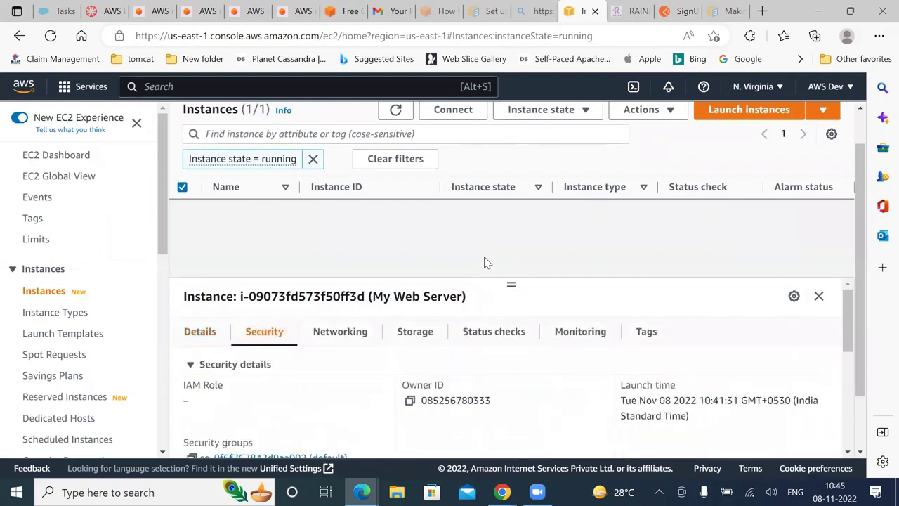
key("Down")
key("Down")
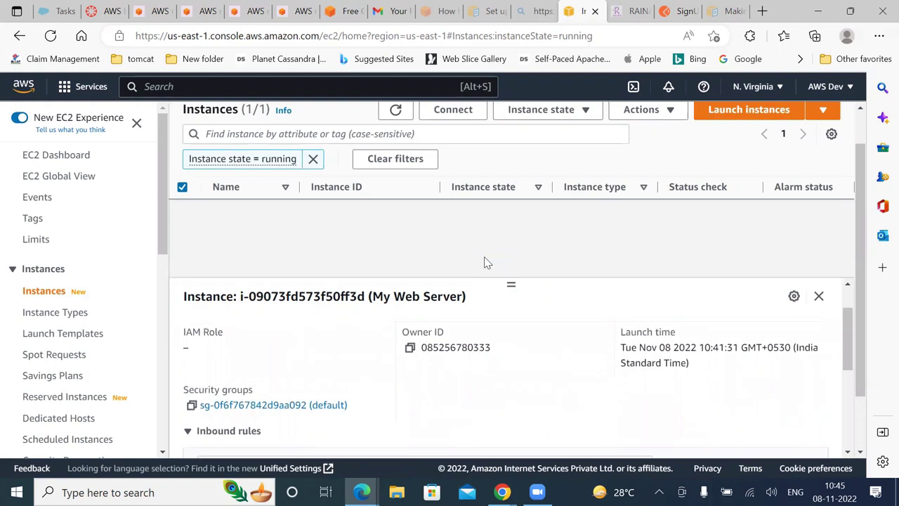
key("Down")
key("Down")
key("Down")
key("Down")
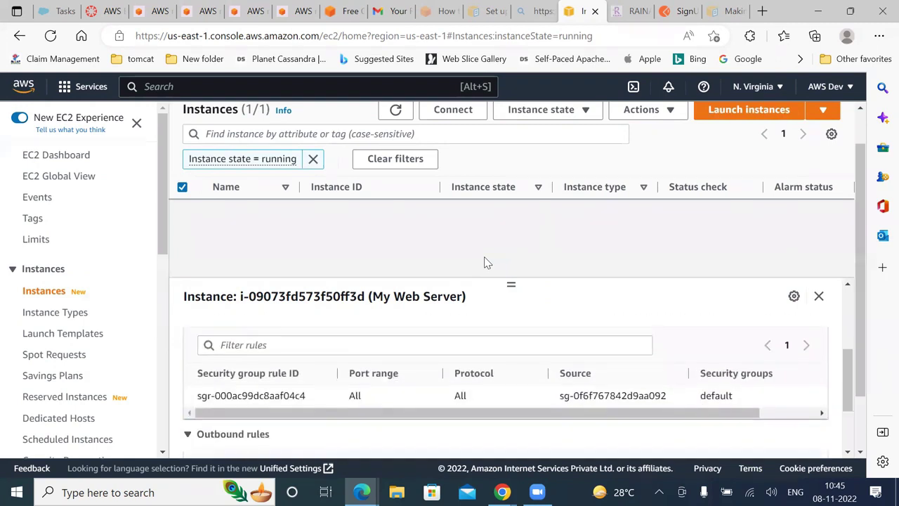
key("Right")
key("Right")
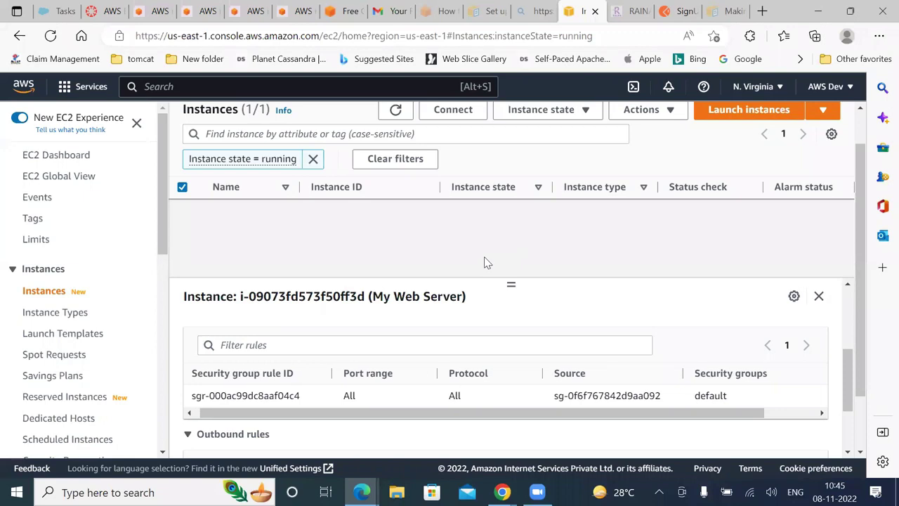
left_click_drag(860, 287, 850, 430)
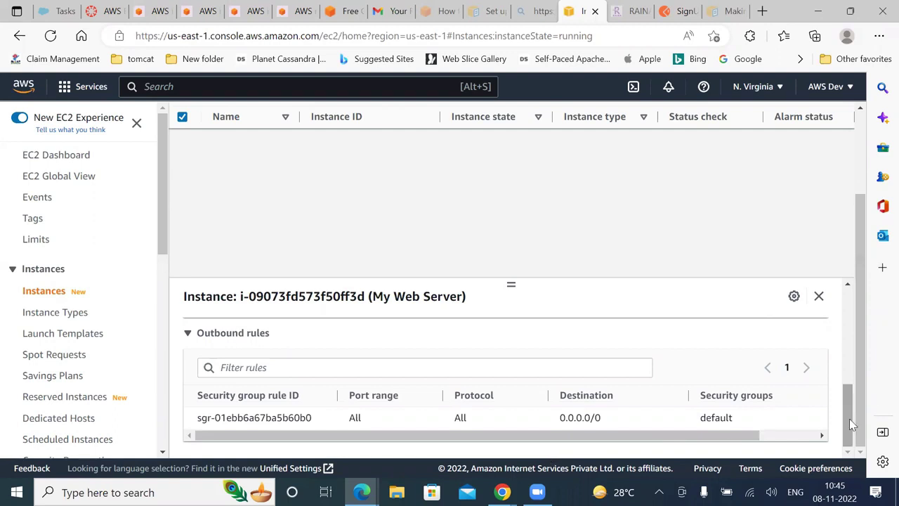
left_click_drag(849, 419, 851, 366)
scroll(851, 361, "up", 6)
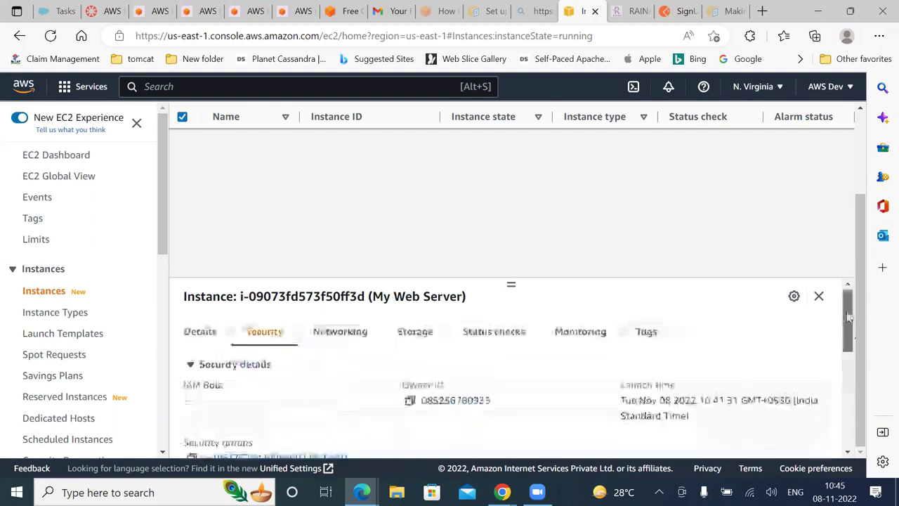
left_click(330, 331)
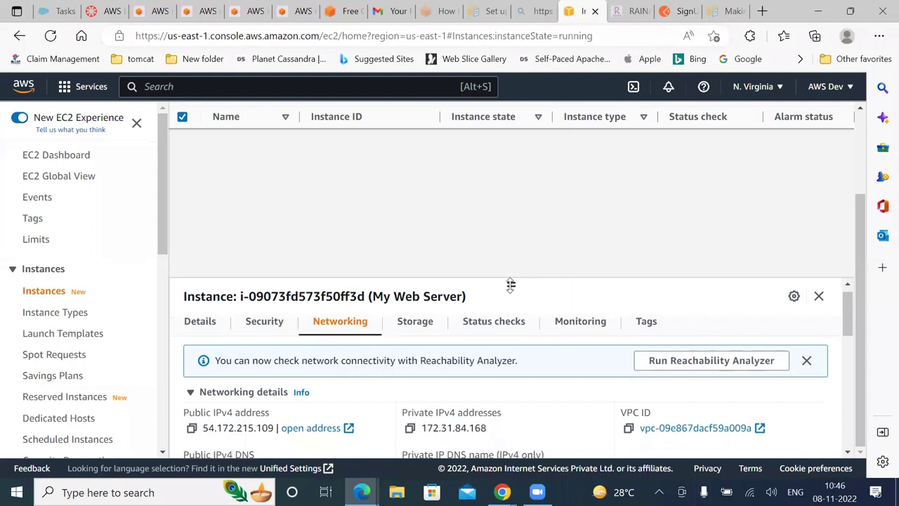
Look through the networking details, then show the Storage tab with root device /dev/xvda
scroll(510, 284, "up", 5, "ctrl")
scroll(509, 285, "down", 3)
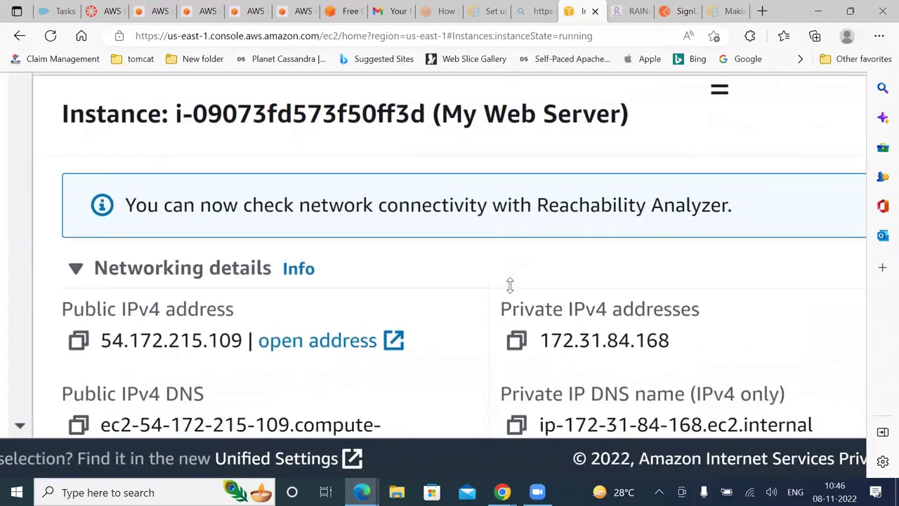
scroll(509, 285, "down", 10)
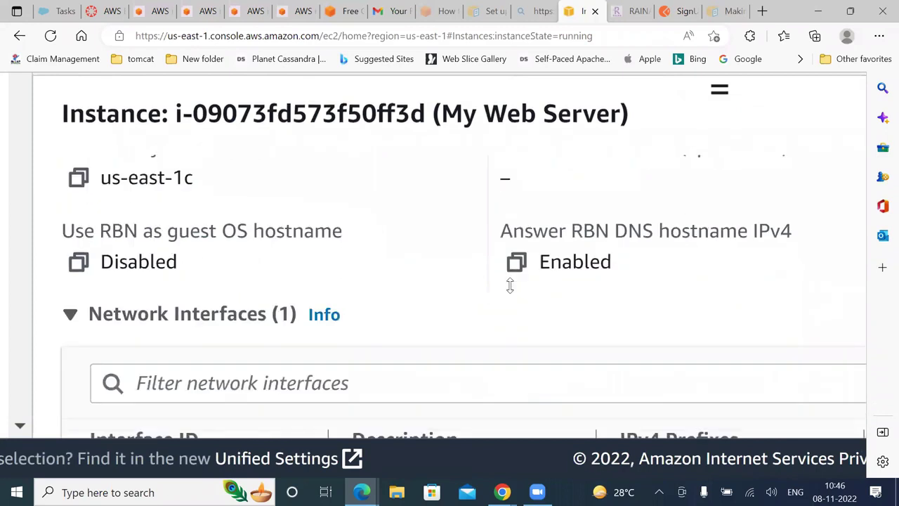
scroll(510, 284, "down", 6)
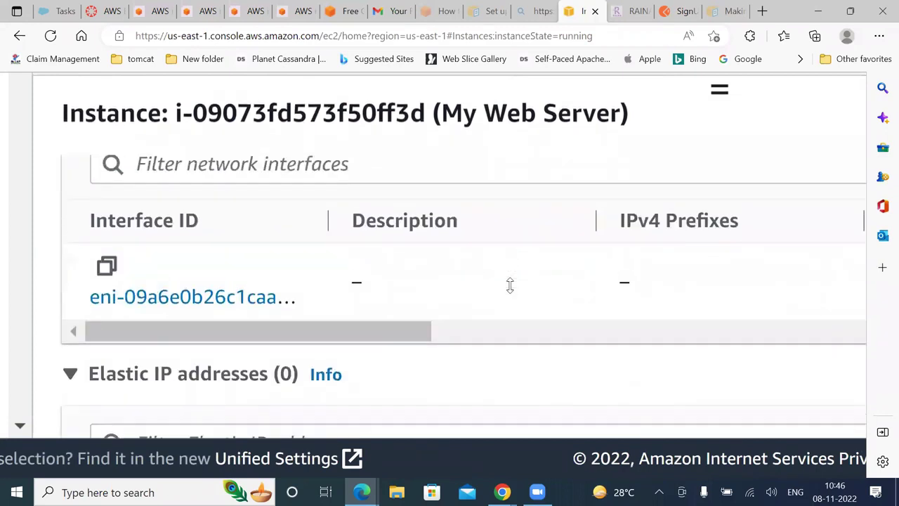
scroll(510, 284, "up", 15)
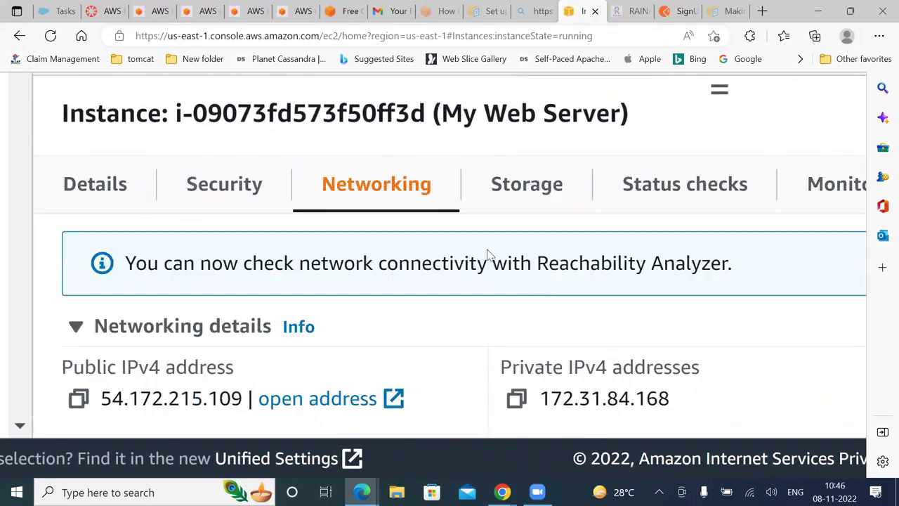
left_click(542, 179)
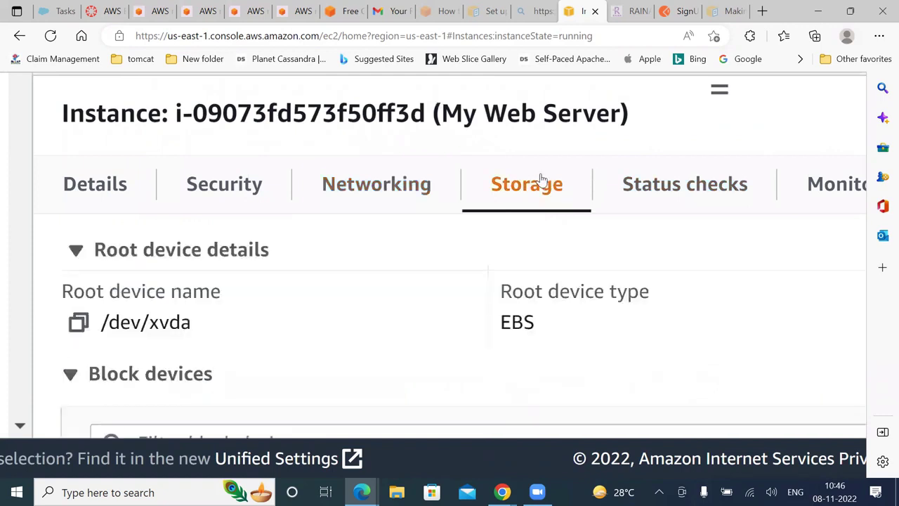
Scroll through the Storage tab to the Block devices table
scroll(541, 179, "down", 2)
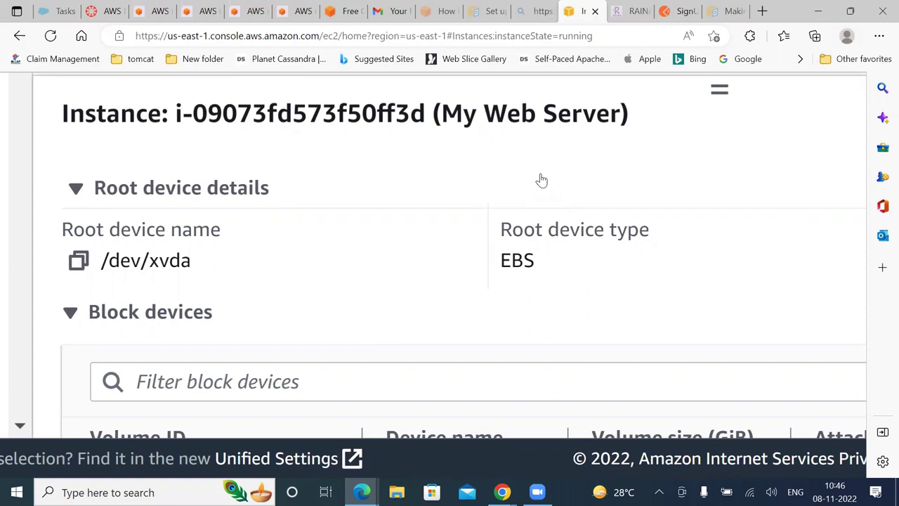
scroll(541, 180, "up", 5)
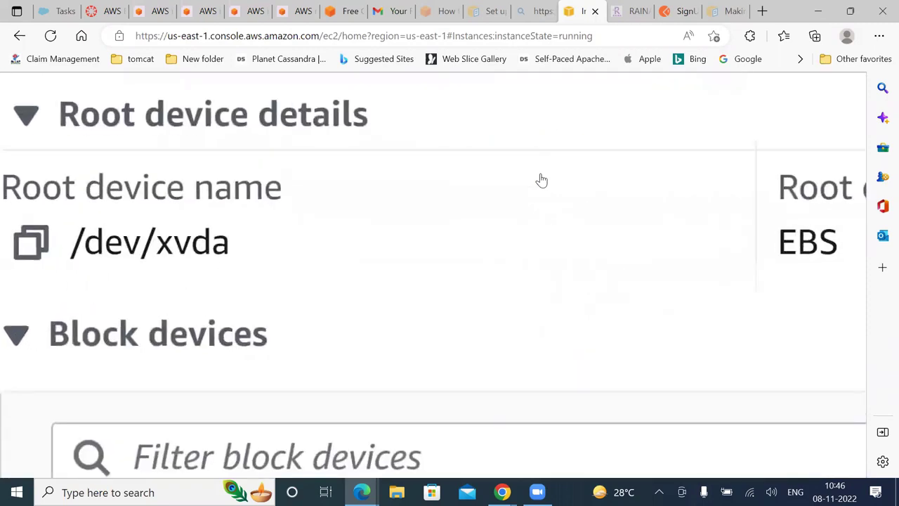
scroll(542, 181, "left", 1)
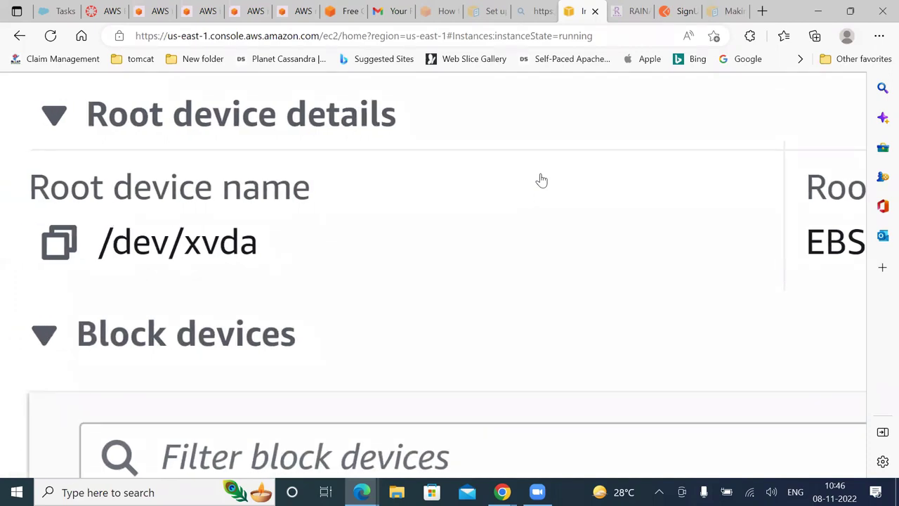
scroll(541, 180, "down", 2)
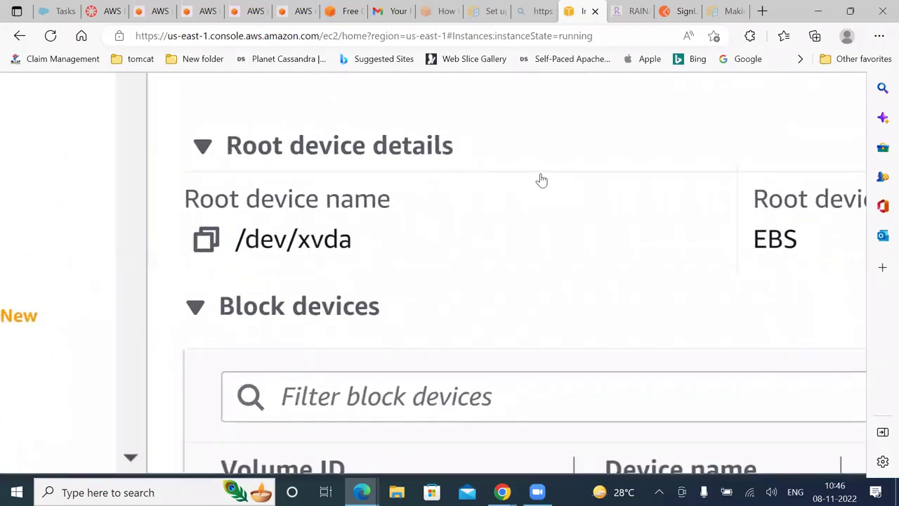
scroll(541, 181, "up", 3)
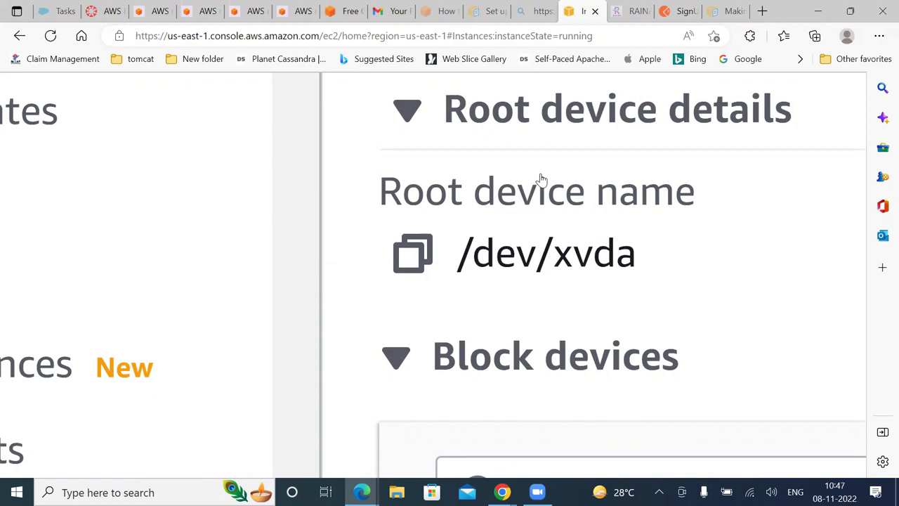
Zoom the page out, find the Volume ID column and open volume vol-08fdd44de6cbcc4ca
key("ctrl+minus")
key("ctrl+minus")
key("ctrl+minus")
key("ctrl+minus")
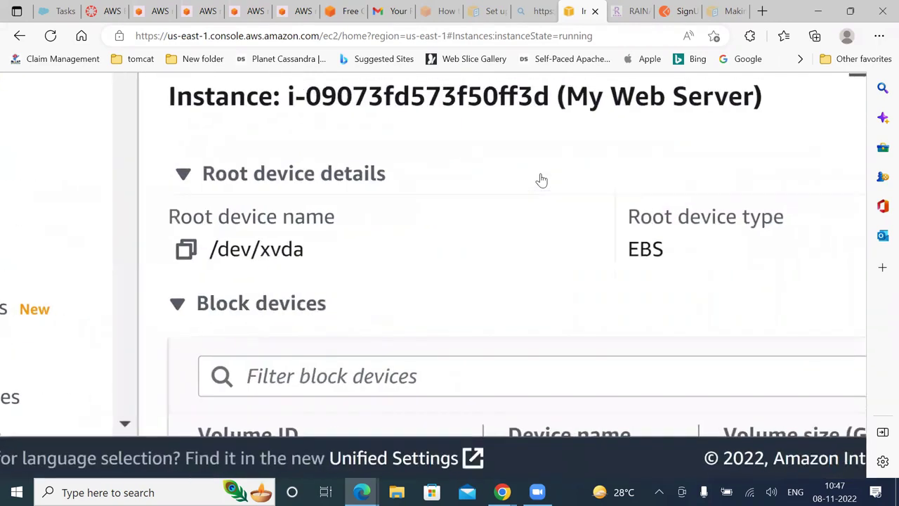
key("ctrl+minus")
key("ctrl+minus")
key("ctrl+minus")
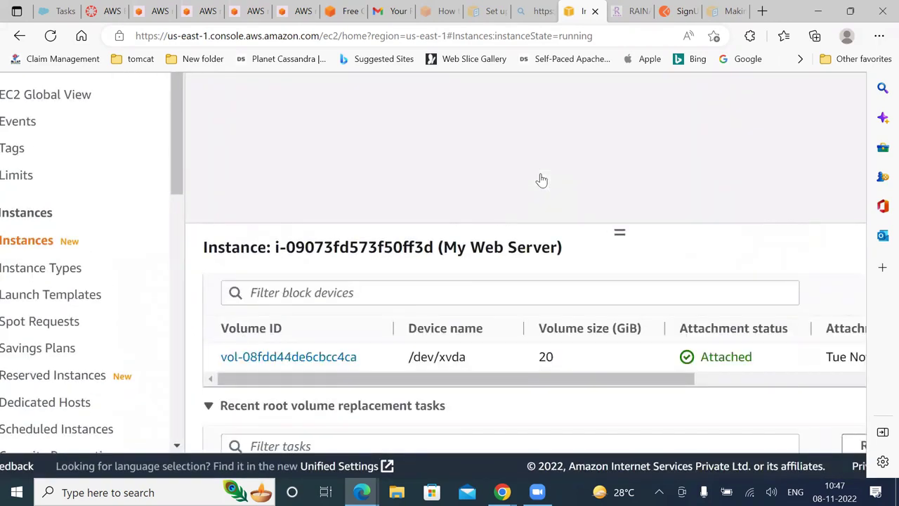
scroll(541, 180, "right", 5)
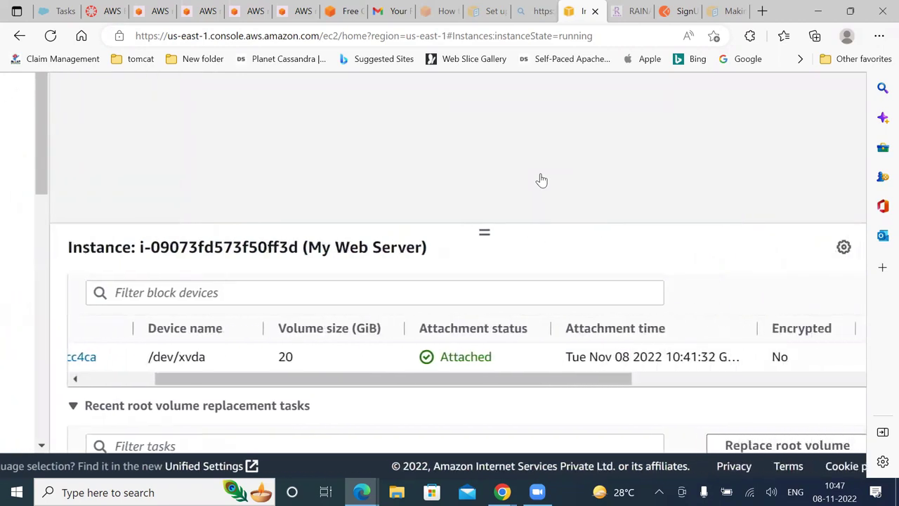
scroll(542, 180, "left", 5)
scroll(541, 181, "down", 3)
scroll(541, 181, "up", 5)
scroll(541, 181, "down", 2)
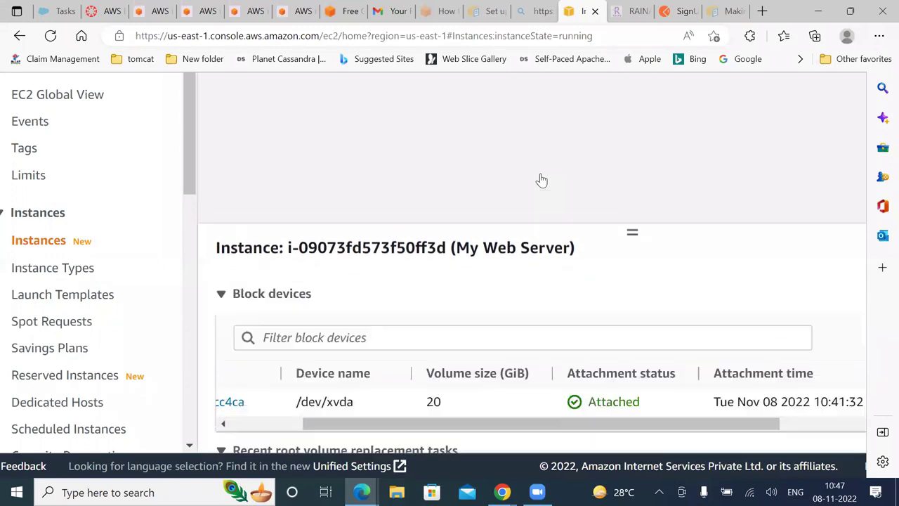
scroll(542, 181, "down", 2)
scroll(541, 181, "left", 4)
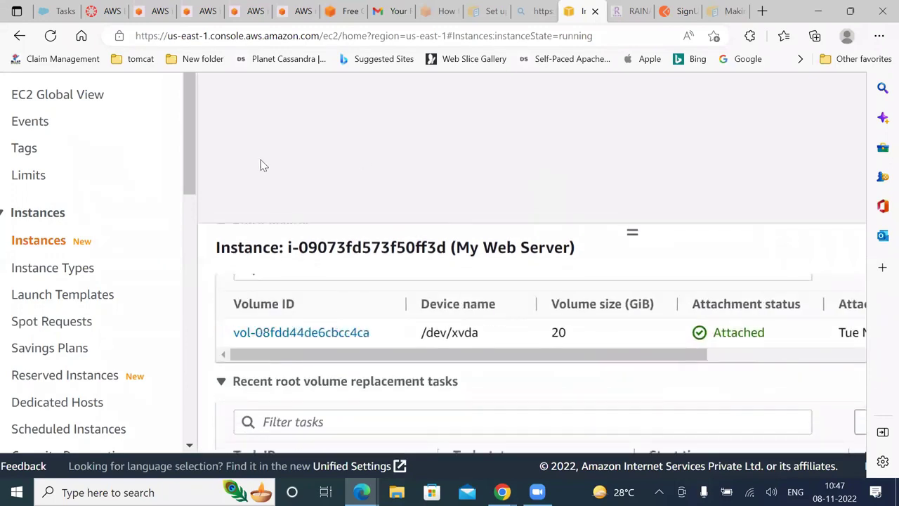
left_click(292, 332)
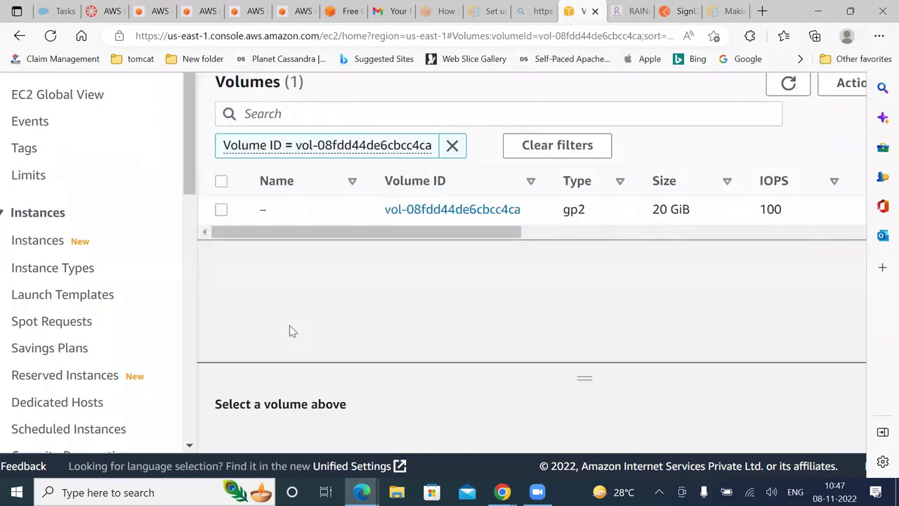
Check the 20 GiB gp2, 100 IOPS volume's columns, then go back to the instances list
left_click_drag(382, 232, 444, 238)
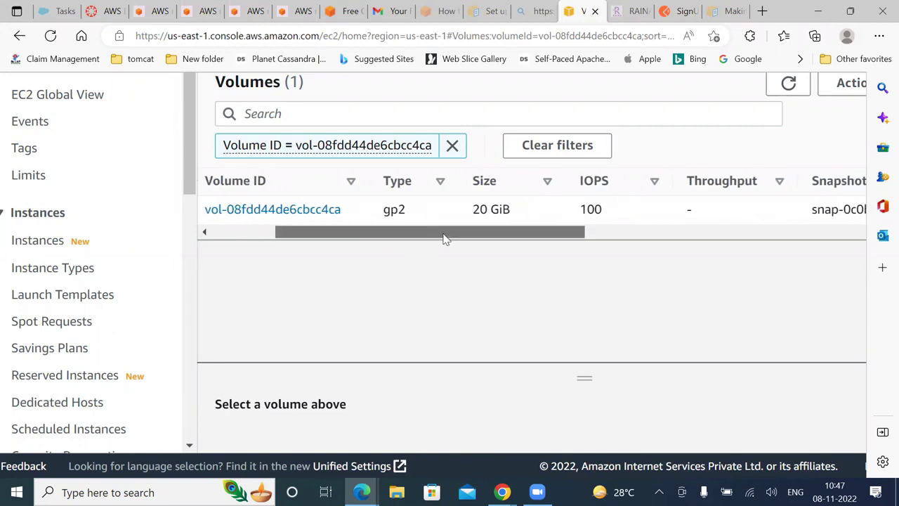
scroll(444, 238, "up", 7)
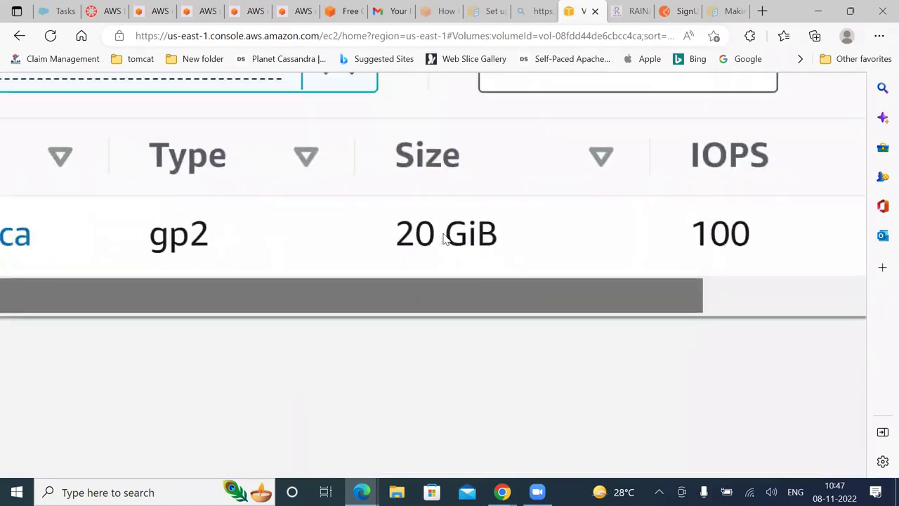
scroll(444, 239, "down", 7)
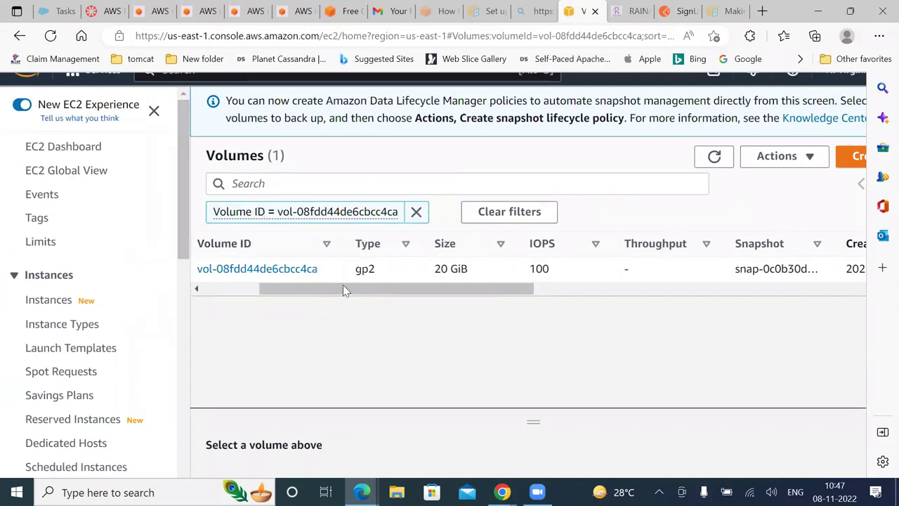
left_click(19, 36)
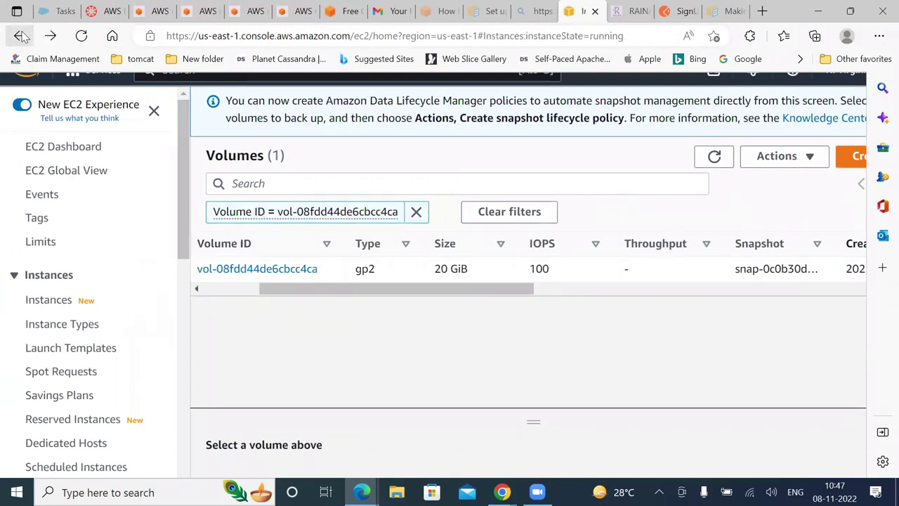
Scroll the instance details and view its Status checks, still initializing
scroll(848, 286, "up", 3)
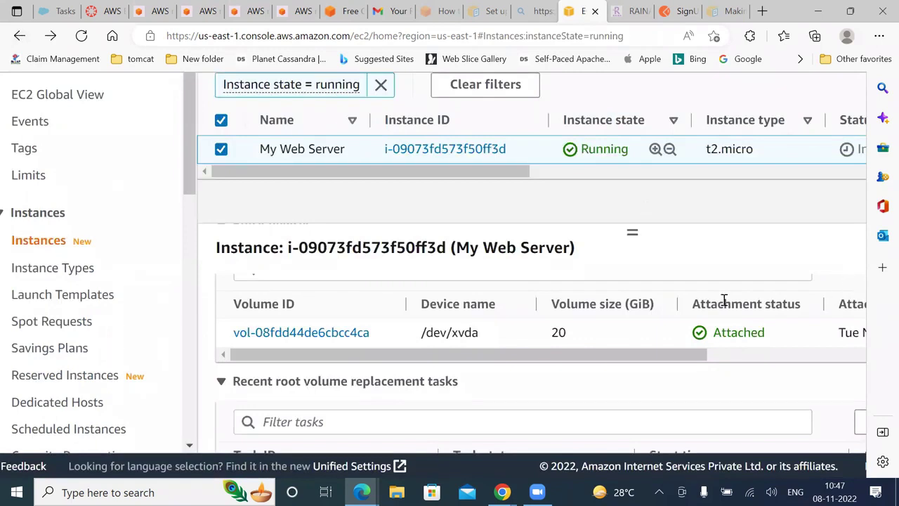
scroll(724, 300, "down", 3)
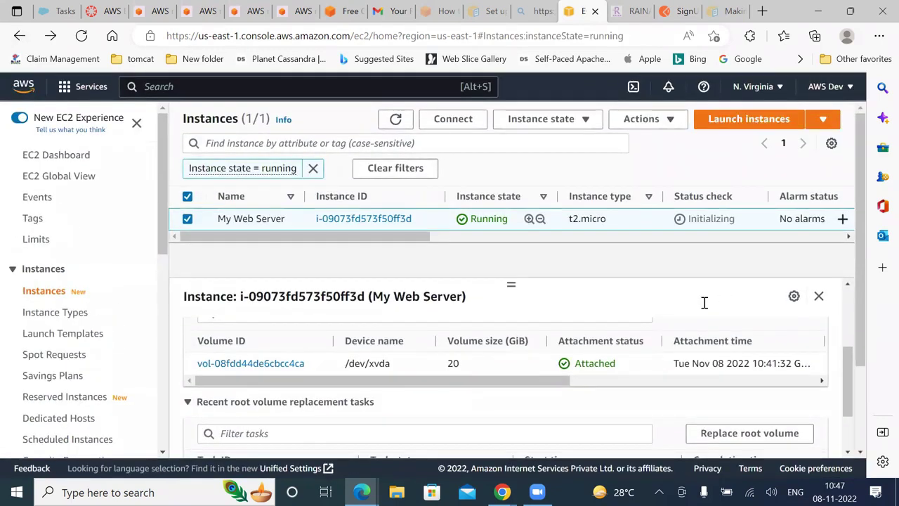
scroll(704, 302, "right", 3)
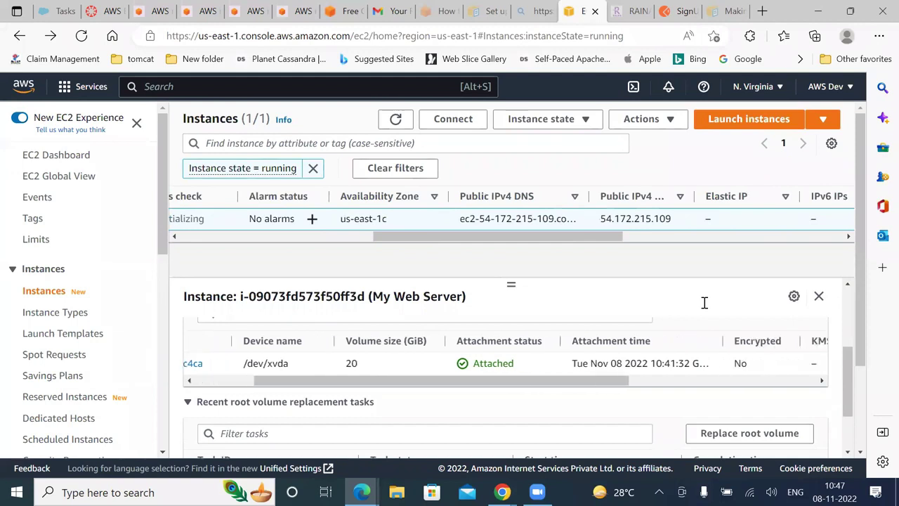
scroll(705, 302, "up", 5)
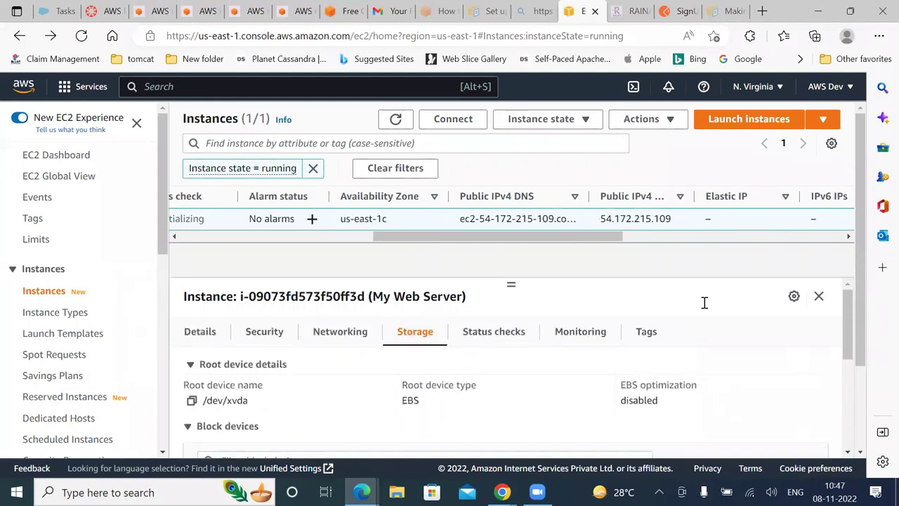
key("Right")
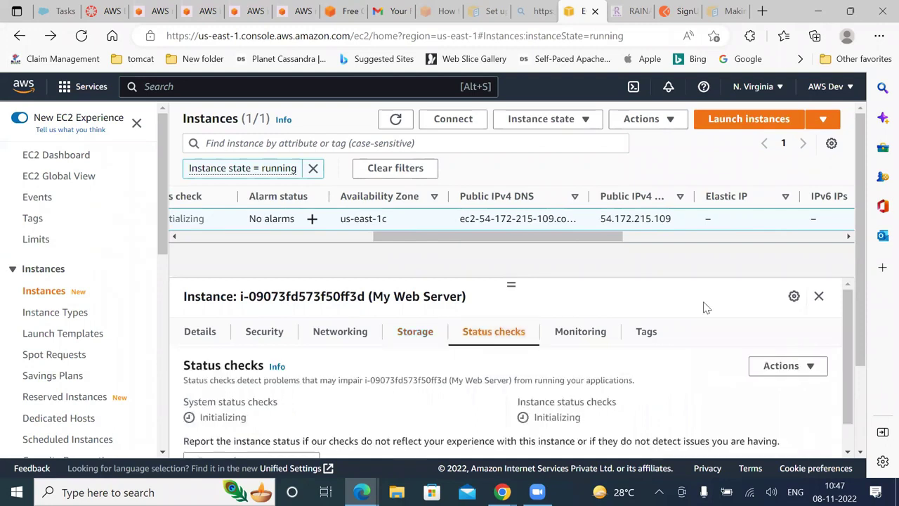
Show My Web Server's monitoring graphs, including CPU utilization
scroll(706, 307, "down", 1)
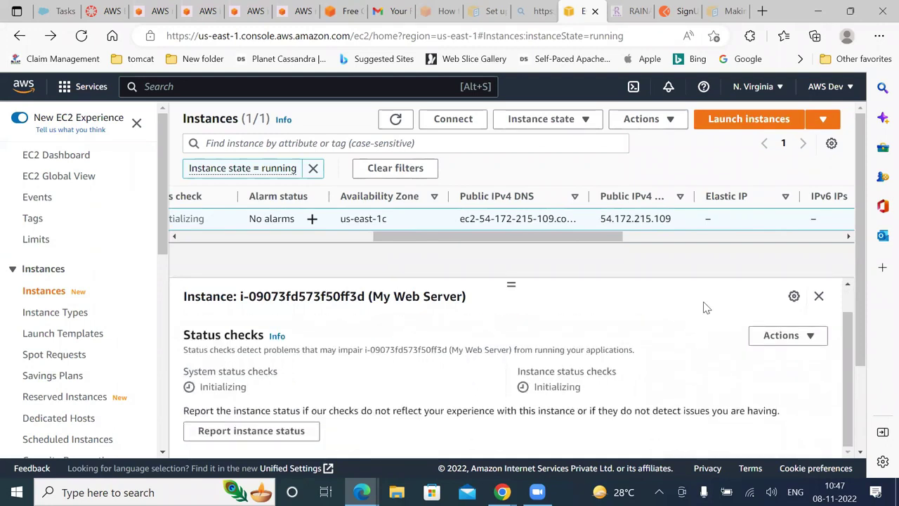
scroll(706, 307, "up", 1)
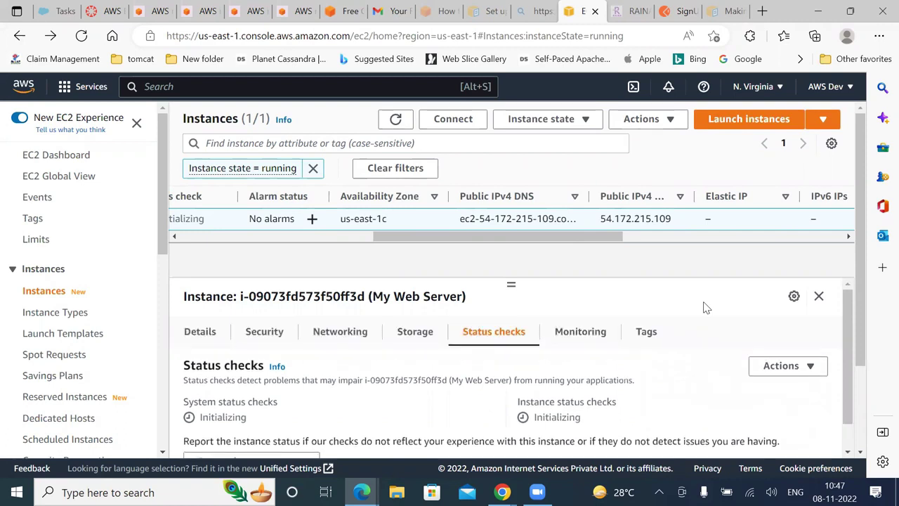
key("Right")
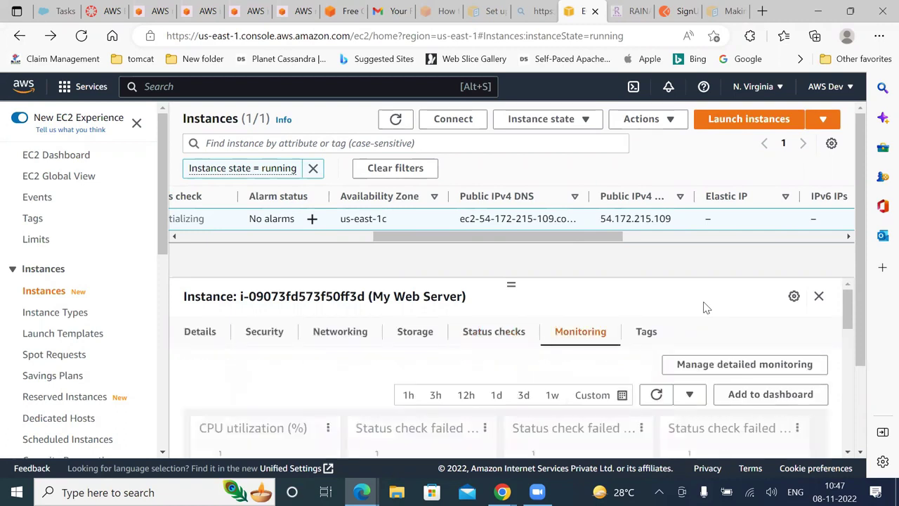
Scroll through the monitoring graphs, then return to the summary showing public IPv4 54.172.215.109
scroll(706, 307, "down", 2)
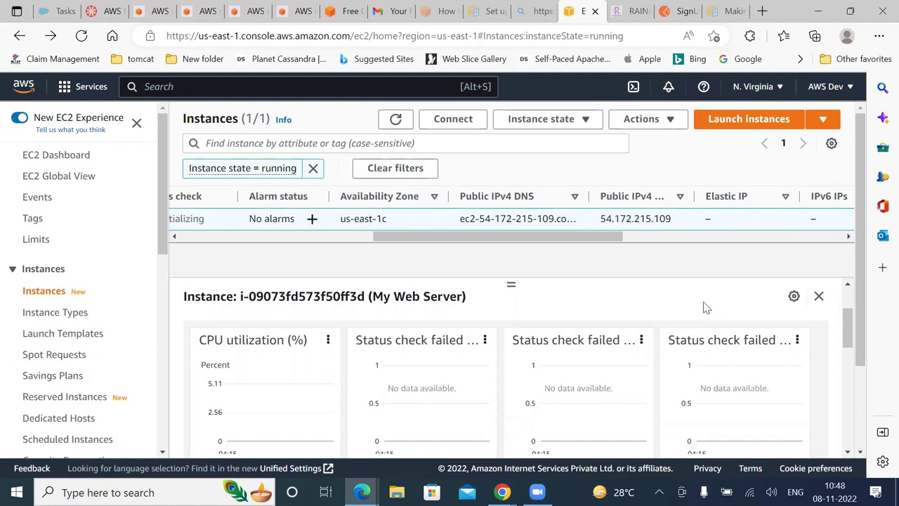
scroll(705, 307, "down", 1)
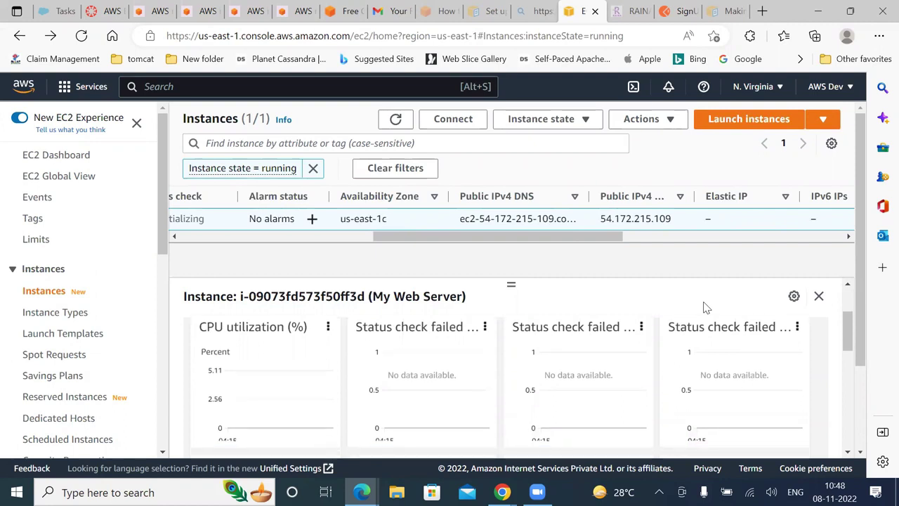
scroll(706, 307, "down", 3)
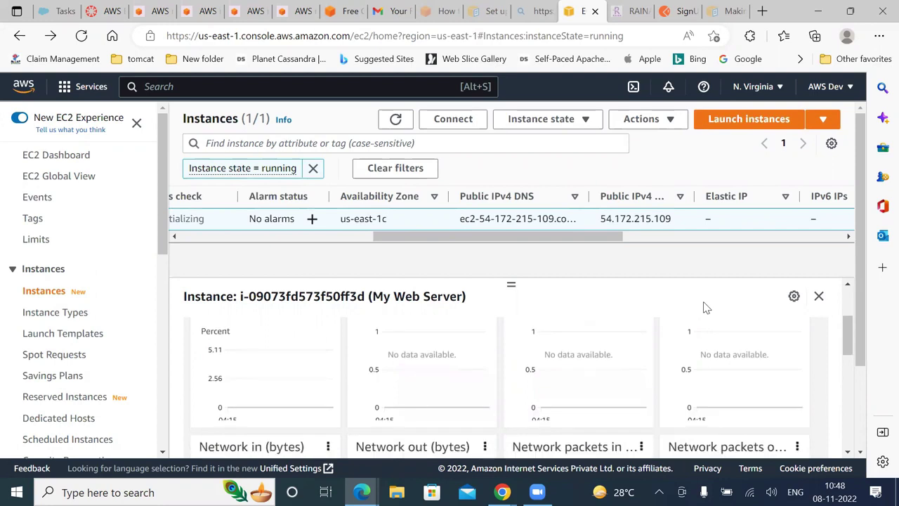
scroll(706, 307, "down", 1)
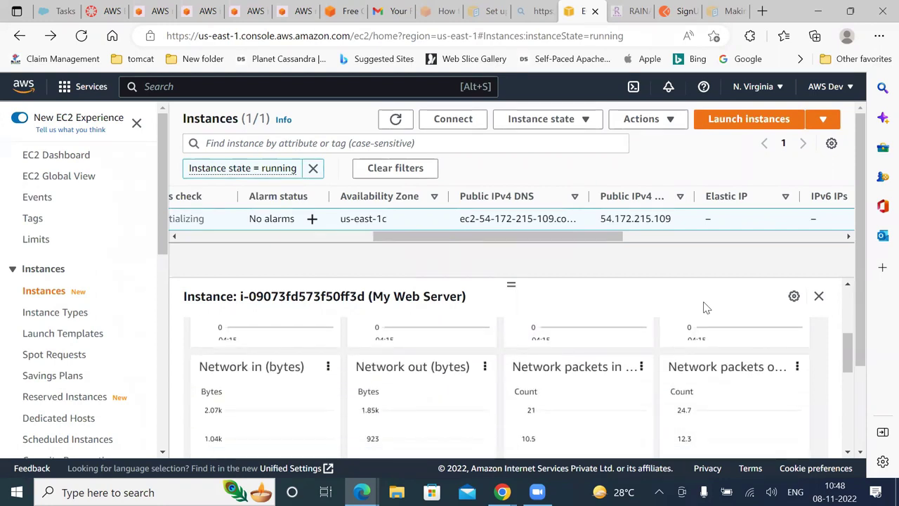
scroll(706, 307, "down", 3)
scroll(706, 307, "down", 2)
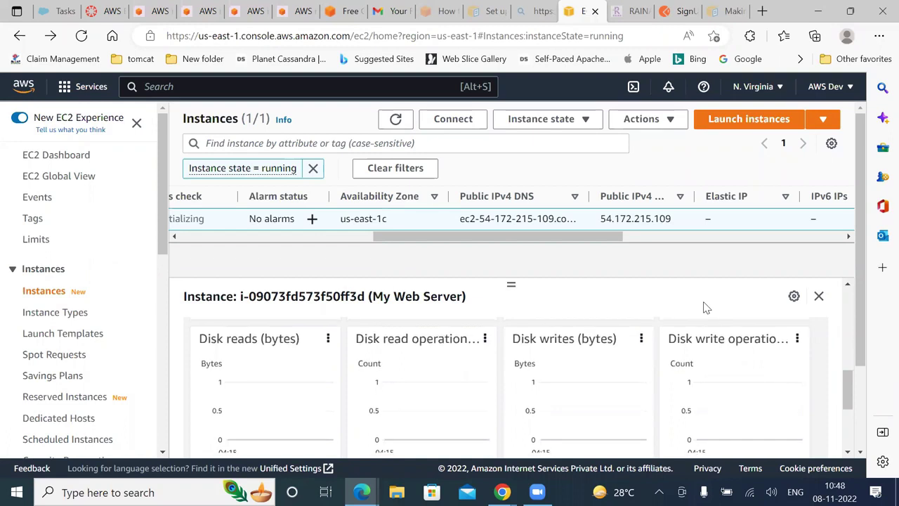
scroll(706, 307, "down", 2)
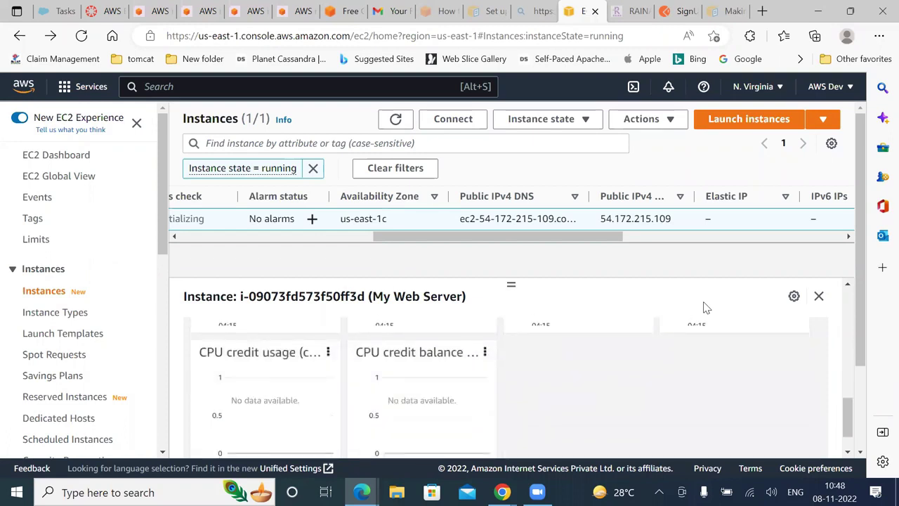
scroll(706, 307, "up", 2)
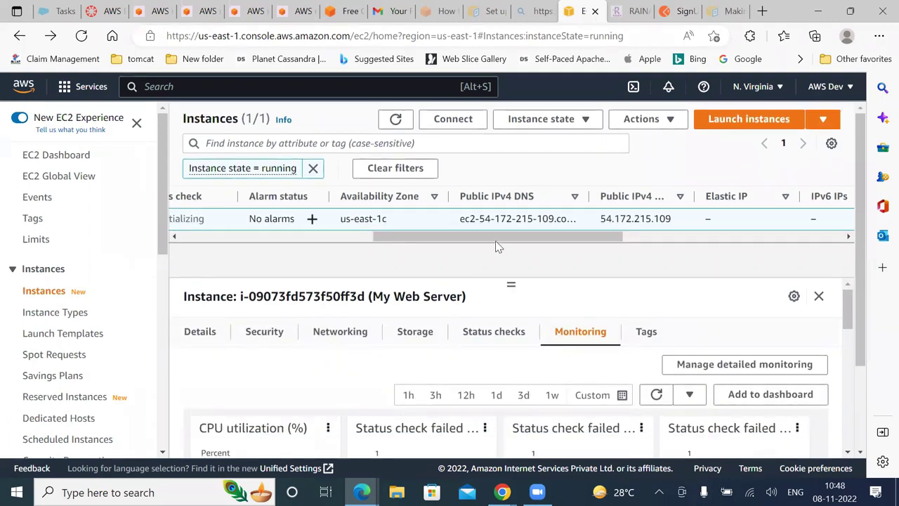
left_click_drag(496, 237, 232, 251)
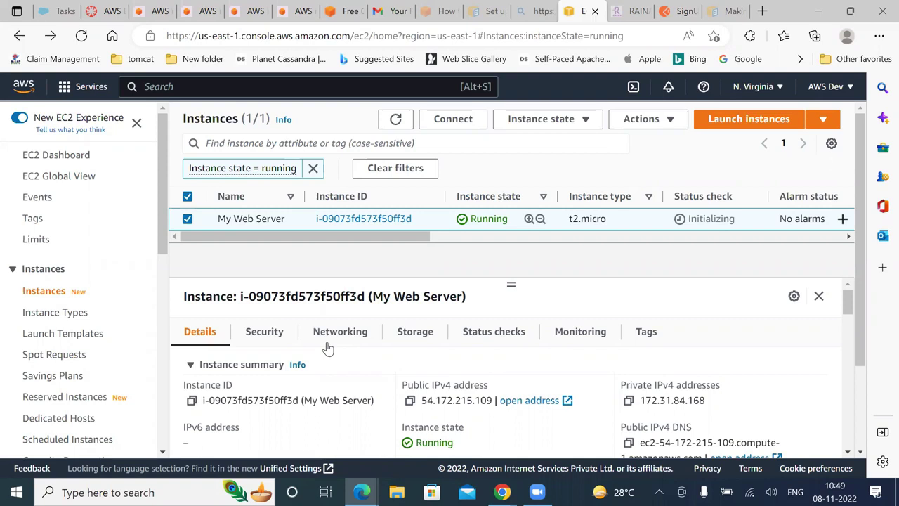
Open google.com in a new browser tab
left_click(762, 11)
type("goo")
key("Return")
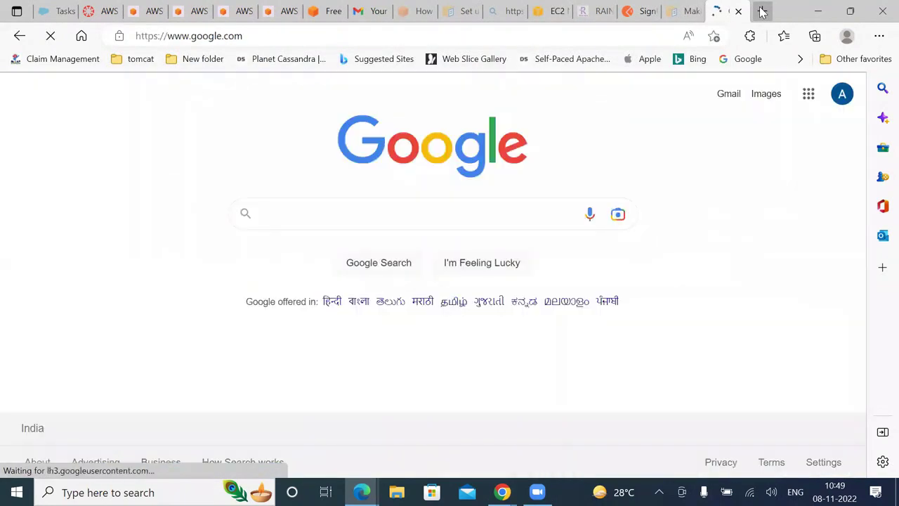
Search for putty, open putty.org and select the word 'SSH' in its description
type("putt")
key("Down")
key("Down")
key("Down")
key("Return")
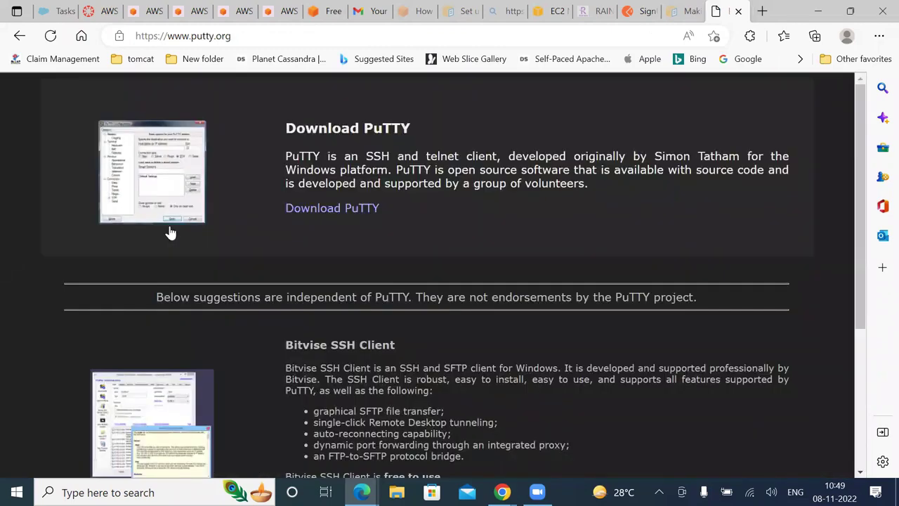
scroll(171, 232, "up", 4)
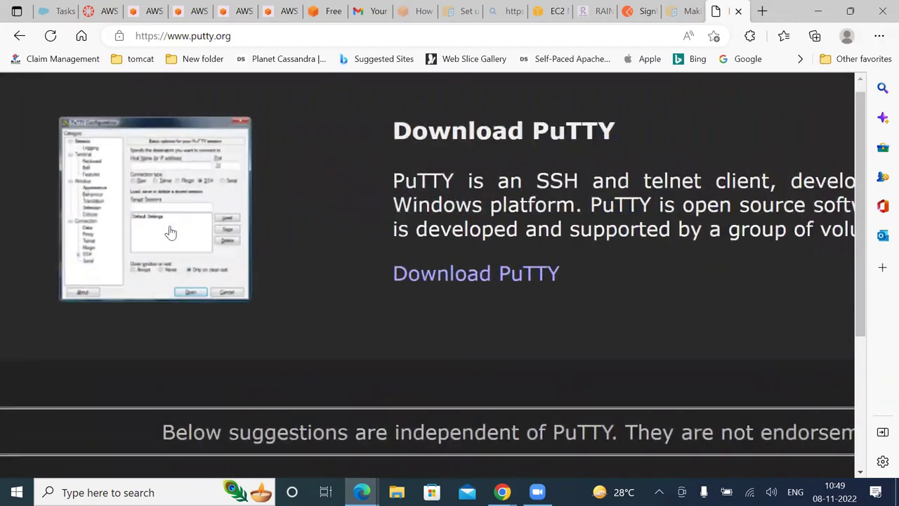
scroll(171, 233, "up", 2)
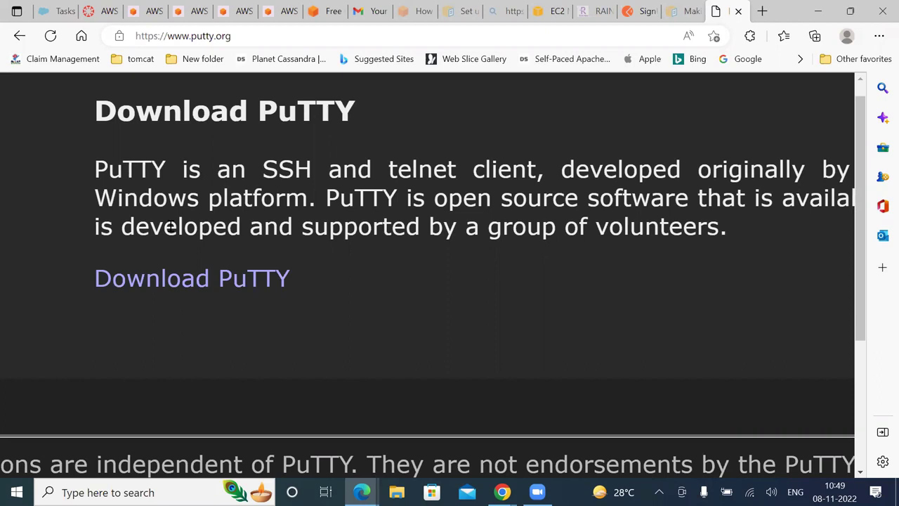
left_click_drag(311, 165, 264, 167)
Search Bing for the selected 'SSH', then start a Windows search for 'cmd'
right_click(266, 169)
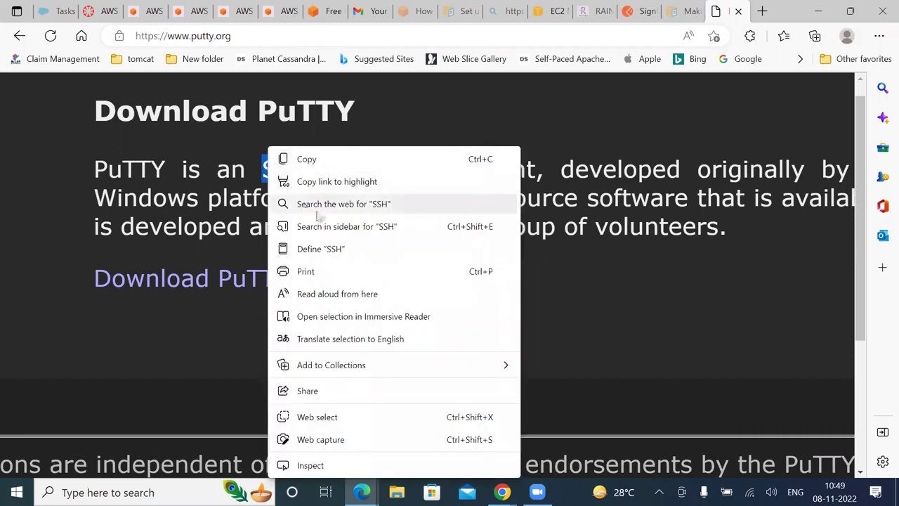
left_click(323, 205)
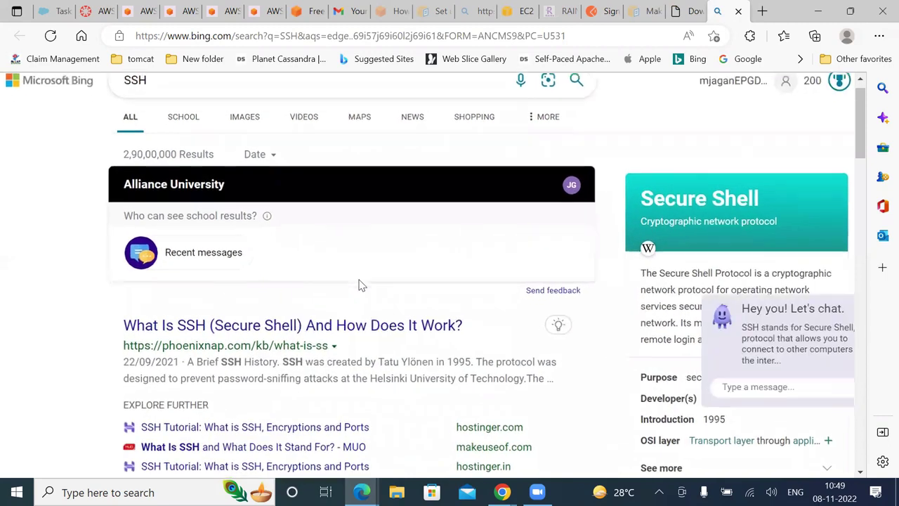
scroll(358, 284, "up", 5, "ctrl")
scroll(358, 284, "left", 1)
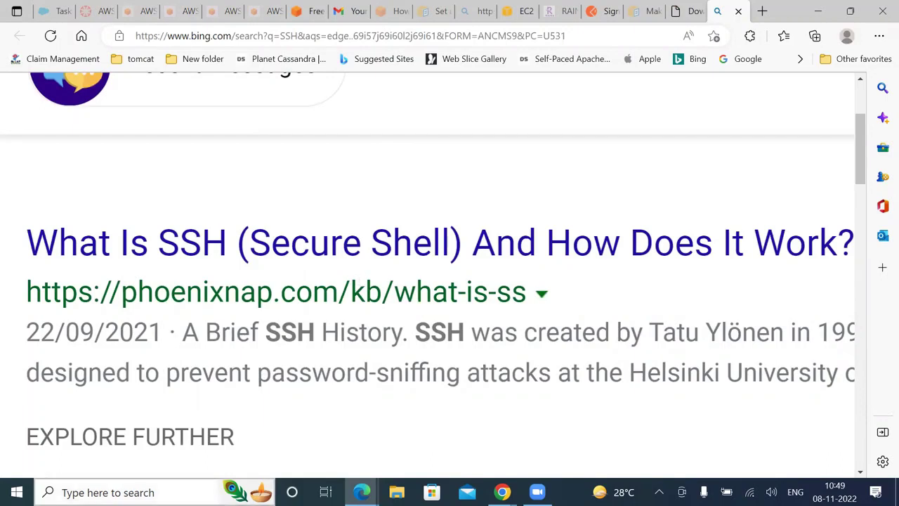
left_click(107, 493)
type("cmd")
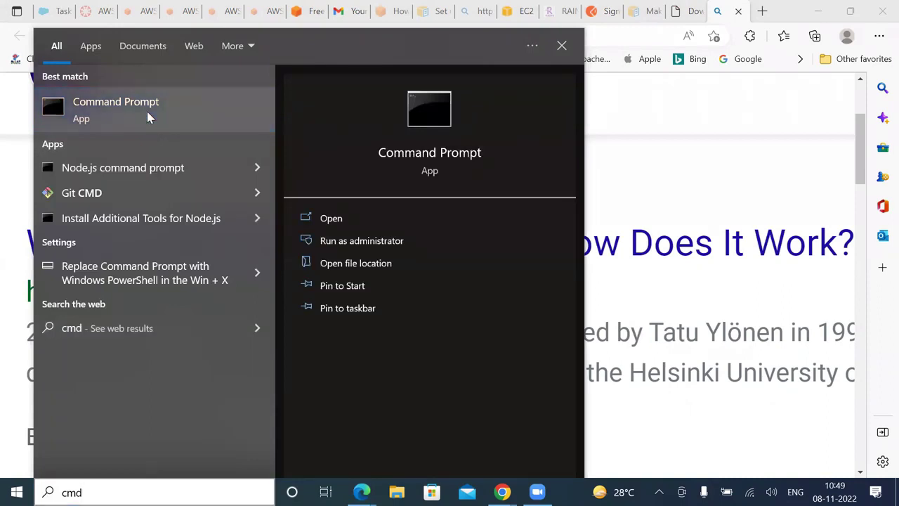
Launch Command Prompt and Windows PowerShell, placing PowerShell beside Command Prompt
left_click(147, 117)
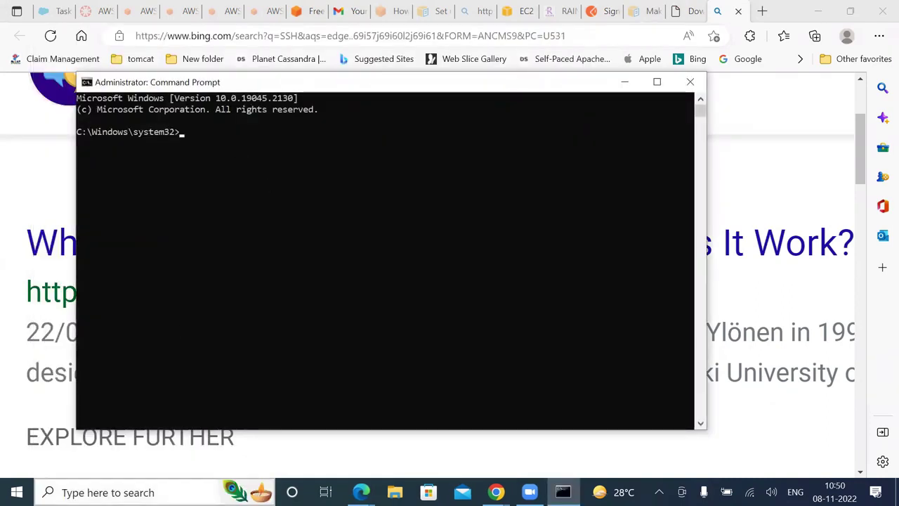
left_click(108, 492)
type("p")
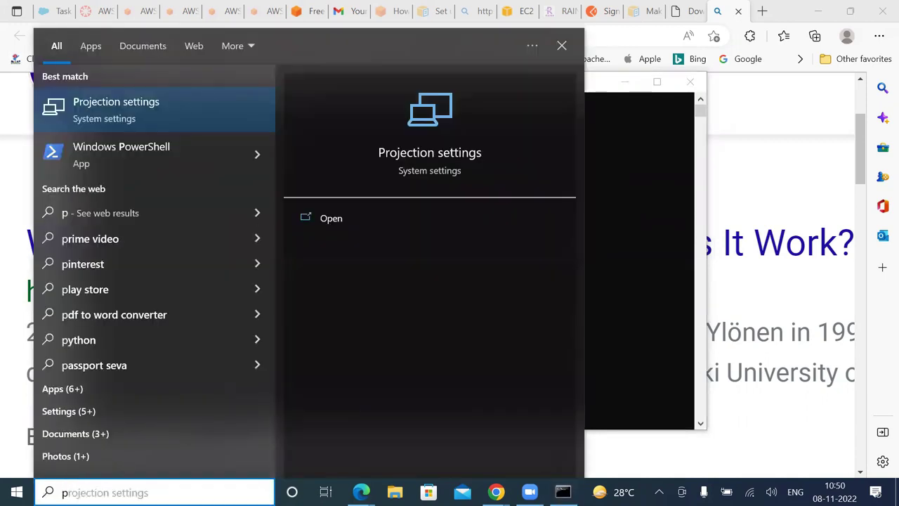
left_click(100, 155)
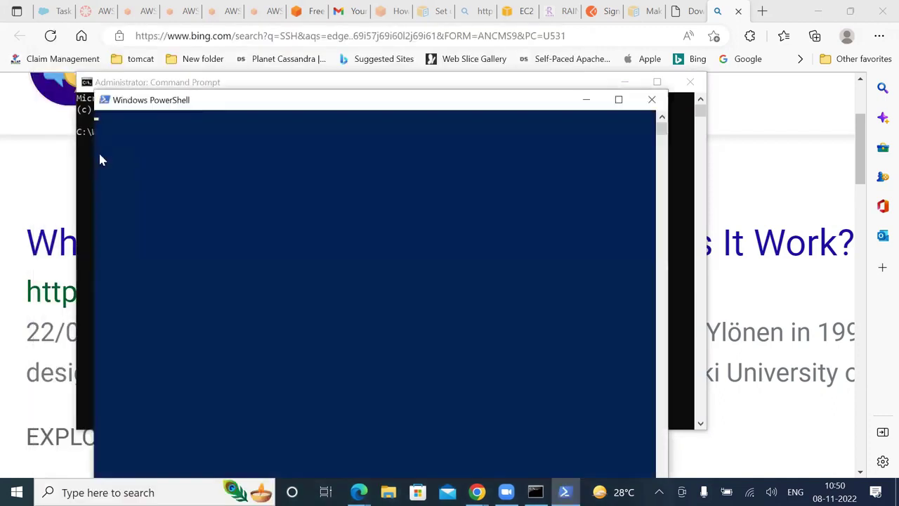
left_click_drag(305, 104, 512, 83)
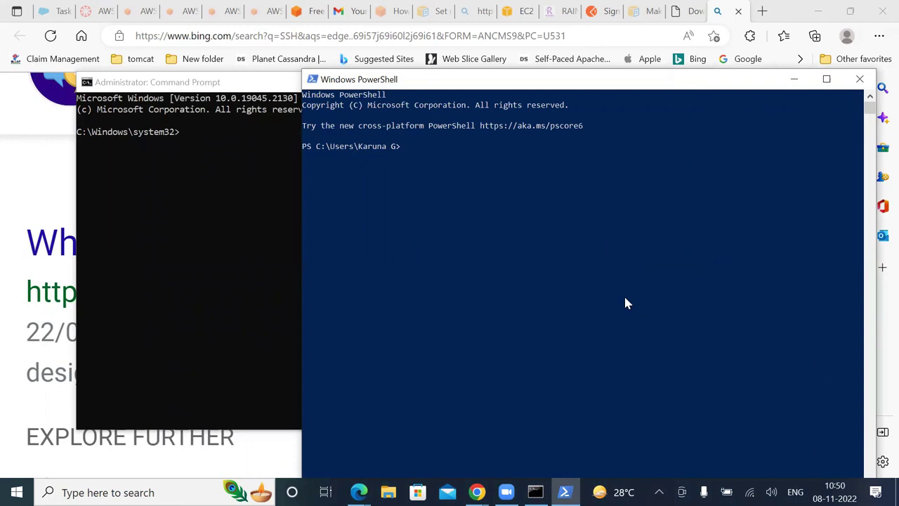
Close both the PowerShell and Command Prompt windows and return to the putty.org tab
left_click(859, 78)
left_click(689, 82)
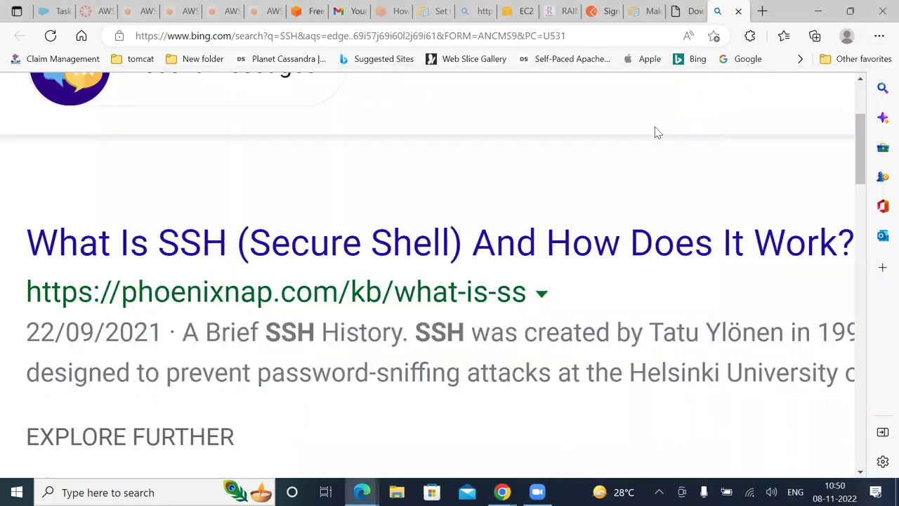
left_click(685, 11)
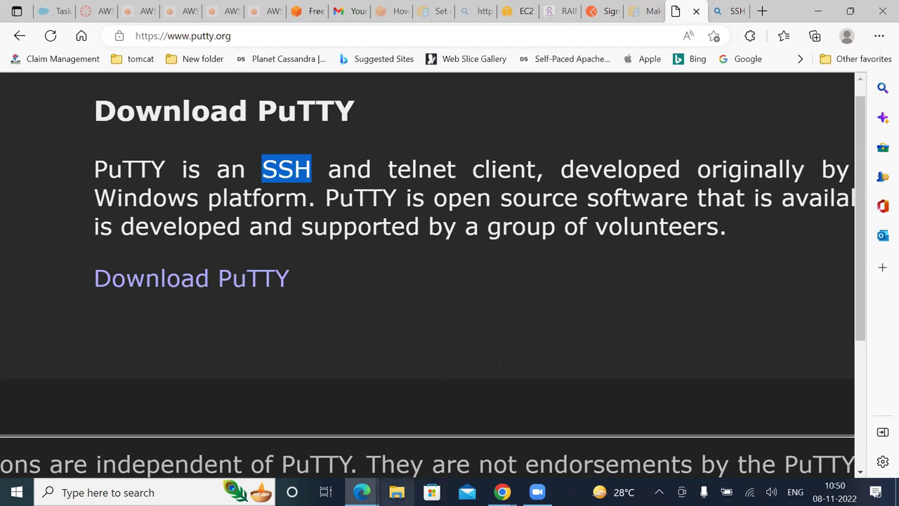
left_click(397, 492)
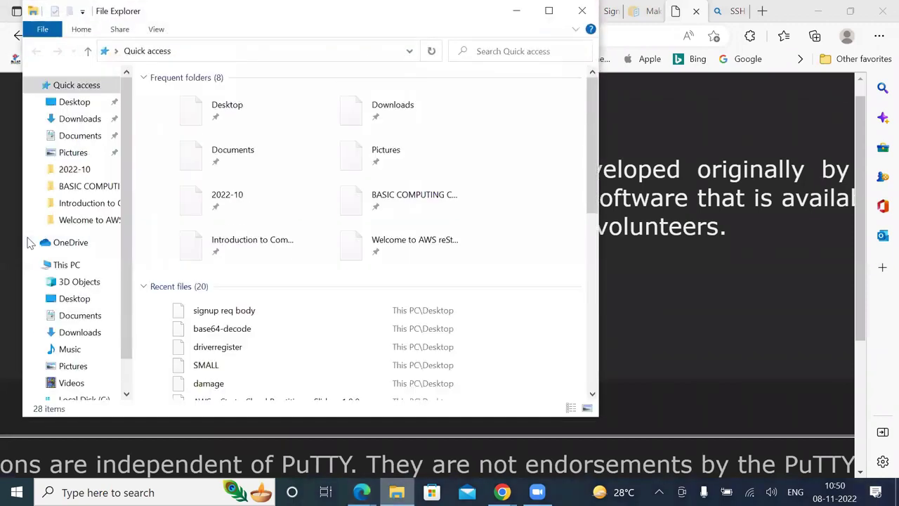
Search the Downloads folder for 'putty', launch putty.exe, and minimize File Explorer
left_click(79, 119)
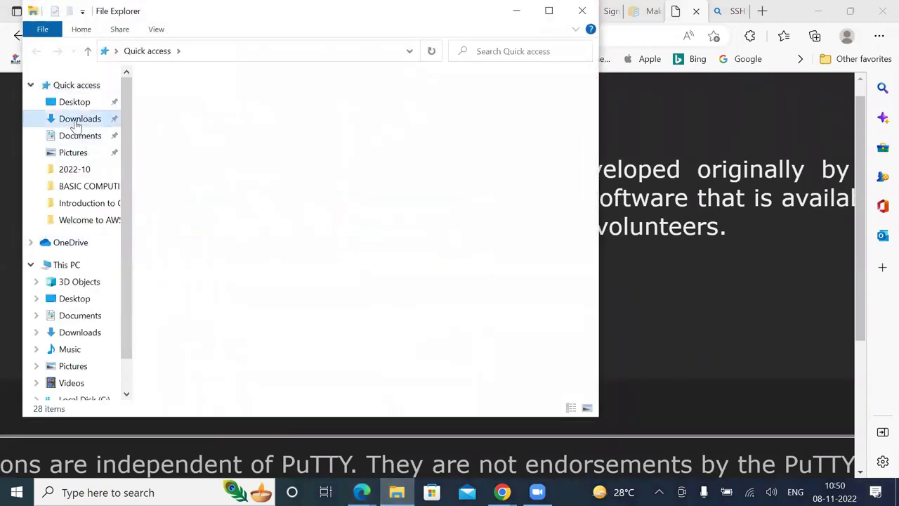
left_click(504, 52)
type("putty")
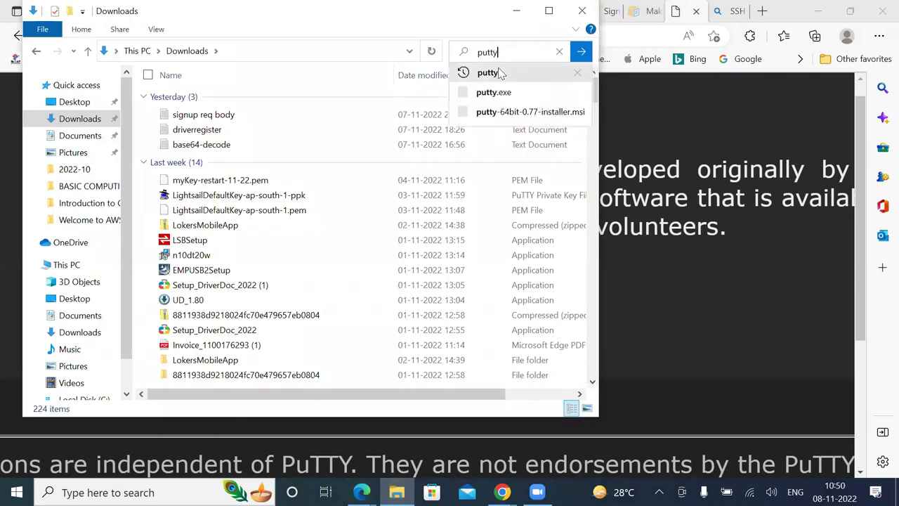
left_click(502, 72)
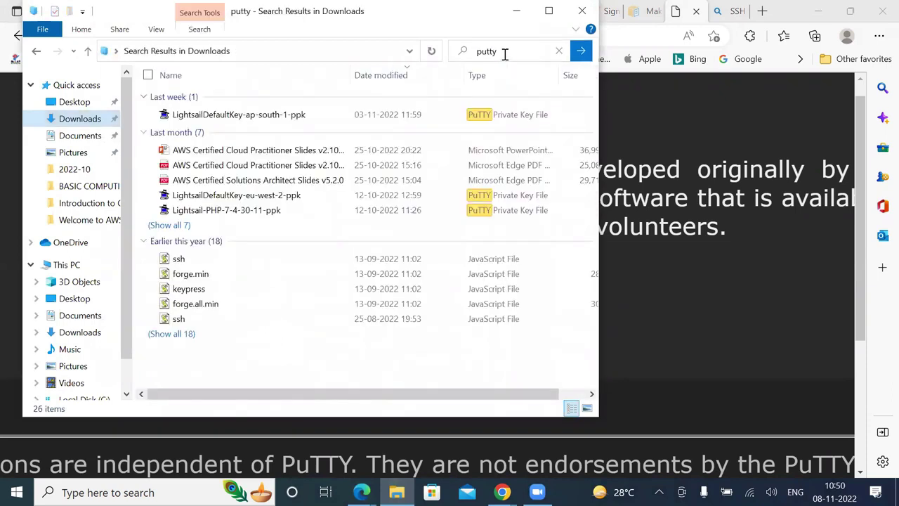
left_click(504, 53)
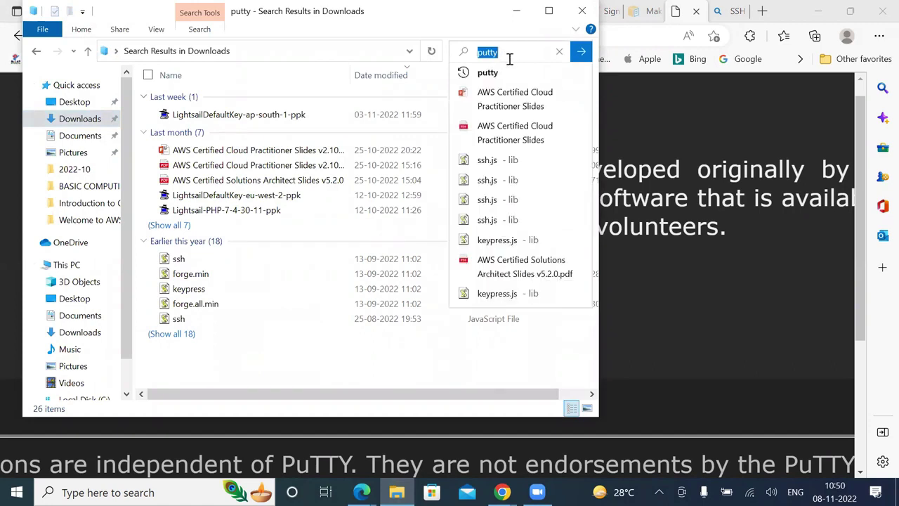
left_click(511, 56)
left_click(508, 72)
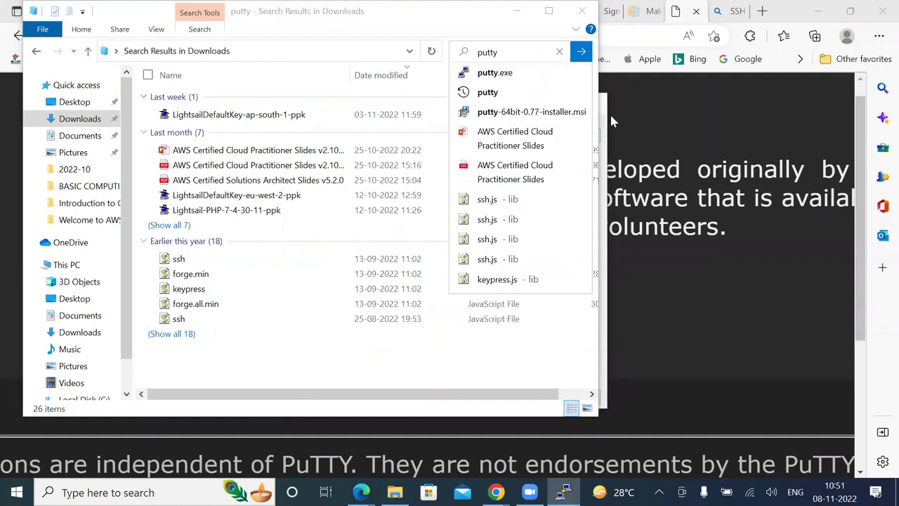
left_click(517, 13)
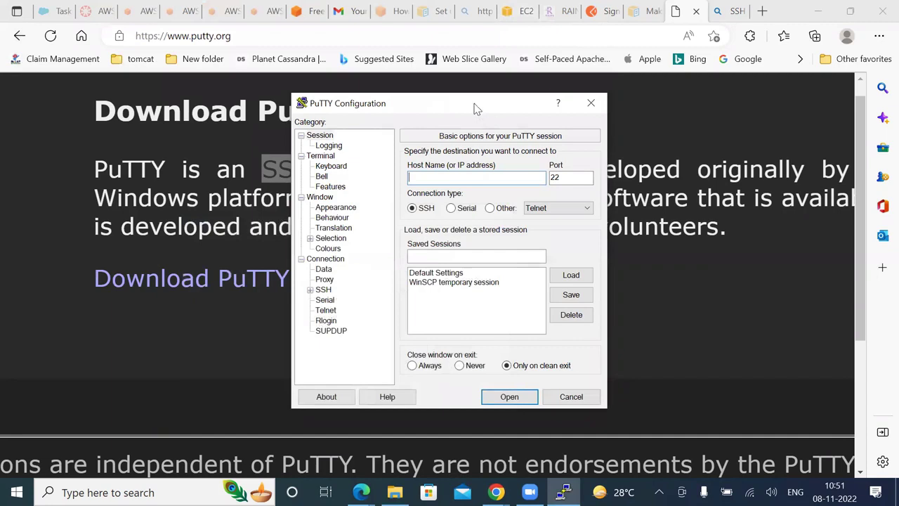
Reposition PuTTY Configuration and browse the Window appearance, behaviour, translation, selection and colour settings
left_click_drag(475, 108, 463, 90)
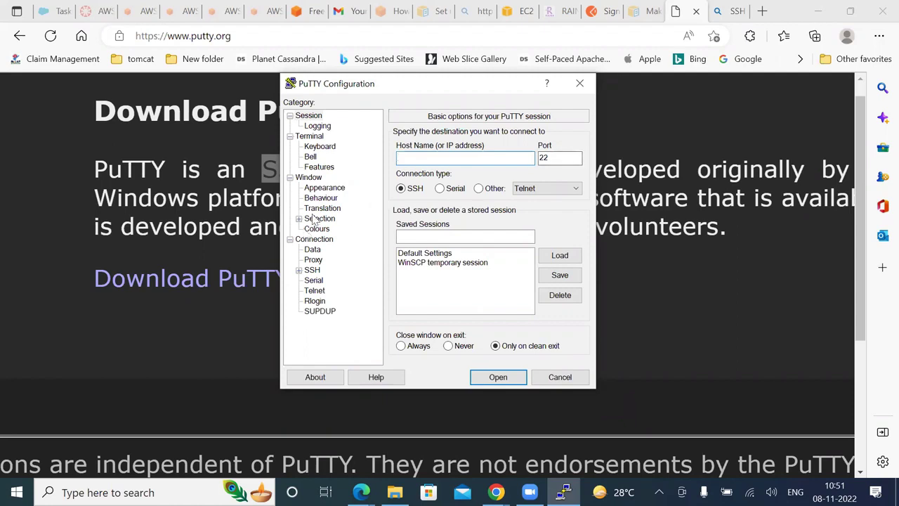
left_click(316, 189)
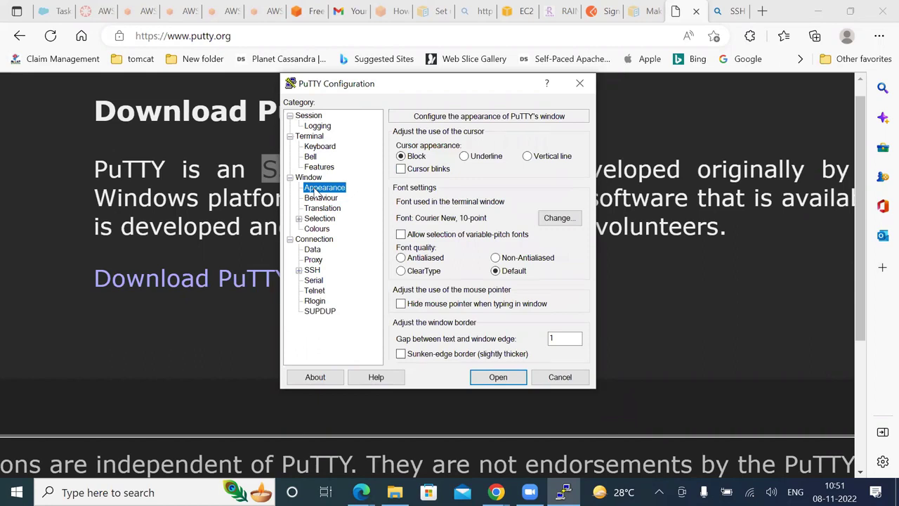
left_click(317, 198)
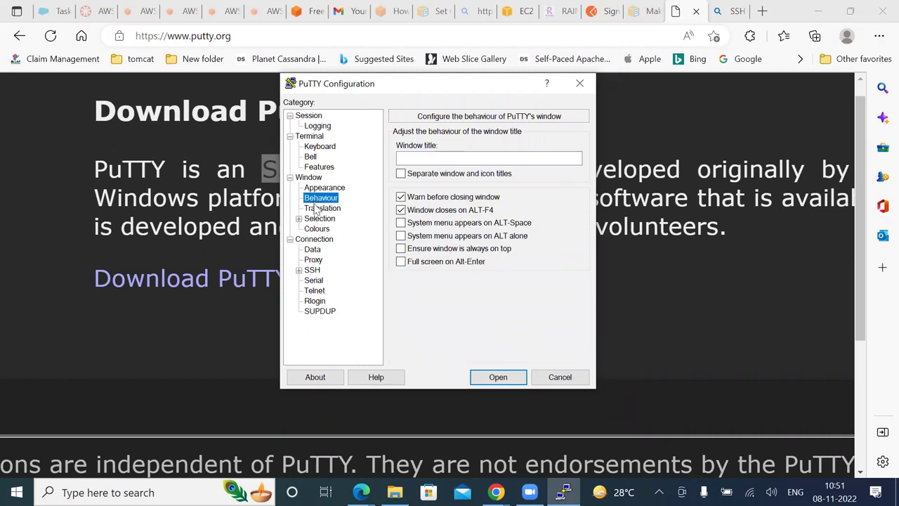
left_click(318, 209)
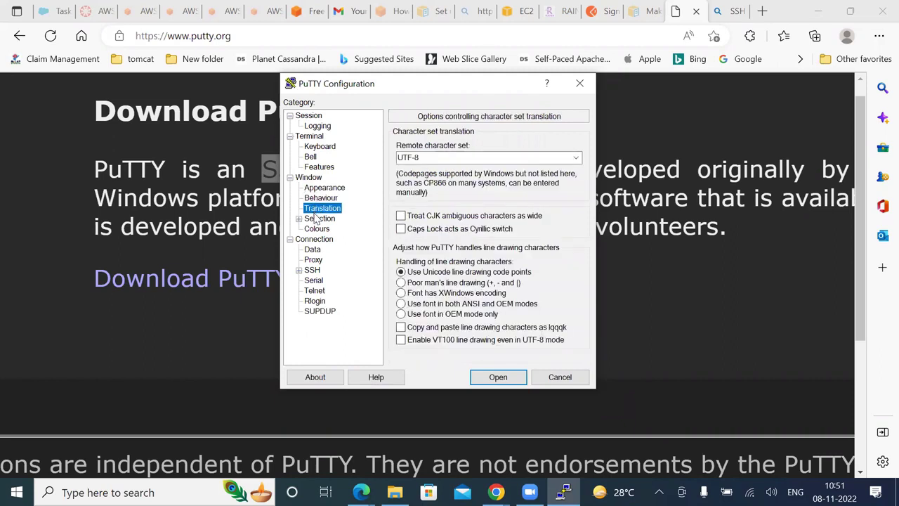
left_click(318, 219)
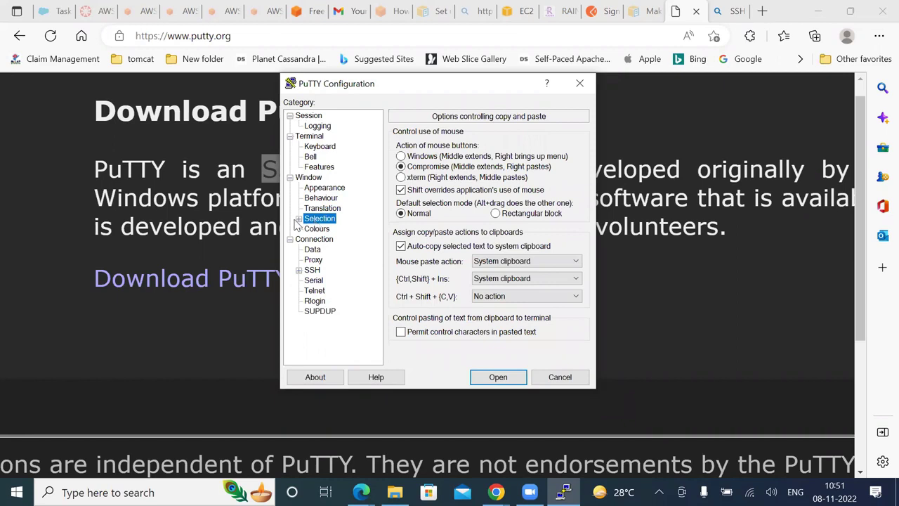
left_click(299, 219)
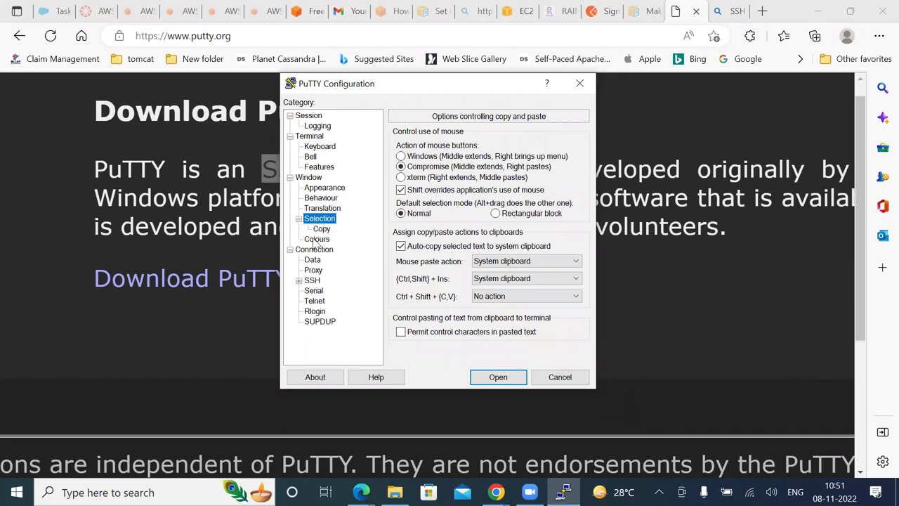
left_click(316, 239)
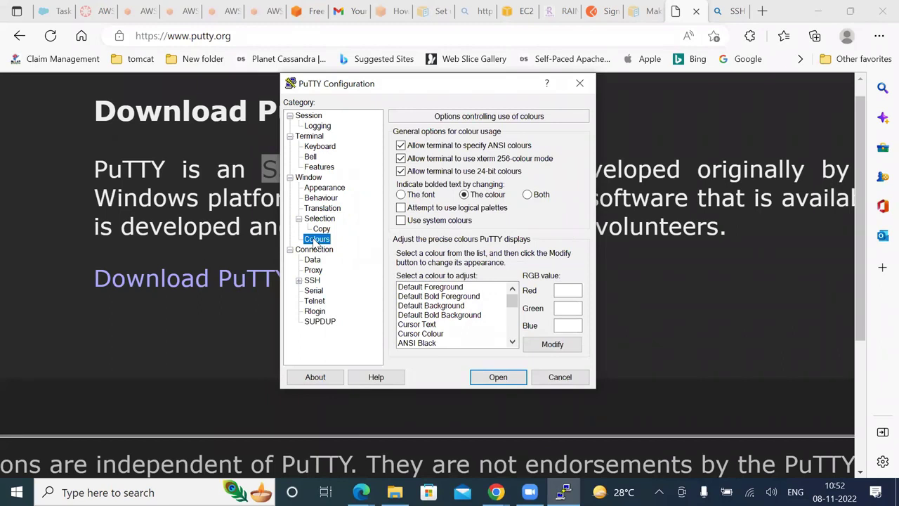
left_click(316, 194)
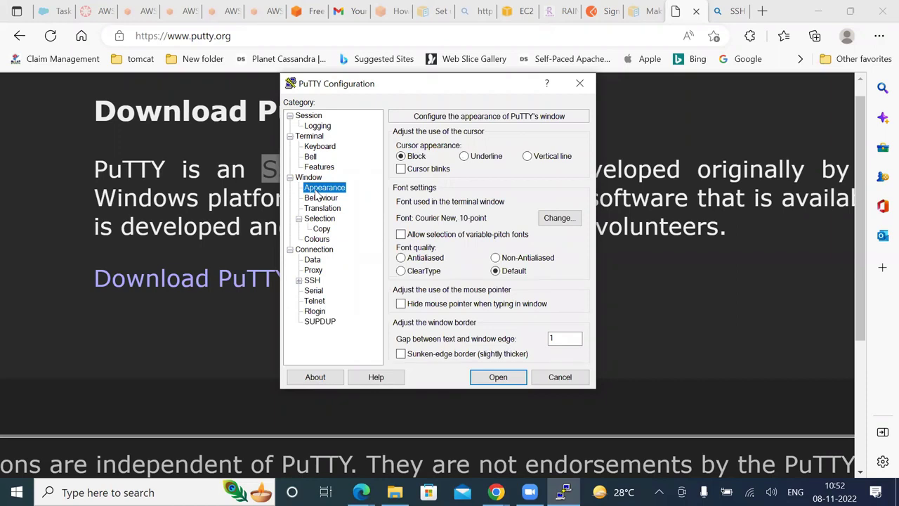
Change the terminal font size to 16, making it Courier New 16-point
left_click(559, 219)
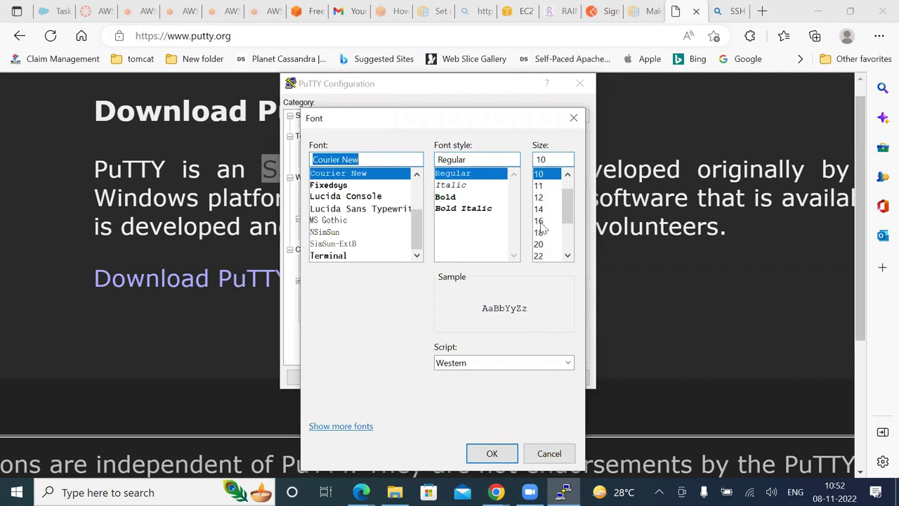
left_click(539, 221)
left_click(492, 453)
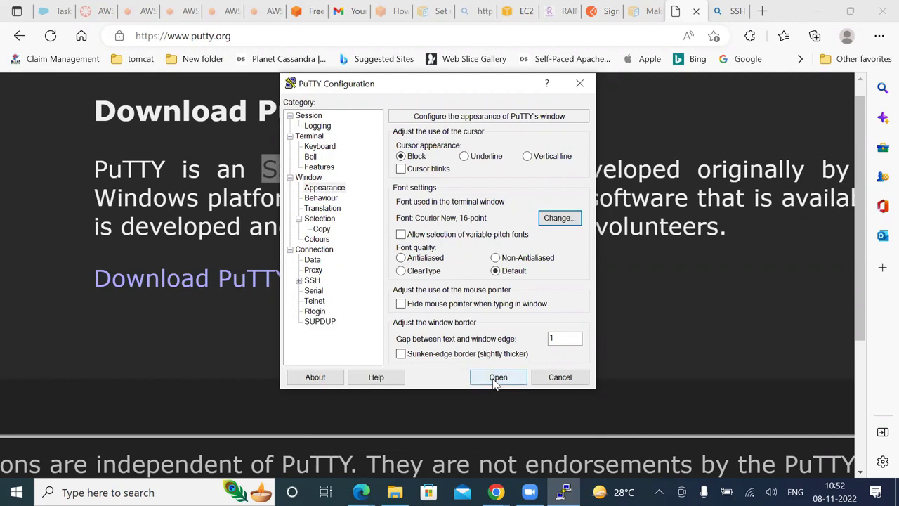
left_click(317, 125)
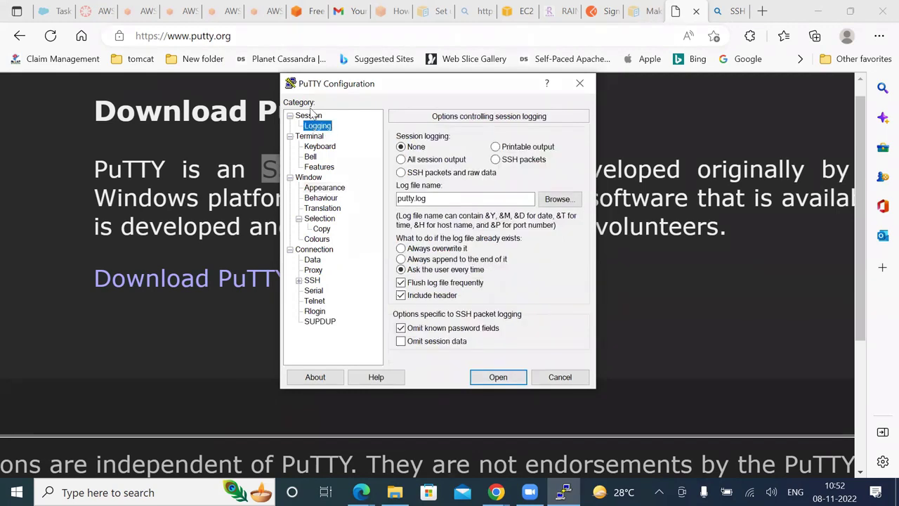
Review the Terminal, Keyboard and SSH Auth settings, cancelling the private key file browse
left_click(309, 136)
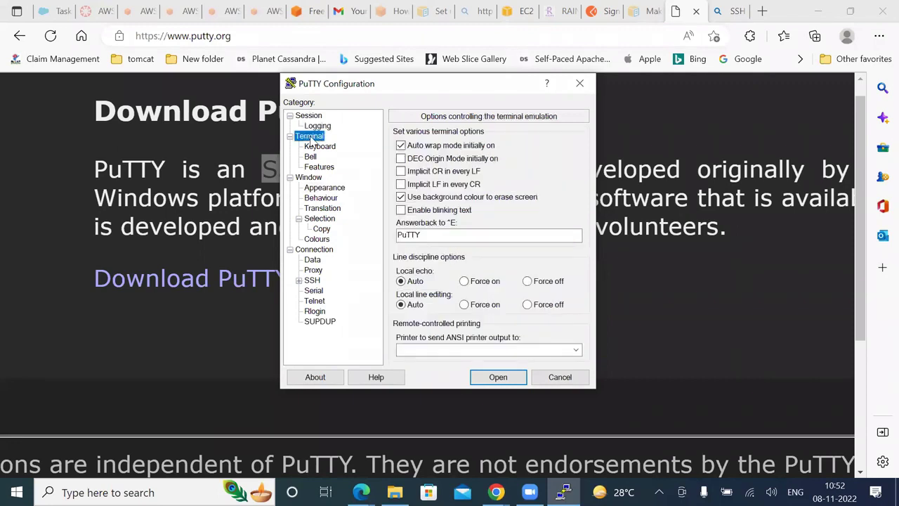
left_click(318, 147)
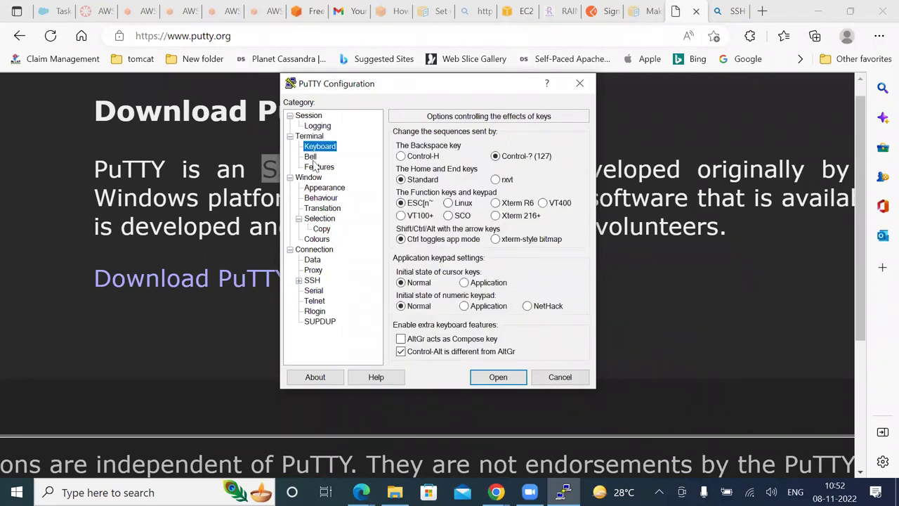
left_click(312, 281)
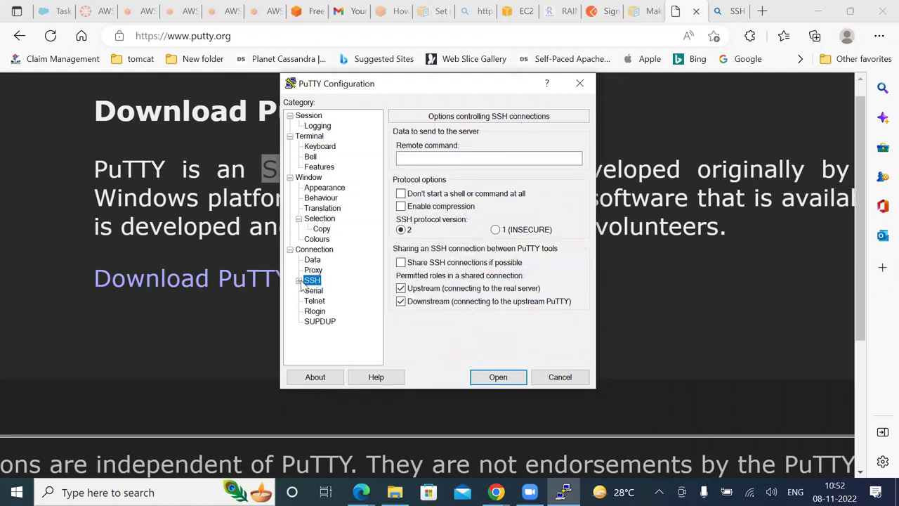
left_click(298, 281)
left_click(319, 302)
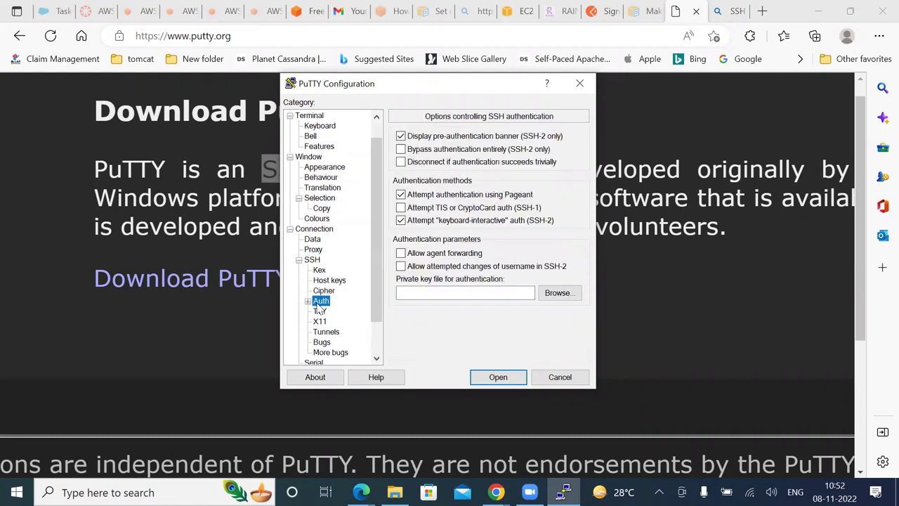
left_click(553, 294)
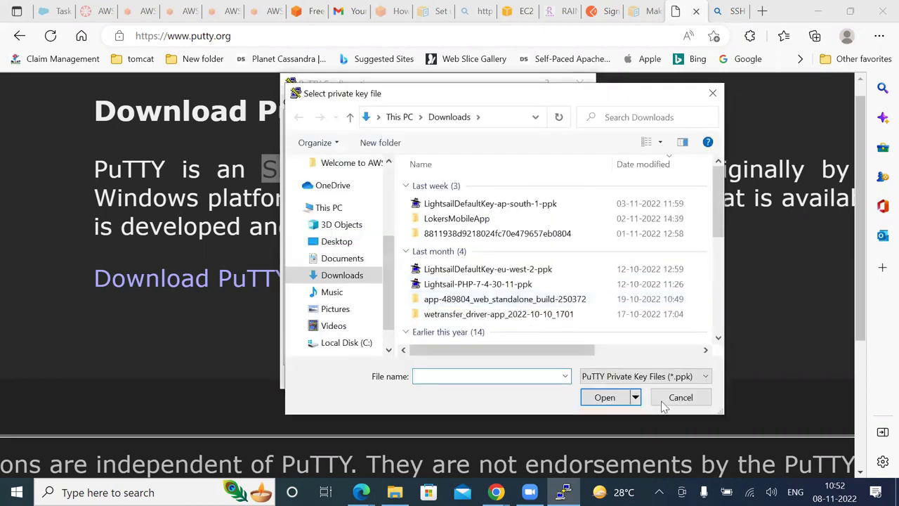
left_click(680, 397)
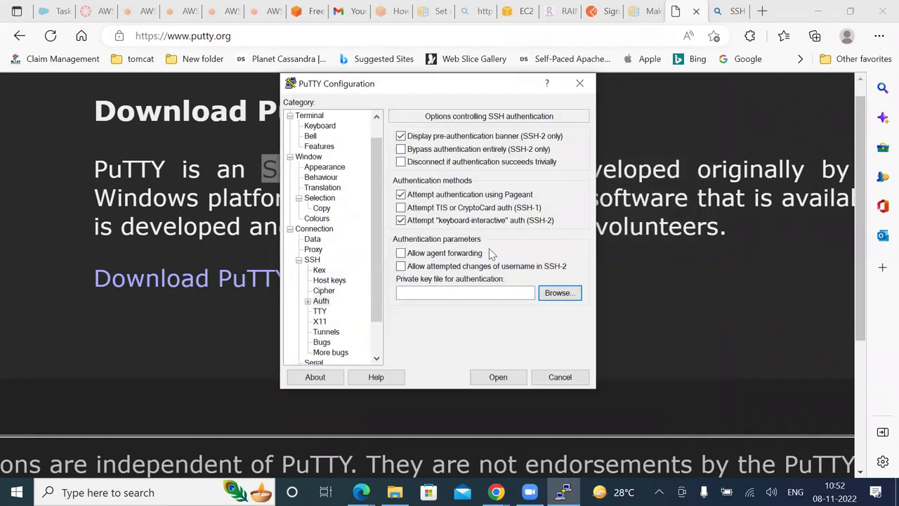
View the SSH and Connection settings, then cancel PuTTY without connecting
left_click(311, 260)
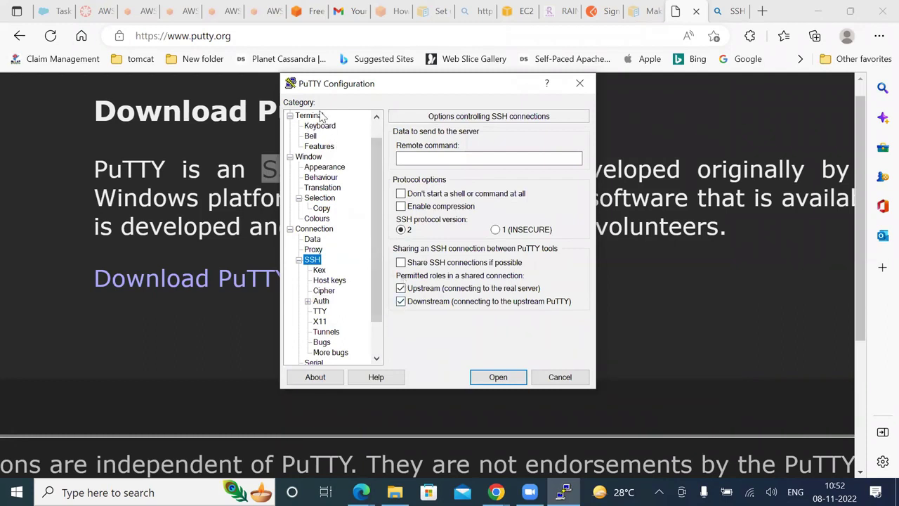
left_click(318, 231)
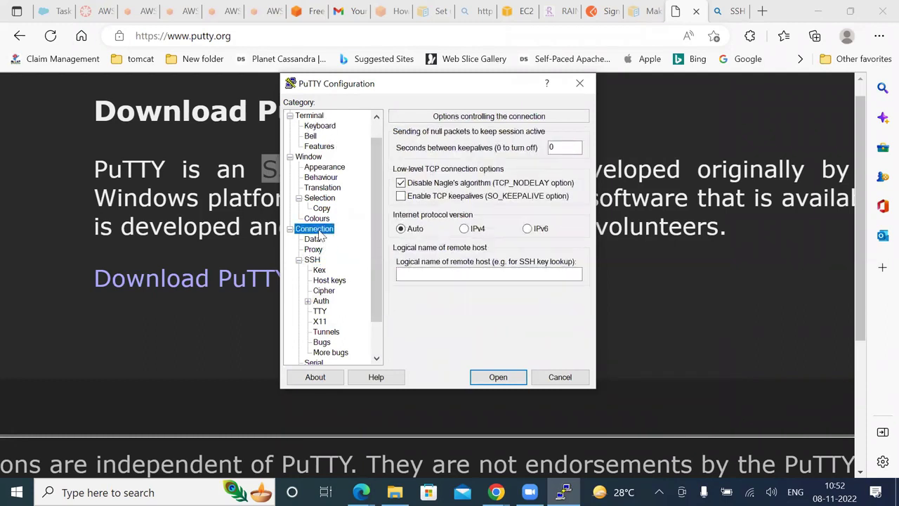
left_click(554, 379)
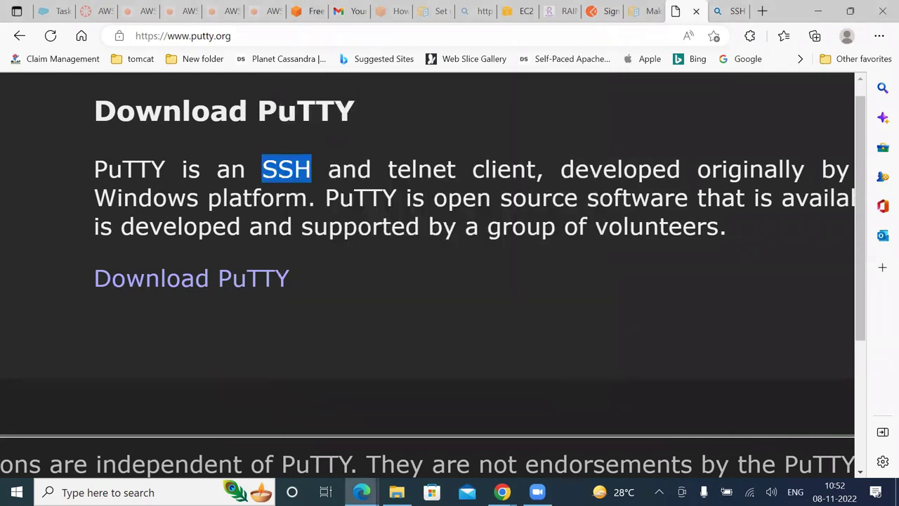
Relaunch putty.exe from the Downloads 'putty' search suggestions in File Explorer
key("alt+Tab")
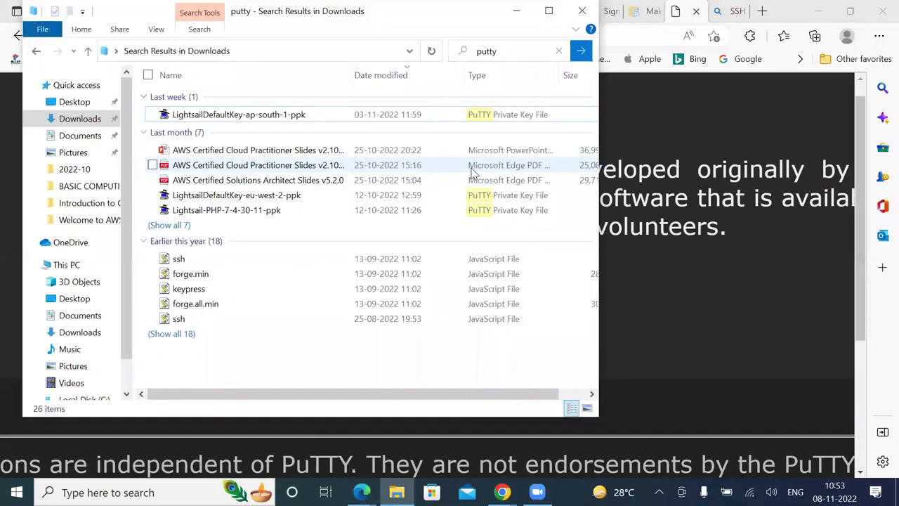
left_click(512, 56)
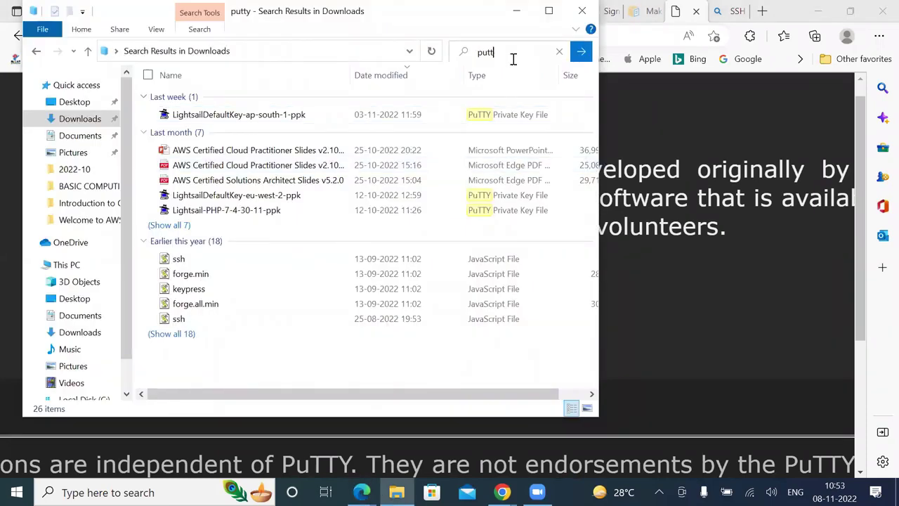
left_click(512, 57)
left_click(500, 73)
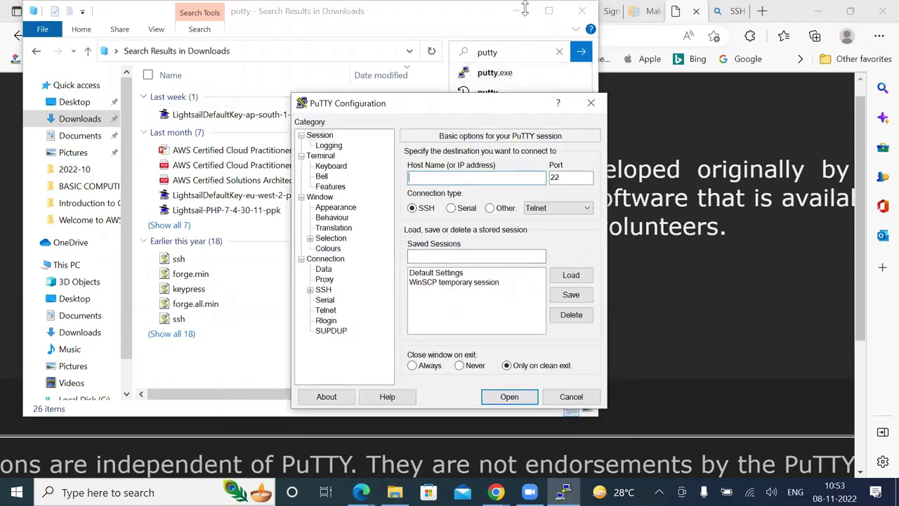
left_click(506, 57)
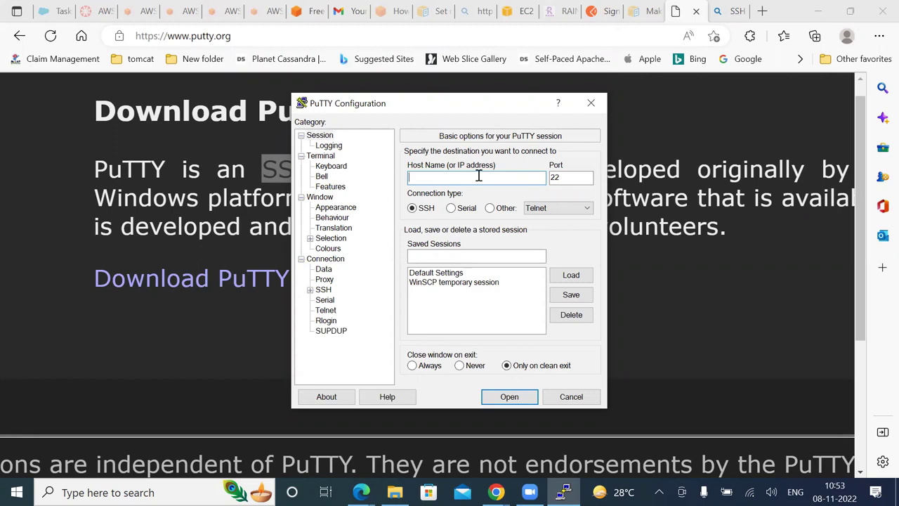
left_click(520, 13)
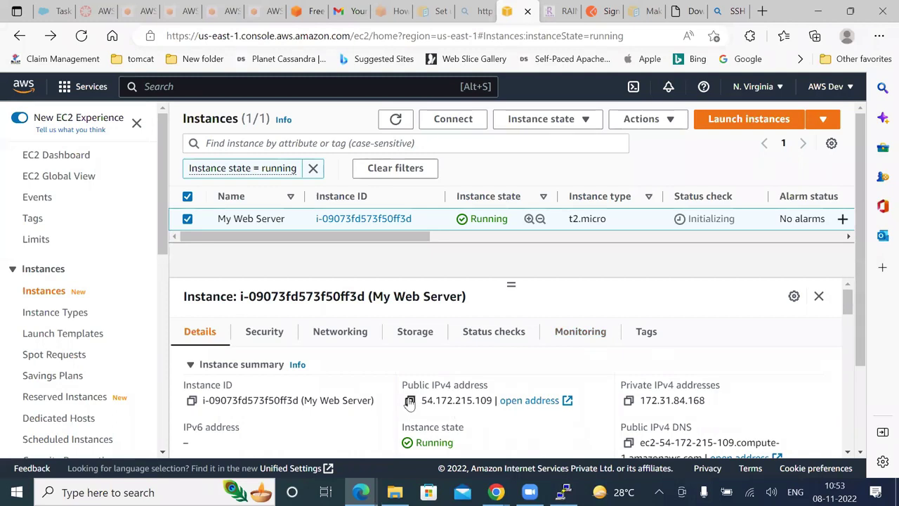
Copy My Web Server's public IPv4 54.172.215.109 and paste it as PuTTY's host name
scroll(410, 401, "up", 5)
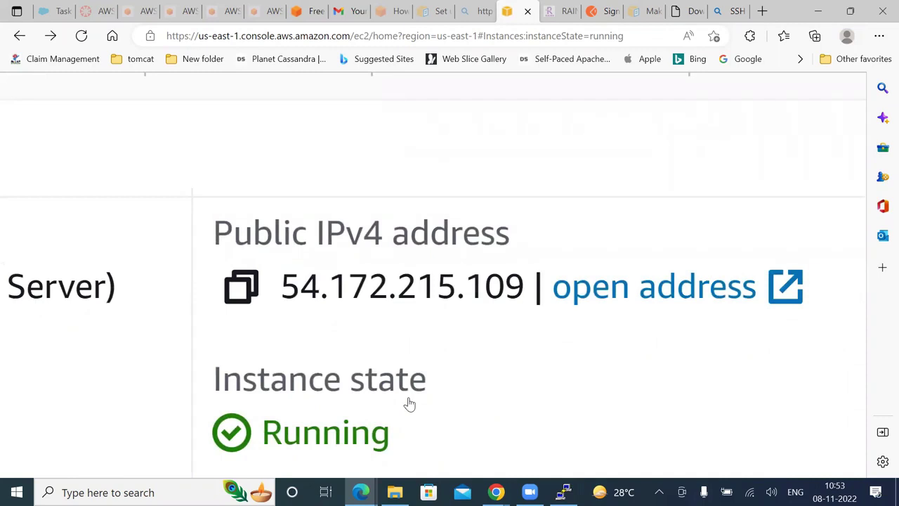
left_click(246, 282)
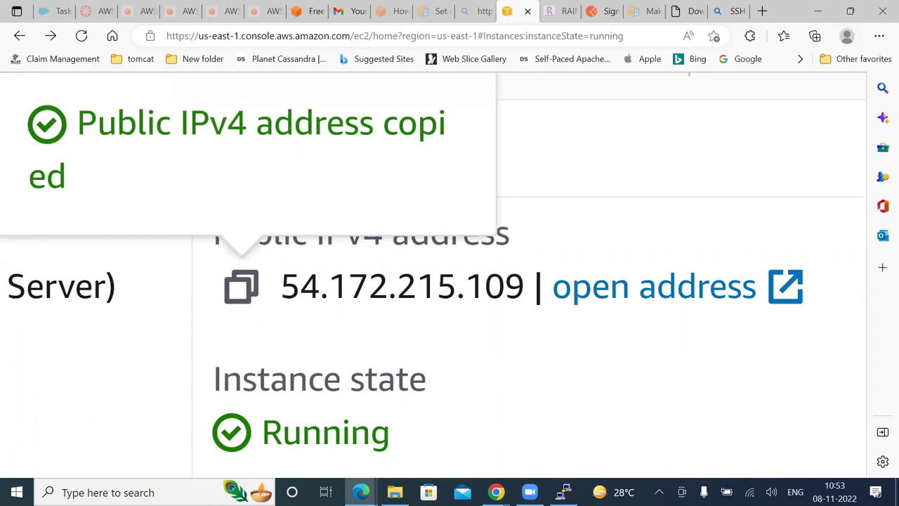
key("alt+Tab")
key("ctrl+v")
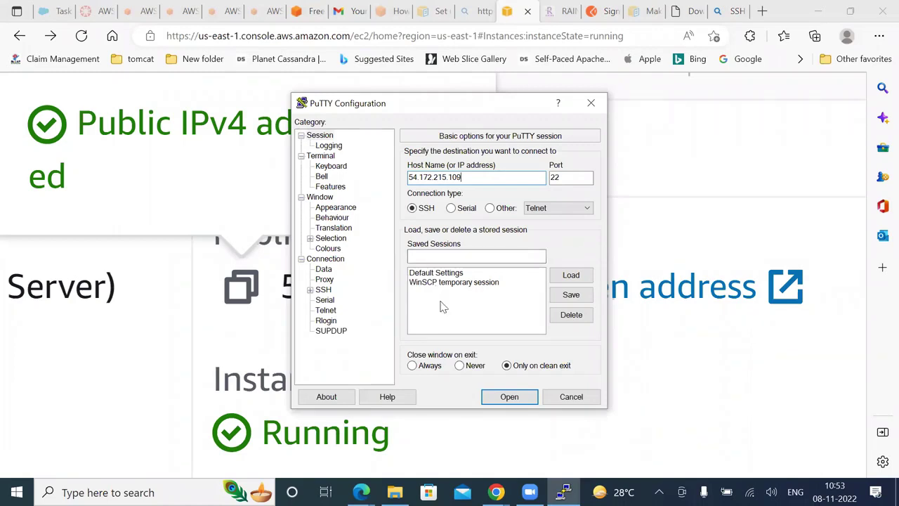
Open SSH Auth and browse for a .ppk key, closing the picker without choosing one
left_click(311, 290)
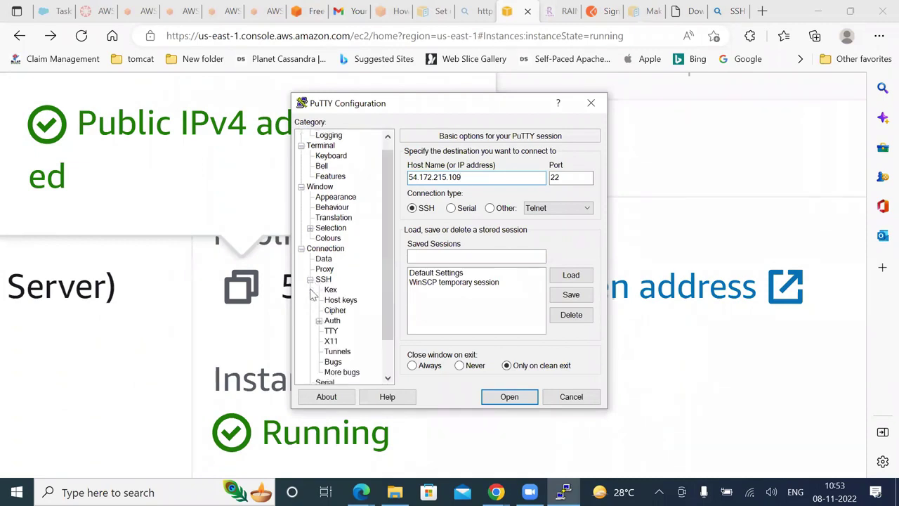
left_click(333, 321)
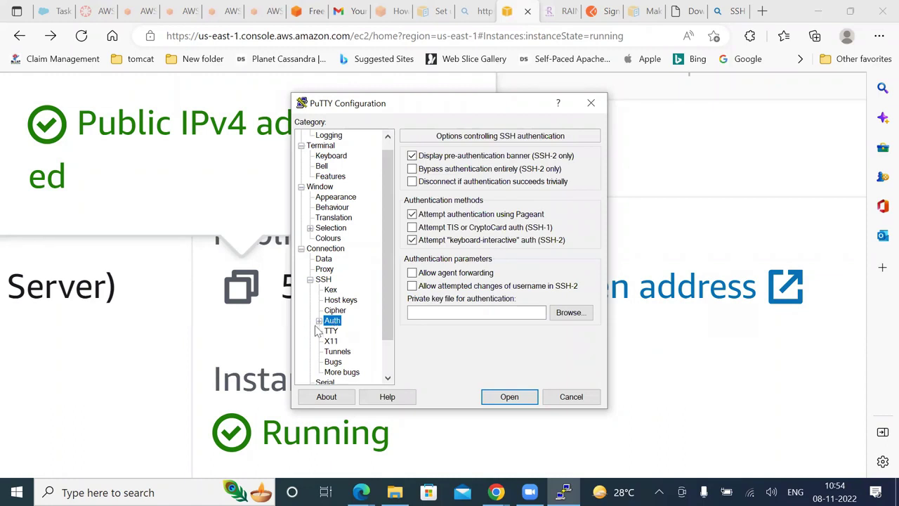
left_click(577, 316)
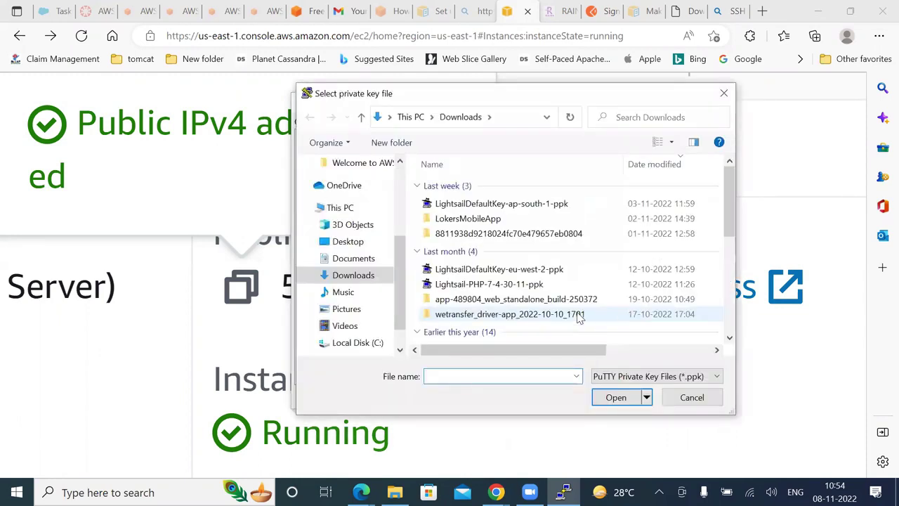
left_click(517, 205)
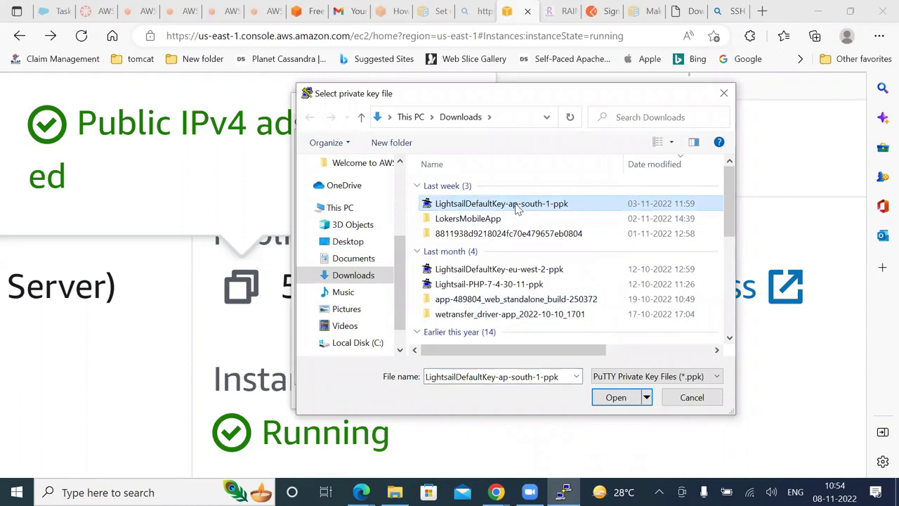
left_click(723, 93)
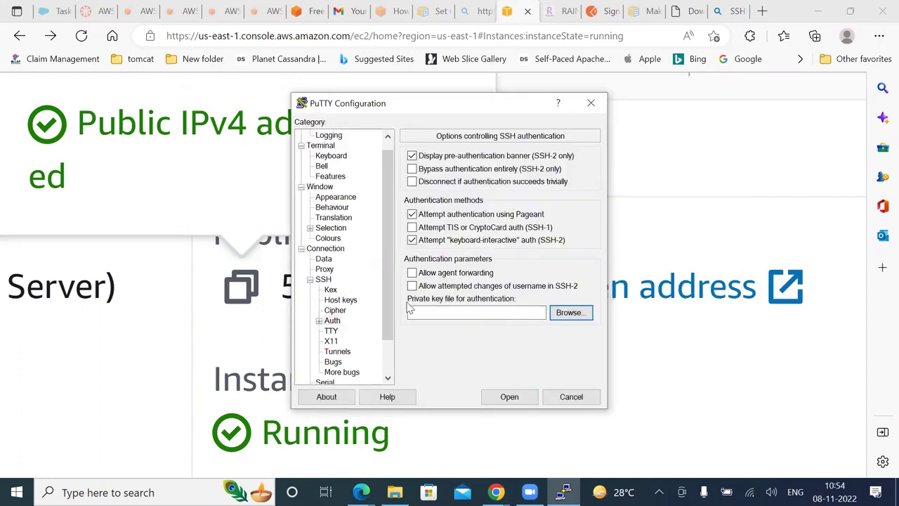
Review the Connection and SSH pages, then close PuTTY Configuration and restore Explorer
left_click(326, 250)
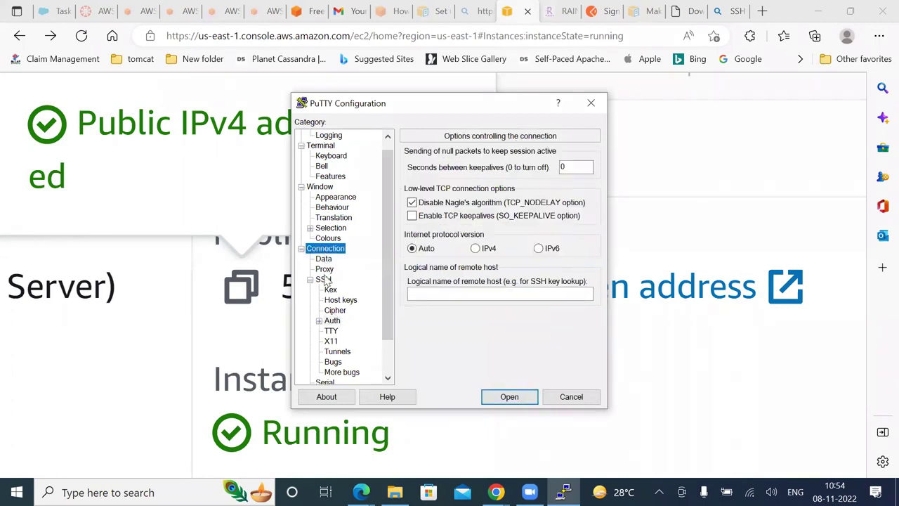
left_click(323, 280)
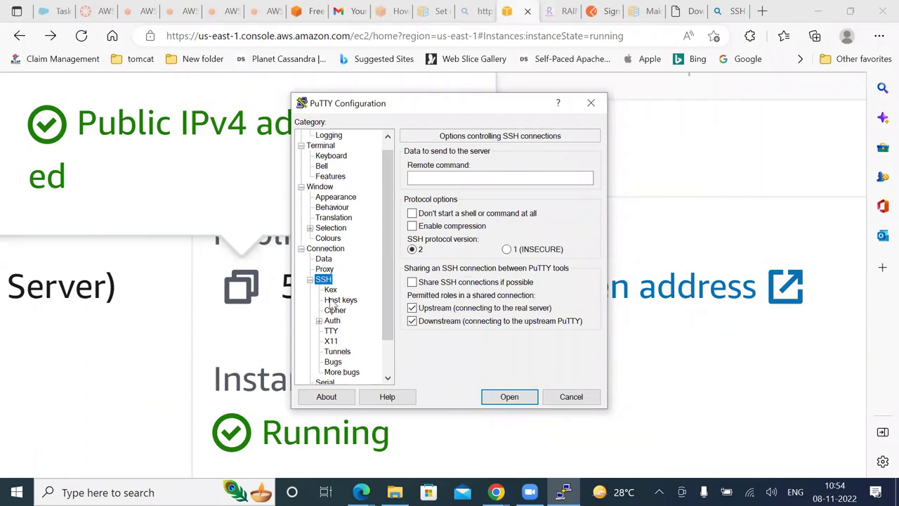
left_click(332, 321)
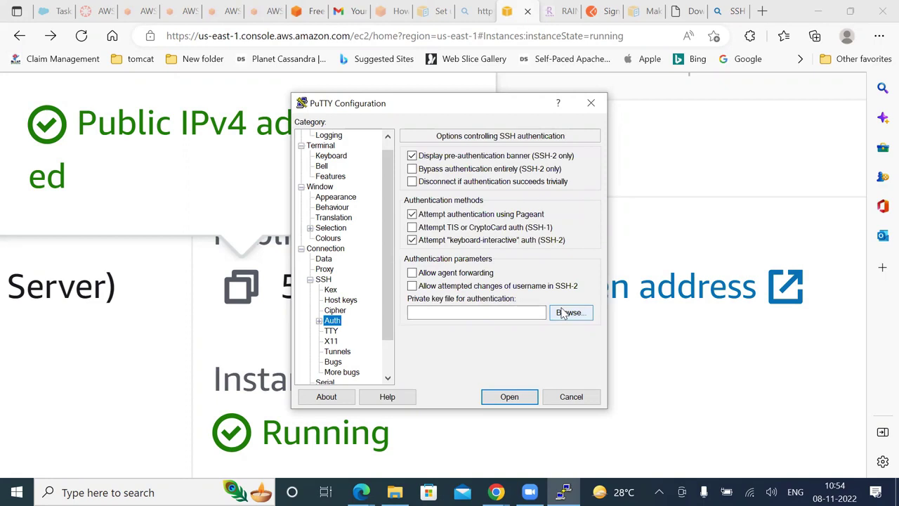
left_click(592, 102)
left_click(397, 491)
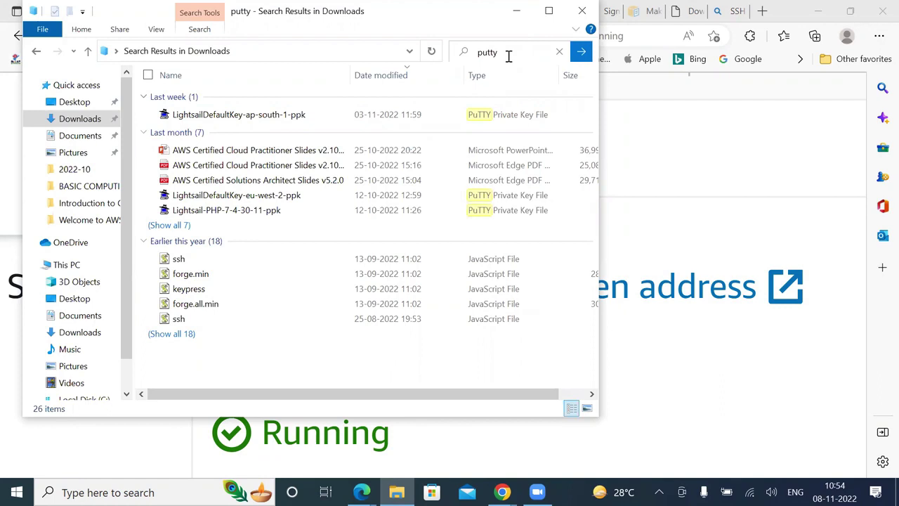
Clear the 'putty' search text in Explorer and return to the browser
key("BackSpace")
key("BackSpace")
key("BackSpace")
key("BackSpace")
key("BackSpace")
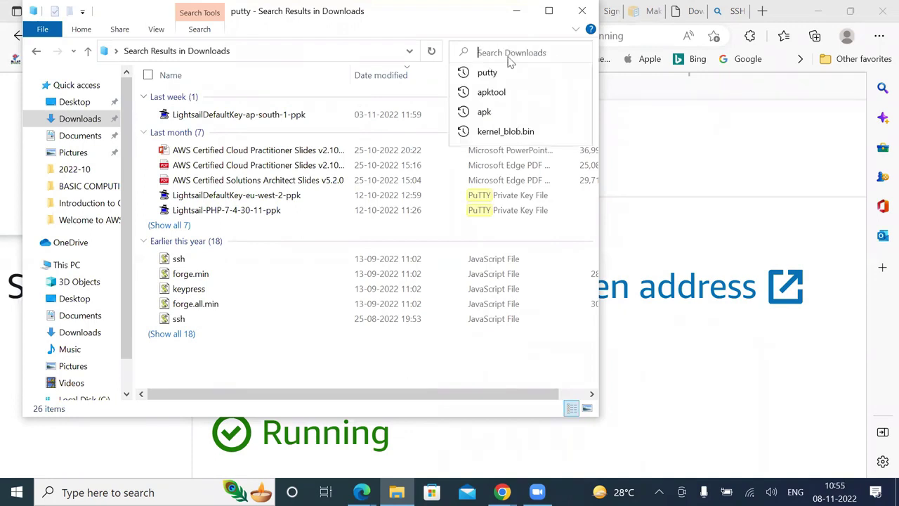
left_click(731, 112)
scroll(732, 106, "down", 5)
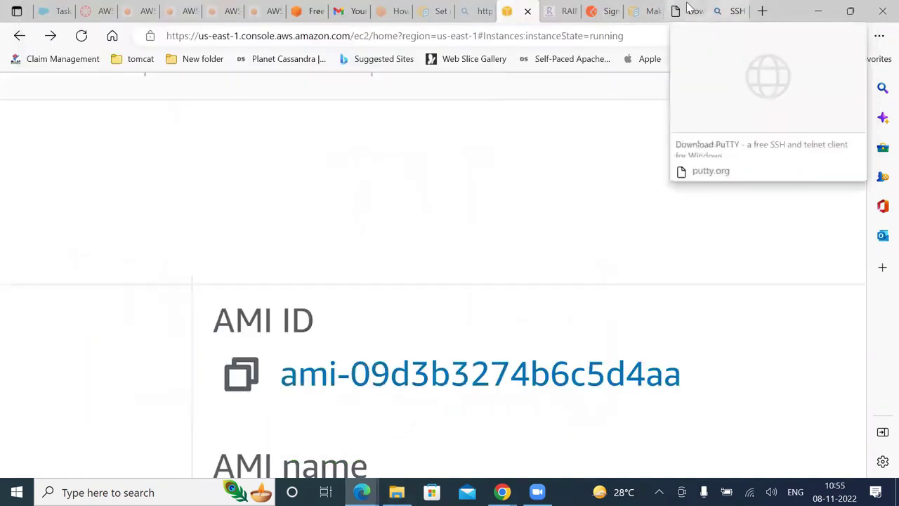
left_click(711, 11)
Open putty.org's latest release 0.78 page and scroll to the putty.exe binaries
left_click(202, 279)
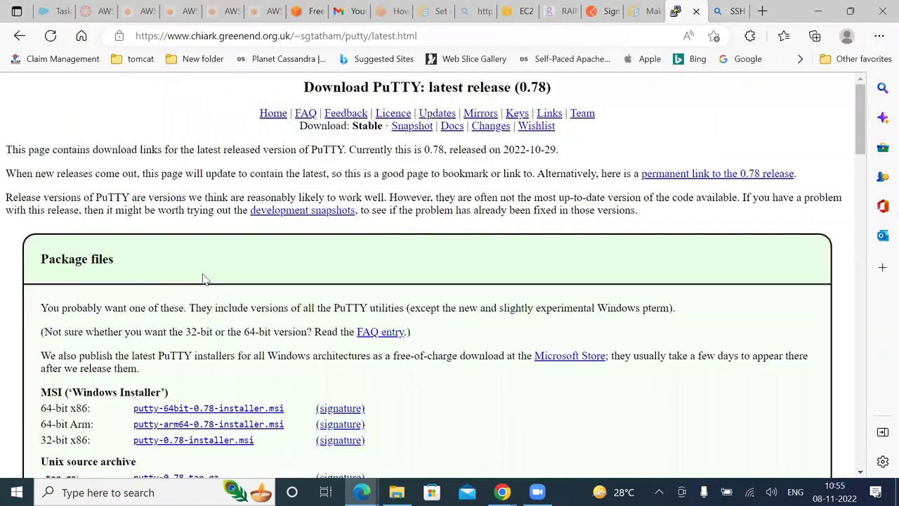
scroll(202, 280, "down", 3)
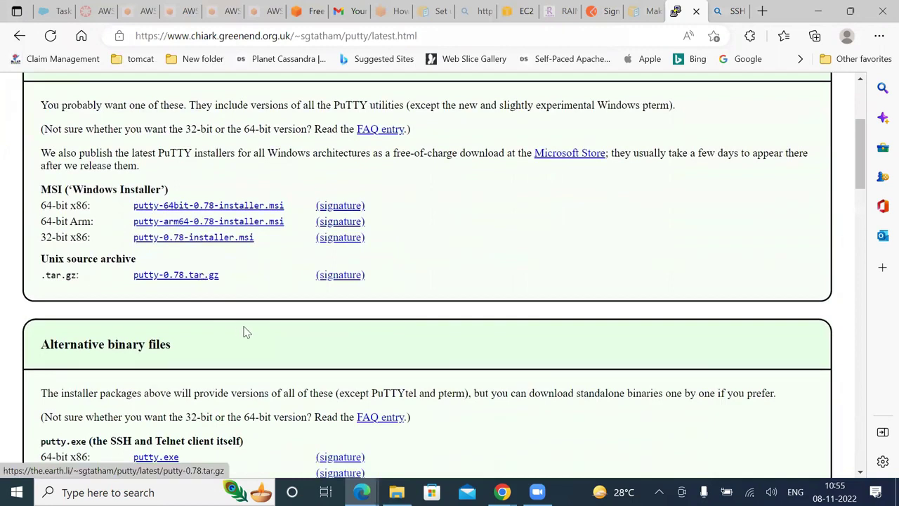
scroll(246, 332, "down", 3)
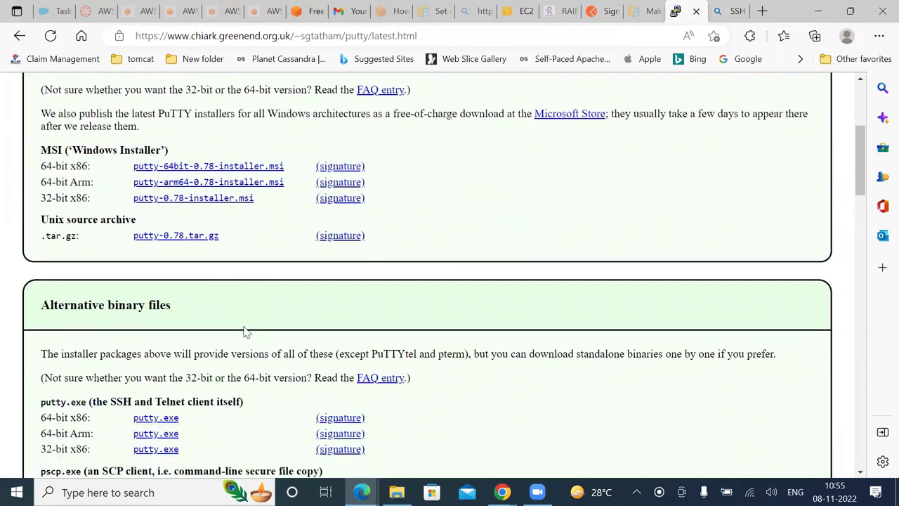
scroll(246, 332, "up", 2, "ctrl")
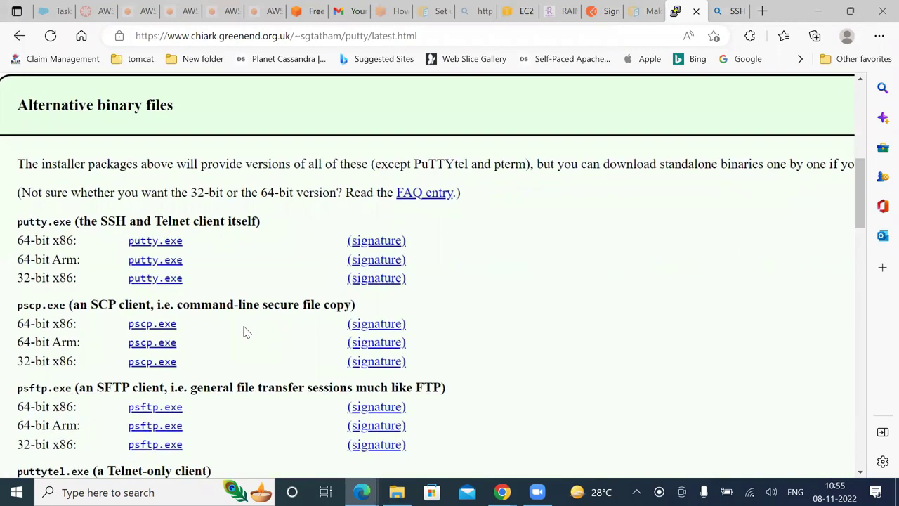
scroll(246, 332, "up", 5, "ctrl")
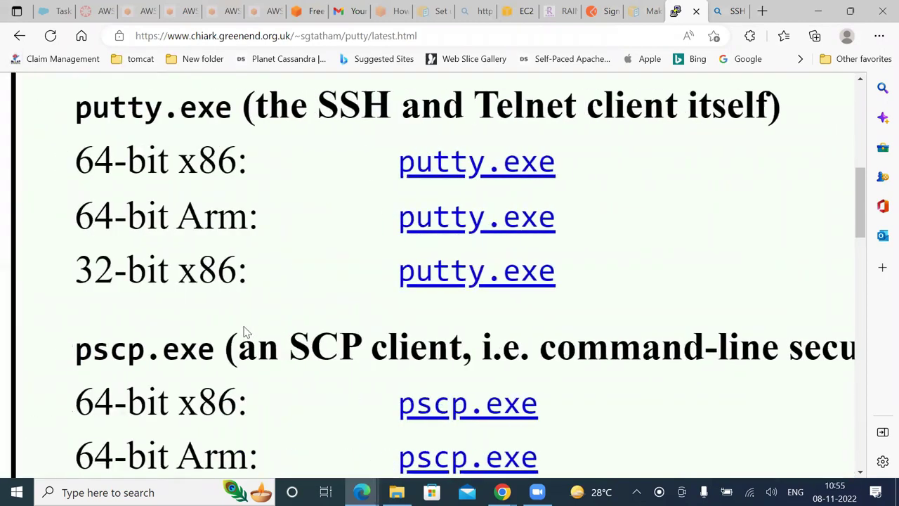
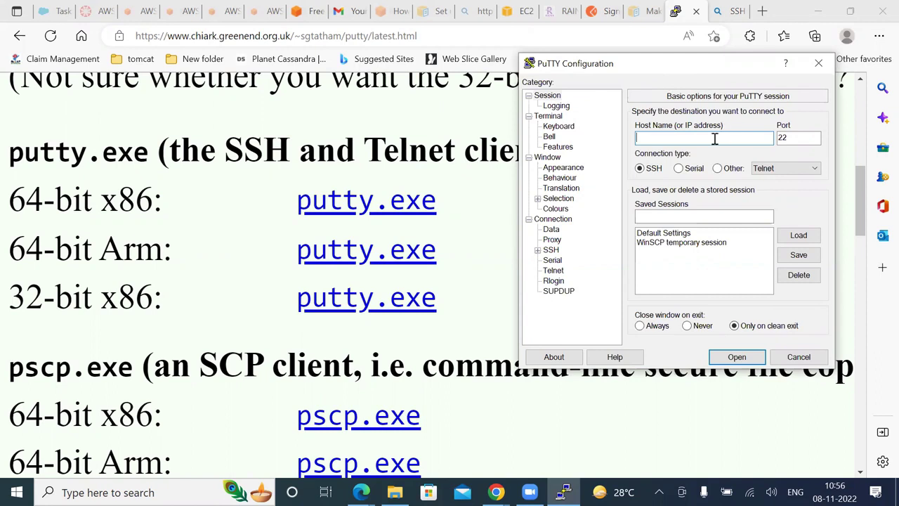
Paste 54.172.215.109 as the host name and switch to the Connection category
type("54.172.215.109")
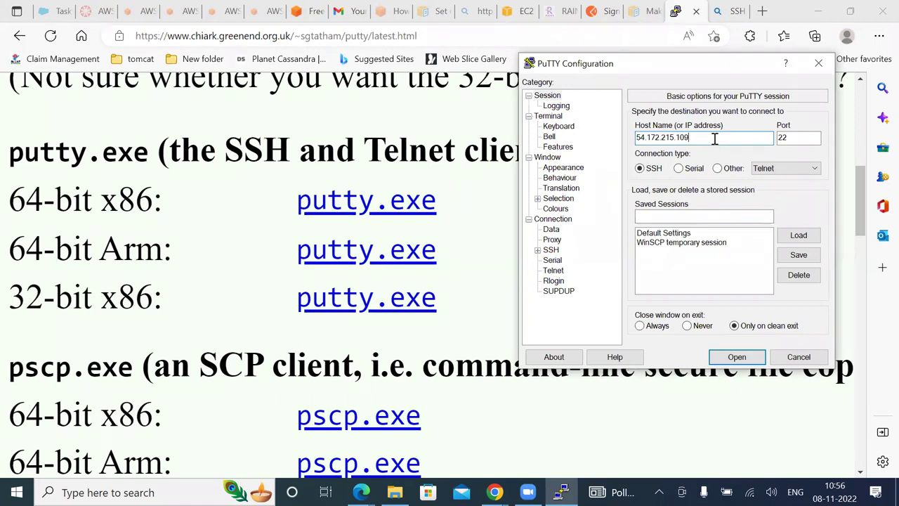
left_click(555, 219)
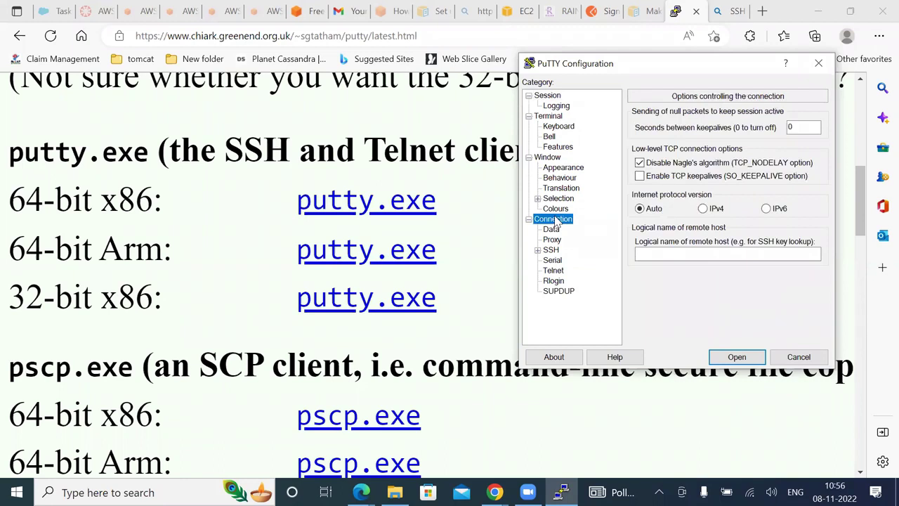
Expand Connection > SSH > Auth to reveal the Credentials and GSSAPI entries
left_click(537, 250)
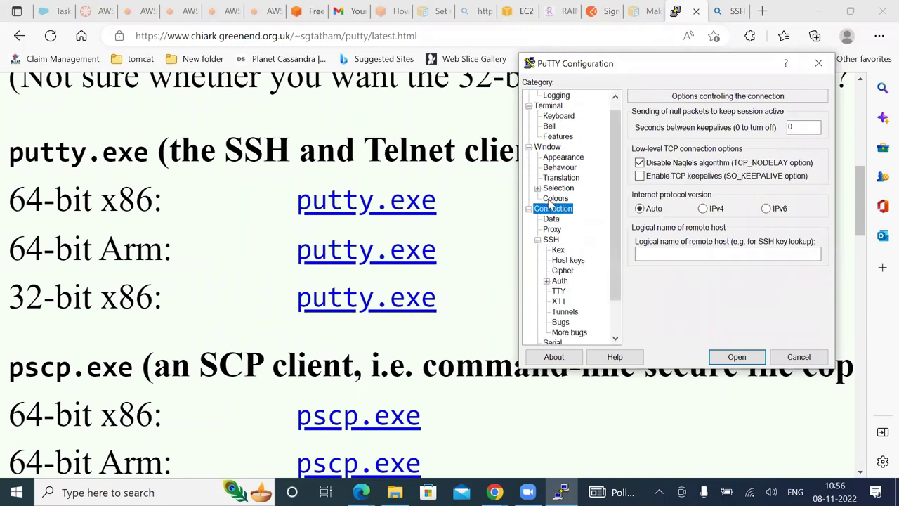
left_click(551, 241)
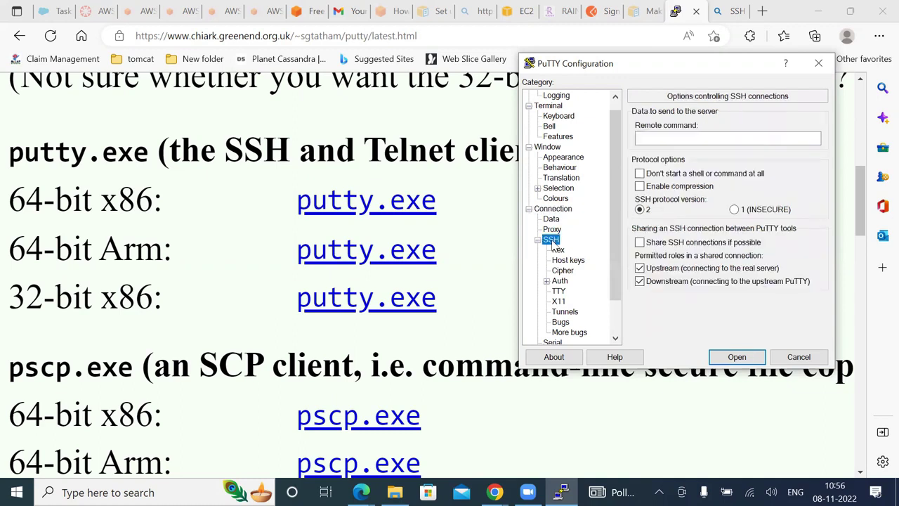
left_click(560, 283)
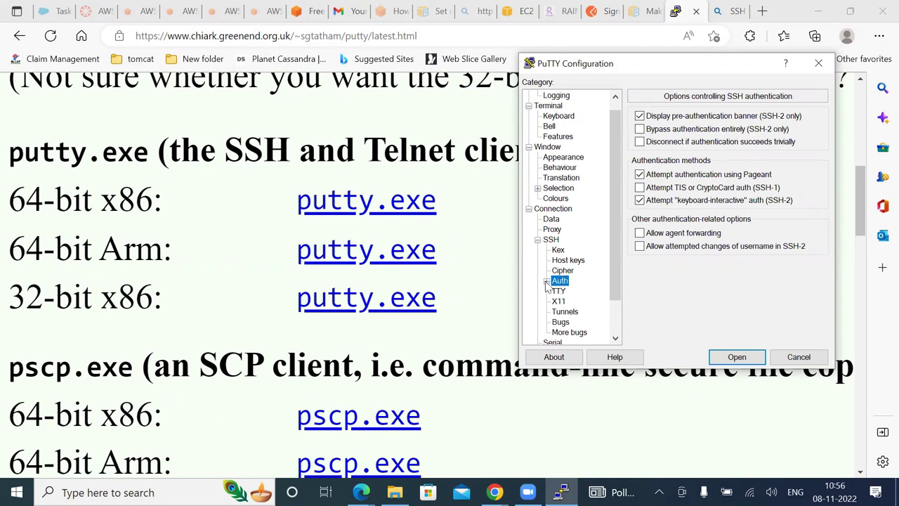
left_click(547, 282)
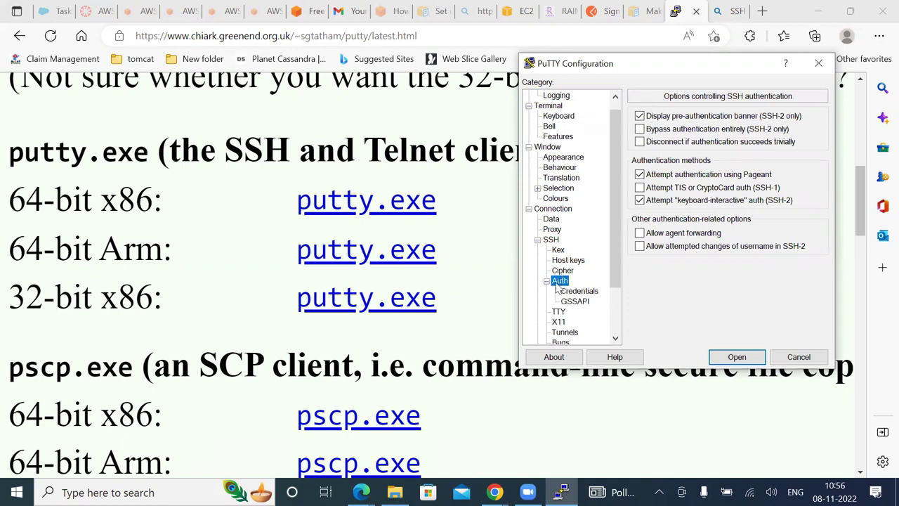
left_click(551, 244)
left_click(559, 282)
left_click(553, 209)
left_click_drag(613, 259, 620, 335)
Move between the Auth, SSH and Connection pages, scrolling the category tree
left_click(561, 219)
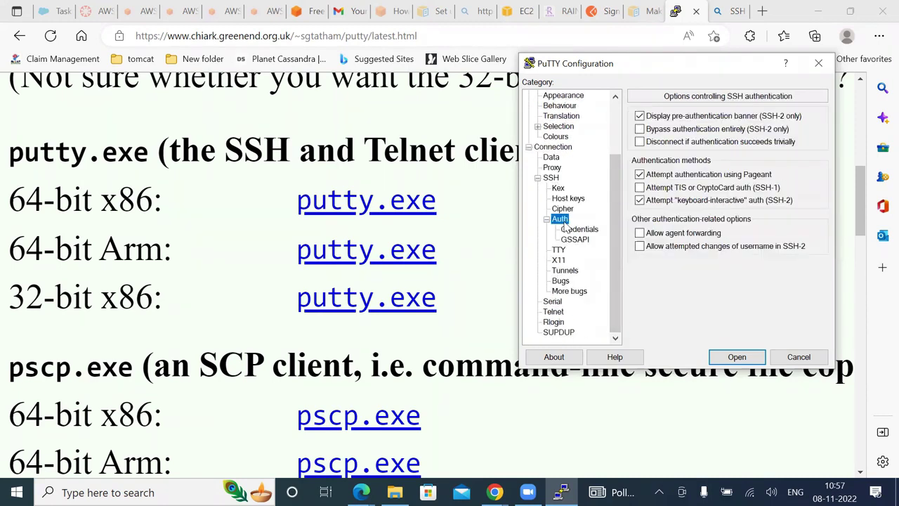
left_click(551, 180)
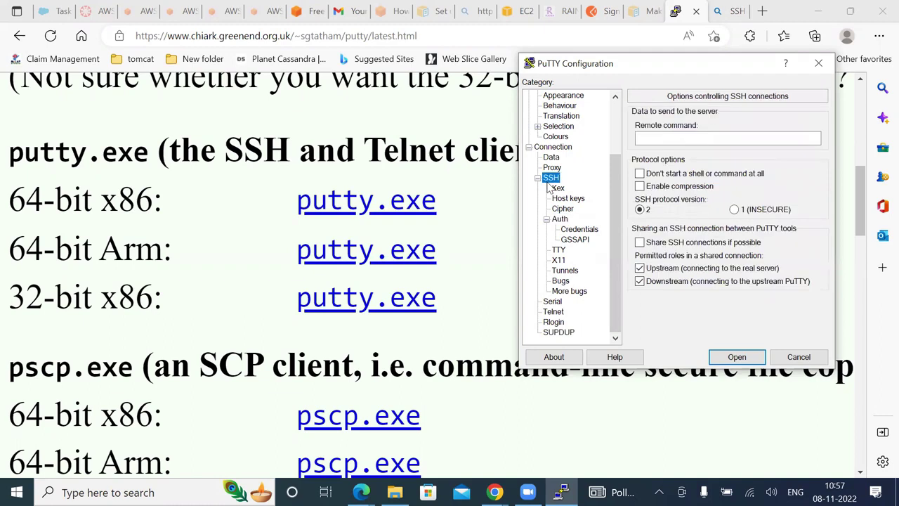
left_click(556, 148)
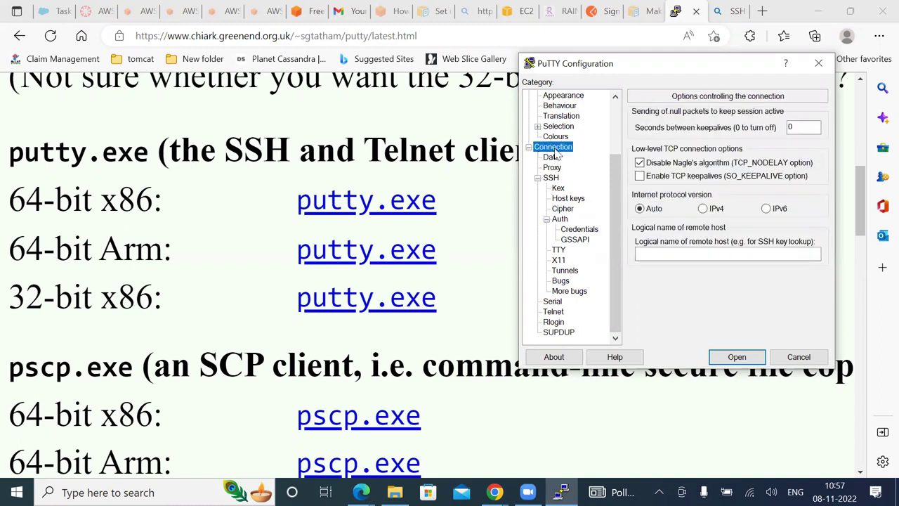
left_click(561, 220)
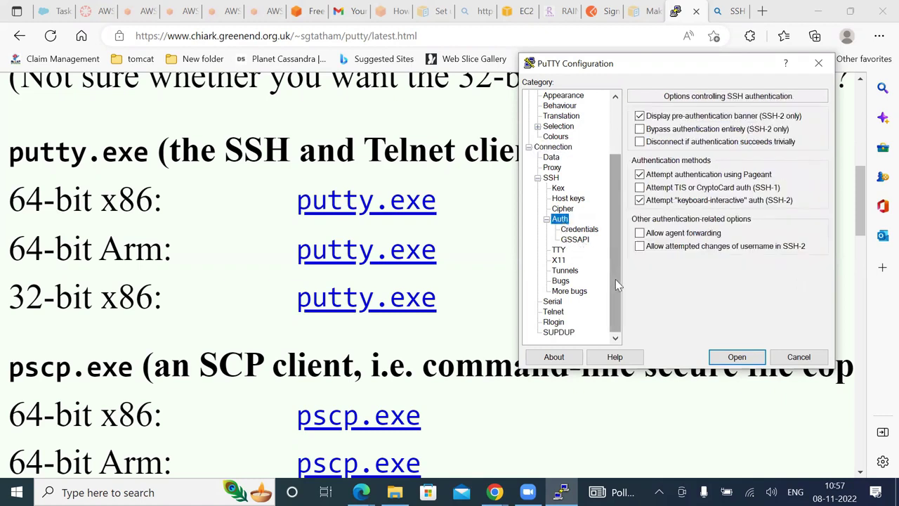
scroll(615, 278, "up", 3)
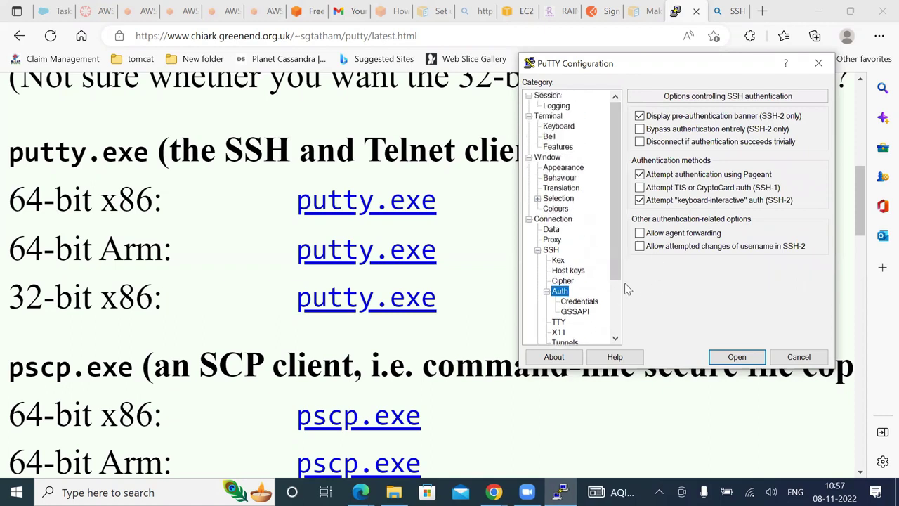
left_click_drag(610, 265, 617, 338)
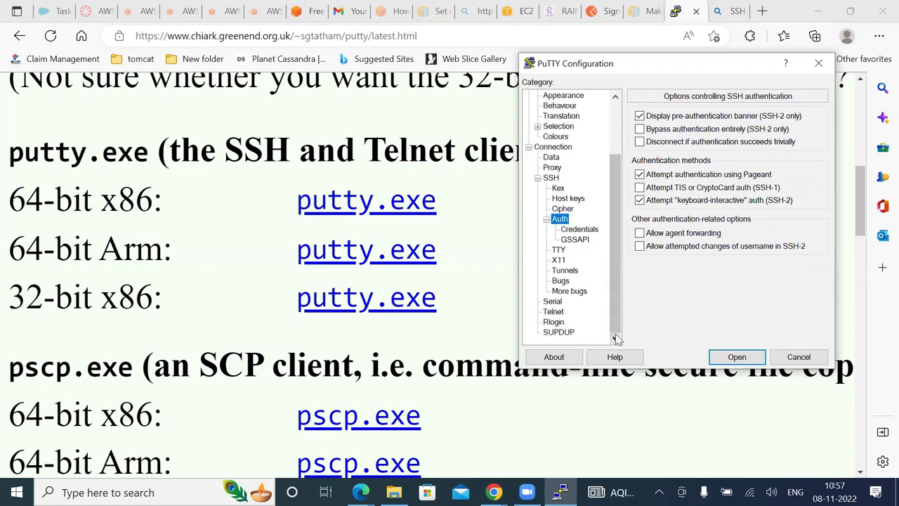
left_click(552, 148)
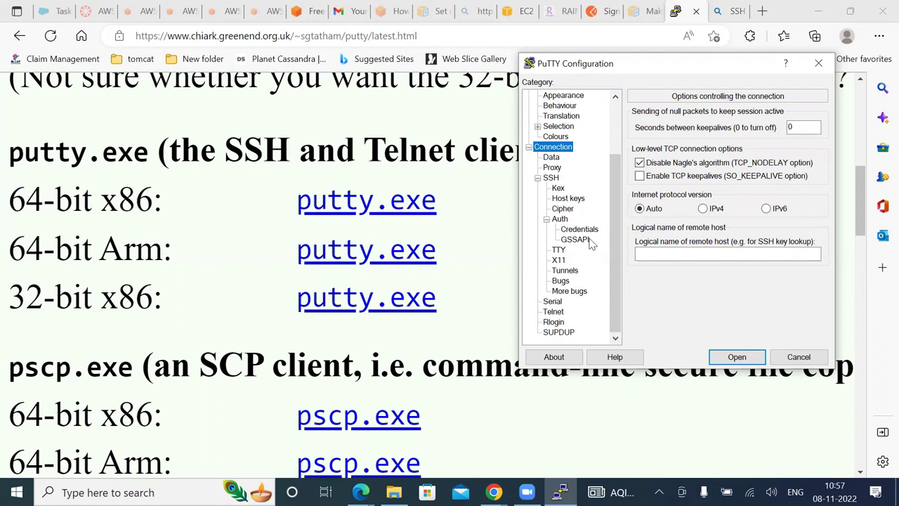
left_click(549, 179)
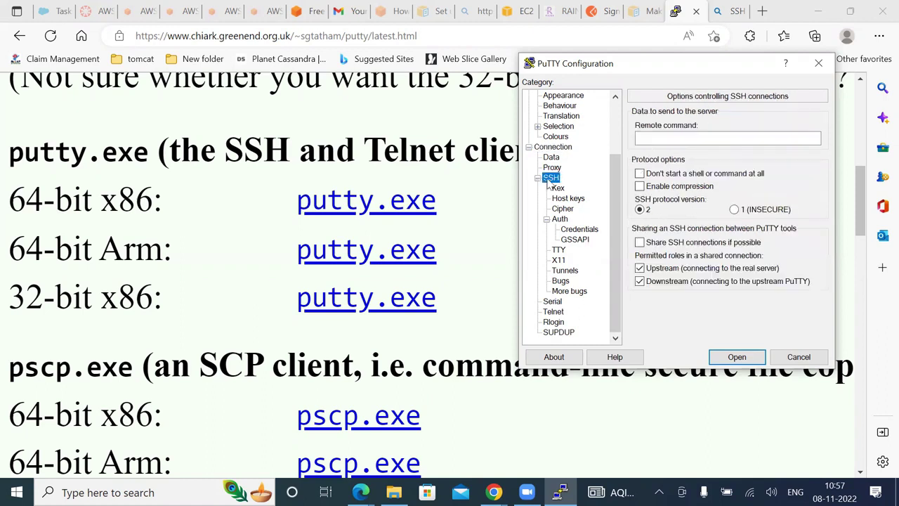
Inspect the Credentials and GSSAPI pages, then cancel PuTTY Configuration
left_click(561, 220)
left_click(573, 229)
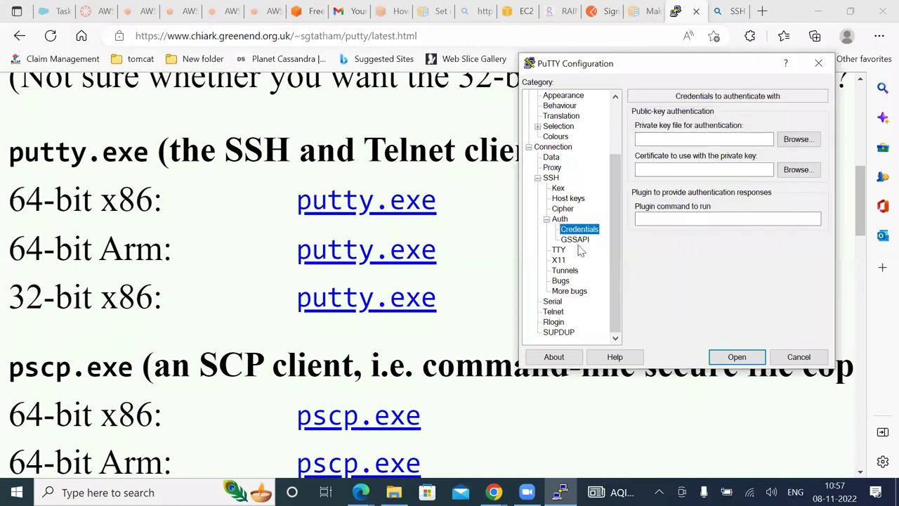
left_click(577, 243)
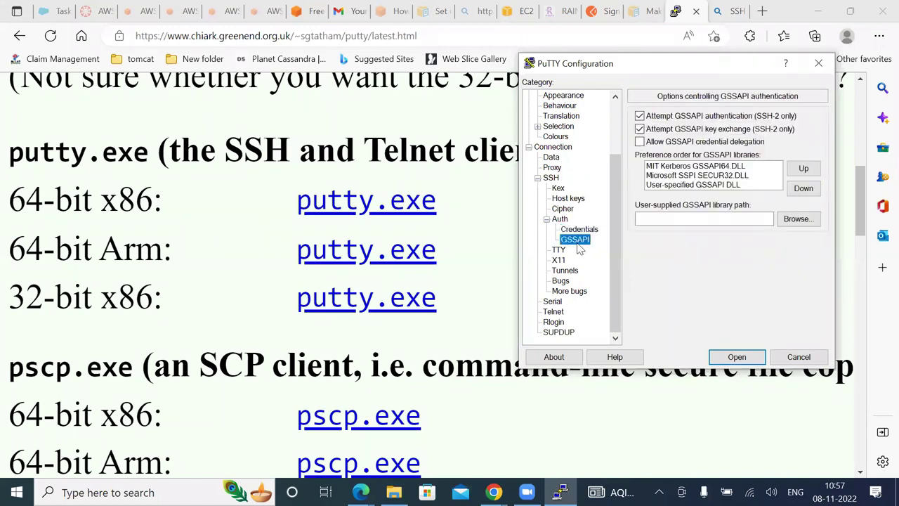
left_click(574, 230)
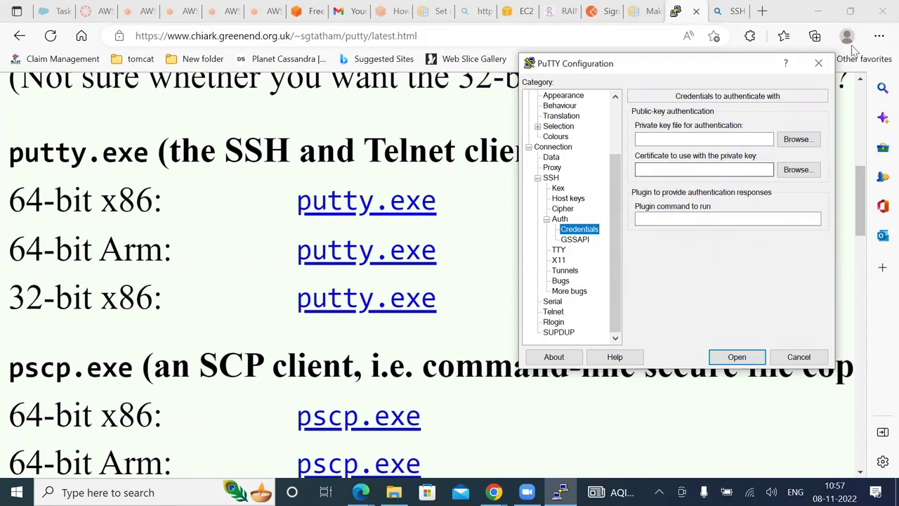
left_click(822, 67)
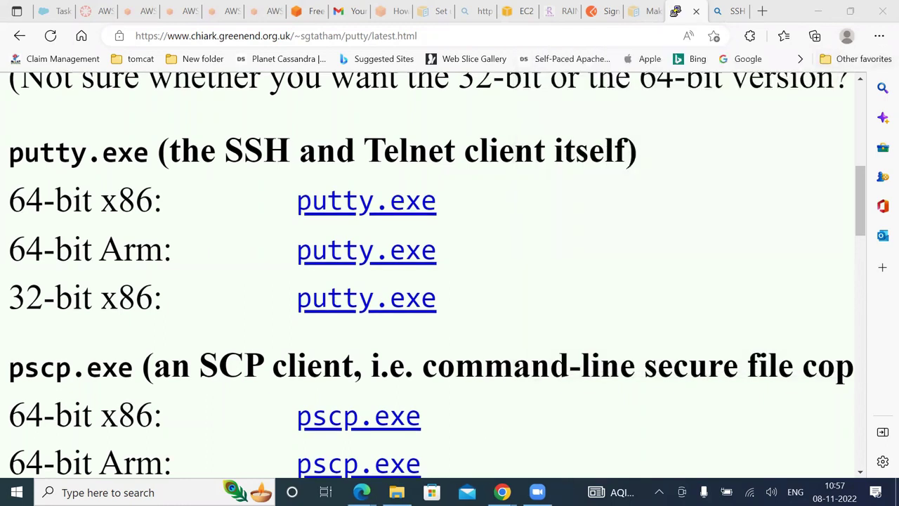
Rerun the putty search in the Downloads folder from search history
key("alt+Tab")
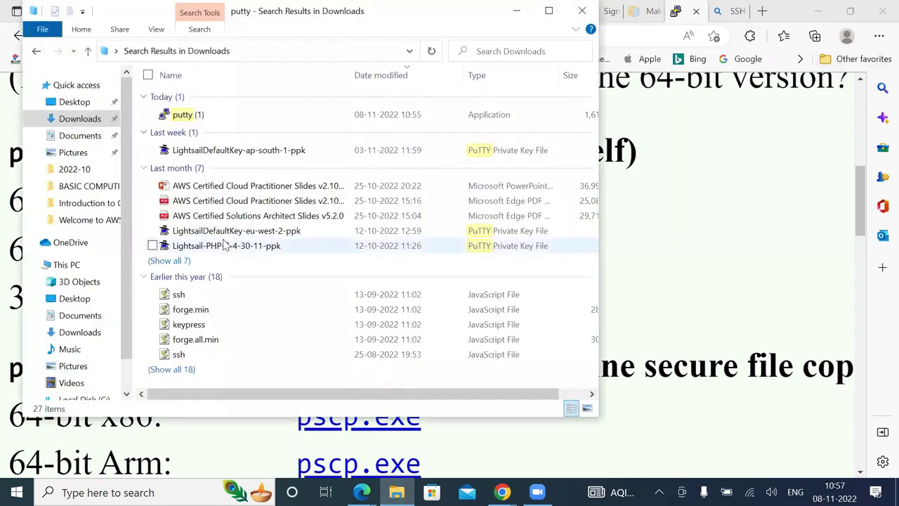
left_click(488, 51)
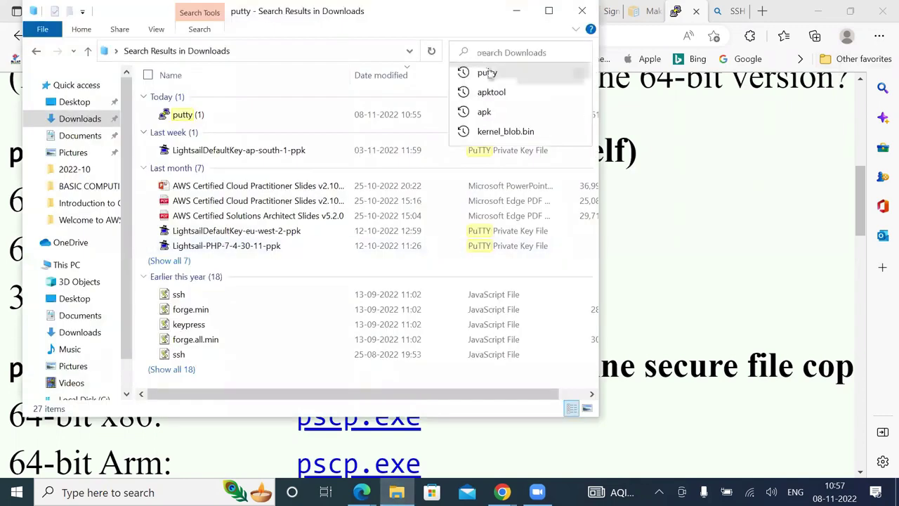
left_click(489, 73)
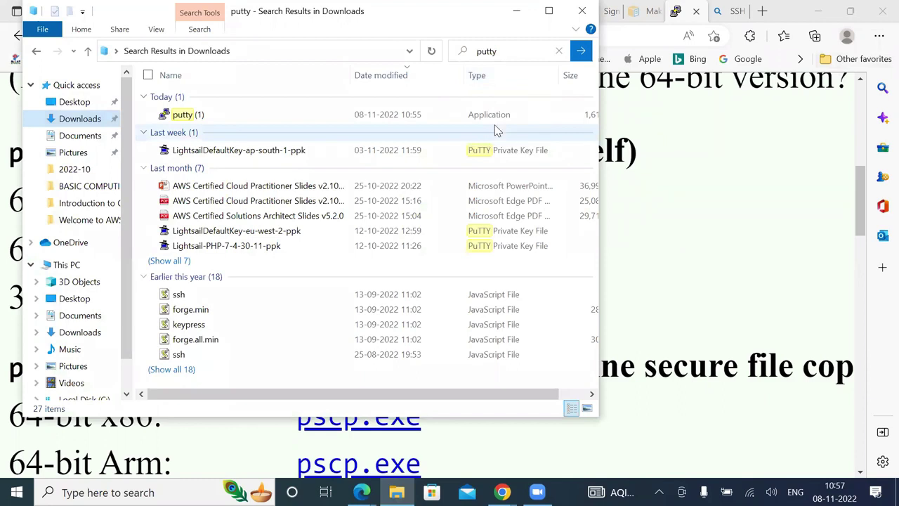
double_click(515, 53)
key("BackSpace")
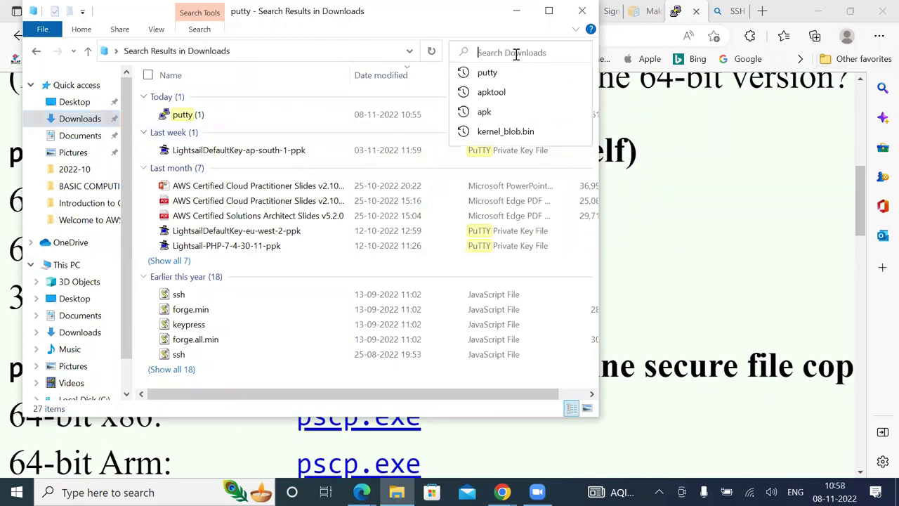
left_click(512, 74)
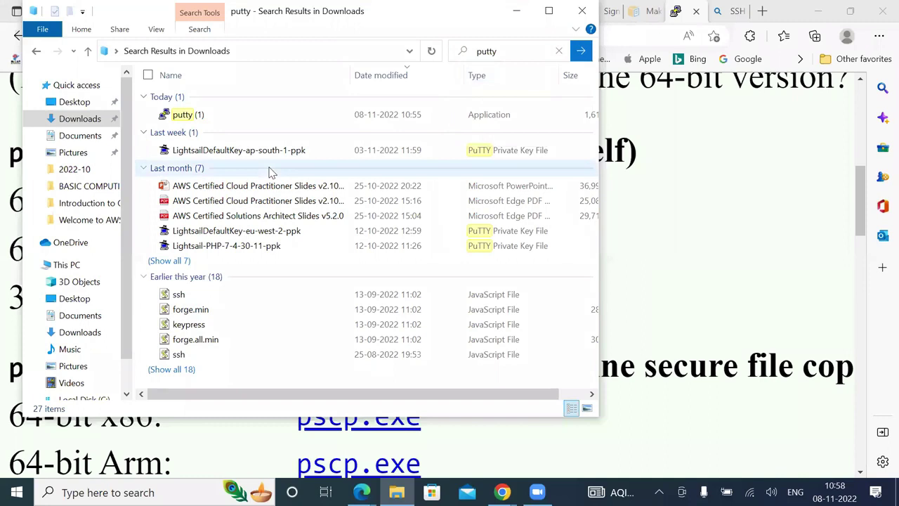
Permanently delete the putty (1) application with Shift+Delete
left_click(200, 119)
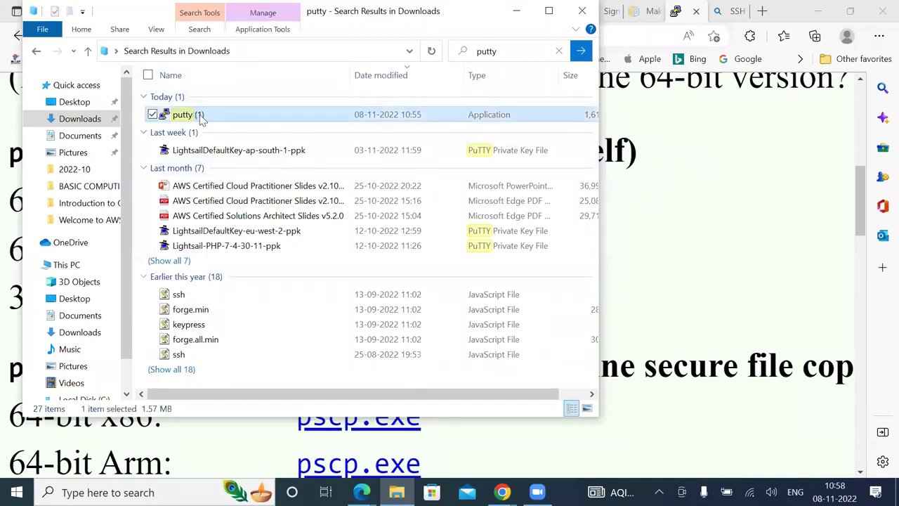
right_click(202, 119)
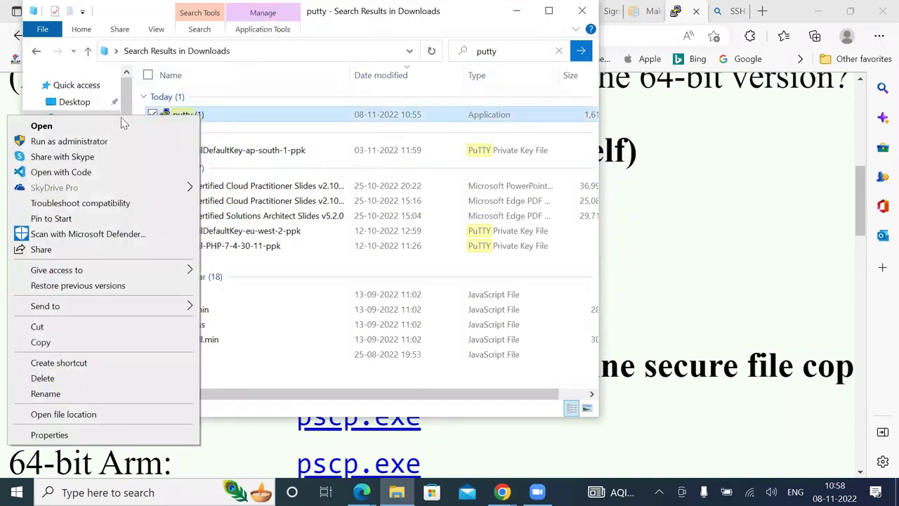
left_click(374, 123)
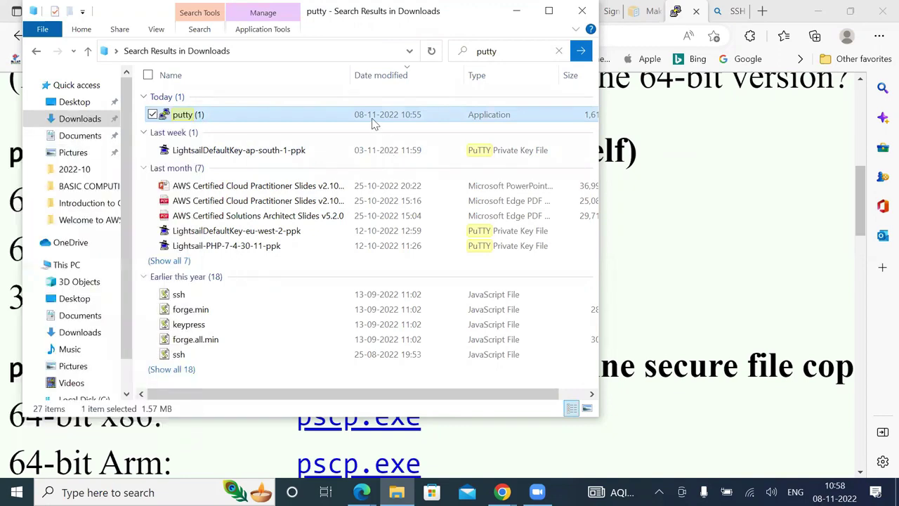
key("shift+Delete")
key("Return")
Refresh the putty search results, then minimize Explorer and switch to the EC2 page
left_click(482, 54)
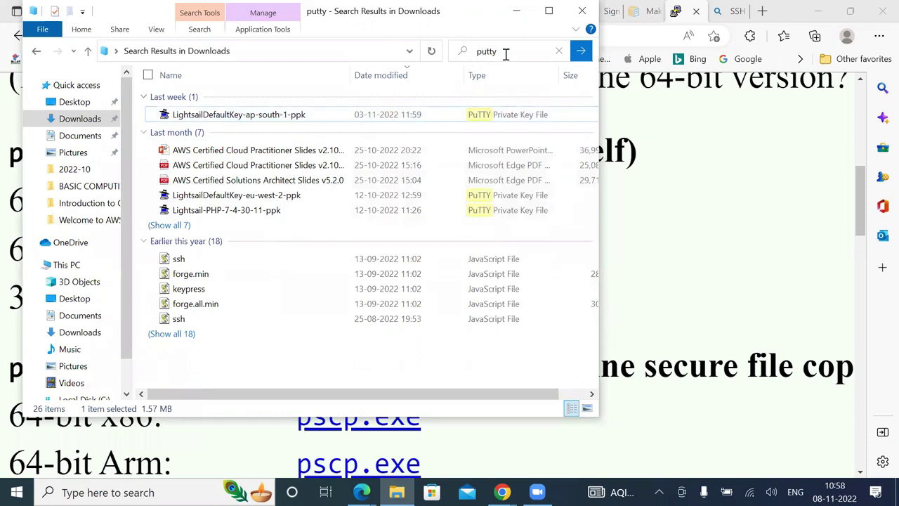
key("BackSpace")
left_click(497, 72)
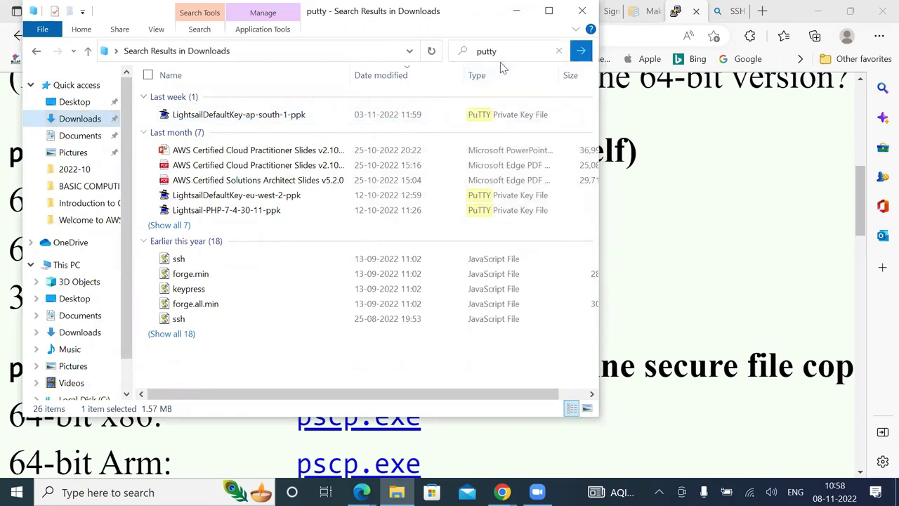
left_click(507, 53)
key("BackSpace")
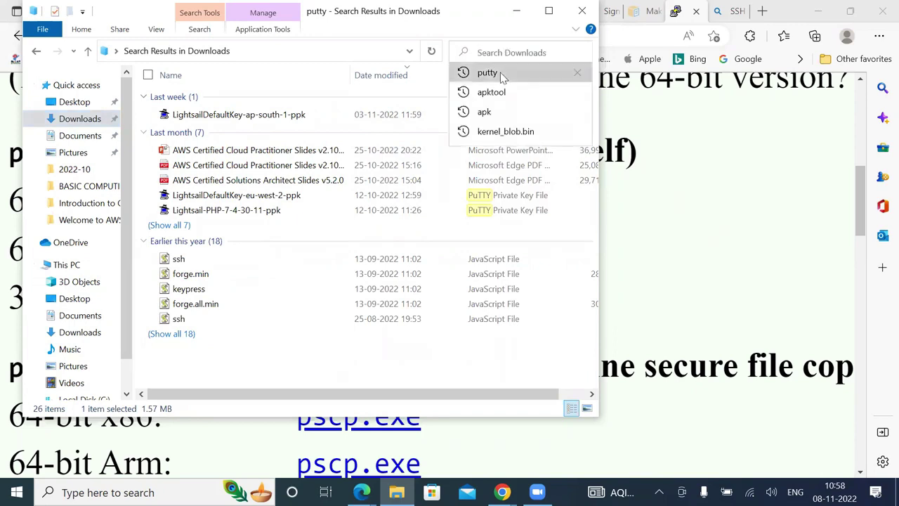
left_click(499, 74)
left_click(517, 11)
left_click(517, 13)
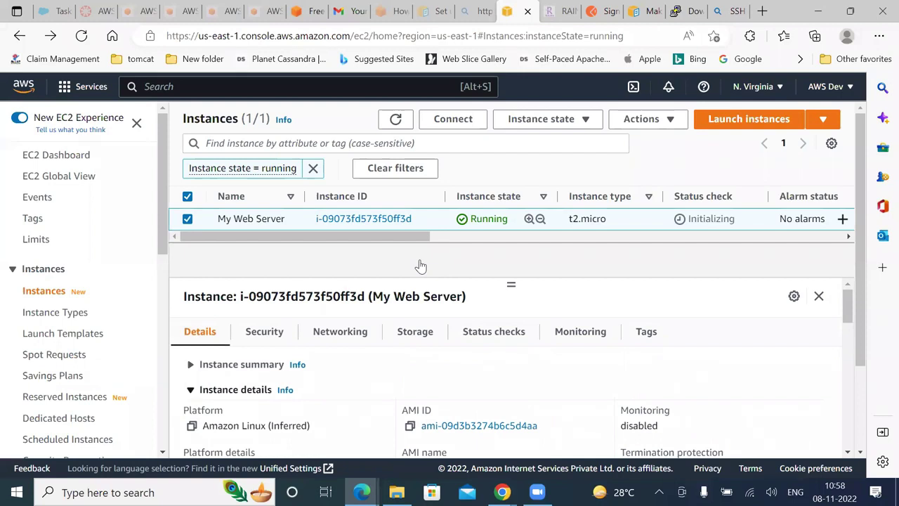
Read My Web Server's public IPv4 54.172.215.109, then return to the Downloads putty search
left_click(202, 366)
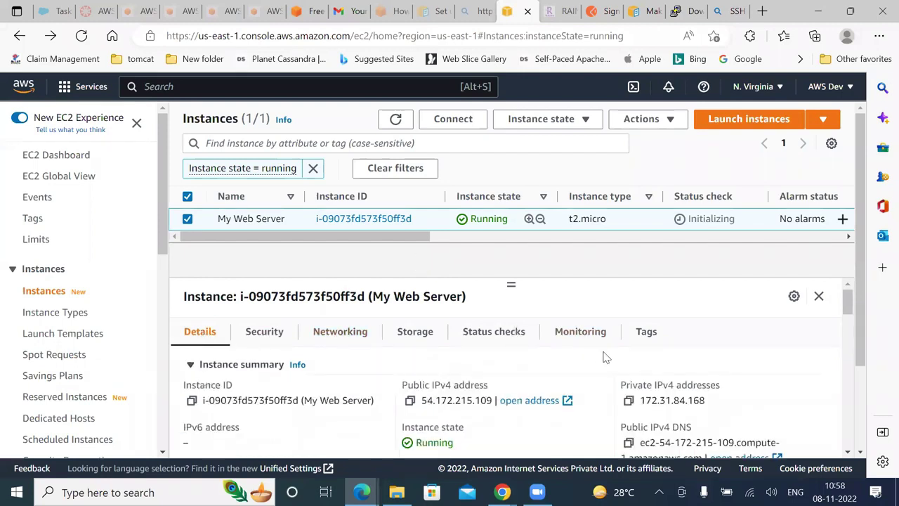
scroll(602, 357, "up", 4)
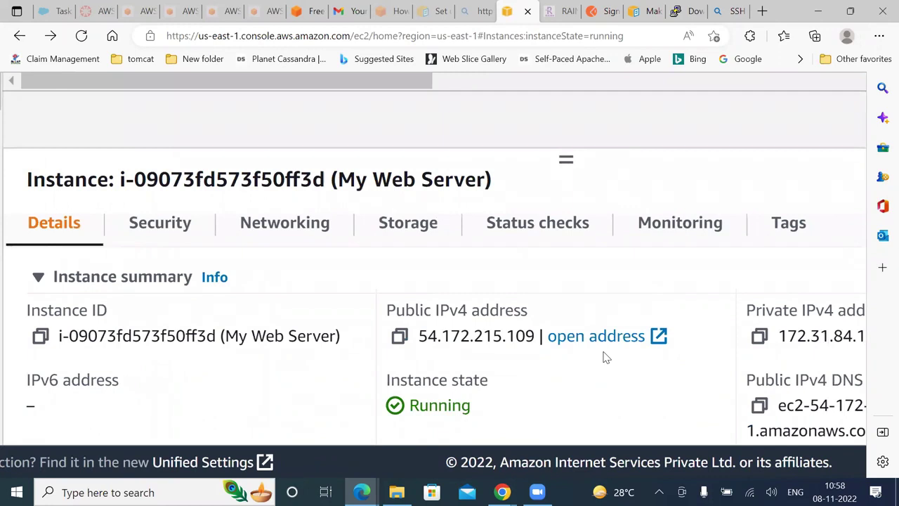
scroll(603, 357, "up", 2)
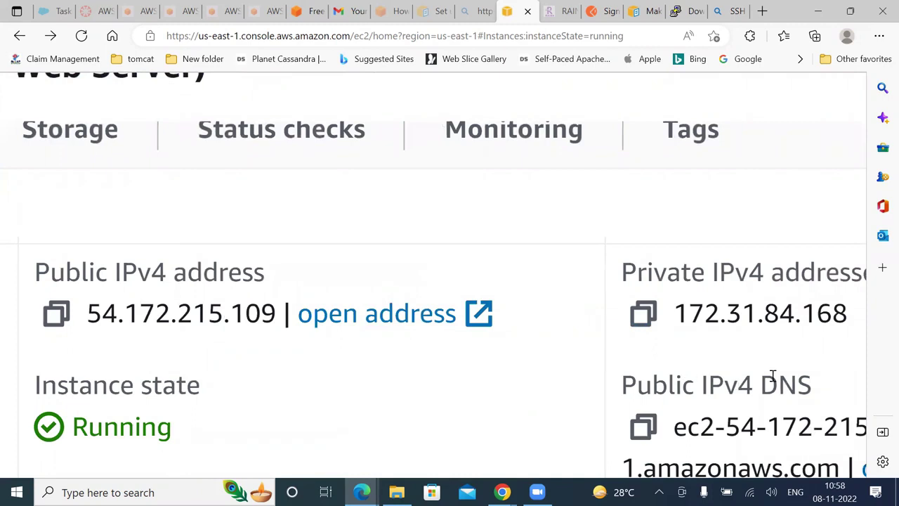
left_click(397, 492)
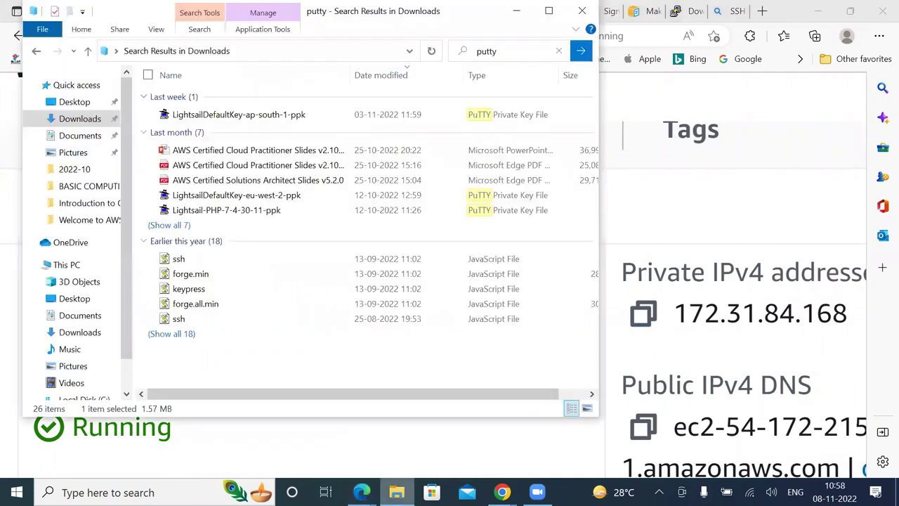
Search Downloads for 'putty' and launch putty.exe
left_click(540, 50)
type("putty")
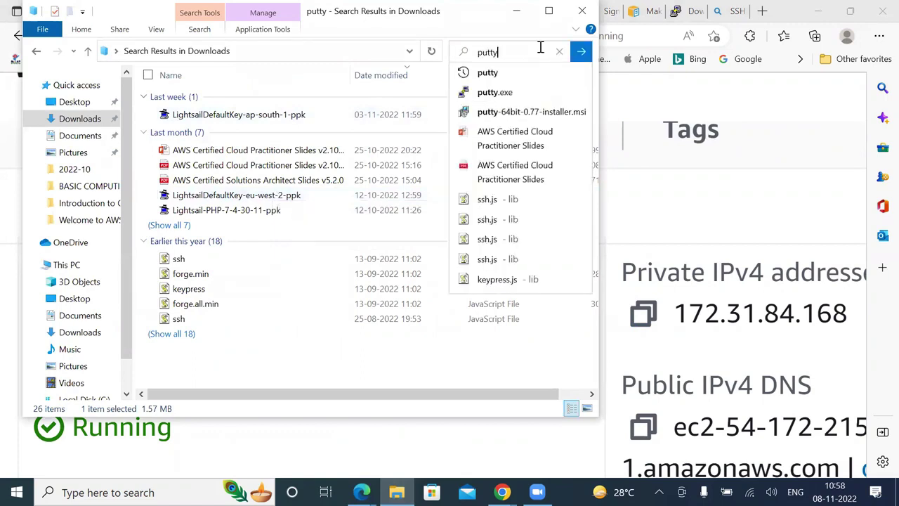
key("Down")
key("Down")
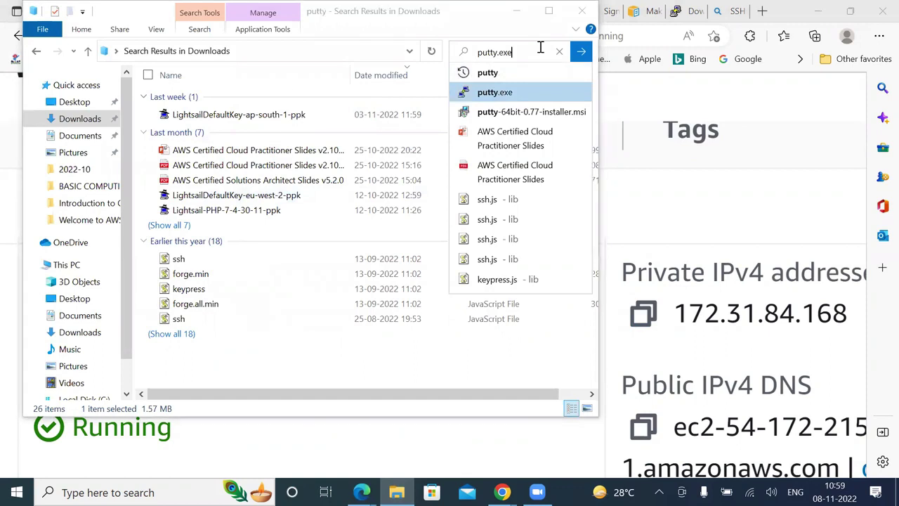
key("Return")
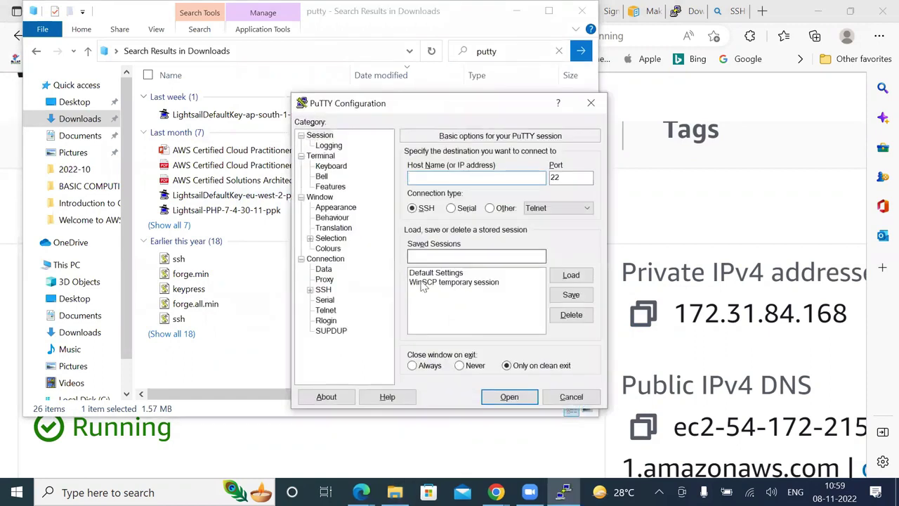
Navigate the Category tree to Connection > SSH > Auth and view its GSSAPI page
left_click(325, 270)
left_click(324, 289)
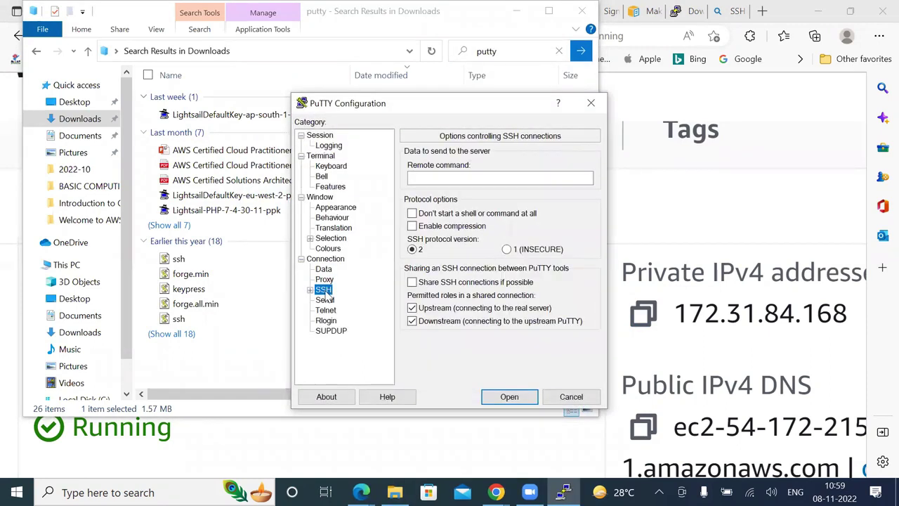
left_click(310, 290)
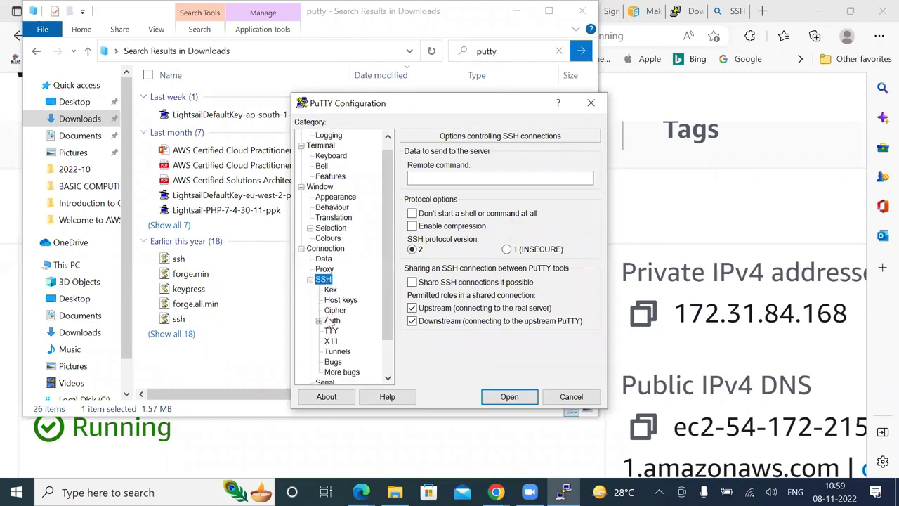
left_click(330, 321)
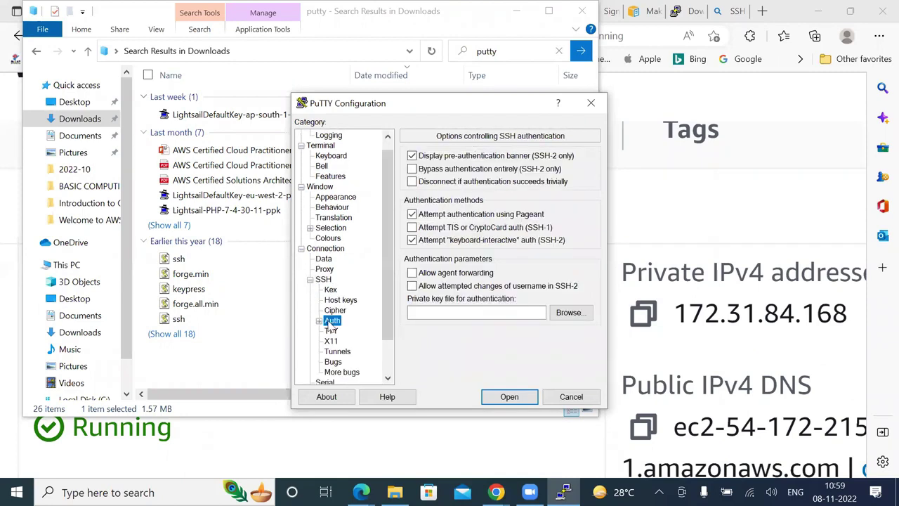
left_click(319, 321)
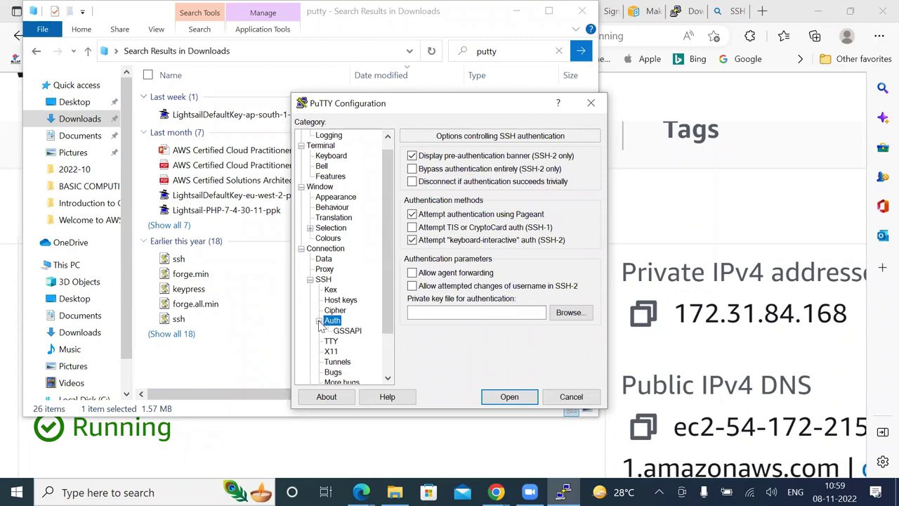
left_click(344, 331)
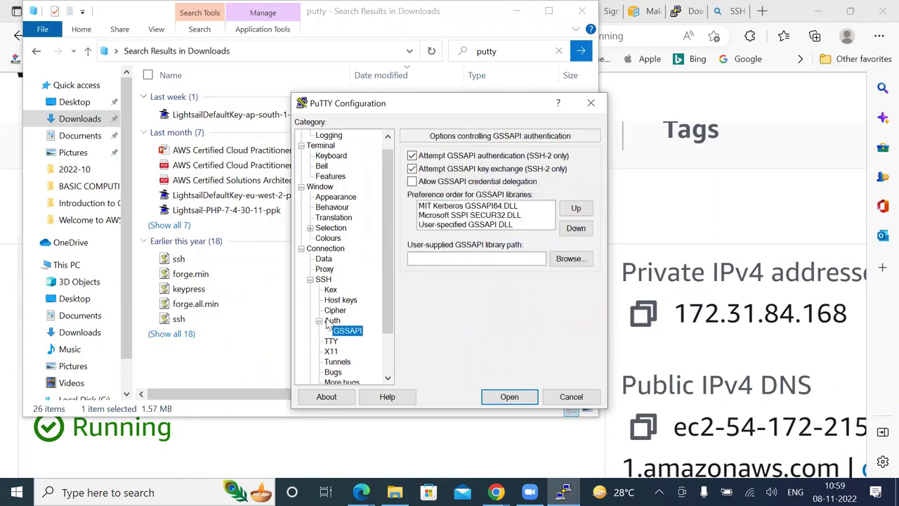
left_click(329, 322)
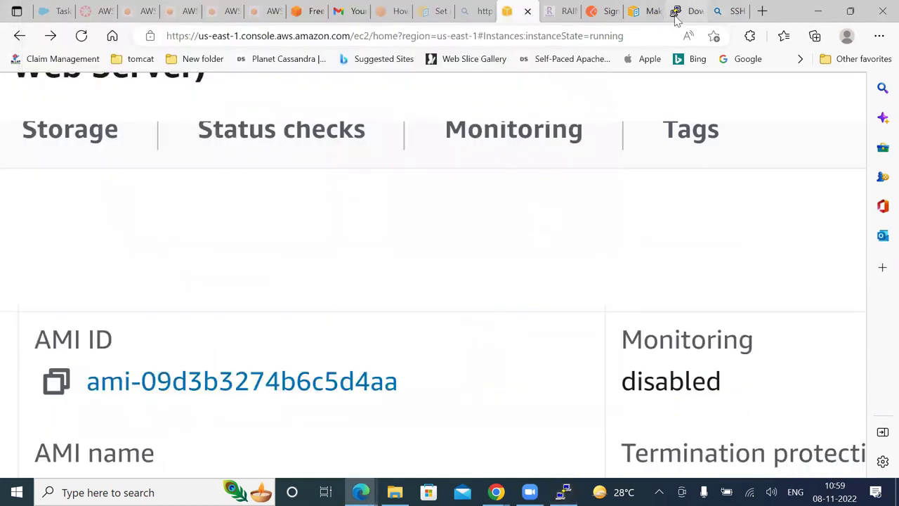
Download the 64-bit x86 putty.exe from the PuTTY page and run it
left_click(675, 13)
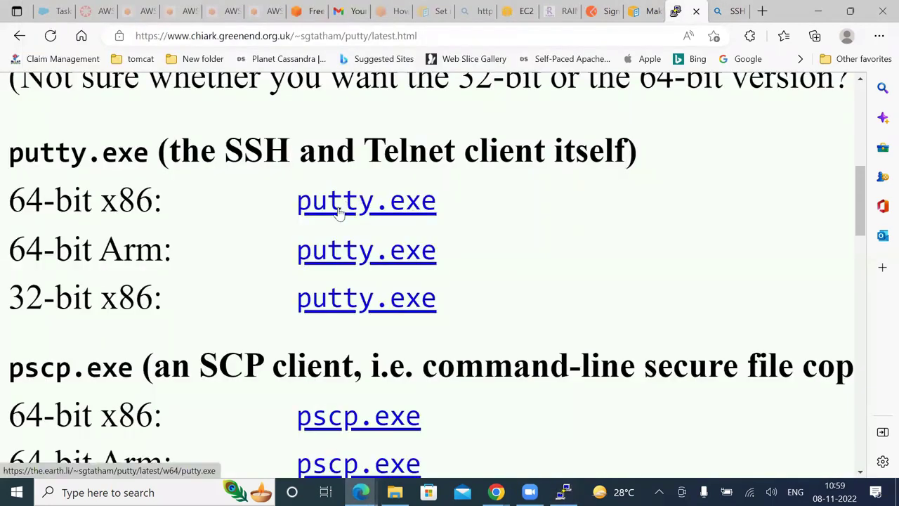
left_click(337, 210)
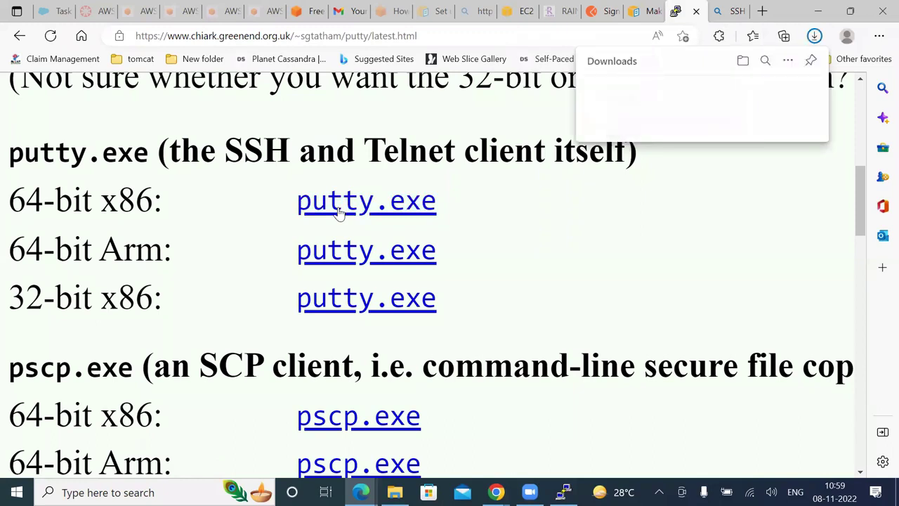
left_click(618, 100)
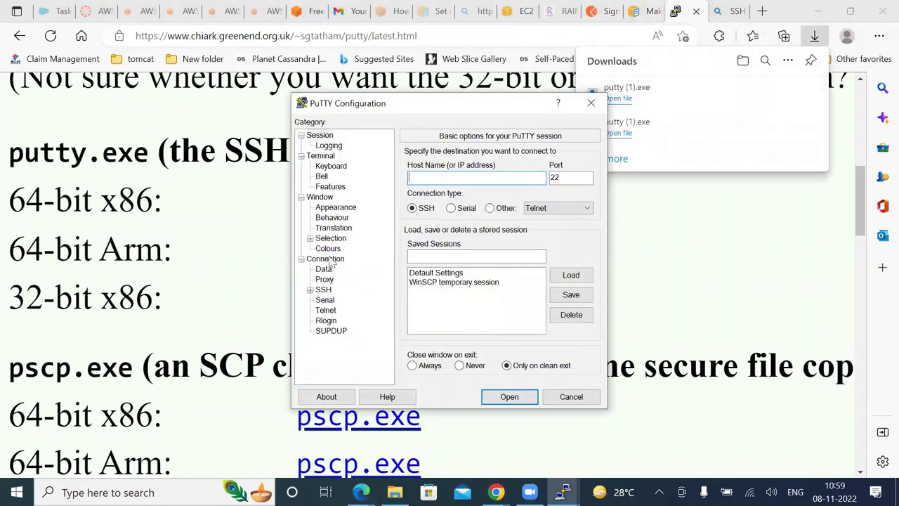
Browse to LightsailDefaultKey-ap-south-1-ppk as the Credentials private key, then cancel
left_click(310, 290)
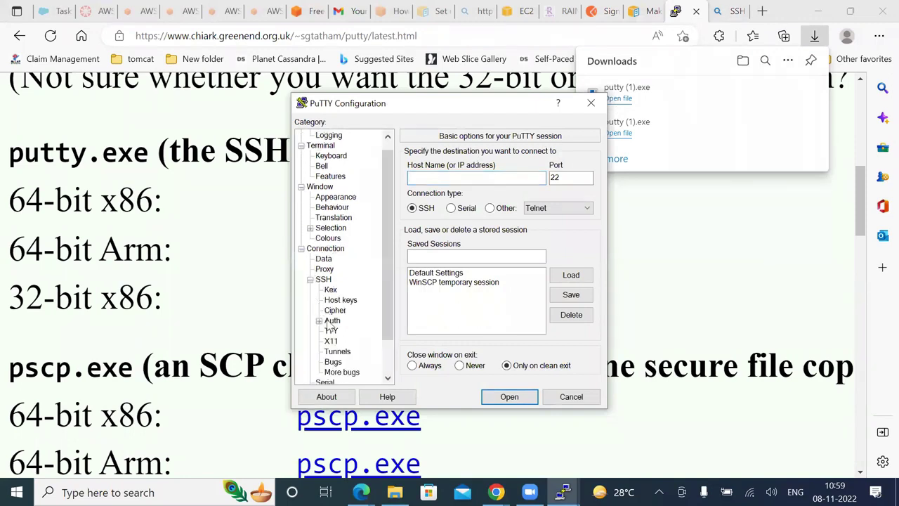
left_click(330, 321)
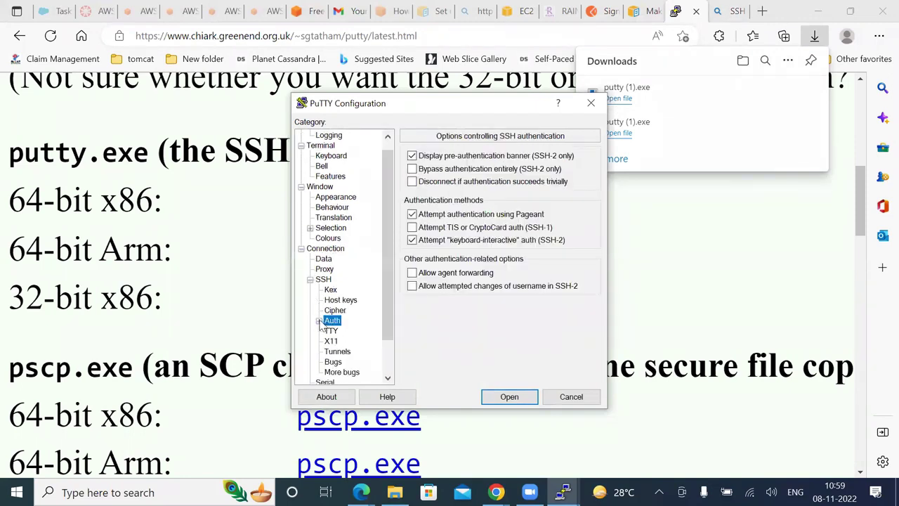
left_click(319, 321)
scroll(386, 379, "down", 2)
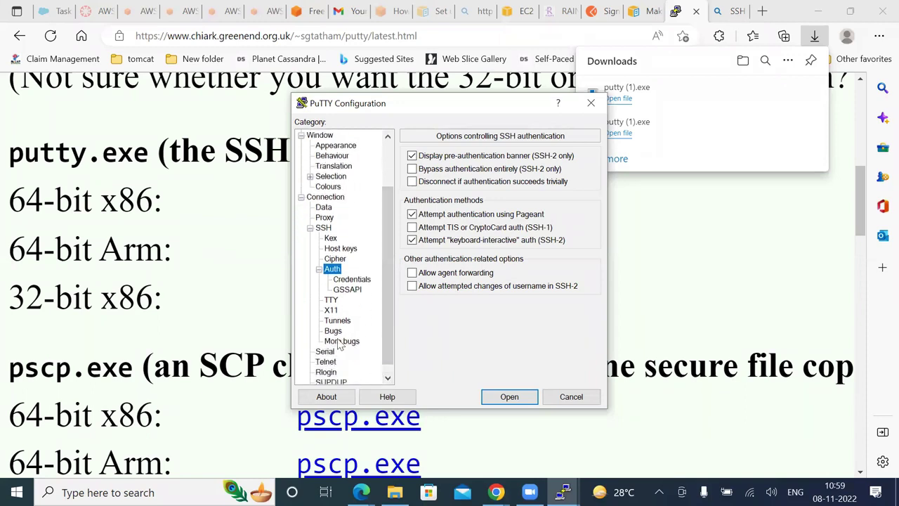
left_click(350, 280)
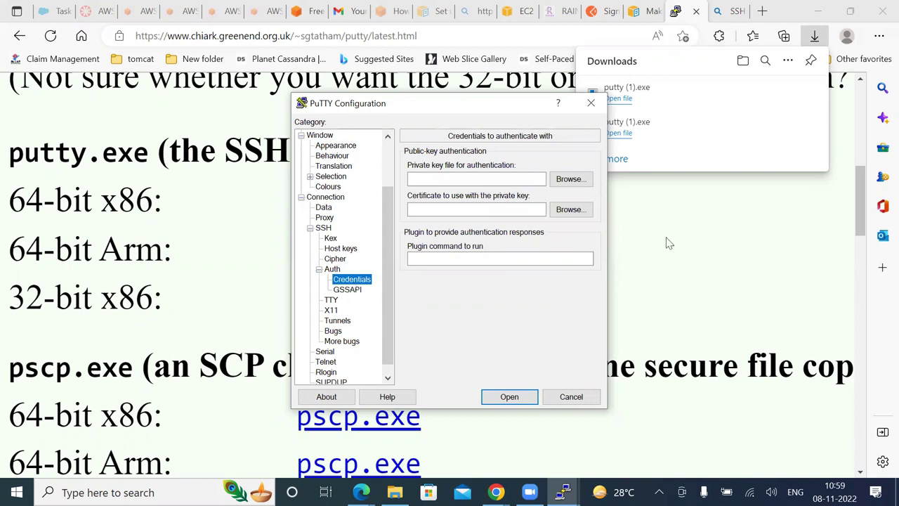
left_click(572, 181)
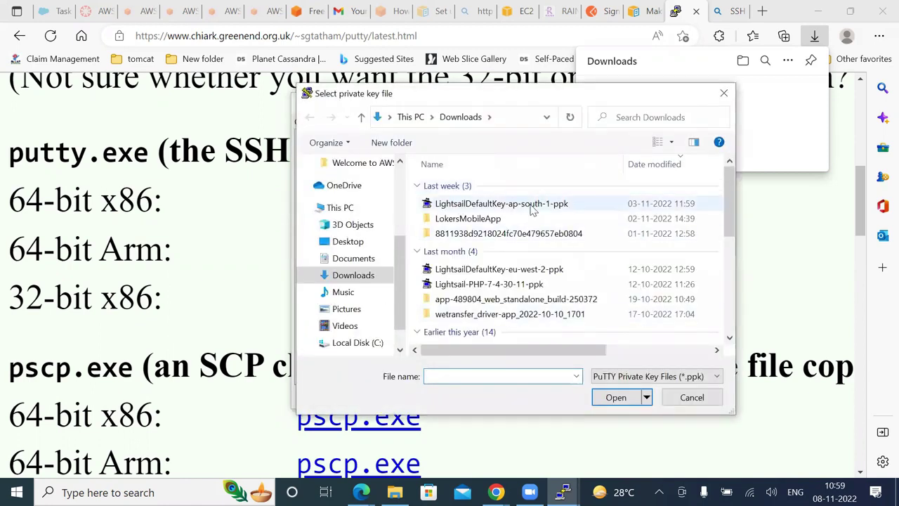
left_click(533, 205)
left_click(613, 398)
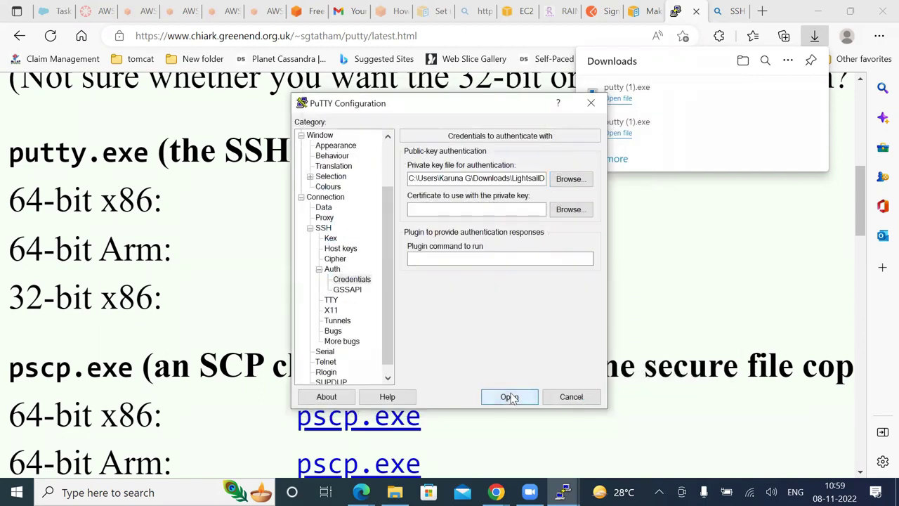
left_click(576, 397)
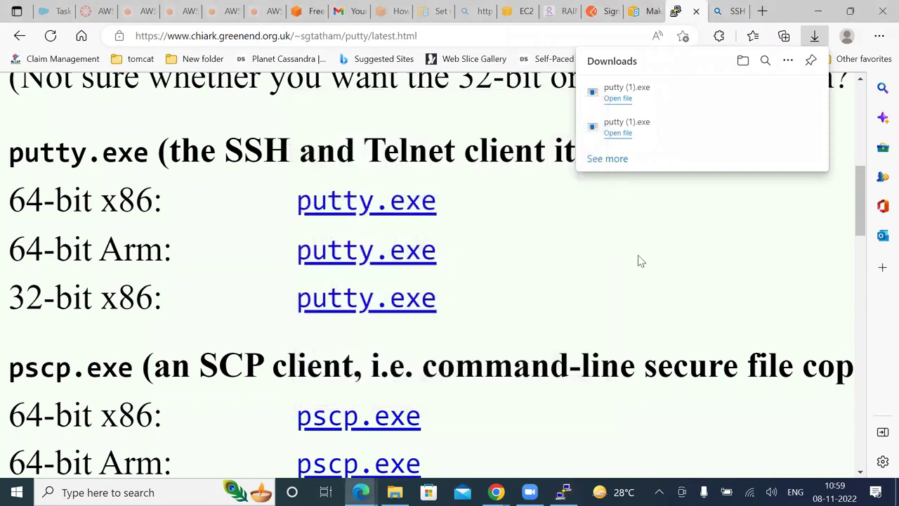
Relaunch PuTTY, paste host 54.172.215.109 and load the Default Settings session
left_click(618, 98)
type("54.172.215.109")
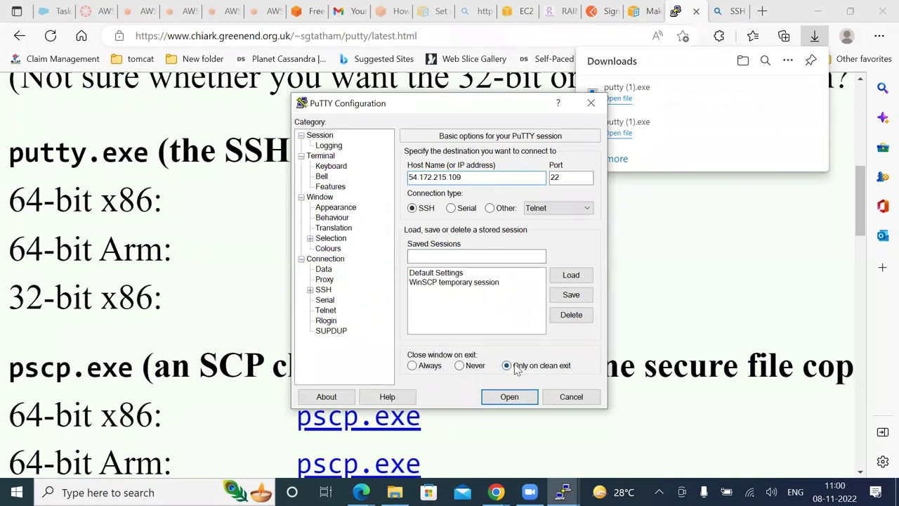
left_click(573, 277)
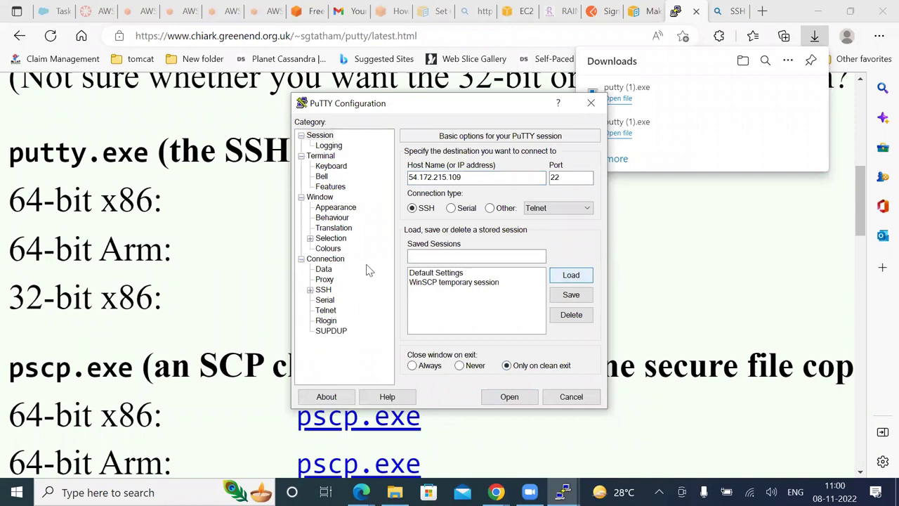
Set LightsailDefaultKey-ap-south-1-ppk as the Credentials private key and open the connection
left_click(310, 289)
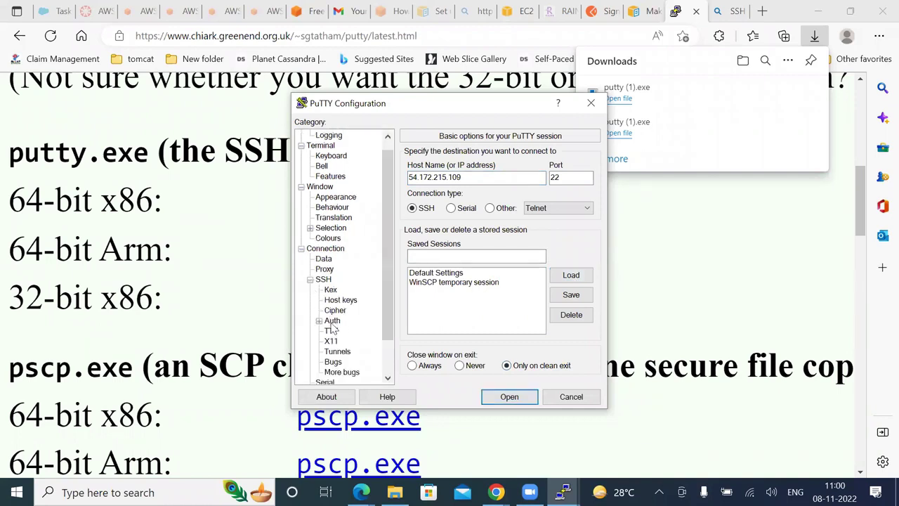
left_click(331, 321)
left_click(319, 322)
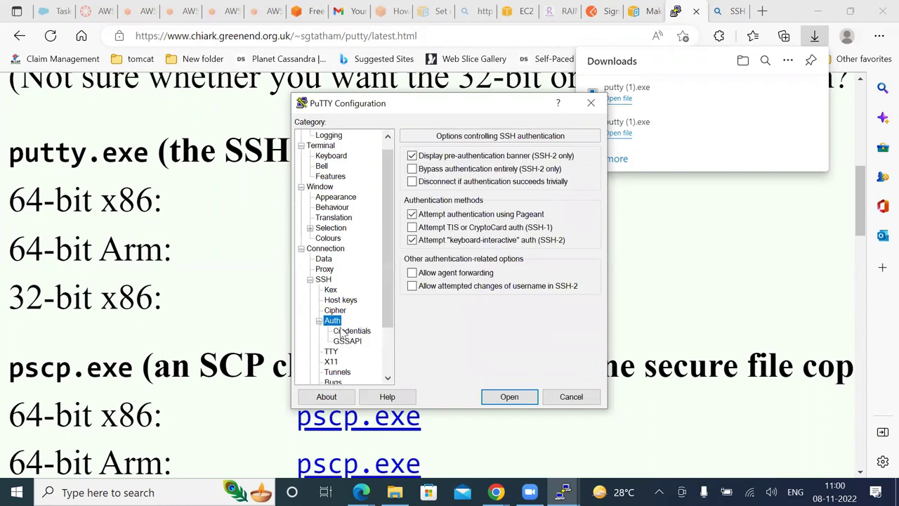
left_click(351, 331)
left_click(568, 180)
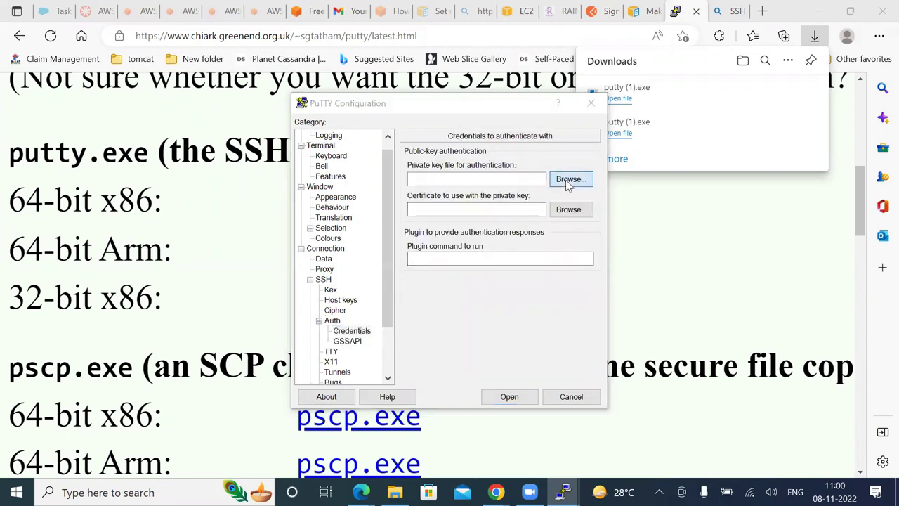
left_click(502, 203)
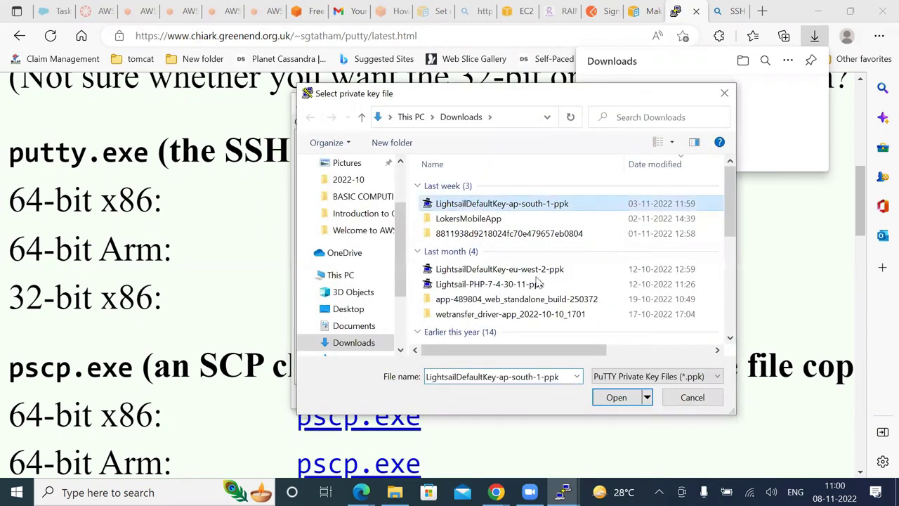
left_click(617, 398)
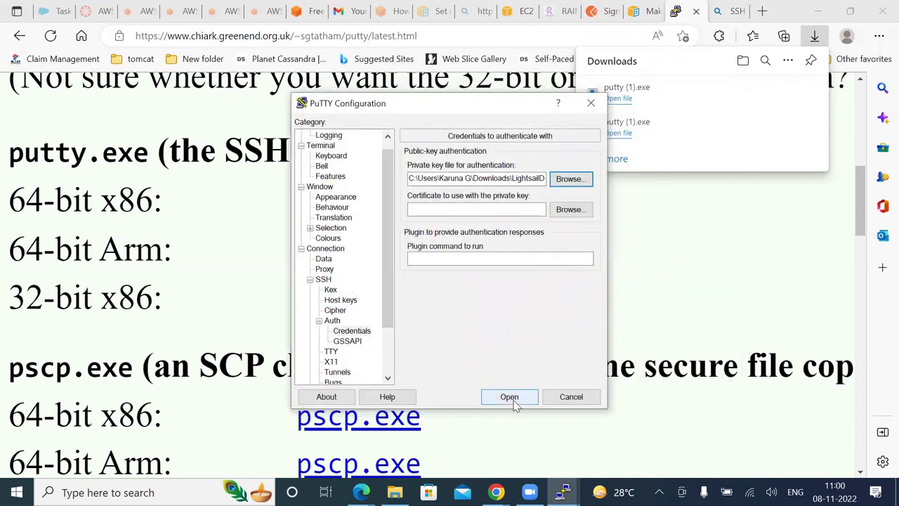
left_click(511, 398)
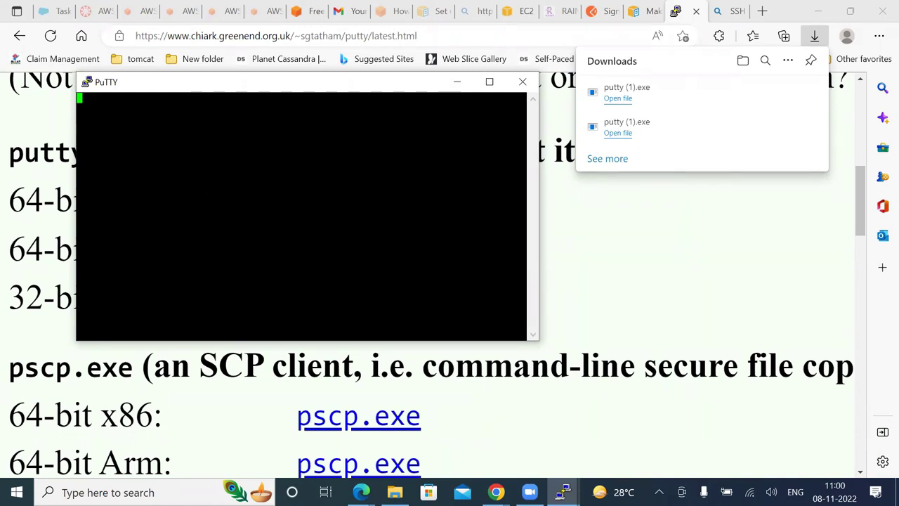
Scroll through My Web Server's instance details, then bring up PuTTY's 'Connection timed out' error
left_click(641, 14)
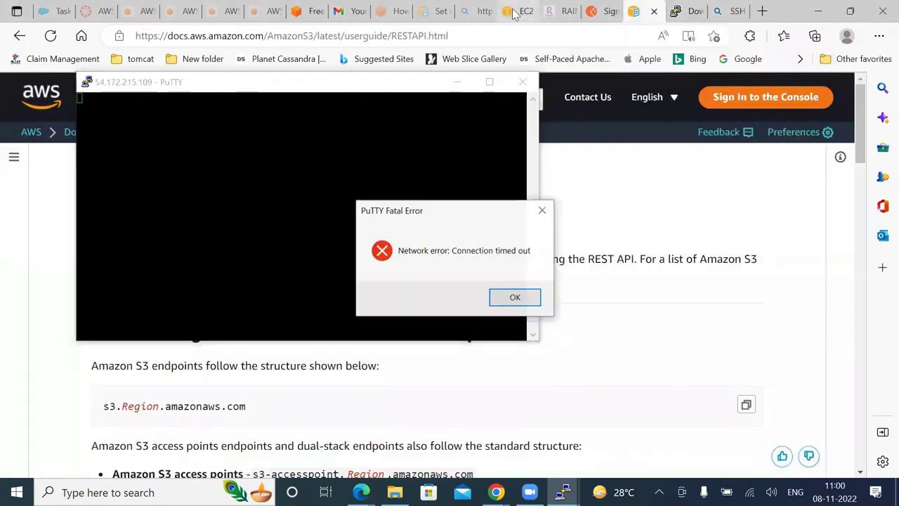
left_click(518, 12)
scroll(466, 269, "down", 5)
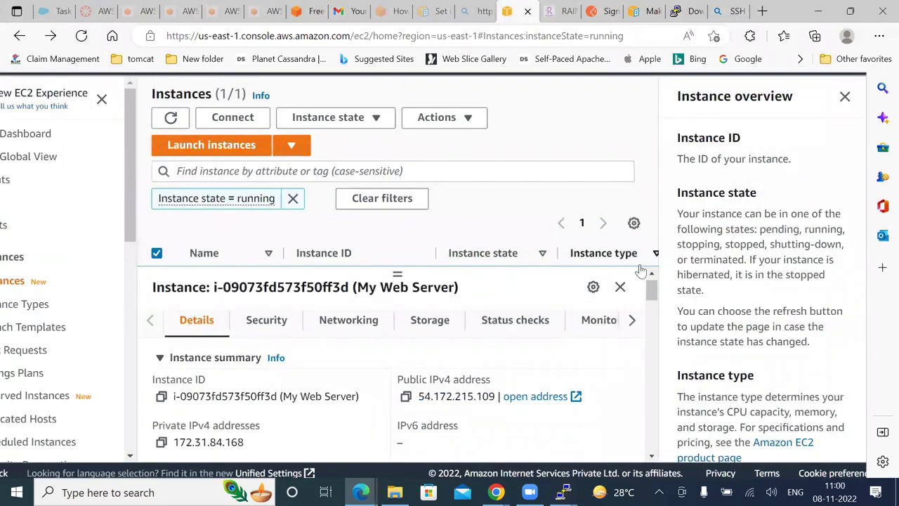
left_click_drag(651, 291, 671, 384)
scroll(644, 416, "down", 1)
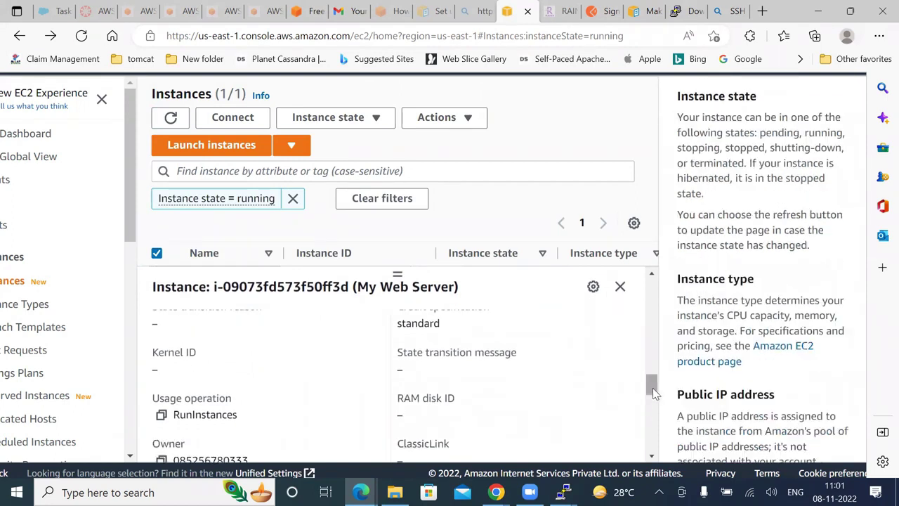
scroll(653, 397, "down", 1)
left_click_drag(653, 397, 654, 435)
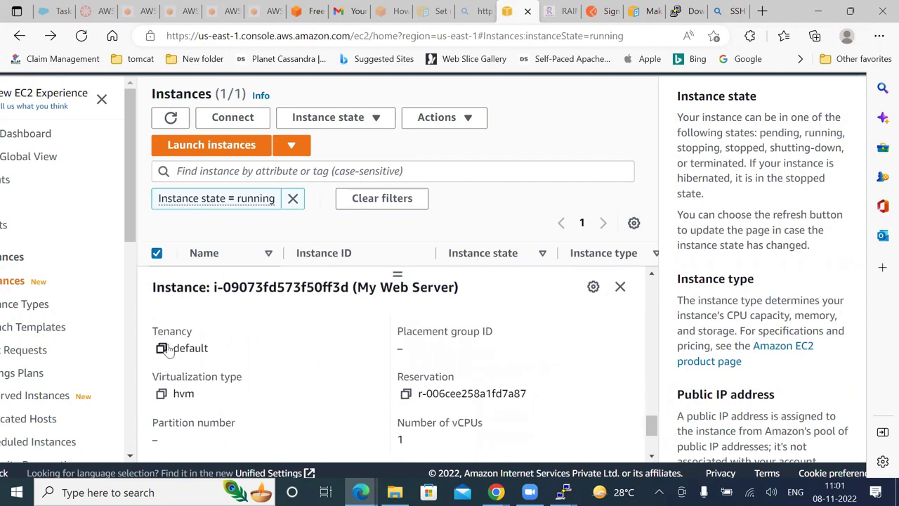
left_click_drag(652, 426, 653, 453)
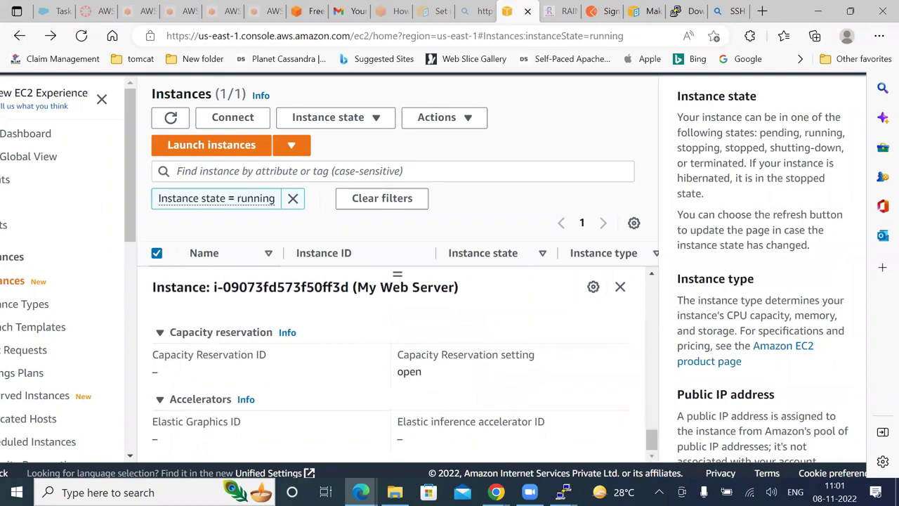
left_click(497, 428)
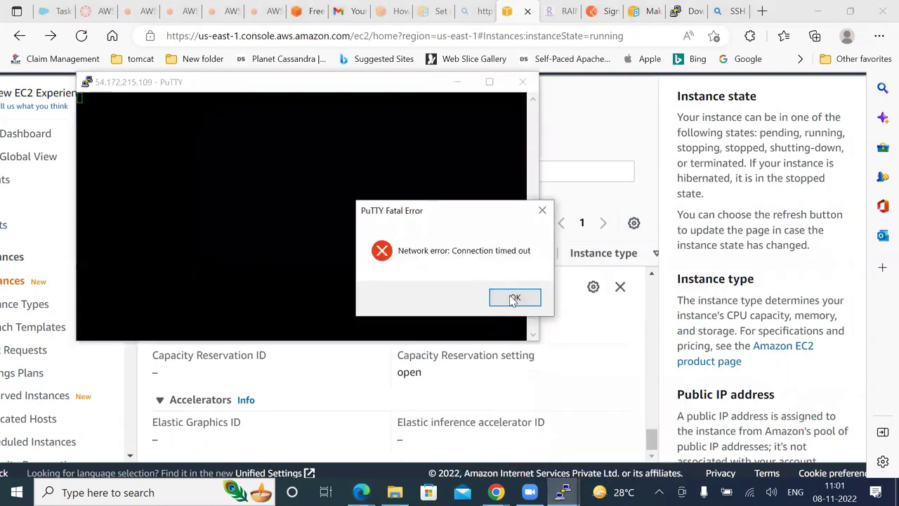
Dismiss the timeout error, launch putty (1) from Downloads and paste host 54.172.215.109
key("Return")
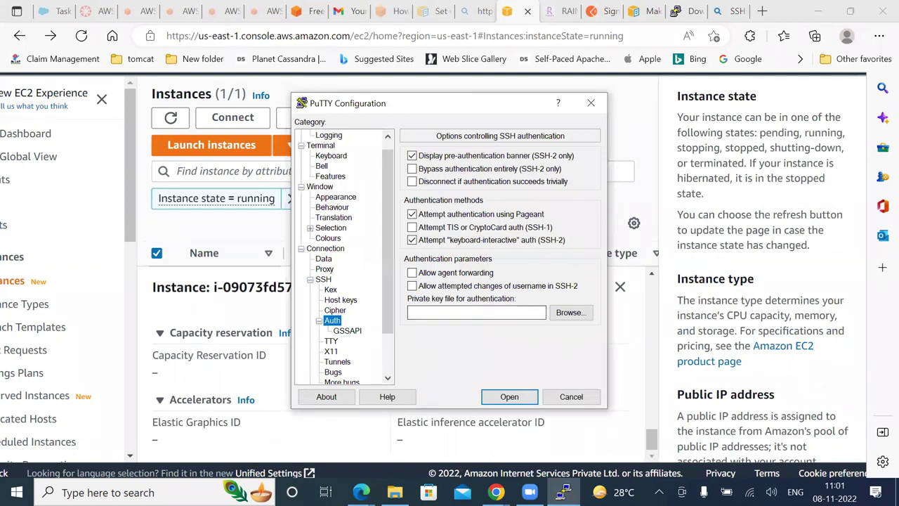
left_click(394, 492)
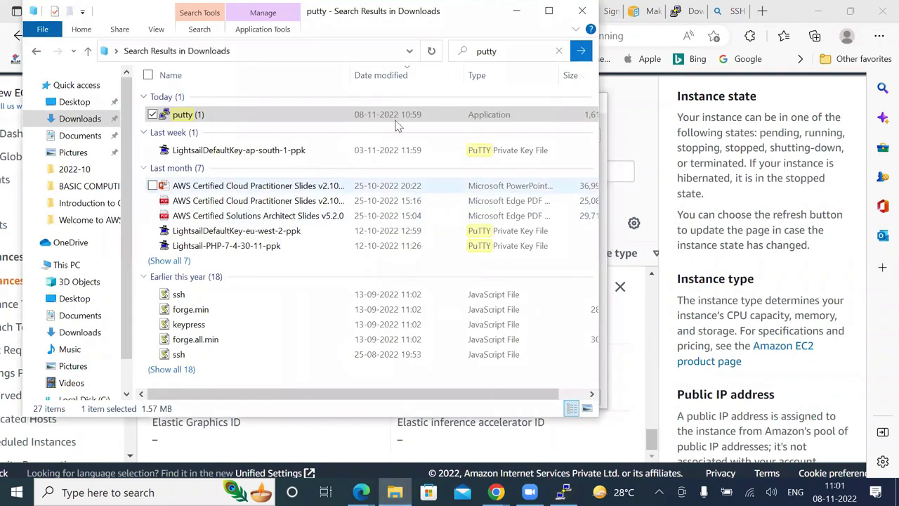
double_click(179, 114)
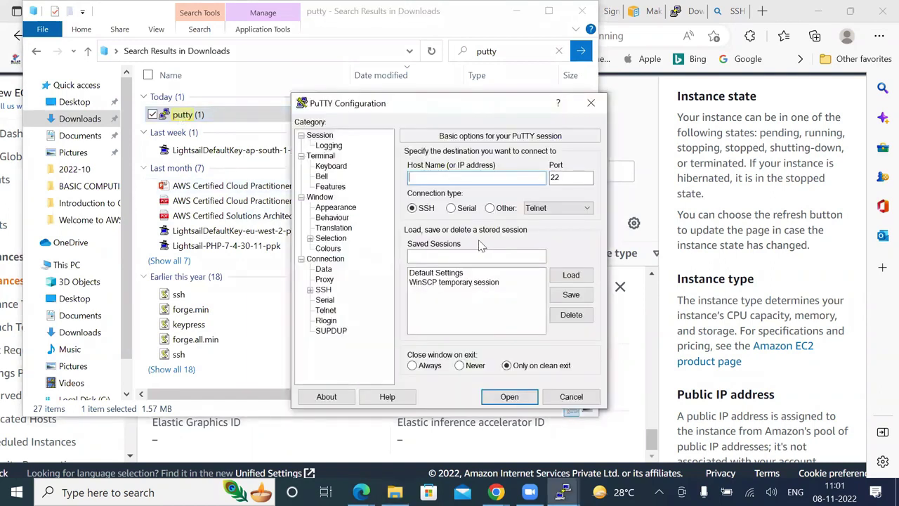
type("54.172.215.109")
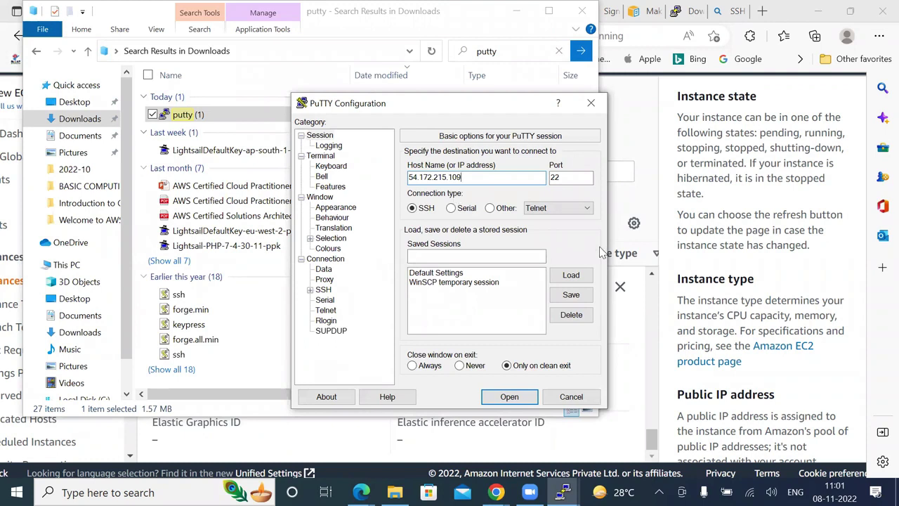
Pick LightsailDefaultKey-ap-south-1-ppk as the Credentials key, open the session, then return to the browser
left_click(322, 290)
left_click(309, 289)
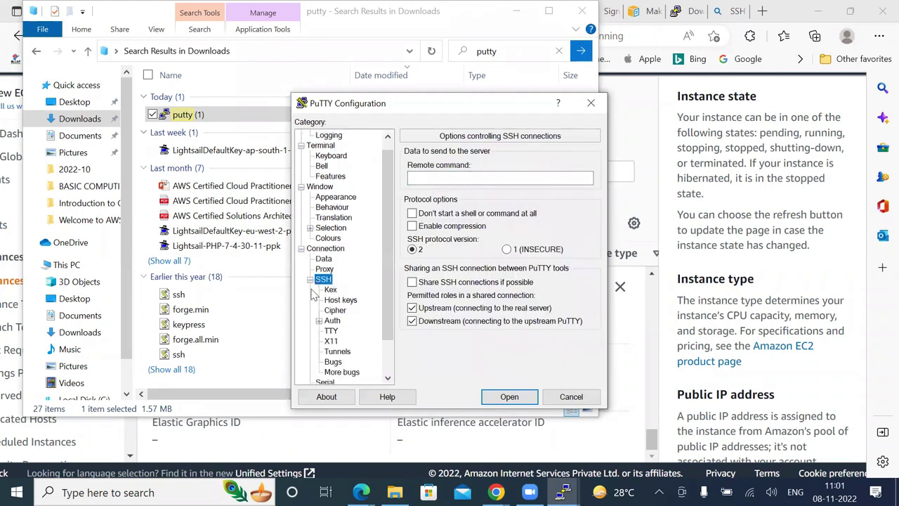
left_click(329, 321)
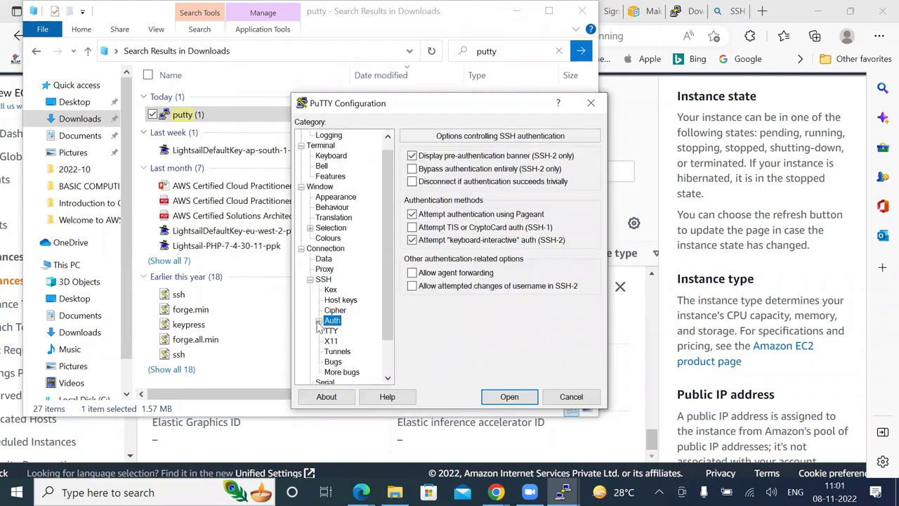
left_click(318, 321)
left_click(348, 330)
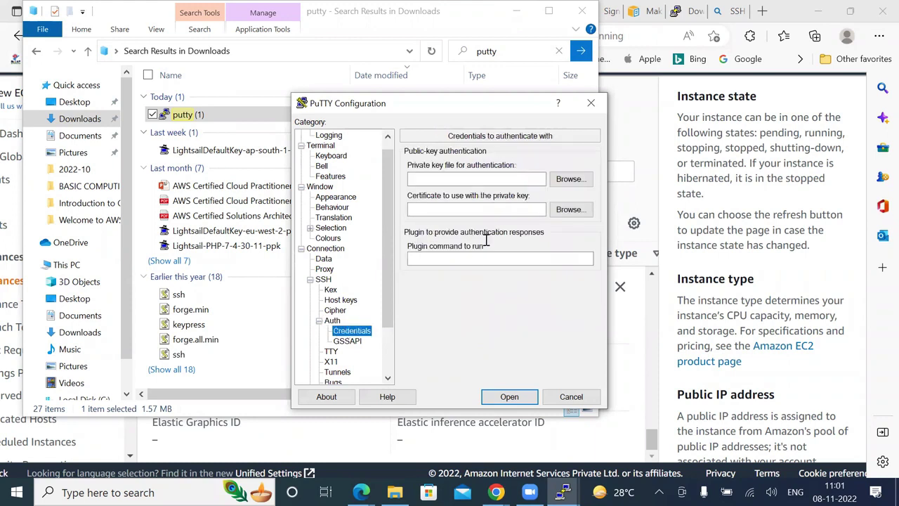
left_click(571, 209)
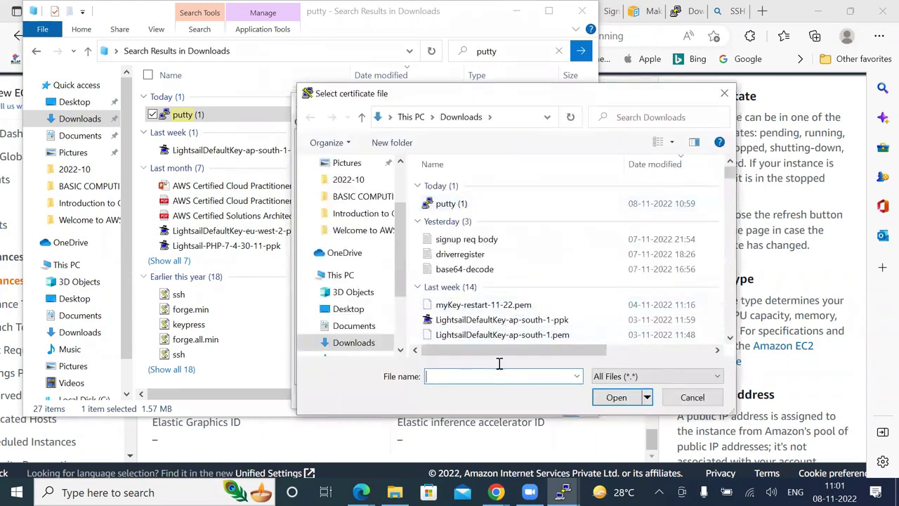
left_click(482, 306)
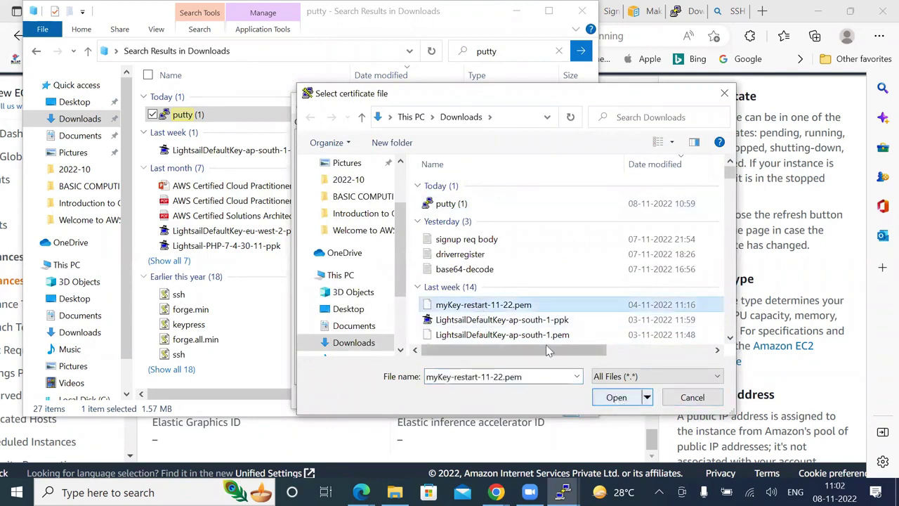
left_click(528, 320)
left_click(616, 398)
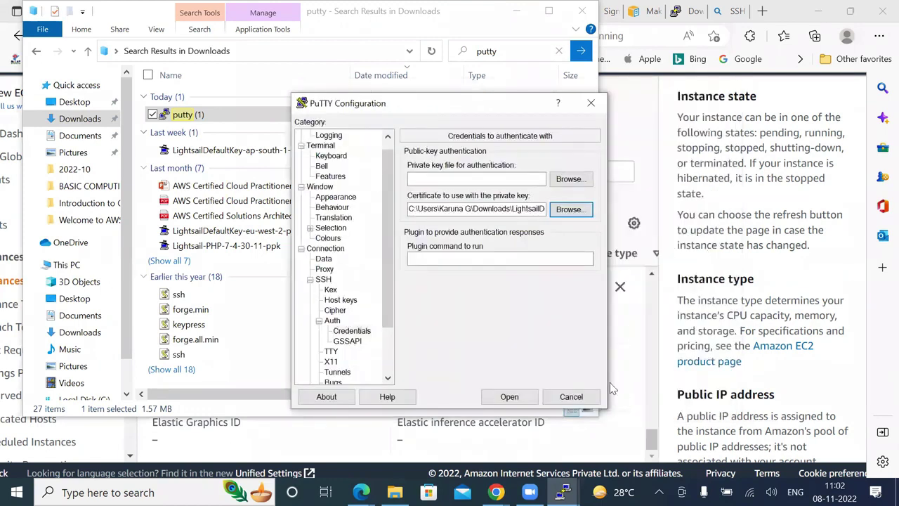
left_click(509, 396)
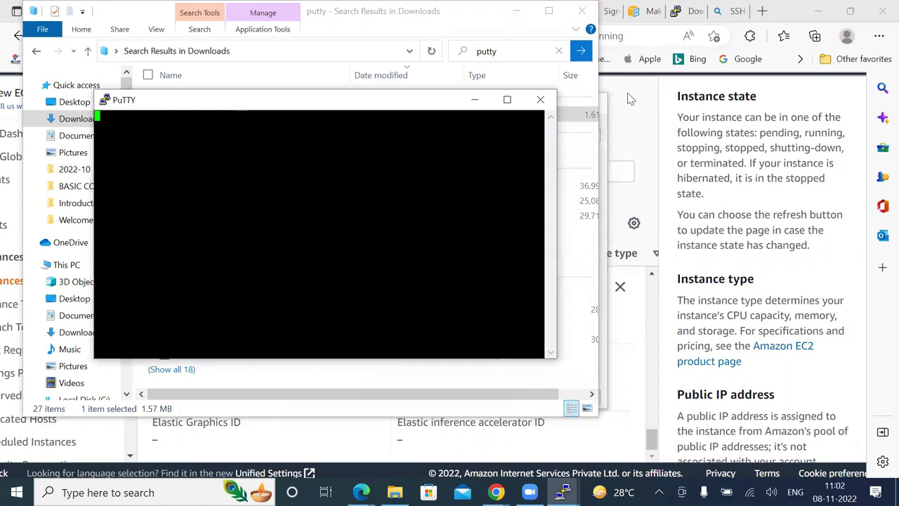
left_click(689, 7)
left_click(688, 8)
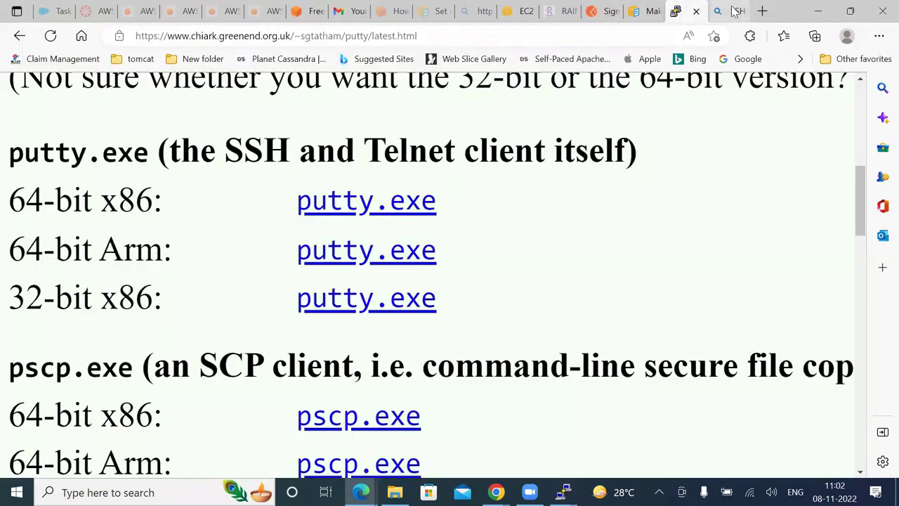
Open google.com in a new tab and run a mistyped 'pemgem' search
left_click(764, 12)
type("go")
key("Return")
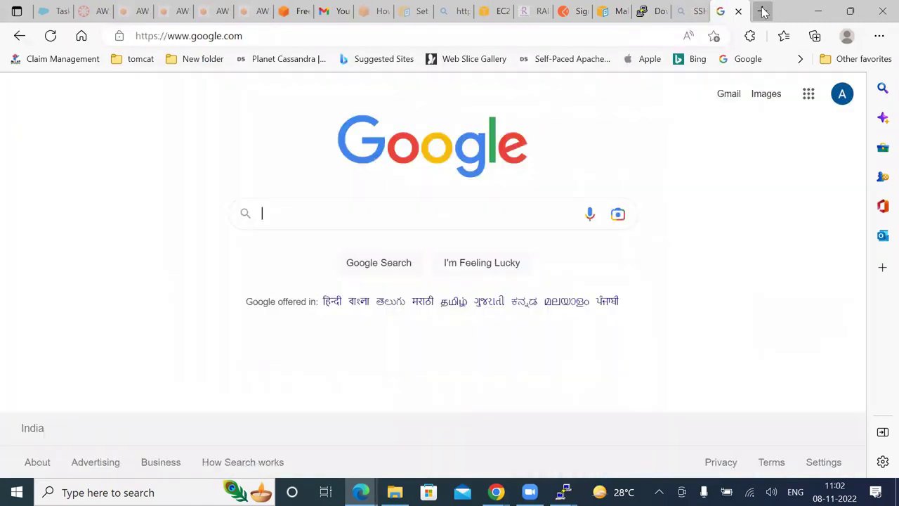
type("pem")
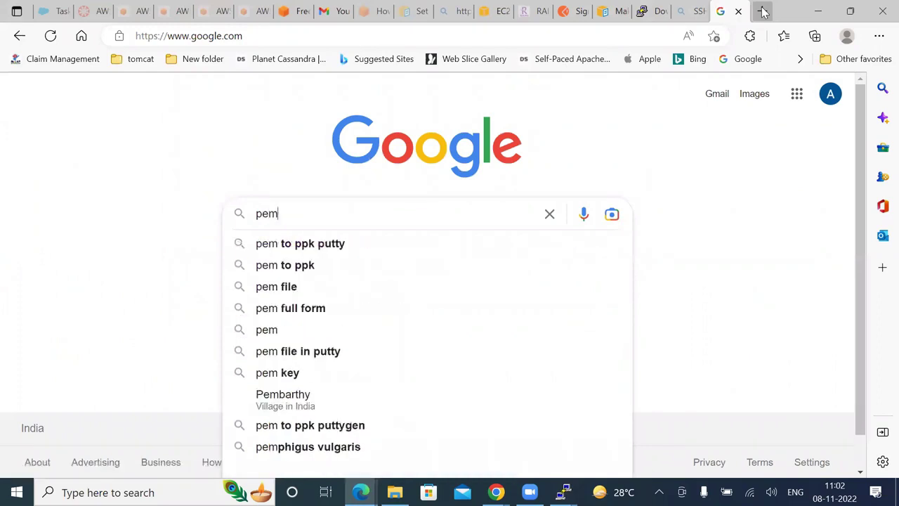
type("gem")
key("Return")
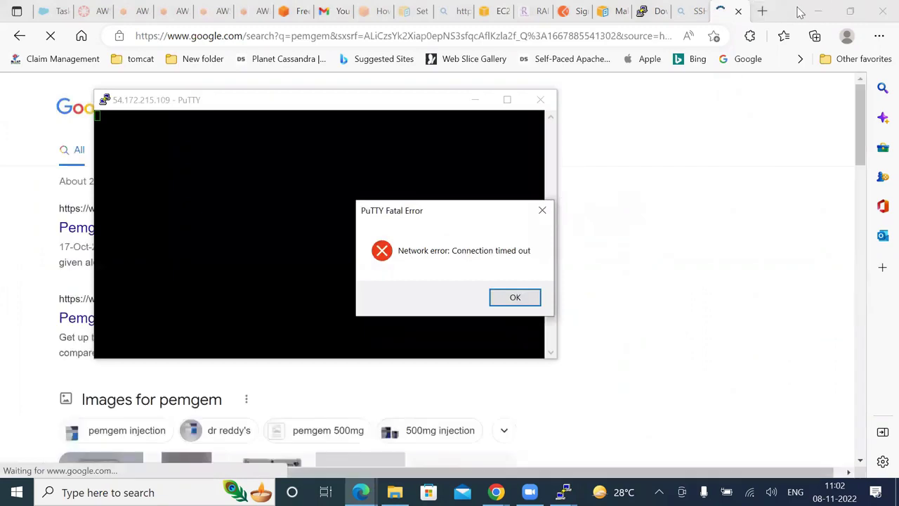
Dismiss the PuTTY timeout error, move PuTTY aside, and search 'pem to ppk' instead
left_click(515, 297)
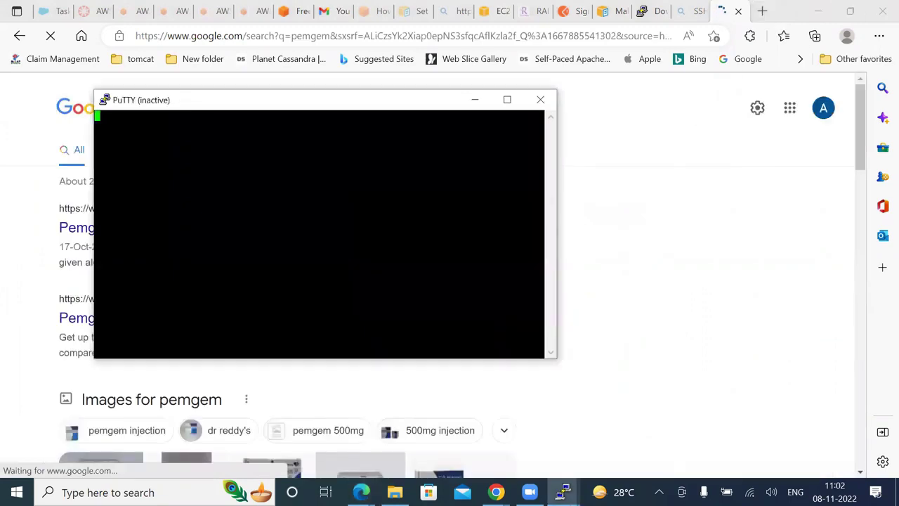
left_click(474, 105)
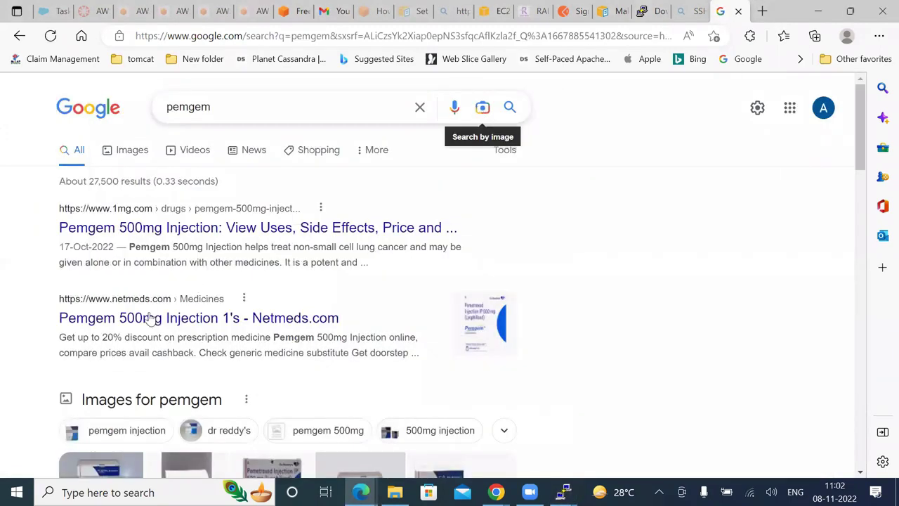
left_click(257, 112)
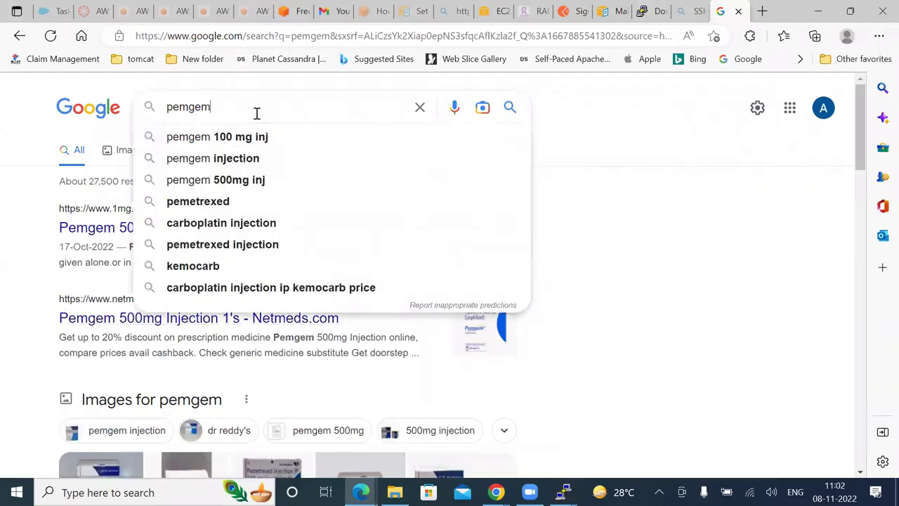
key("BackSpace")
key("BackSpace")
key("BackSpace")
key("BackSpace")
key("BackSpace")
key("BackSpace")
type("p")
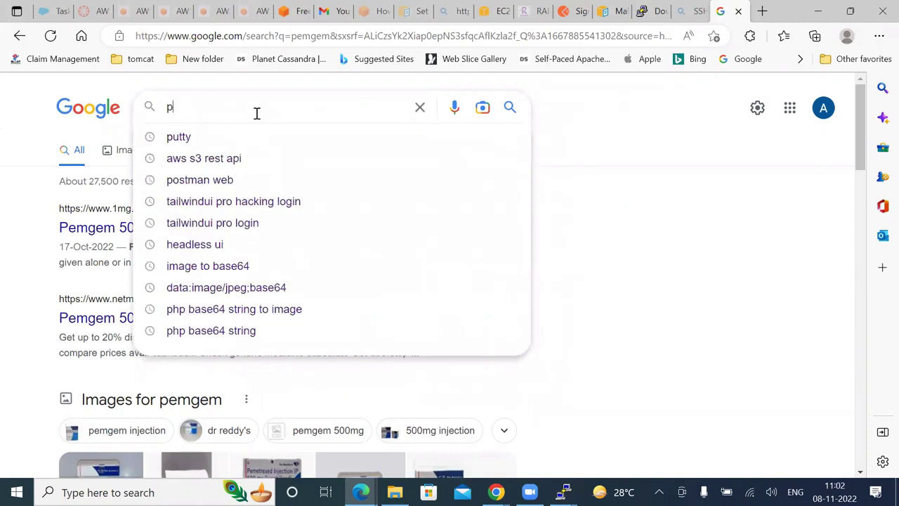
type("em to ppk")
key("Down")
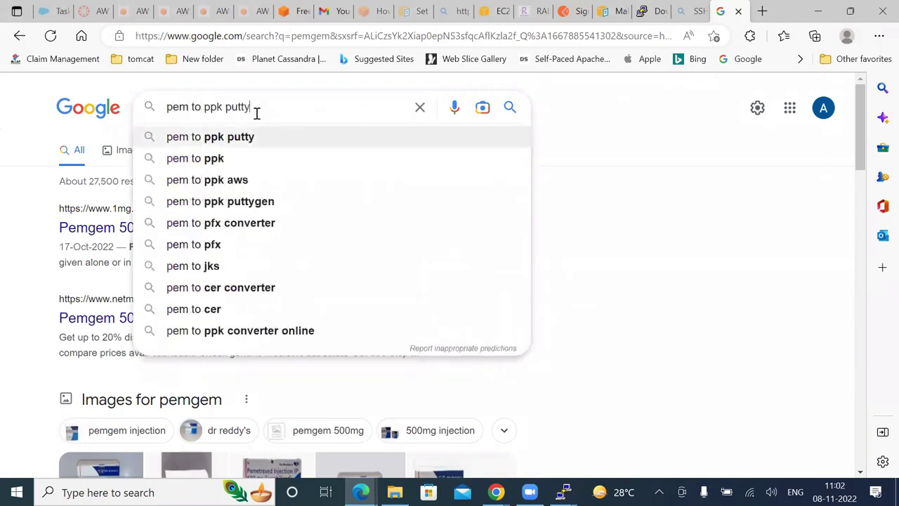
key("Down")
key("Return")
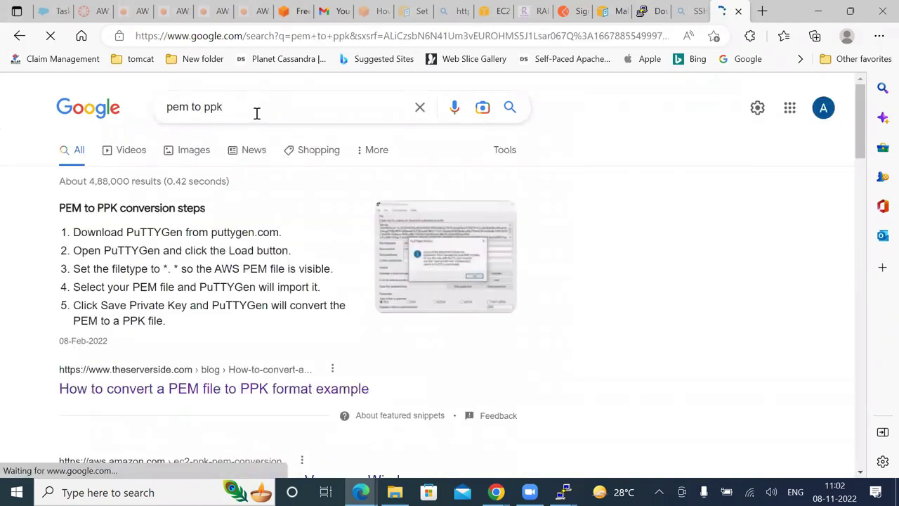
Open TheServerSide PEM-to-PPK article, scroll to its steps and close the advert
left_click(209, 389)
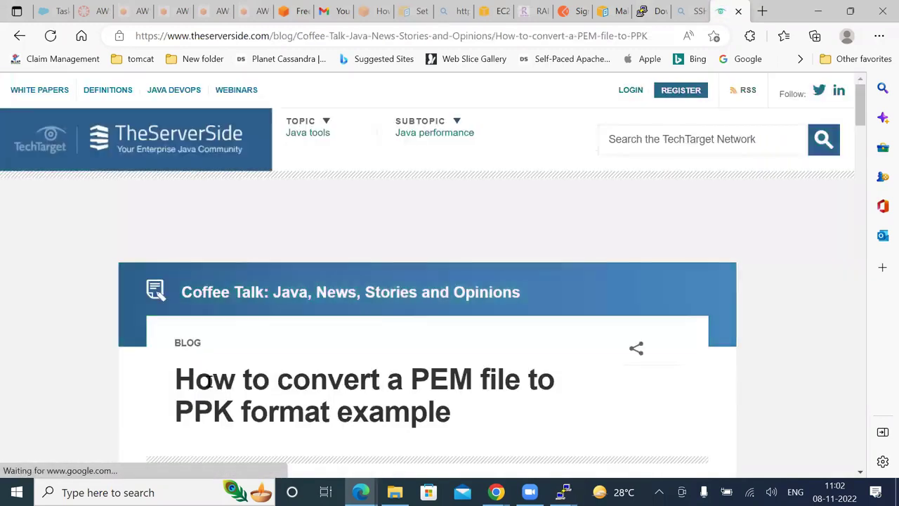
scroll(209, 386, "down", 5)
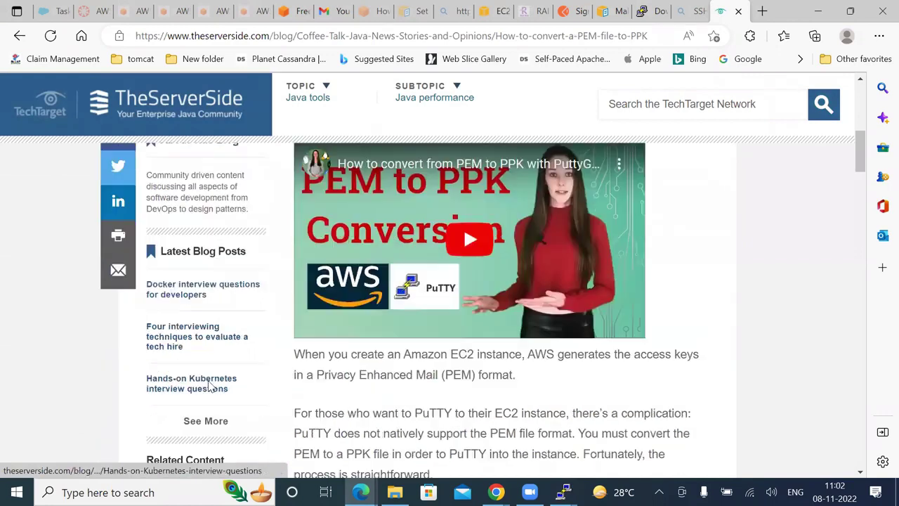
scroll(210, 386, "down", 5)
scroll(210, 386, "down", 3)
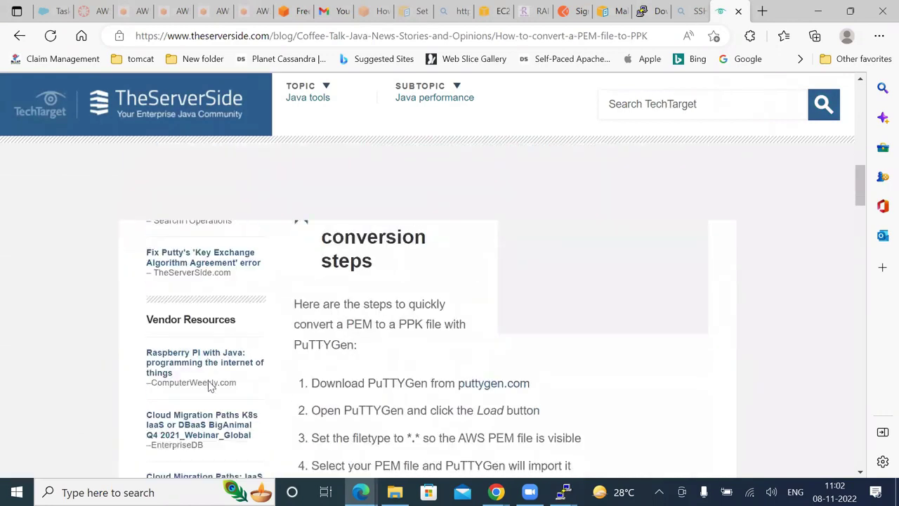
scroll(209, 384, "down", 1)
scroll(217, 383, "up", 1)
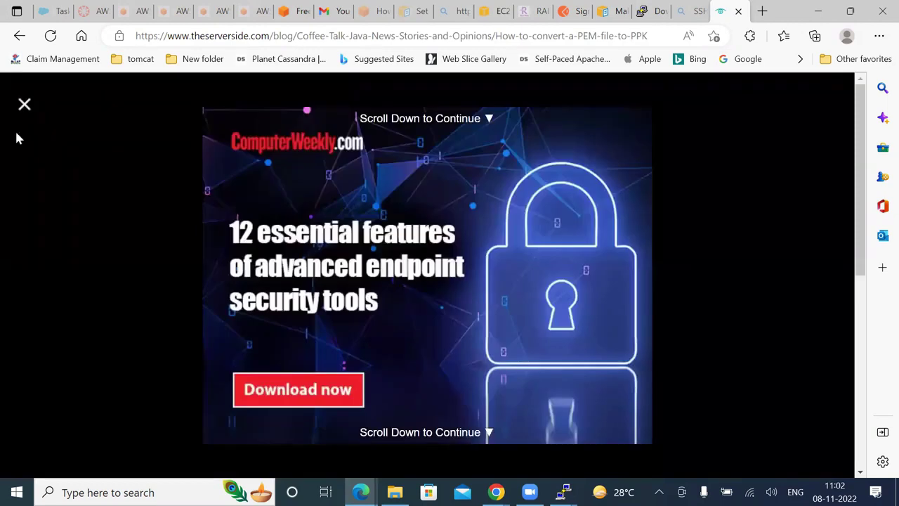
left_click(23, 107)
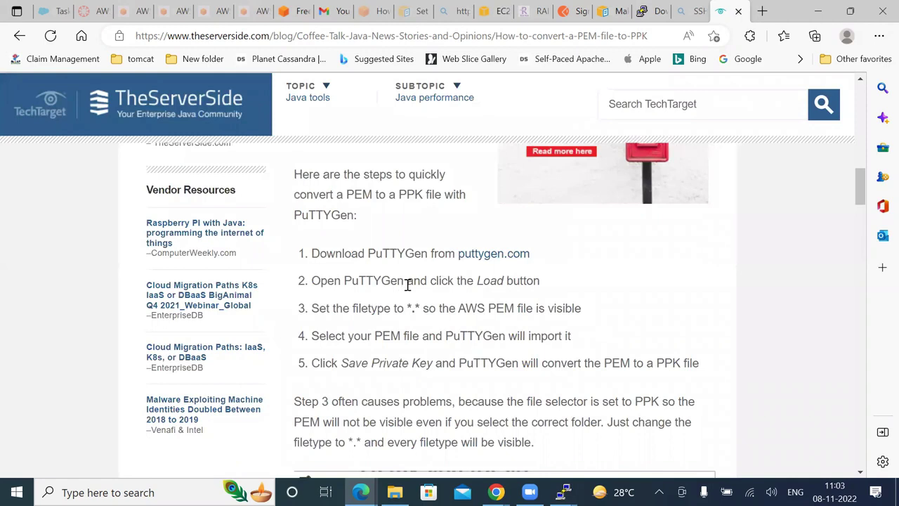
Open the puttygen.com guide and dismiss the address-bar recent searches
left_click(495, 254)
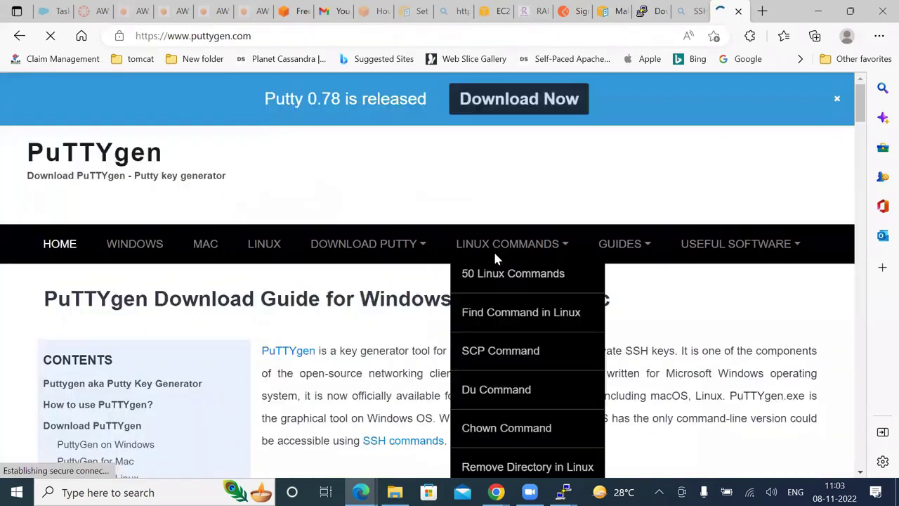
scroll(357, 347, "down", 2)
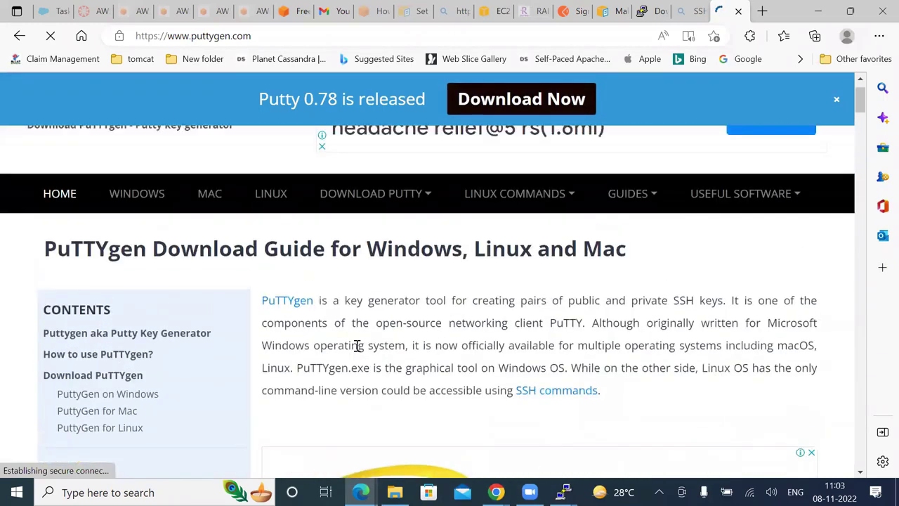
left_click(288, 41)
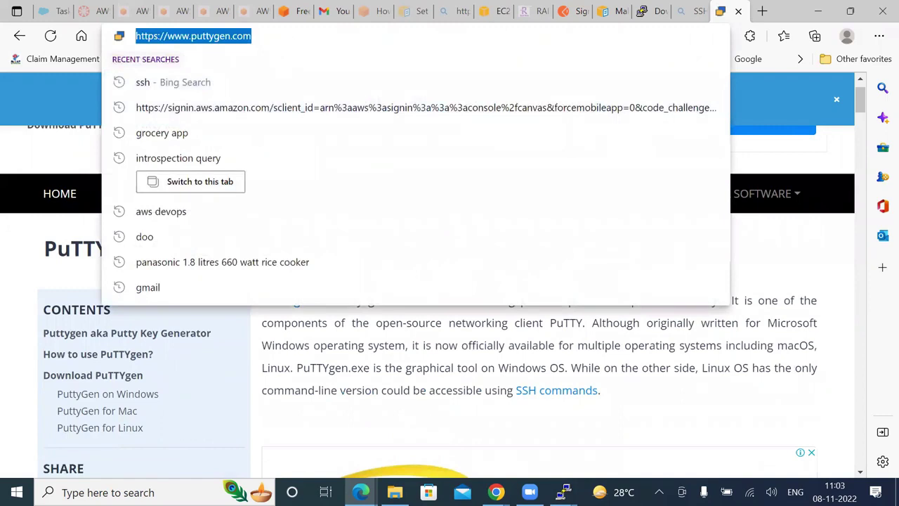
key("Escape")
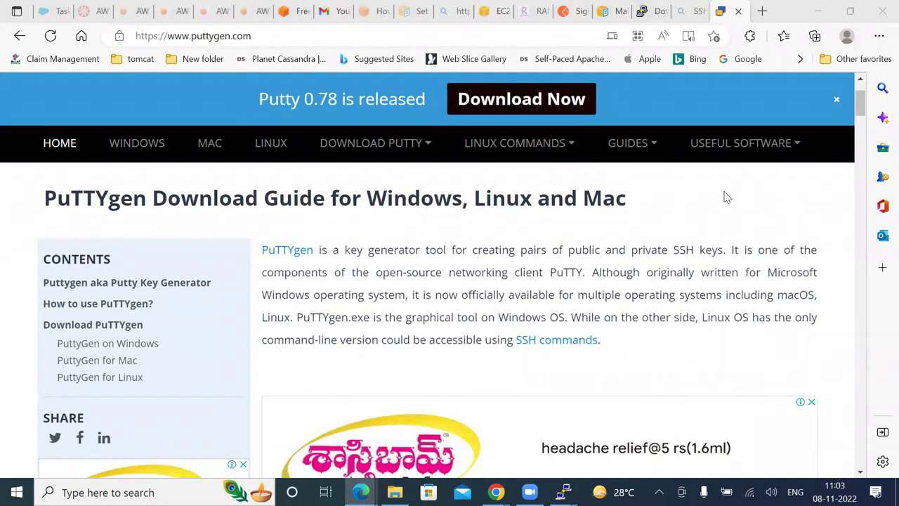
left_click(863, 113)
left_click_drag(863, 112, 873, 180)
Scroll the guide back to its top and search Windows for 'pu' to find PuTTYgen
scroll(872, 180, "down", 8)
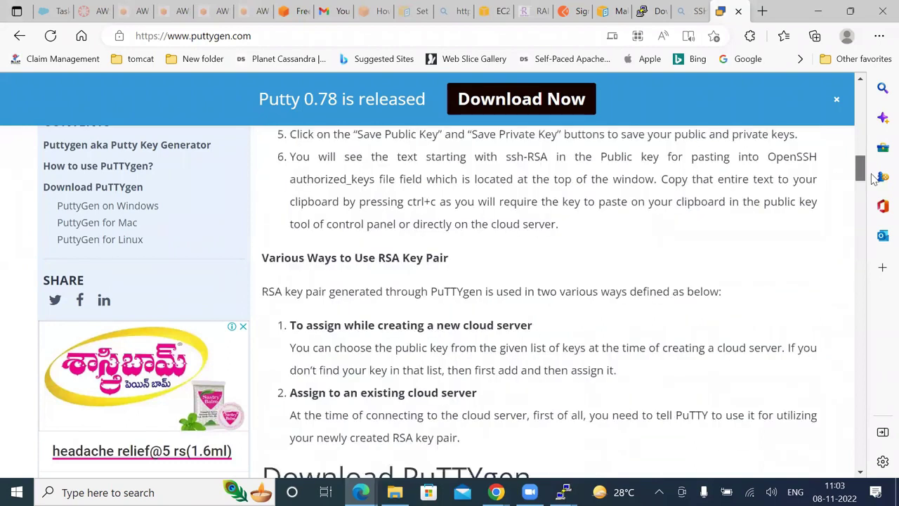
scroll(876, 171, "up", 5)
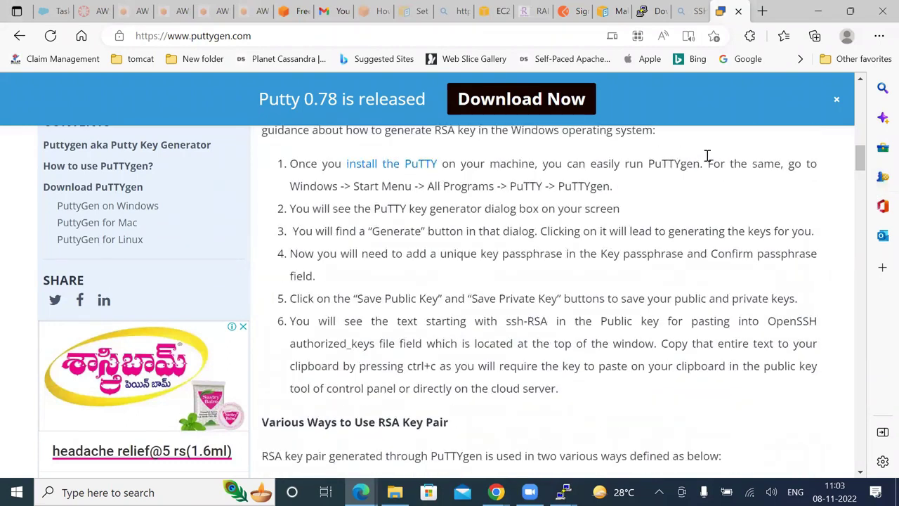
scroll(860, 85, "up", 5)
scroll(861, 84, "up", 3)
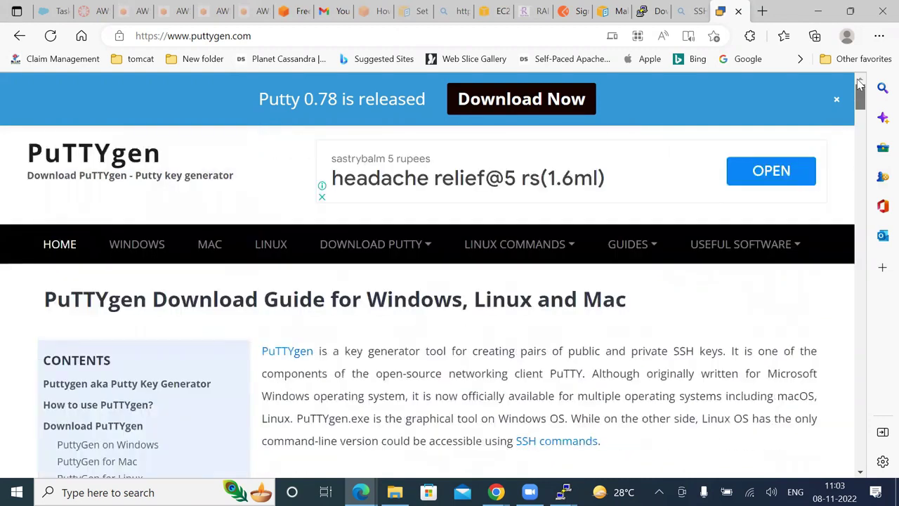
left_click(296, 358)
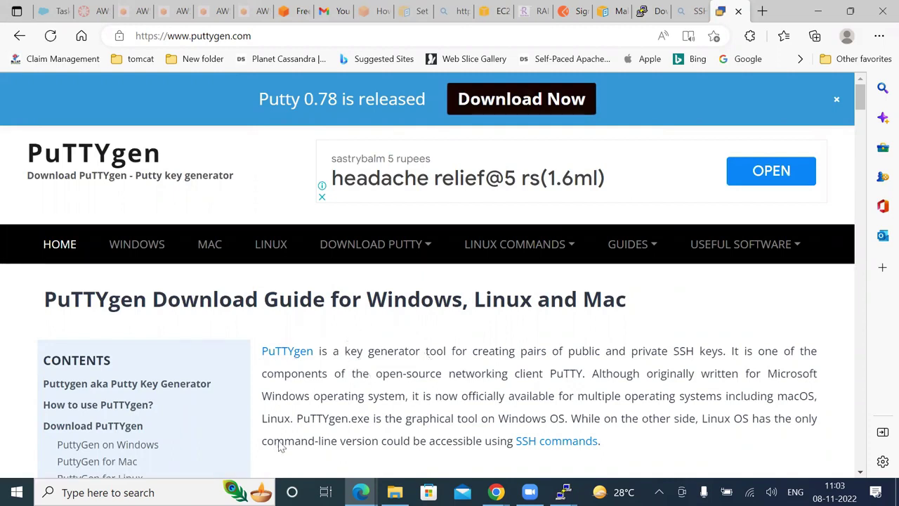
left_click(105, 492)
type("pu")
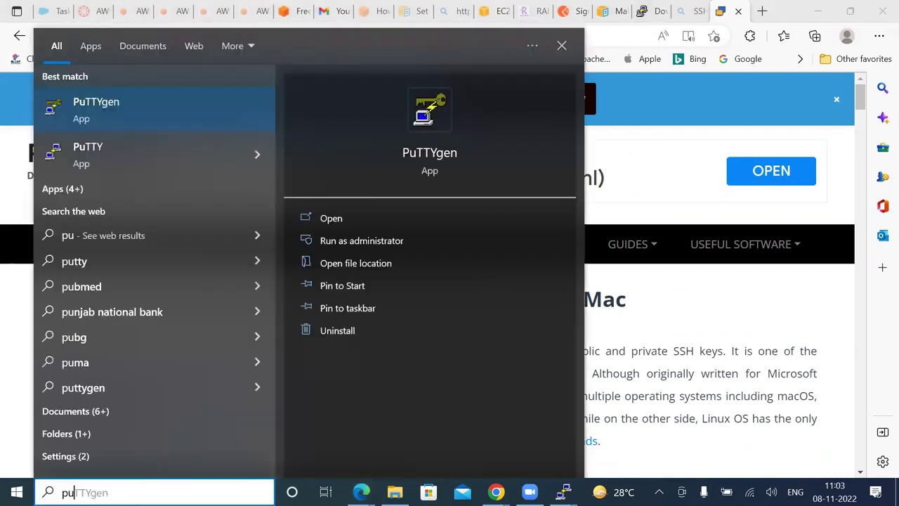
Launch PuTTYgen and load myKey-restart-11-22.pem from Downloads, showing All Files (*.*)
left_click(117, 106)
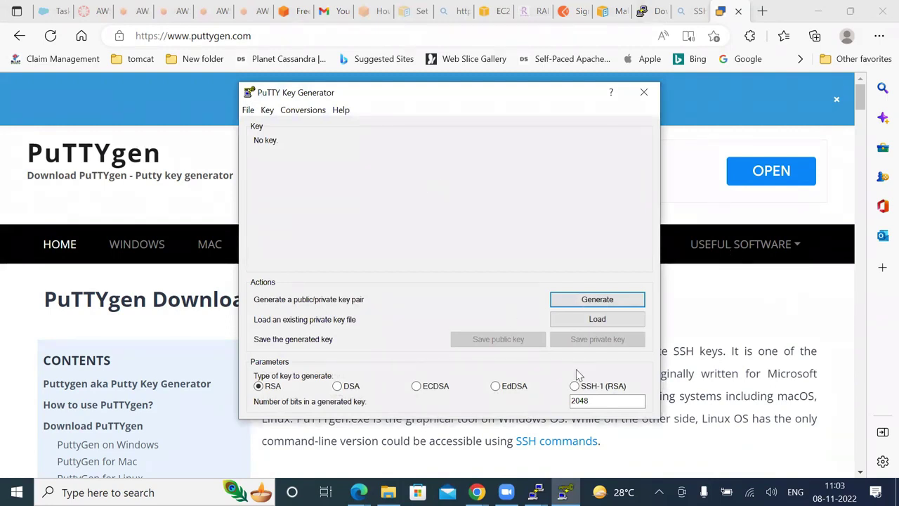
left_click(580, 321)
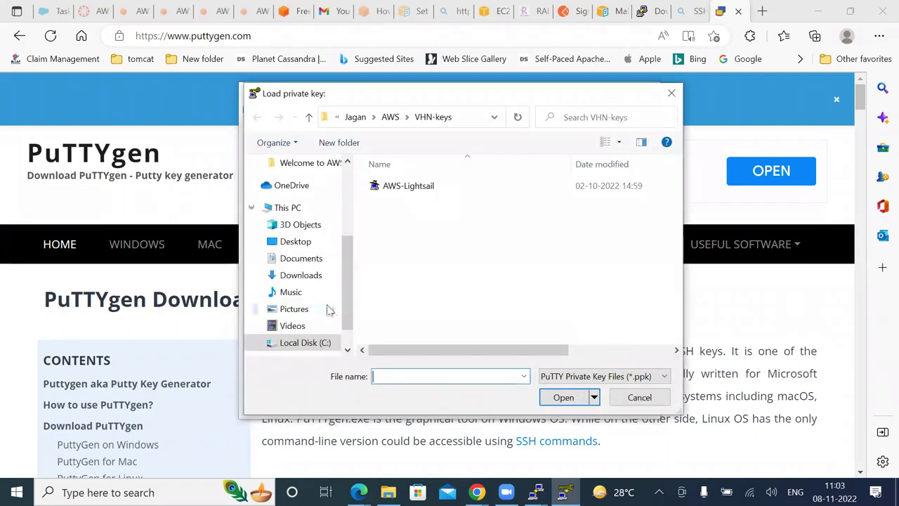
left_click(301, 275)
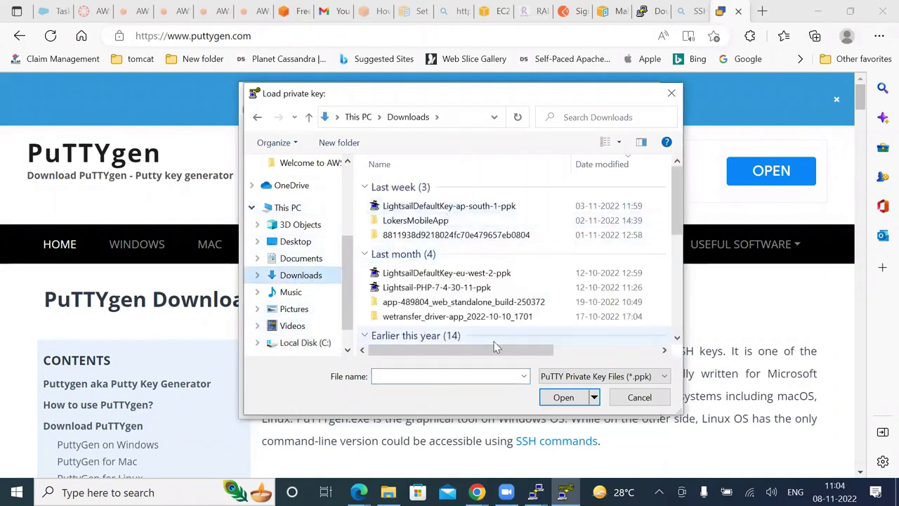
left_click(579, 378)
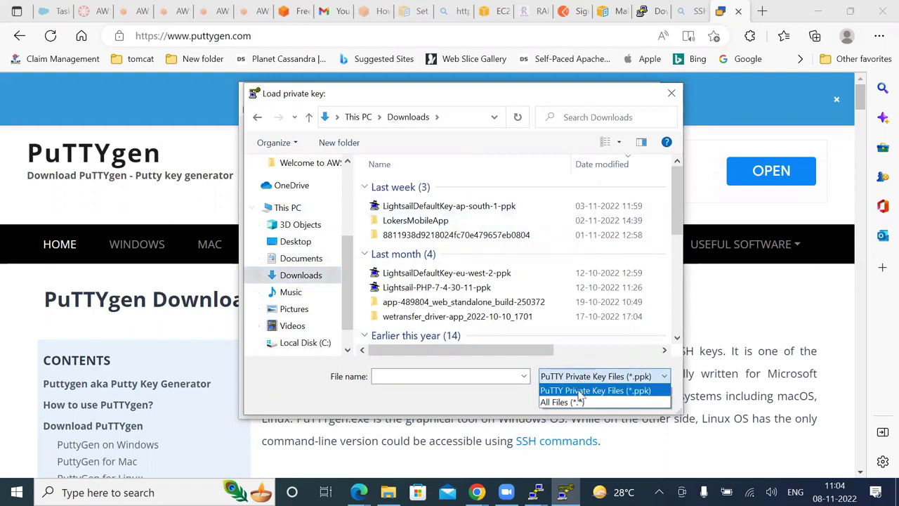
left_click(575, 402)
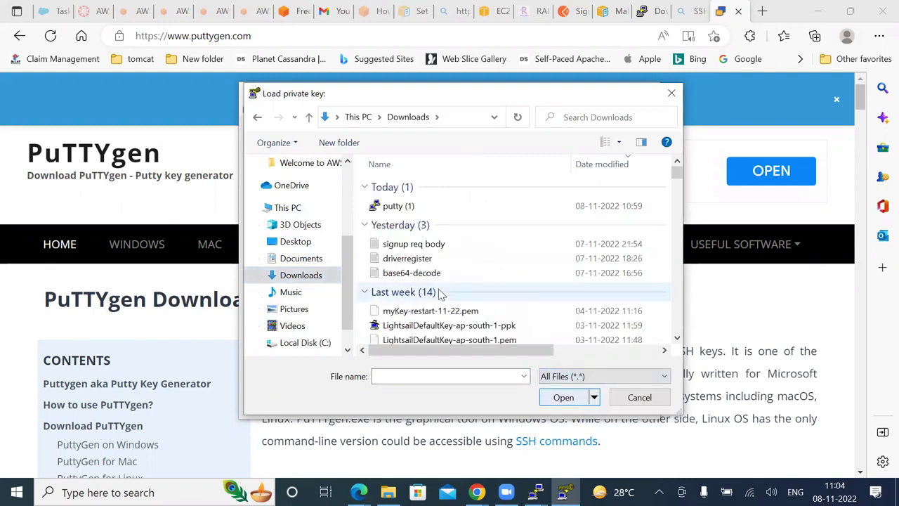
left_click(457, 311)
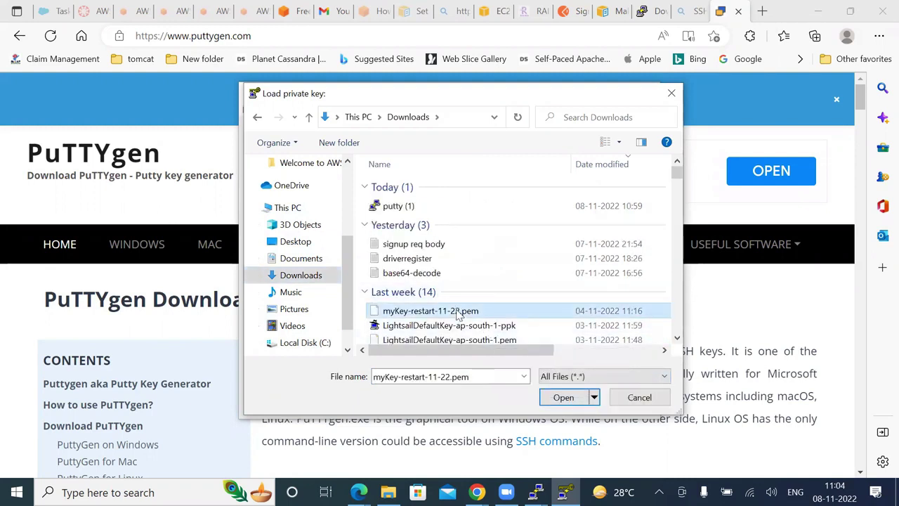
left_click(564, 397)
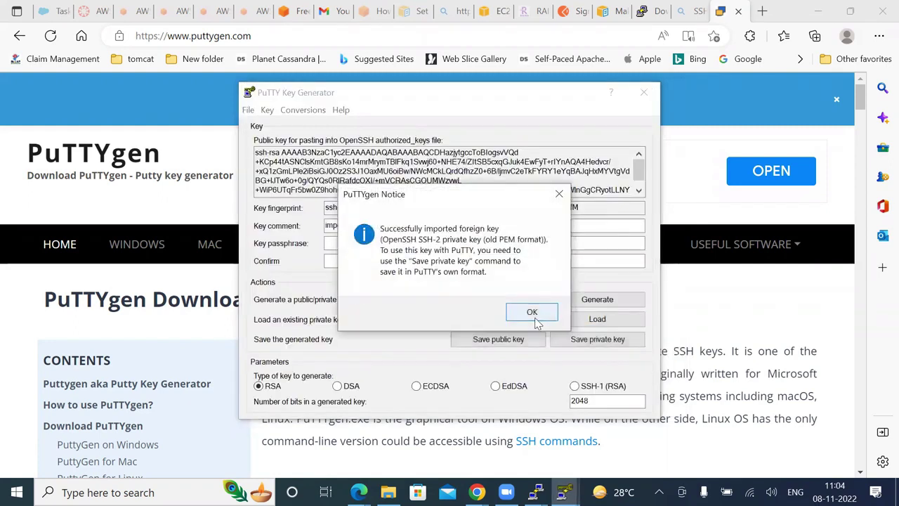
Dismiss the import notice, start a new key generation, consult the guide, then close PuTTY Key Generator
left_click(532, 314)
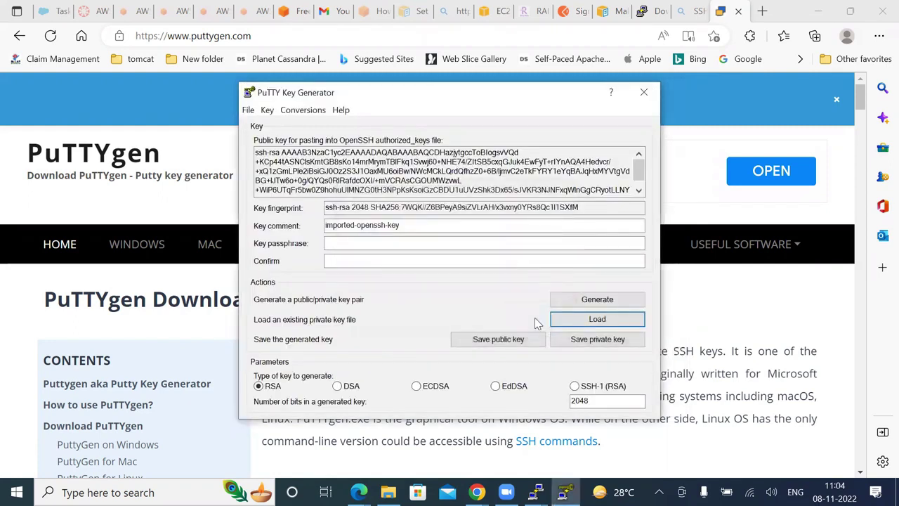
left_click(592, 300)
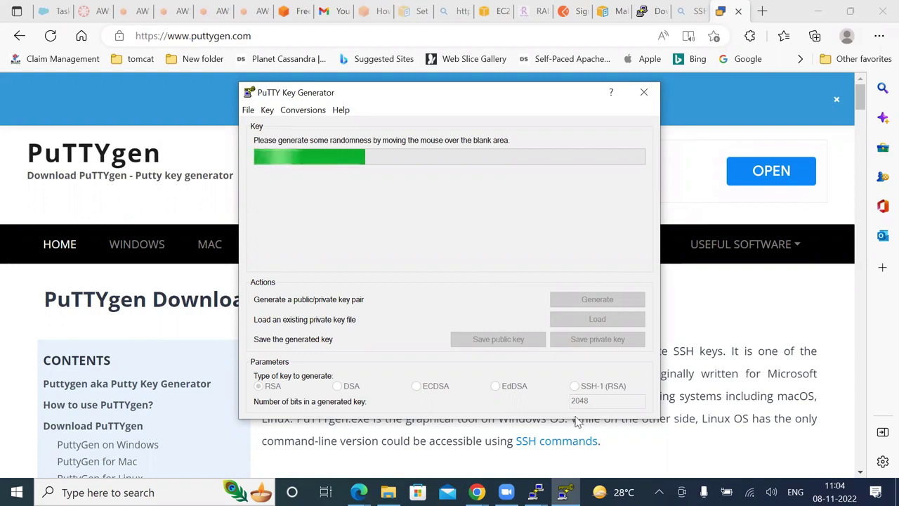
left_click(812, 307)
scroll(814, 302, "down", 1)
scroll(813, 302, "down", 10)
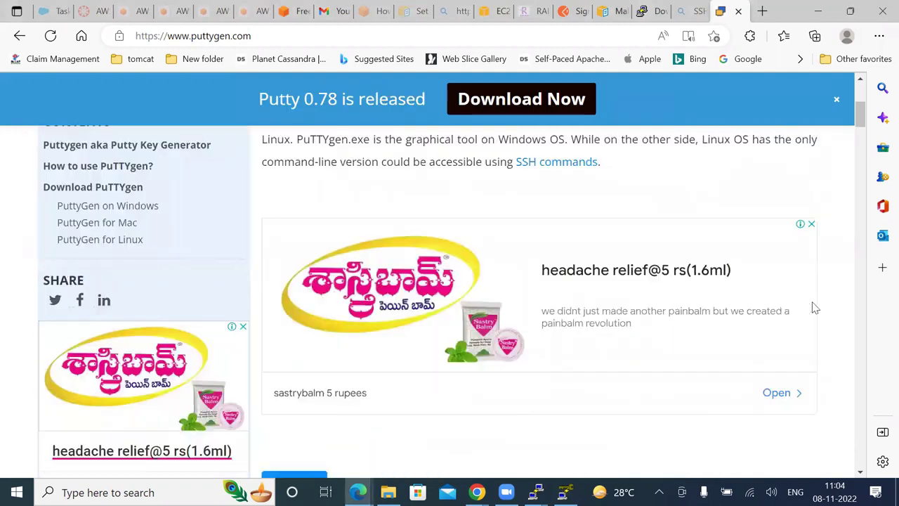
scroll(814, 307, "up", 6)
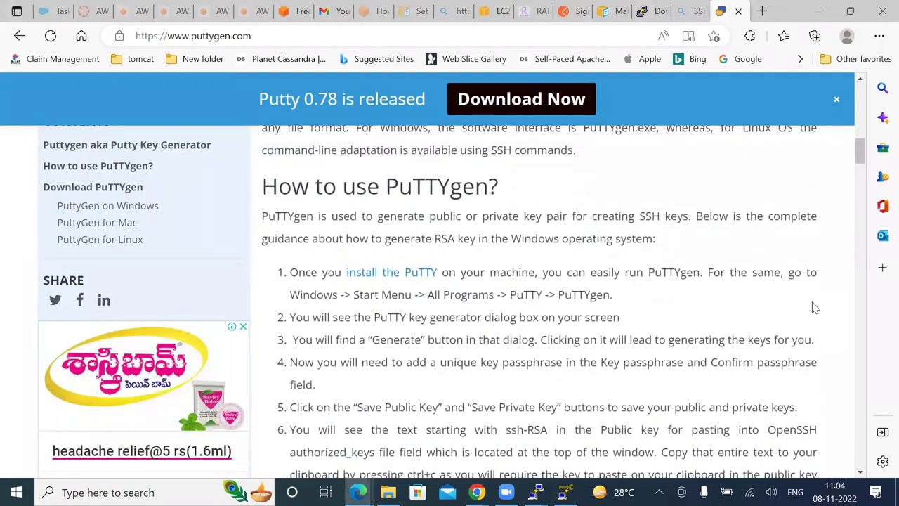
scroll(813, 303, "up", 6)
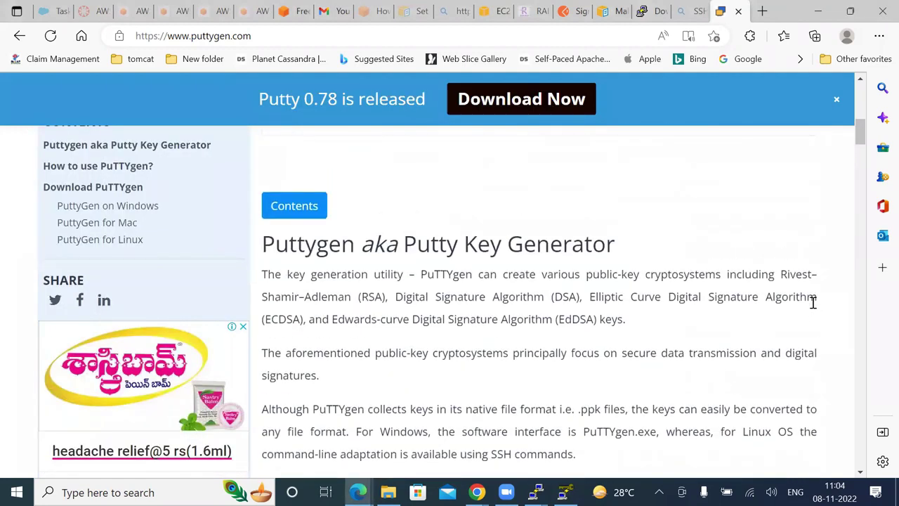
scroll(813, 306, "up", 4)
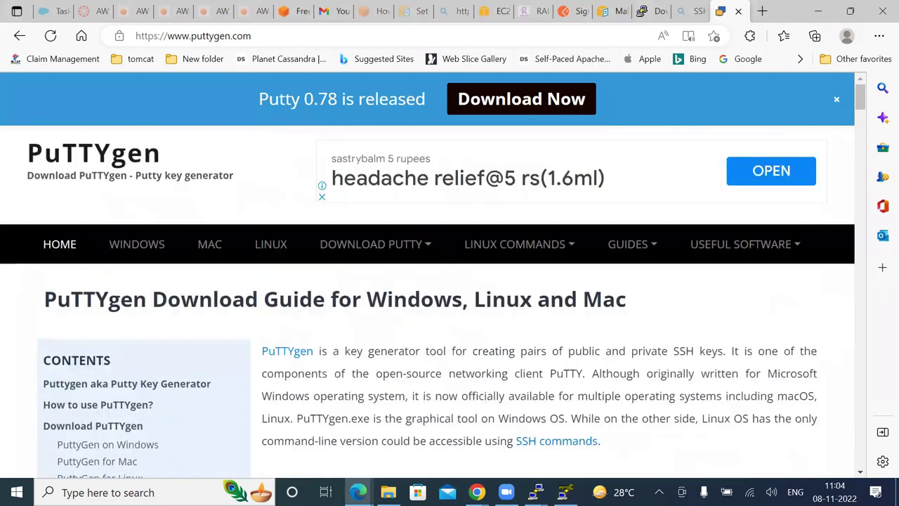
key("alt+Tab")
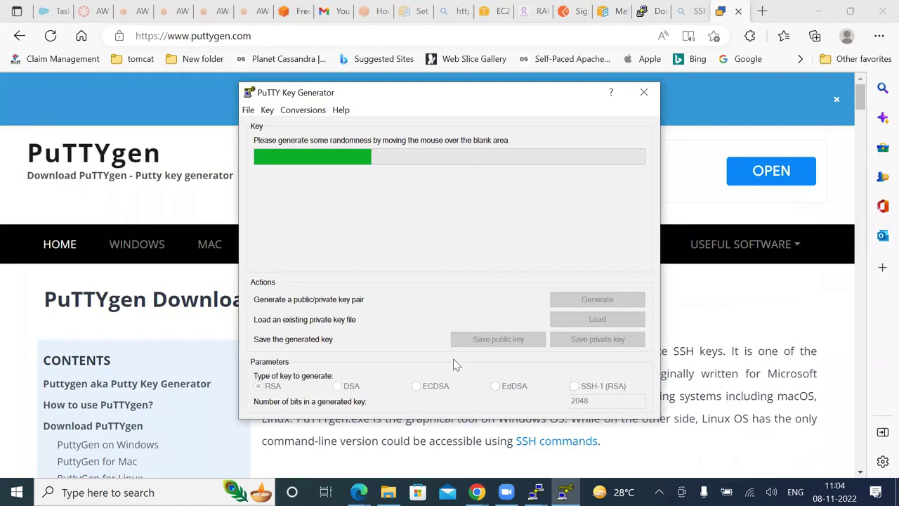
left_click(642, 96)
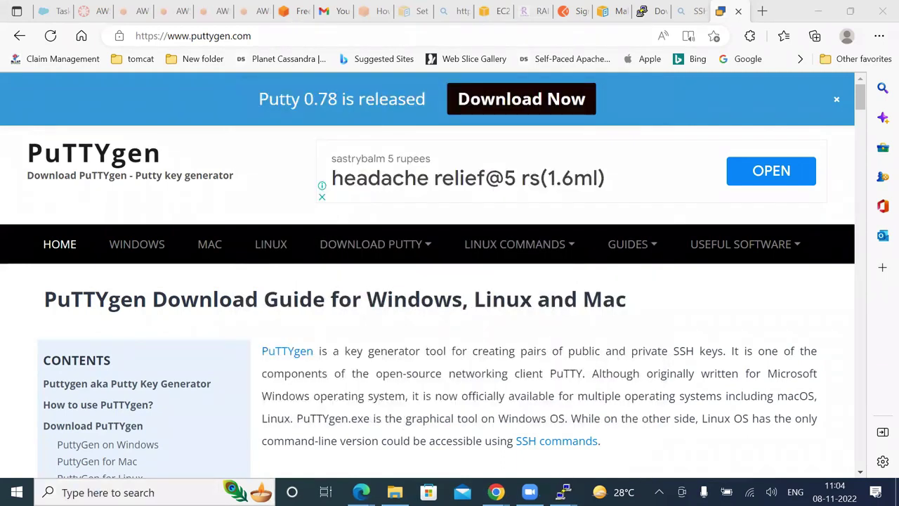
Close the inactive PuTTY terminal, restore PuTTY Configuration, and return to the Downloads putty search
mouse_move(562, 492)
left_click(672, 387)
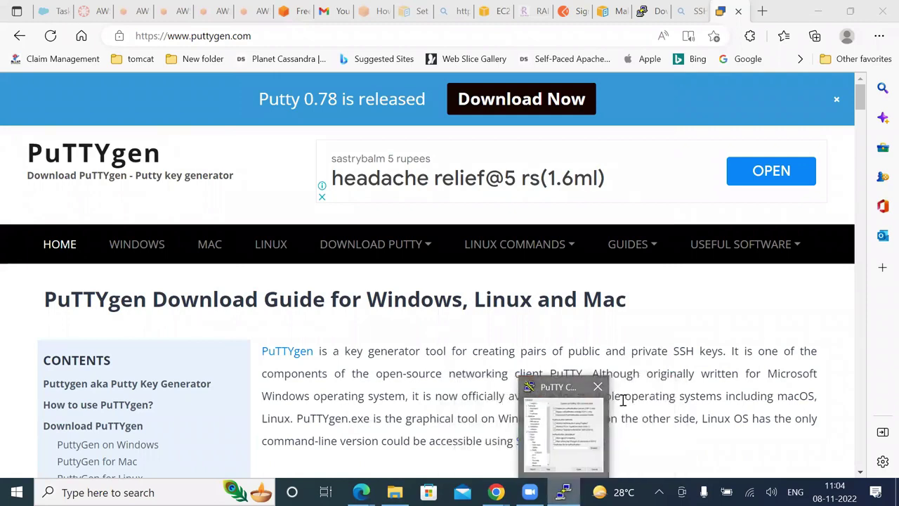
left_click(562, 429)
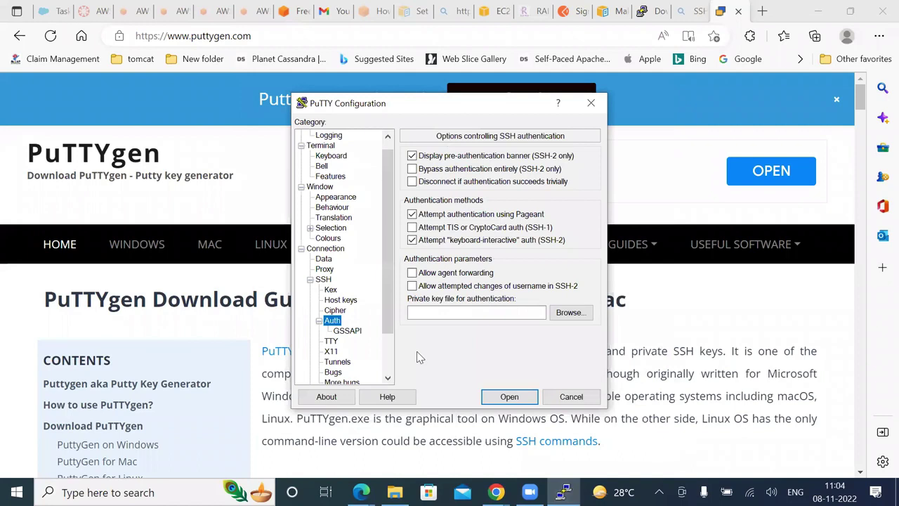
left_click(394, 492)
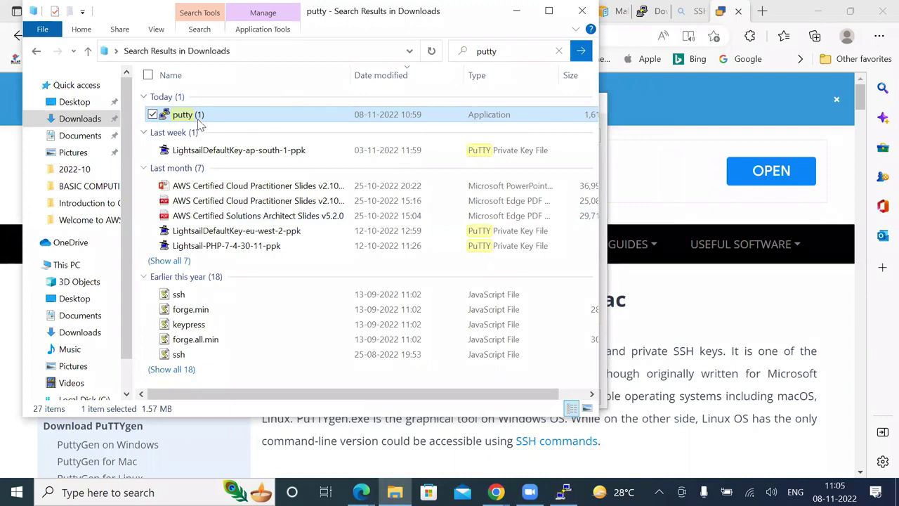
Delete the downloaded putty (1) file from the Downloads search results
mouse_move(200, 124)
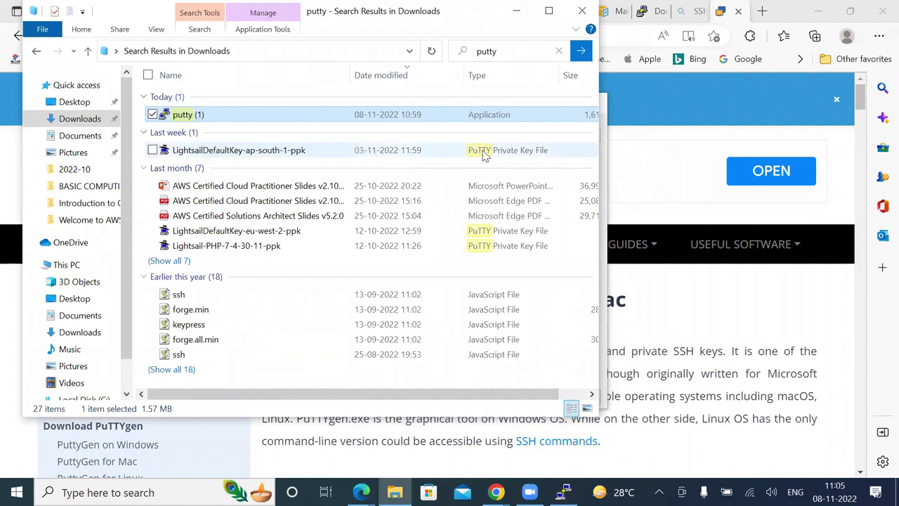
right_click(224, 116)
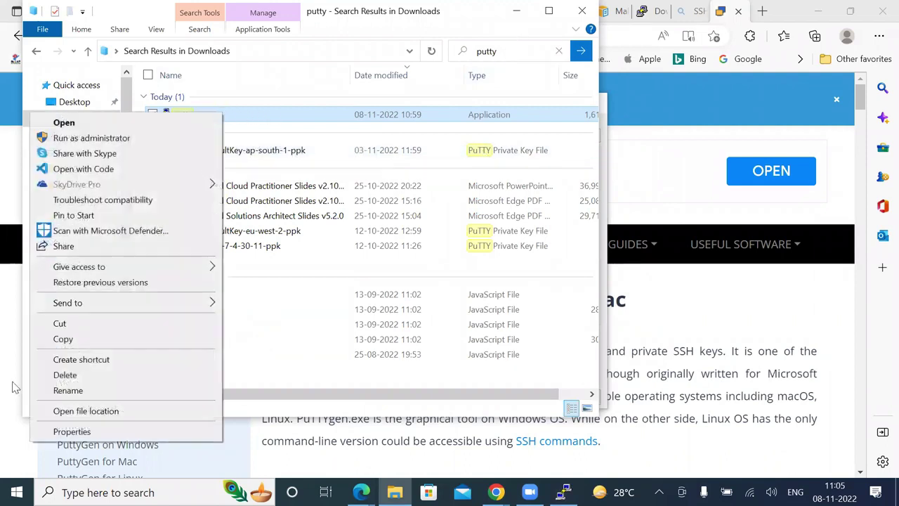
left_click(64, 375)
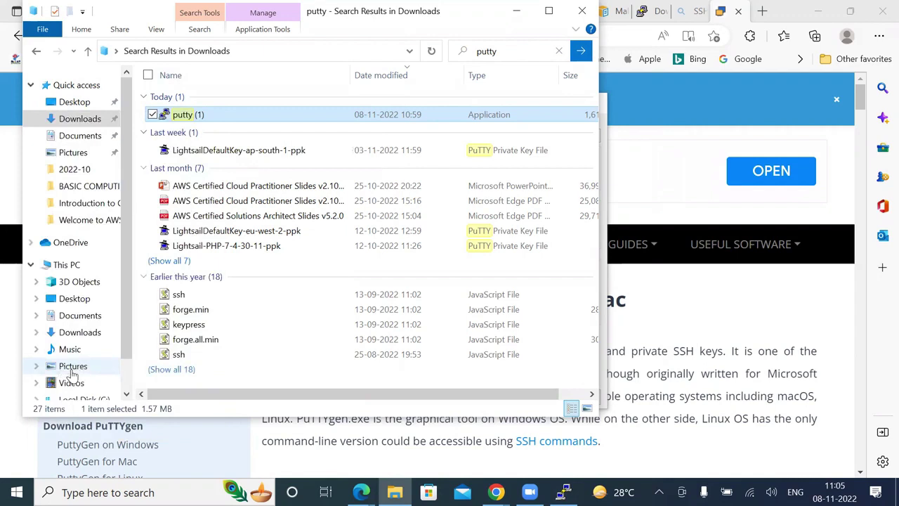
right_click(210, 120)
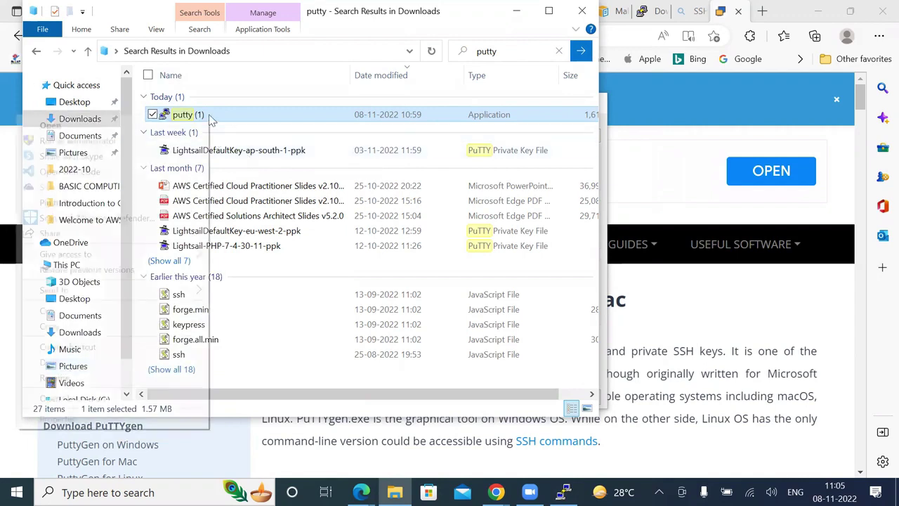
left_click(66, 364)
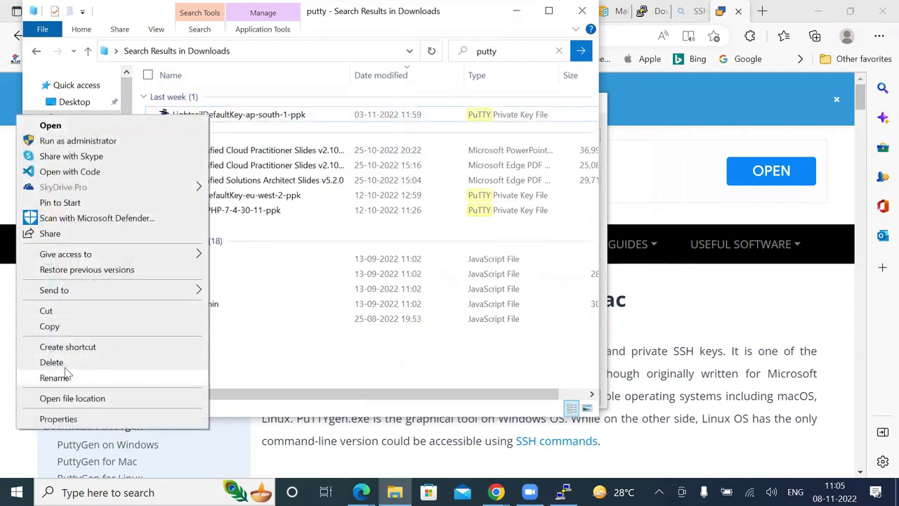
Rerun the putty search in Downloads and maximize the File Explorer window
left_click(516, 44)
left_click(516, 44)
key("BackSpace")
key("BackSpace")
key("Return")
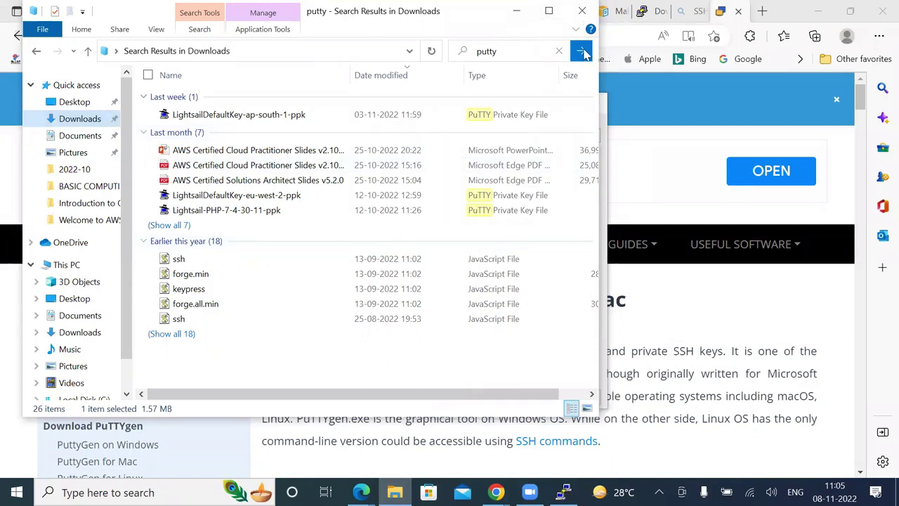
left_click(549, 10)
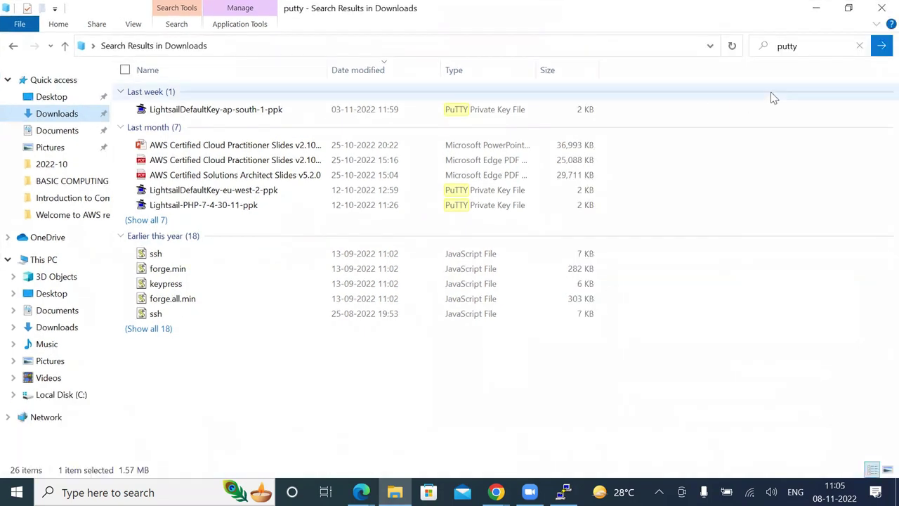
left_click(818, 54)
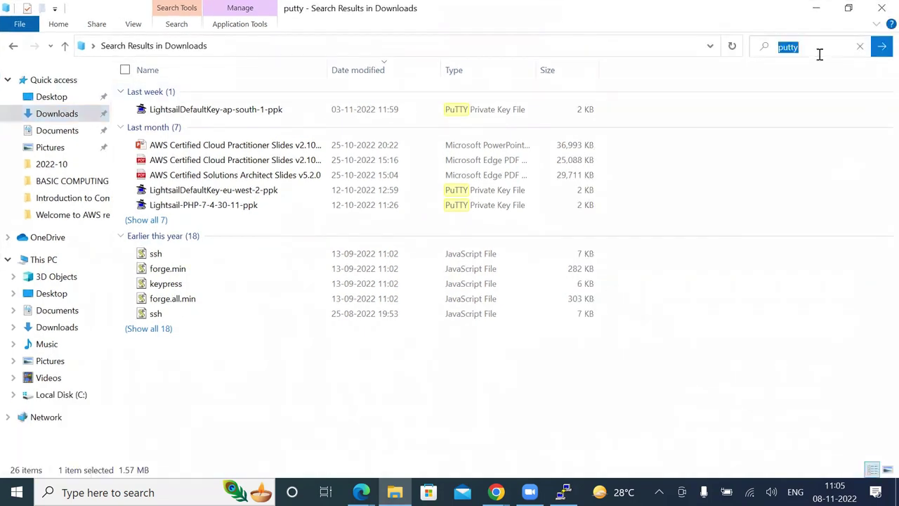
key("Return")
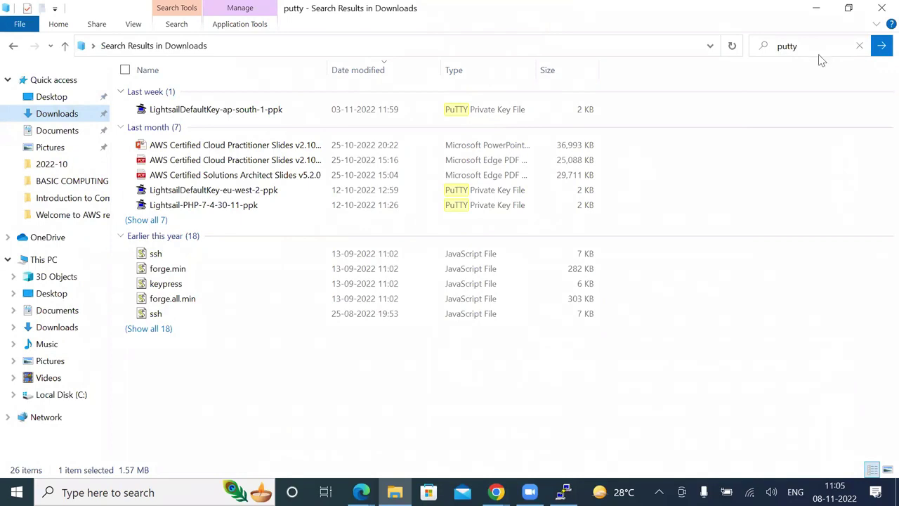
left_click(819, 54)
left_click(819, 54)
key("BackSpace")
key("BackSpace")
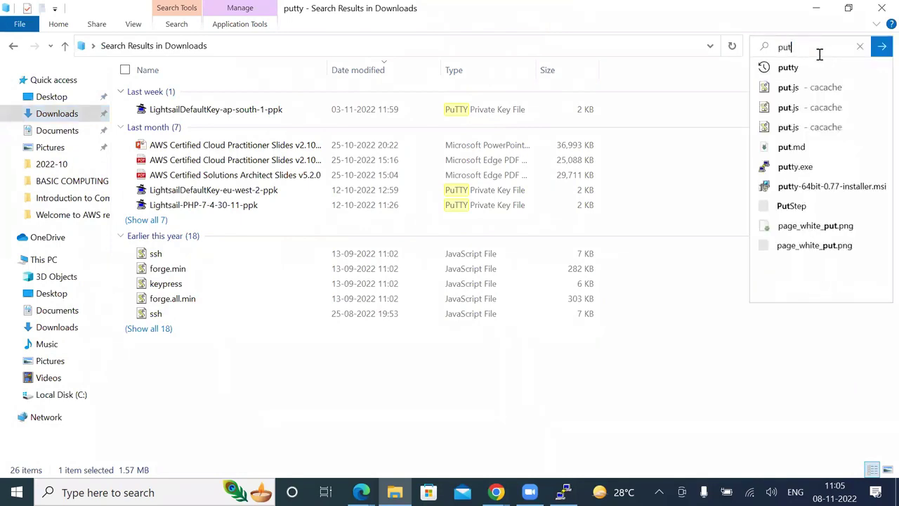
key("Down")
Search Downloads for 'p', show all seven last-month results, and open the putty program's actions
left_click(63, 114)
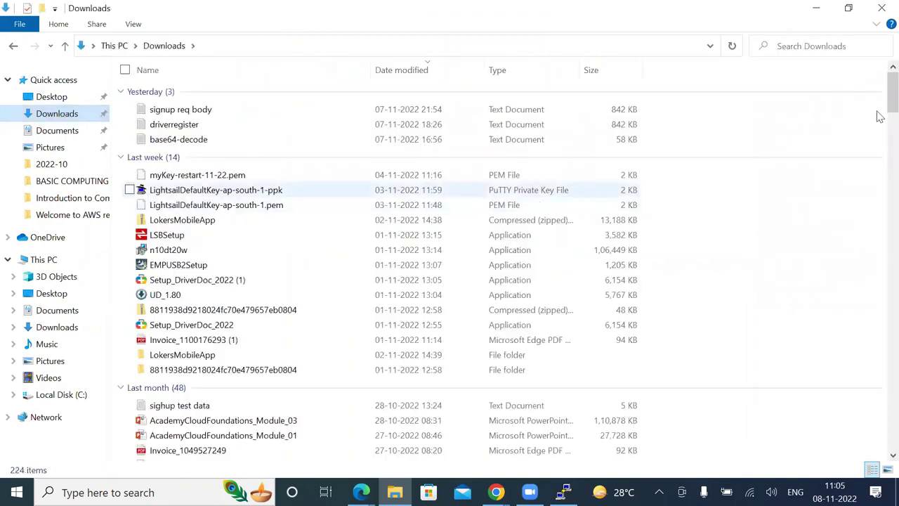
left_click(807, 50)
type("putty")
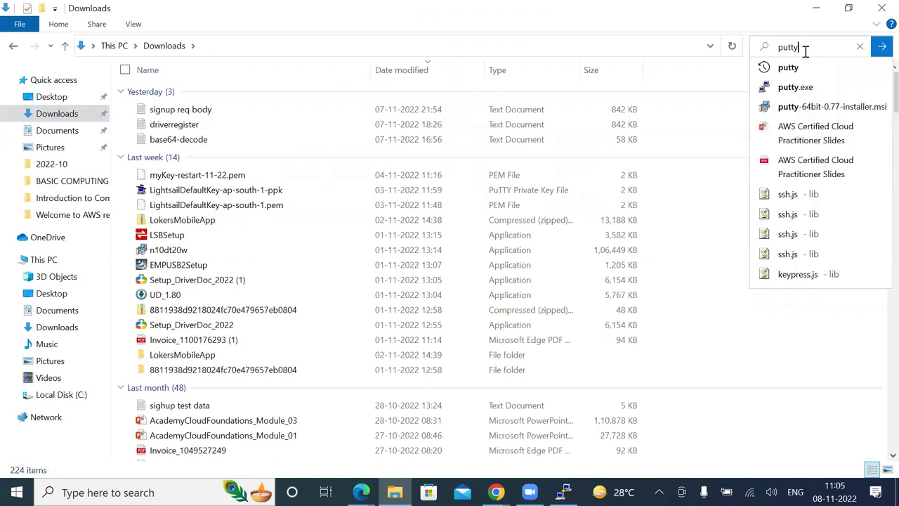
key("Return")
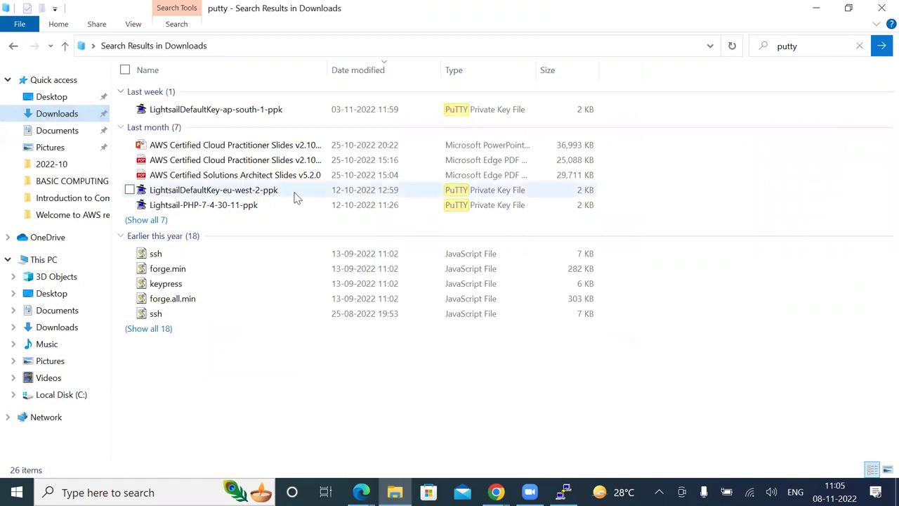
left_click(146, 220)
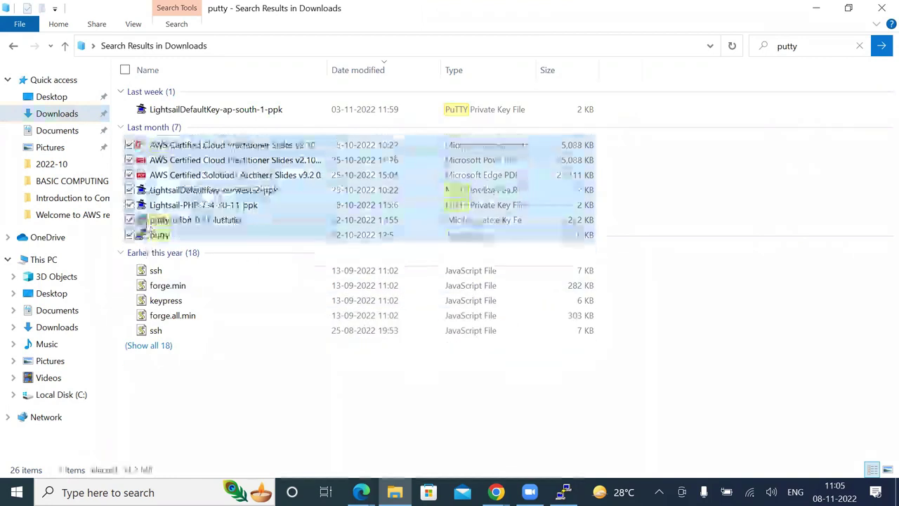
right_click(163, 237)
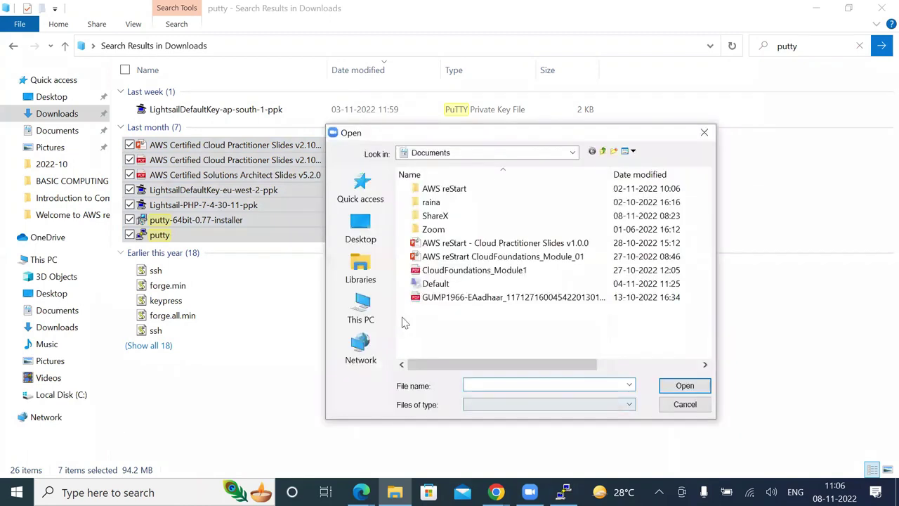
In the Open dialog, browse to Downloads and open putty.exe
left_click(551, 153)
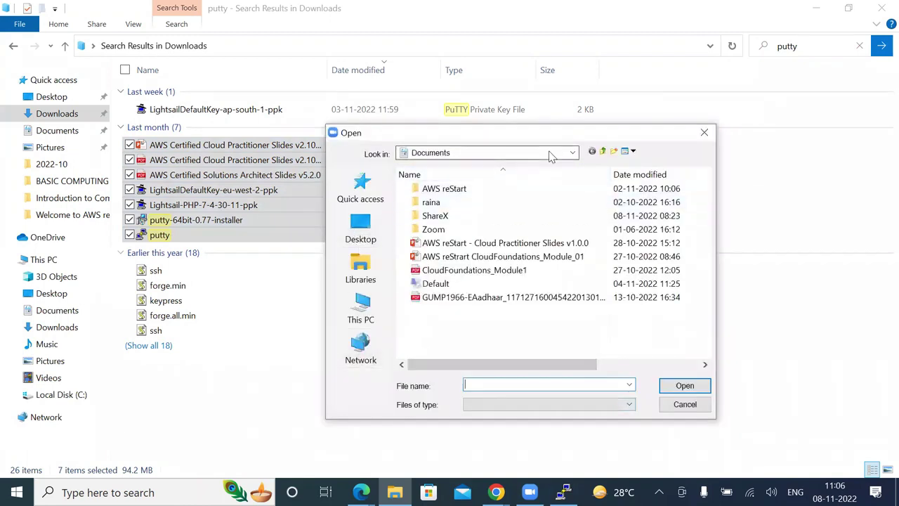
left_click(458, 249)
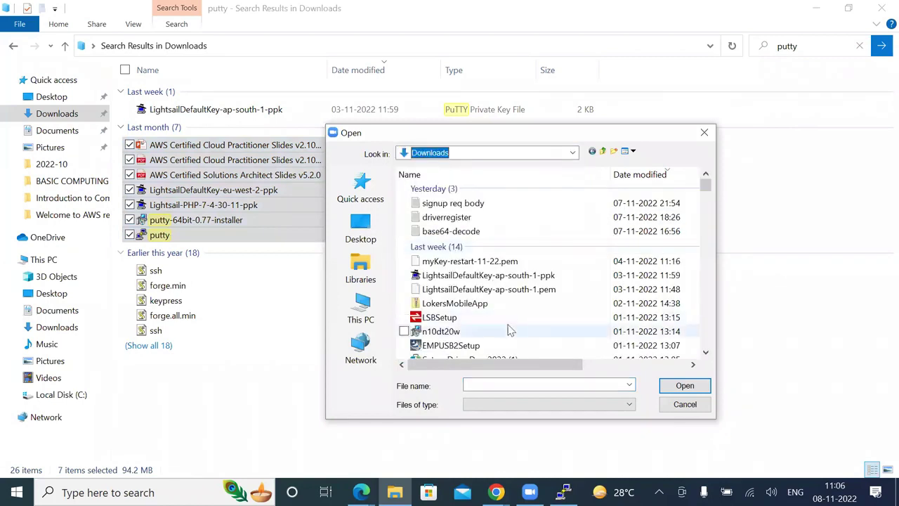
left_click(496, 384)
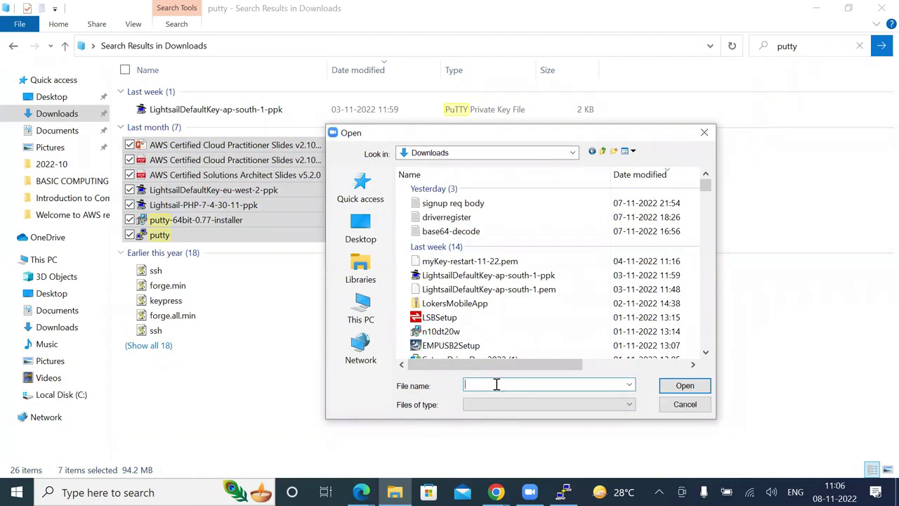
type("putty-64bit-0.77-installer.msi")
key("Down")
key("Return")
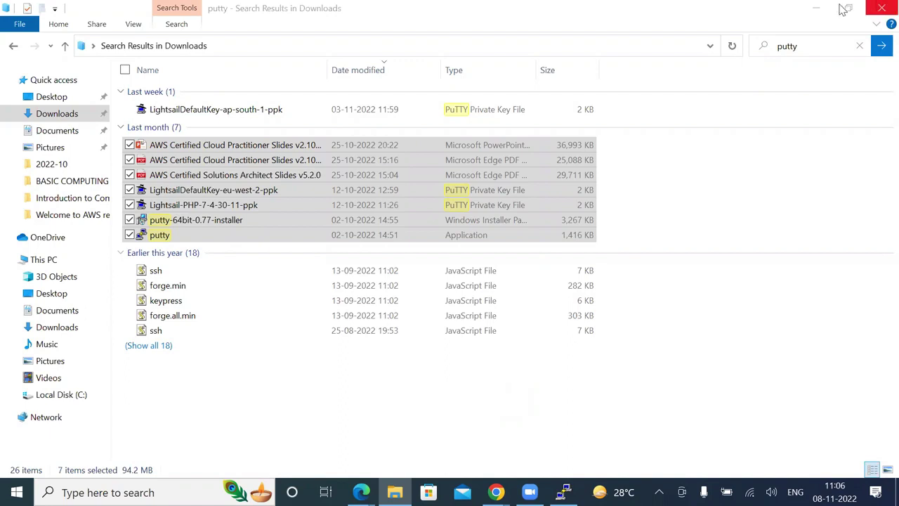
Minimize File Explorer and bring up the chiark PuTTY download page in Edge
left_click(816, 9)
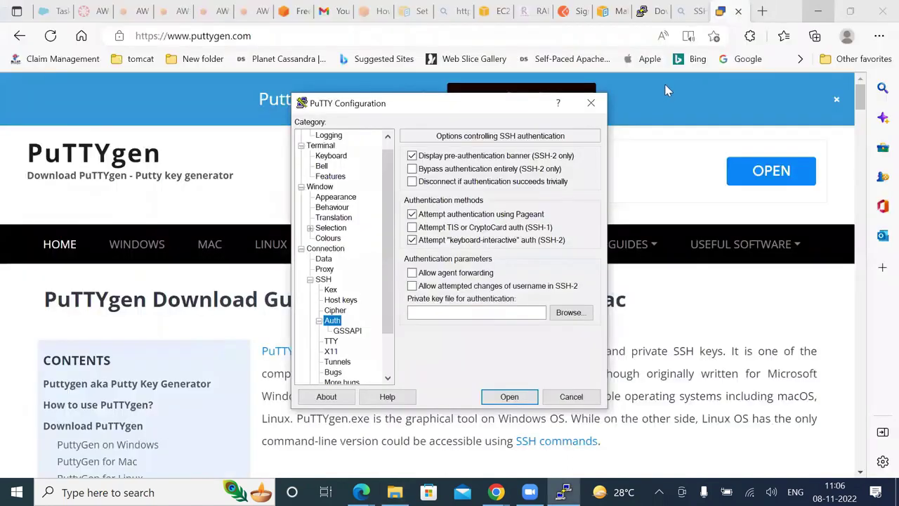
left_click(652, 11)
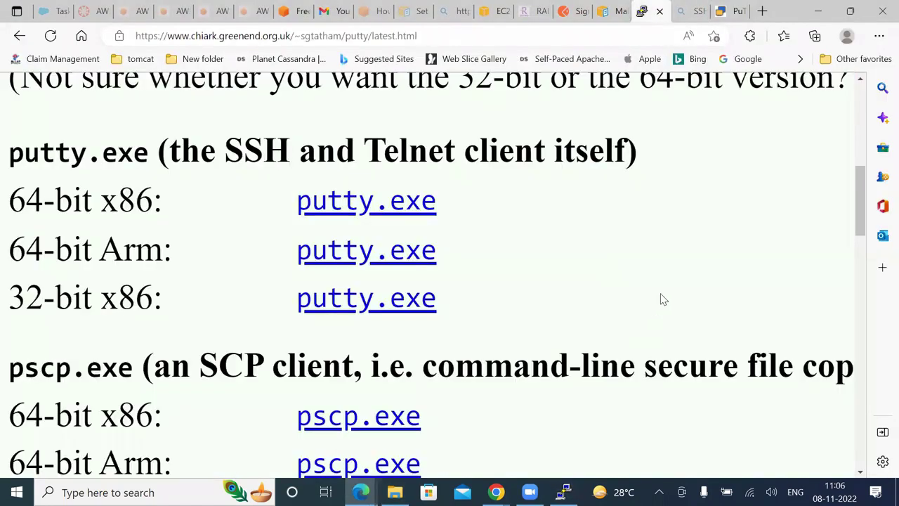
scroll(660, 300, "down", 5, "ctrl")
Scroll to Alternative binary files and download the 32-bit x86 putty.exe
scroll(660, 299, "down", 2)
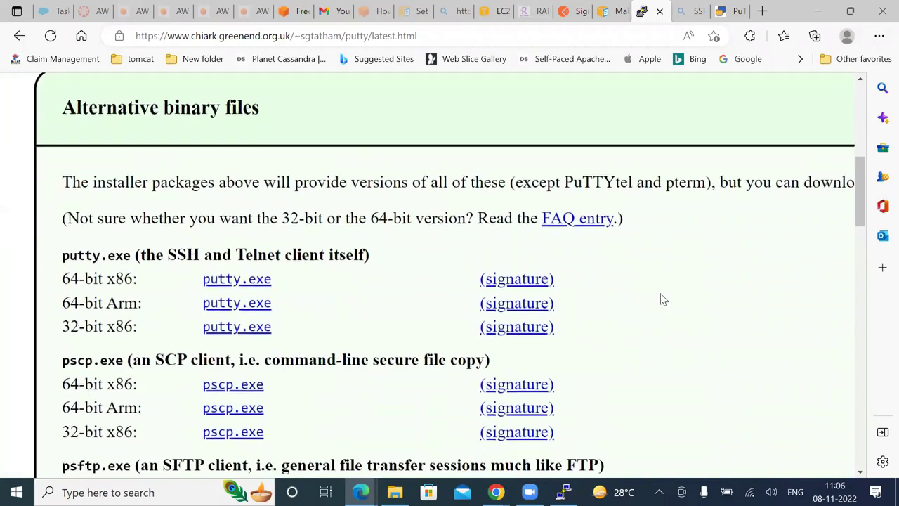
scroll(660, 300, "down", 2)
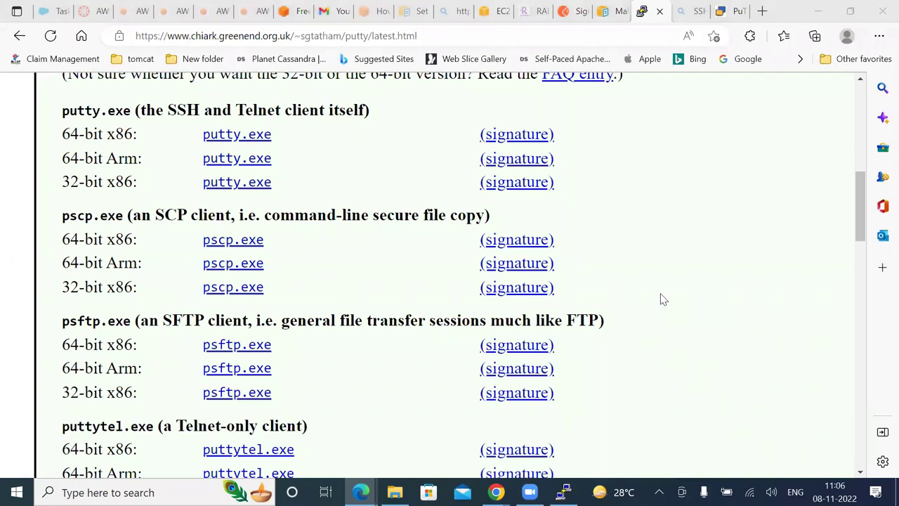
scroll(660, 299, "down", 7)
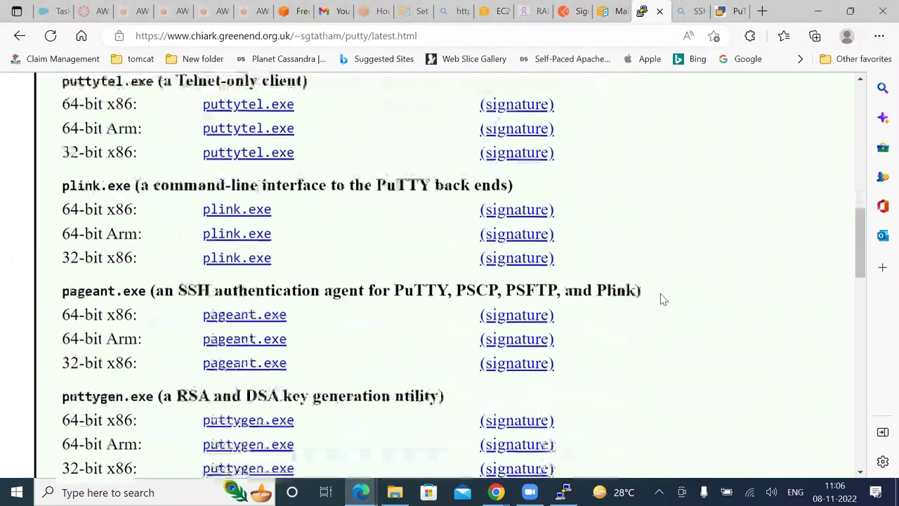
scroll(660, 300, "down", 6)
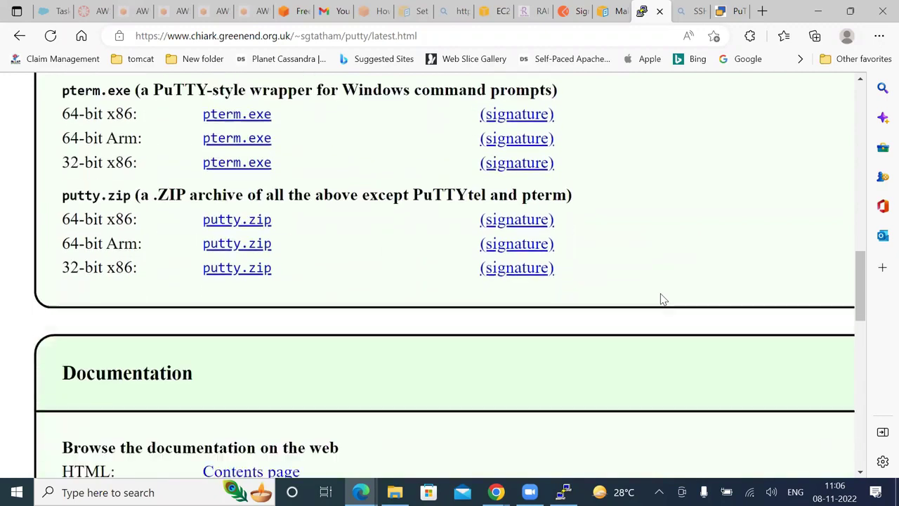
scroll(660, 300, "down", 5)
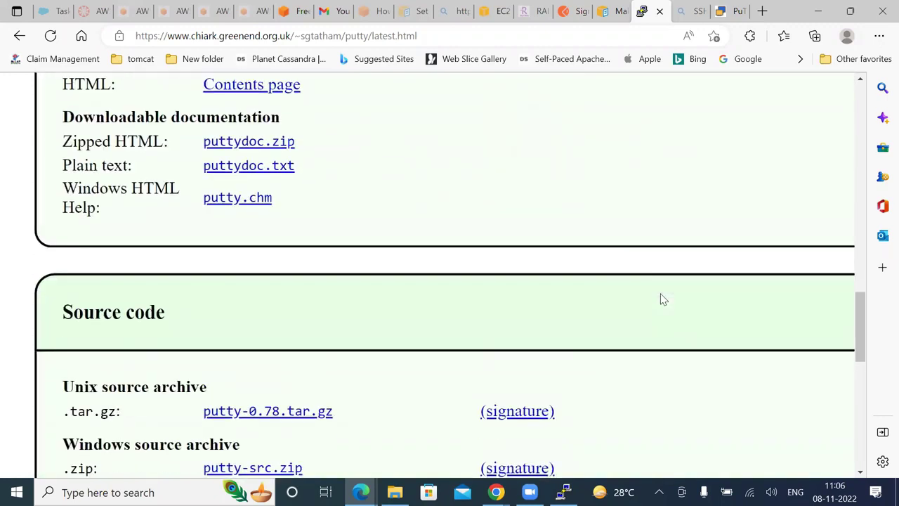
scroll(660, 300, "down", 2)
scroll(660, 300, "up", 10)
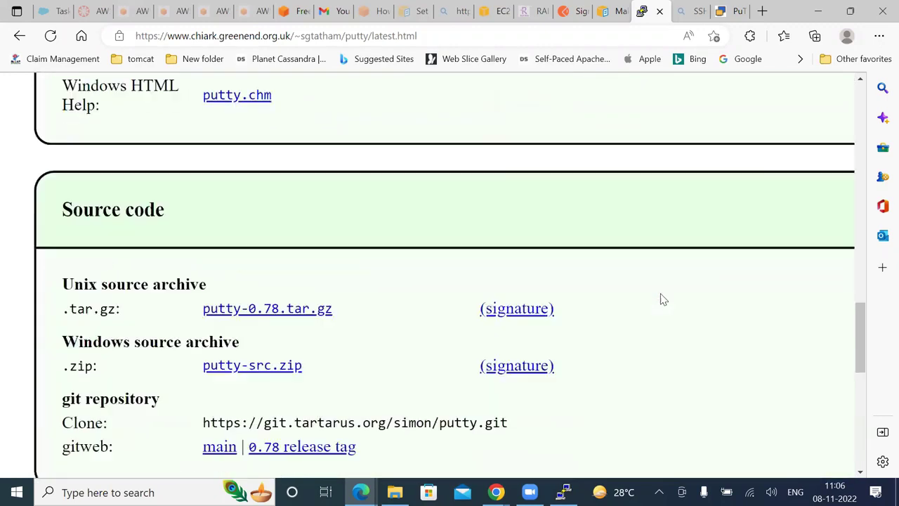
scroll(660, 300, "up", 4)
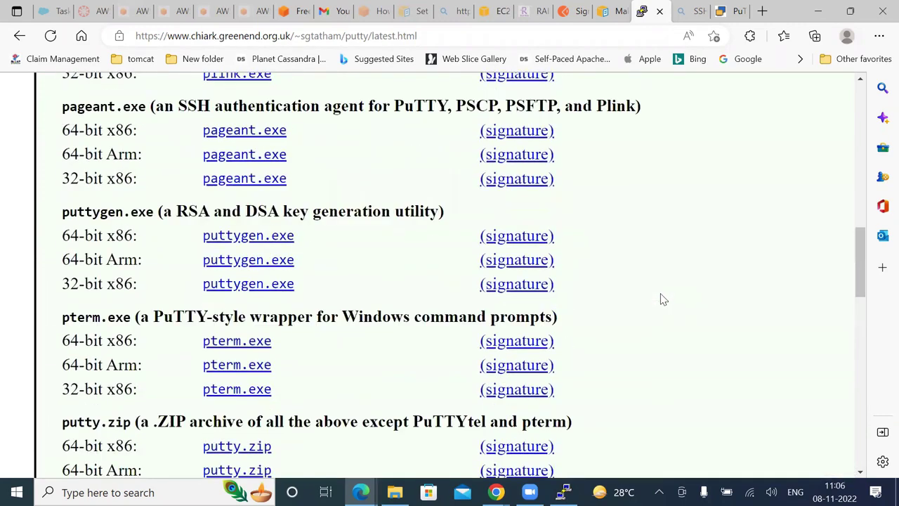
scroll(660, 300, "up", 3)
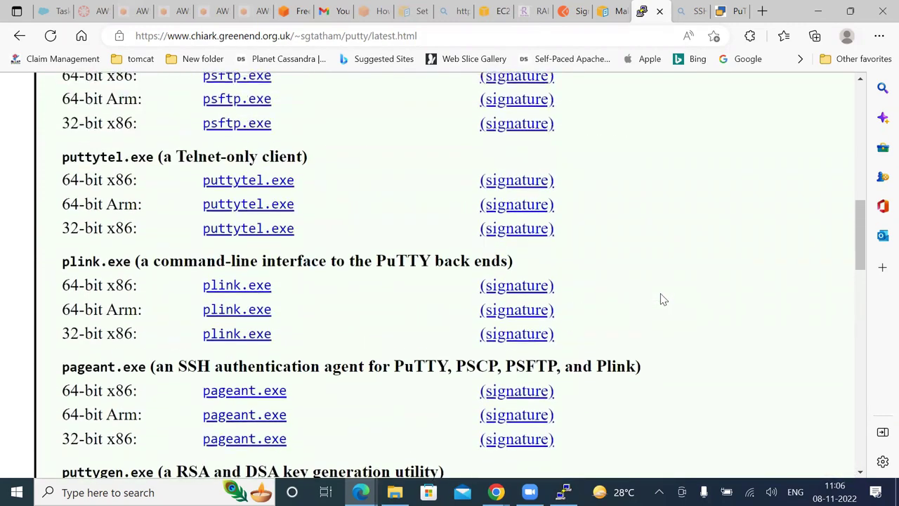
scroll(660, 300, "up", 4)
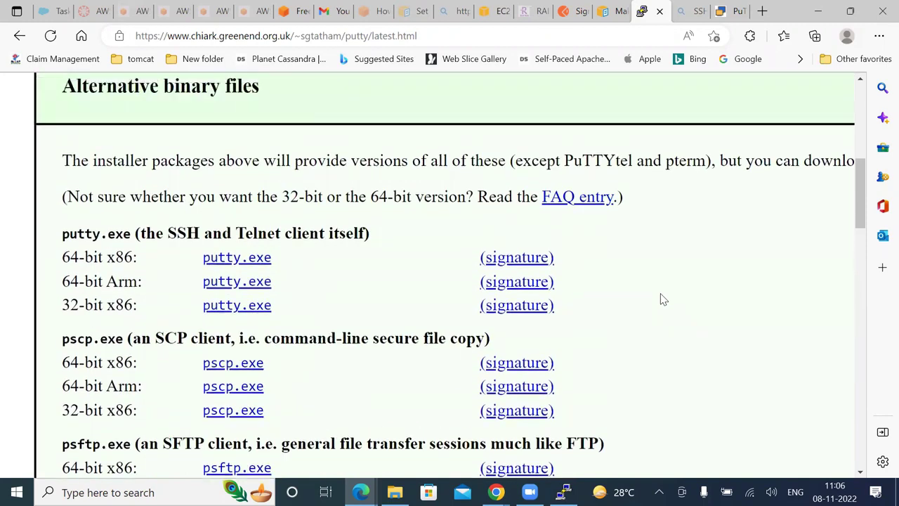
scroll(660, 300, "up", 3, "ctrl")
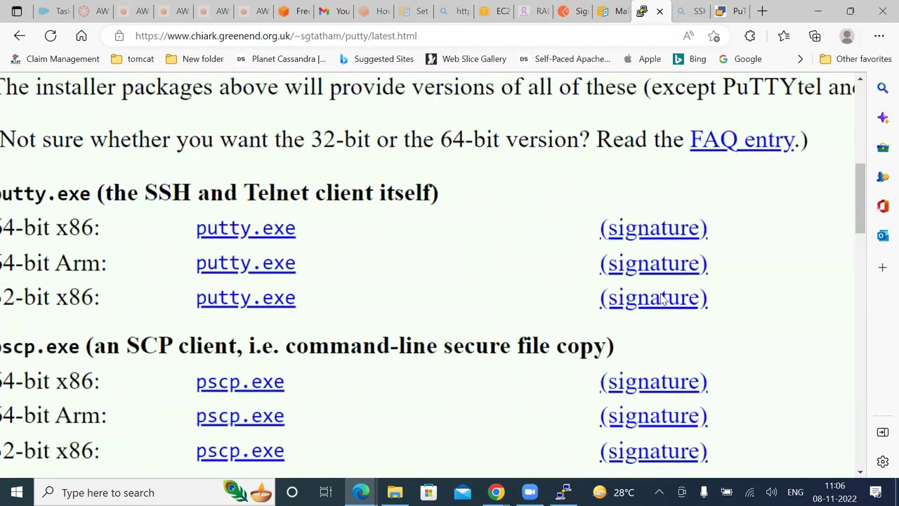
left_click(262, 296)
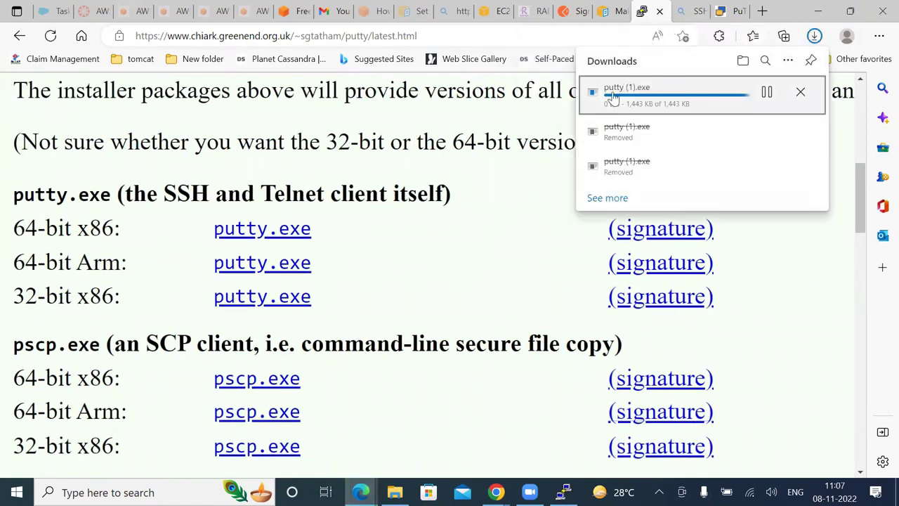
Run putty (1).exe, expand Connection > SSH > Auth to the Credentials page, then Cancel
left_click(613, 99)
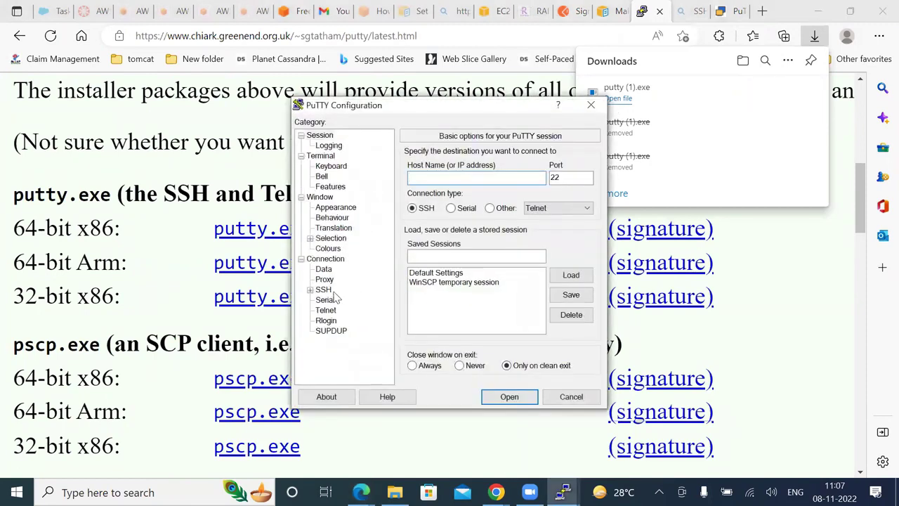
left_click(323, 289)
left_click(309, 290)
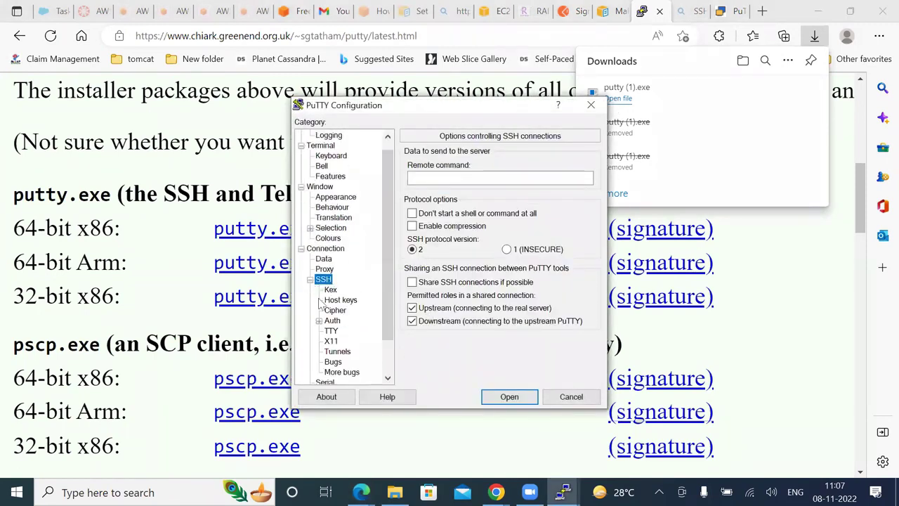
left_click(331, 321)
left_click(319, 321)
left_click(318, 321)
left_click(319, 321)
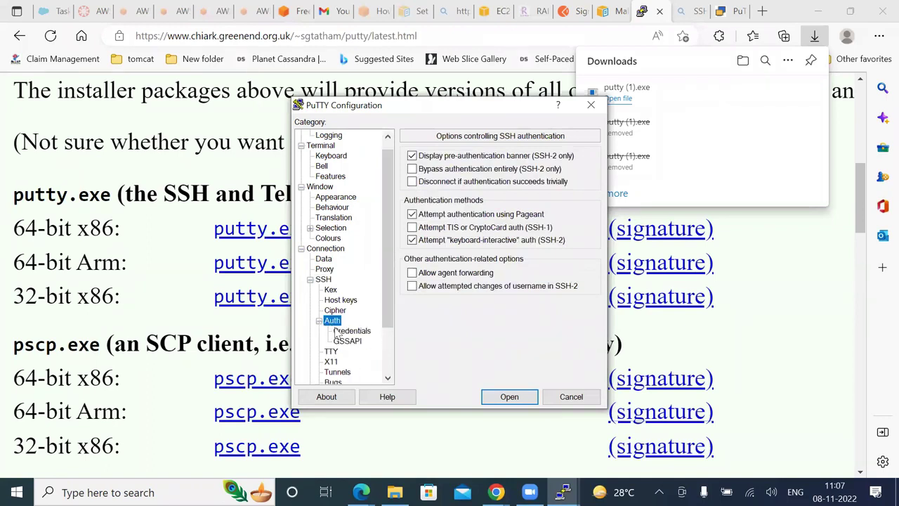
left_click(349, 331)
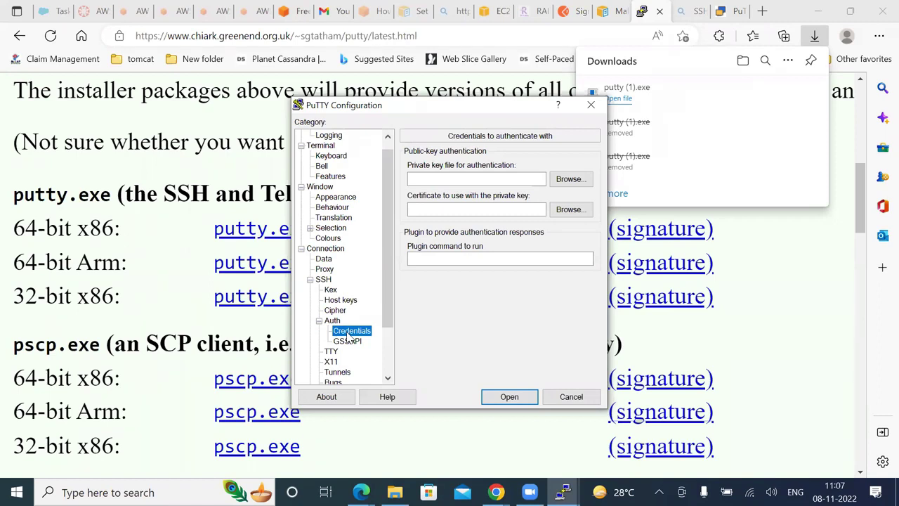
left_click(571, 396)
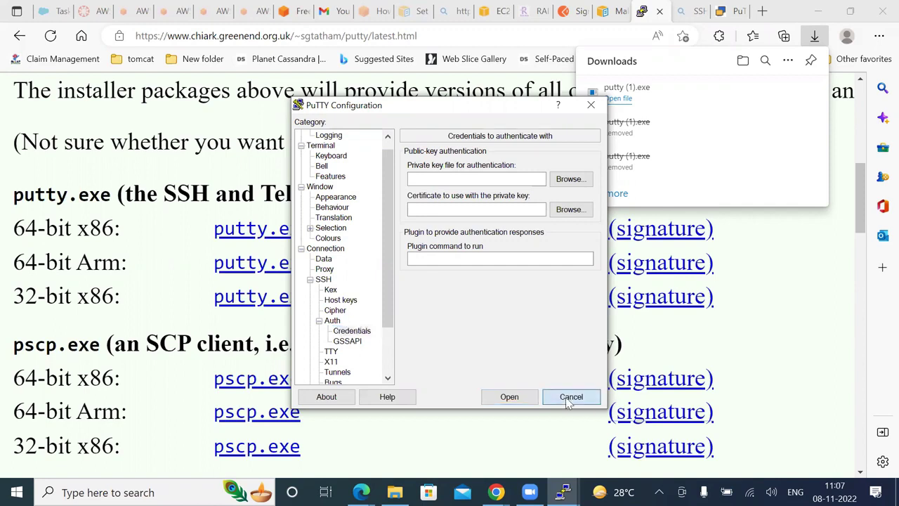
Relaunch PuTTY, paste the copied host name, and go to SSH > Auth > Credentials
left_click(599, 107)
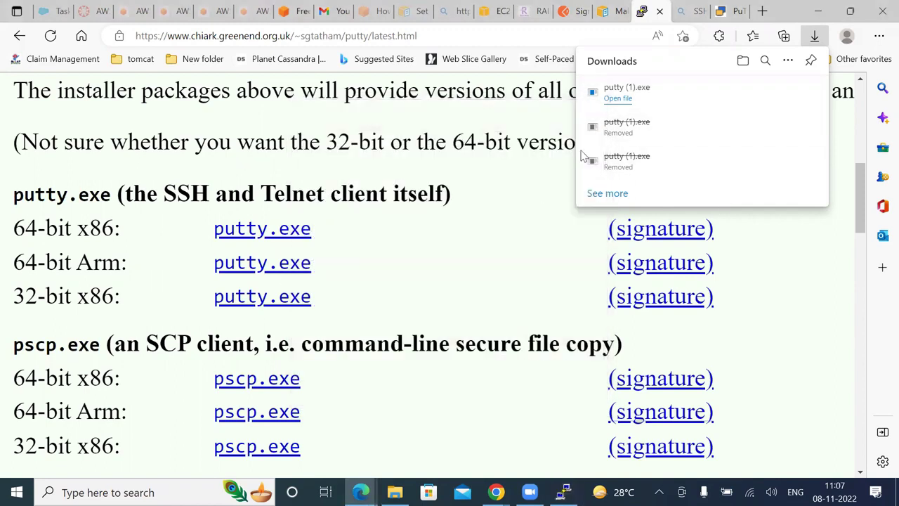
left_click(624, 100)
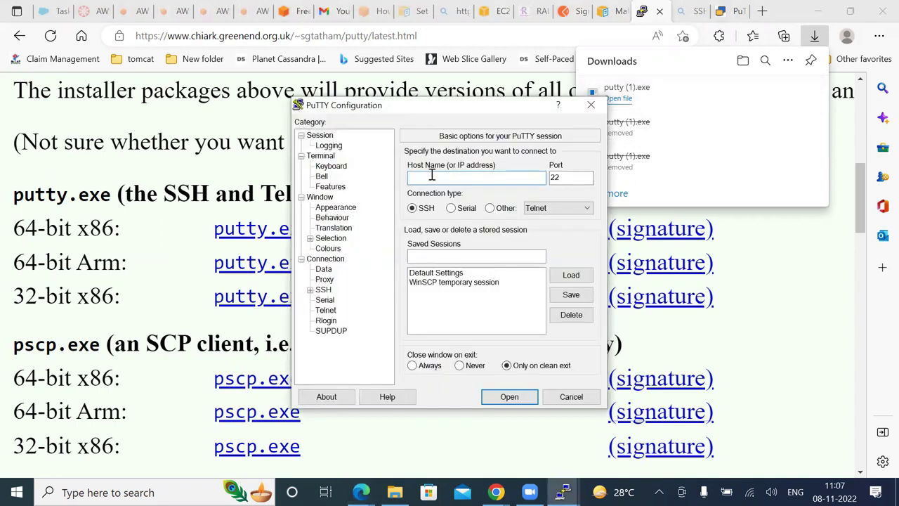
type("https://www.puttygen.com/")
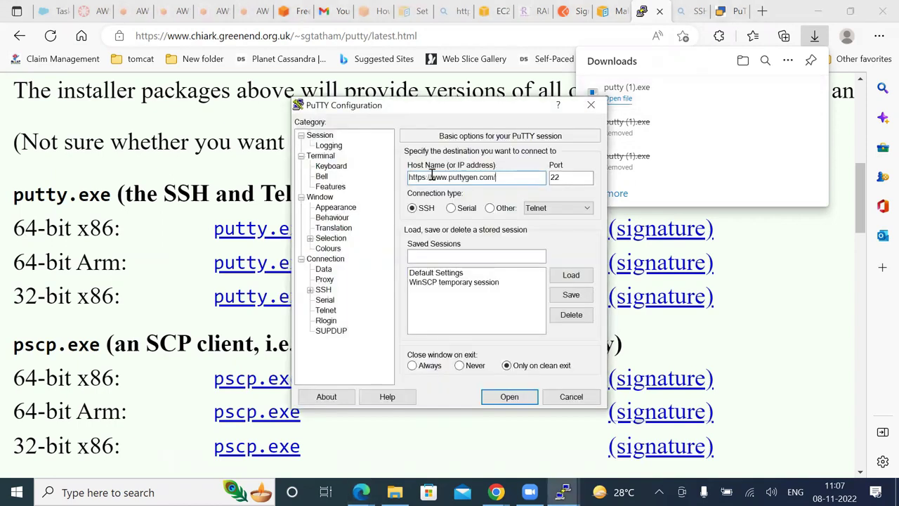
left_click(311, 289)
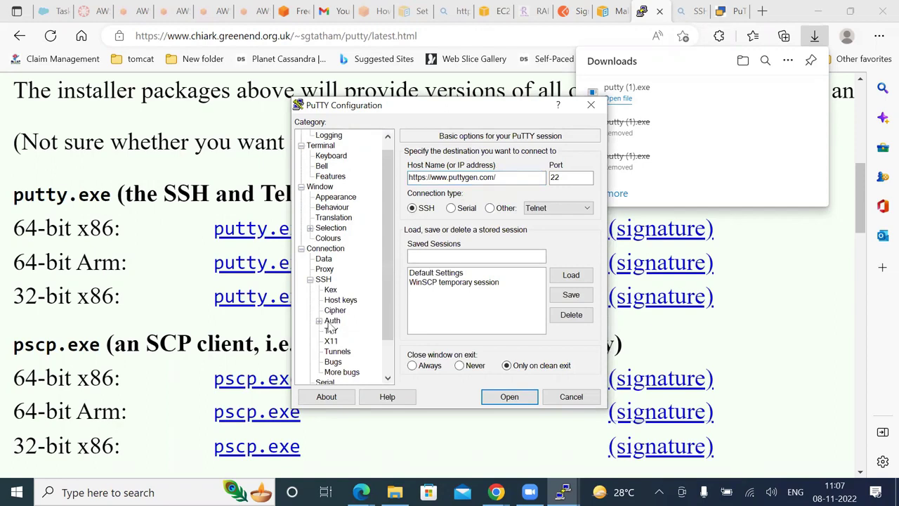
left_click(330, 321)
left_click(319, 321)
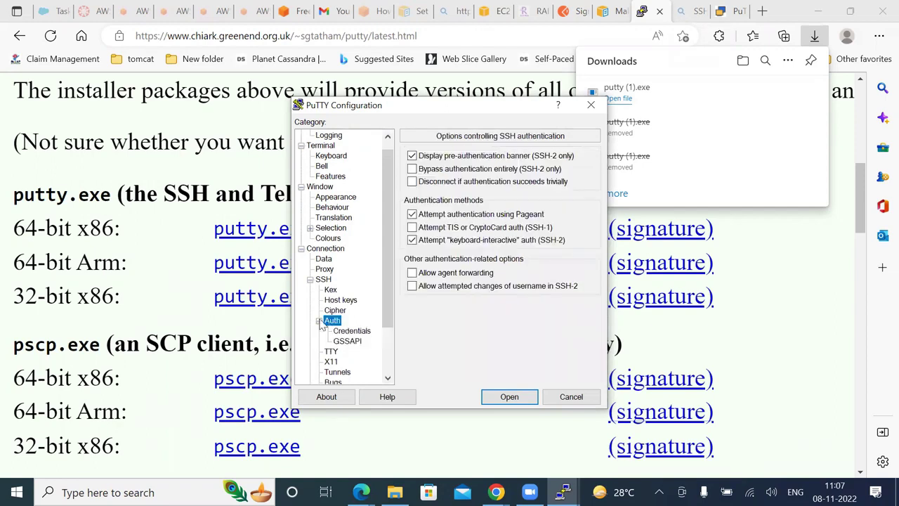
left_click(352, 331)
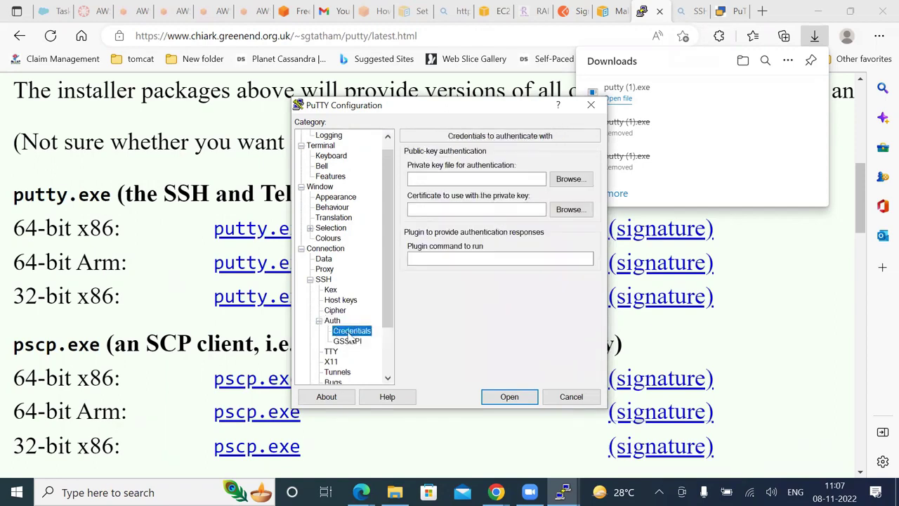
Set myKey-restart-11-22.pem as the certificate file and attempt the connection
left_click(568, 180)
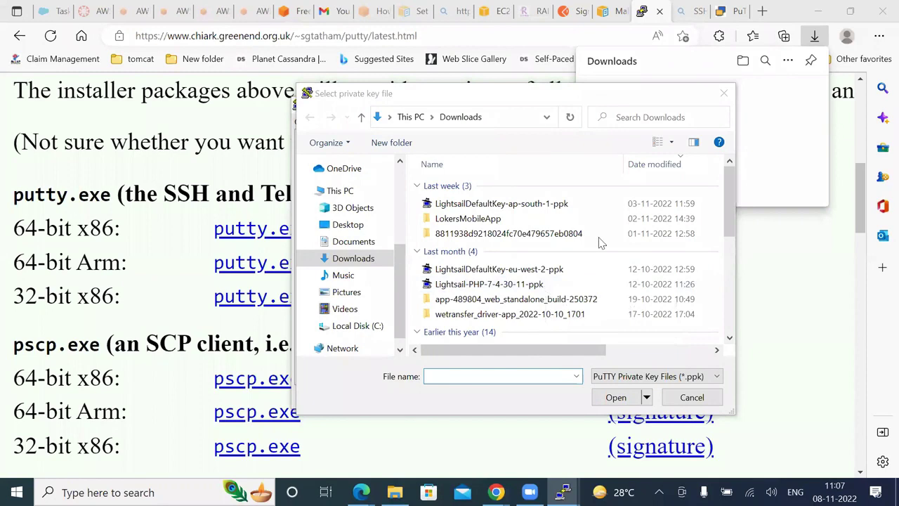
left_click(723, 93)
left_click(570, 209)
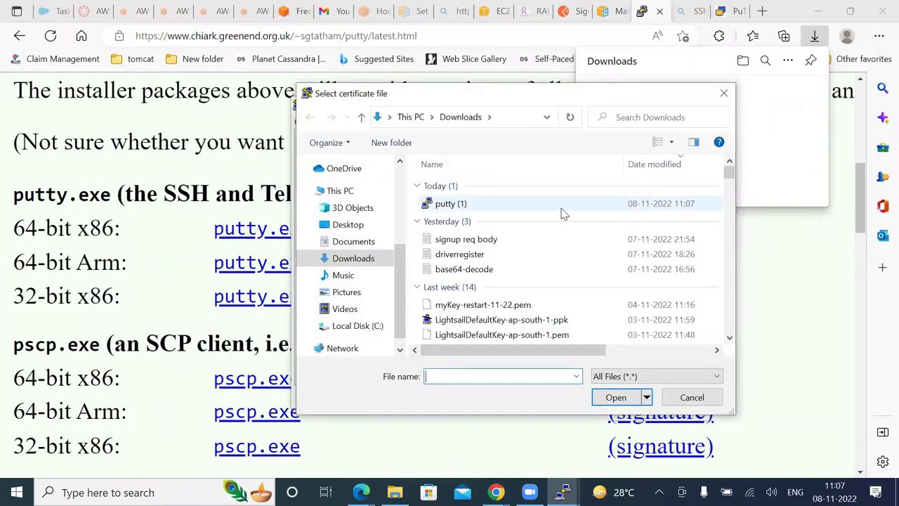
left_click(485, 305)
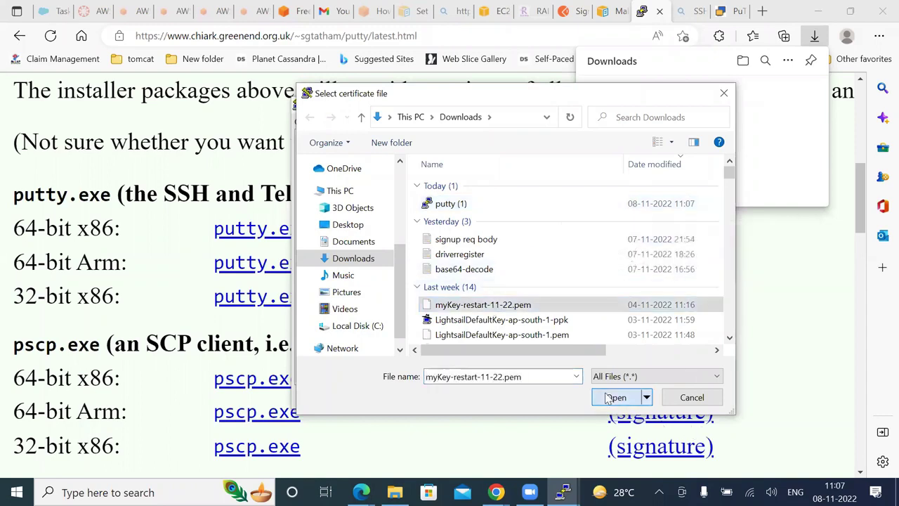
left_click(615, 396)
left_click(509, 396)
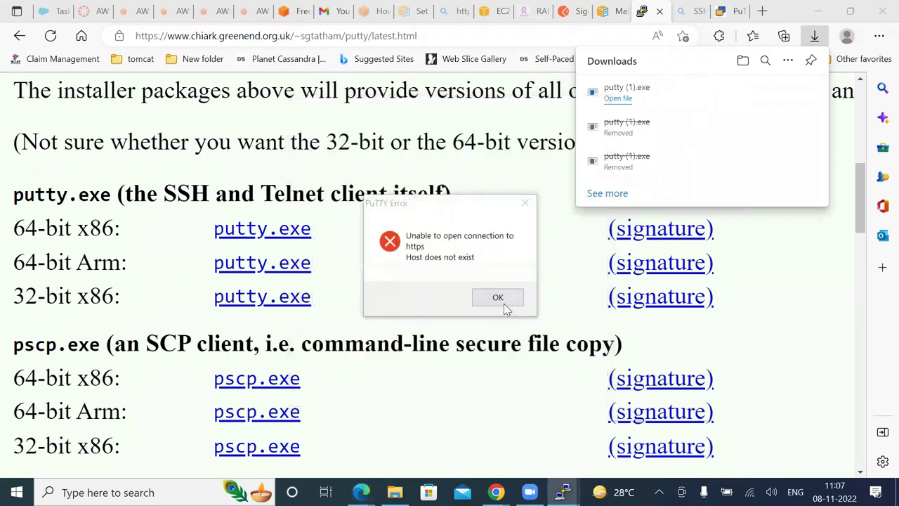
Dismiss the host-not-found error, relaunch PuTTY with an empty host, and switch to the EC2 instances tab
left_click(497, 299)
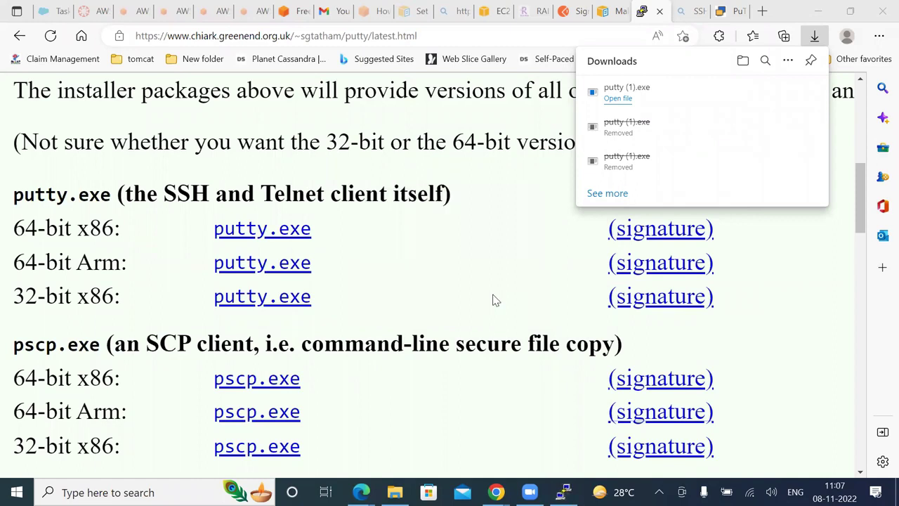
left_click(610, 99)
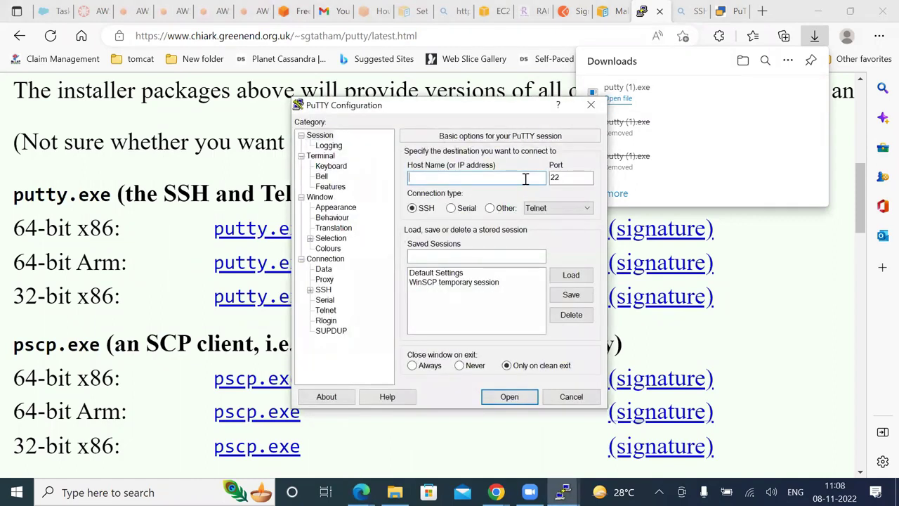
type("https://www.puttygen.com/")
key("BackSpace")
key("BackSpace")
key("BackSpace")
key("BackSpace")
key("BackSpace")
key("BackSpace")
key("BackSpace")
key("BackSpace")
key("BackSpace")
key("BackSpace")
key("BackSpace")
key("BackSpace")
key("BackSpace")
key("BackSpace")
key("BackSpace")
key("BackSpace")
key("BackSpace")
key("BackSpace")
key("BackSpace")
key("BackSpace")
left_click(484, 10)
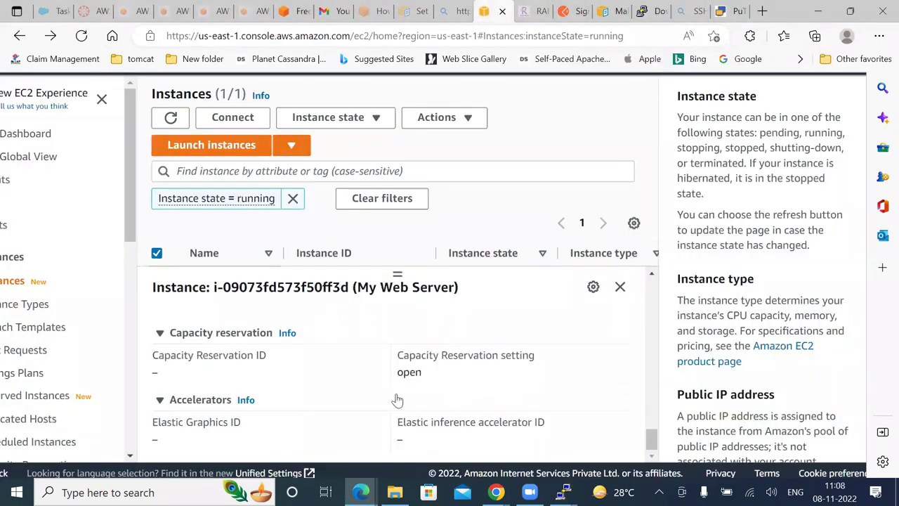
Open the My Web Server instance details from the EC2 instance list, clearing the running-state filter
scroll(397, 400, "up", 1)
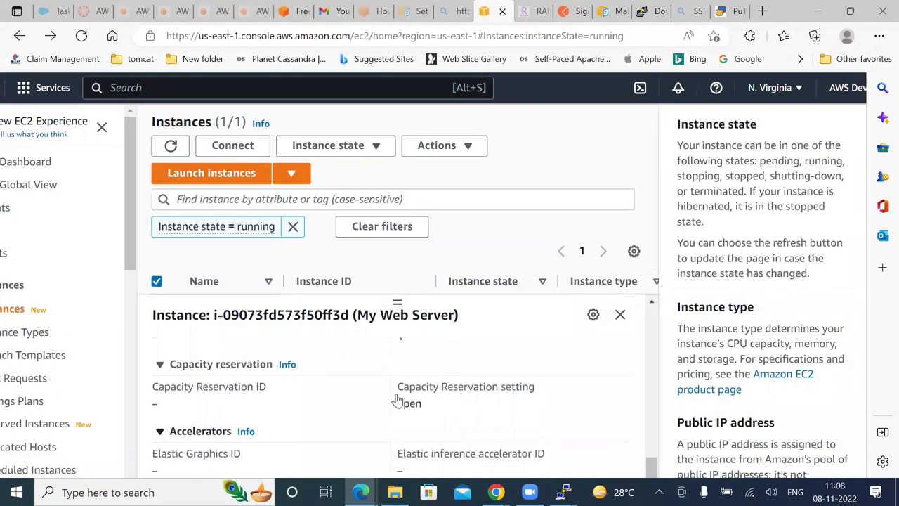
scroll(397, 399, "down", 2)
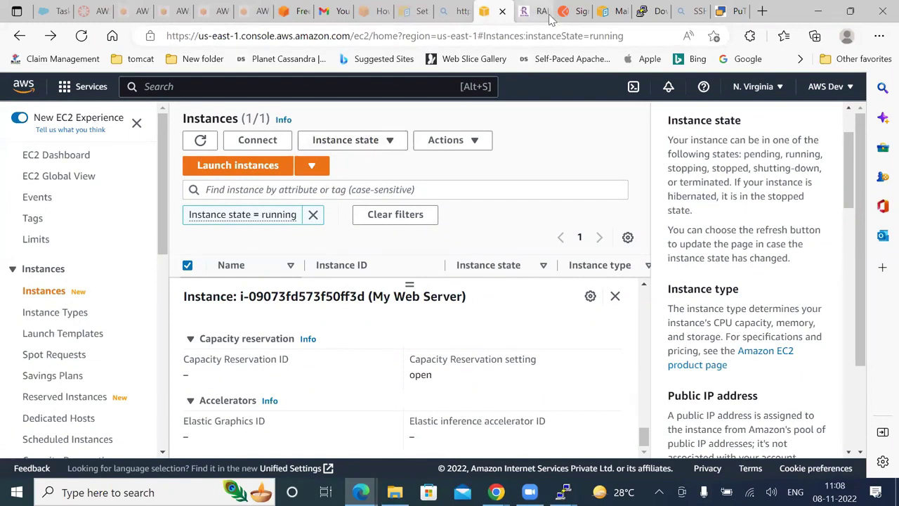
mouse_move(551, 19)
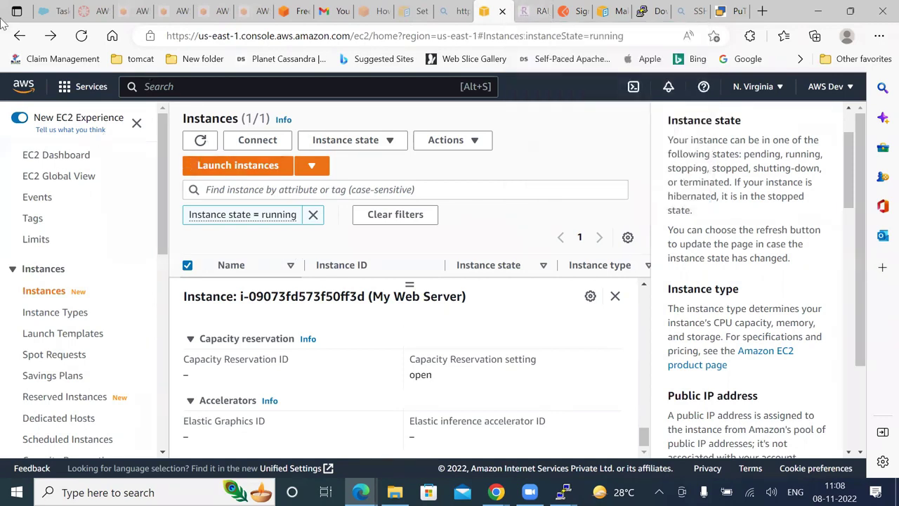
left_click(19, 36)
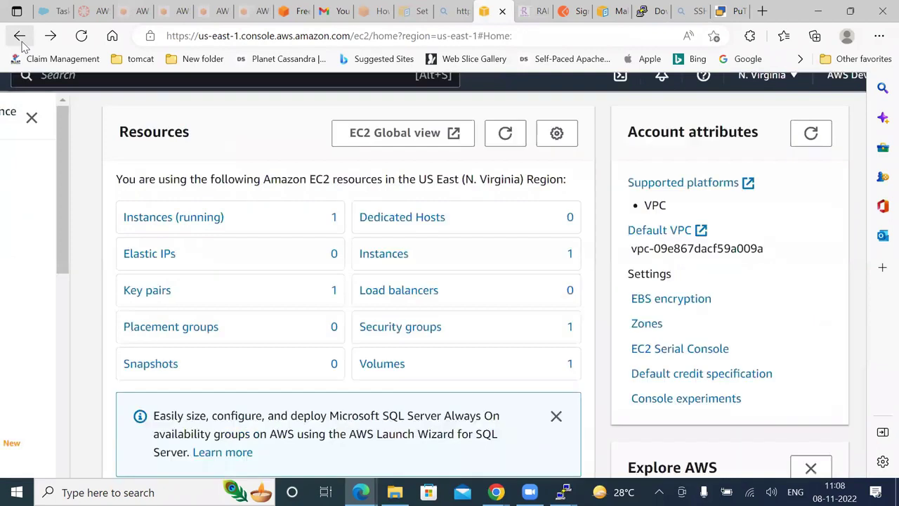
left_click(166, 229)
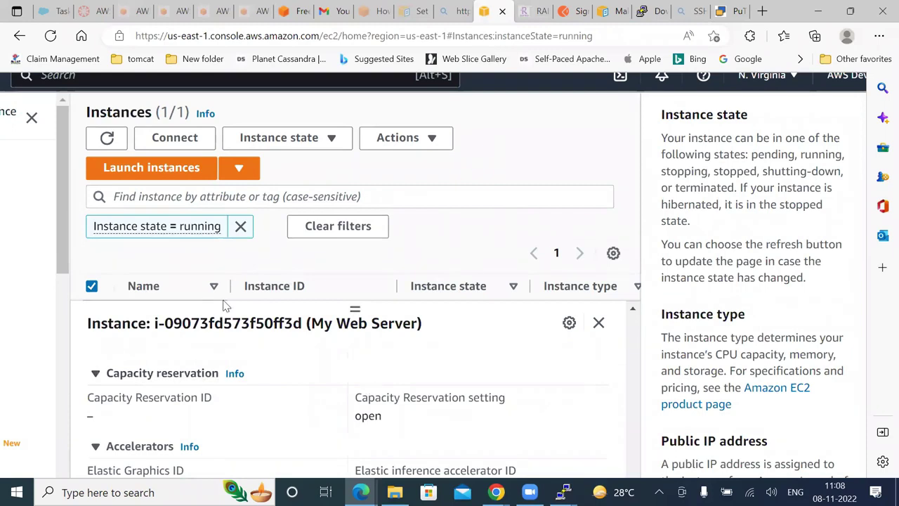
left_click(240, 227)
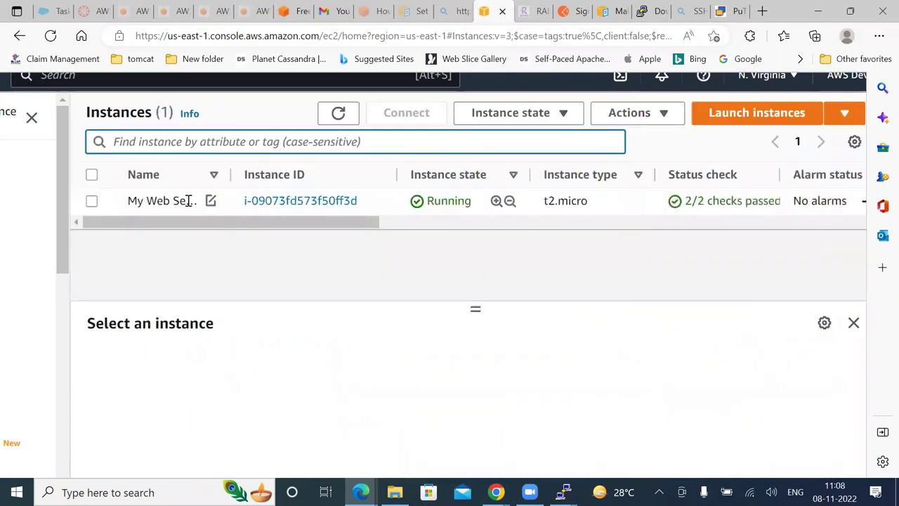
left_click(257, 201)
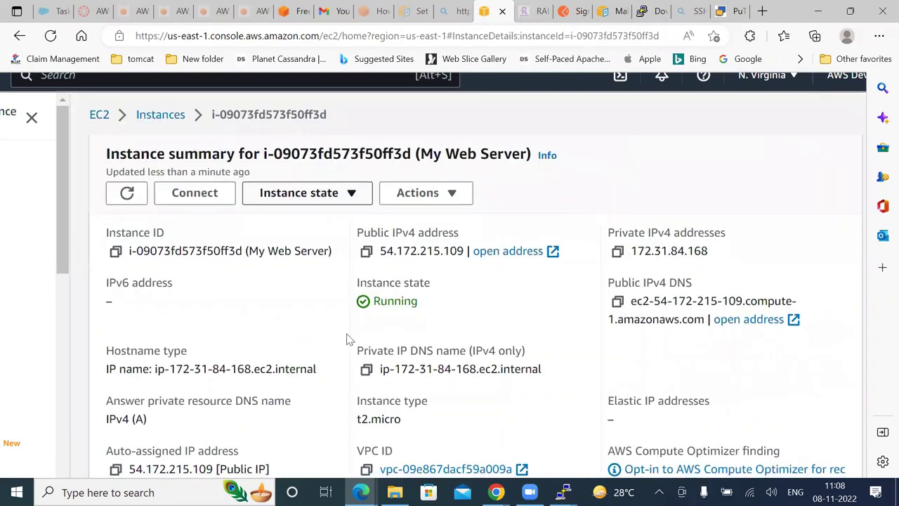
Copy the public IPv4 address 54.172.215.109 into PuTTY's Host Name field
left_click(366, 254)
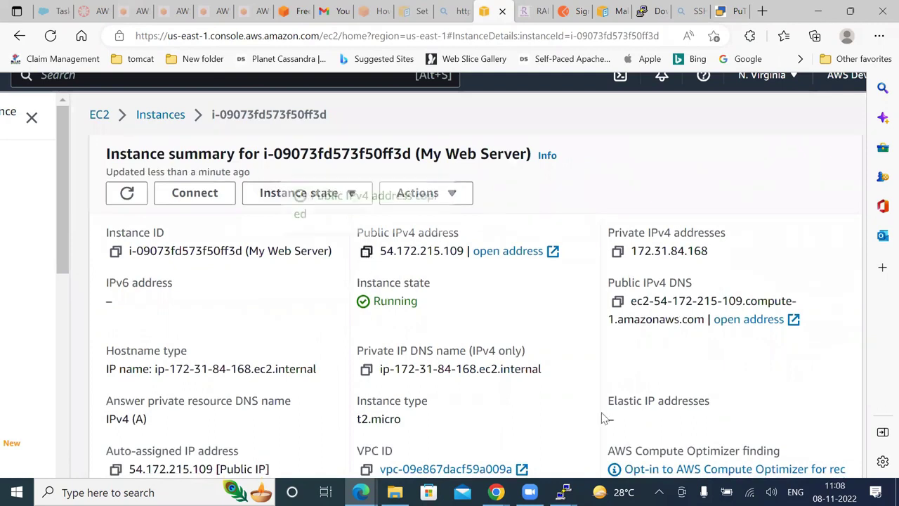
key("alt+Tab")
key("ctrl+v")
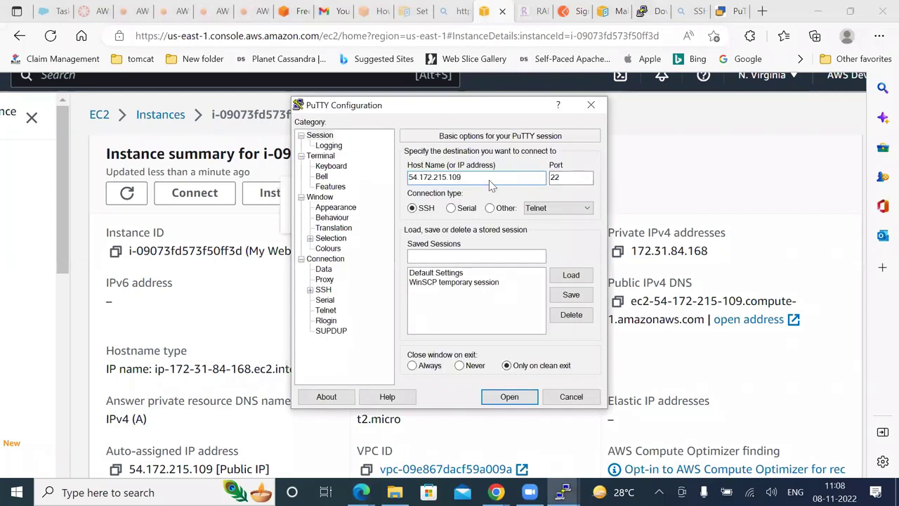
Set myKey-restart-11-22.pem as the certificate file in PuTTY's SSH Auth Credentials settings
left_click(310, 289)
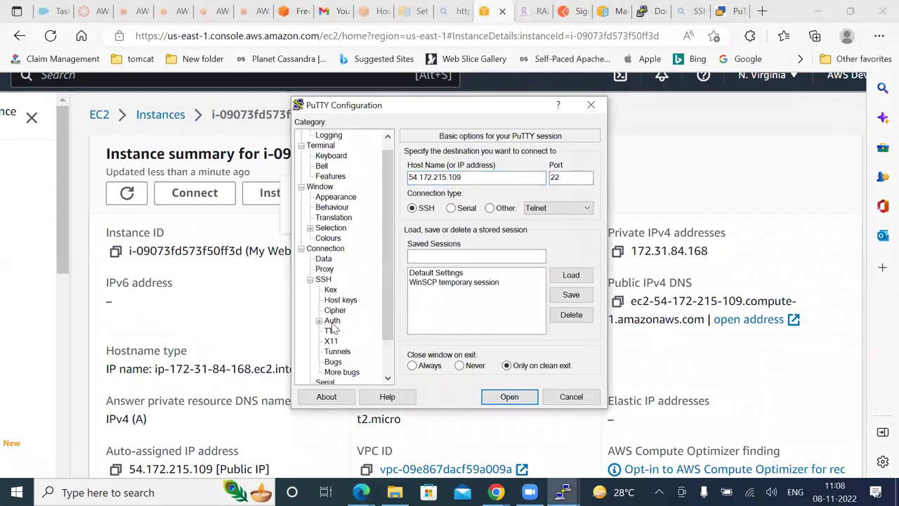
left_click(332, 320)
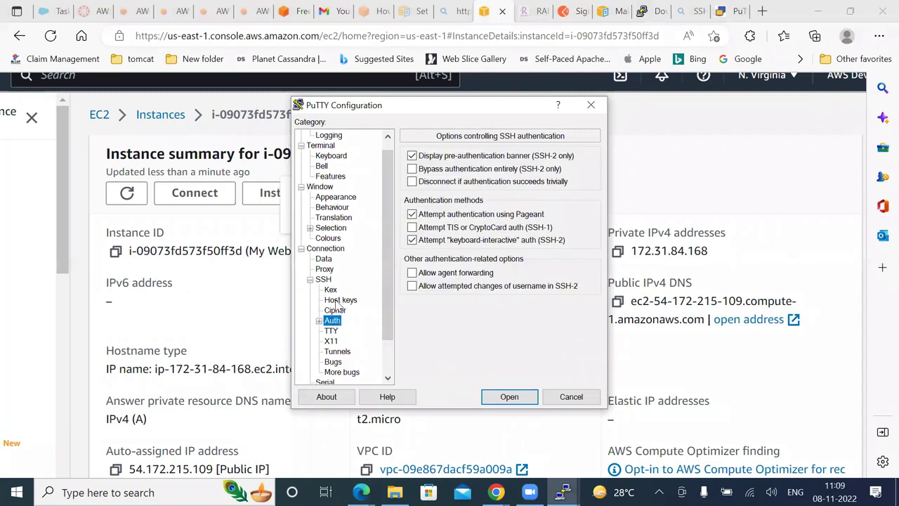
left_click(339, 302)
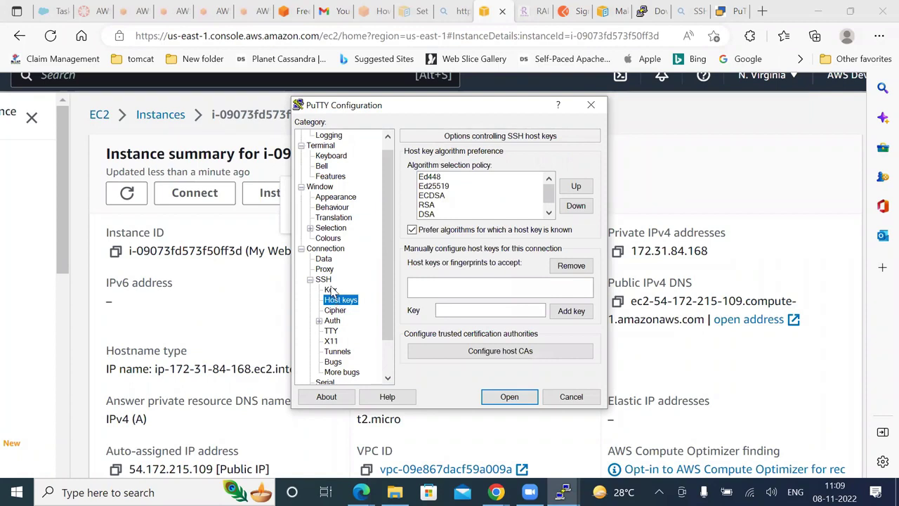
left_click(332, 320)
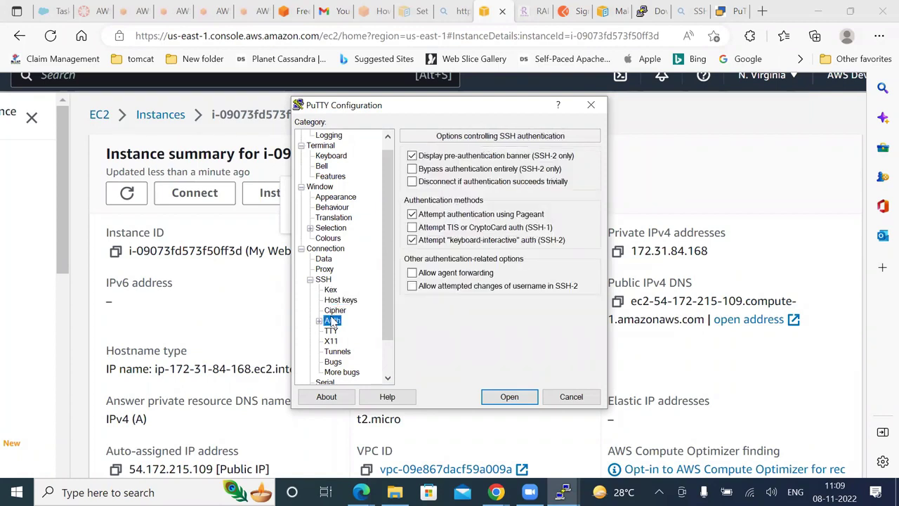
left_click(319, 321)
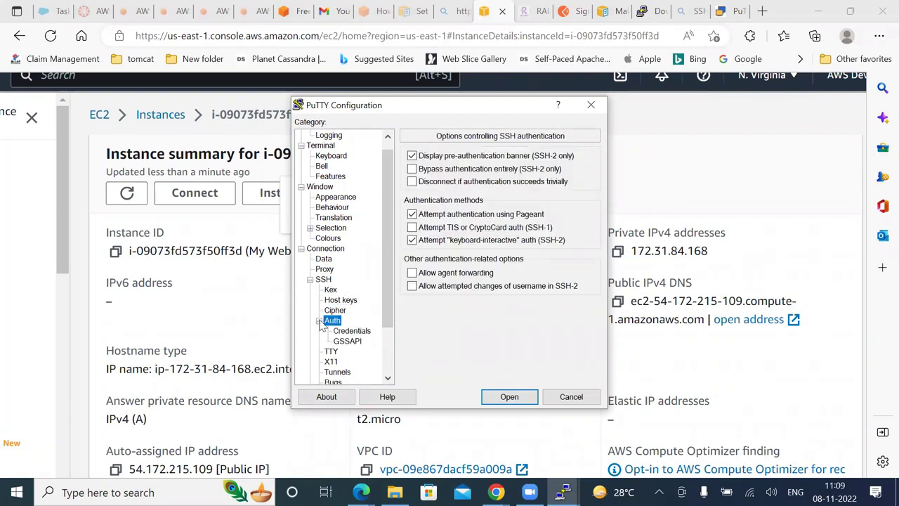
left_click(344, 331)
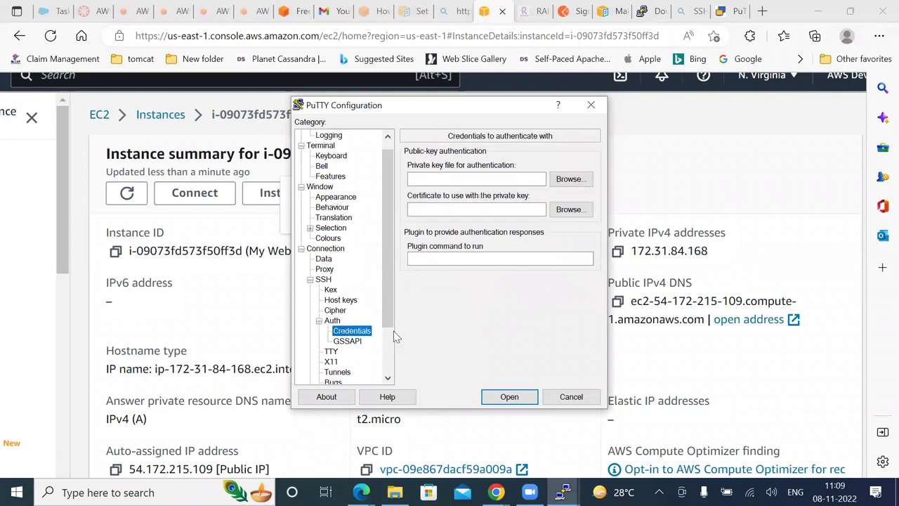
left_click(569, 211)
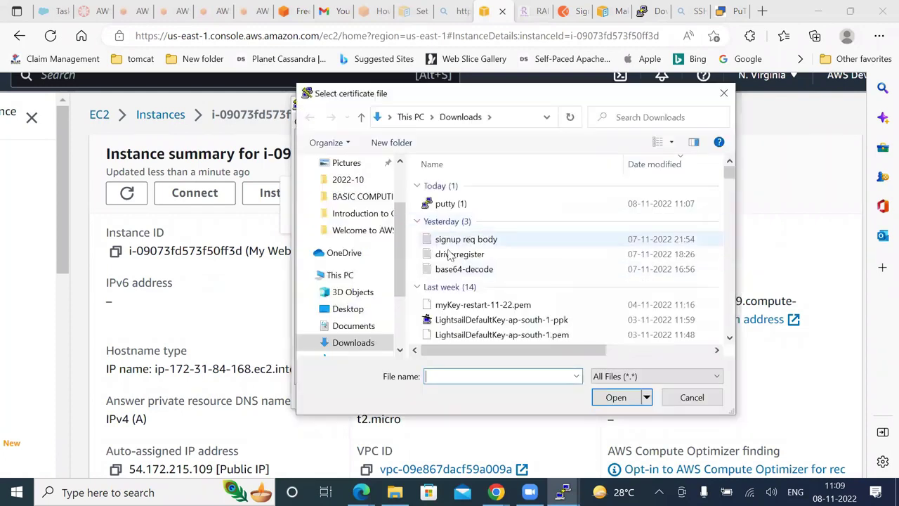
left_click(485, 307)
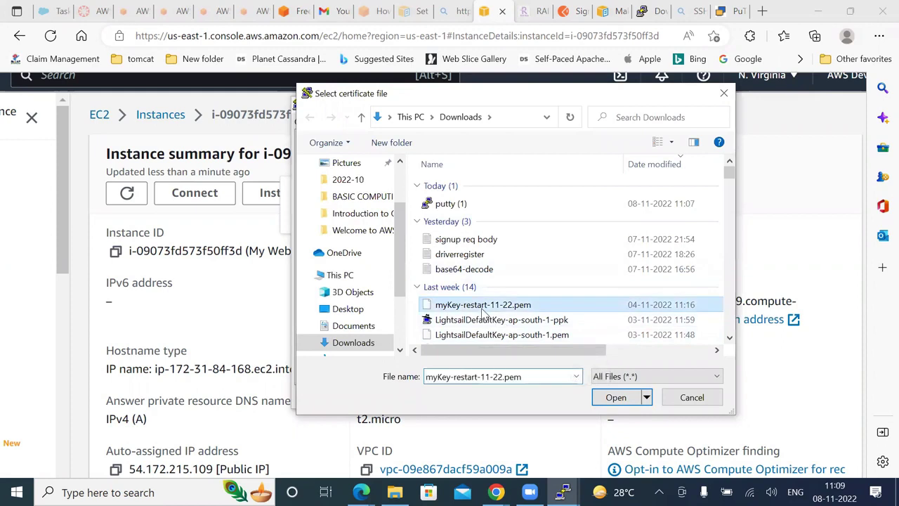
left_click(616, 397)
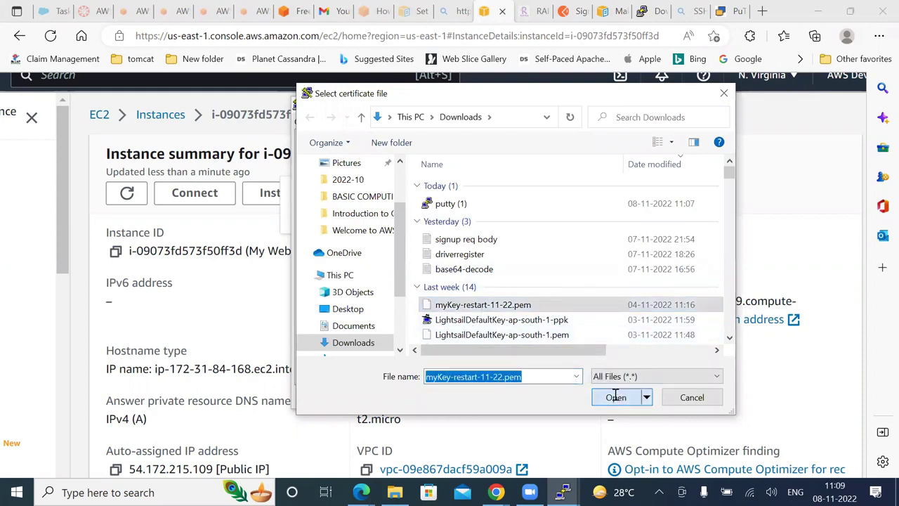
Connect to 54.172.215.109 and dismiss the resulting connection timed out error
left_click(509, 398)
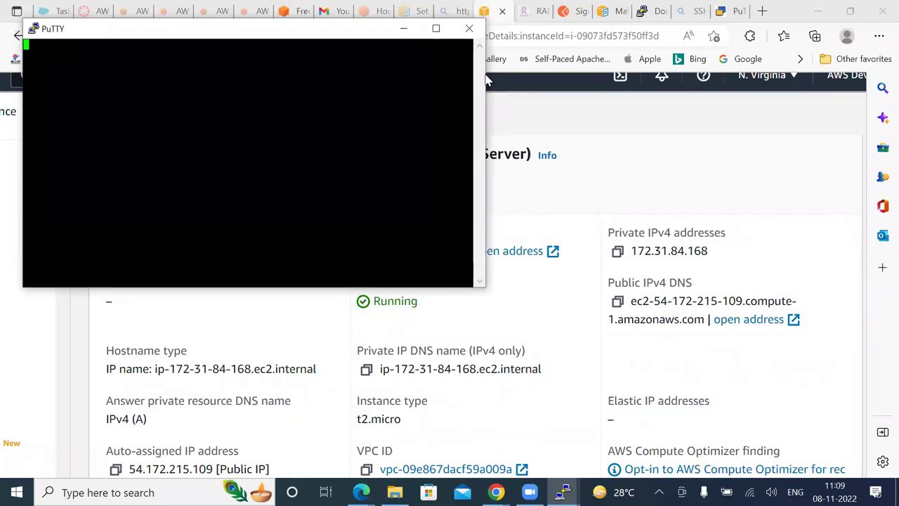
left_click_drag(176, 35, 489, 79)
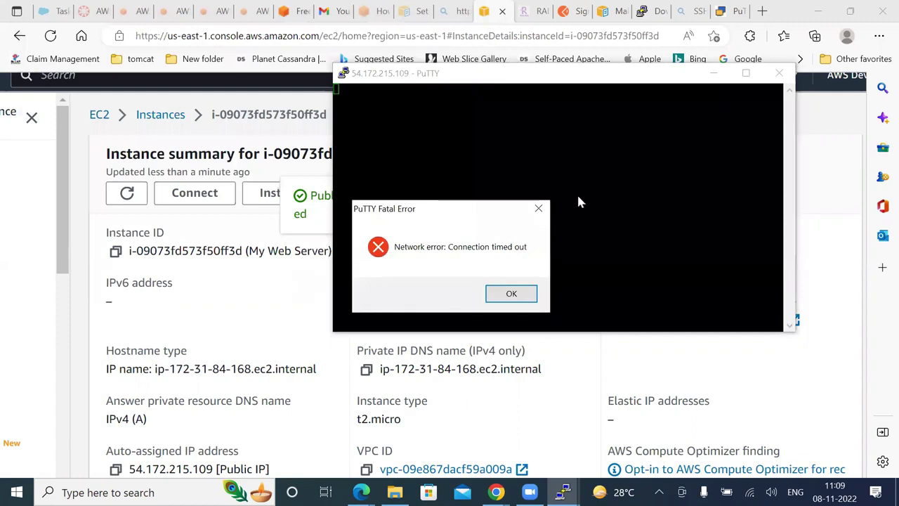
left_click(512, 294)
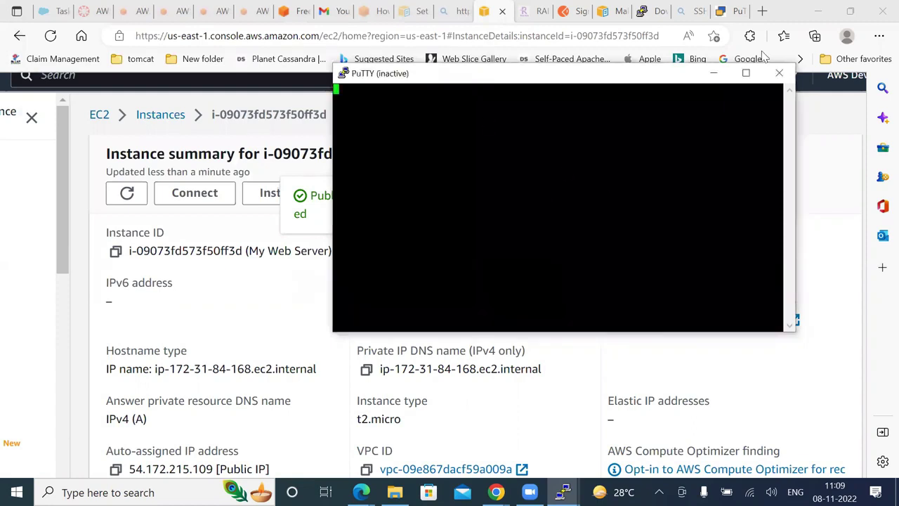
Close the dead terminal, cancel PuTTY's configuration, and select the putty application in the Downloads search
left_click(779, 73)
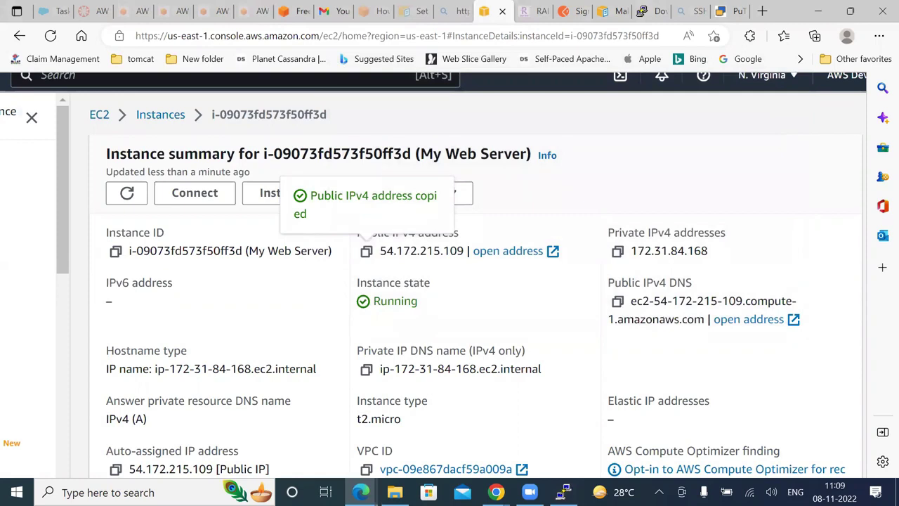
left_click(563, 491)
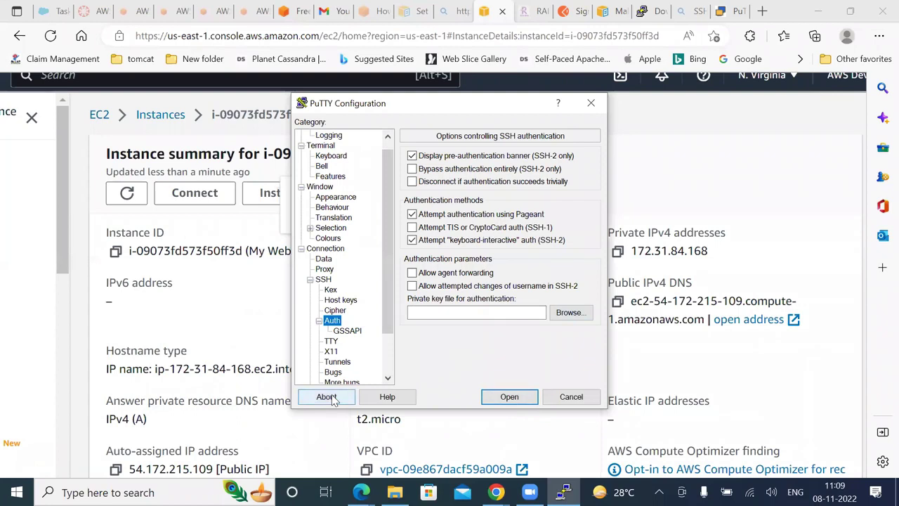
left_click(568, 397)
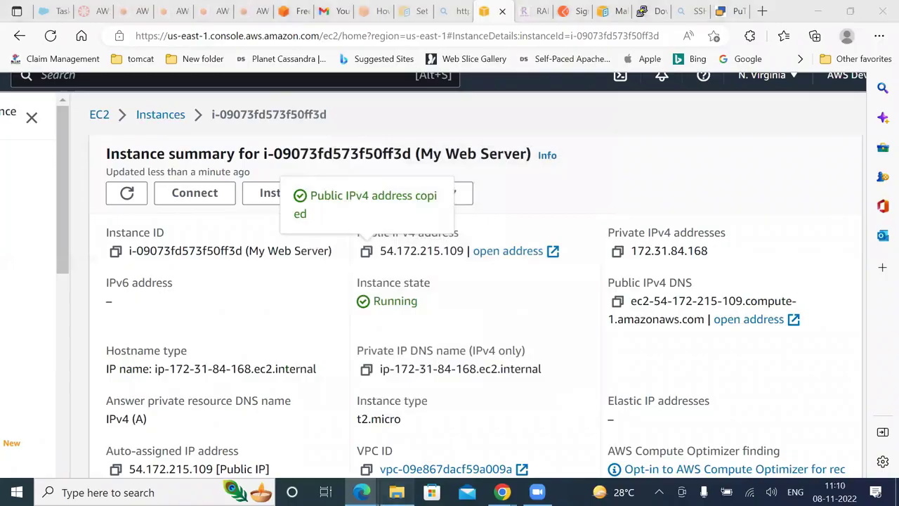
key("alt+Tab")
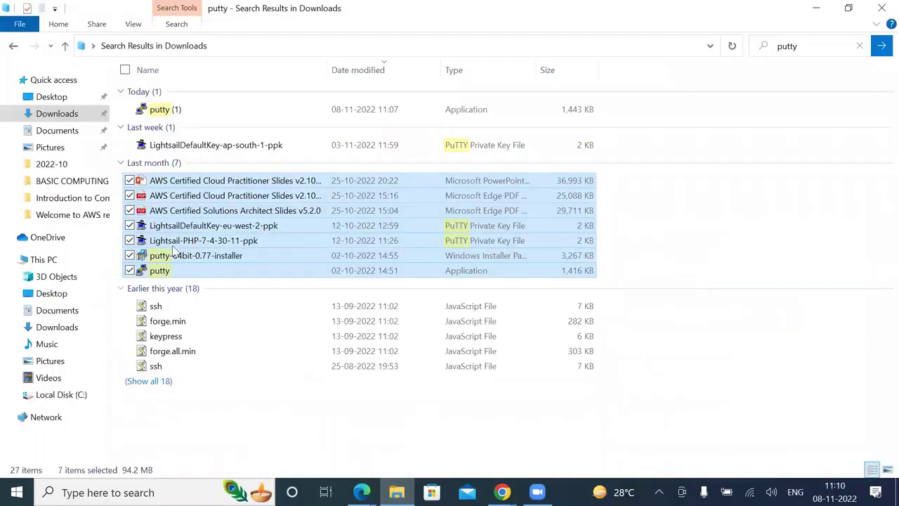
left_click(165, 273)
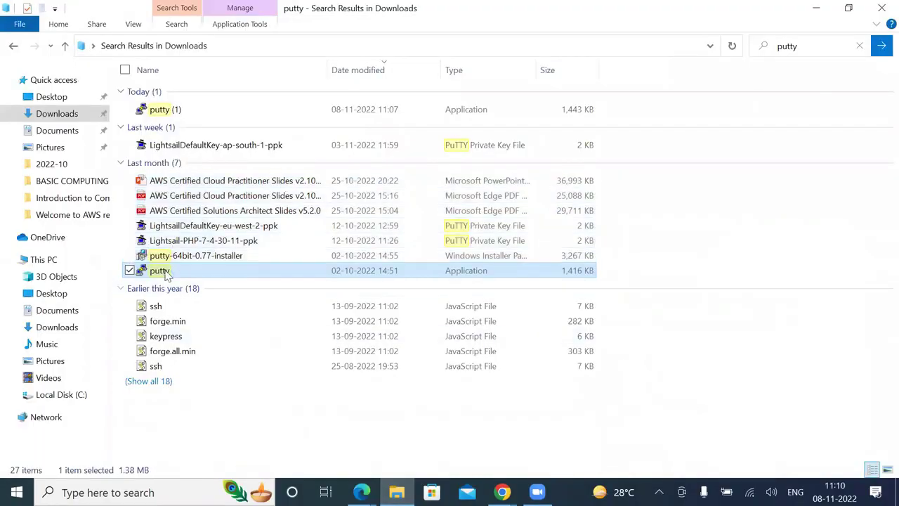
Launch putty with host 54.172.215.109 and the LightsailDefaultKey-ap-south-1-ppk private key under SSH Auth
double_click(165, 272)
key("ctrl+v")
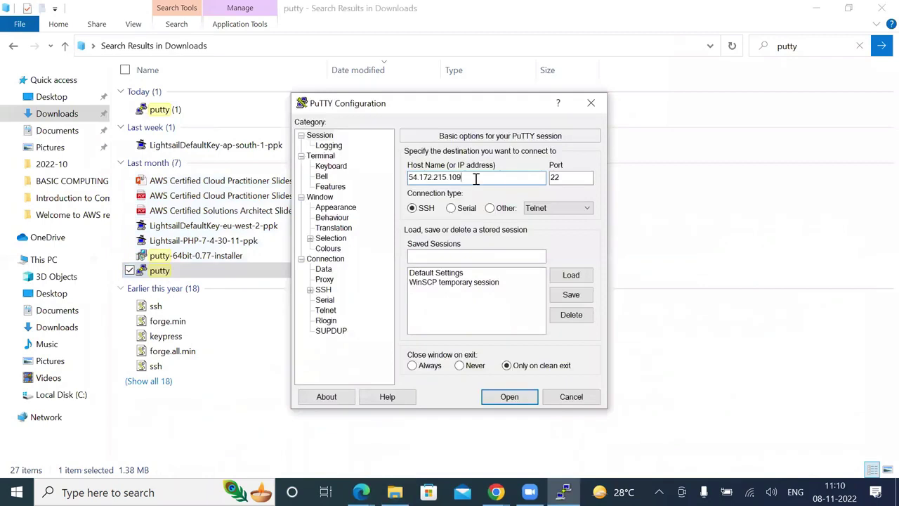
left_click(310, 289)
left_click(332, 322)
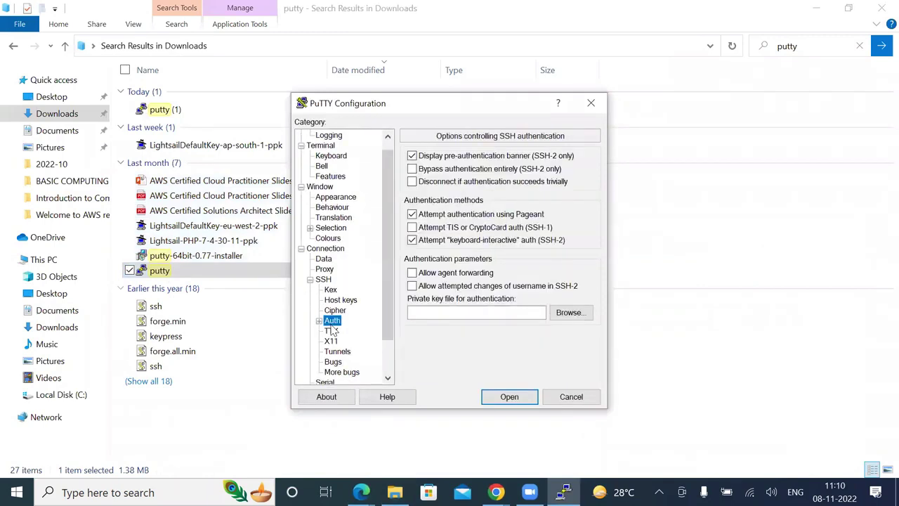
left_click(567, 316)
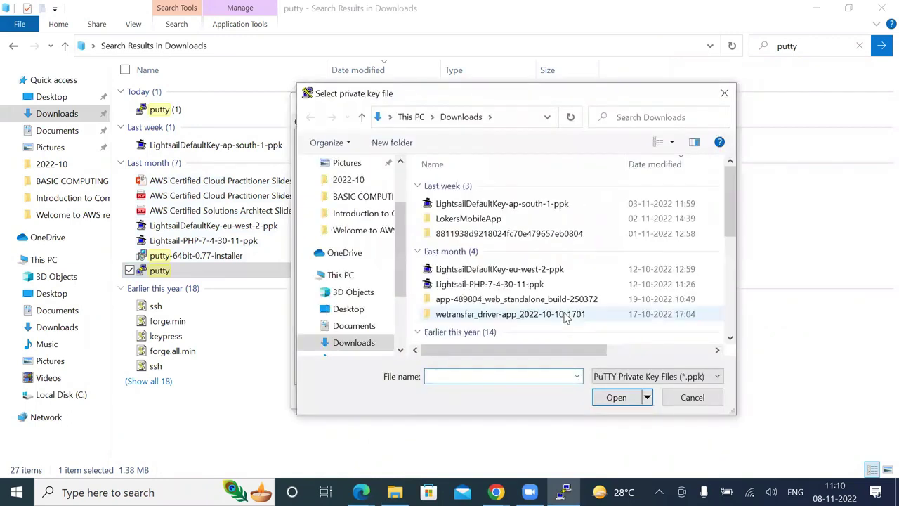
left_click(500, 204)
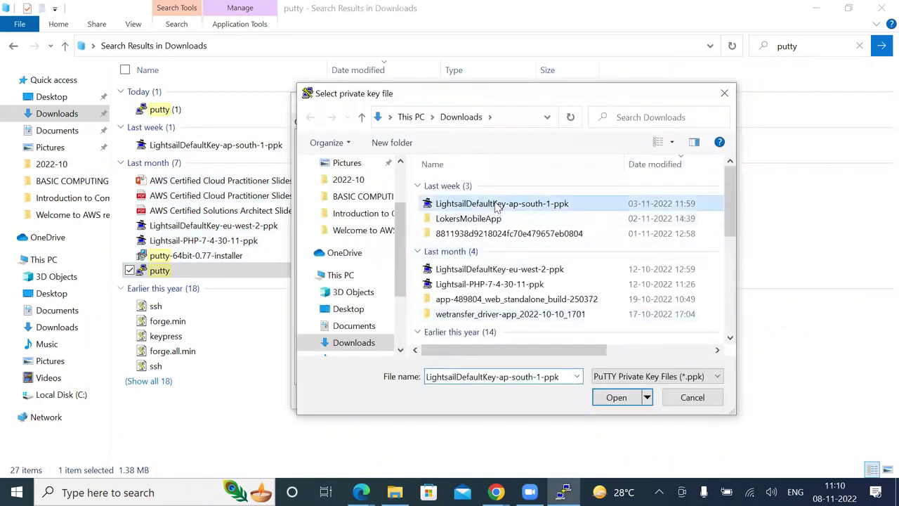
left_click(612, 398)
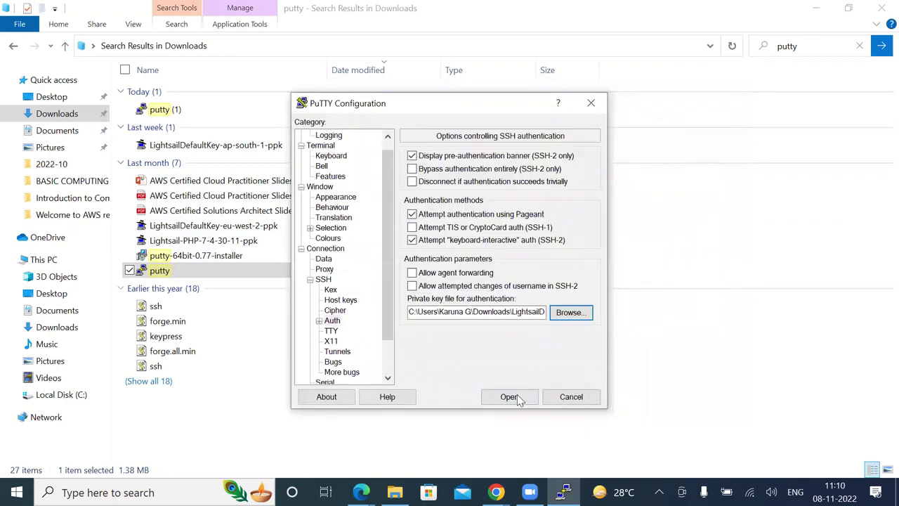
Open the SSH session to 54.172.215.109 and move the terminal window aside
left_click(510, 397)
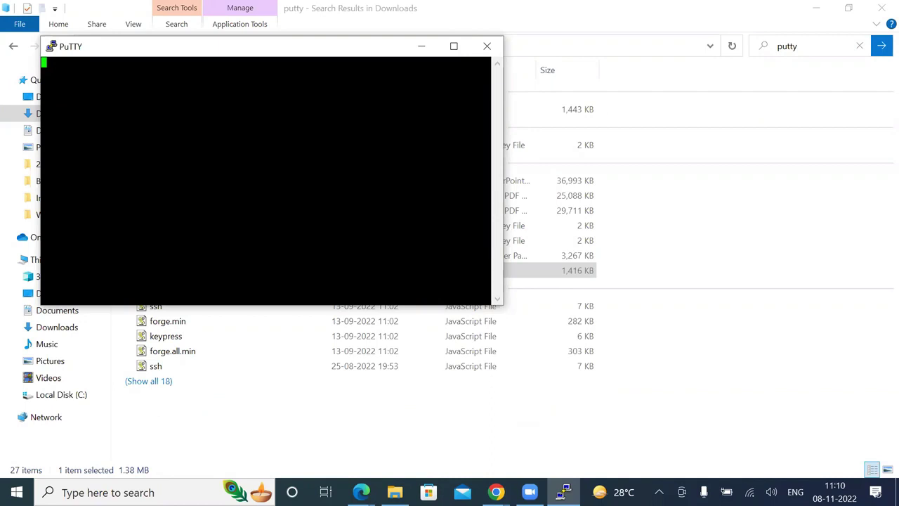
left_click_drag(211, 50, 602, 103)
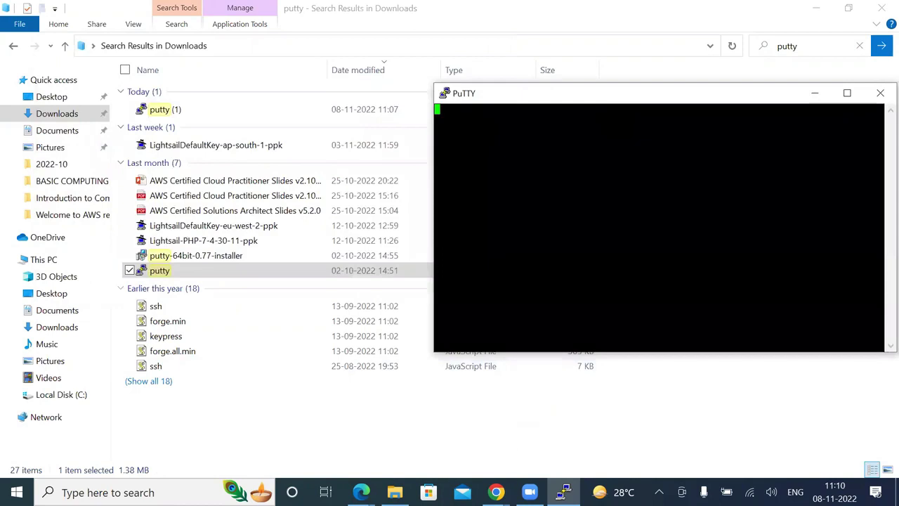
left_click(496, 493)
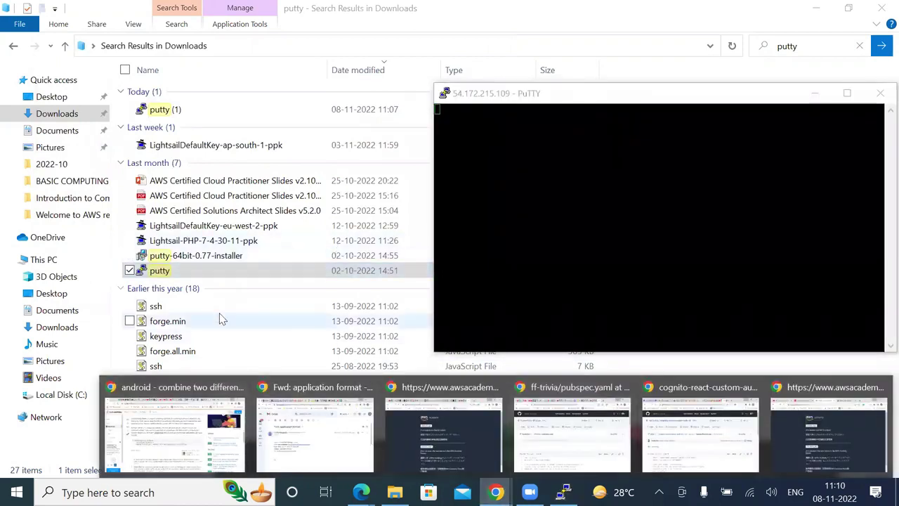
left_click(357, 29)
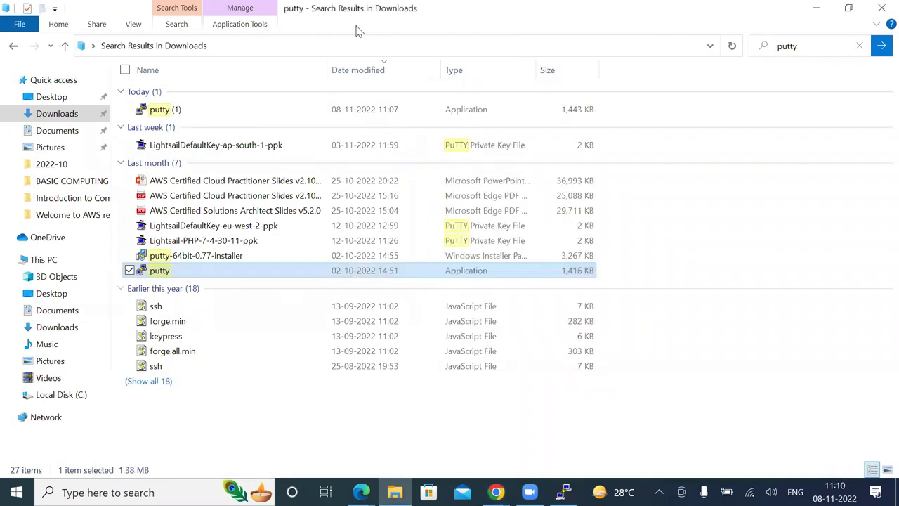
left_click(361, 493)
Open the instance's default security group from its Security details in the EC2 Console
left_click(555, 458)
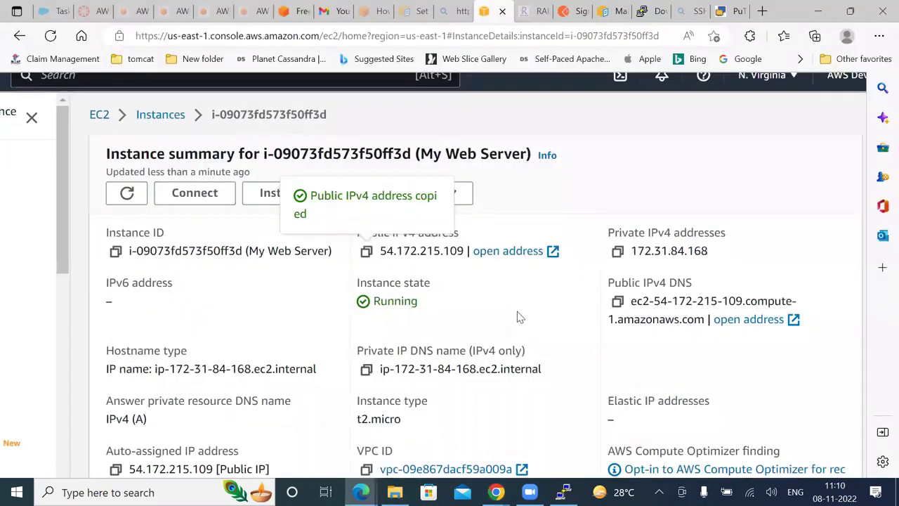
scroll(517, 318, "down", 5)
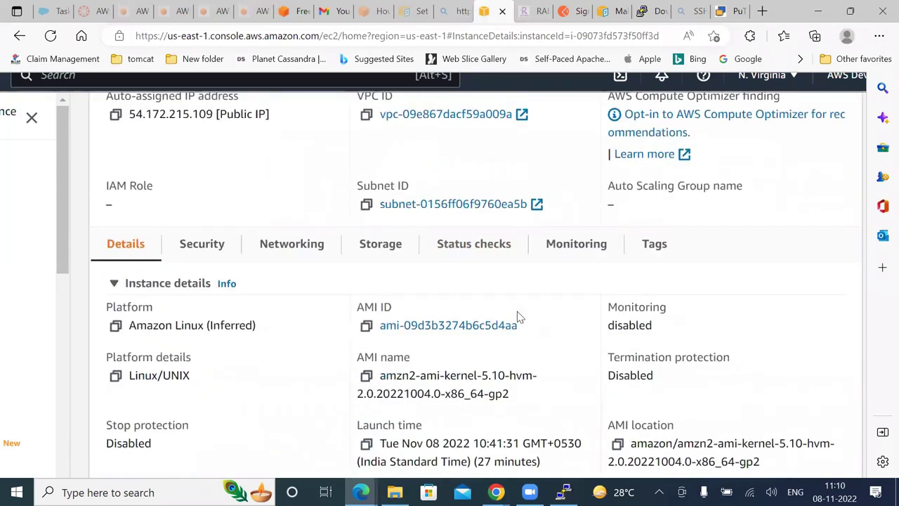
scroll(517, 317, "down", 1)
left_click(216, 204)
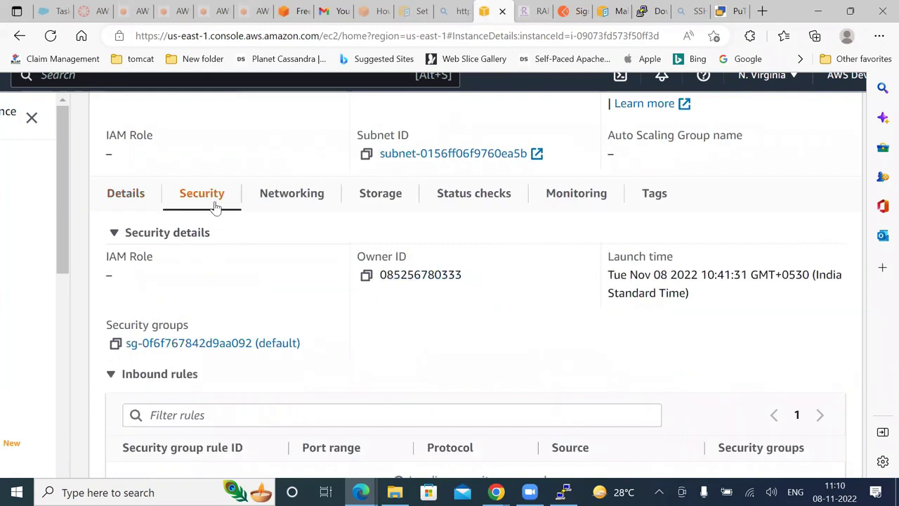
left_click(212, 344)
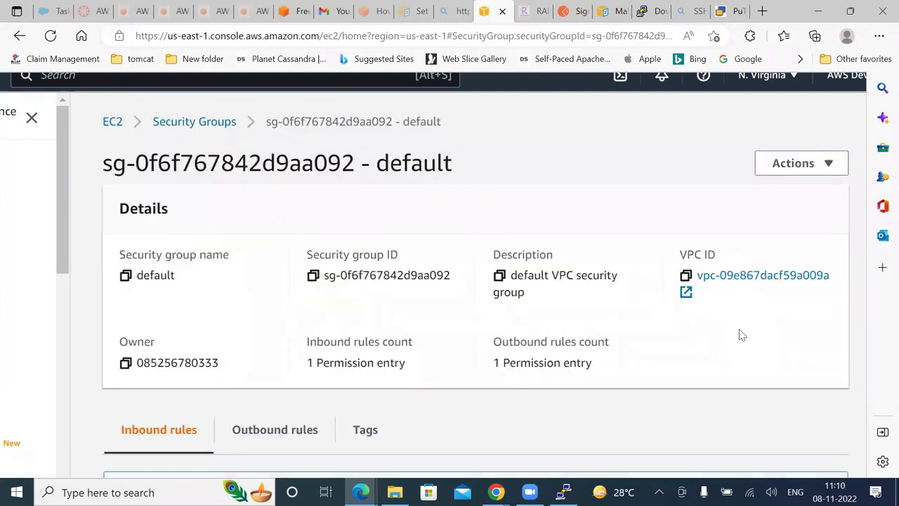
Compare the security group's outbound and inbound rules
scroll(741, 335, "down", 4)
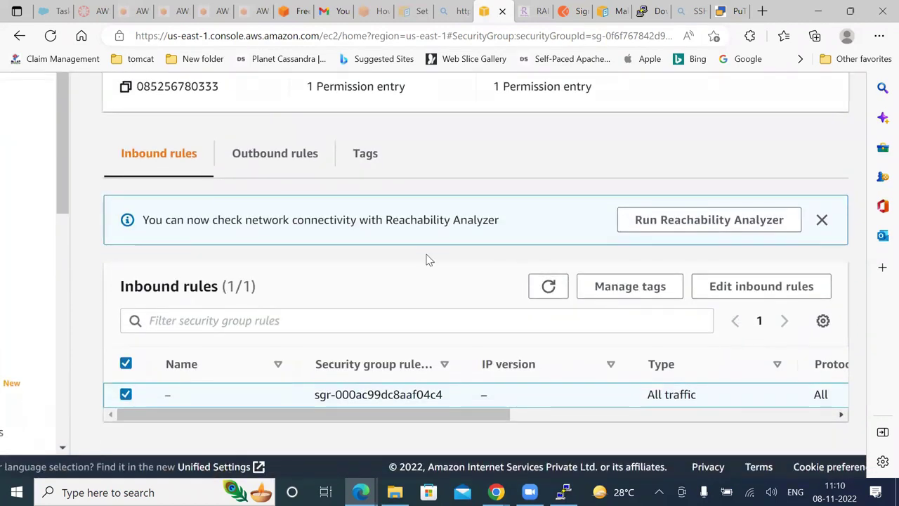
left_click(266, 155)
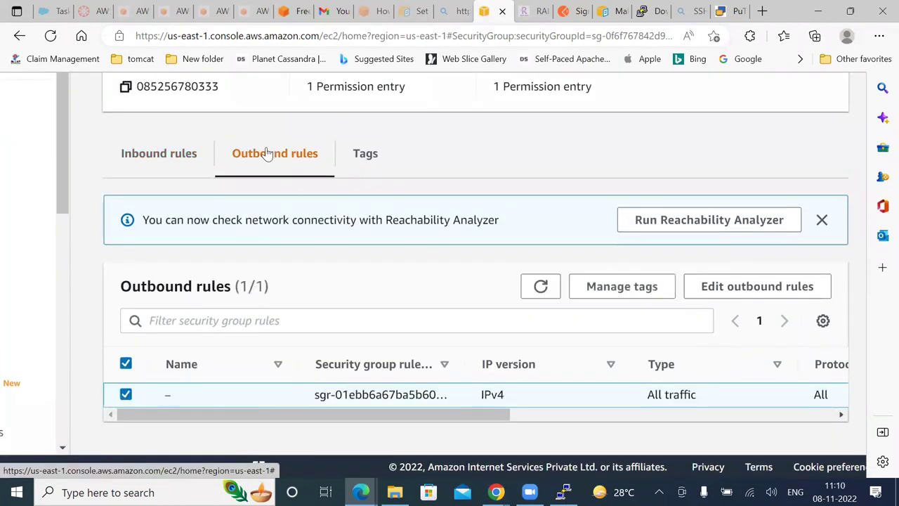
left_click(156, 158)
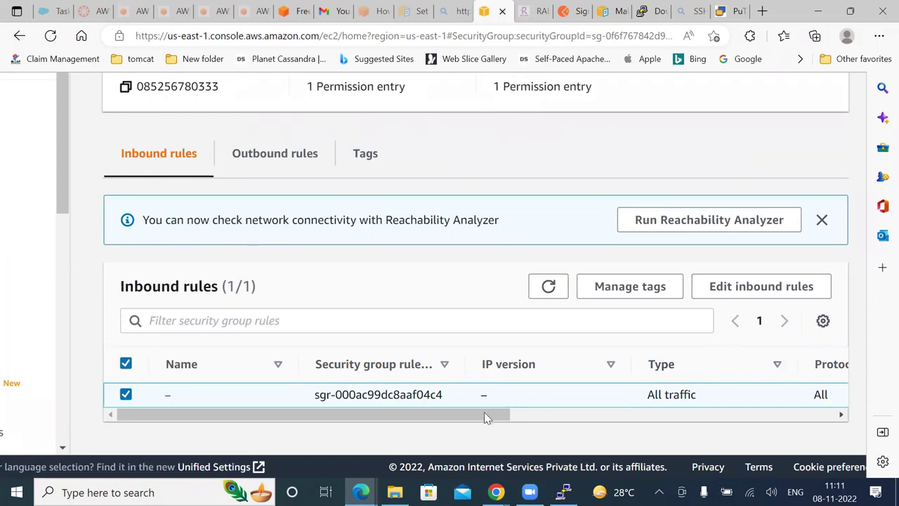
left_click_drag(484, 416, 404, 428)
left_click(275, 153)
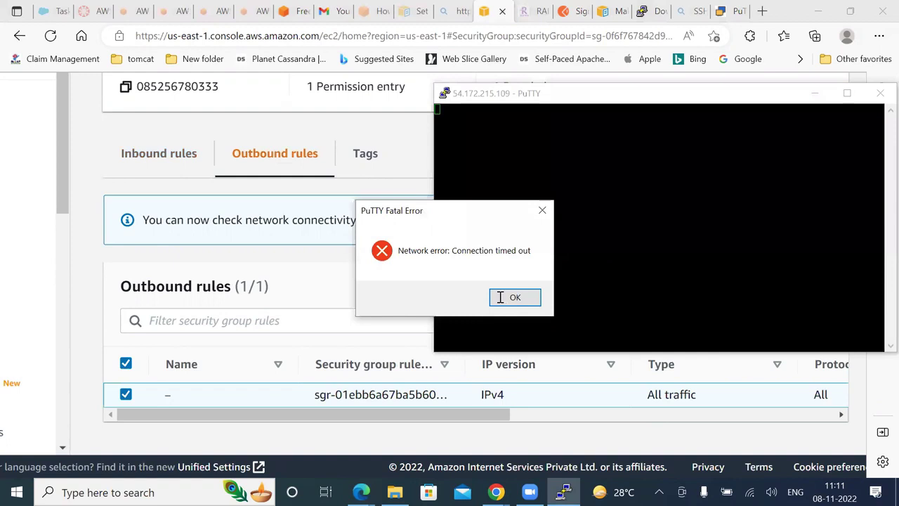
Dismiss PuTTY's timeout error and start editing the security group's inbound rules
left_click(500, 297)
left_click(327, 275)
scroll(328, 275, "up", 2)
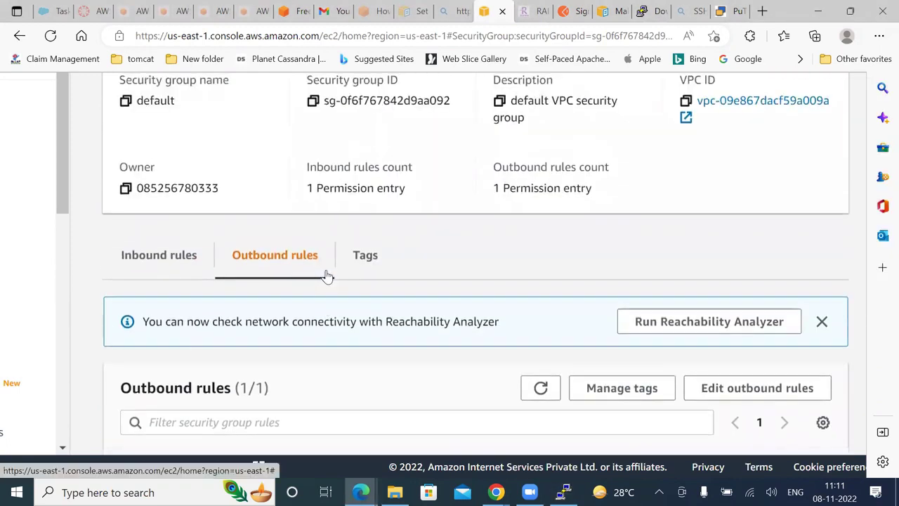
scroll(328, 275, "up", 2)
scroll(327, 273, "up", 2)
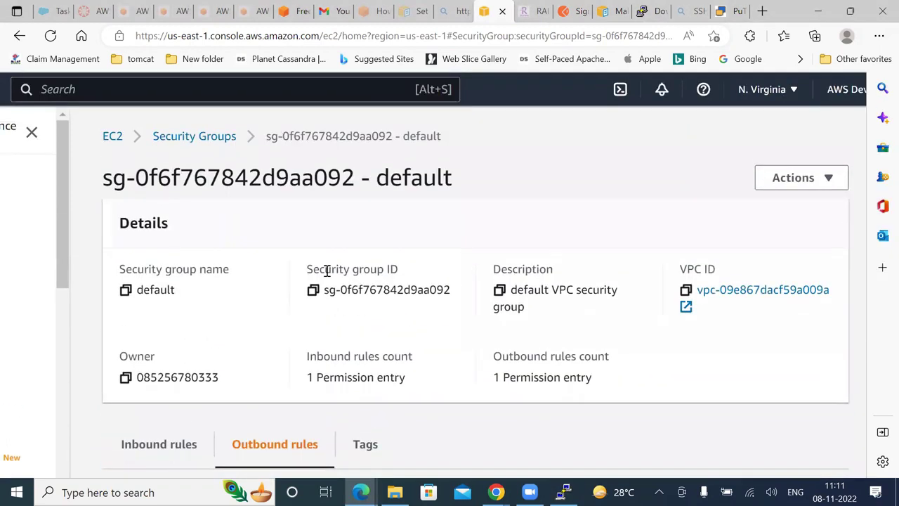
scroll(326, 272, "down", 5)
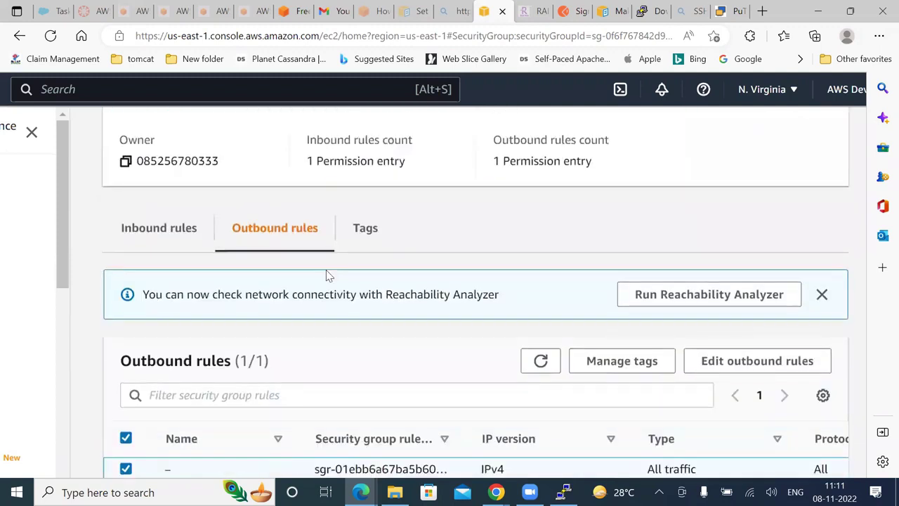
scroll(326, 275, "down", 1)
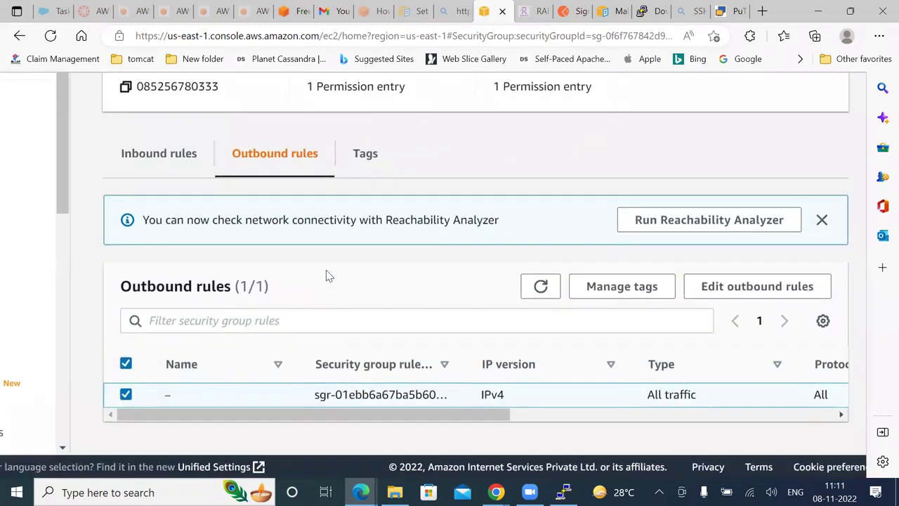
left_click(160, 153)
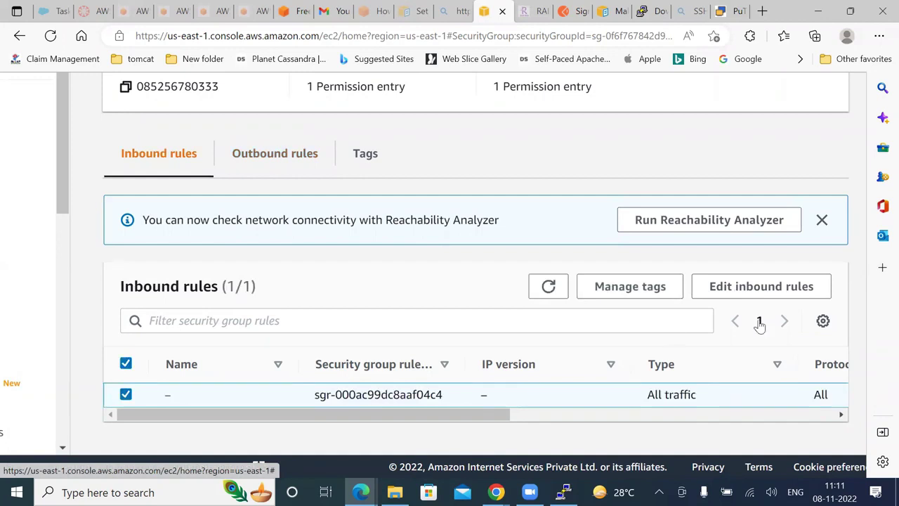
left_click(747, 288)
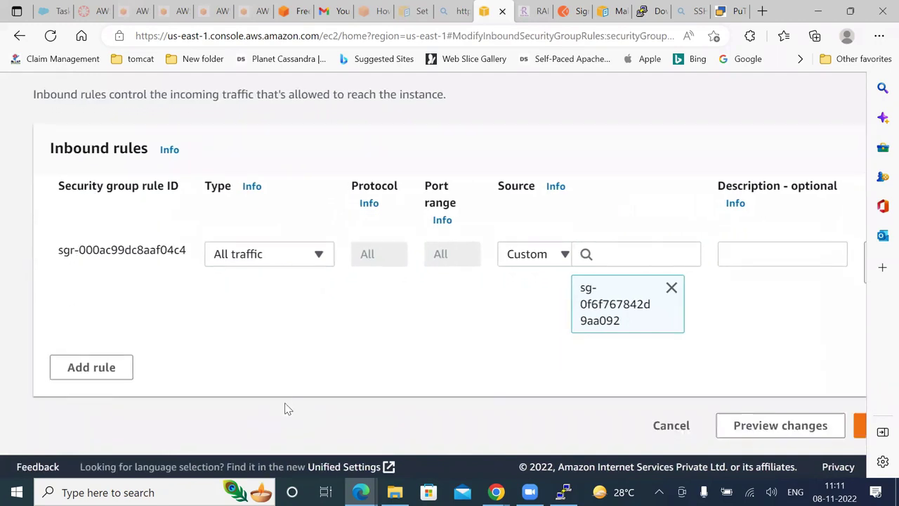
Add a new Custom TCP inbound rule for port 22
left_click(105, 369)
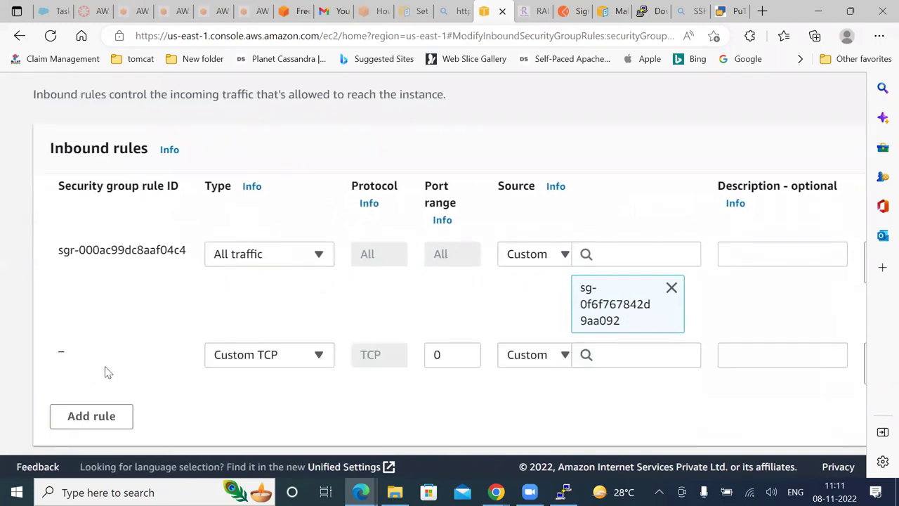
left_click(324, 257)
left_click(323, 257)
left_click(316, 355)
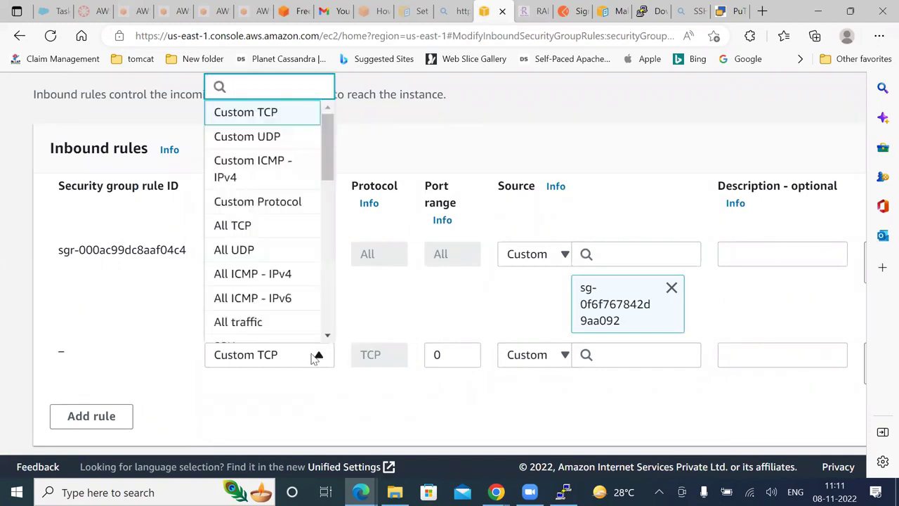
left_click(315, 355)
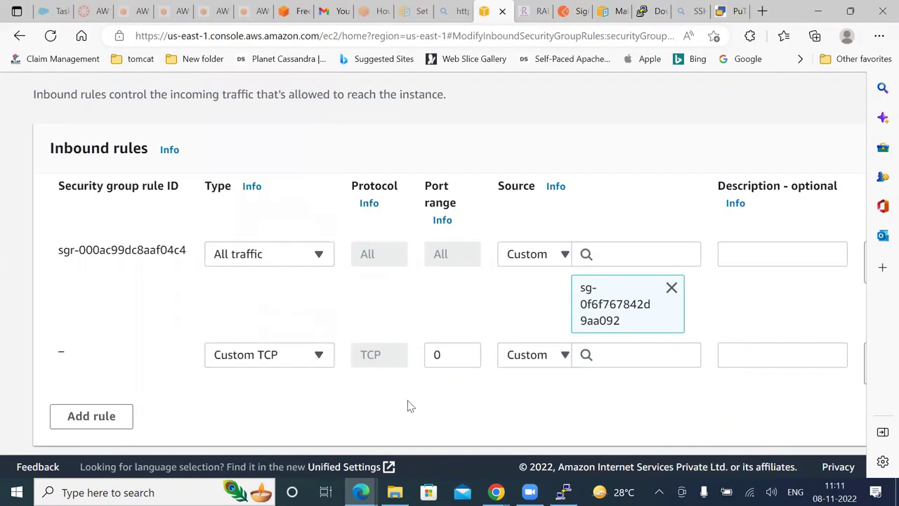
left_click(440, 353)
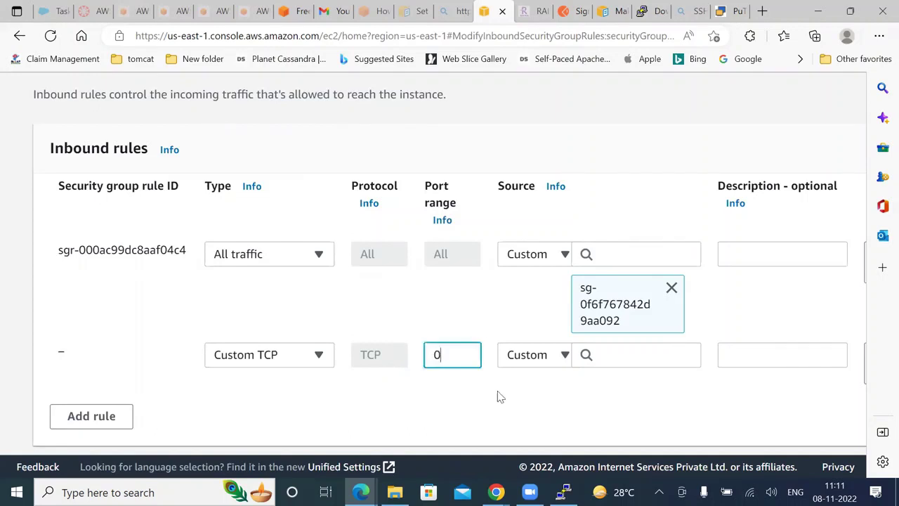
Set the port 22 rule's source to Anywhere-IPv4 (0.0.0.0/0) and save the inbound rules
key("Tab")
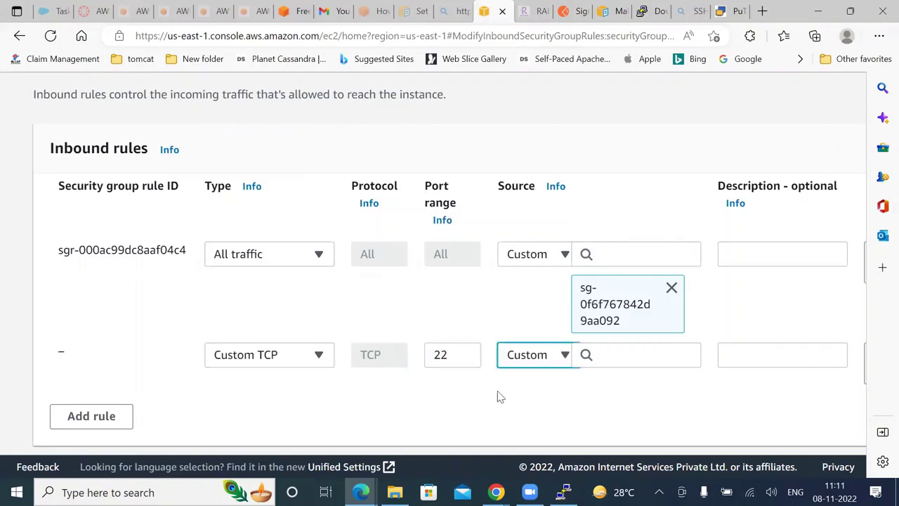
left_click(538, 367)
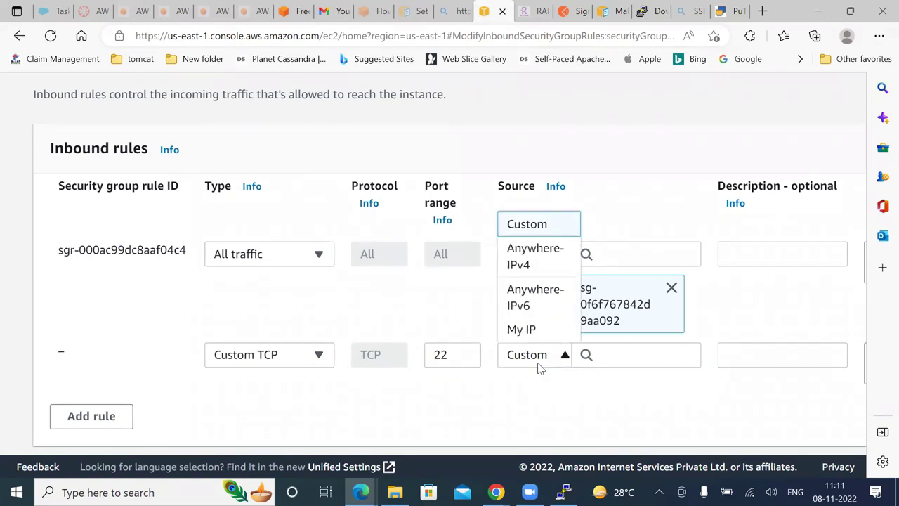
left_click(539, 367)
left_click(539, 368)
left_click(539, 260)
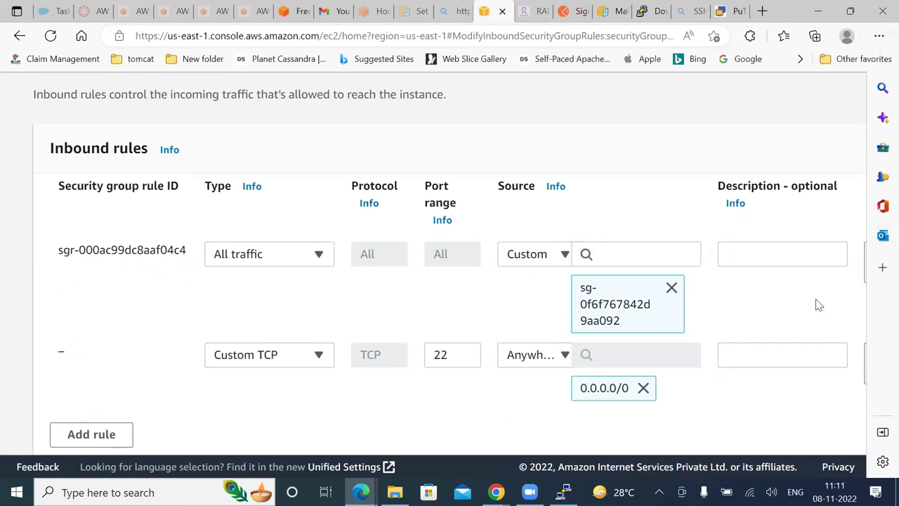
key("space")
key("Down")
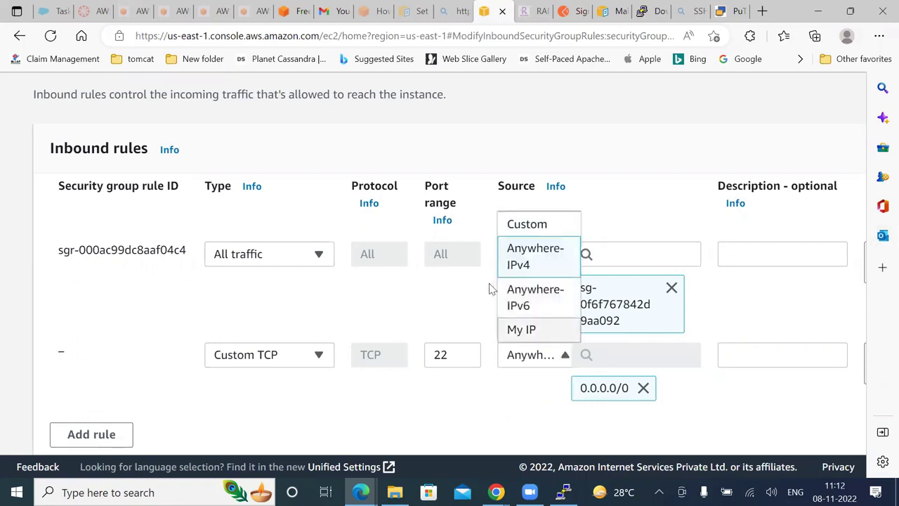
left_click(516, 265)
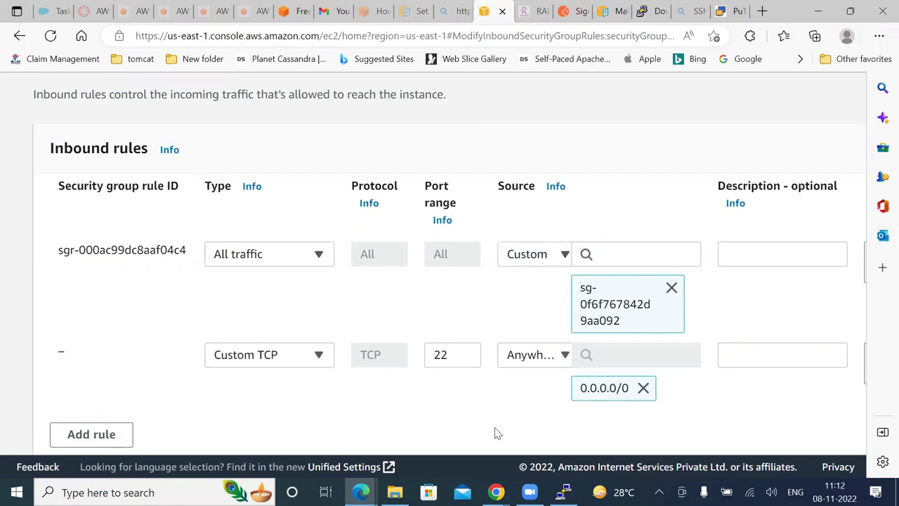
scroll(495, 433, "down", 1)
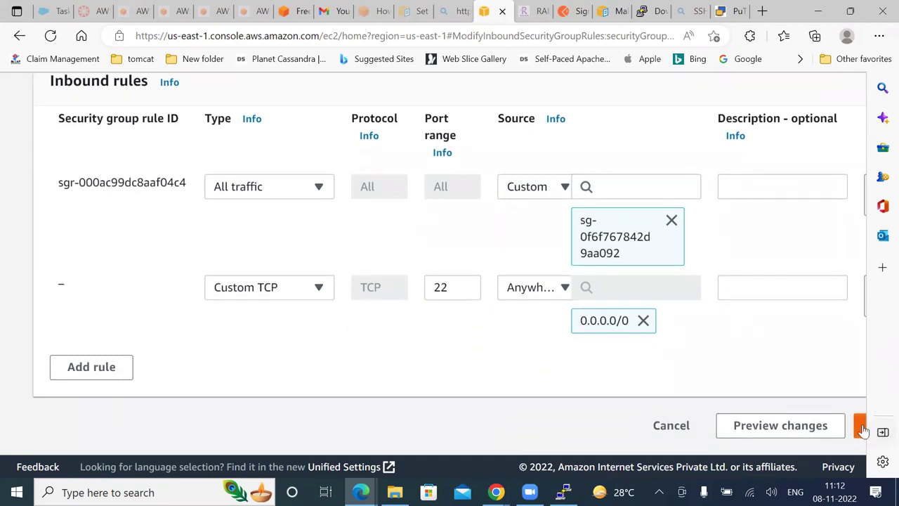
left_click(861, 425)
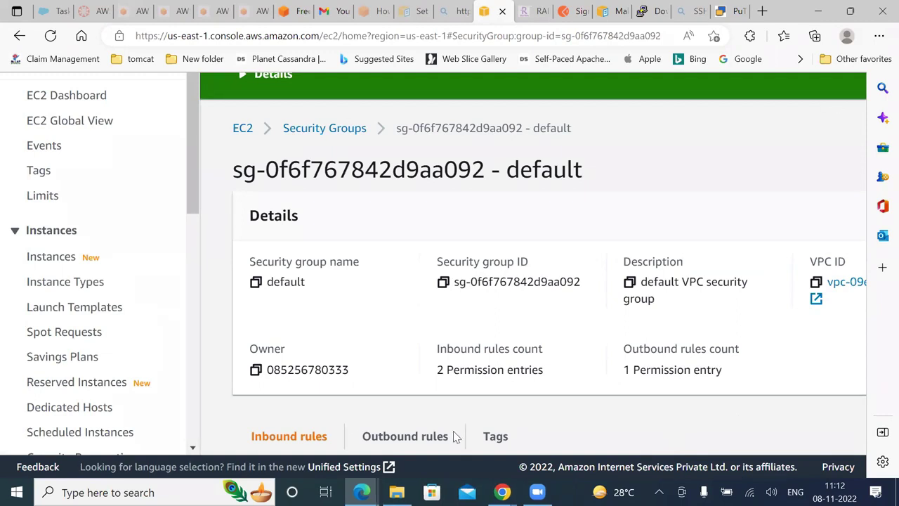
left_click(394, 492)
double_click(131, 271)
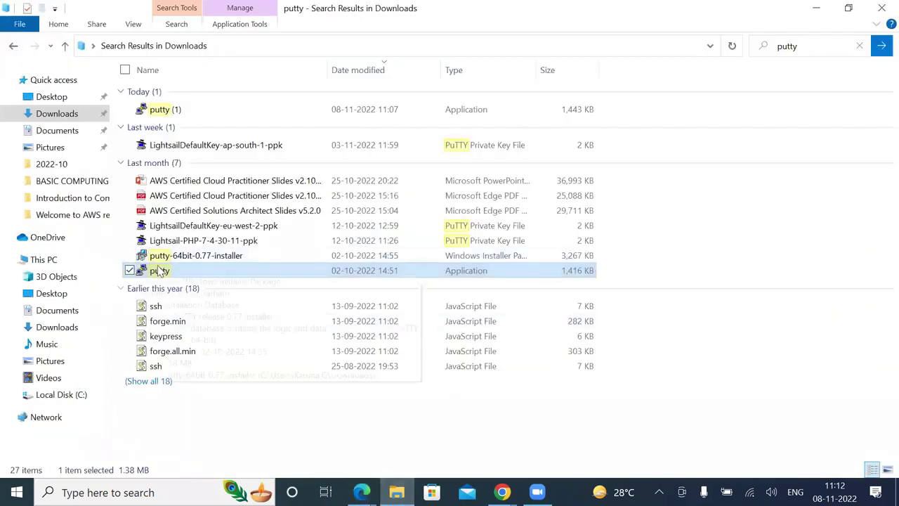
type("54.172.215.109")
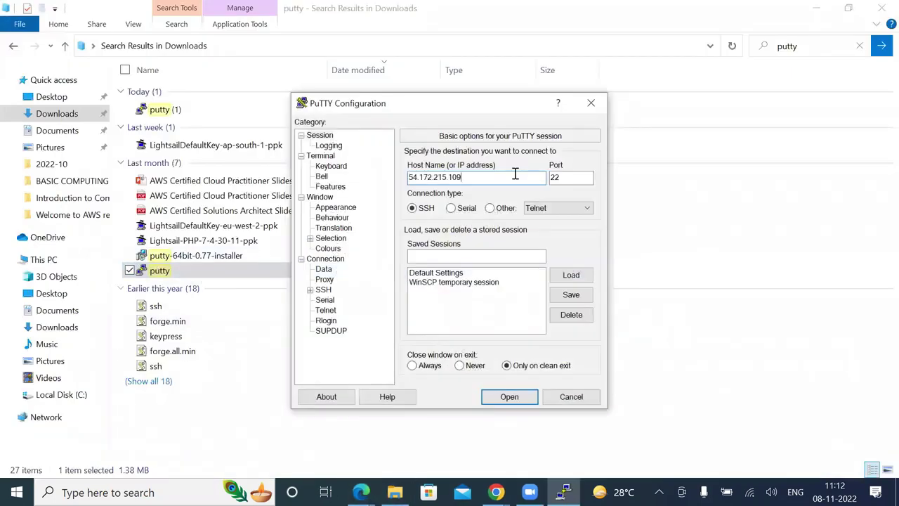
left_click(323, 289)
left_click(310, 289)
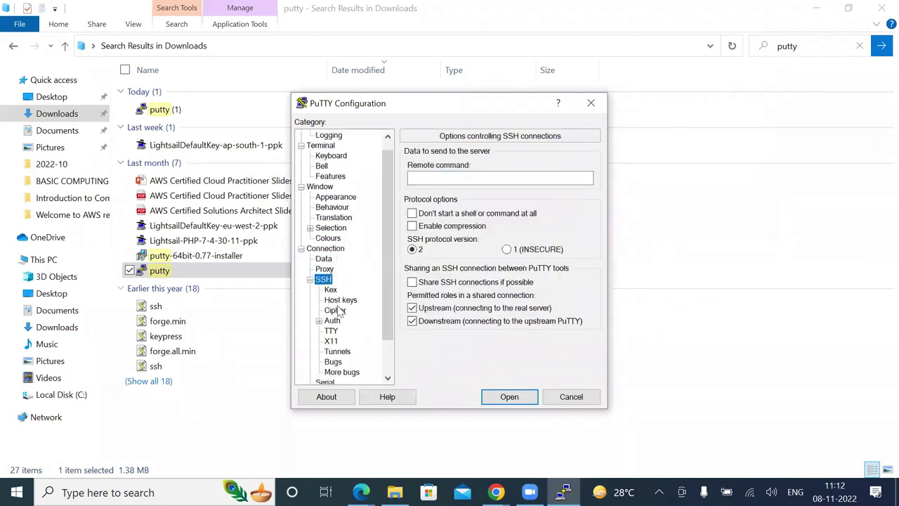
left_click(319, 321)
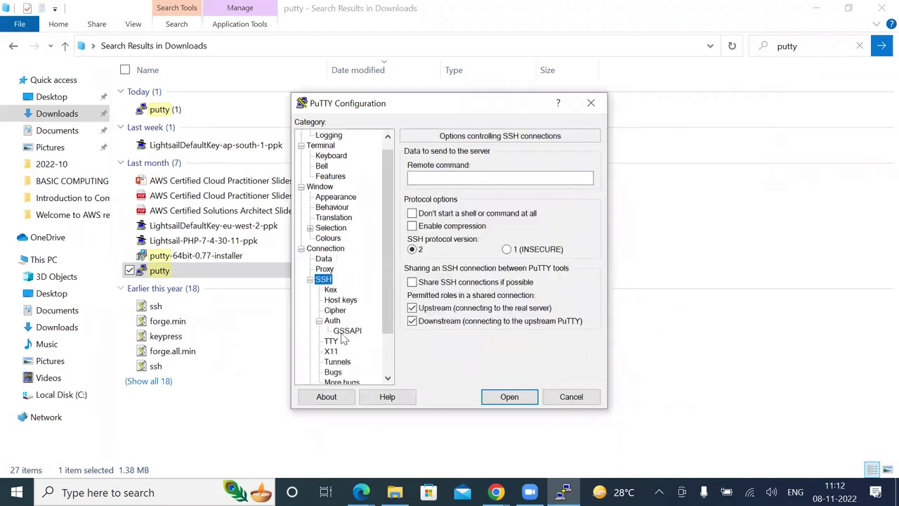
left_click(332, 321)
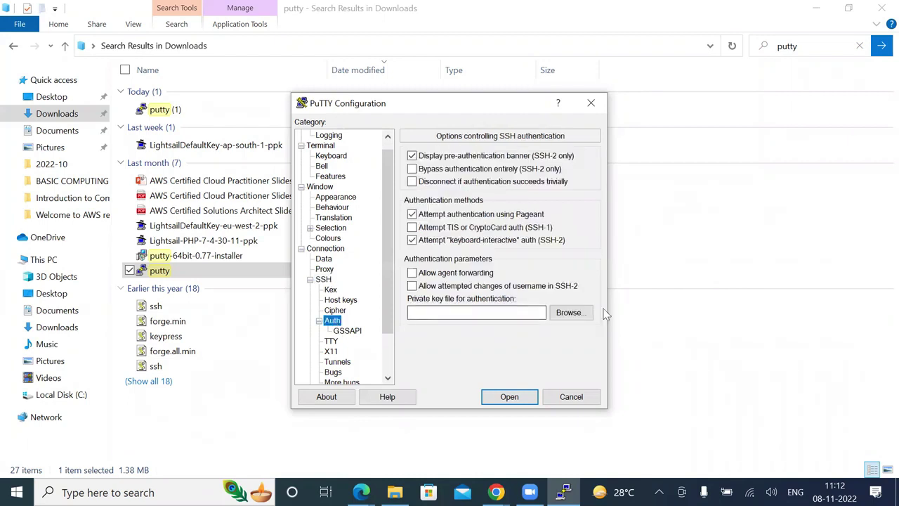
left_click(570, 313)
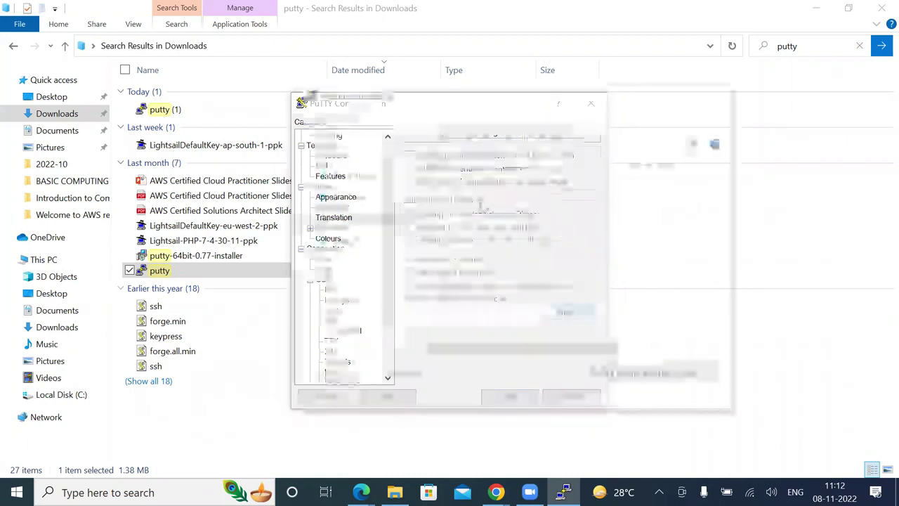
left_click(464, 271)
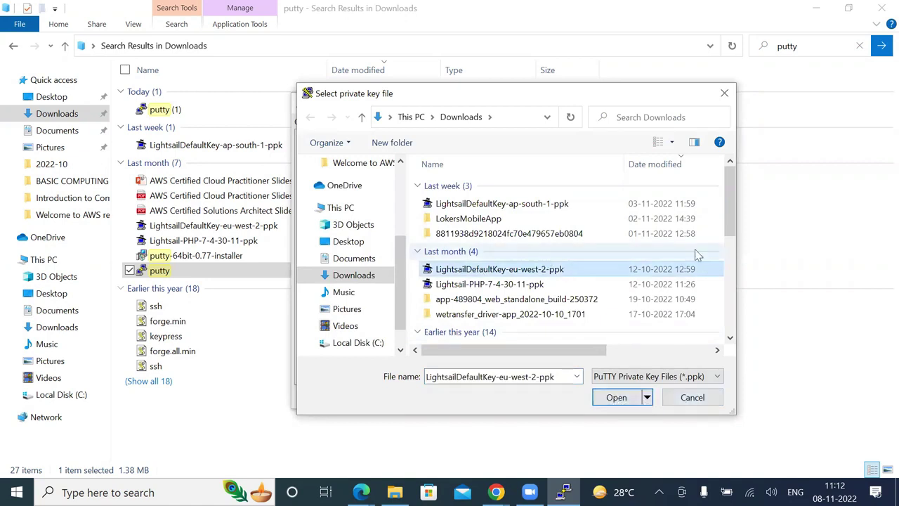
left_click(577, 378)
left_click(577, 378)
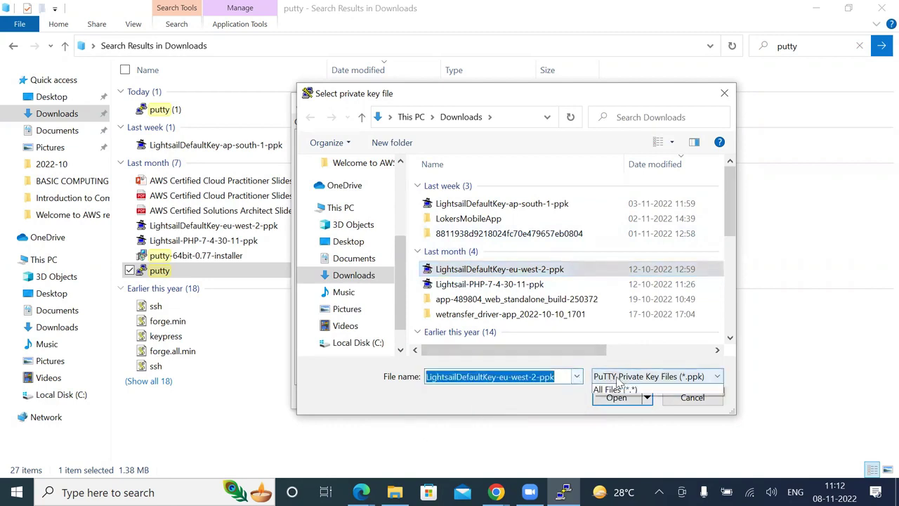
left_click(615, 379)
left_click(616, 403)
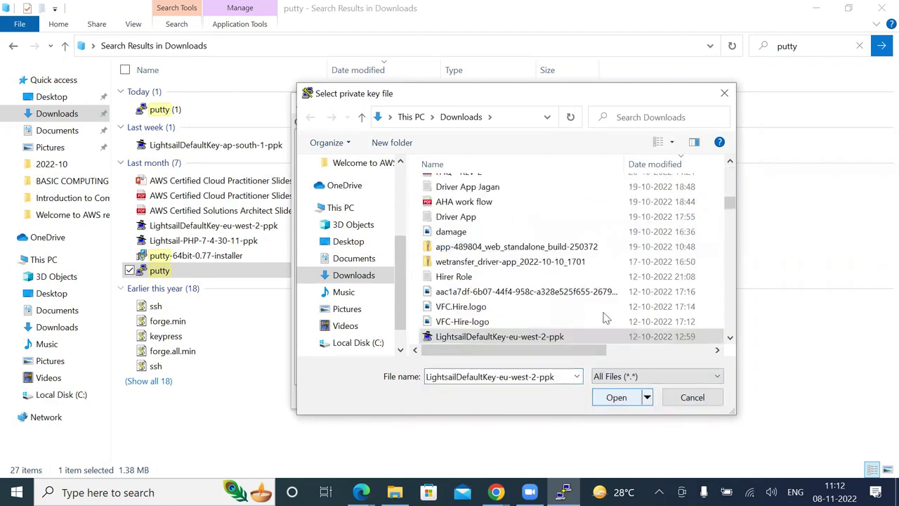
left_click_drag(725, 204, 731, 163)
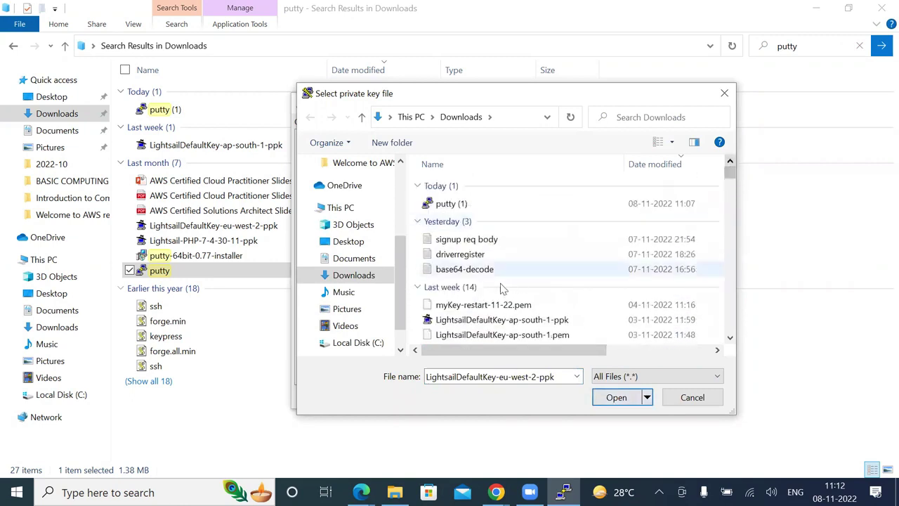
left_click(502, 305)
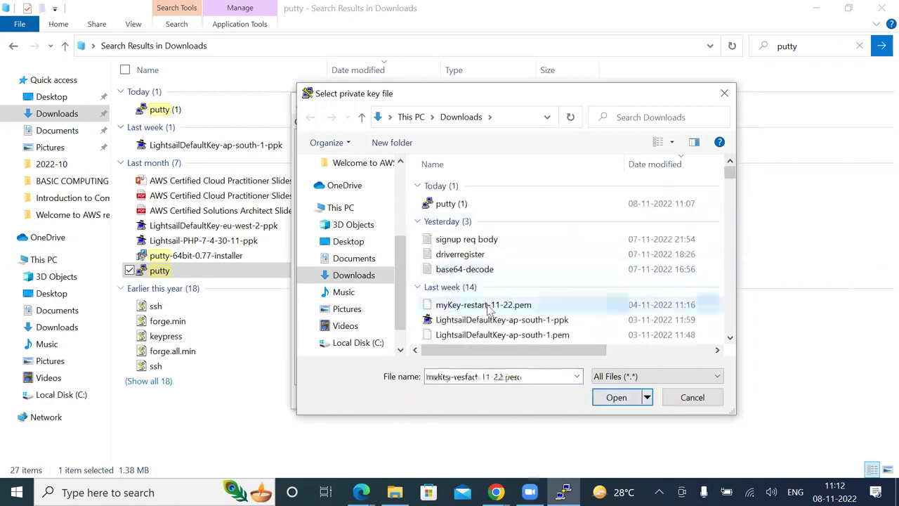
left_click(734, 341)
left_click(734, 340)
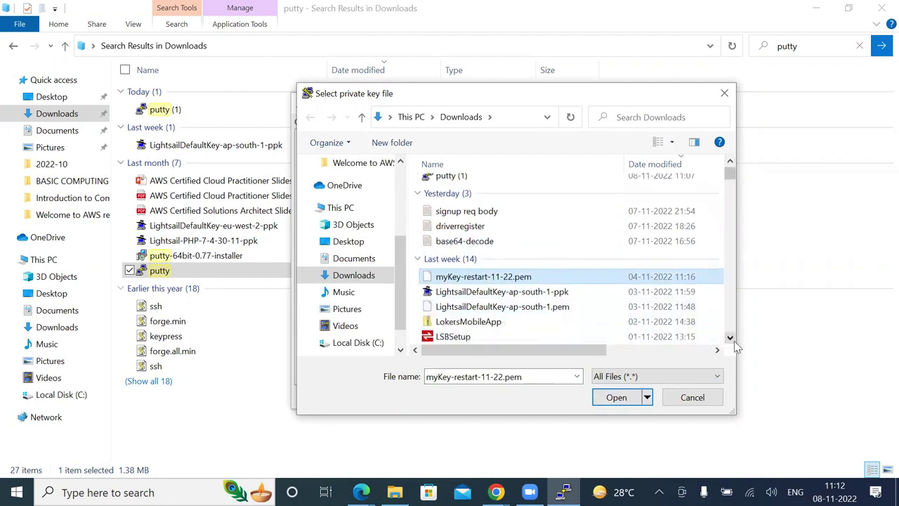
left_click(734, 340)
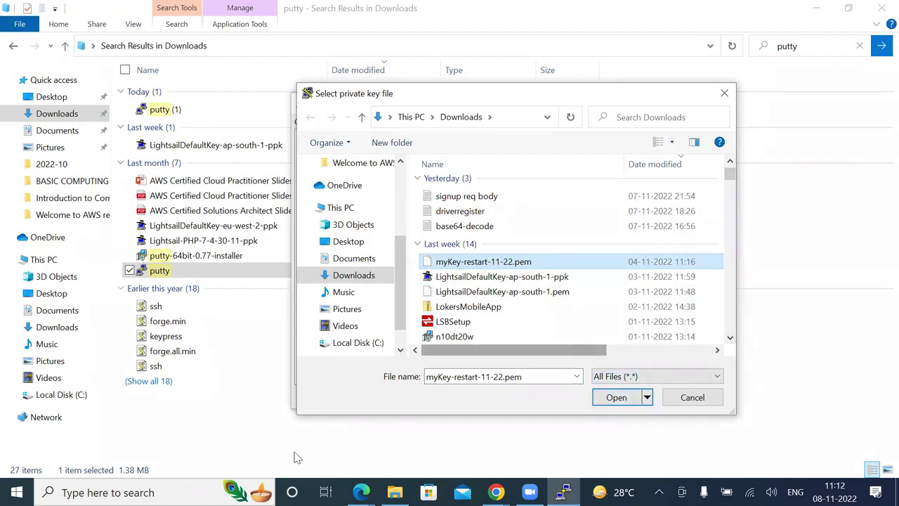
left_click(724, 92)
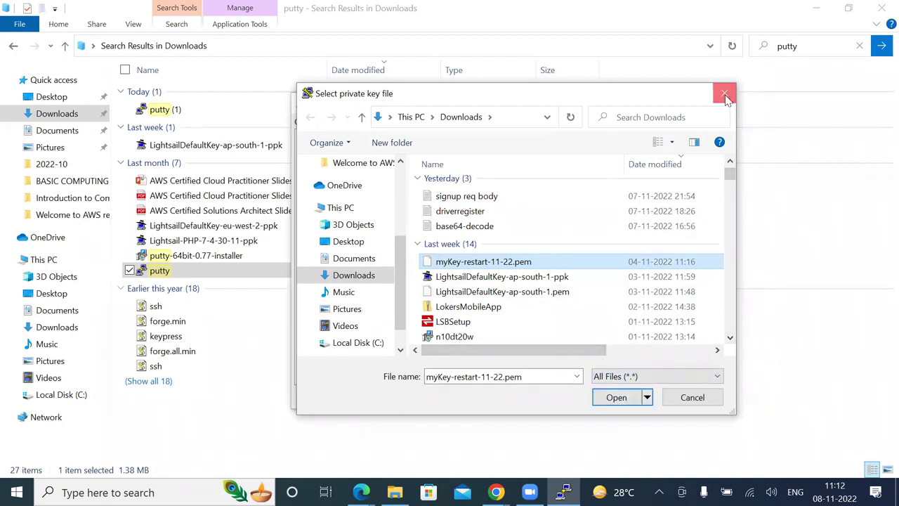
key("Escape")
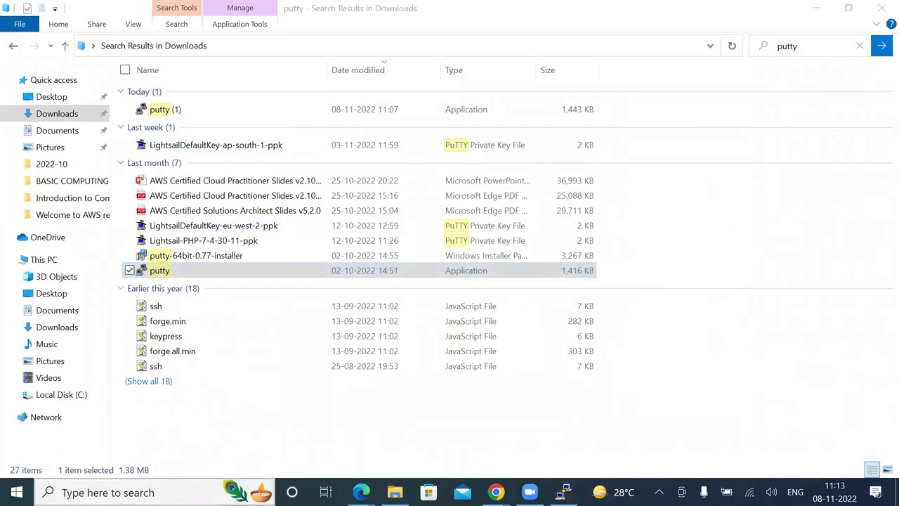
type("putty")
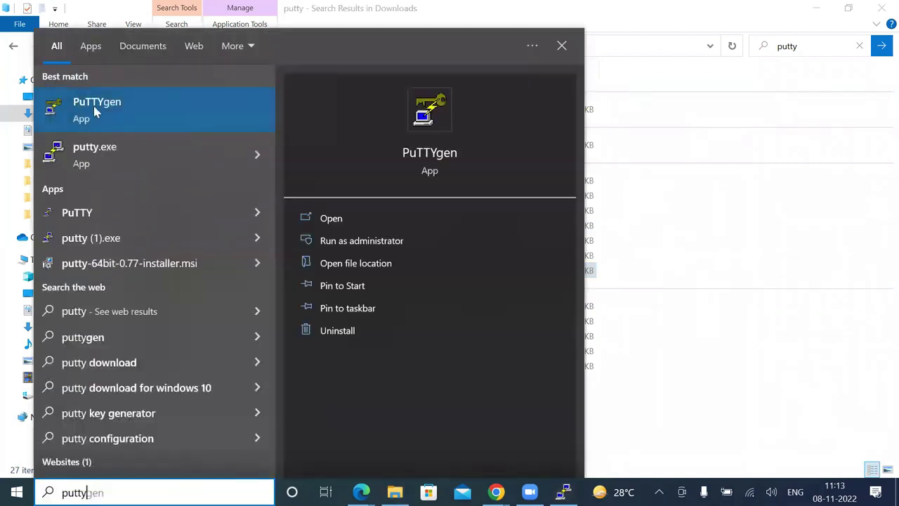
Import the myKey-restart-11-22.pem key into PuTTYgen, showing all file types to find it
left_click(96, 110)
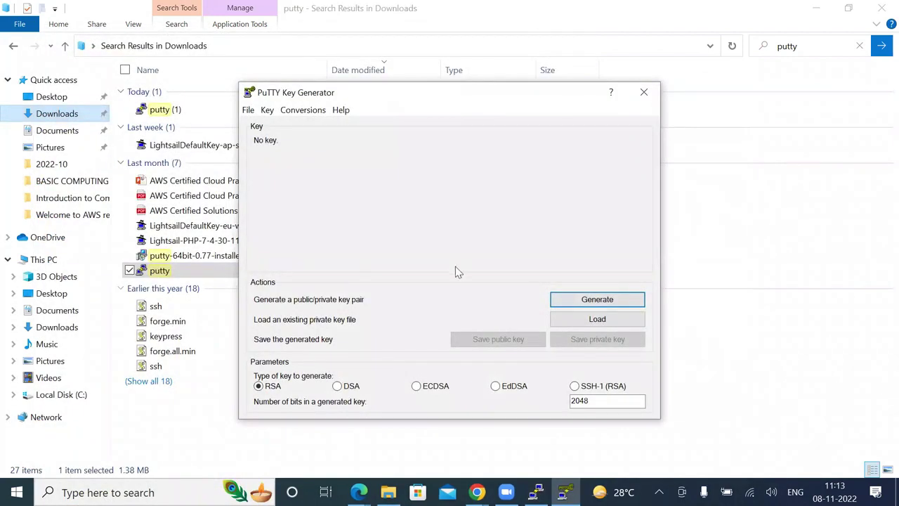
left_click(601, 322)
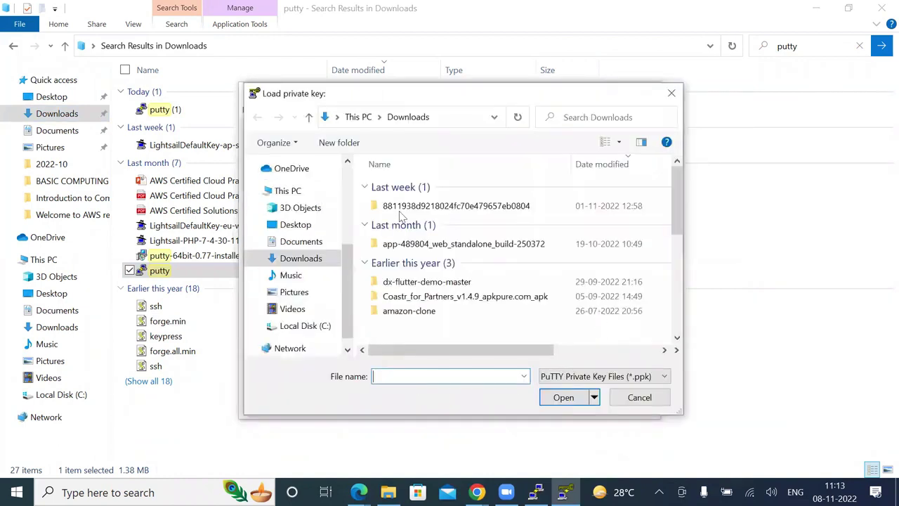
left_click(672, 94)
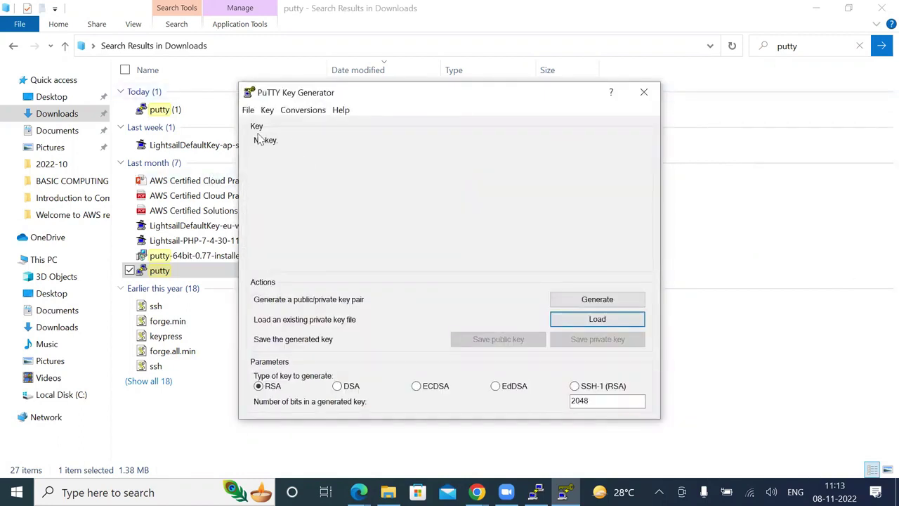
left_click(589, 323)
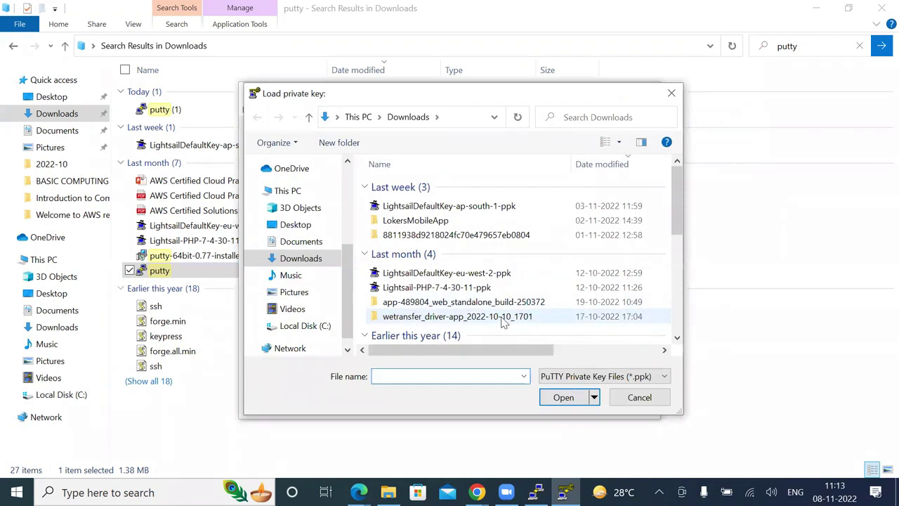
left_click_drag(678, 201, 681, 247)
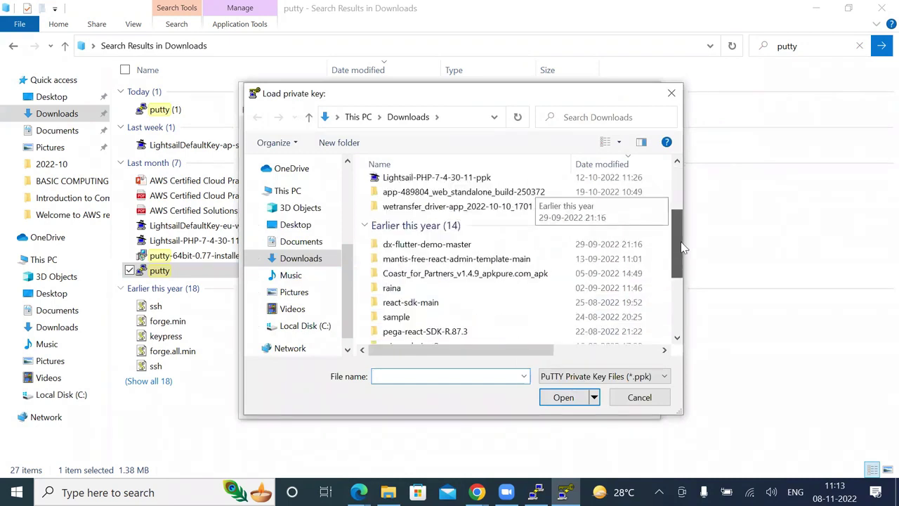
left_click(687, 193)
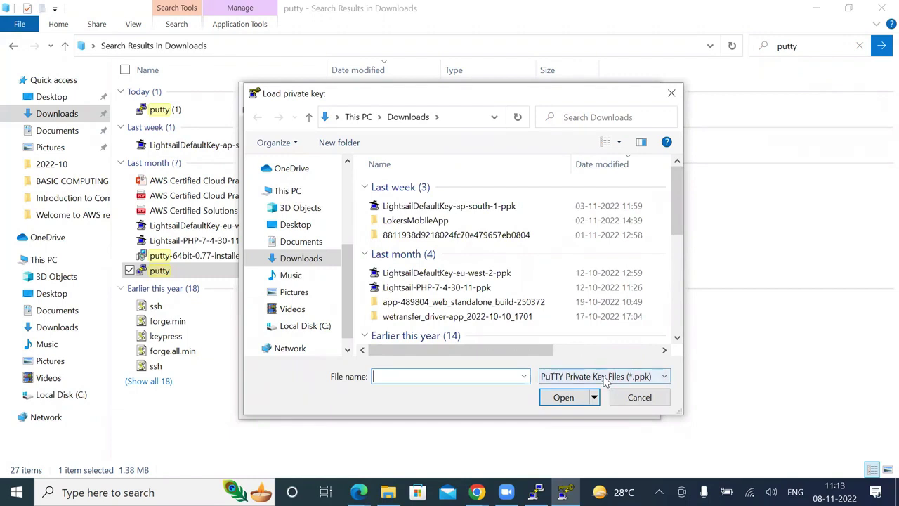
left_click(605, 377)
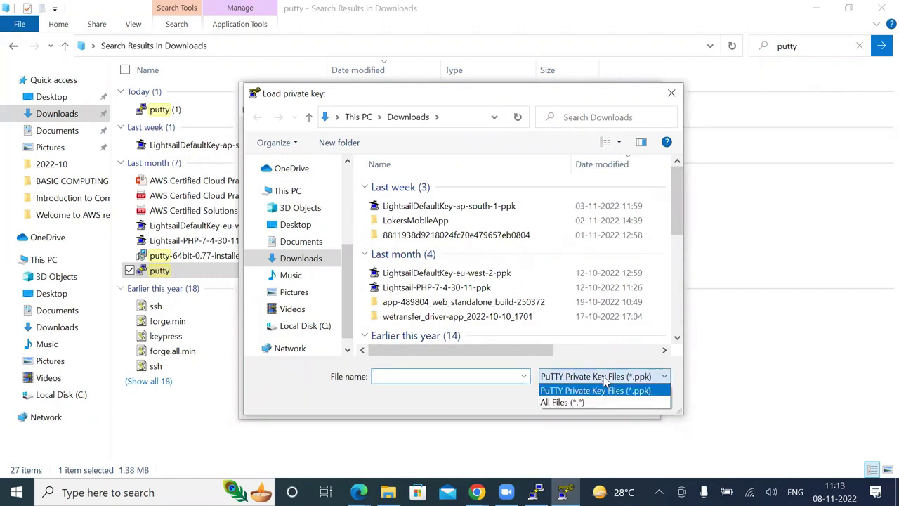
left_click(575, 403)
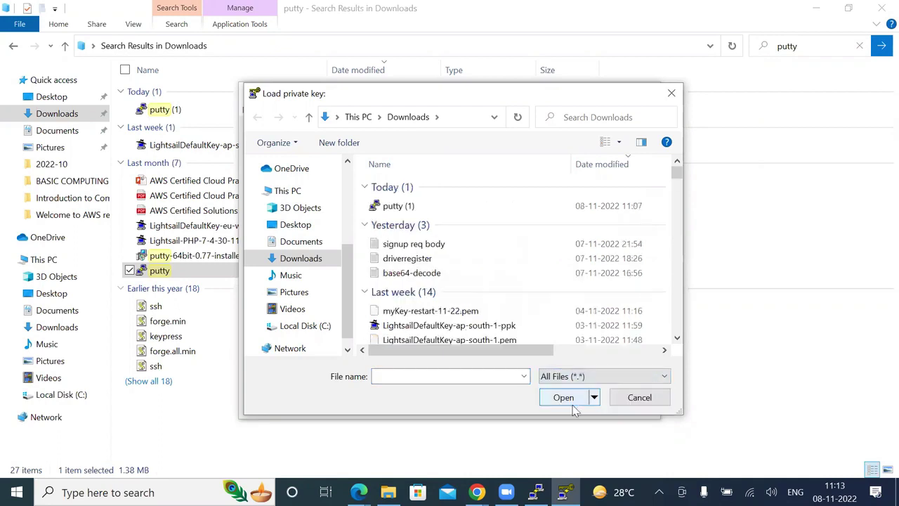
left_click(423, 314)
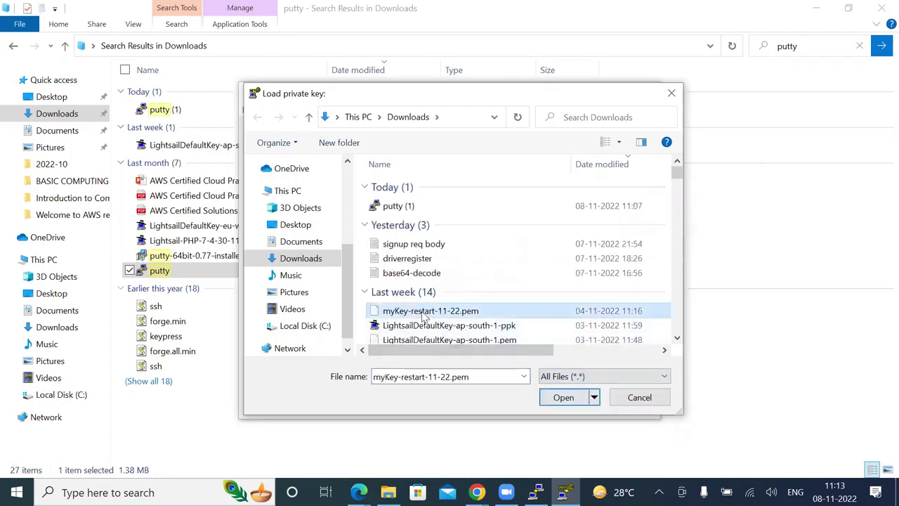
left_click(564, 397)
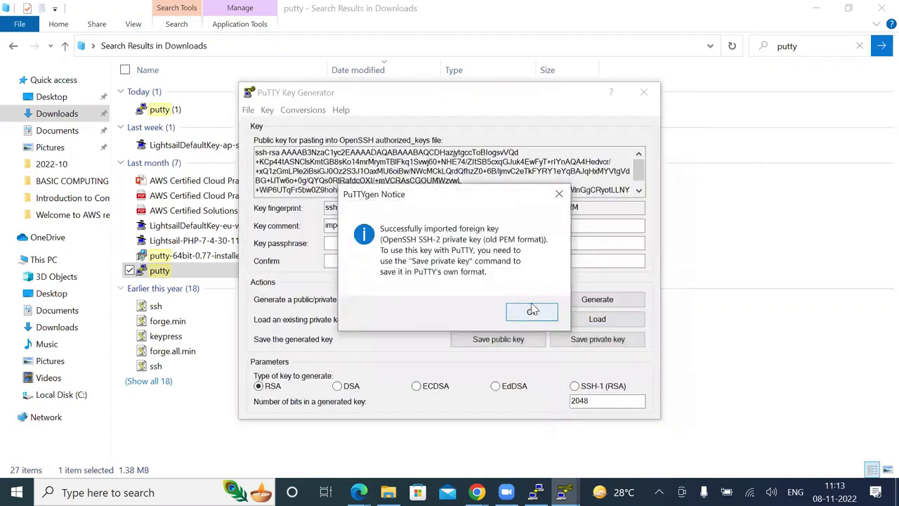
left_click(532, 311)
Save the key without a passphrase as the PuTTY private key my-key-ppk
left_click(590, 342)
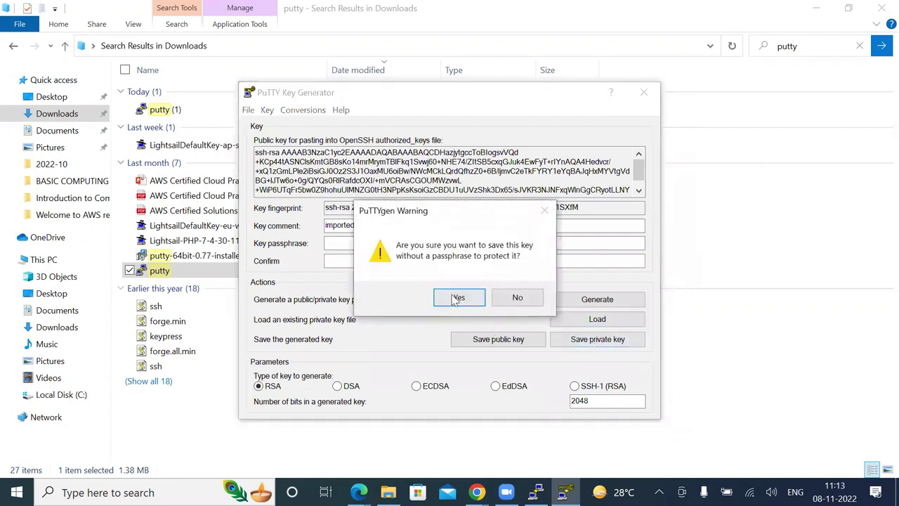
left_click(458, 299)
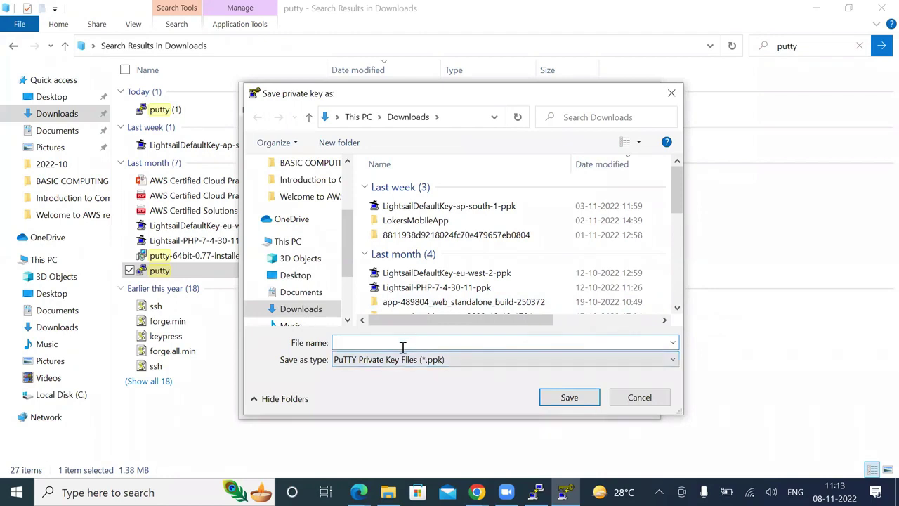
type("my -key-ppk")
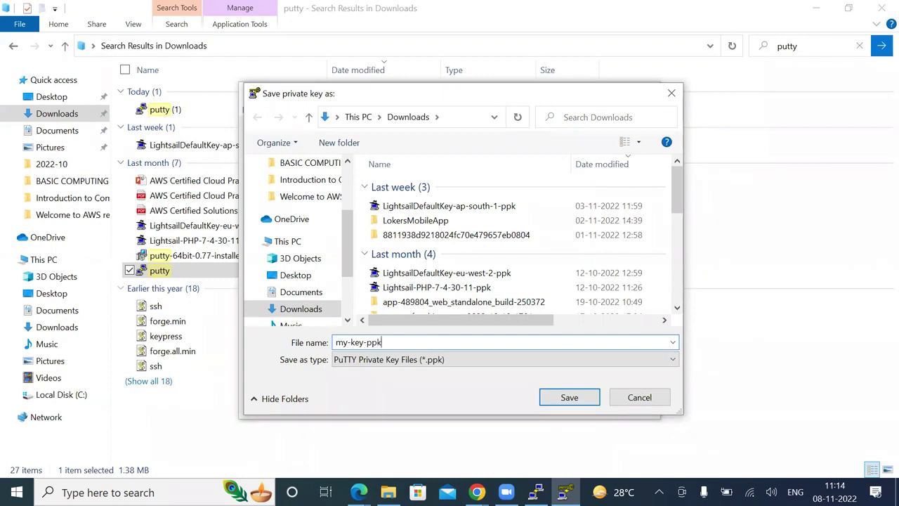
key("Return")
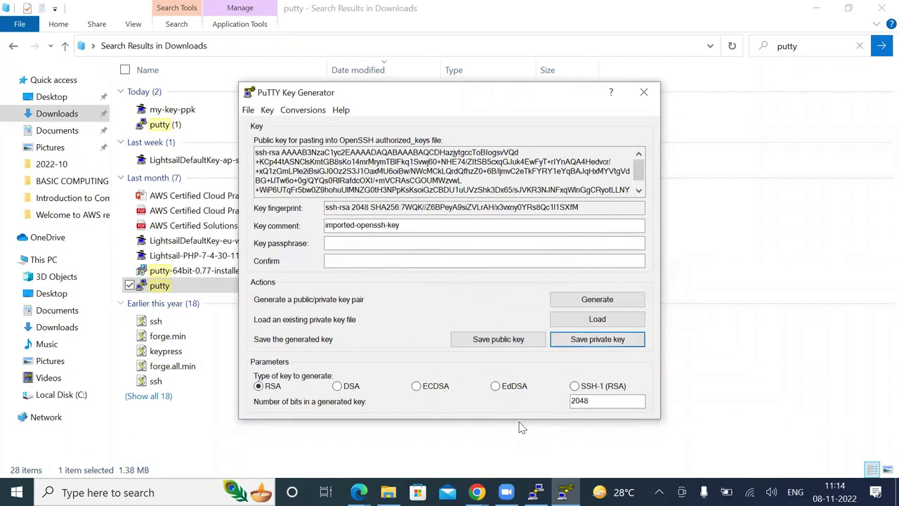
Connect using my-key-ppk as the private key and accept the server's host key
left_click(565, 319)
left_click(460, 203)
left_click(616, 397)
left_click(509, 397)
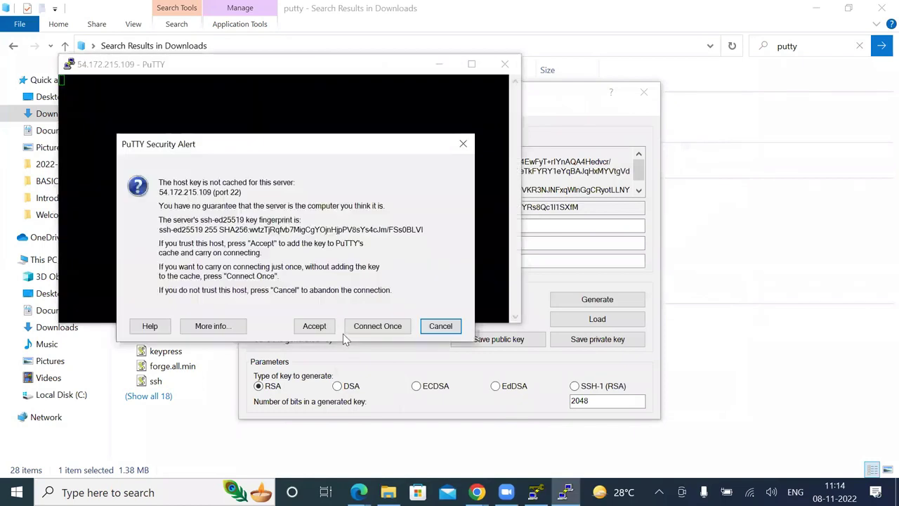
left_click(316, 324)
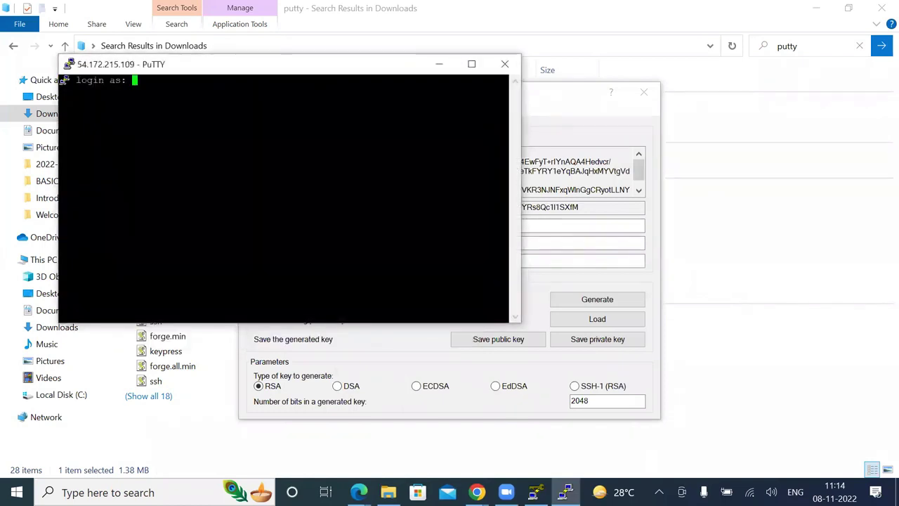
Close the terminal session and PuTTYgen, then relaunch PuTTY to check the Auth Credentials page
left_click(504, 64)
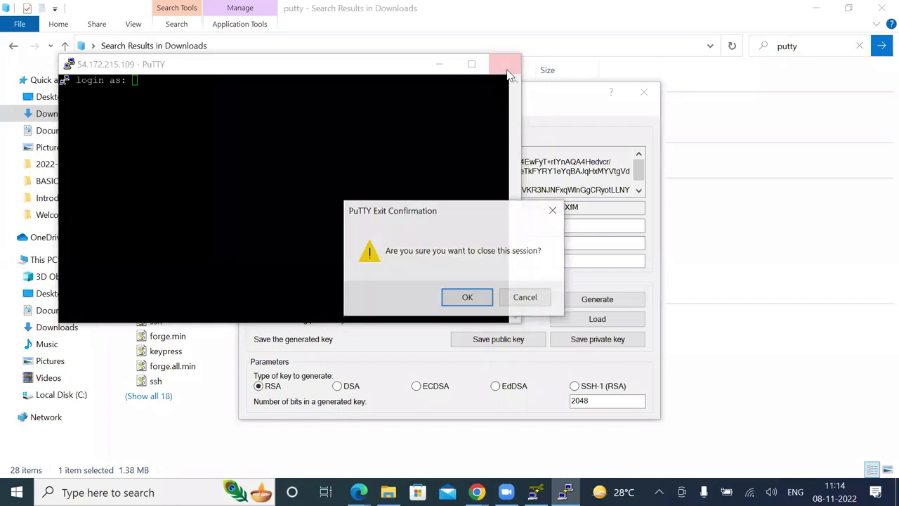
left_click(468, 298)
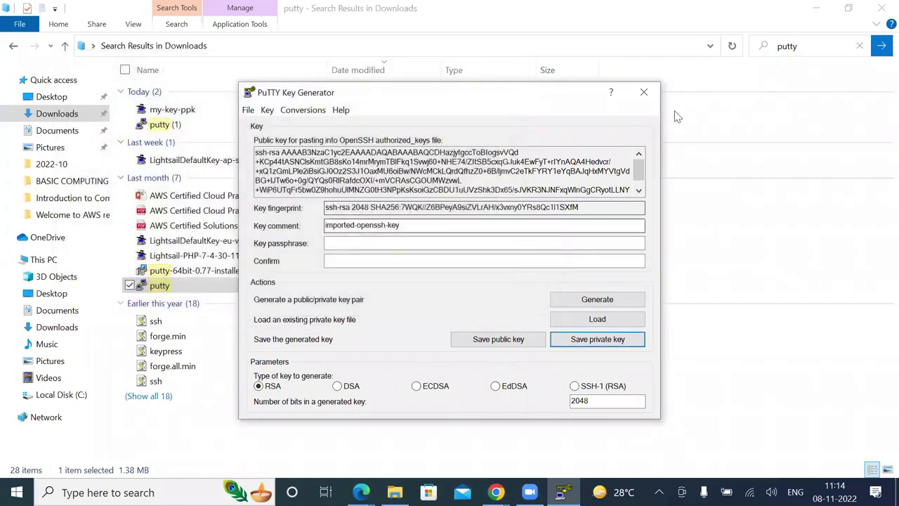
left_click(643, 92)
double_click(160, 124)
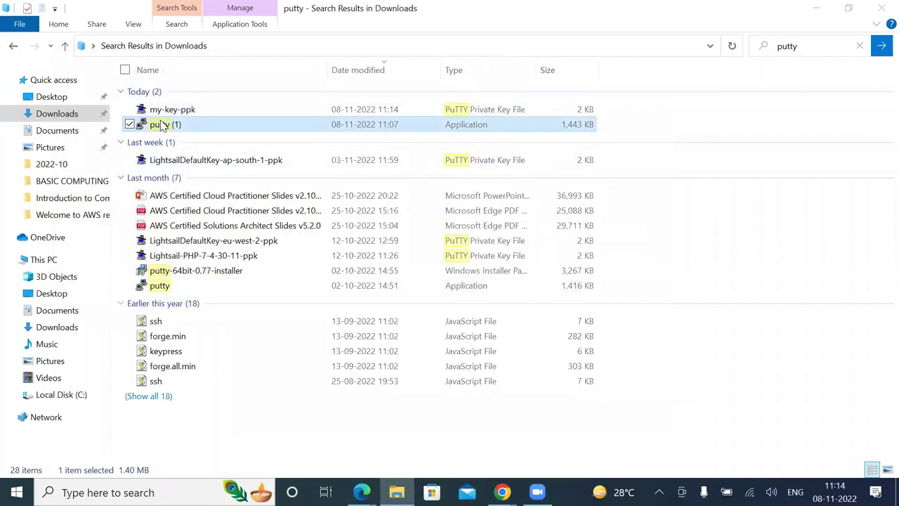
left_click(321, 290)
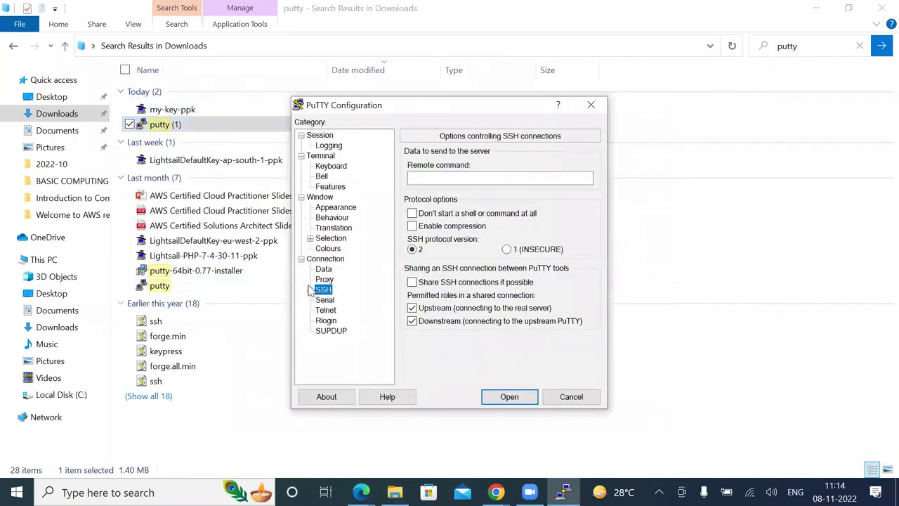
left_click(310, 290)
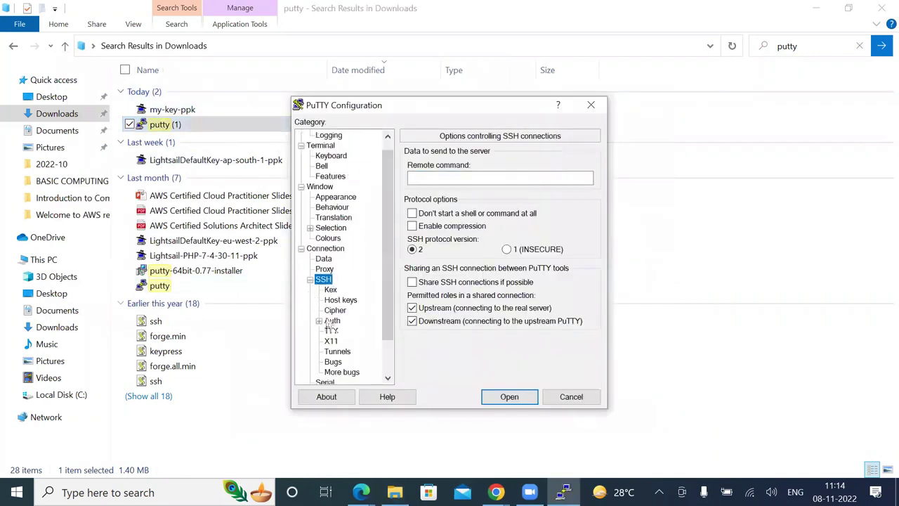
left_click(319, 321)
left_click(349, 331)
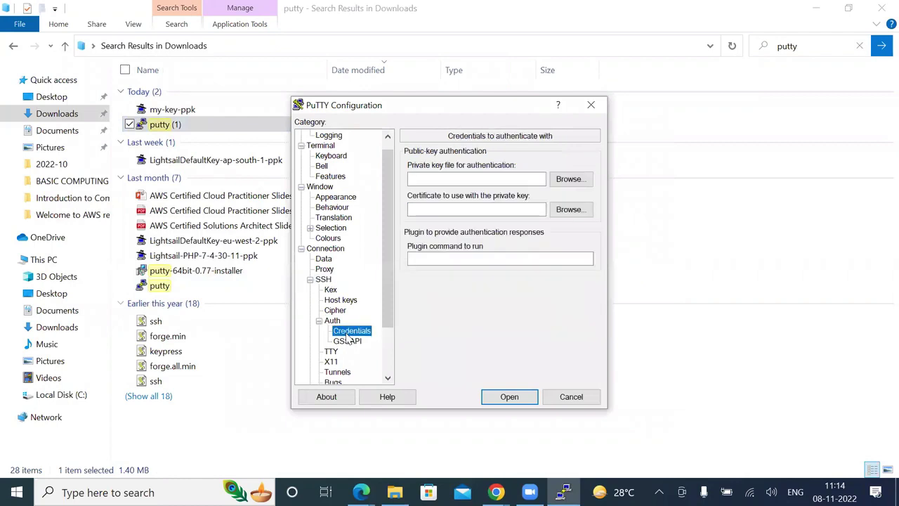
left_click(600, 111)
Relaunch PuTTY with host 54.172.215.109 and browse the Credentials private key files, then cancel
double_click(165, 125)
type("54.172.215.109")
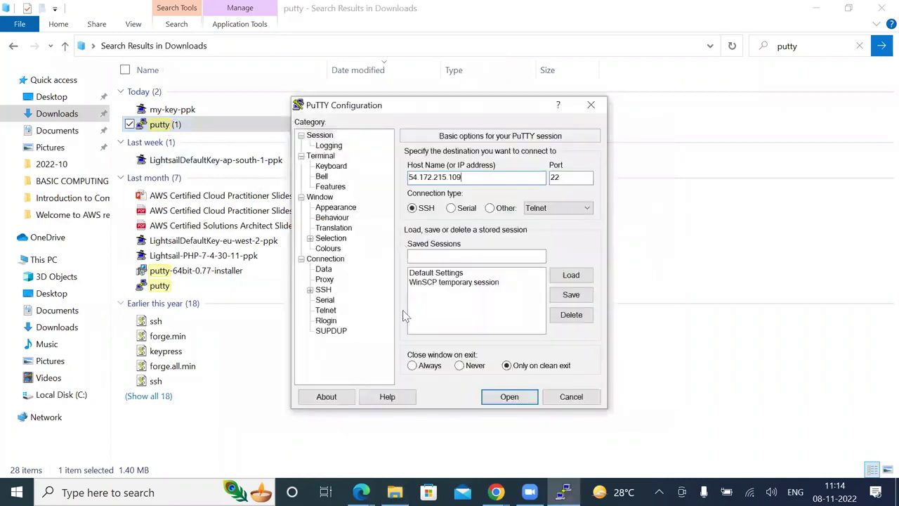
left_click(310, 289)
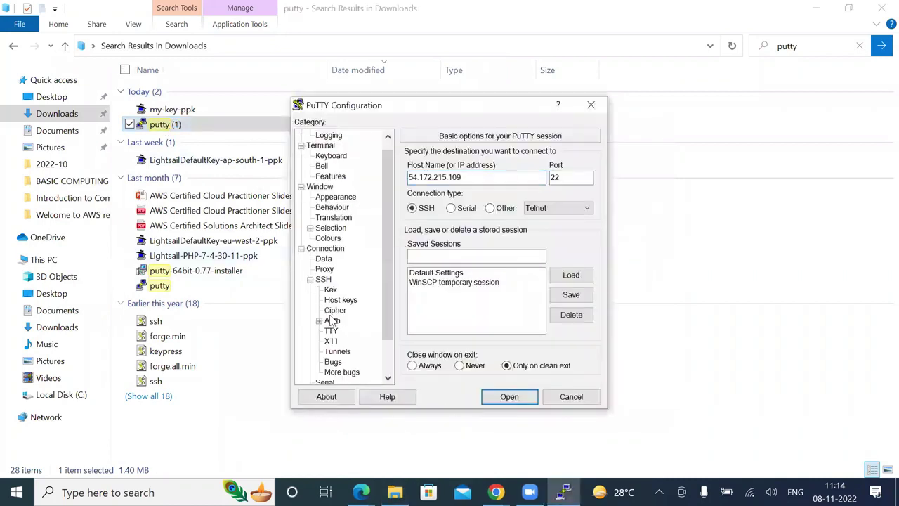
left_click(319, 320)
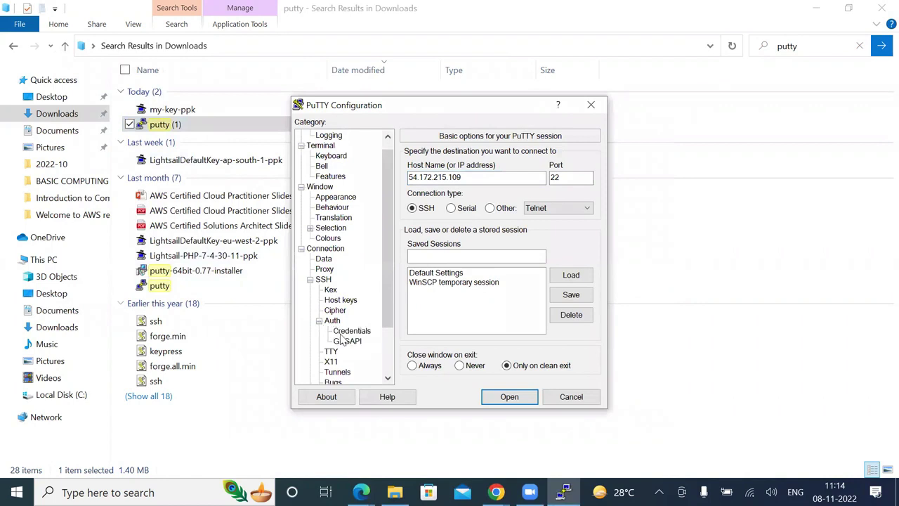
left_click(338, 331)
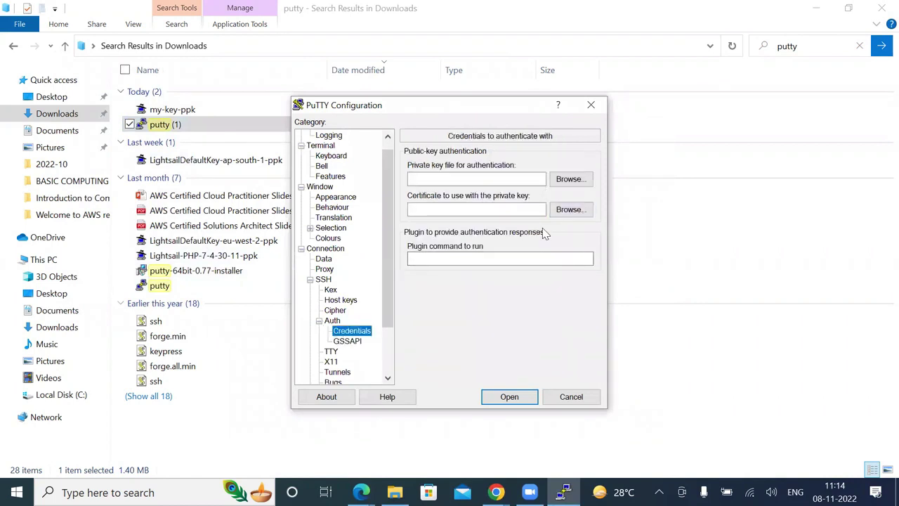
left_click(567, 180)
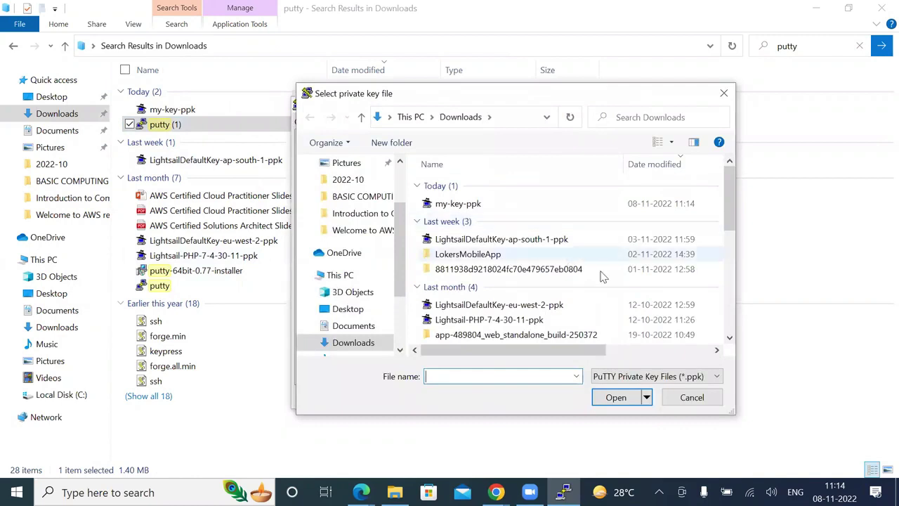
left_click_drag(729, 203, 736, 317)
left_click(653, 377)
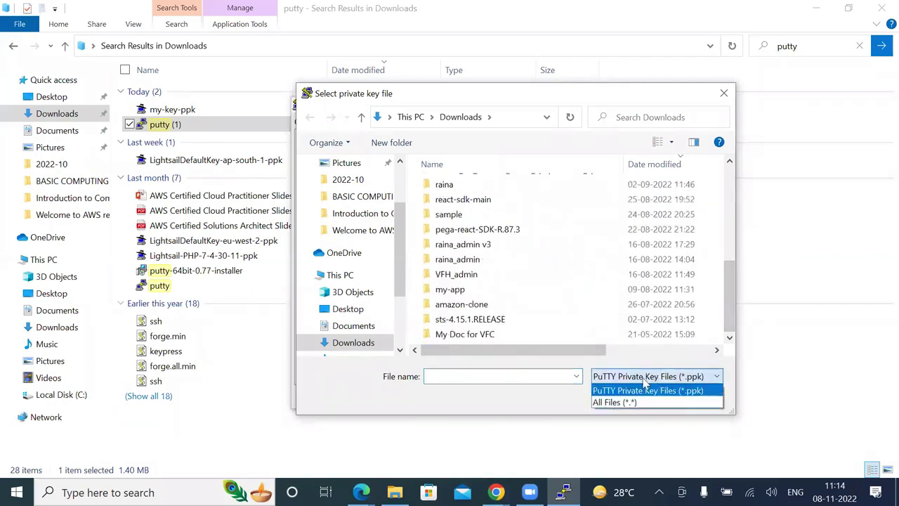
left_click(624, 402)
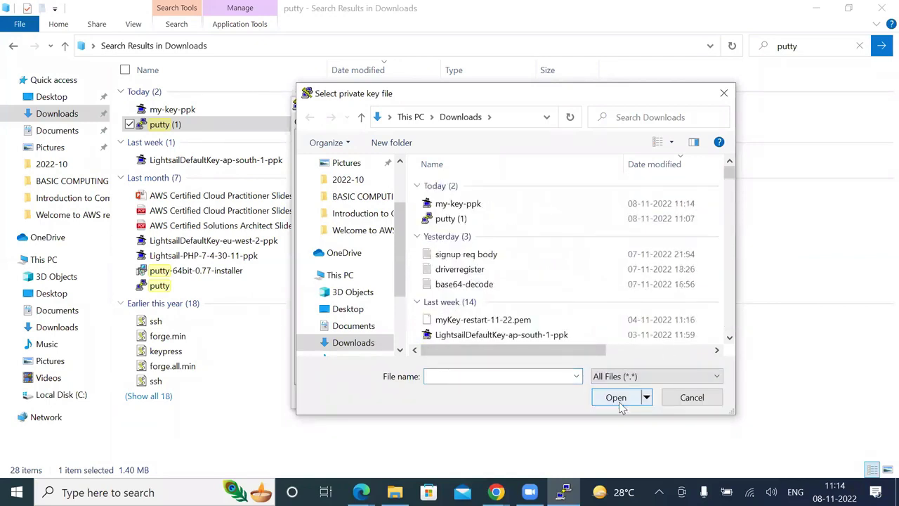
left_click(724, 92)
Set myKey-restart-11-22.pem as the certificate and open the SSH session
left_click(564, 211)
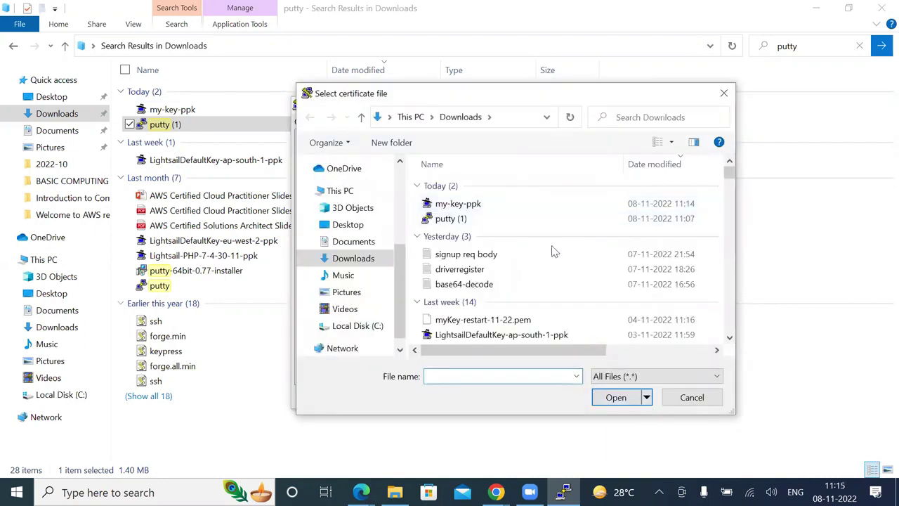
left_click(485, 319)
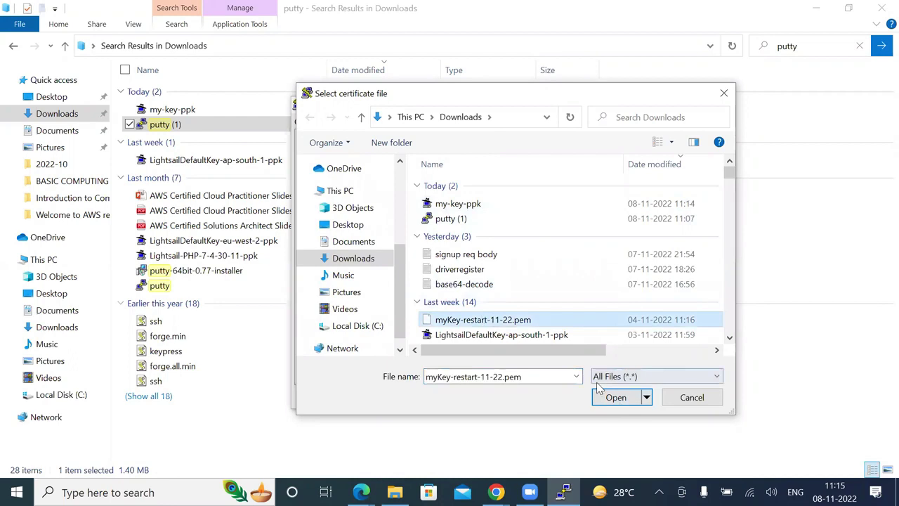
left_click(614, 398)
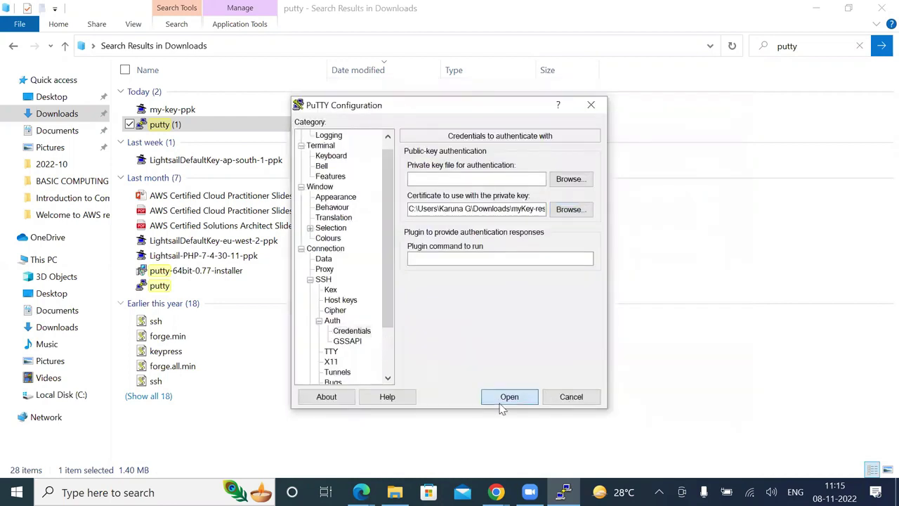
left_click(503, 404)
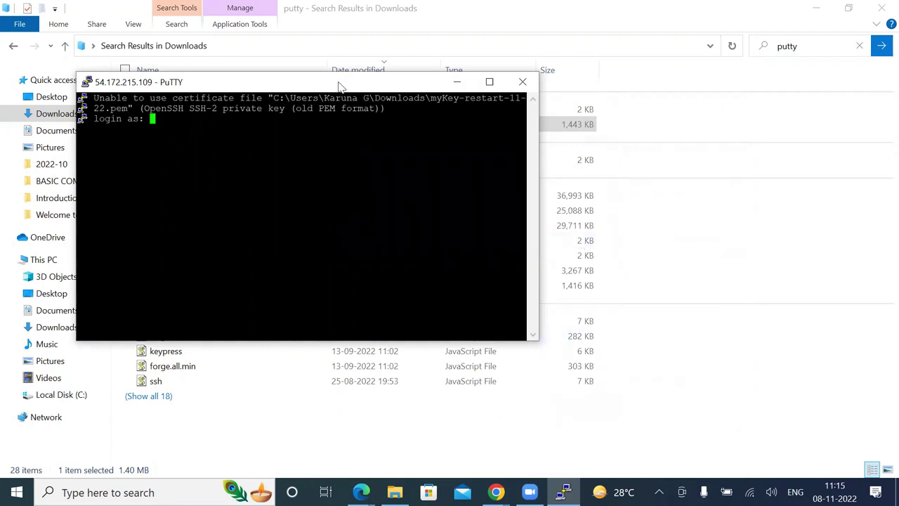
Move the failed PuTTY terminal aside, then close it and confirm the exit
left_click_drag(340, 86, 615, 53)
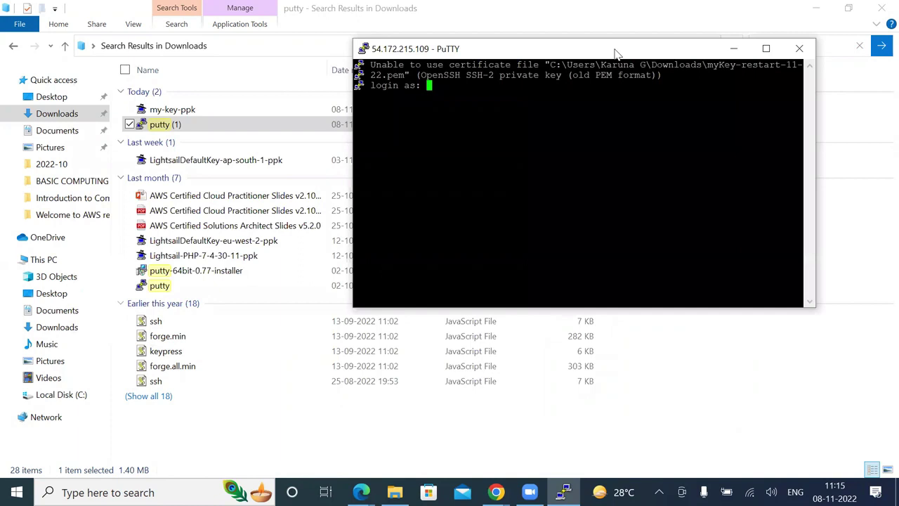
left_click(523, 18)
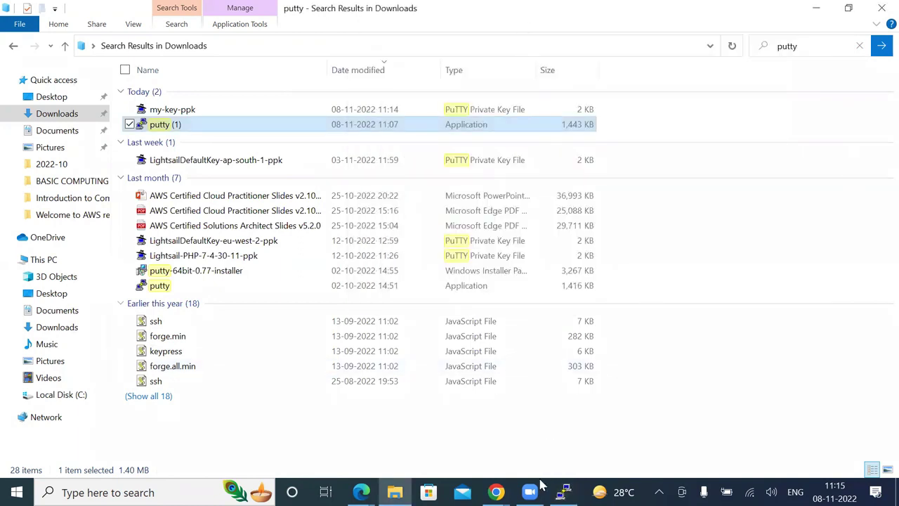
key("alt+Tab")
right_click(491, 53)
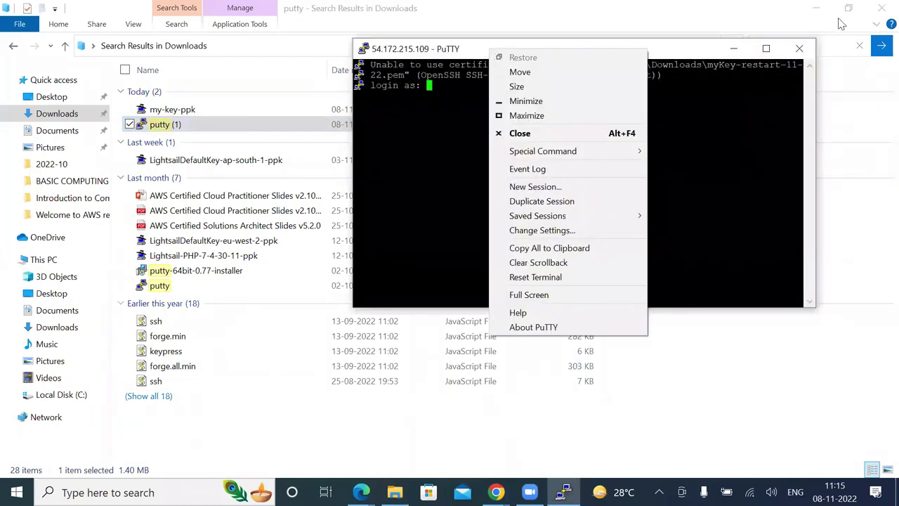
left_click(799, 49)
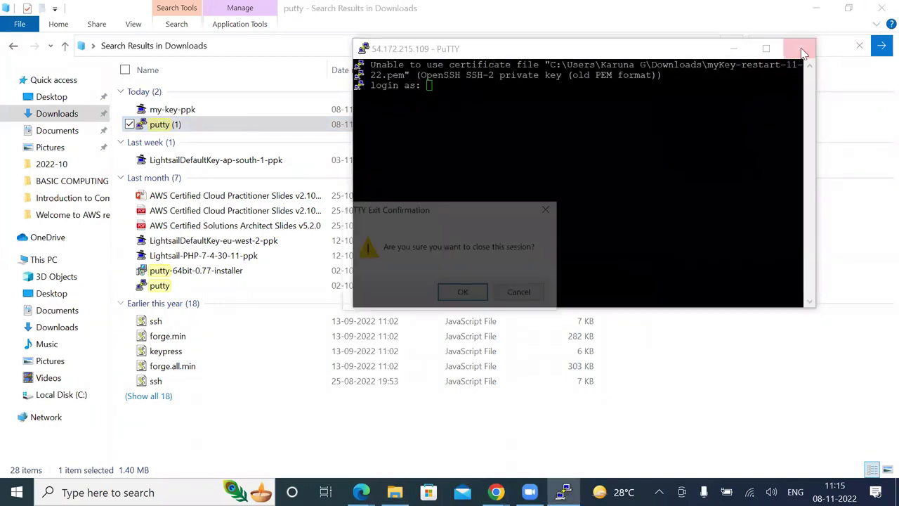
left_click(463, 292)
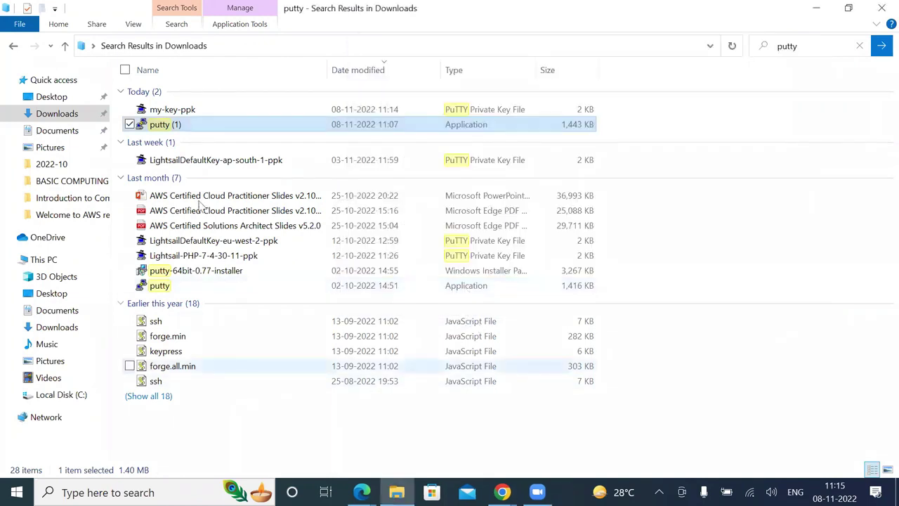
Launch putty (1) and set the terminal font to Courier New, 20-point, Western script
left_click(167, 130)
double_click(167, 130)
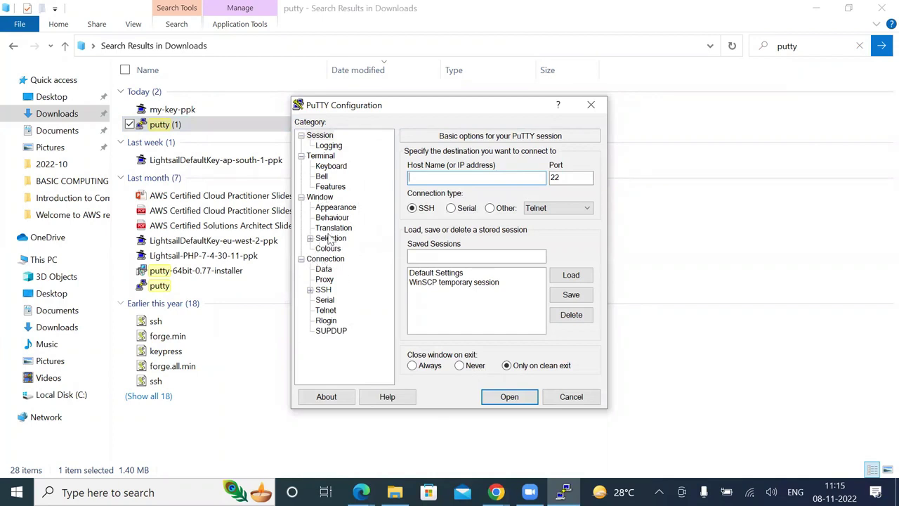
left_click(335, 209)
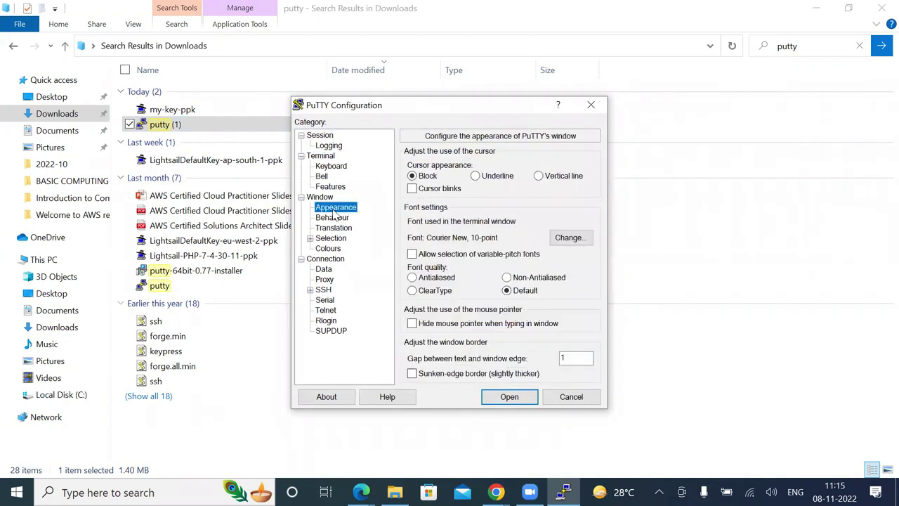
left_click(570, 238)
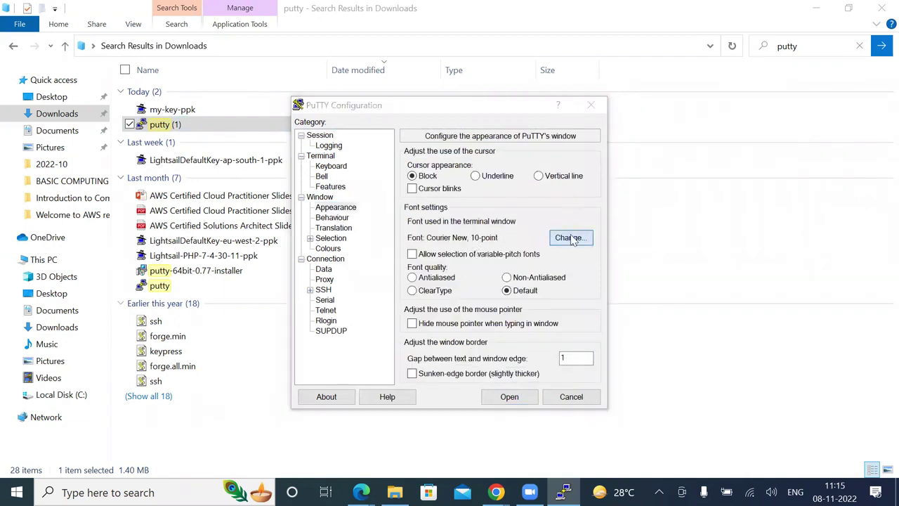
left_click(550, 260)
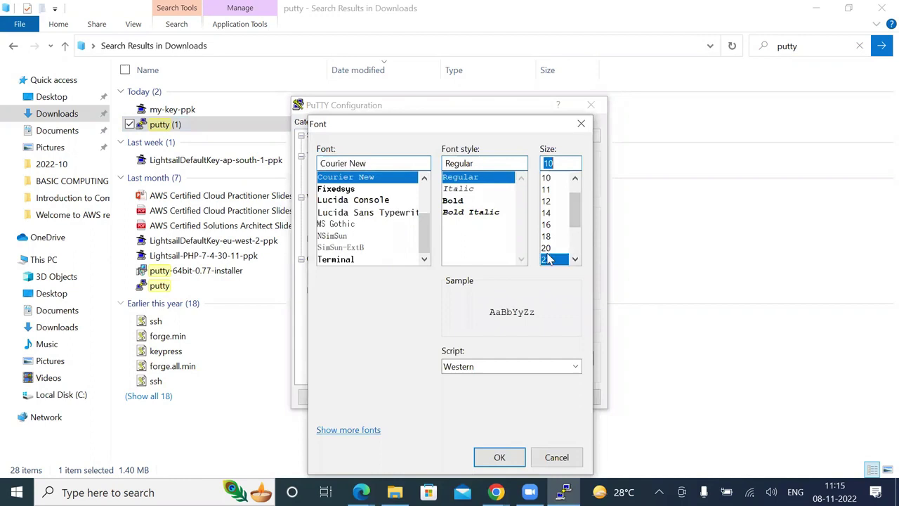
left_click(552, 248)
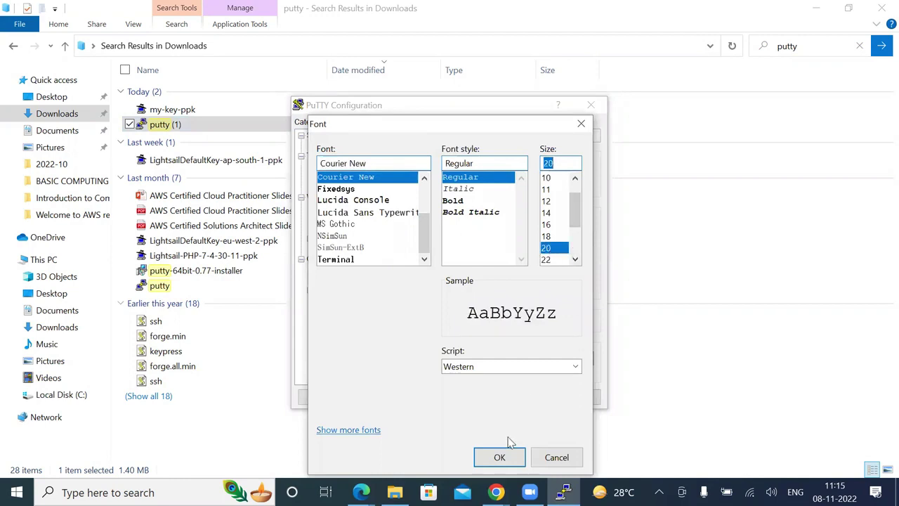
left_click_drag(470, 126, 421, 54)
left_click(484, 293)
left_click(484, 293)
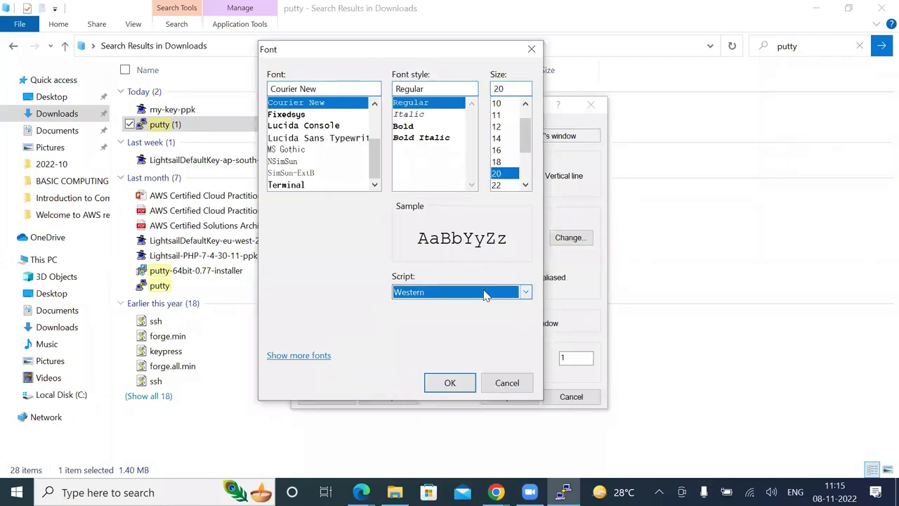
left_click(450, 383)
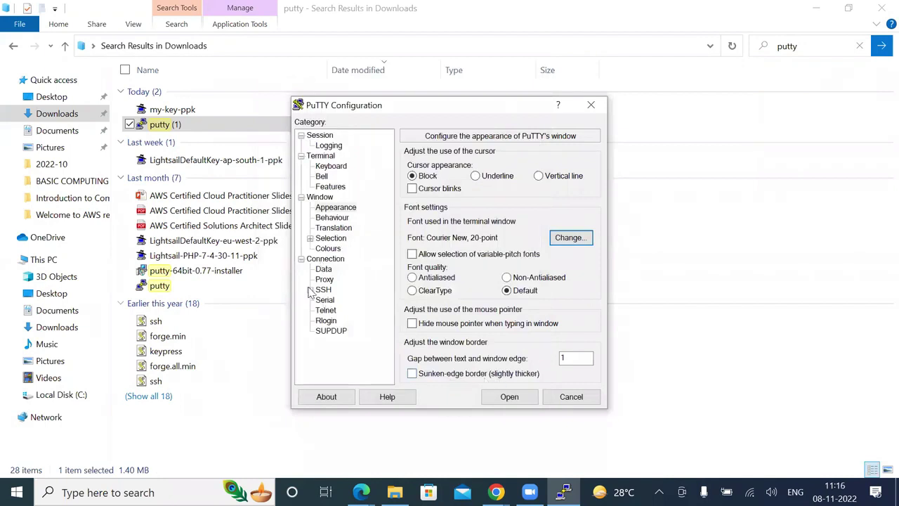
left_click(309, 290)
Pick myKey-restart-11-22.pem as the SSH certificate, then cancel the configuration without connecting
left_click(318, 321)
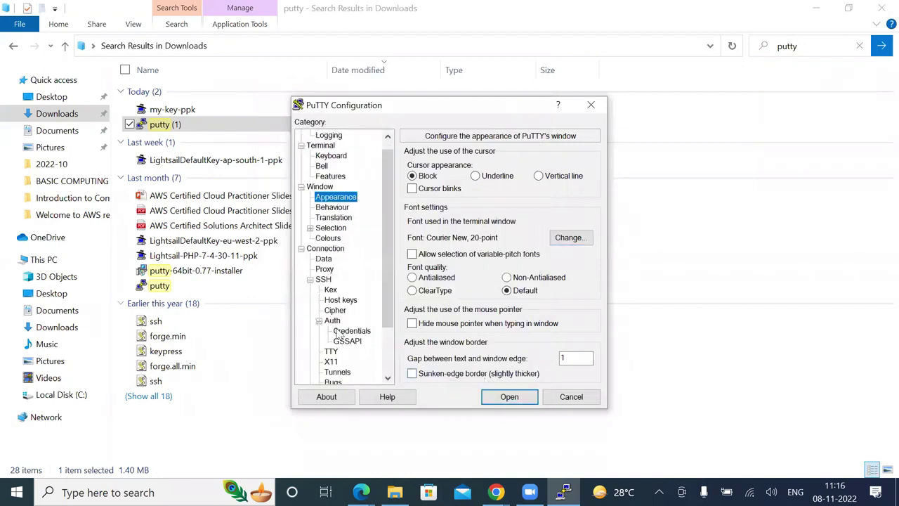
left_click(341, 332)
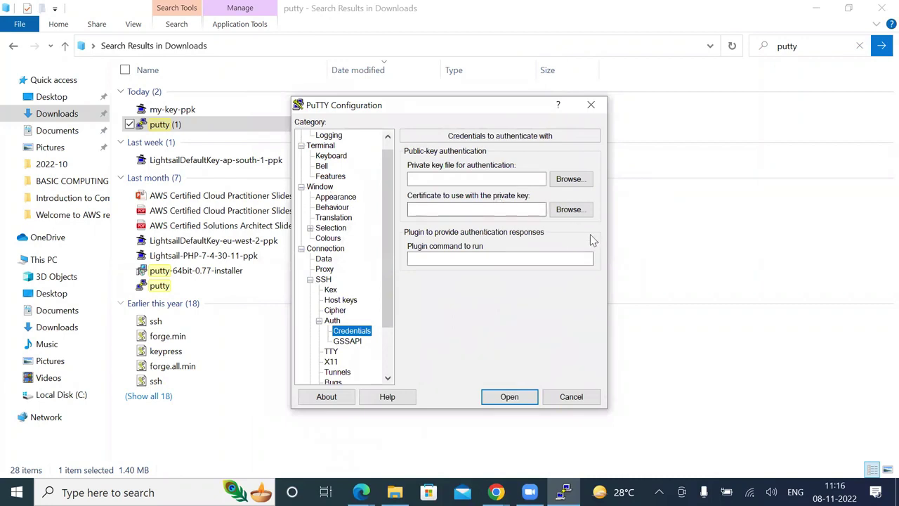
left_click(570, 215)
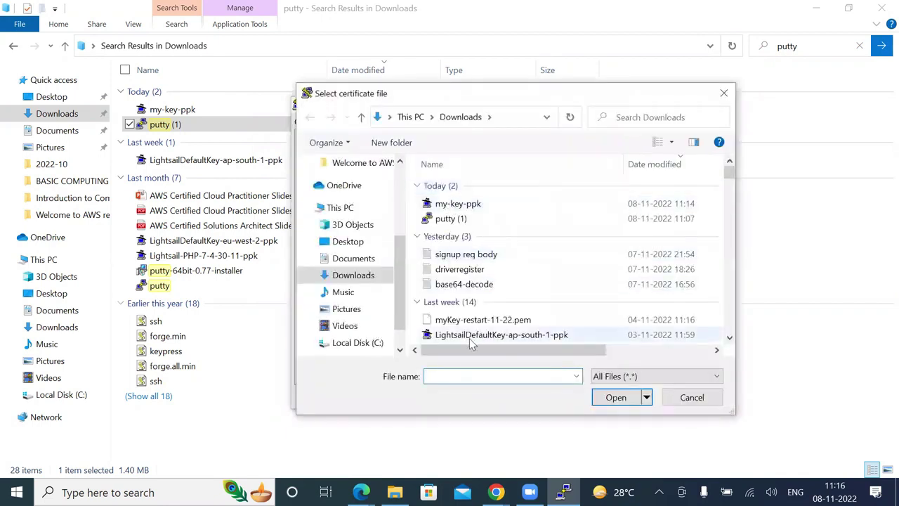
left_click(480, 321)
left_click(625, 398)
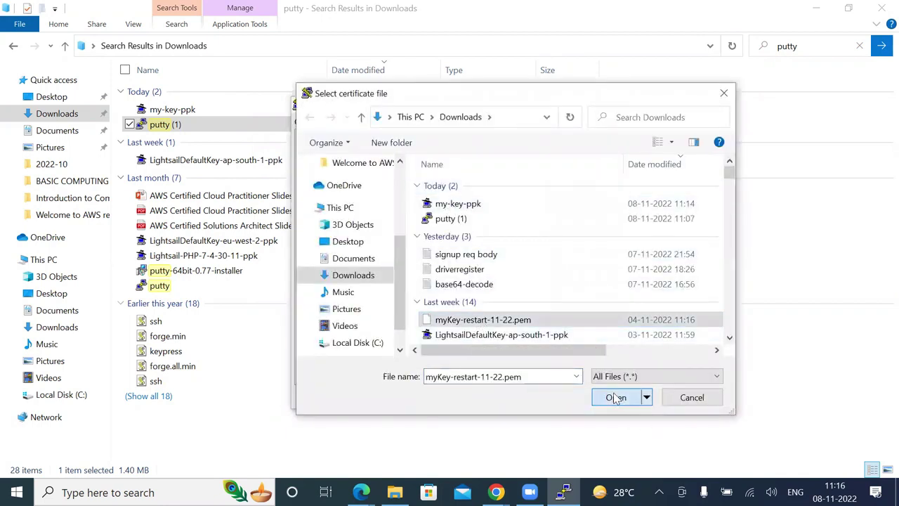
left_click(509, 398)
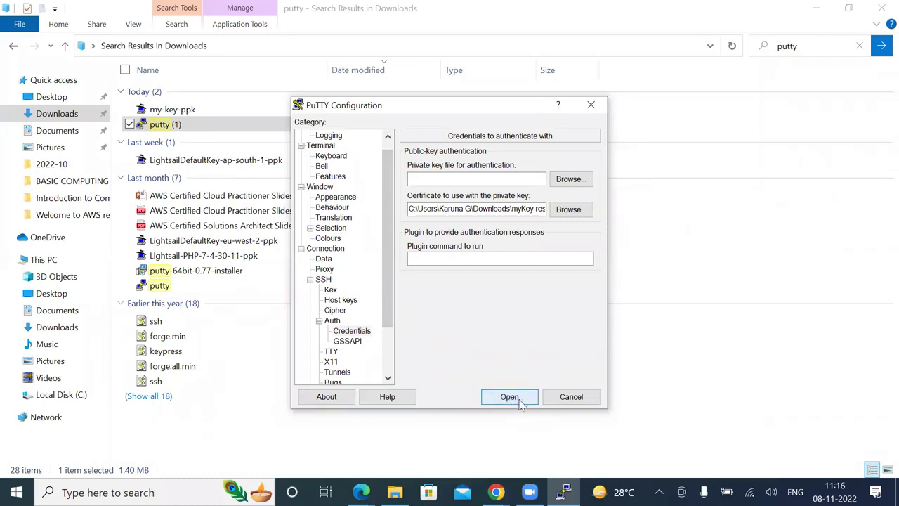
left_click(457, 179)
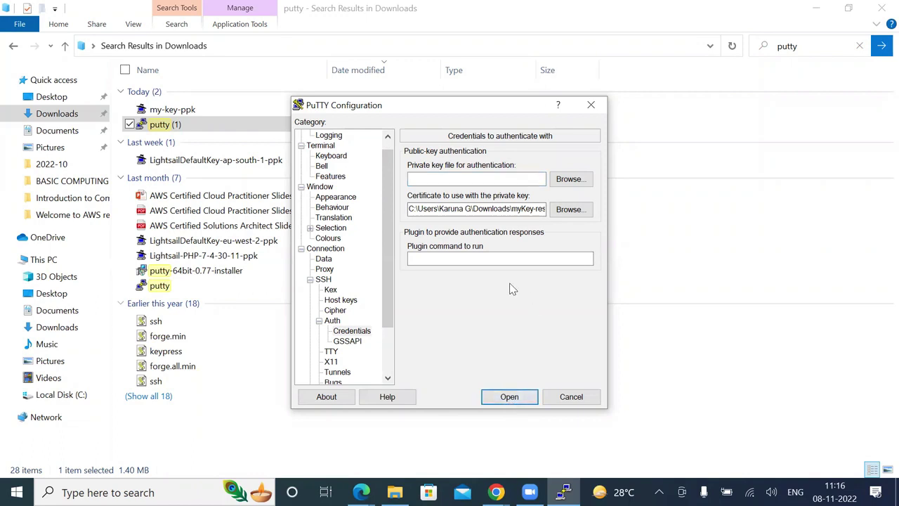
left_click(572, 397)
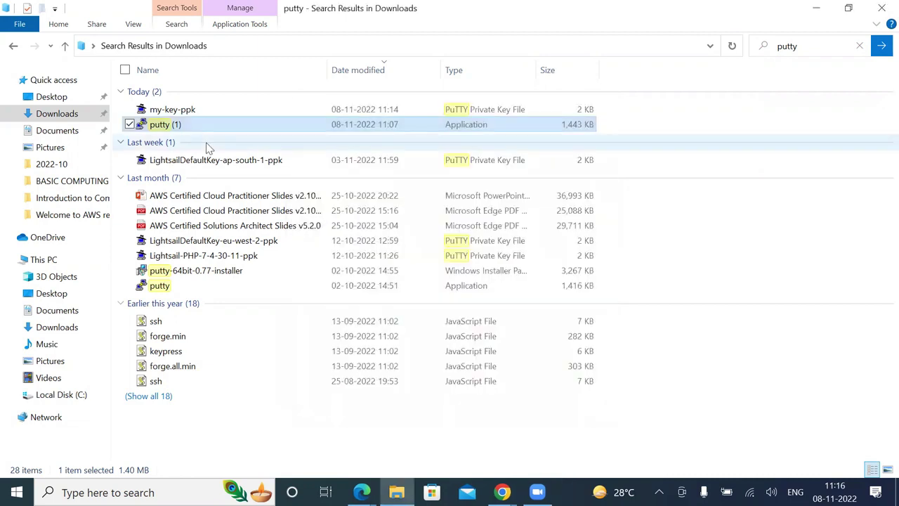
Connect PuTTY to the pasted instance IP using myKey-restart-11-22.pem as the certificate
double_click(163, 125)
left_click(500, 175)
type("54.172.215.109")
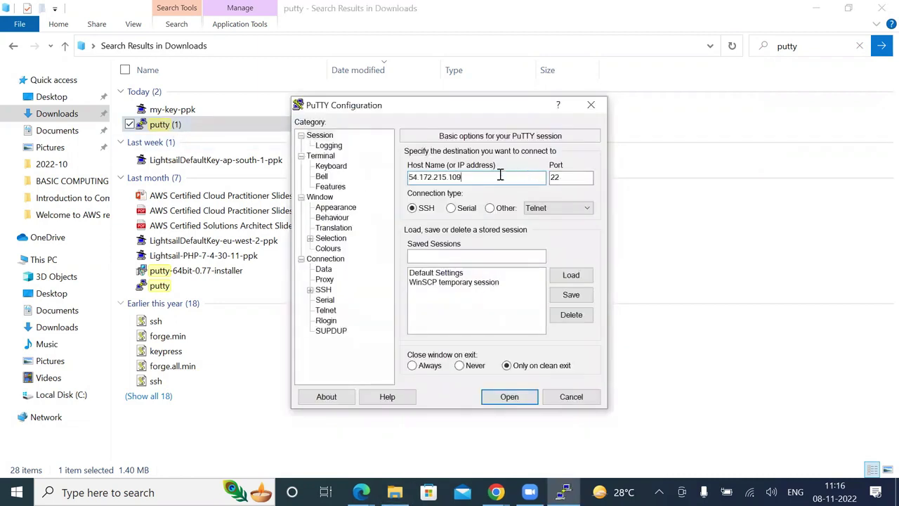
left_click(310, 290)
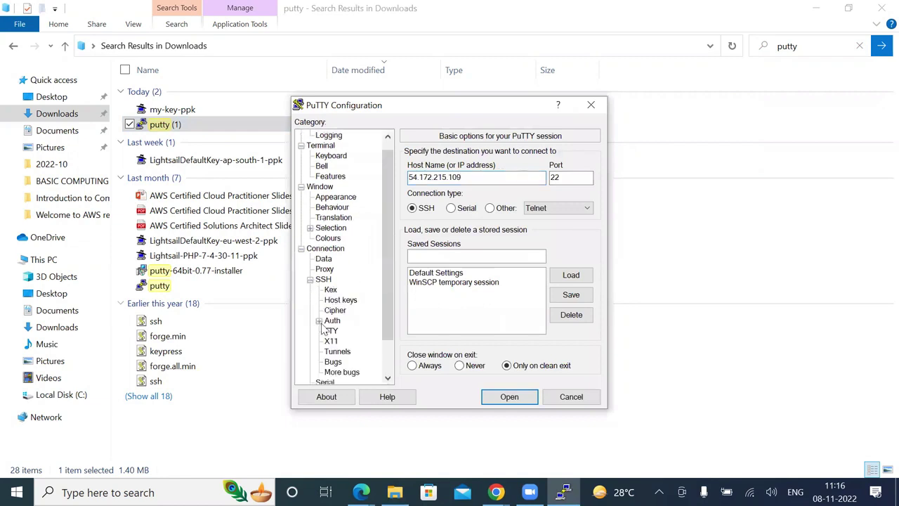
left_click(319, 320)
left_click(347, 331)
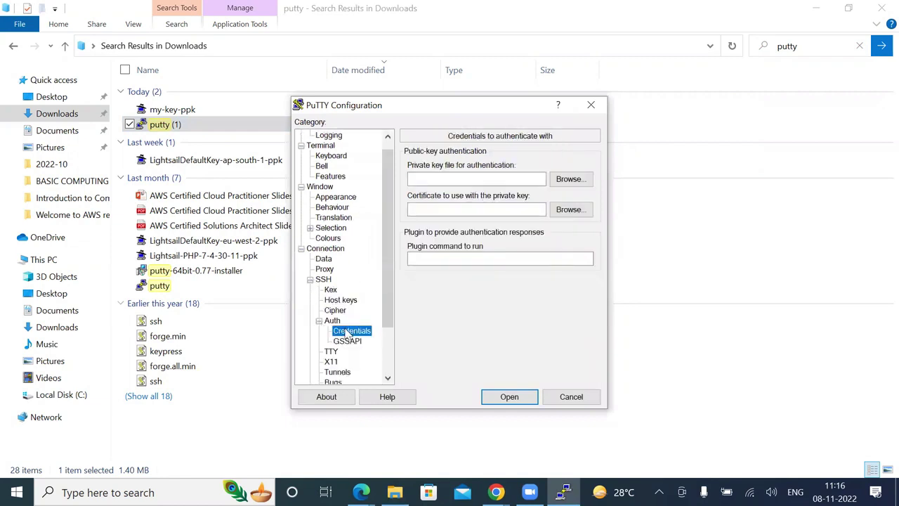
left_click(569, 209)
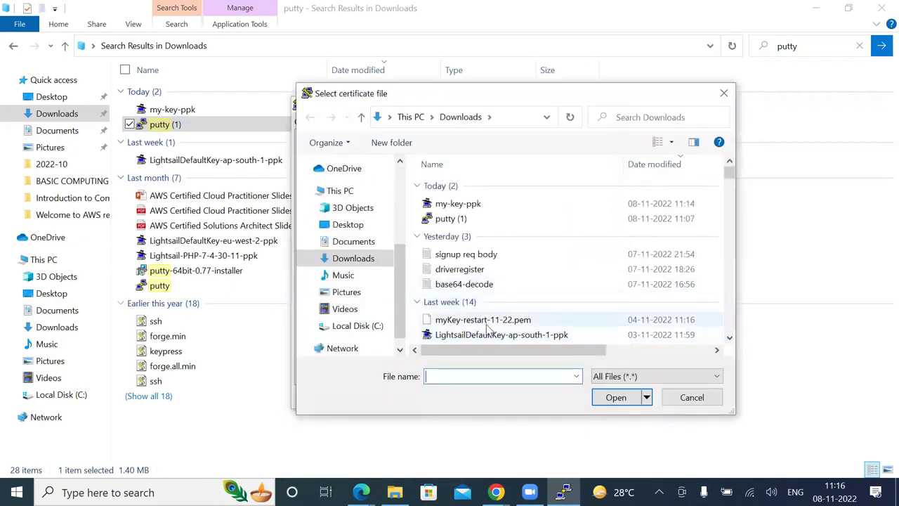
left_click(495, 322)
left_click(616, 397)
left_click(509, 397)
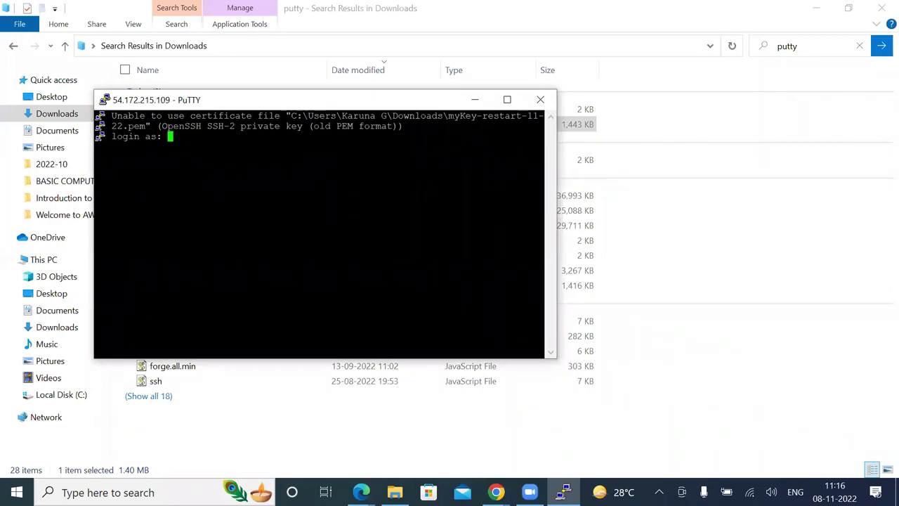
Maximize the terminal window, select a region of its text, then restore its size
left_click(507, 99)
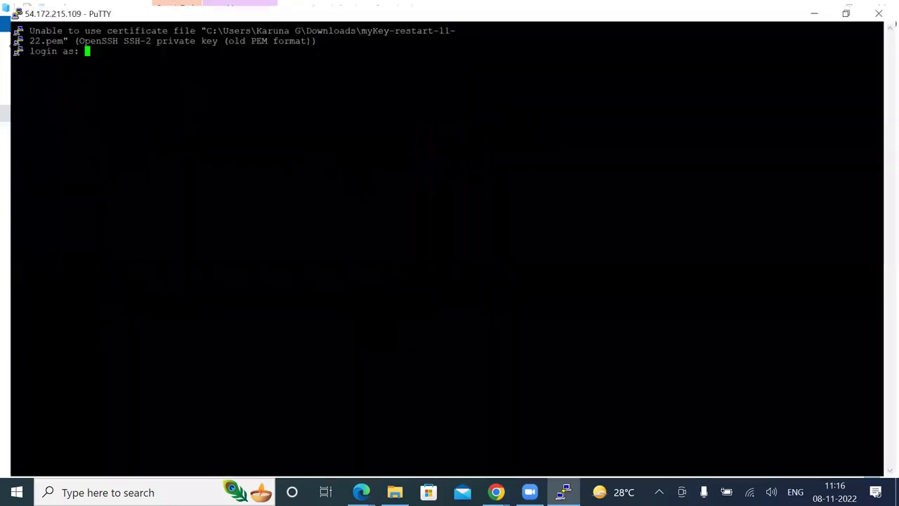
left_click_drag(393, 137, 535, 231)
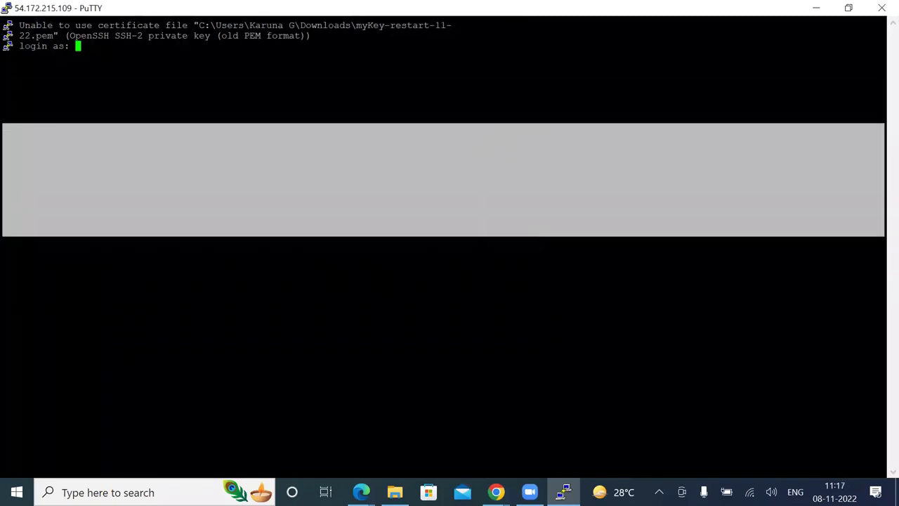
left_click(849, 8)
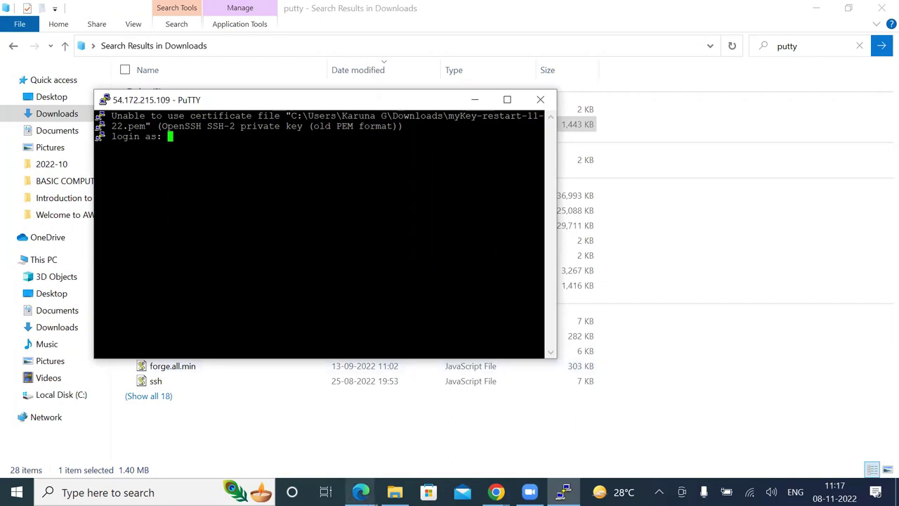
Switch to the EC2 console and scroll through the My Web Server instance details
mouse_move(361, 491)
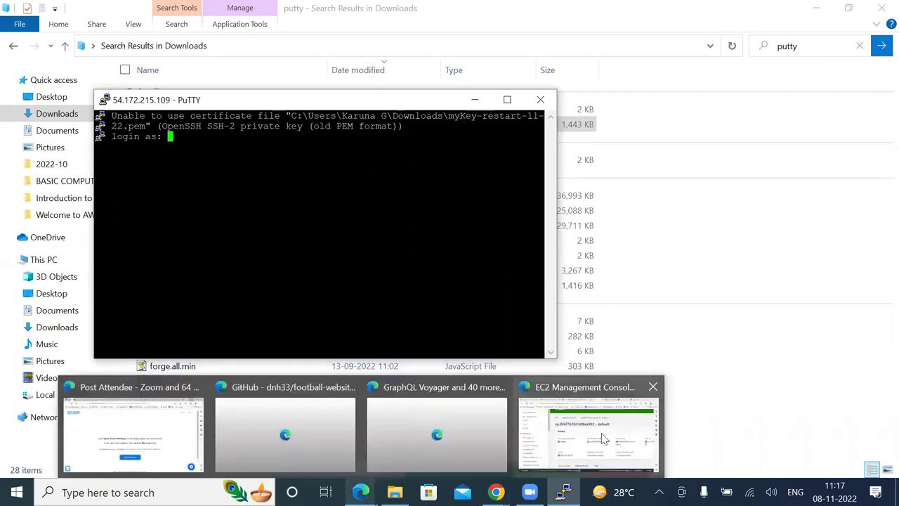
left_click(602, 439)
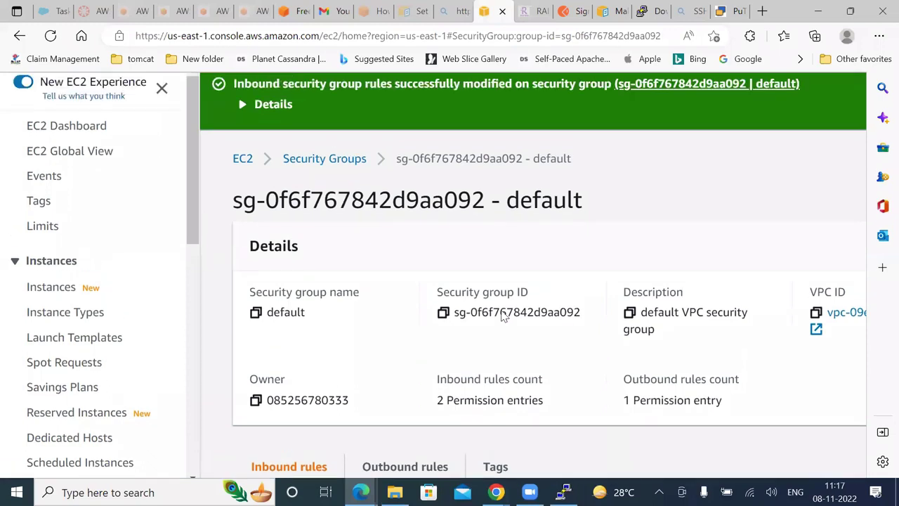
scroll(502, 315, "down", 4)
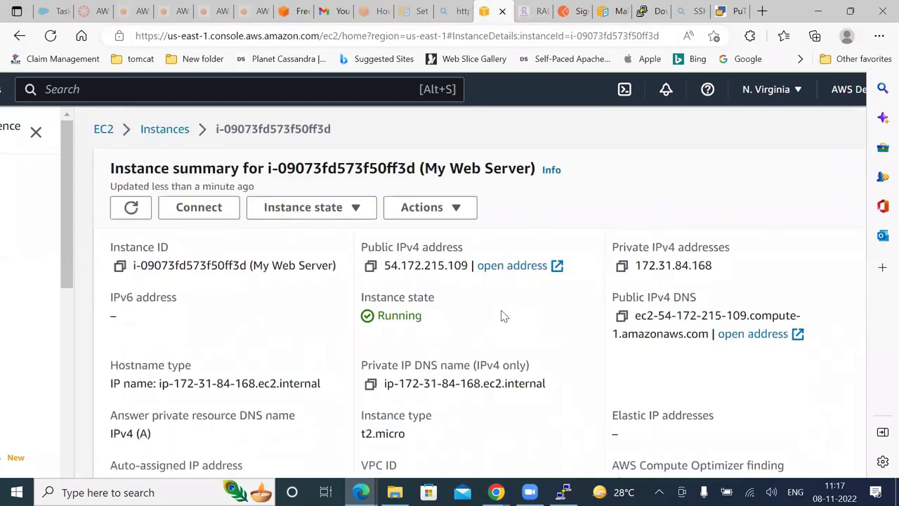
scroll(501, 316, "down", 4)
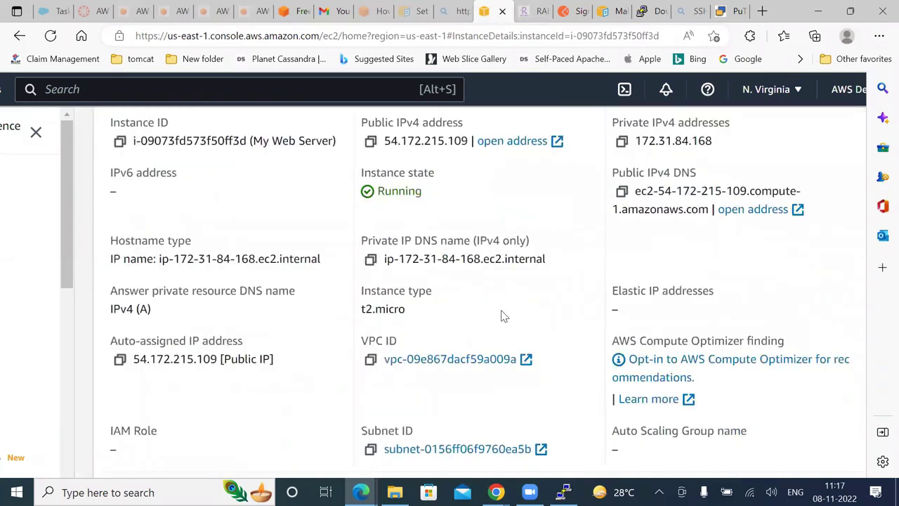
scroll(501, 316, "down", 3)
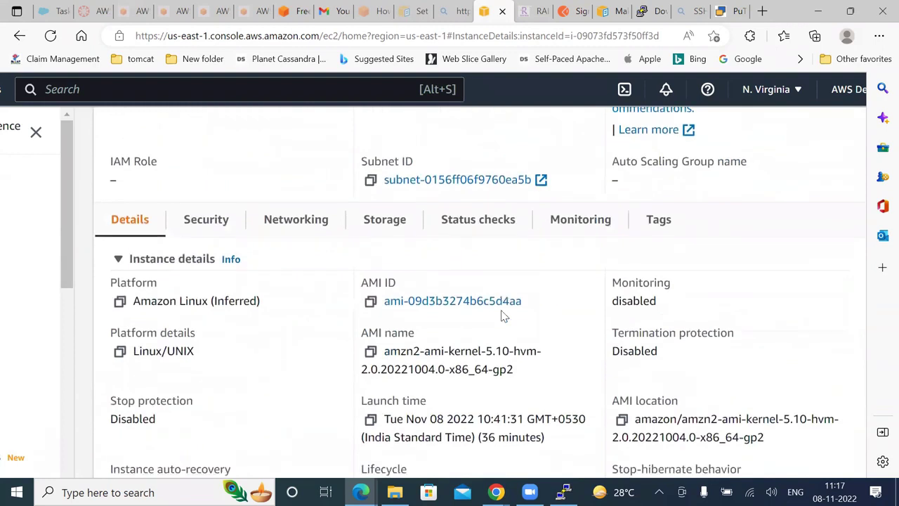
scroll(501, 316, "down", 3)
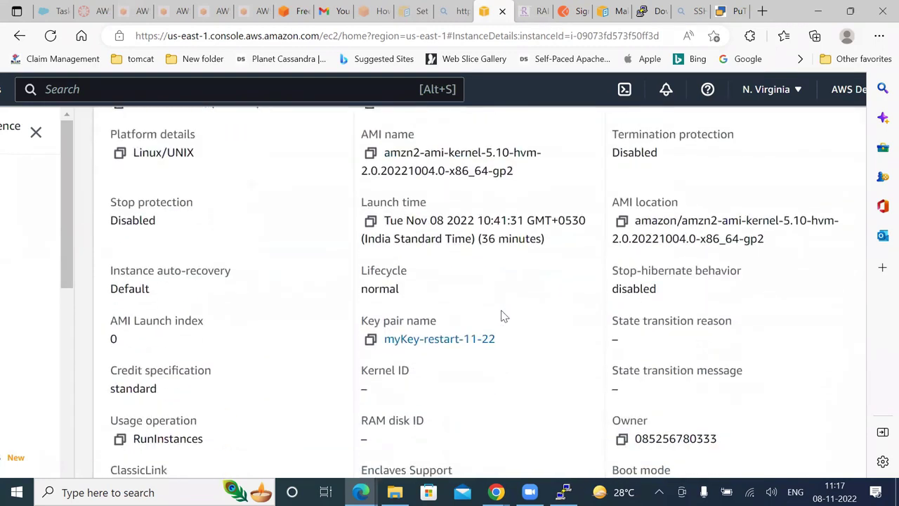
scroll(501, 316, "down", 3)
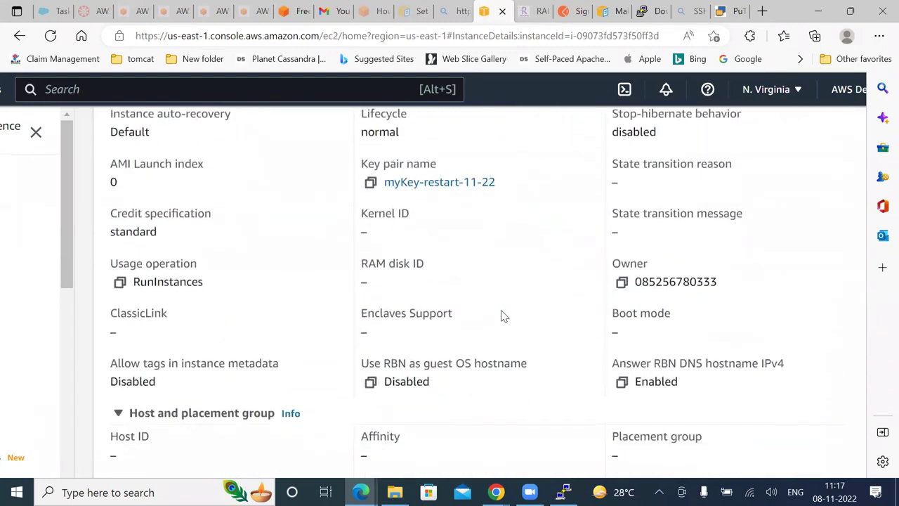
scroll(501, 316, "down", 1)
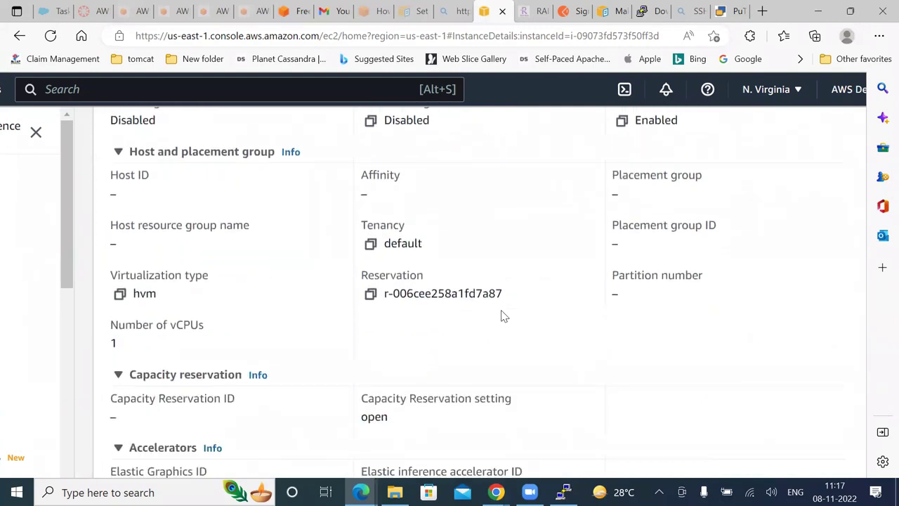
scroll(502, 316, "up", 10)
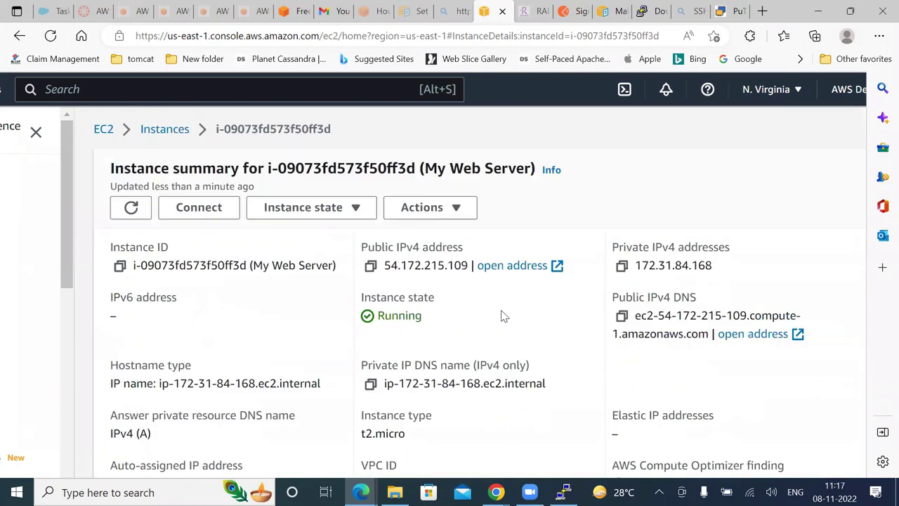
Choose Actions > Connect for the My Web Server instance
key("Return")
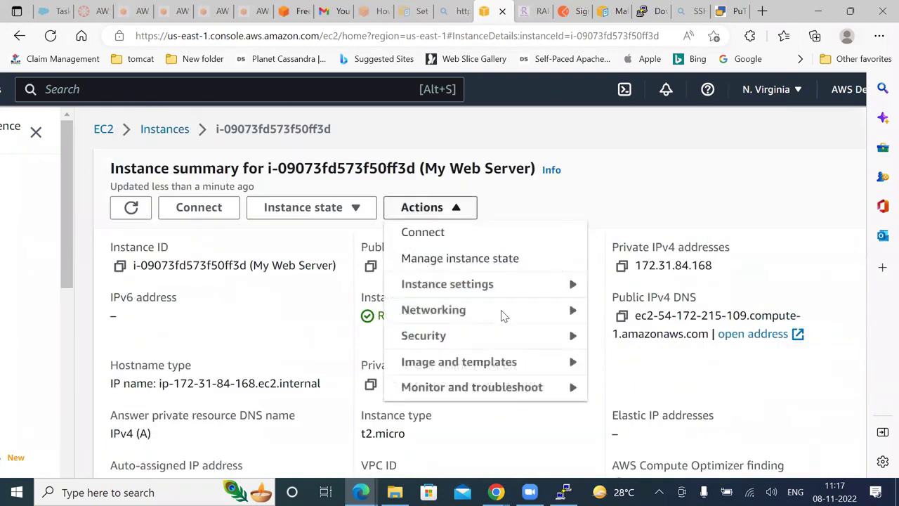
key("Down")
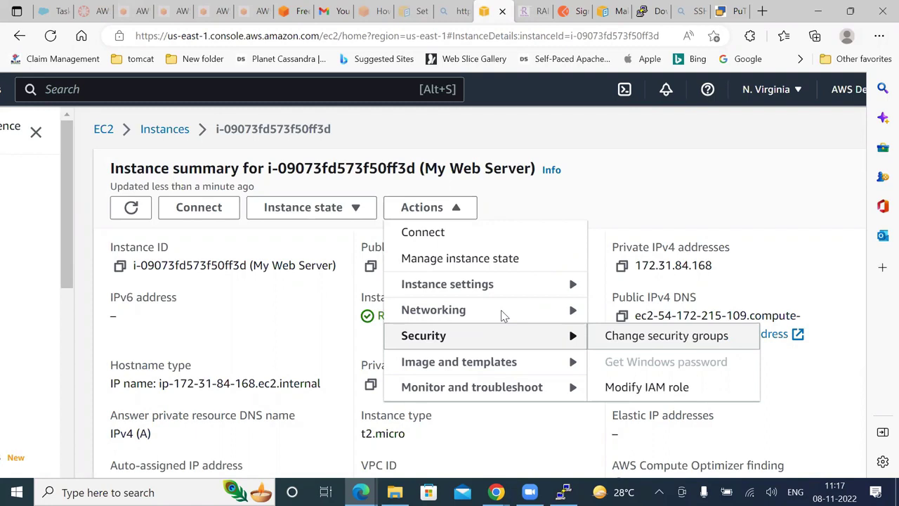
key("Up")
key("Up")
key("Up")
key("Up")
key("Return")
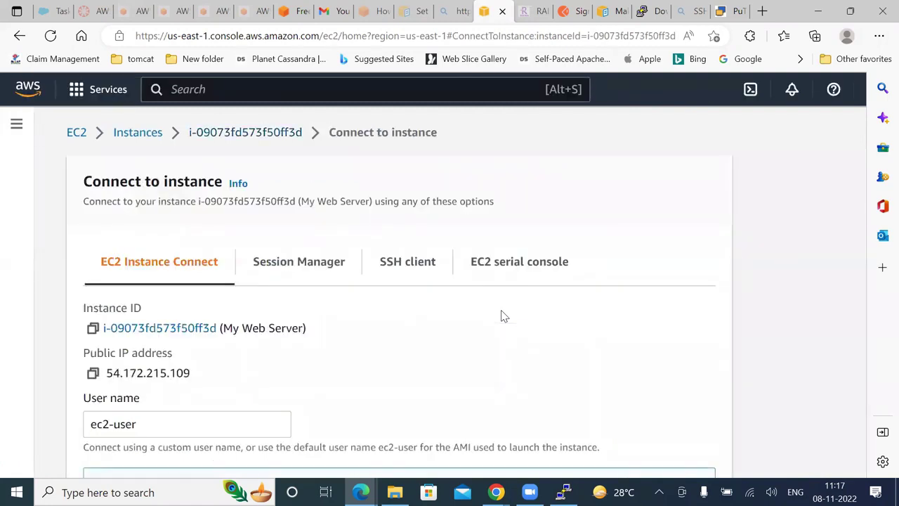
Read My Web Server's SSH client connection instructions, then go back to the Instances list
scroll(502, 316, "down", 1)
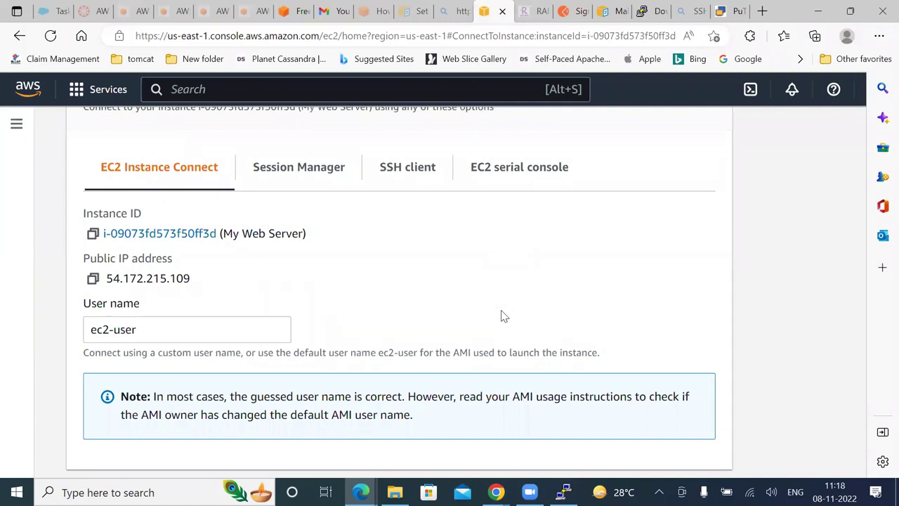
left_click(386, 171)
scroll(756, 276, "down", 1)
scroll(756, 275, "down", 2)
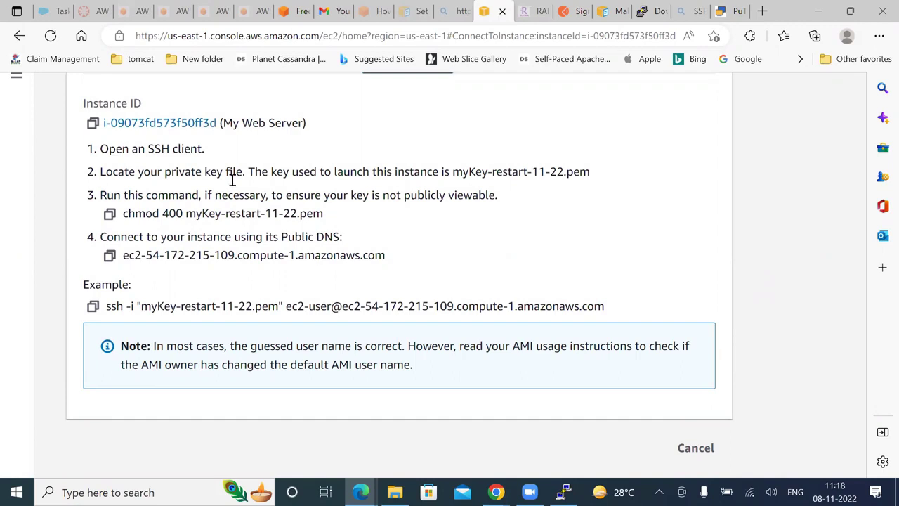
scroll(391, 323, "up", 2)
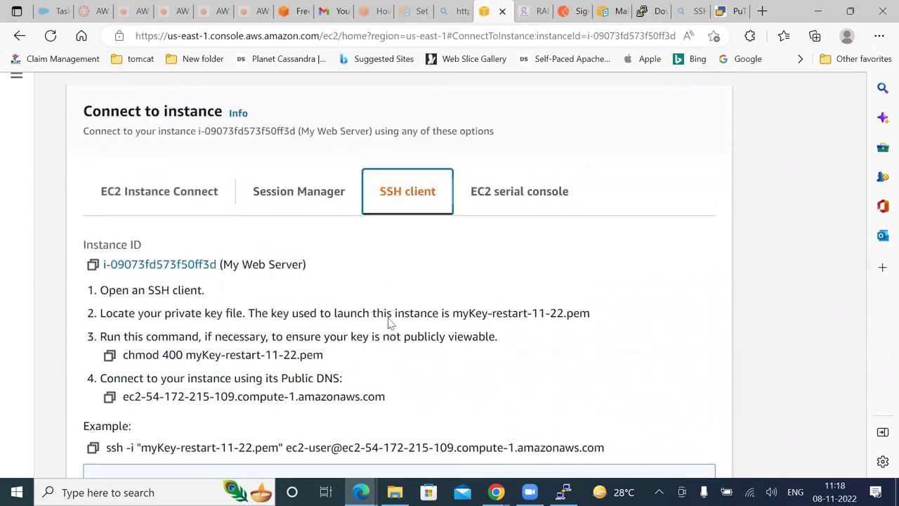
scroll(390, 323, "down", 1)
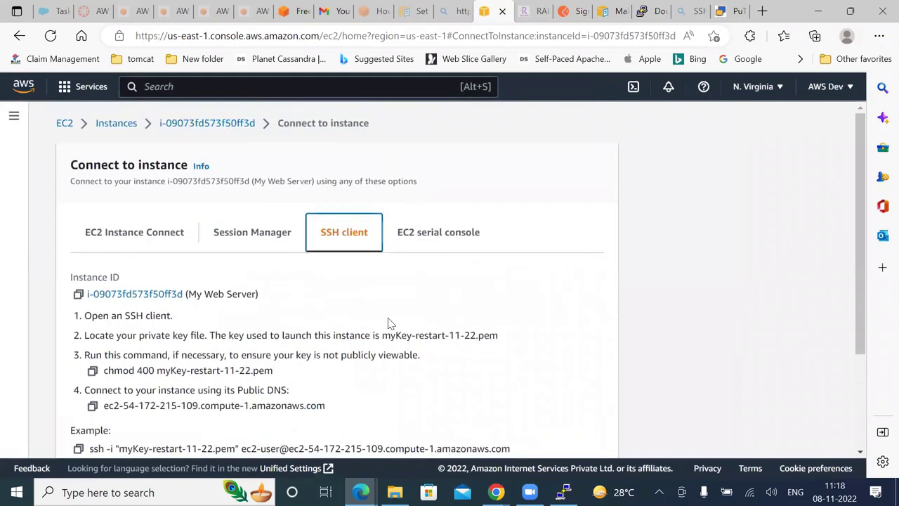
key("alt+Left")
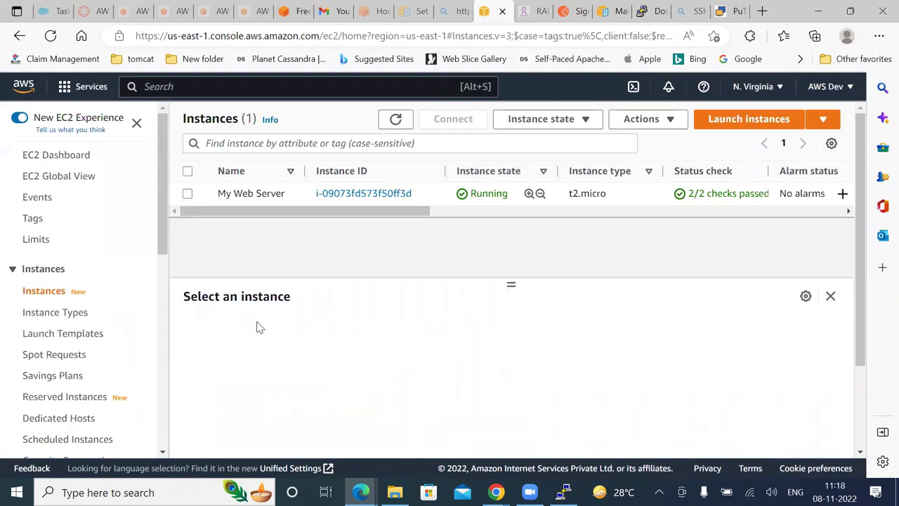
Scroll the Instances list and open the Connect page for My Web Server
scroll(257, 324, "up", 5)
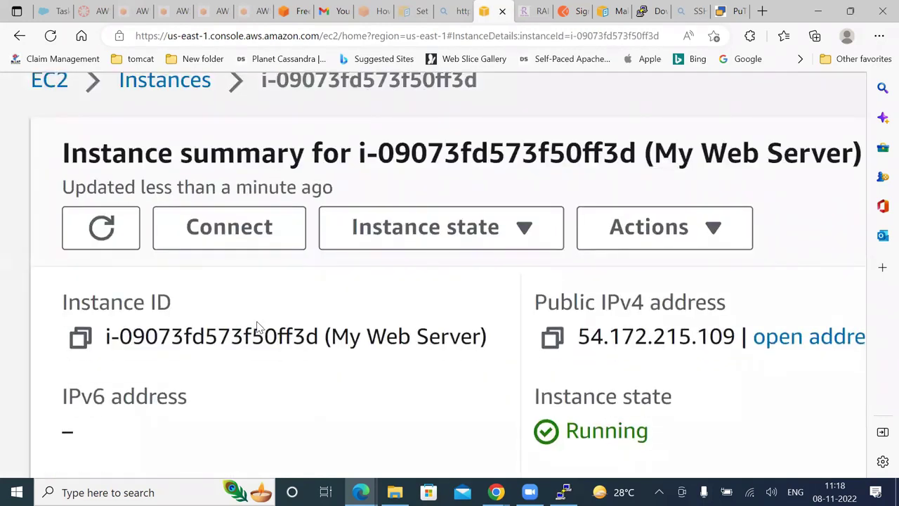
scroll(258, 324, "down", 5)
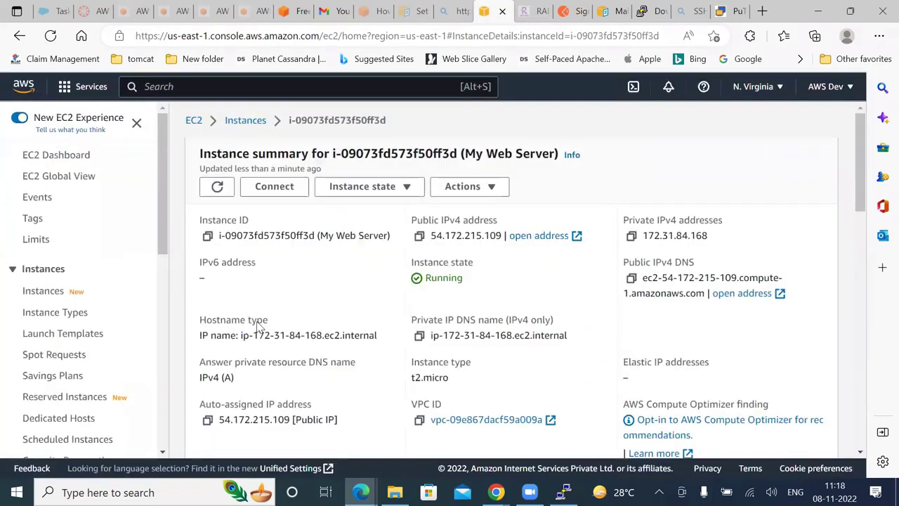
scroll(257, 324, "up", 5)
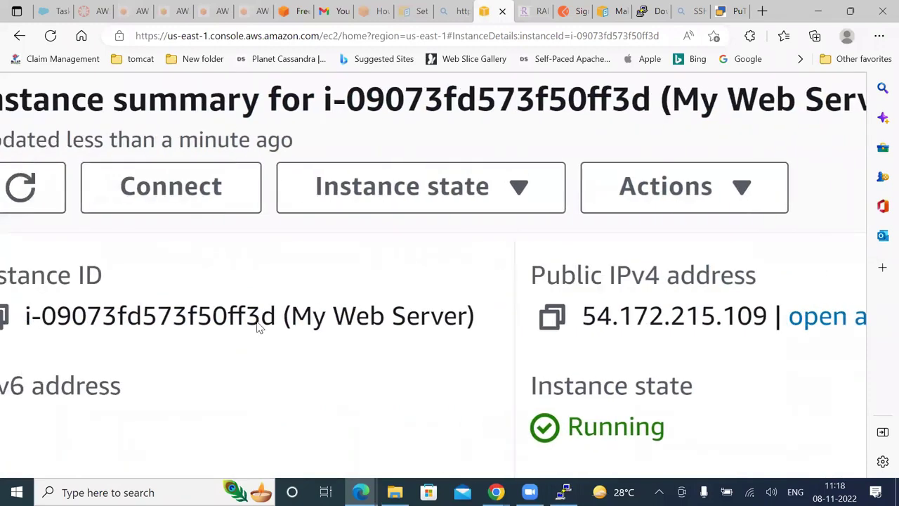
scroll(257, 325, "right", 5)
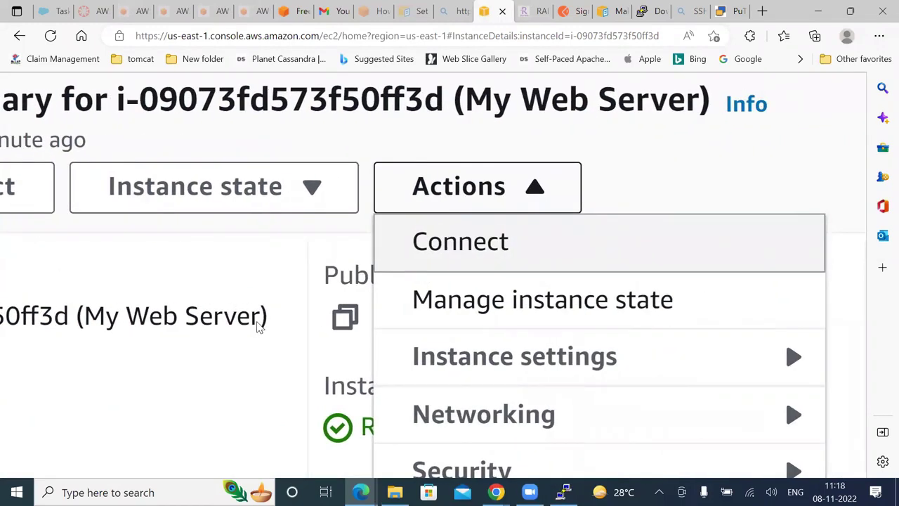
key("Return")
Browse the Session Manager tab, then switch to the SSH client instructions
scroll(257, 325, "right", 2)
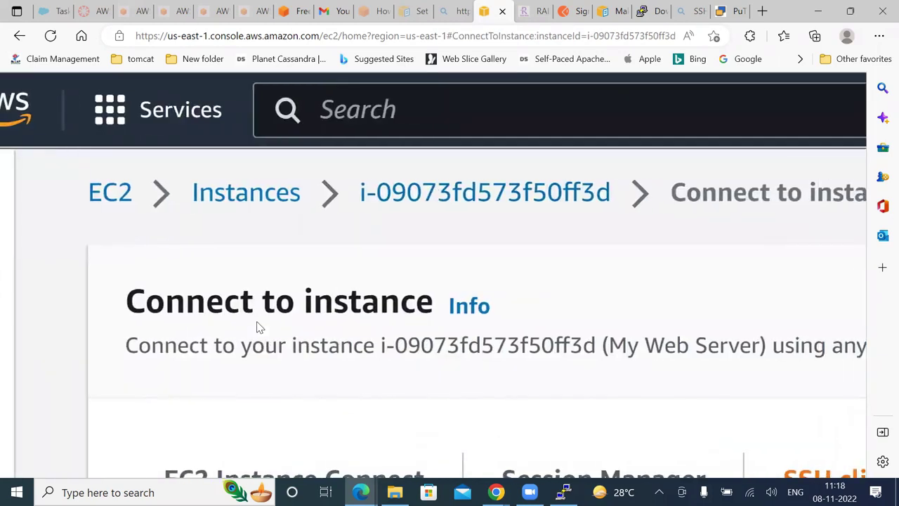
scroll(257, 325, "down", 3)
scroll(257, 325, "down", 3)
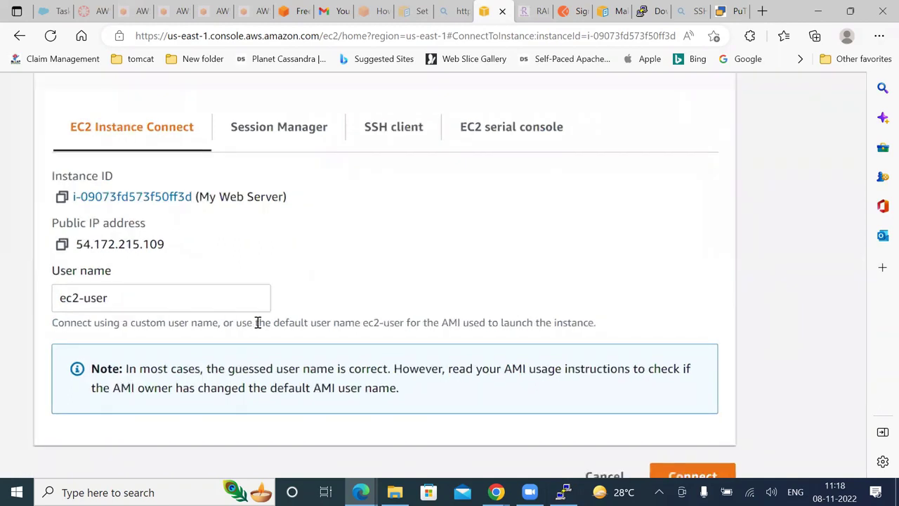
scroll(257, 322, "up", 2)
scroll(258, 322, "up", 2)
scroll(257, 322, "down", 5)
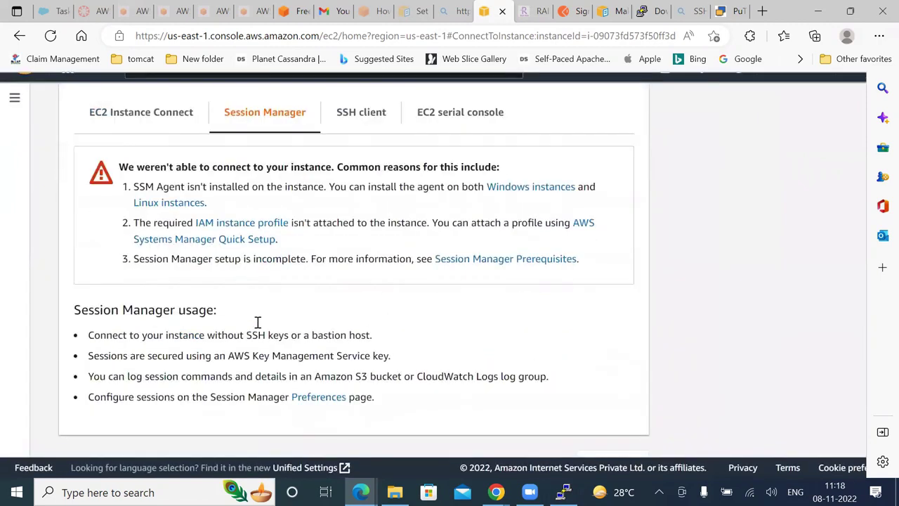
scroll(257, 322, "up", 2)
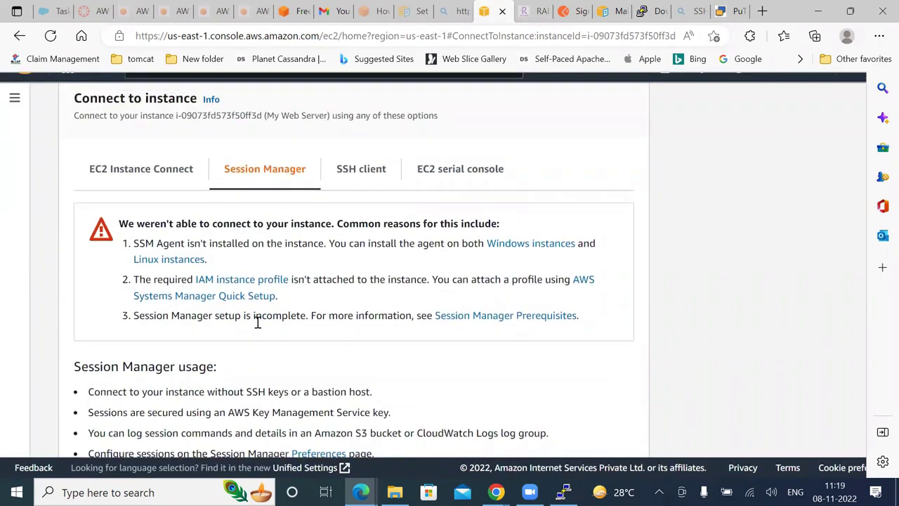
scroll(257, 323, "down", 2)
scroll(257, 322, "up", 2)
key("Right")
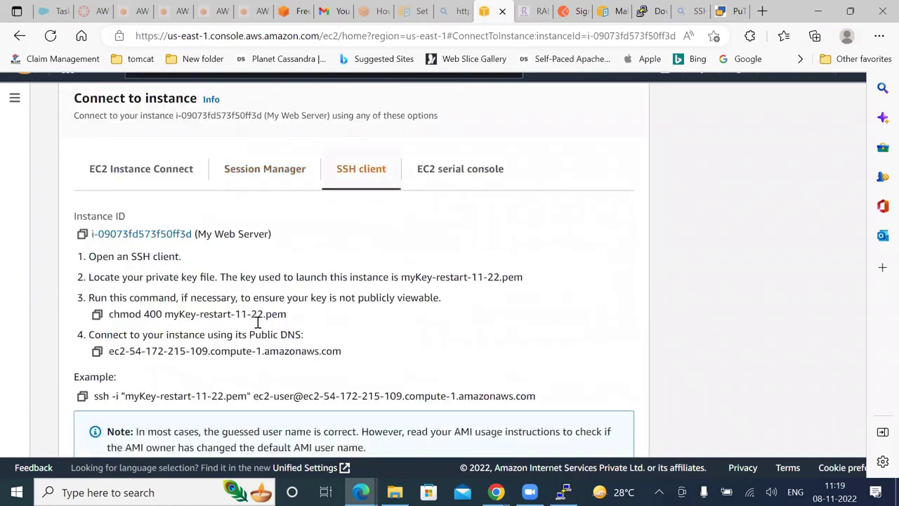
Copy the example ssh command that uses myKey-restart-11-22.pem
scroll(257, 323, "up", 3)
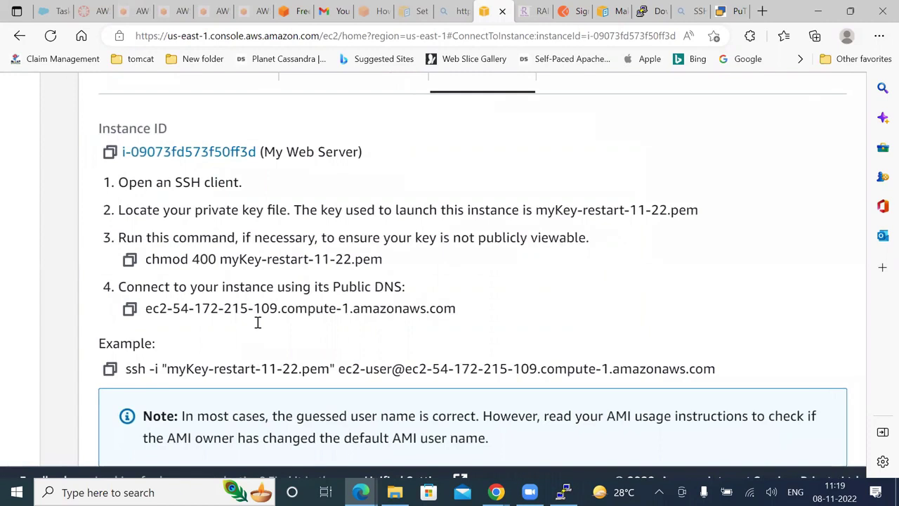
scroll(257, 322, "down", 1)
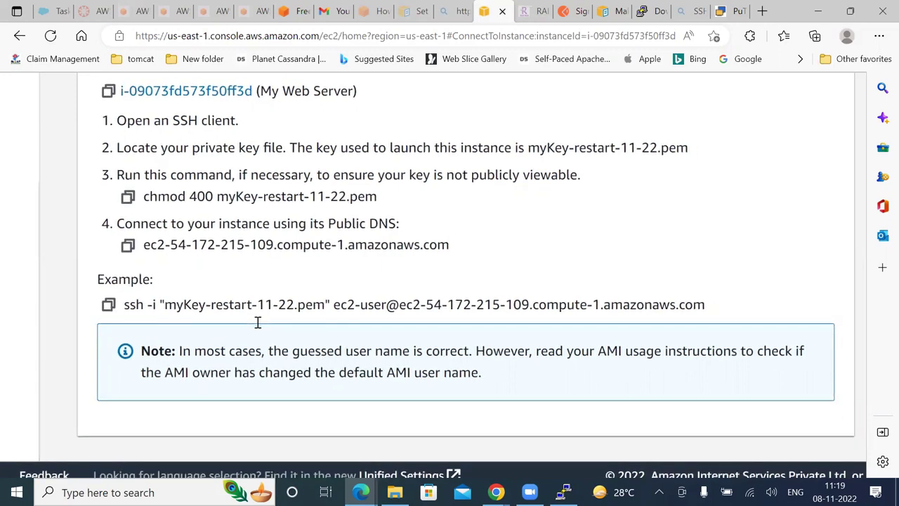
key("Return")
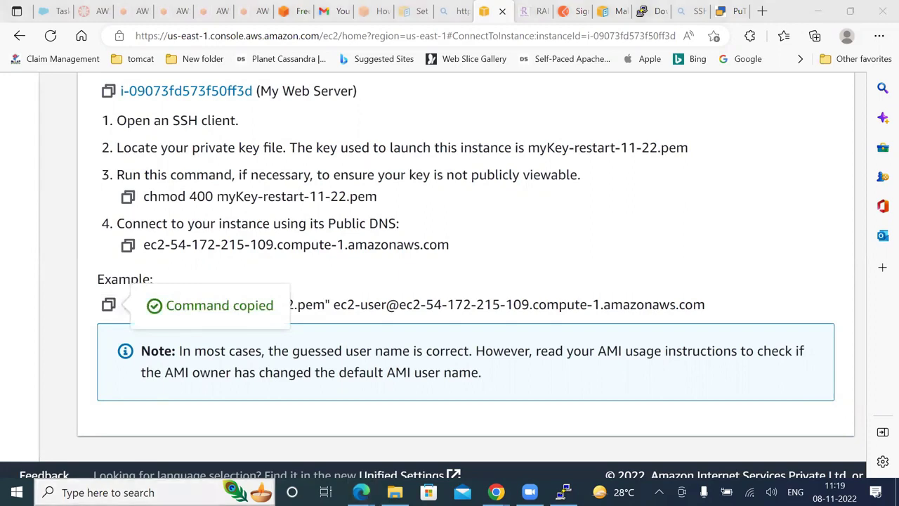
In a maximized Windows PowerShell, run the copied ssh command, accept the host, and recall it
type("po")
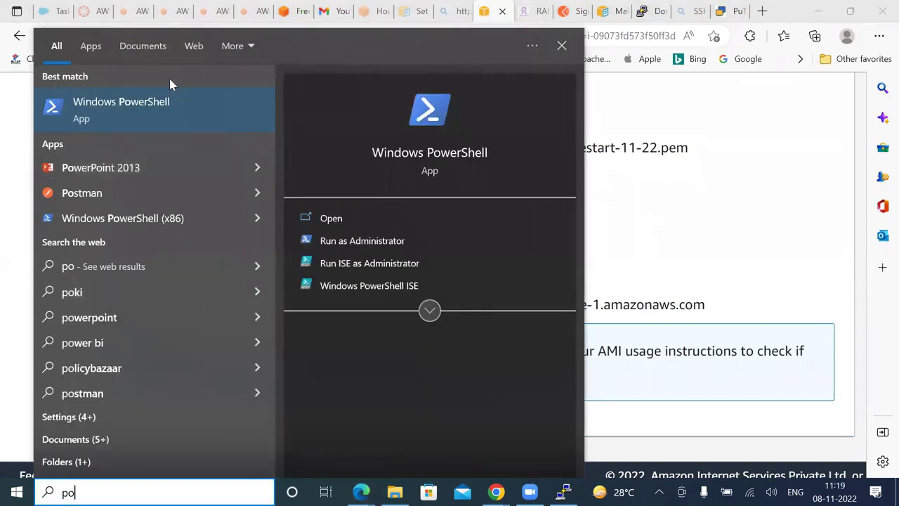
left_click(149, 103)
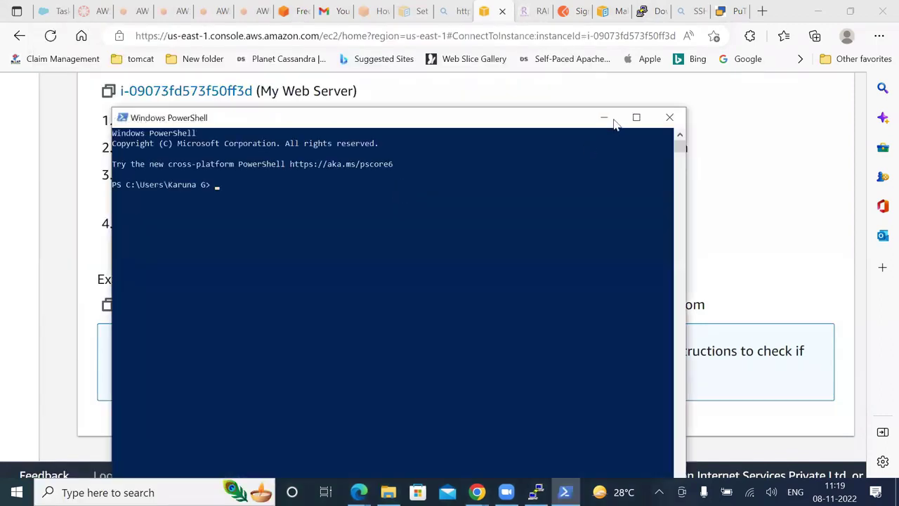
left_click(637, 119)
key("ctrl+v")
key("Return")
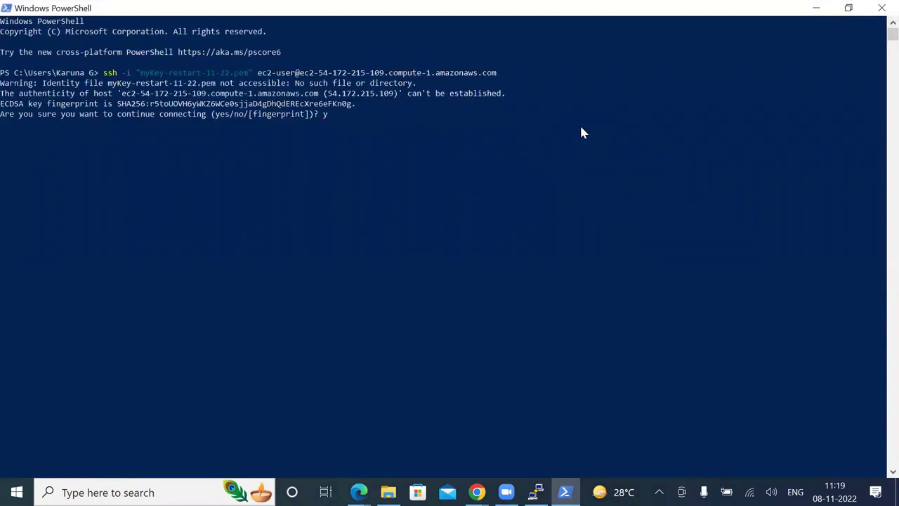
type("es")
key("Return")
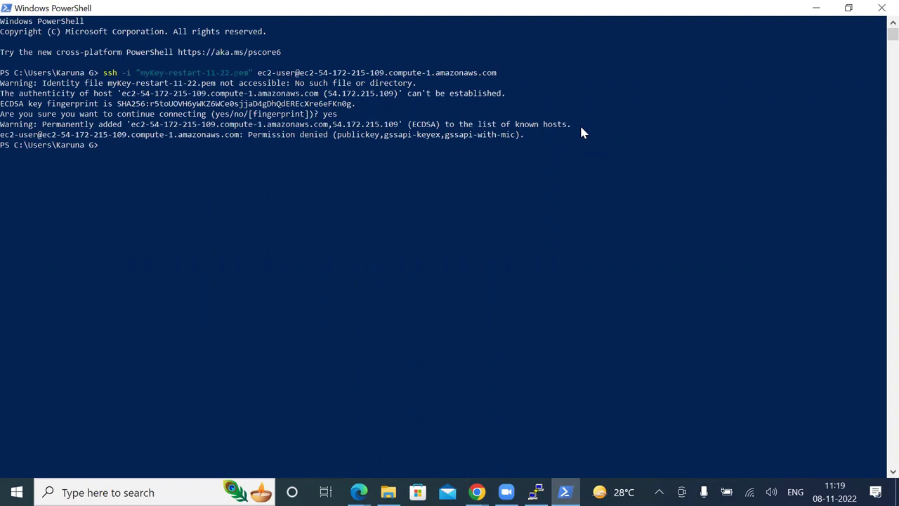
key("Up")
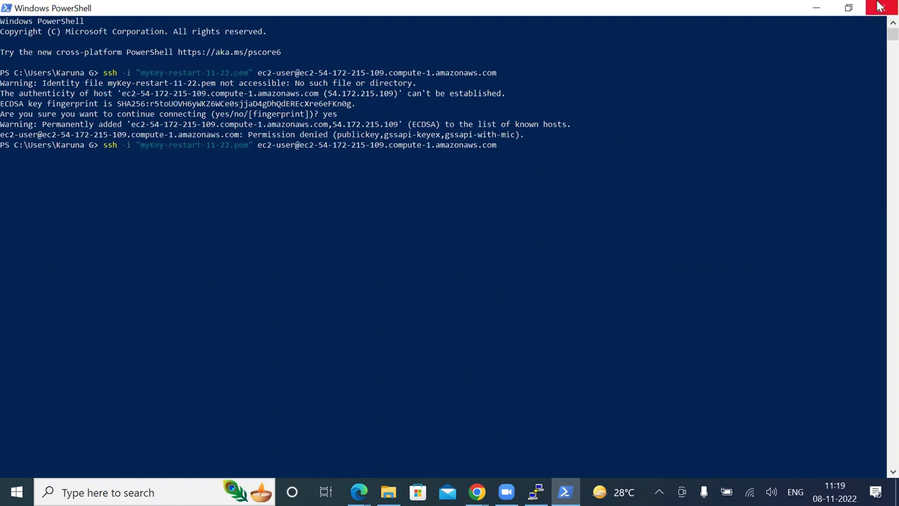
Open the PowerShell console's Properties from its window menu
right_click(592, 13)
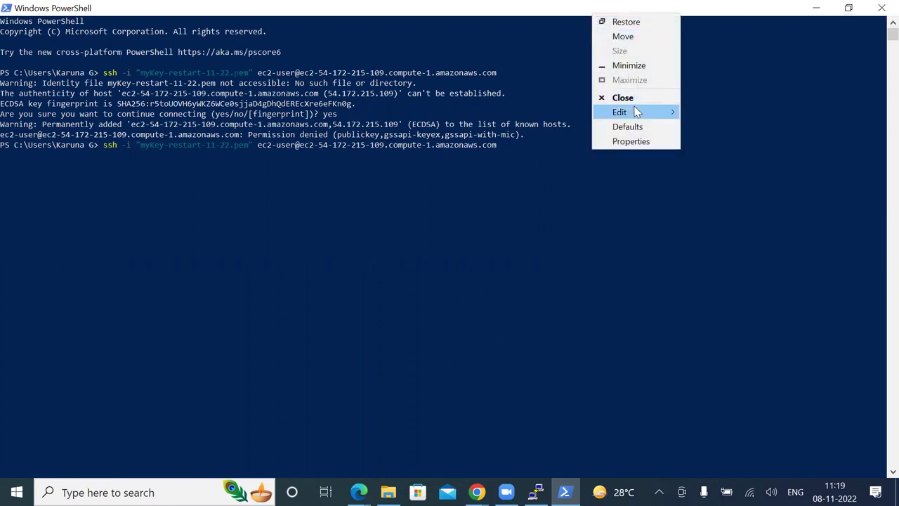
mouse_move(634, 111)
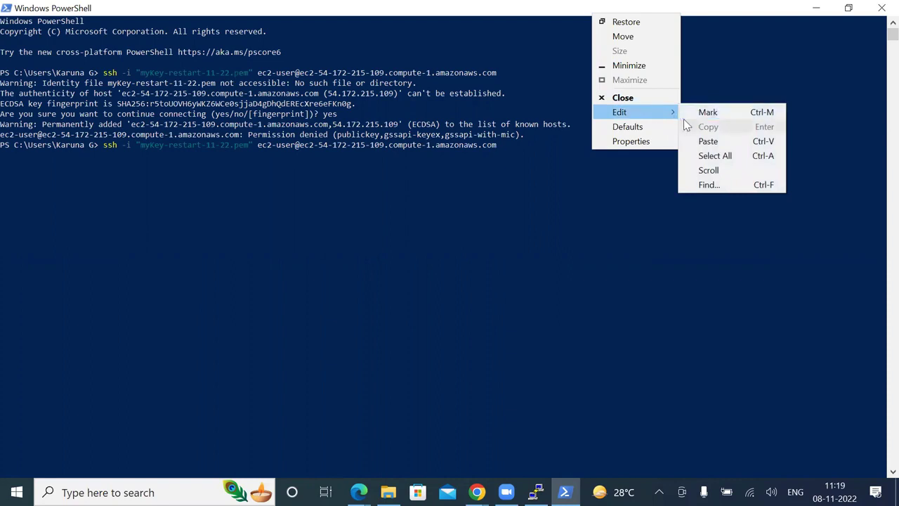
left_click(629, 142)
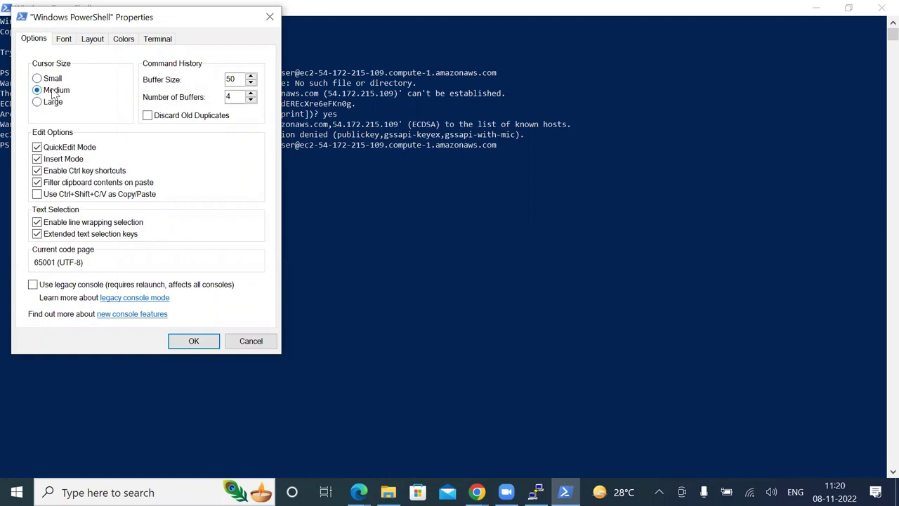
Set the console font to 24-pixel Consolas and apply it
left_click(67, 39)
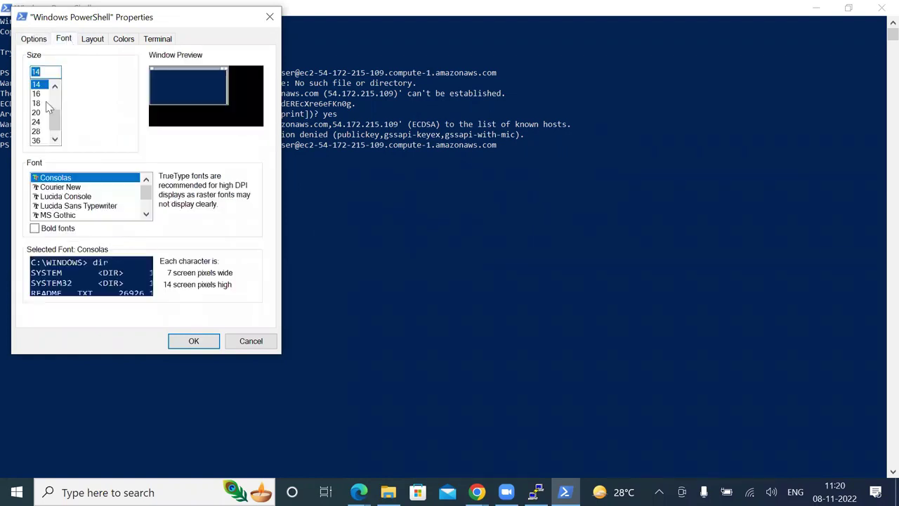
left_click(36, 123)
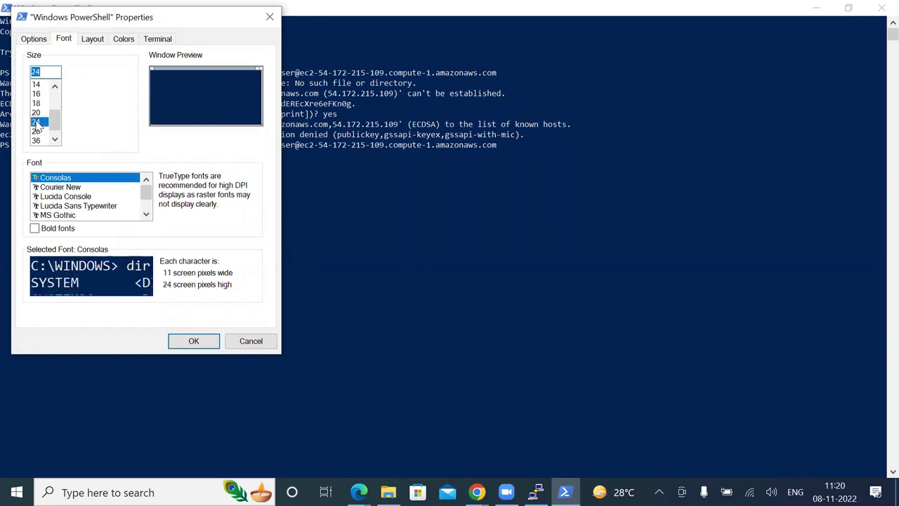
left_click(194, 341)
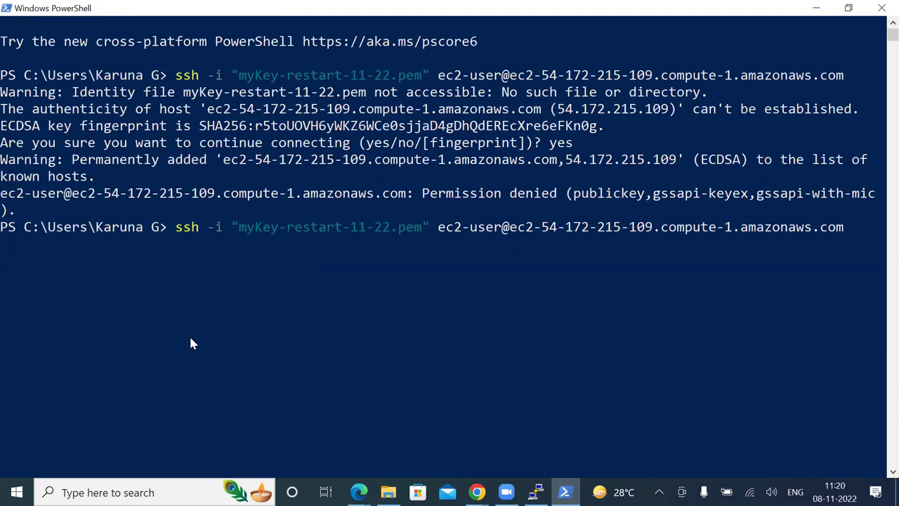
Close the PowerShell window to return to the EC2 SSH client instructions
right_click(228, 10)
left_click(384, 11)
left_click(878, 7)
Open Windows PowerShell from Start search and show the current directory with pwd
mouse_move(395, 492)
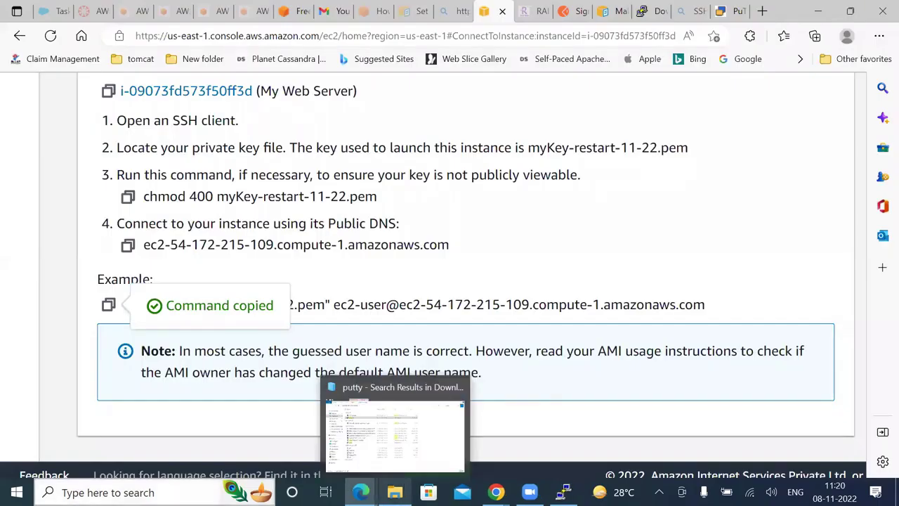
key("super")
type("po")
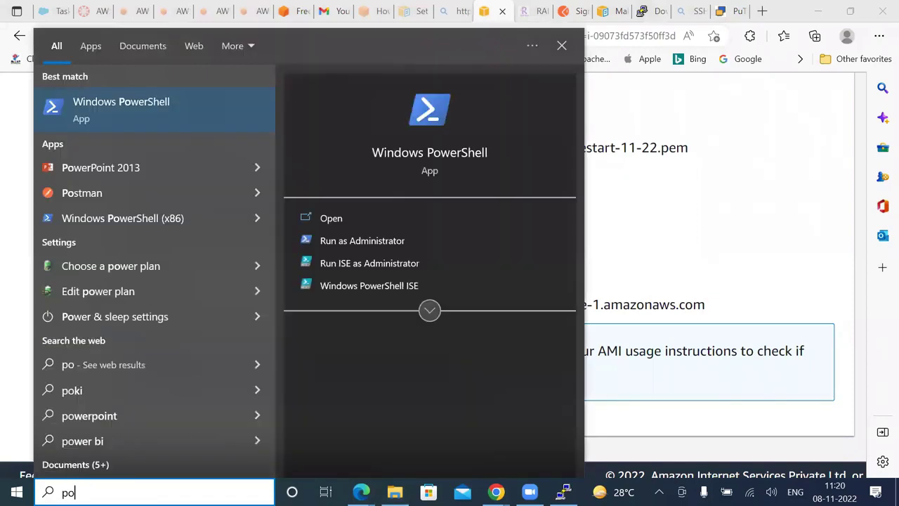
left_click(107, 103)
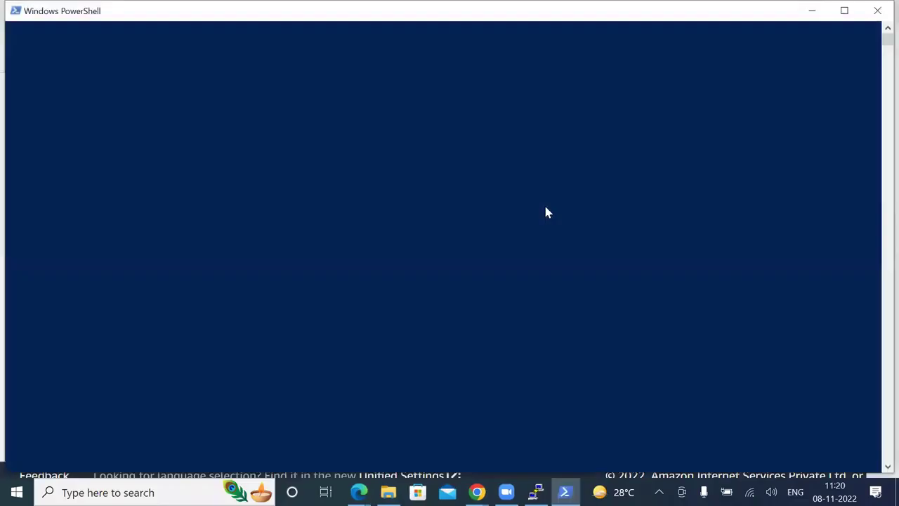
type("pwd")
key("Return")
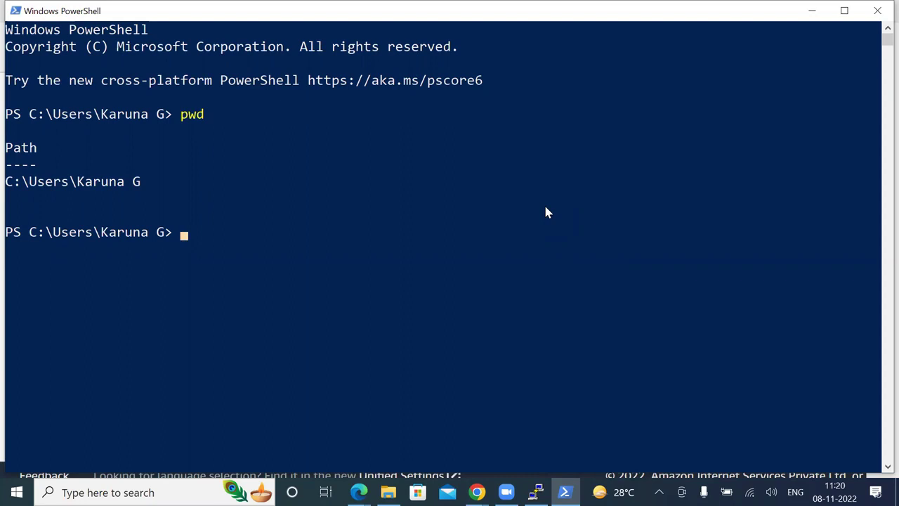
Change into C:\Users using Tab completion and list its folders with ls
type("cd c:\\u")
key("Tab")
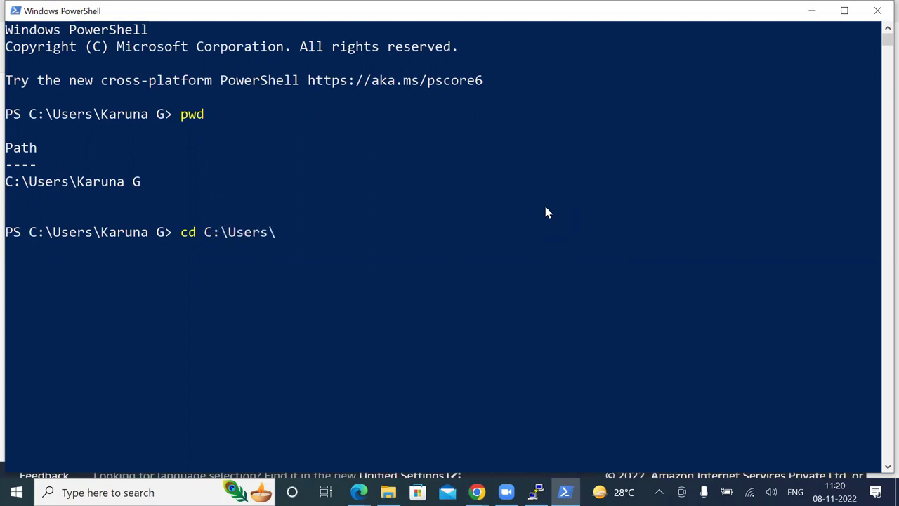
key("Tab")
key("BackSpace")
key("BackSpace")
key("BackSpace")
key("BackSpace")
key("BackSpace")
key("BackSpace")
key("BackSpace")
key("BackSpace")
type("dow")
key("BackSpace")
key("BackSpace")
key("BackSpace")
key("Return")
type("l")
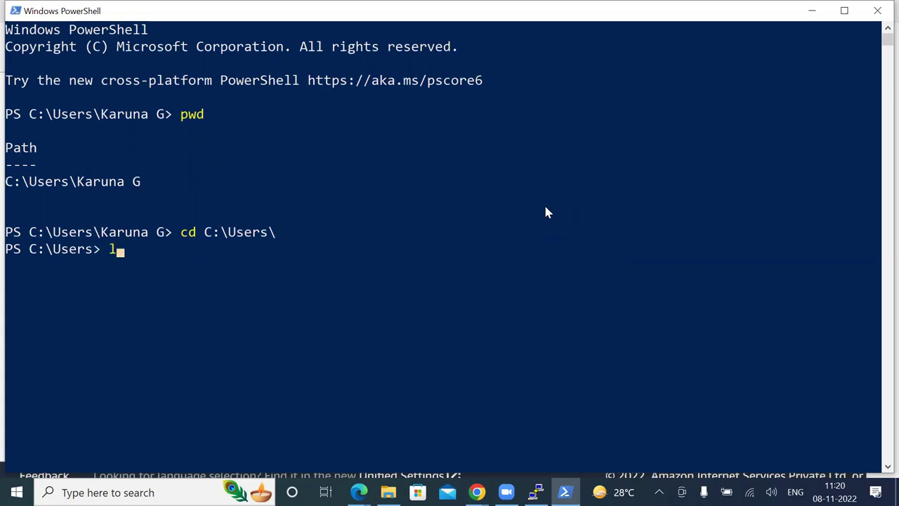
type("s")
key("Return")
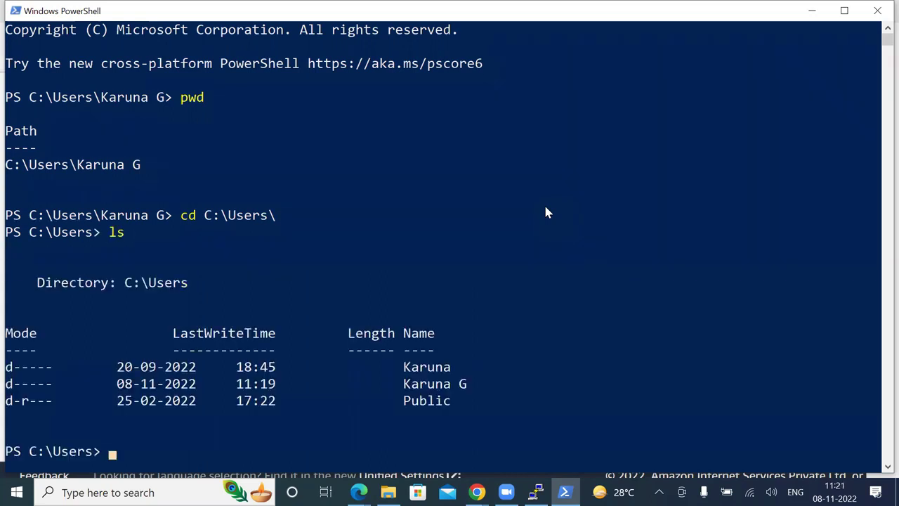
Begin a cd into the user's folder with Tab completion, then switch to File Explorer
type("cd K")
key("Tab")
type("D")
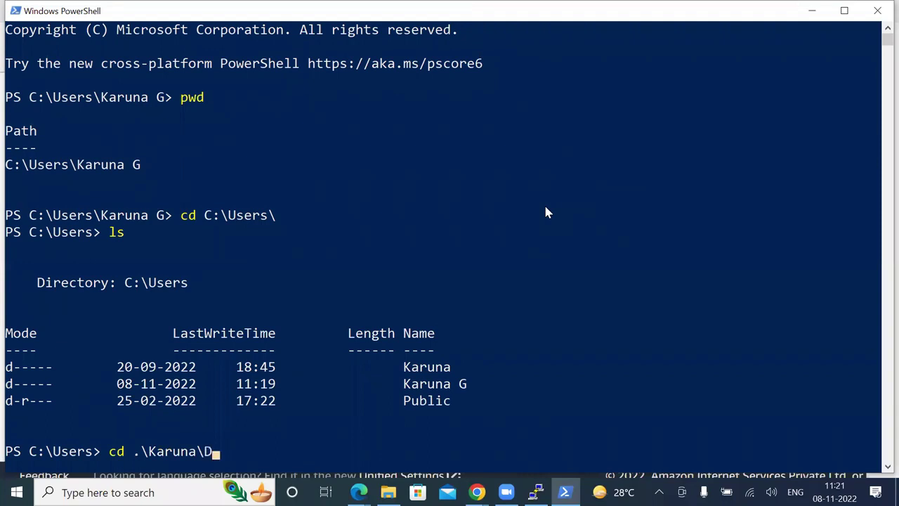
left_click(389, 492)
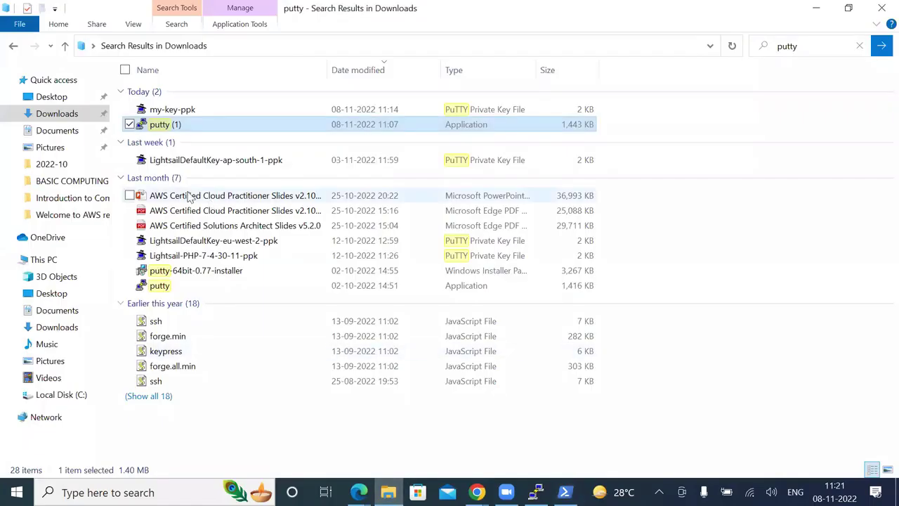
Browse File Explorer from Downloads to Local Disk (C:), Users, and the user's home folder
left_click(63, 116)
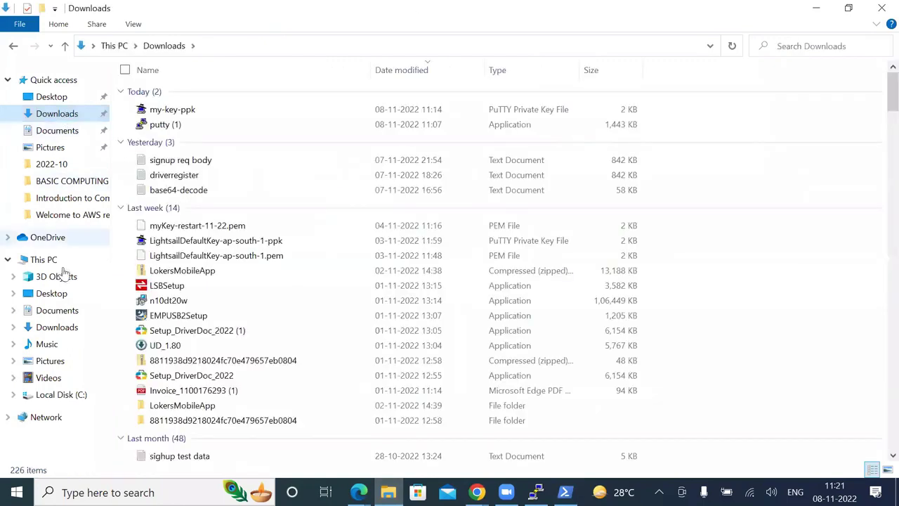
left_click(58, 328)
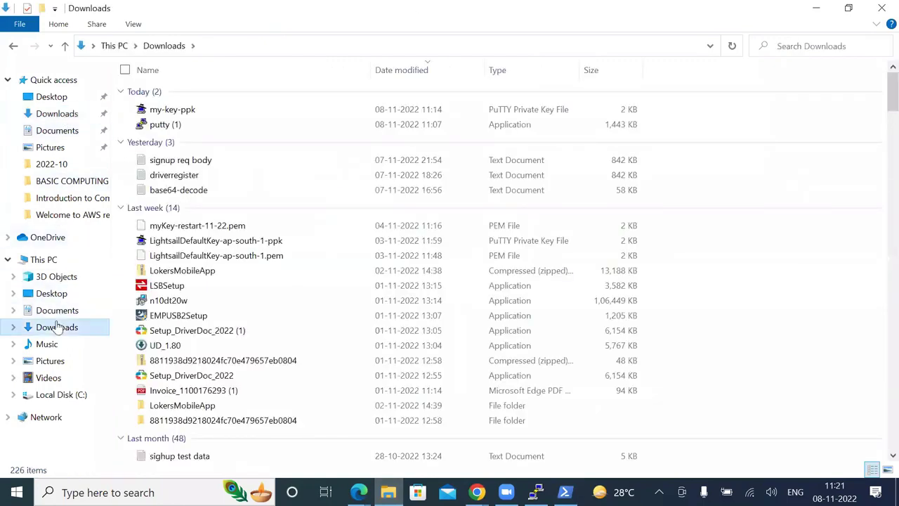
left_click(245, 50)
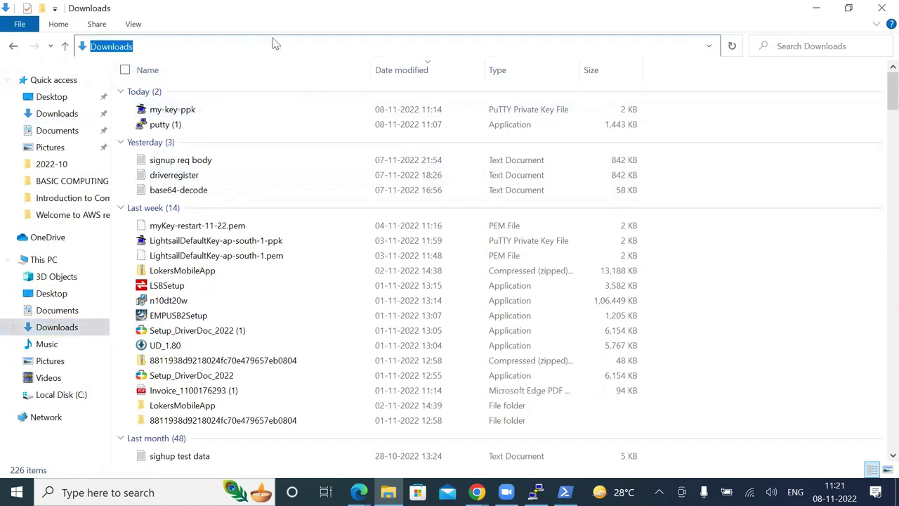
left_click(71, 395)
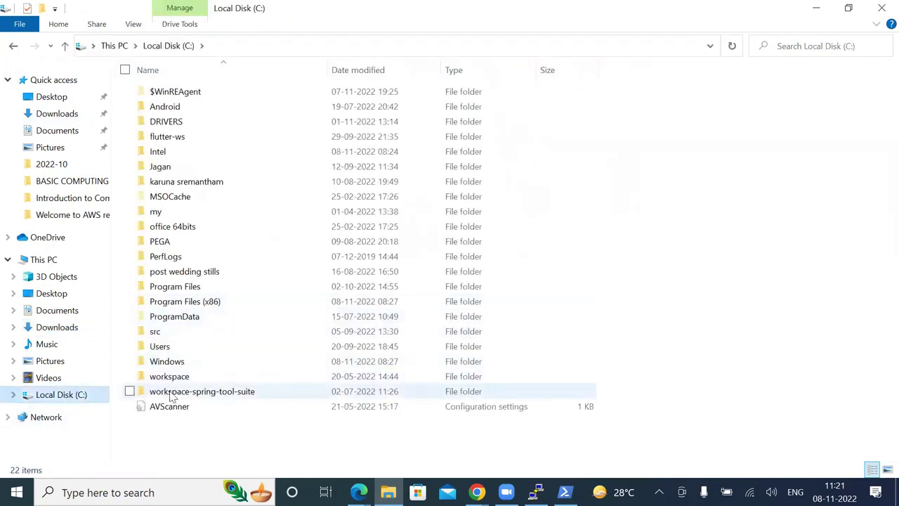
double_click(167, 351)
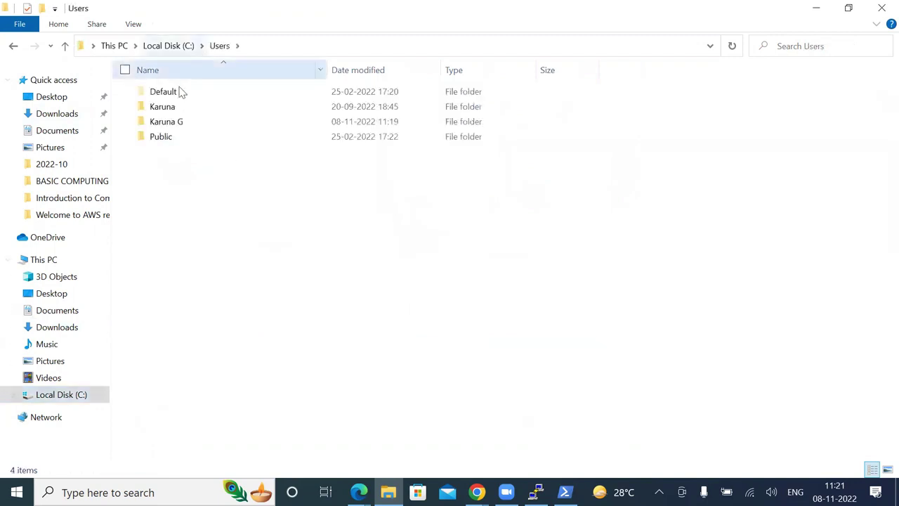
left_click(176, 110)
double_click(177, 112)
key("alt+Left")
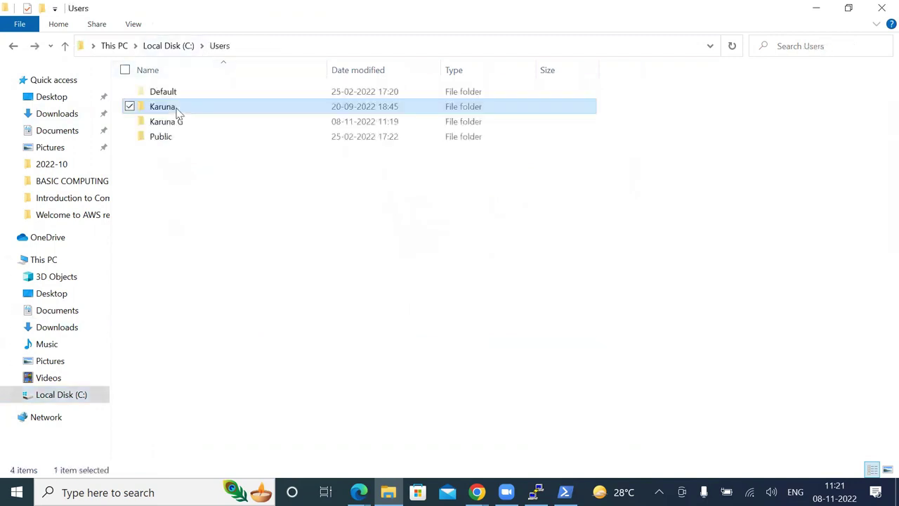
left_click(174, 123)
double_click(175, 123)
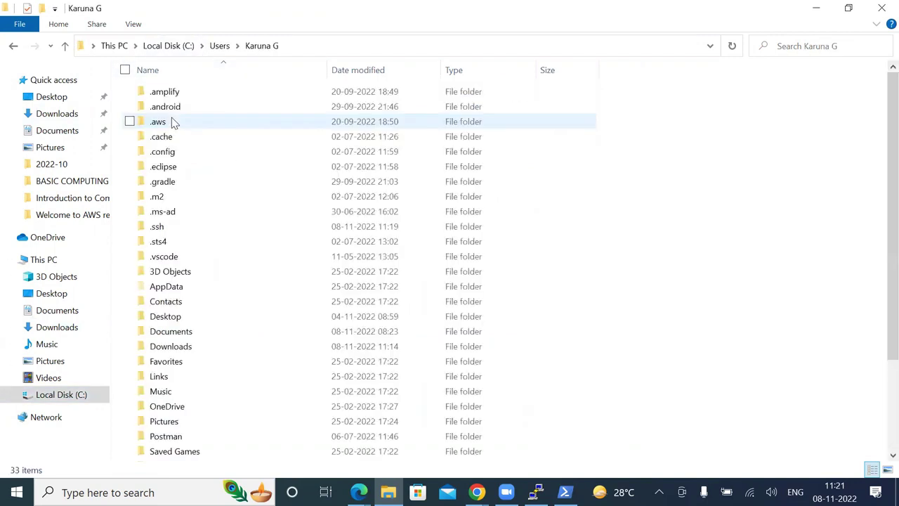
Briefly edit the address bar, then return to PowerShell and erase the partial subfolder
left_click(334, 44)
type("poiw")
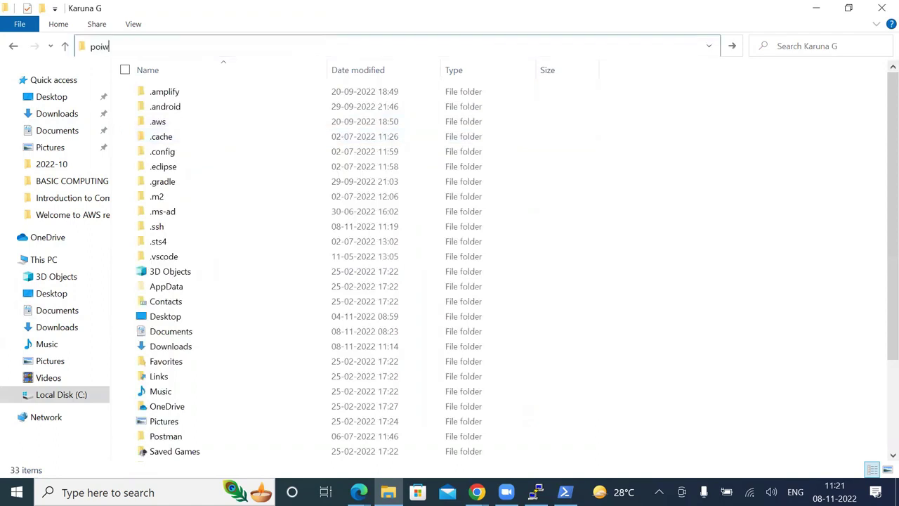
key("BackSpace")
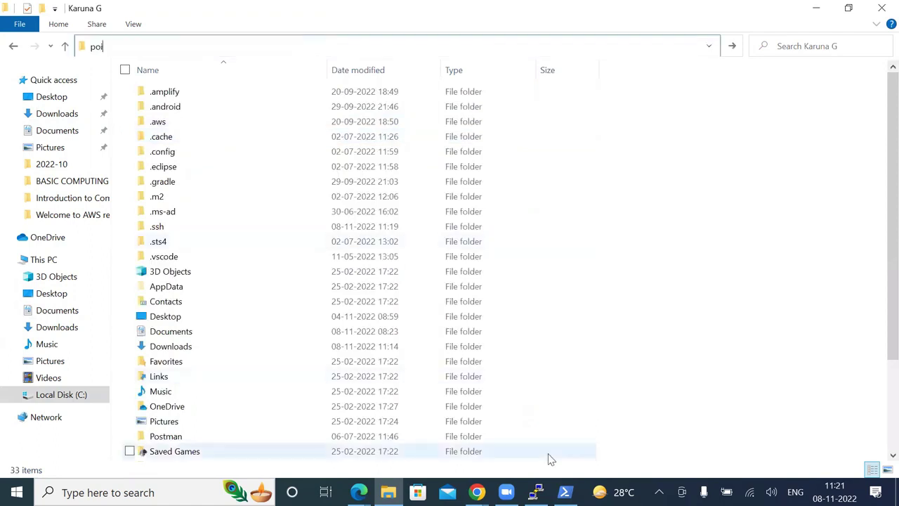
left_click(564, 492)
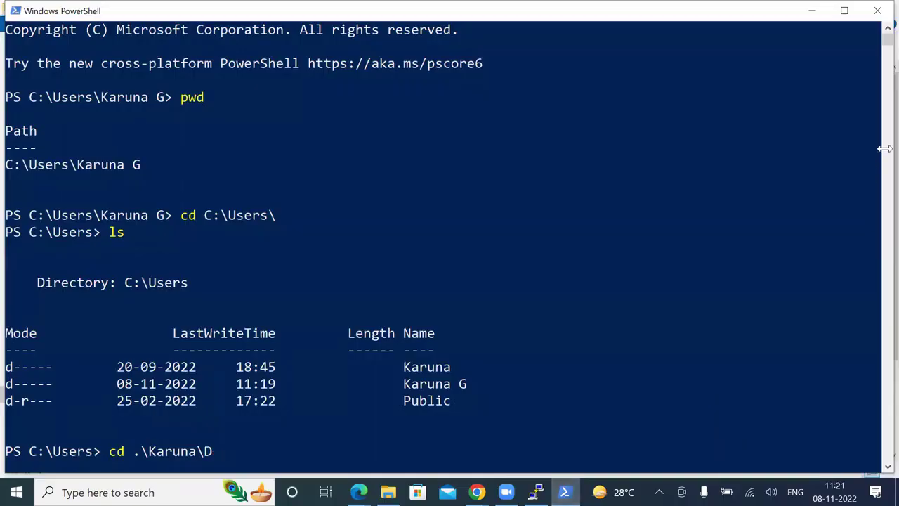
key("BackSpace")
key("BackSpace")
Fix the cd with Tab completion and change into the user's home folder
type("\\")
key("BackSpace")
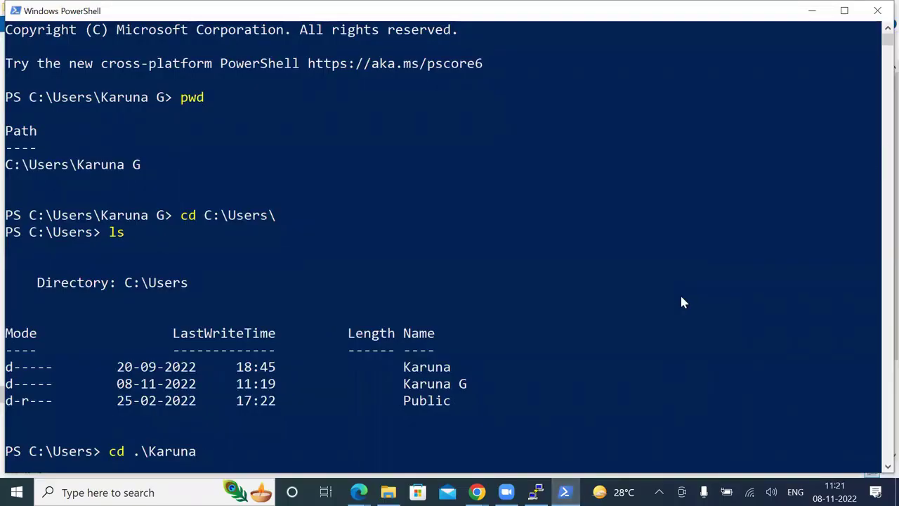
type("\\")
key("BackSpace")
type("\\")
key("Tab")
key("Tab")
key("Tab")
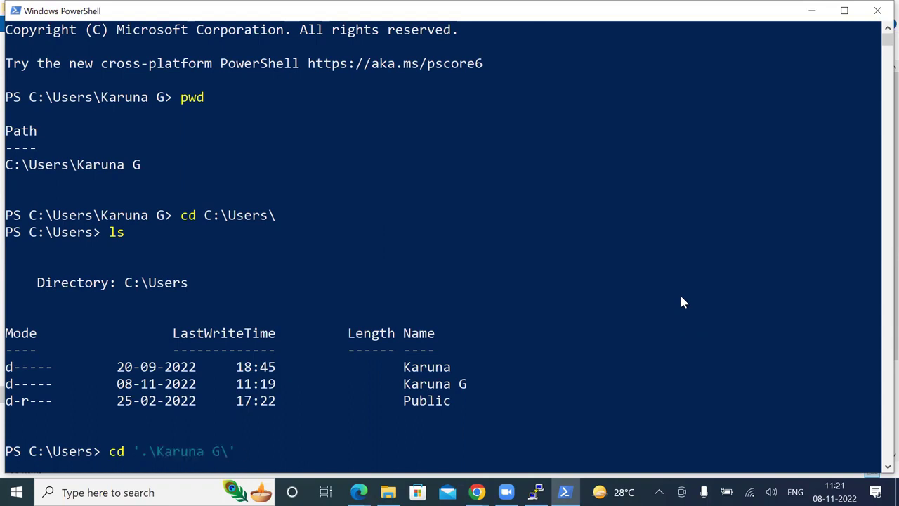
key("Return")
Change into Downloads via Tab completion, list its files, and minimize the console
type("cd dq")
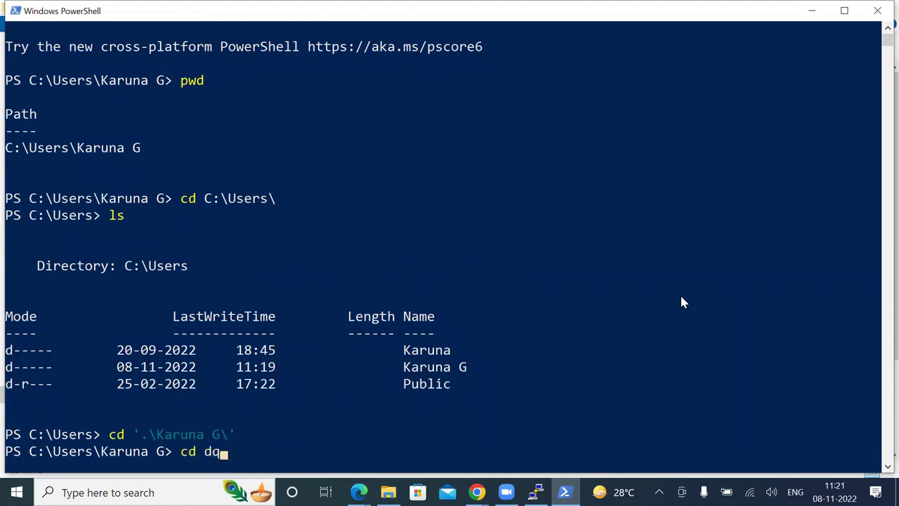
key("BackSpace")
key("Tab")
key("BackSpace")
key("BackSpace")
key("BackSpace")
key("BackSpace")
key("BackSpace")
key("BackSpace")
key("BackSpace")
key("BackSpace")
type("wn")
key("Tab")
key("Return")
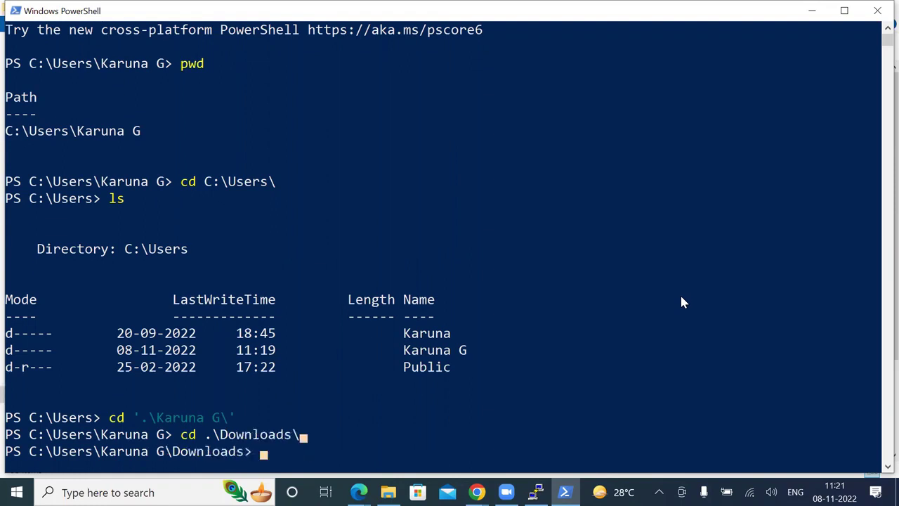
type("ls")
key("Return")
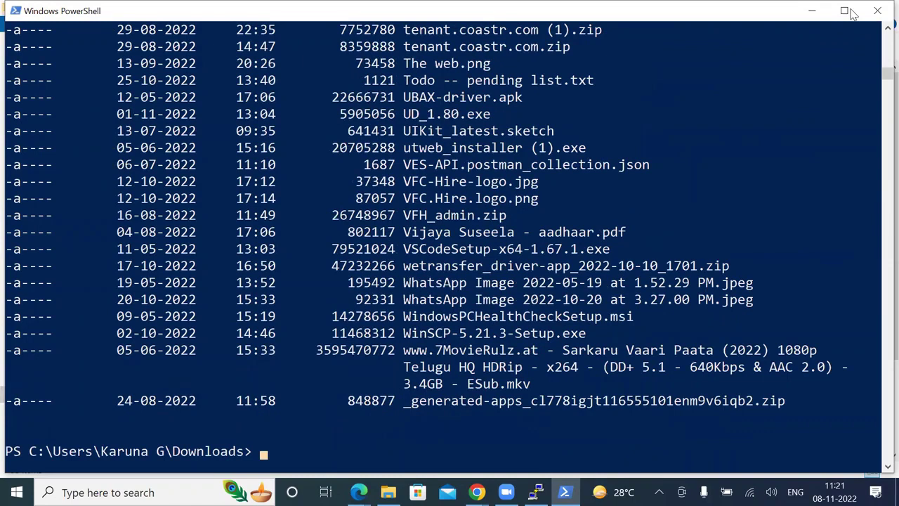
left_click(813, 10)
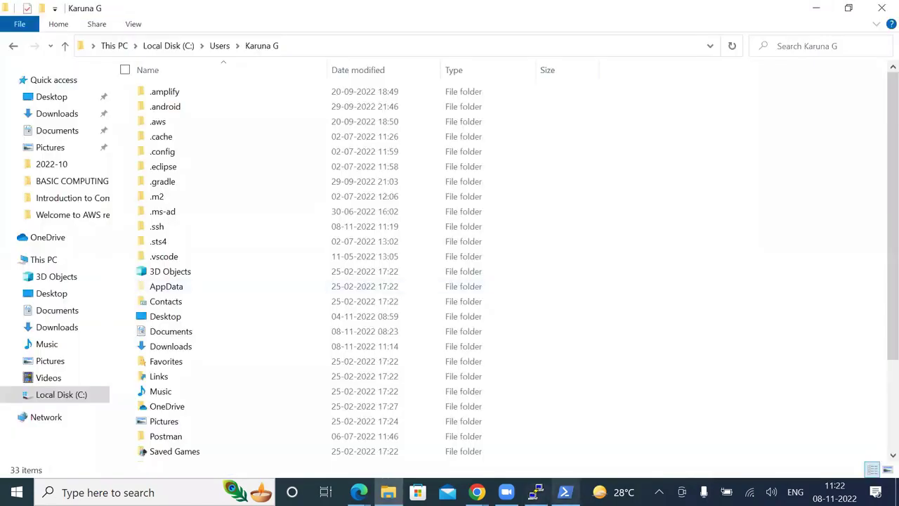
Open Downloads from the home folder and reveal its full path in the address bar
left_click(437, 456)
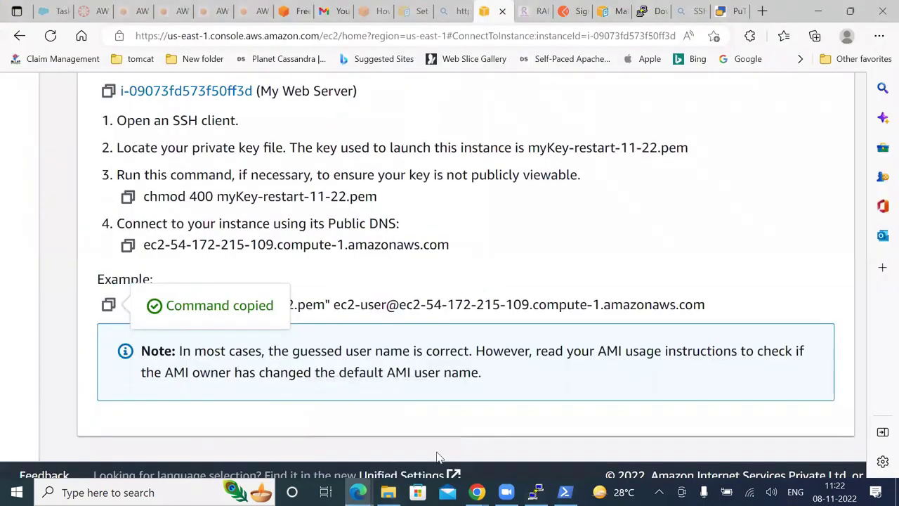
key("alt+Tab")
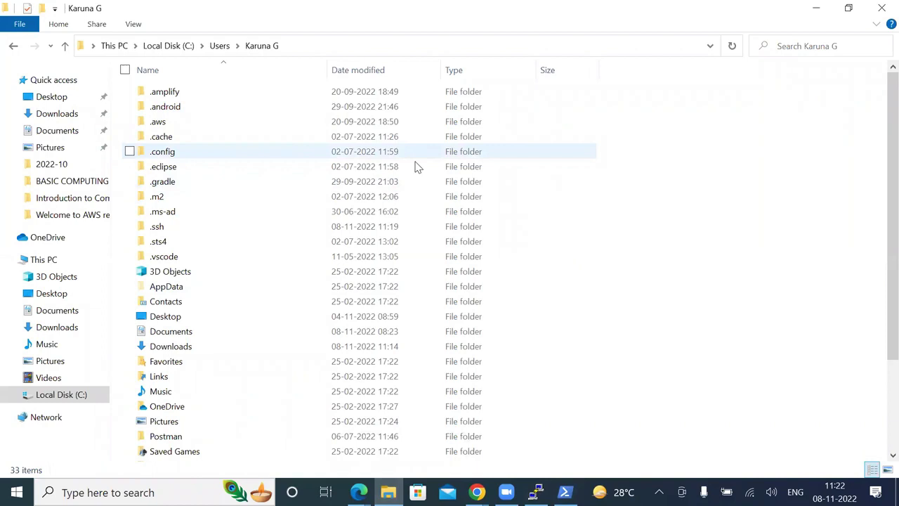
double_click(177, 345)
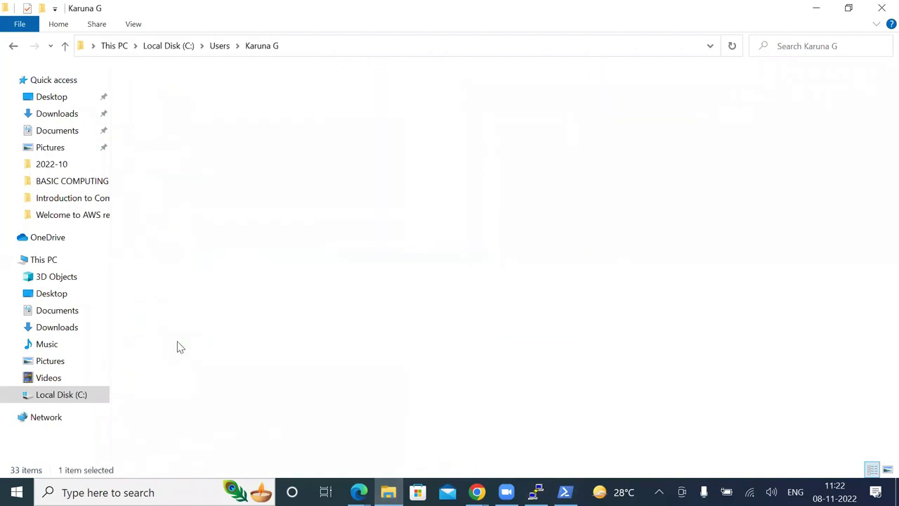
left_click(422, 49)
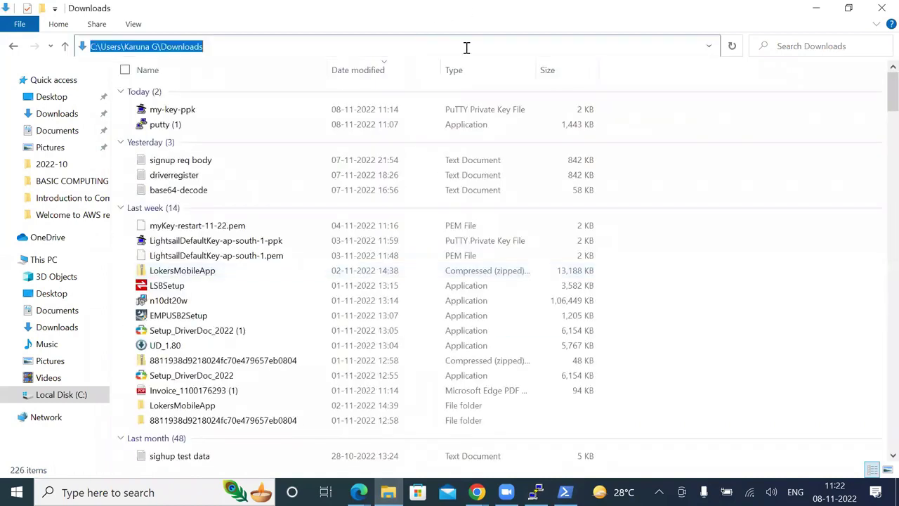
type("po")
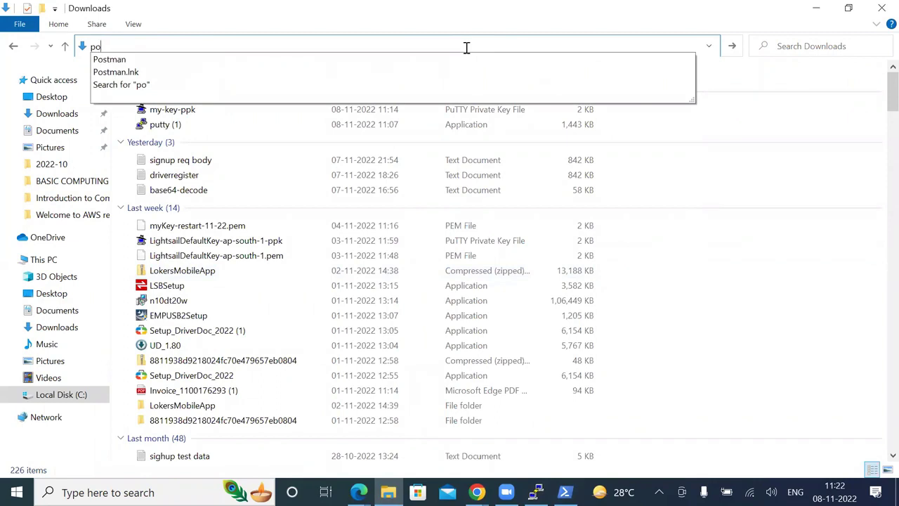
type("we")
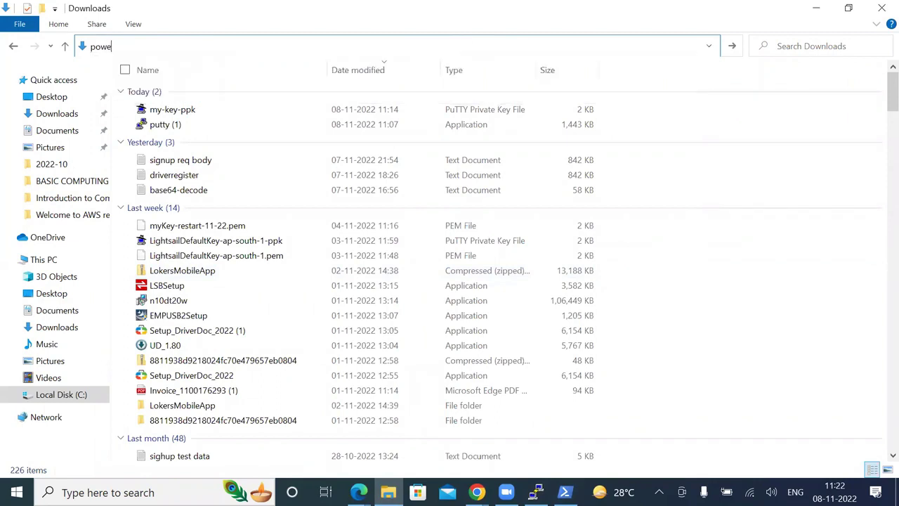
key("BackSpace")
key("BackSpace")
key("BackSpace")
key("BackSpace")
left_click(783, 168)
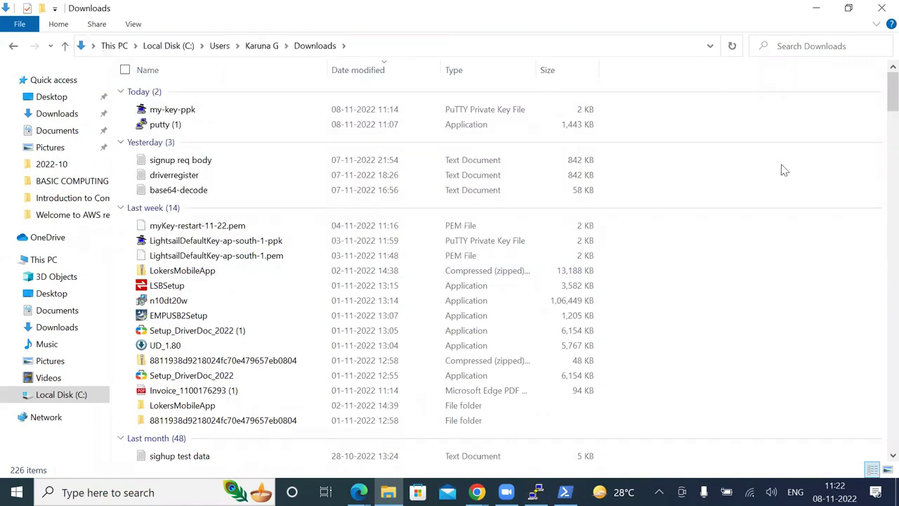
left_click(491, 40)
key("ctrl+c")
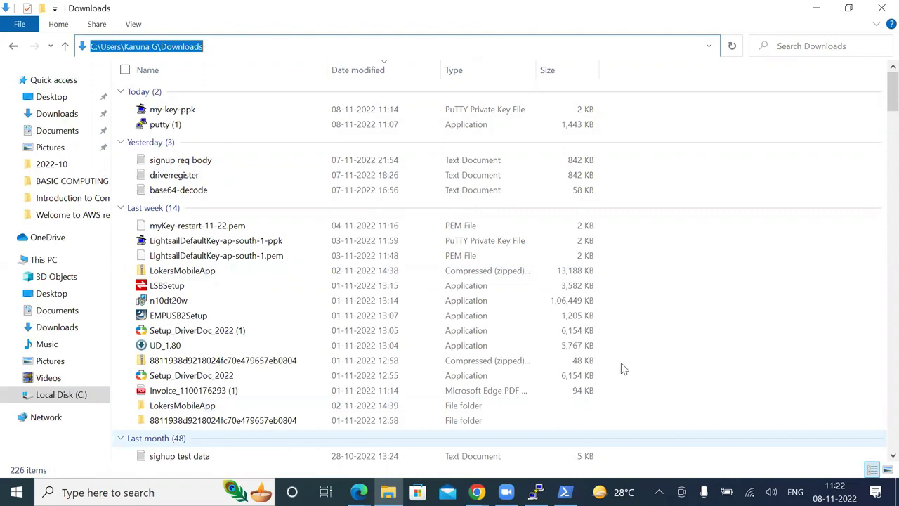
Run cd with the pasted Downloads path, which fails on the space in it
key("alt+Tab")
type("cd")
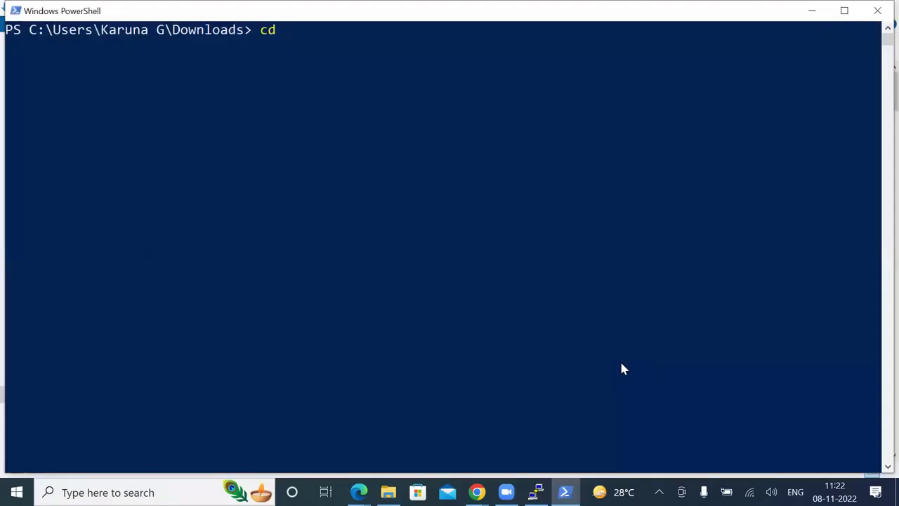
key("ctrl+v")
key("Return")
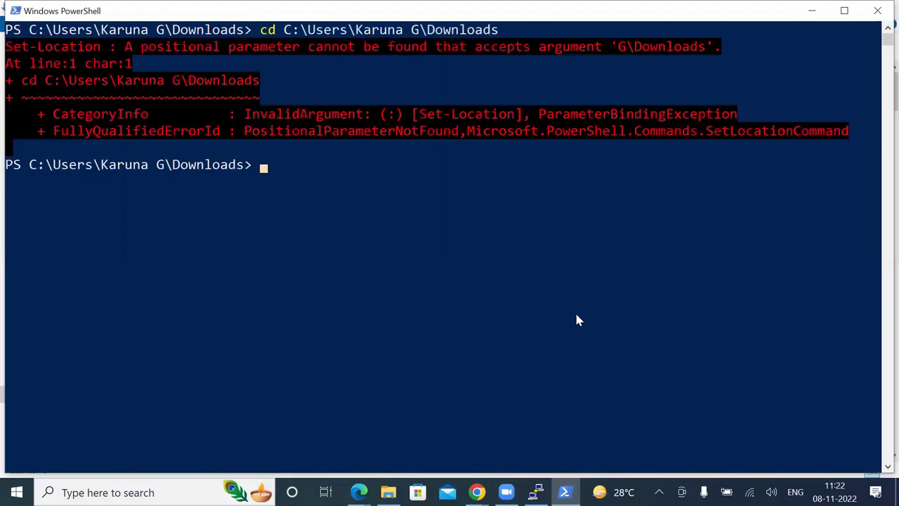
Rerun the cd with the path wrapped in single quotes, then clear a stray pasted path
key("Up")
key("Left")
key("Left")
key("Left")
key("Left")
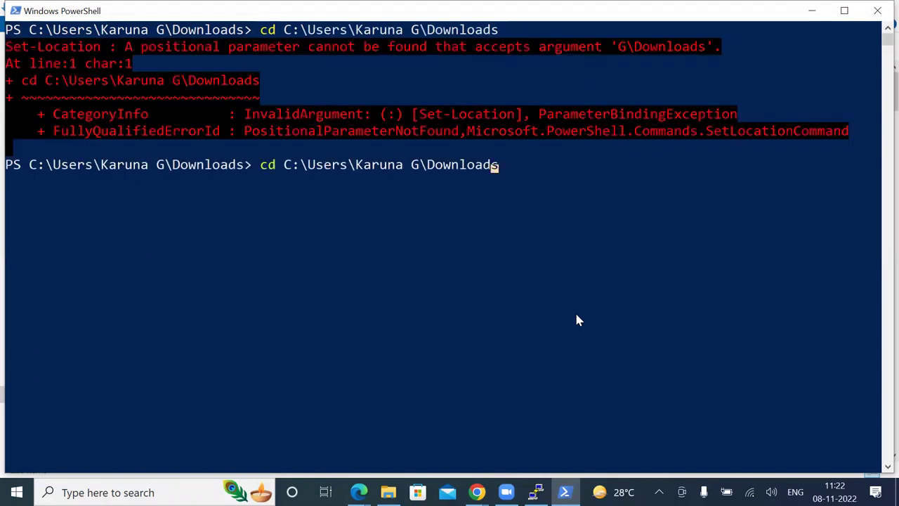
key("Left")
key("Left")
key("Left")
key("Left")
key("Left")
key("Left")
key("Left")
key("Left")
key("Left")
key("Left")
key("Left")
key("Left")
key("Left")
key("Left")
key("Left")
key("Left")
key("Left")
key("Left")
key("Left")
key("Left")
key("Right")
key("Right")
type("'")
key("Right")
key("Right")
key("Right")
key("Right")
key("Right")
key("Right")
key("Right")
key("Right")
key("Right")
key("Right")
key("Right")
key("Right")
key("Right")
key("Right")
key("Right")
key("Right")
key("Right")
key("Right")
key("Right")
key("Right")
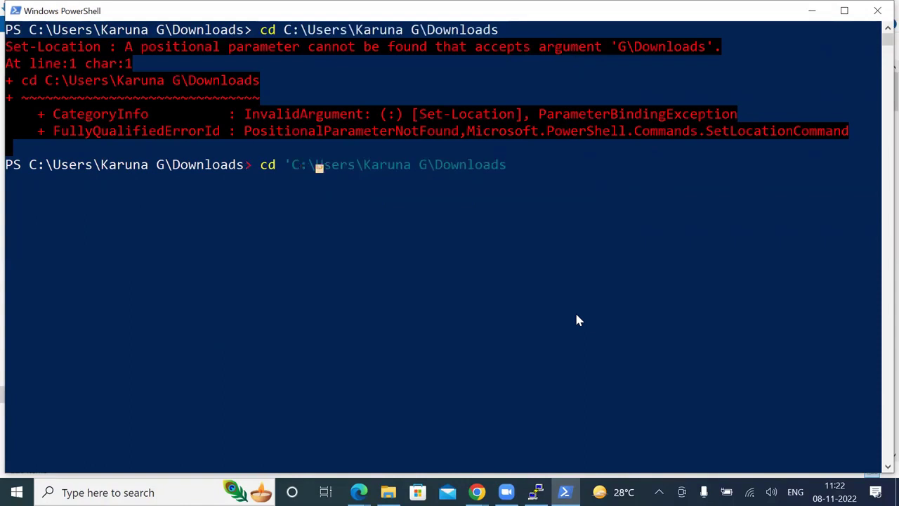
key("Right")
key("Right")
key("Right")
key("Right")
key("Right")
type("'")
key("Return")
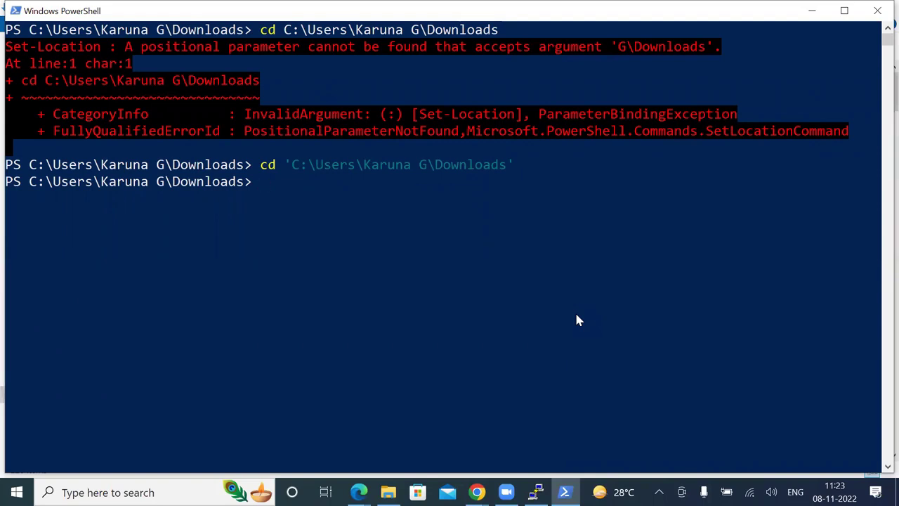
key("ctrl+v")
key("BackSpace")
key("BackSpace")
key("BackSpace")
key("BackSpace")
key("BackSpace")
key("BackSpace")
key("BackSpace")
key("BackSpace")
key("BackSpace")
key("BackSpace")
key("BackSpace")
key("BackSpace")
key("BackSpace")
key("BackSpace")
key("BackSpace")
key("BackSpace")
key("BackSpace")
key("BackSpace")
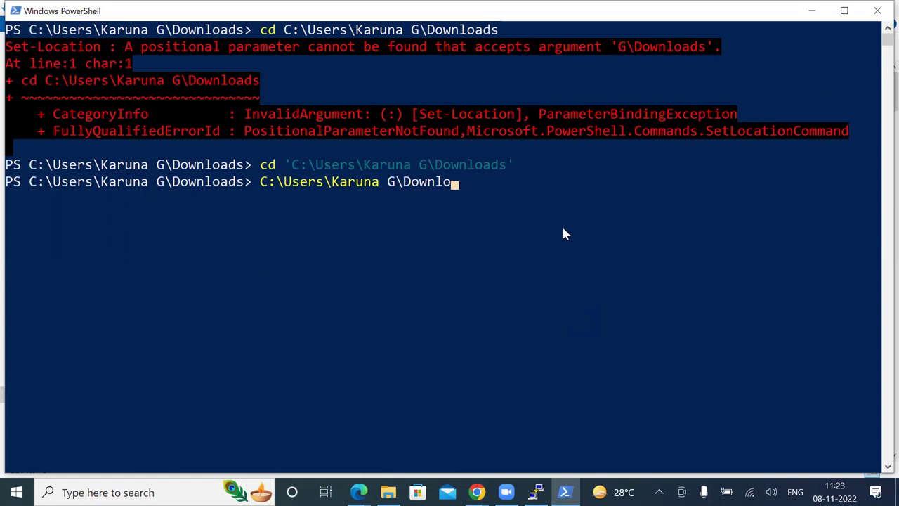
key("BackSpace")
key("BackSpace")
key("BackSpace")
key("BackSpace")
key("BackSpace")
key("BackSpace")
key("BackSpace")
key("BackSpace")
key("BackSpace")
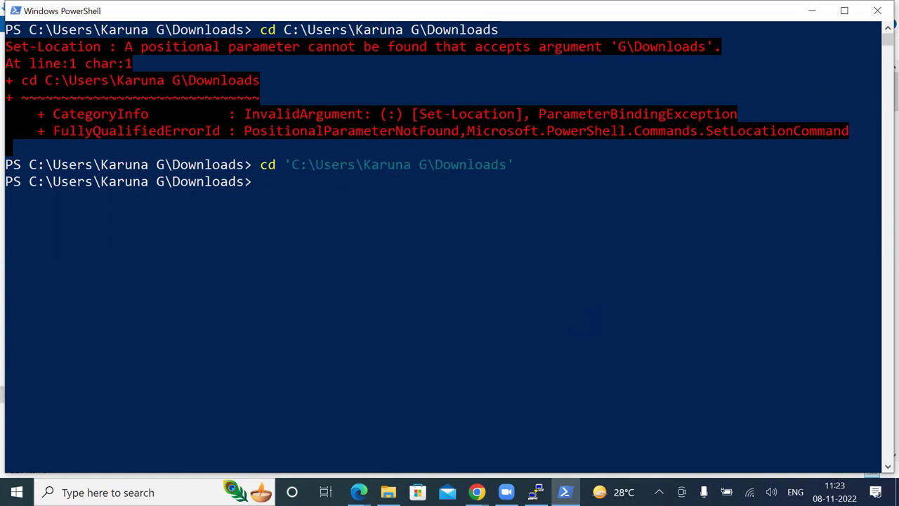
Paste the copied ssh connection command into a new, maximized Notepad document
mouse_move(358, 492)
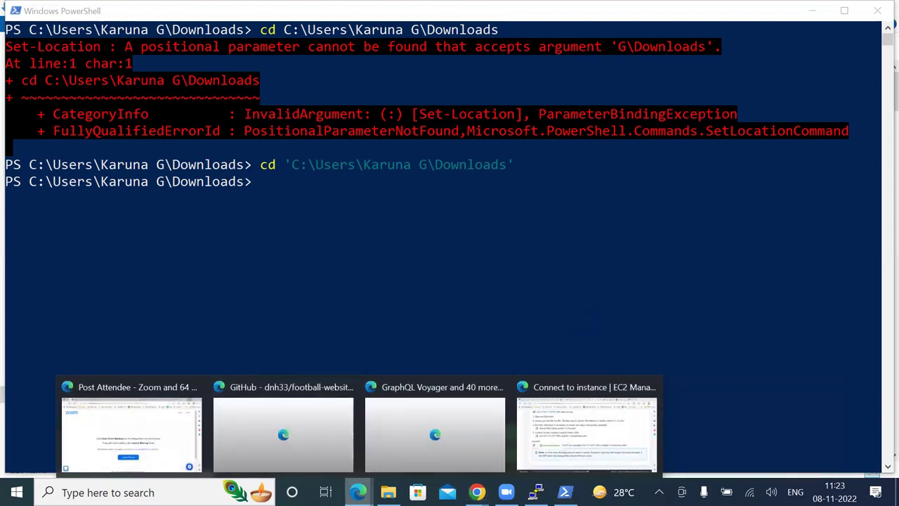
left_click(597, 421)
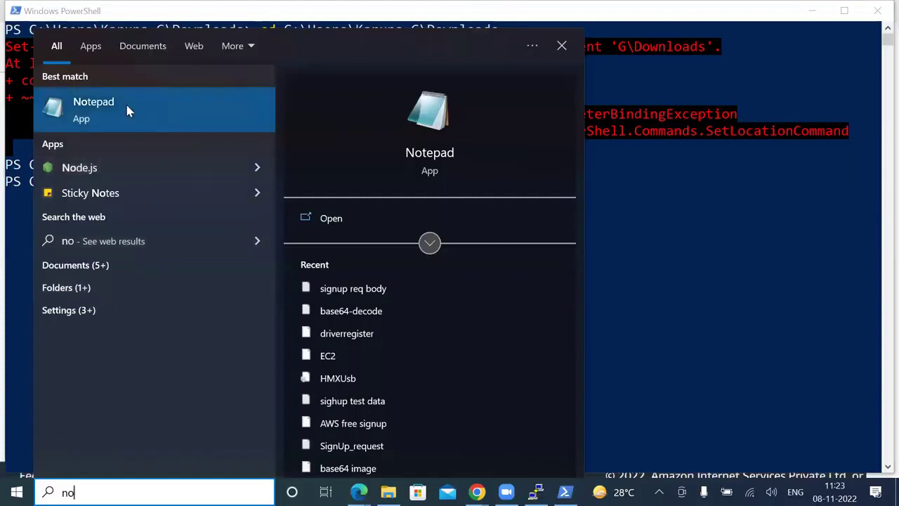
left_click(125, 102)
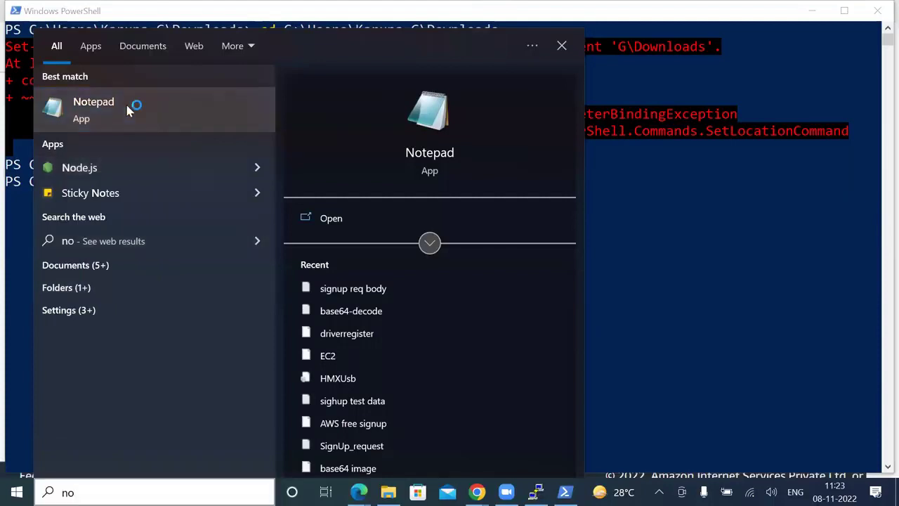
key("ctrl+v")
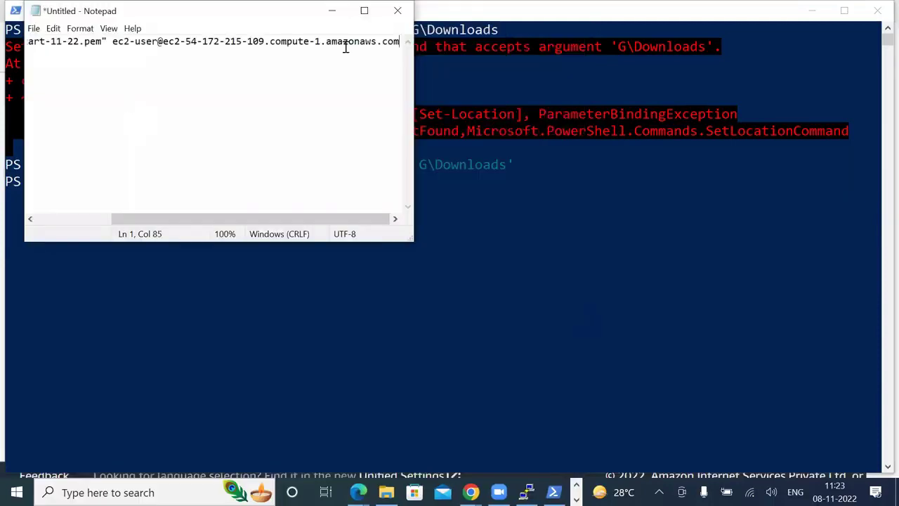
left_click(366, 10)
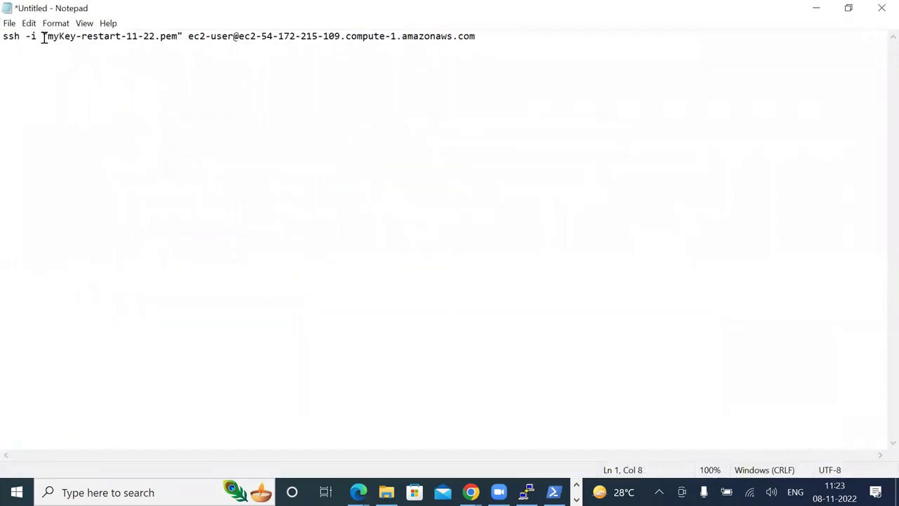
key("Right")
key("Right")
key("Right")
key("Right")
key("Right")
key("Right")
key("Right")
key("Right")
key("Right")
key("Right")
key("Right")
key("Right")
key("Right")
key("Right")
key("Right")
key("Right")
key("Right")
key("Right")
key("Right")
key("Right")
Set Notepad's font size to 20
left_click(59, 25)
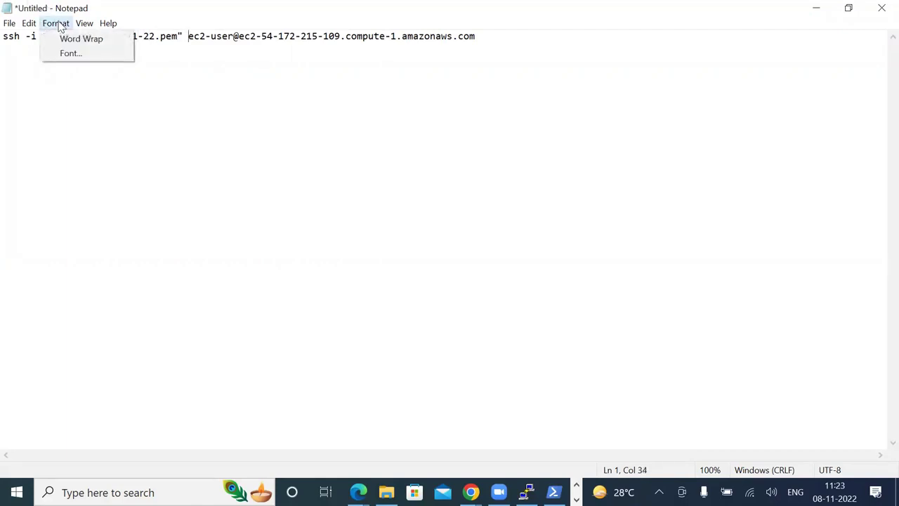
left_click(72, 56)
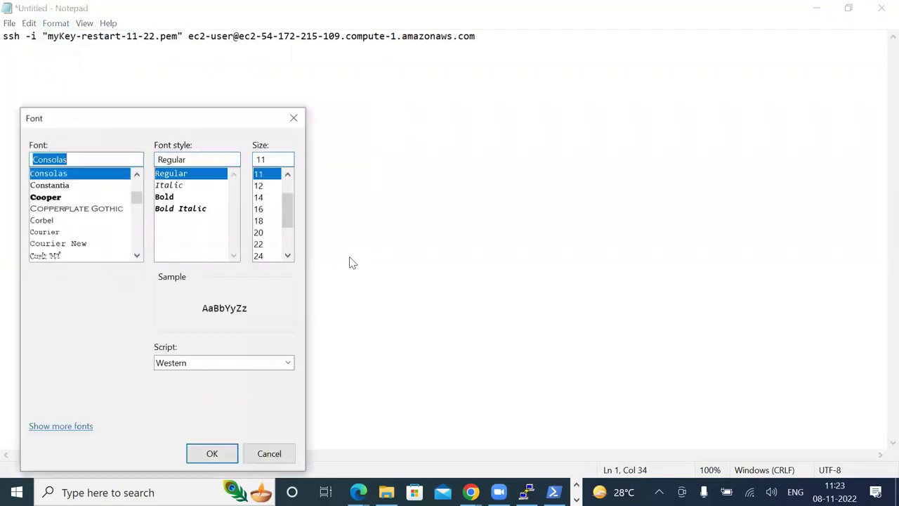
left_click(258, 232)
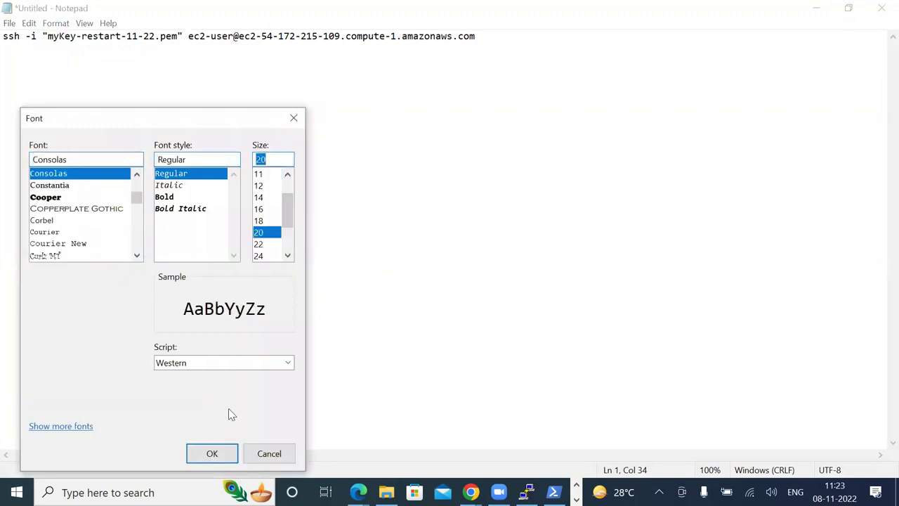
left_click(212, 453)
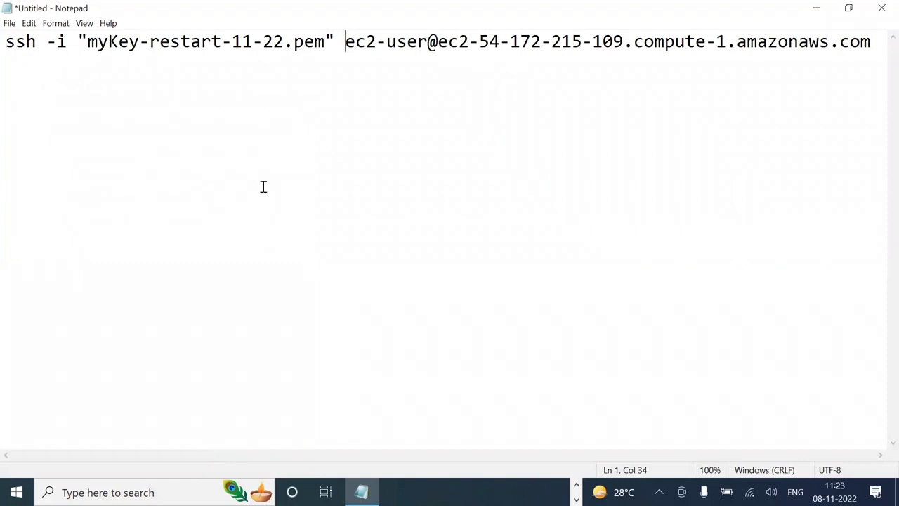
Highlight each part of the ssh command: ssh, -i, the .pem key name, hostname and ec2-user
left_click_drag(37, 42, 6, 31)
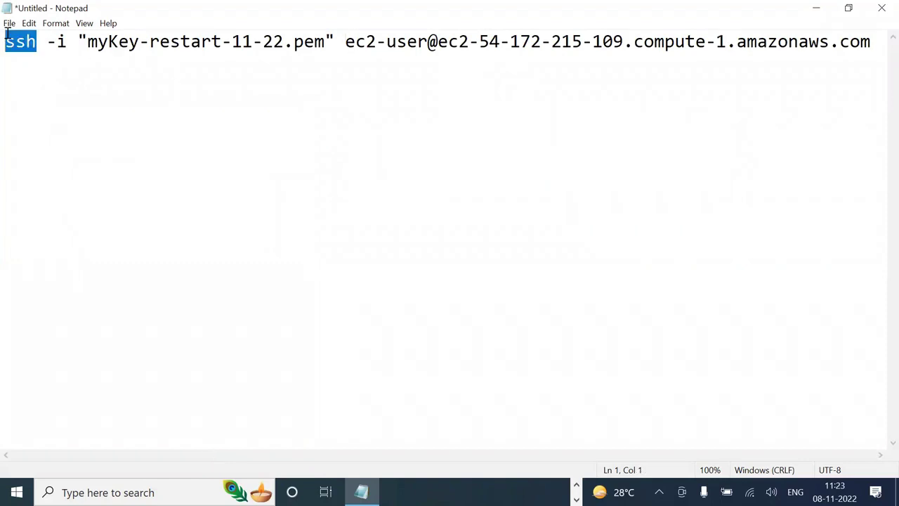
left_click_drag(68, 39, 50, 54)
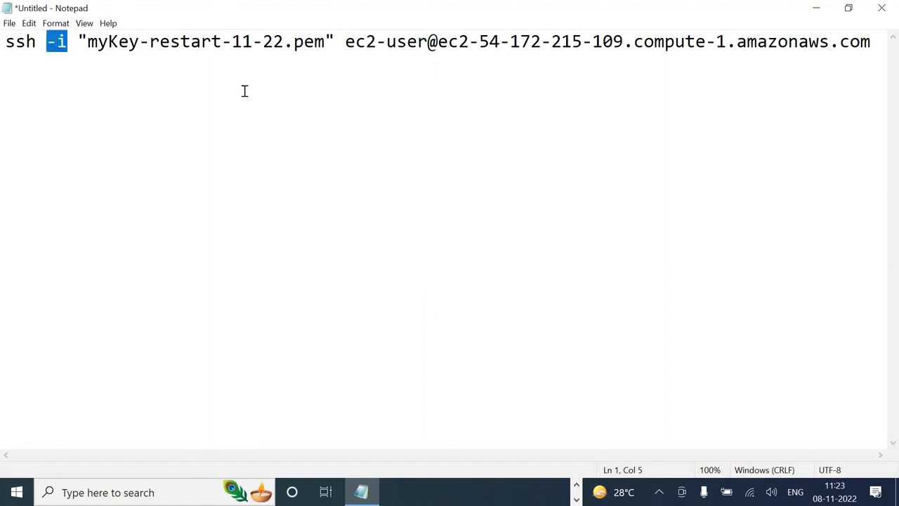
left_click_drag(336, 40, 90, 36)
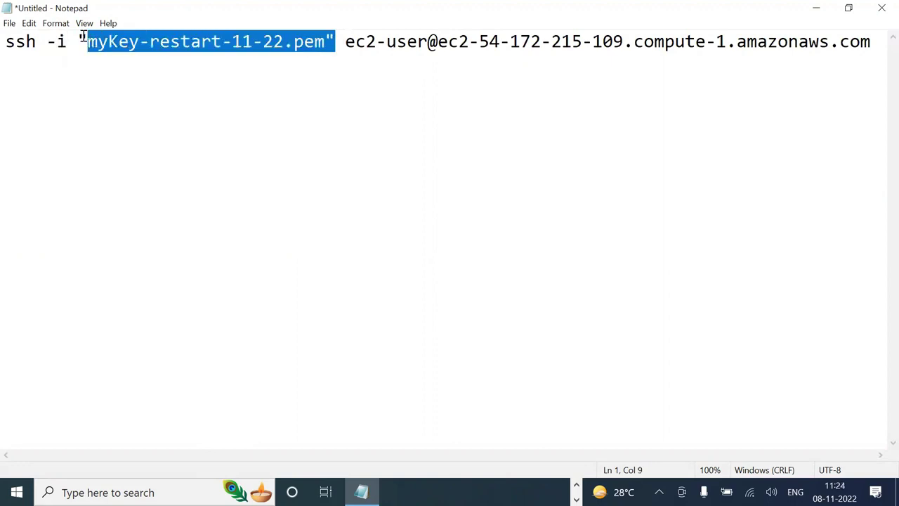
left_click_drag(83, 36, 75, 38)
left_click_drag(437, 42, 883, 42)
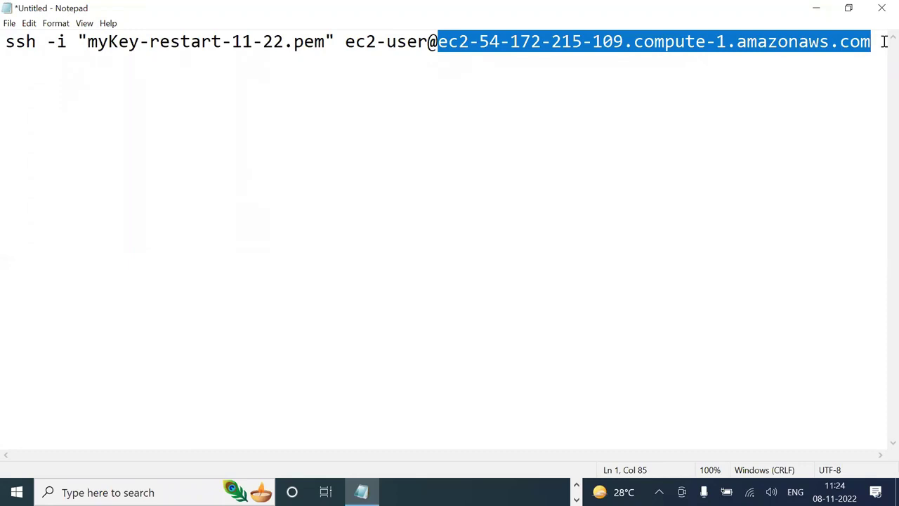
left_click_drag(426, 41, 338, 40)
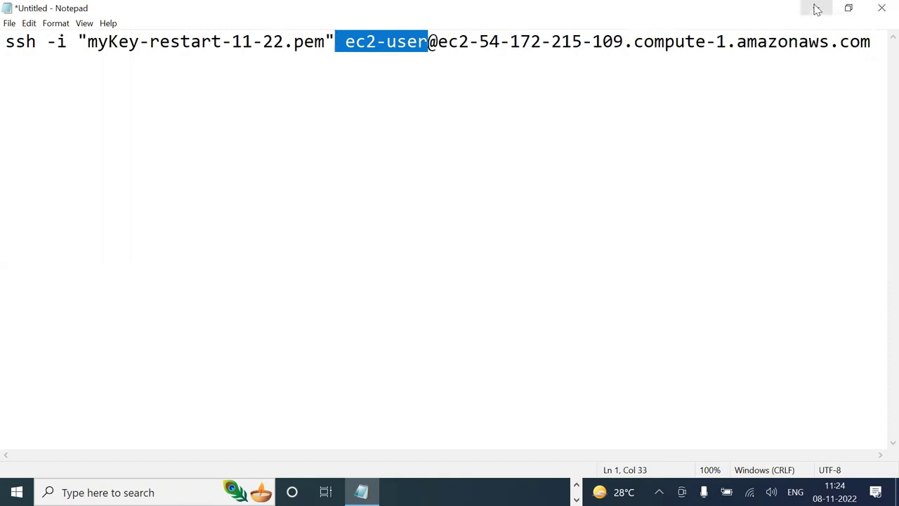
Copy the whole ssh command from Notepad and paste it at the PowerShell prompt
key("ctrl+a")
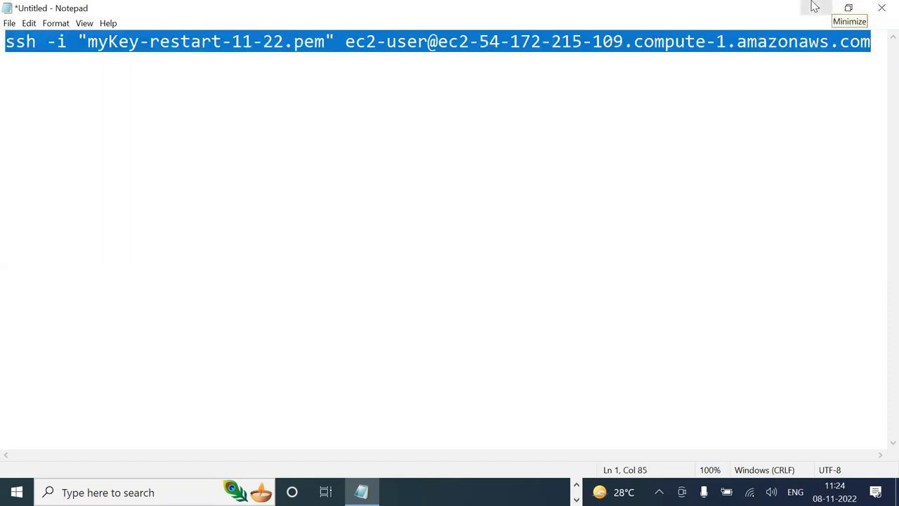
left_click(815, 9)
right_click(502, 208)
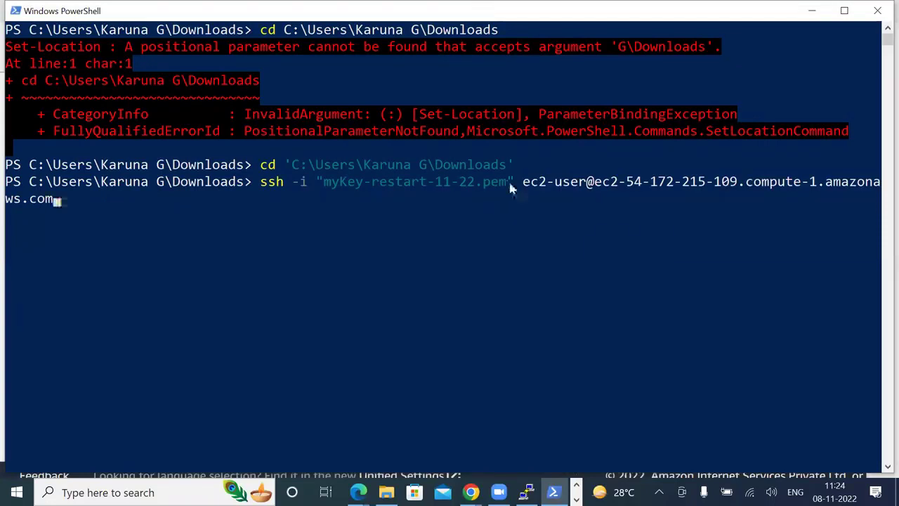
Delete the key file path inside the -i quotes of the ssh command
left_click(509, 182)
key("Escape")
key("Left")
key("BackSpace")
key("BackSpace")
key("BackSpace")
key("Left")
key("Left")
key("Left")
key("Left")
key("Left")
key("Left")
key("Left")
key("Left")
key("Left")
key("Left")
key("Left")
key("Left")
key("Left")
key("Left")
key("Left")
key("Left")
key("Left")
key("Left")
key("Left")
key("Left")
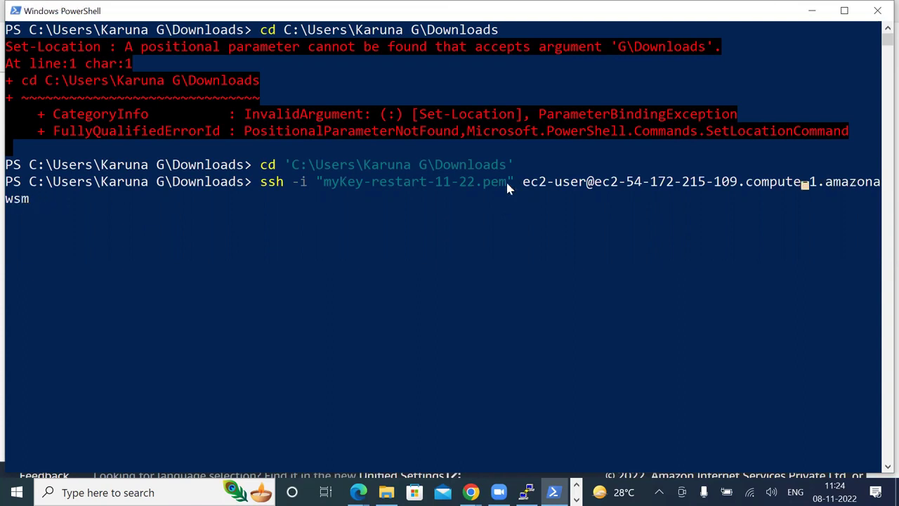
key("Left")
key("Left")
key("Left")
key("Left")
key("Left")
key("Left")
key("Left")
key("BackSpace")
key("BackSpace")
key("BackSpace")
key("BackSpace")
key("BackSpace")
key("BackSpace")
key("BackSpace")
key("BackSpace")
key("BackSpace")
key("BackSpace")
key("BackSpace")
key("BackSpace")
key("BackSpace")
key("BackSpace")
key("BackSpace")
key("BackSpace")
key("BackSpace")
key("BackSpace")
key("BackSpace")
key("BackSpace")
key("BackSpace")
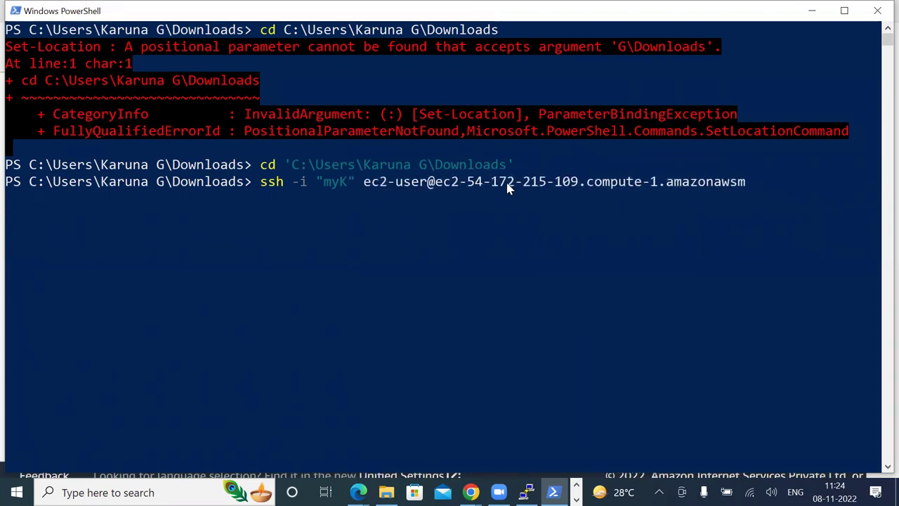
key("Tab")
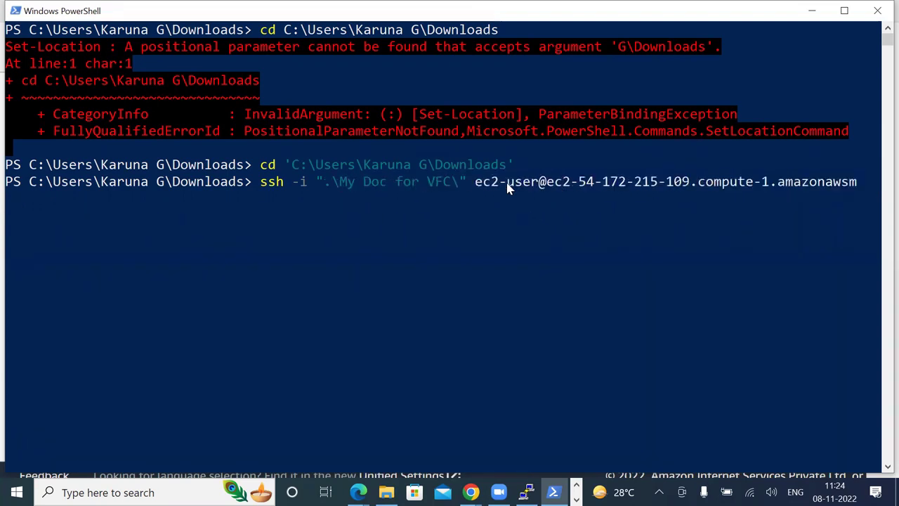
key("BackSpace")
key("BackSpace")
key("BackSpace")
key("BackSpace")
key("BackSpace")
key("BackSpace")
key("BackSpace")
key("BackSpace")
key("BackSpace")
key("BackSpace")
key("BackSpace")
key("BackSpace")
key("BackSpace")
key("BackSpace")
key("BackSpace")
key("BackSpace")
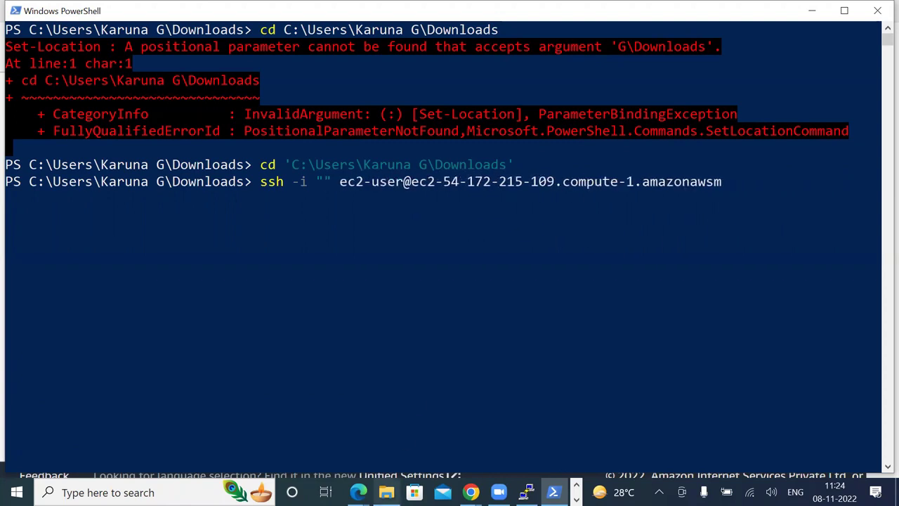
Select and copy the full file name myKey-restart-11-22.pem via rename in File Explorer
left_click(386, 491)
left_click(214, 226)
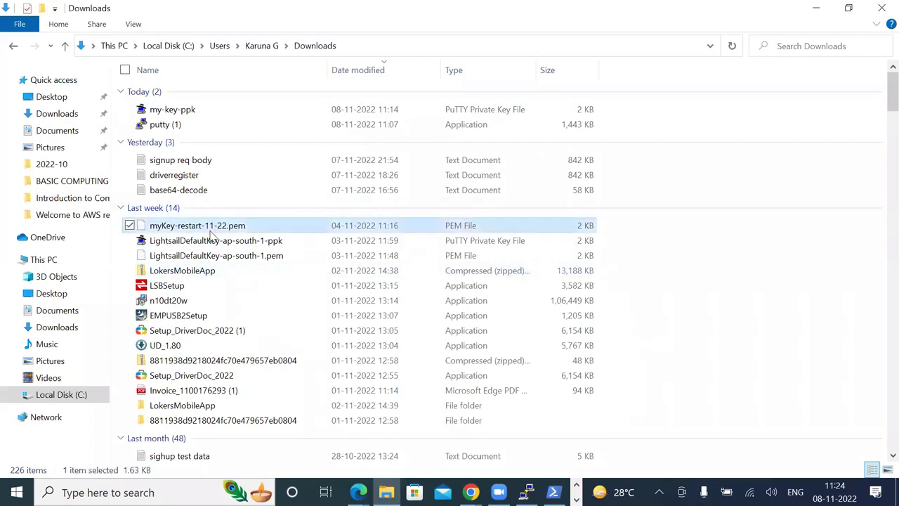
right_click(211, 236)
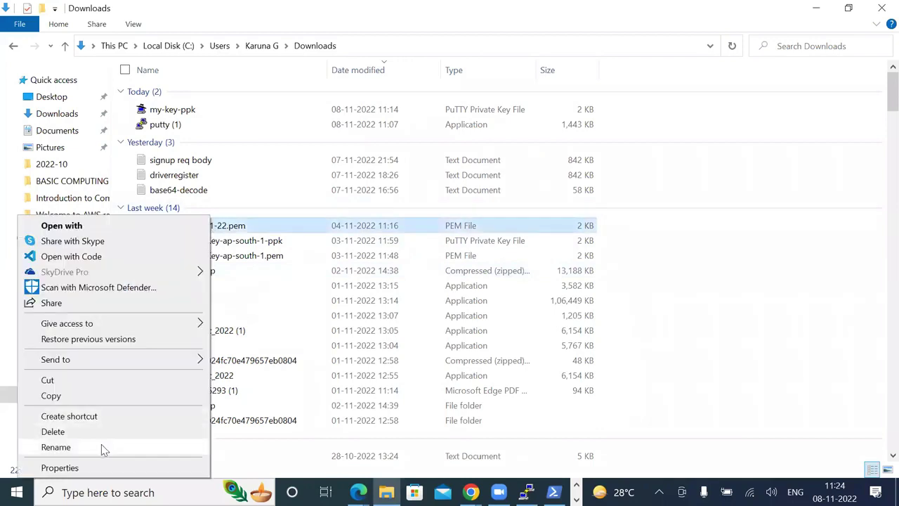
left_click(102, 444)
key("ctrl+a")
key("ctrl+c")
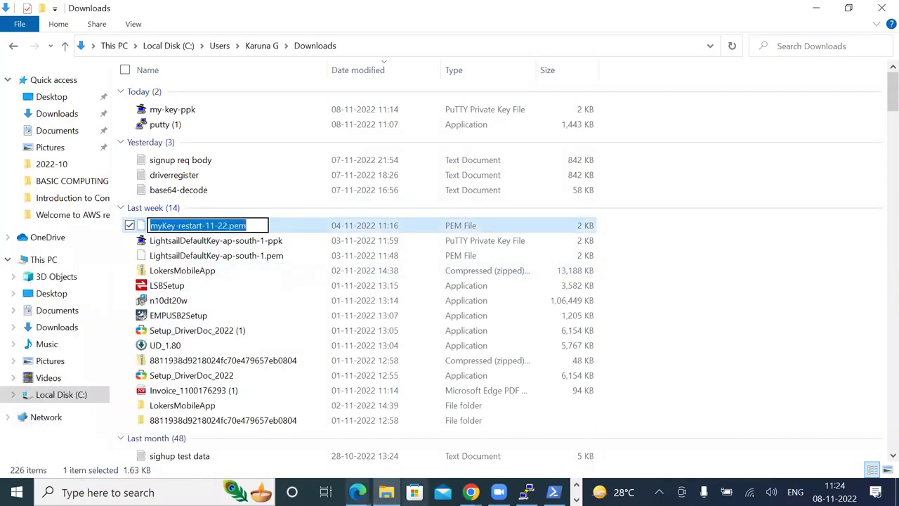
left_click(554, 491)
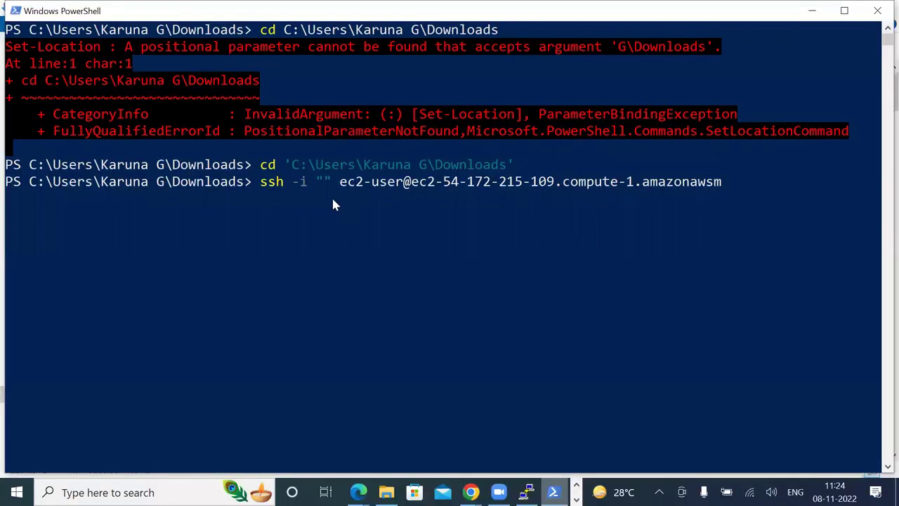
Run ssh with the pasted key name, hit the unresolved amazonawsm hostname, and trim the recalled command to ec2-user@
key("ctrl+v")
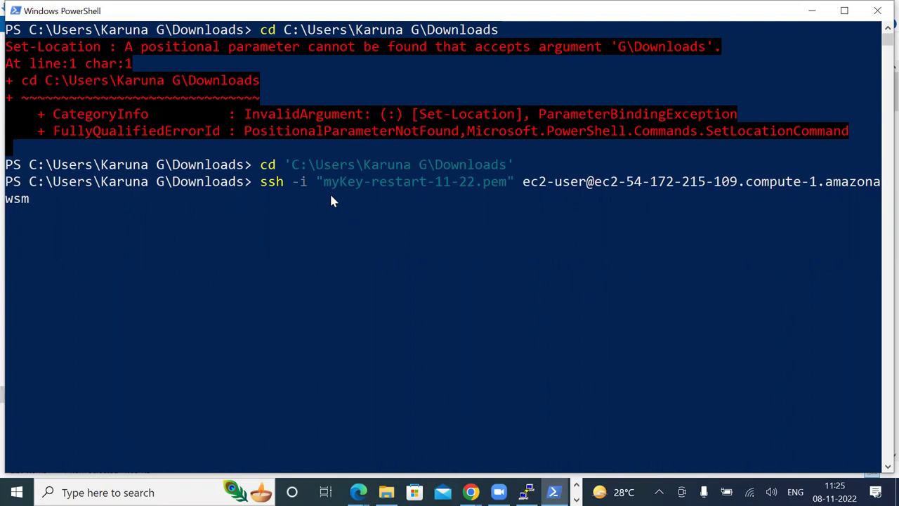
key("Return")
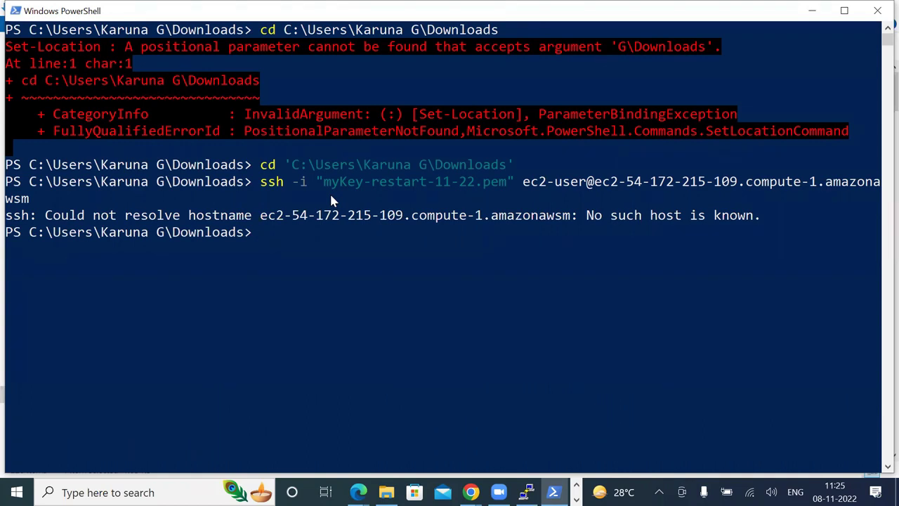
key("Up")
key("BackSpace")
key("BackSpace")
key("BackSpace")
key("BackSpace")
key("BackSpace")
key("BackSpace")
key("BackSpace")
key("BackSpace")
key("BackSpace")
key("BackSpace")
key("BackSpace")
key("BackSpace")
key("BackSpace")
key("BackSpace")
key("BackSpace")
key("BackSpace")
key("BackSpace")
key("BackSpace")
key("BackSpace")
key("BackSpace")
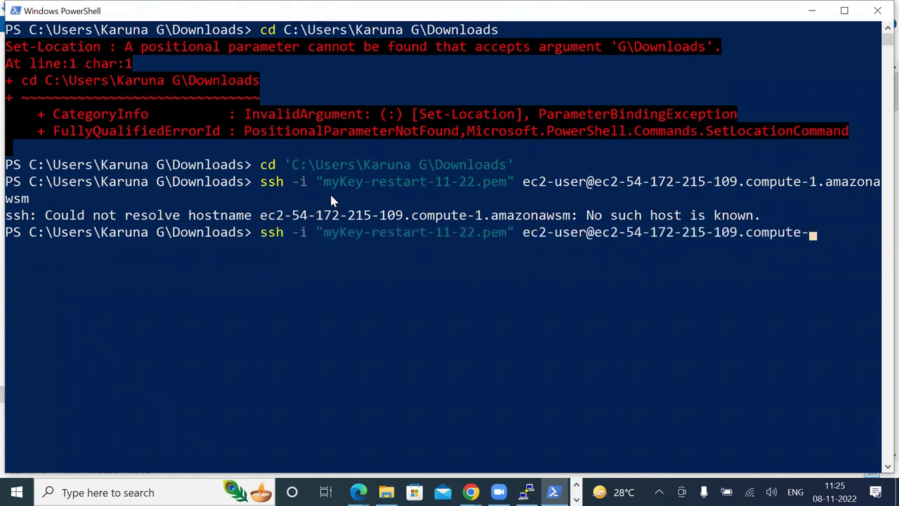
key("BackSpace")
key("BackSpace")
key("BackSpace")
key("BackSpace")
key("BackSpace")
key("BackSpace")
key("BackSpace")
key("BackSpace")
key("BackSpace")
key("BackSpace")
key("BackSpace")
key("BackSpace")
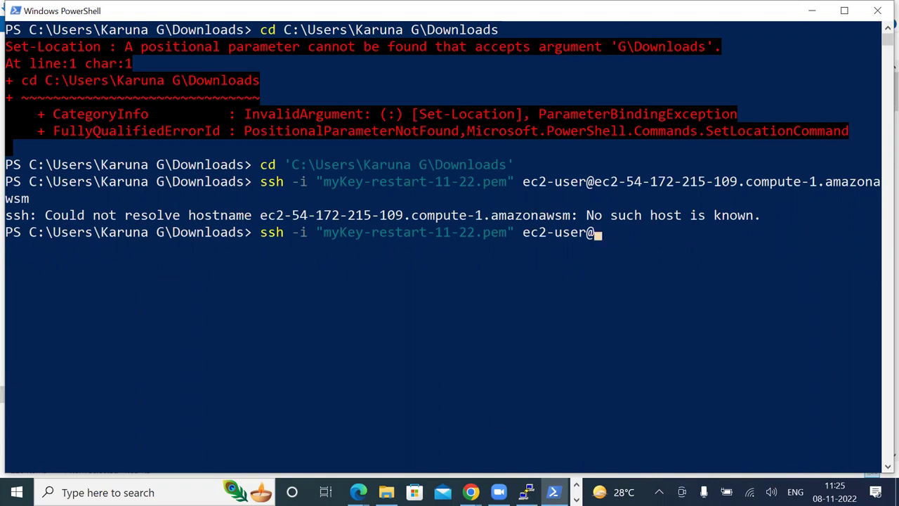
Copy the instance's public DNS from the EC2 Connect page into the ssh command and run it
left_click(358, 492)
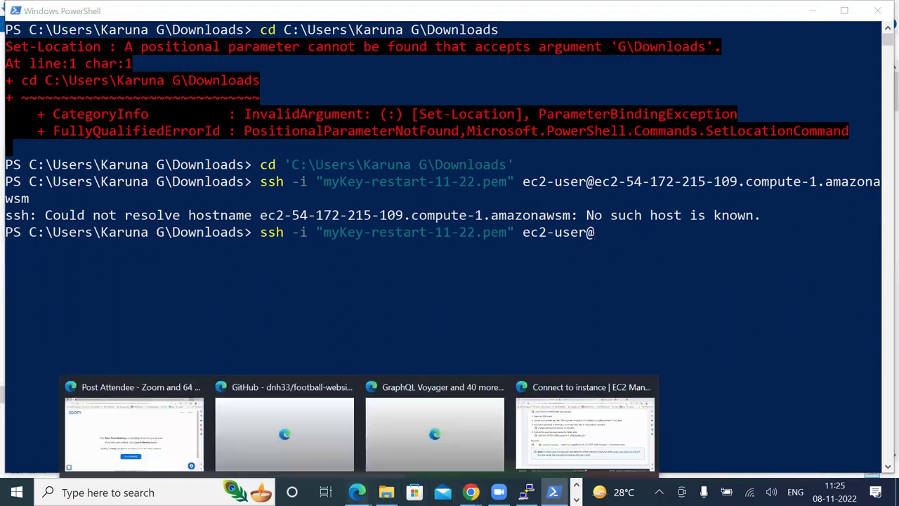
left_click(632, 418)
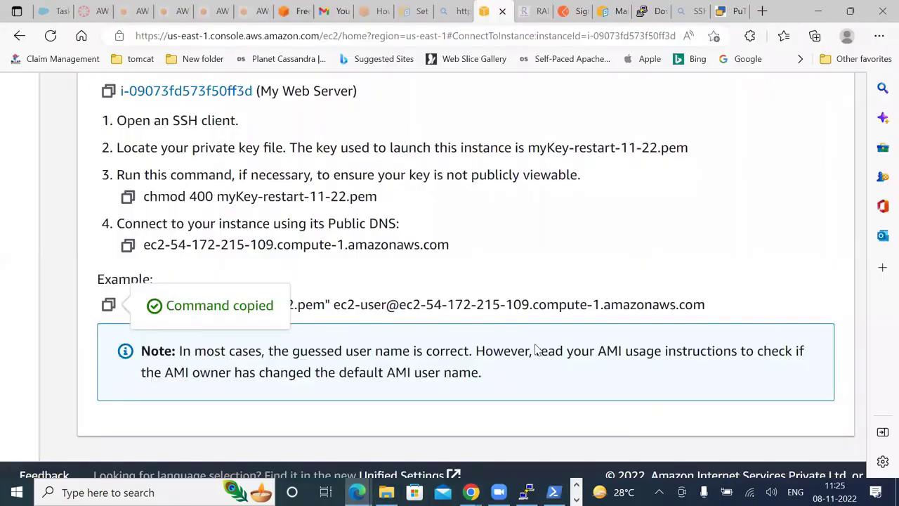
left_click_drag(705, 306, 395, 307)
key("ctrl+c")
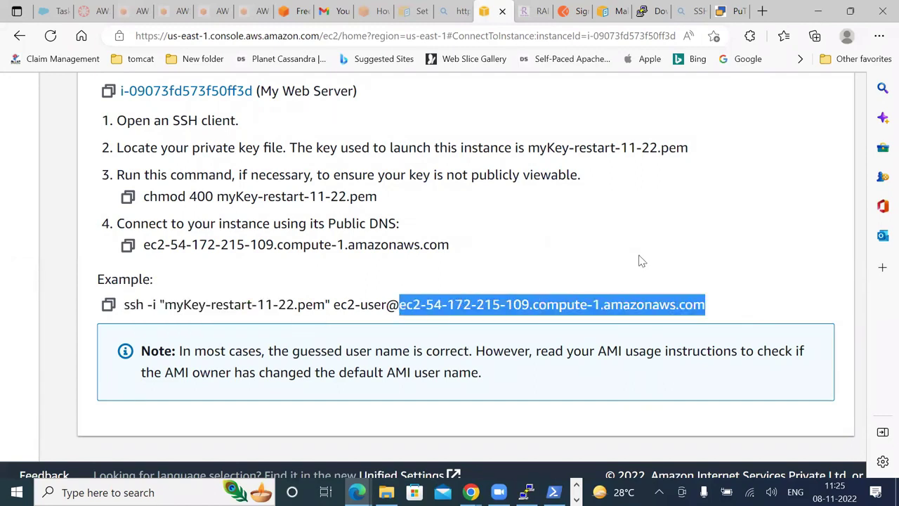
key("alt+Tab")
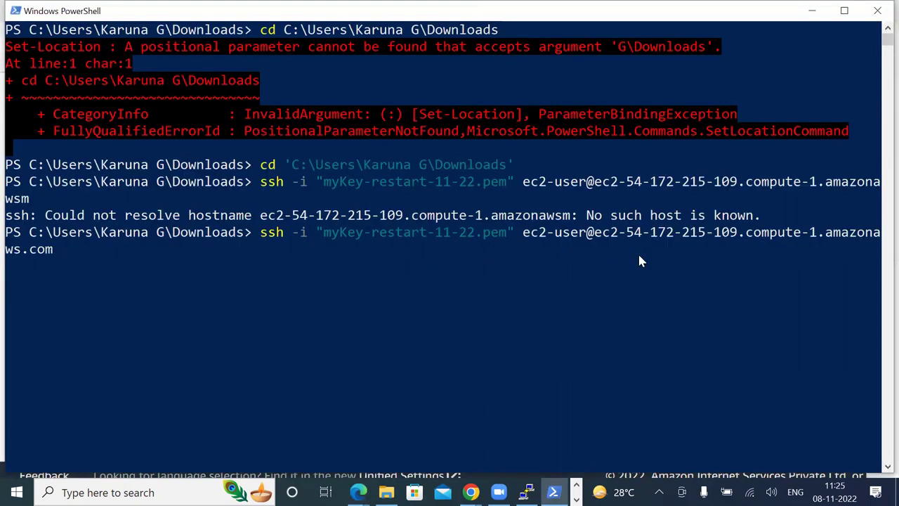
key("Return")
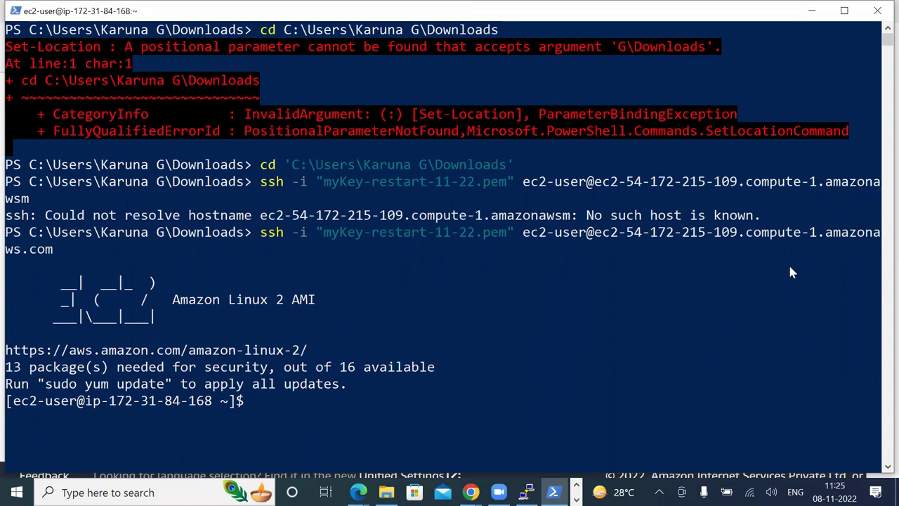
Review the login output at the Amazon Linux 2 prompt, then return to the AWS connect page
scroll(222, 320, "up", 1)
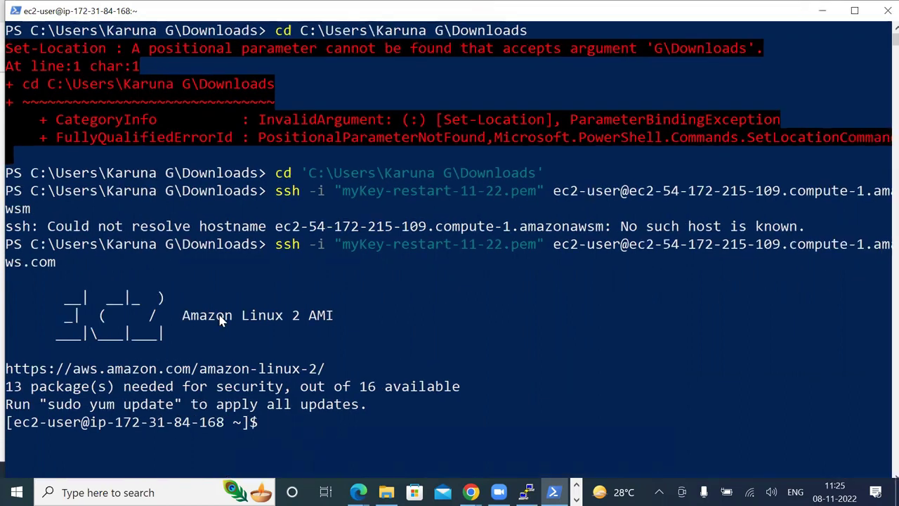
scroll(258, 346, "up", 1)
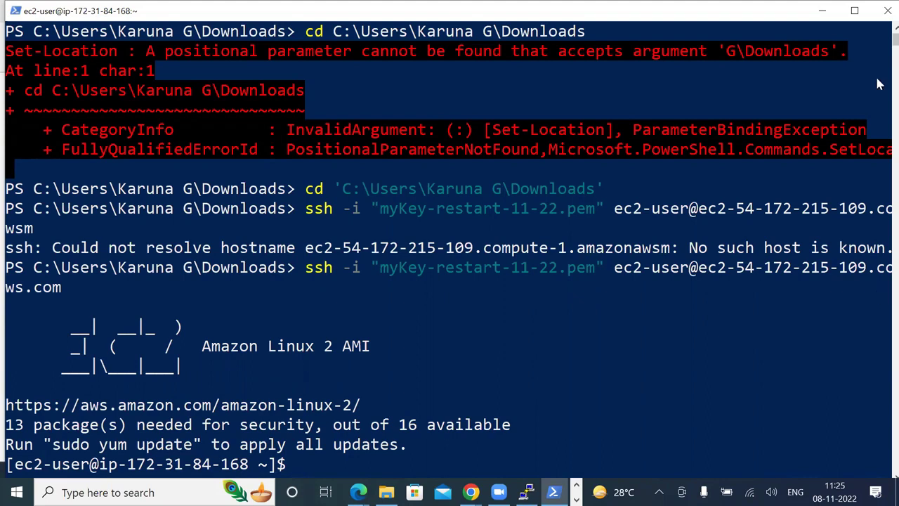
scroll(877, 55, "down", 10)
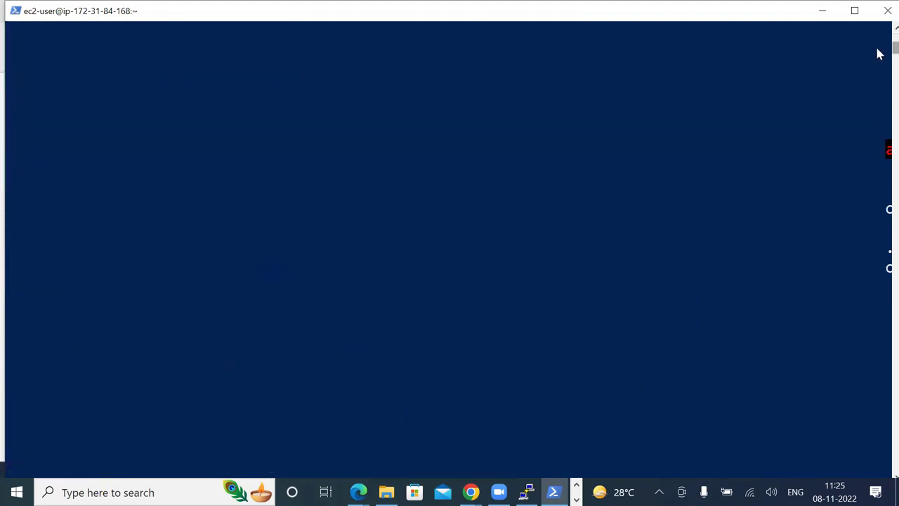
left_click_drag(746, 326, 463, 360)
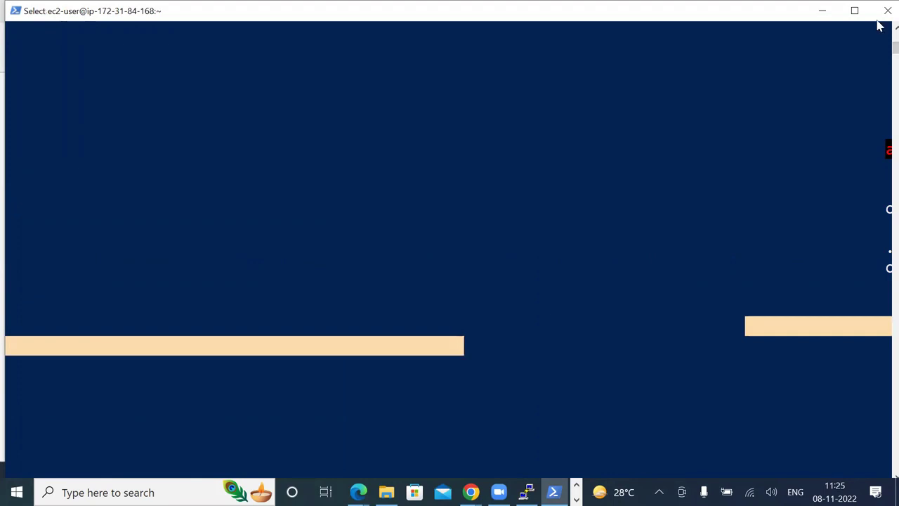
key("alt+Tab")
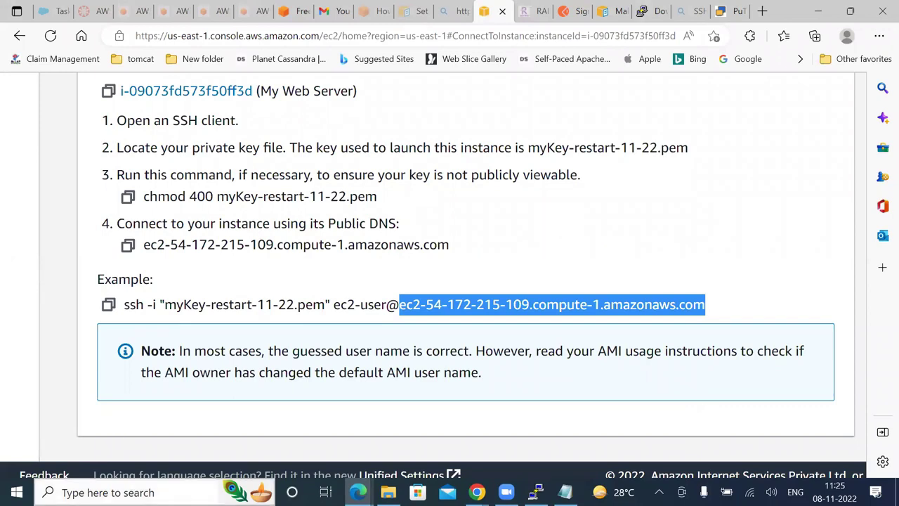
Launch a new Windows PowerShell window from the Start search and clear the pasted text
left_click(98, 492)
type("po")
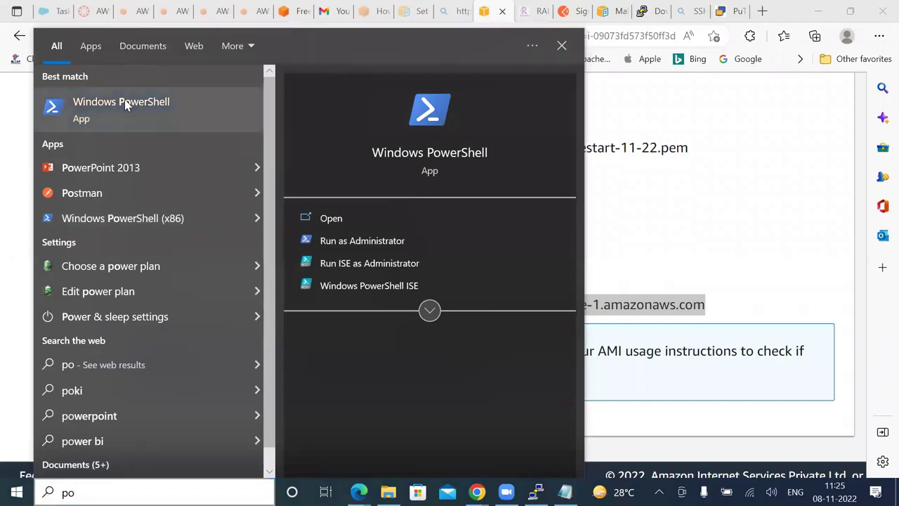
left_click(126, 105)
right_click(300, 166)
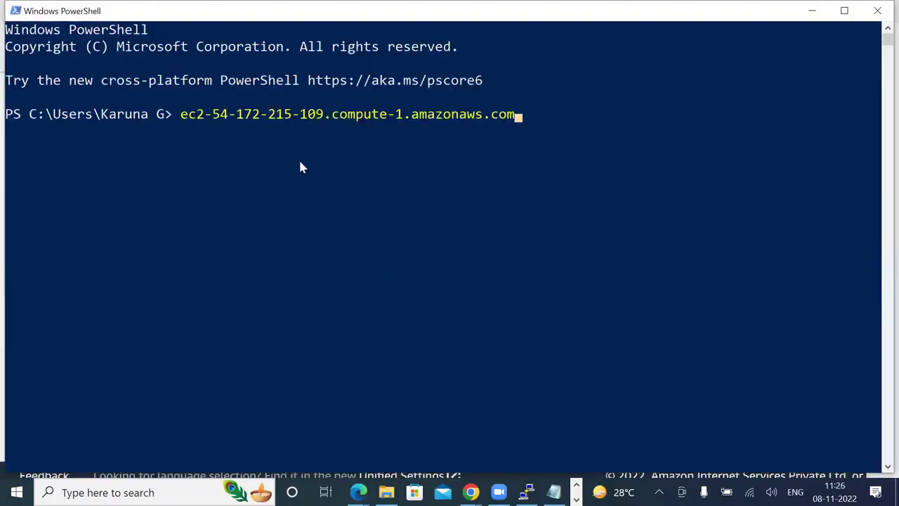
key("BackSpace")
key("BackSpace")
key("BackSpace")
key("BackSpace")
key("BackSpace")
key("BackSpace")
key("BackSpace")
key("BackSpace")
key("BackSpace")
key("BackSpace")
key("BackSpace")
key("BackSpace")
key("BackSpace")
key("BackSpace")
key("BackSpace")
key("BackSpace")
key("BackSpace")
key("BackSpace")
key("BackSpace")
key("BackSpace")
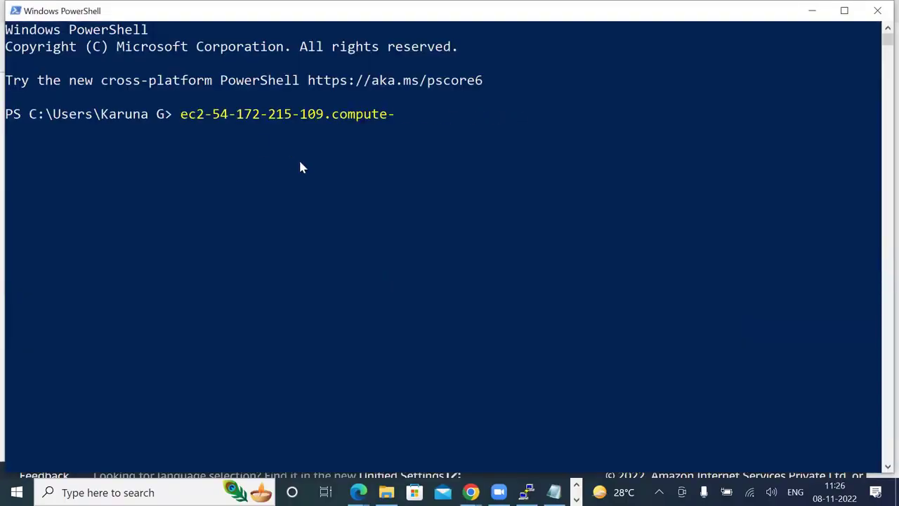
Copy the Downloads folder path from File Explorer and run cd with it
type("cd")
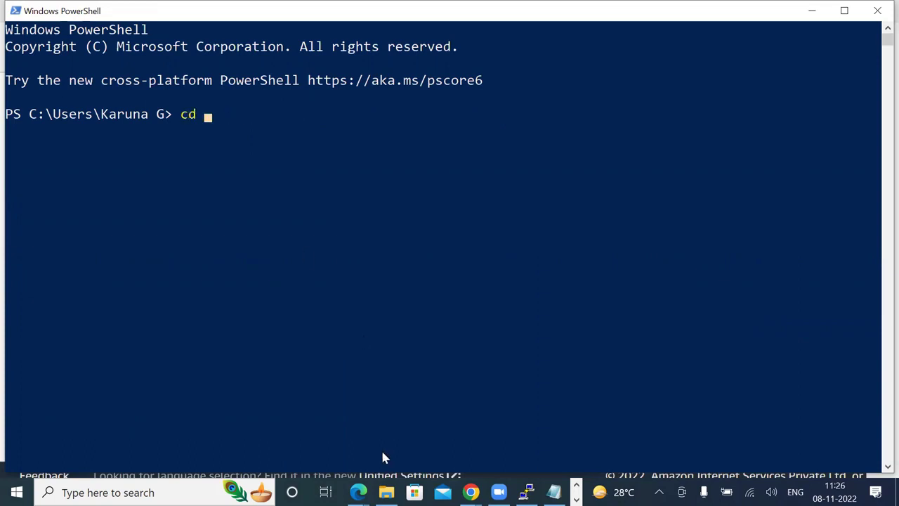
left_click(386, 492)
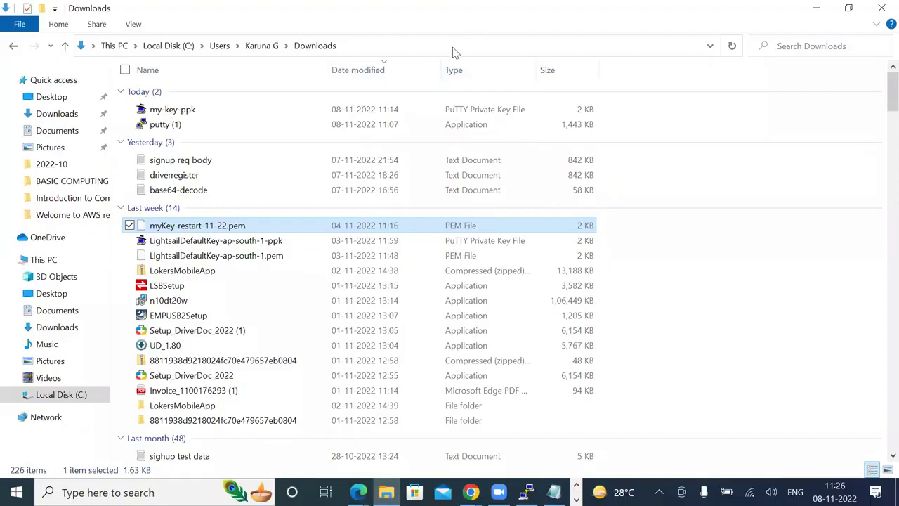
left_click(453, 46)
key("ctrl+c")
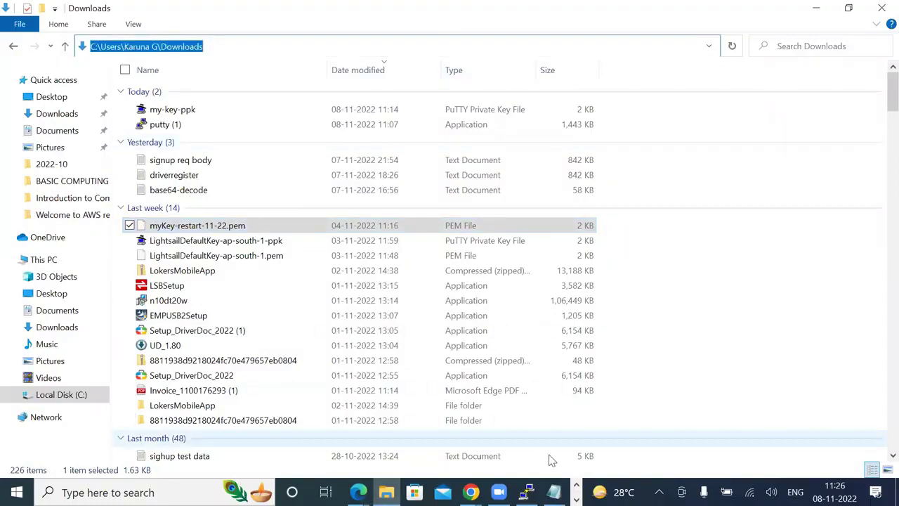
type("cd")
key("ctrl+v")
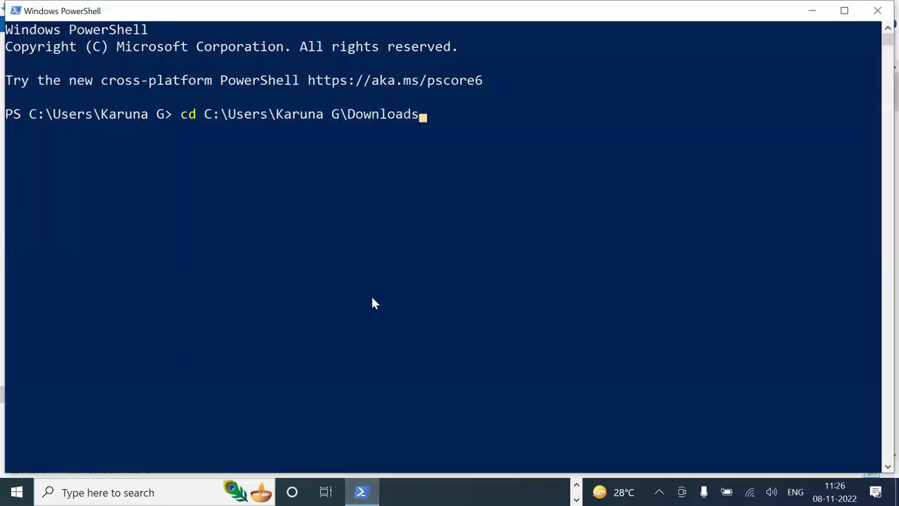
key("Return")
Rerun the cd command with the Downloads path wrapped in single quotes
key("Up")
key("Left")
key("Left")
key("Left")
key("Left")
key("Left")
key("Left")
key("Left")
key("Left")
key("Left")
key("Left")
key("Left")
key("Left")
key("Left")
key("Left")
key("Left")
key("Left")
key("Left")
key("Left")
key("Left")
key("Left")
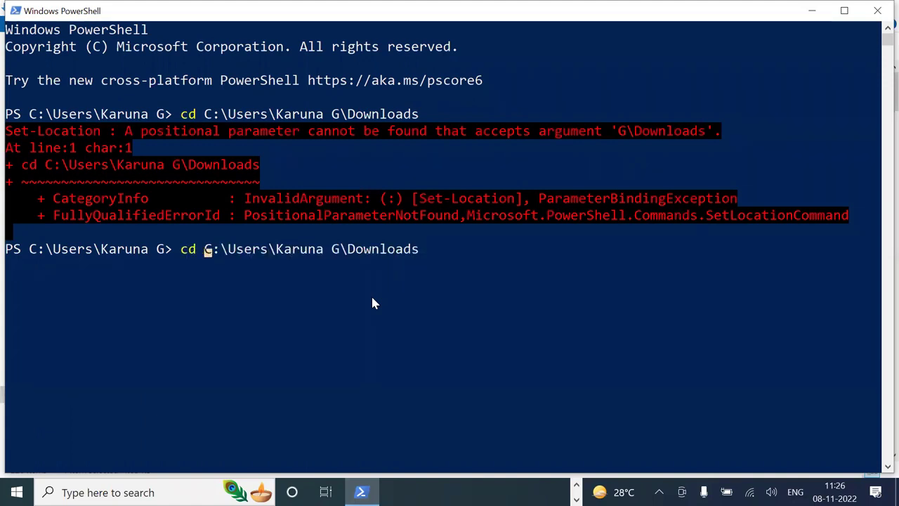
type("'")
key("Right")
key("Right")
key("Right")
key("Right")
key("Right")
key("Right")
key("Right")
key("Right")
key("Right")
key("Right")
key("Right")
key("Right")
key("Right")
key("Right")
key("Right")
key("Right")
key("Right")
key("Right")
key("Right")
key("Right")
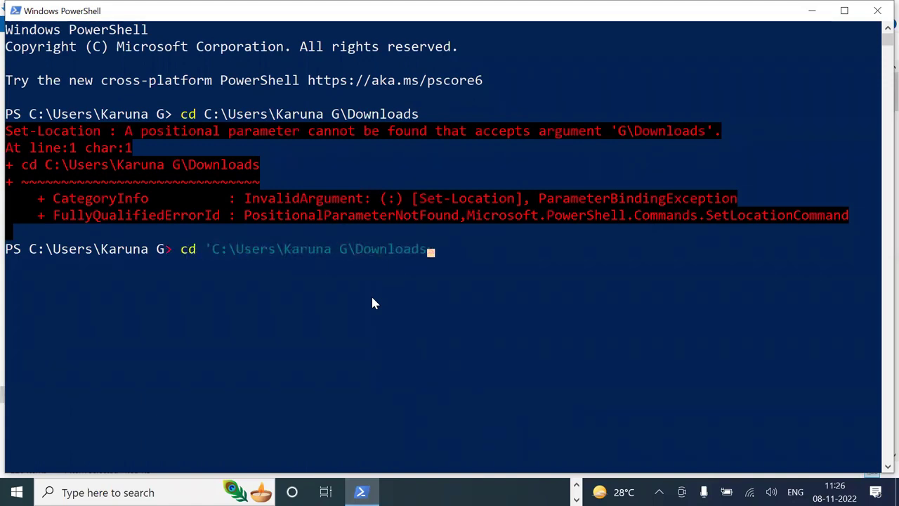
type("'")
key("Return")
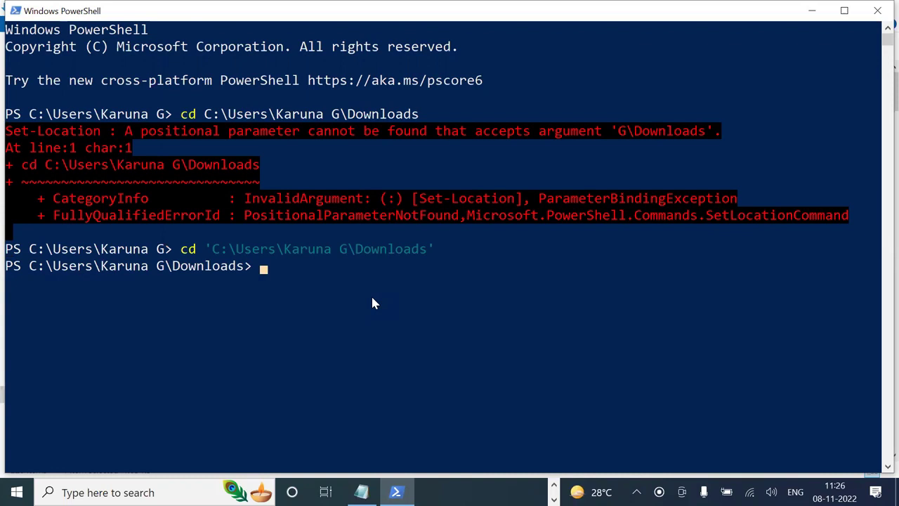
Clear the PowerShell console with the clear command
type("c")
key("BackSpace")
type("claer")
key("BackSpace")
key("BackSpace")
key("BackSpace")
type("ear")
key("Return")
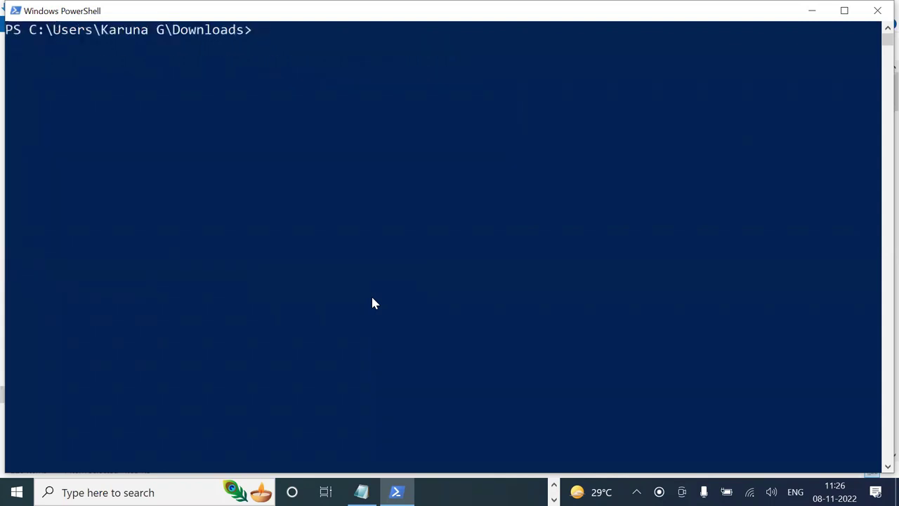
Run pwd, then paste the EC2 Connect page's ssh example command unrun at the PowerShell prompt
type("pwd")
key("Return")
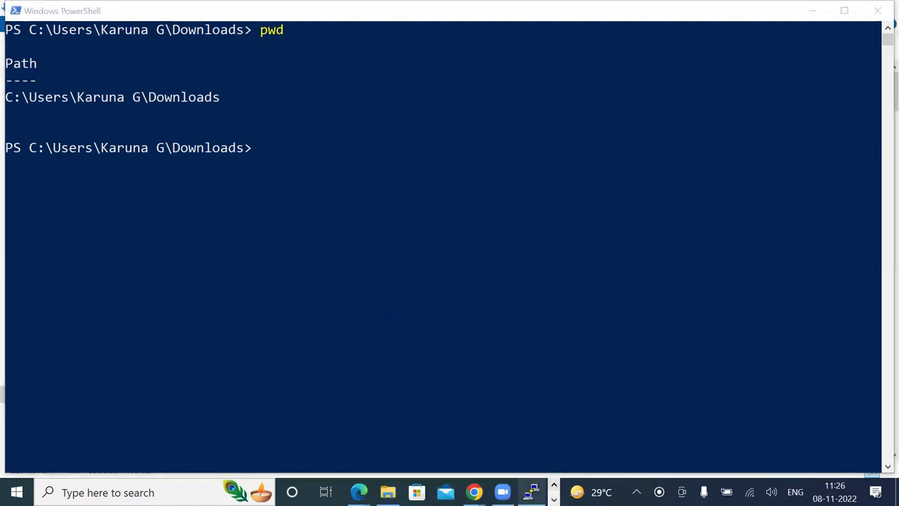
mouse_move(472, 492)
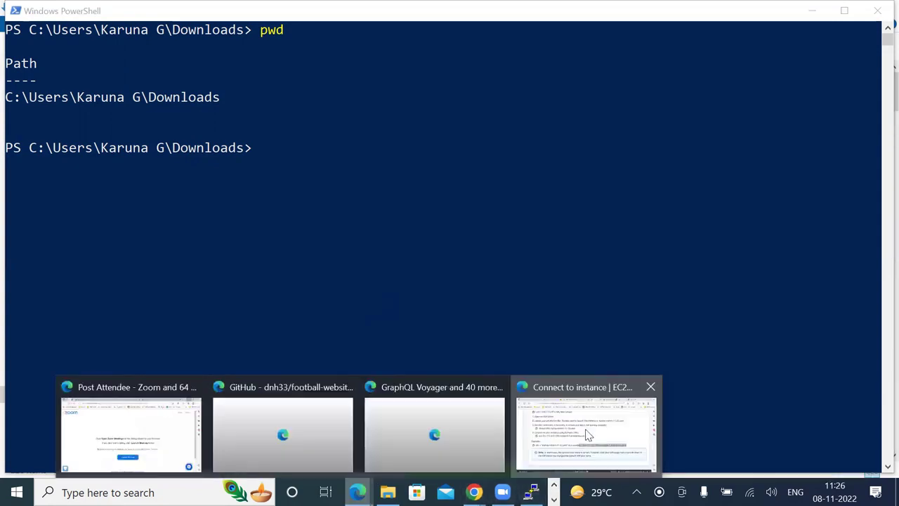
left_click(587, 432)
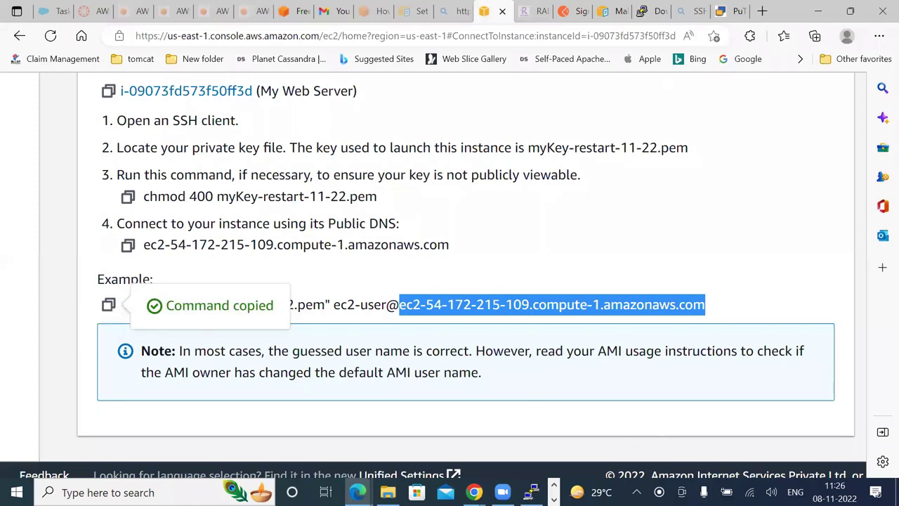
key("alt+Tab")
key("ctrl+v")
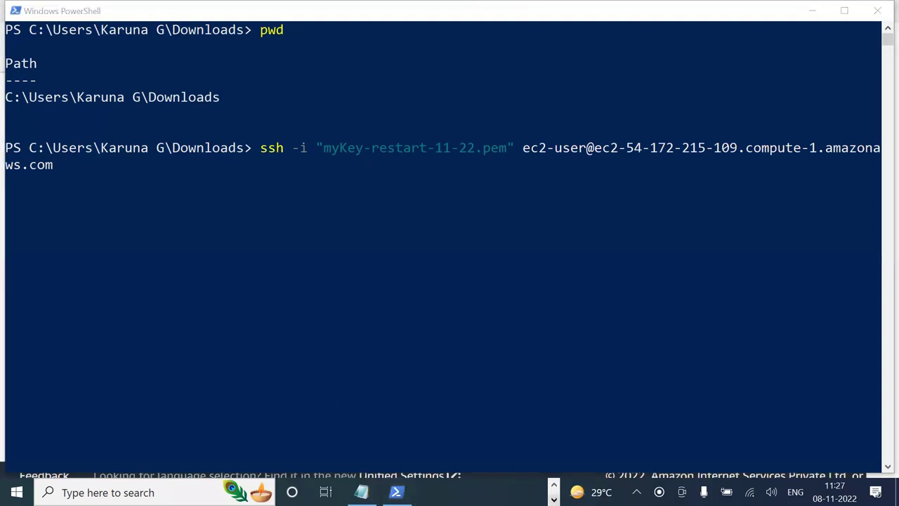
left_click(388, 492)
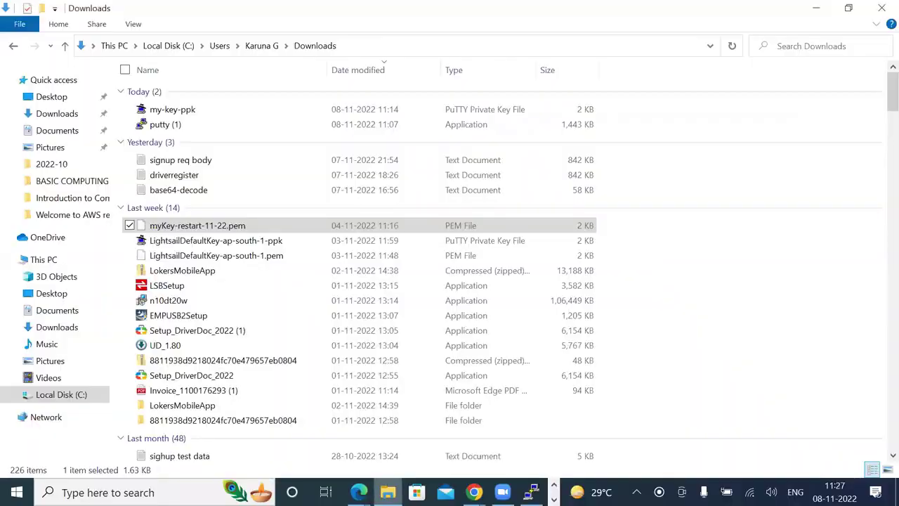
Put the myKey-restart-11-22.pem file name into the ssh -i quotes and run the connection
right_click(181, 229)
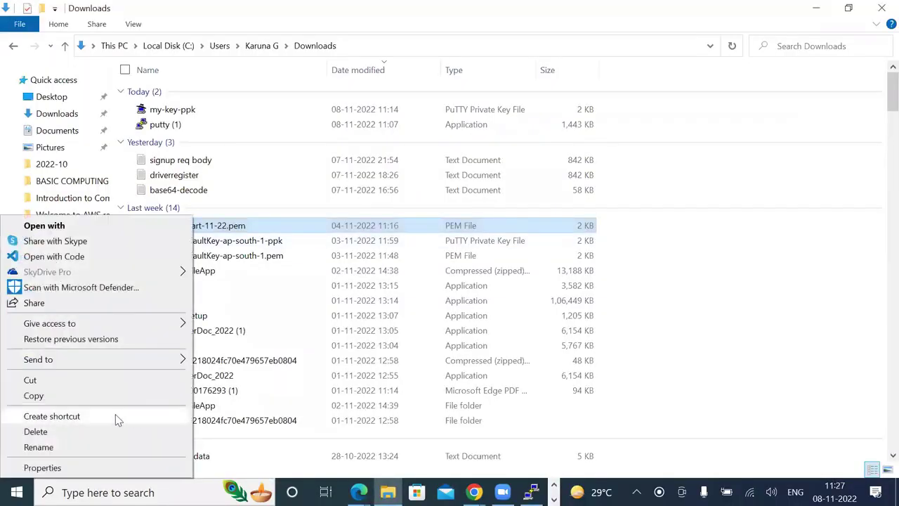
left_click(99, 446)
key("ctrl+a")
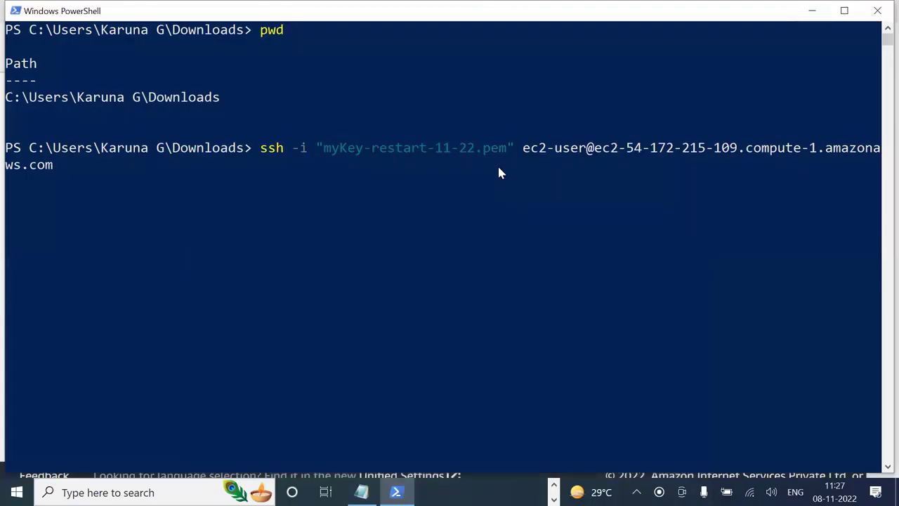
key("Left")
key("Left")
key("Left")
key("Left")
key("Left")
key("Left")
key("Left")
key("Left")
key("Left")
key("Left")
key("Left")
key("Left")
key("Left")
key("Left")
key("Left")
key("Left")
key("Left")
key("Left")
key("Left")
key("Left")
key("Left")
key("Left")
key("Left")
key("Left")
key("Left")
key("Left")
key("Left")
key("Left")
key("Left")
key("Left")
key("Left")
key("Left")
key("Left")
key("Left")
key("Left")
key("Left")
key("Left")
key("Left")
key("Left")
key("Left")
key("BackSpace")
key("BackSpace")
key("BackSpace")
key("BackSpace")
key("BackSpace")
key("BackSpace")
key("BackSpace")
key("BackSpace")
key("BackSpace")
key("BackSpace")
key("BackSpace")
key("BackSpace")
key("BackSpace")
key("BackSpace")
key("BackSpace")
key("BackSpace")
key("BackSpace")
key("BackSpace")
key("BackSpace")
key("BackSpace")
key("BackSpace")
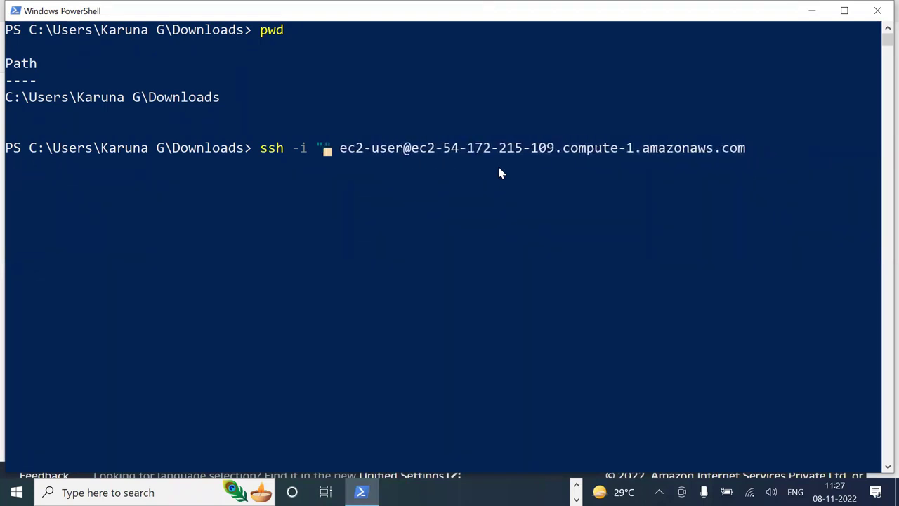
key("ctrl+v")
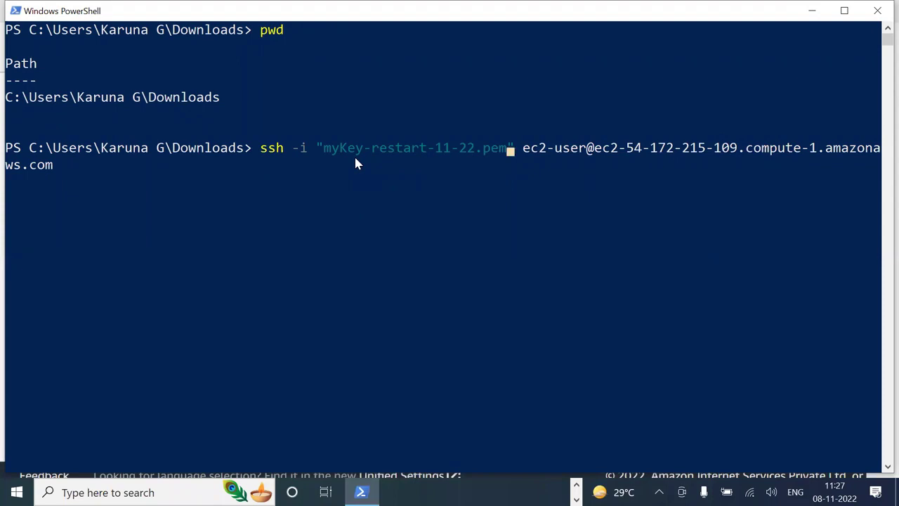
key("Return")
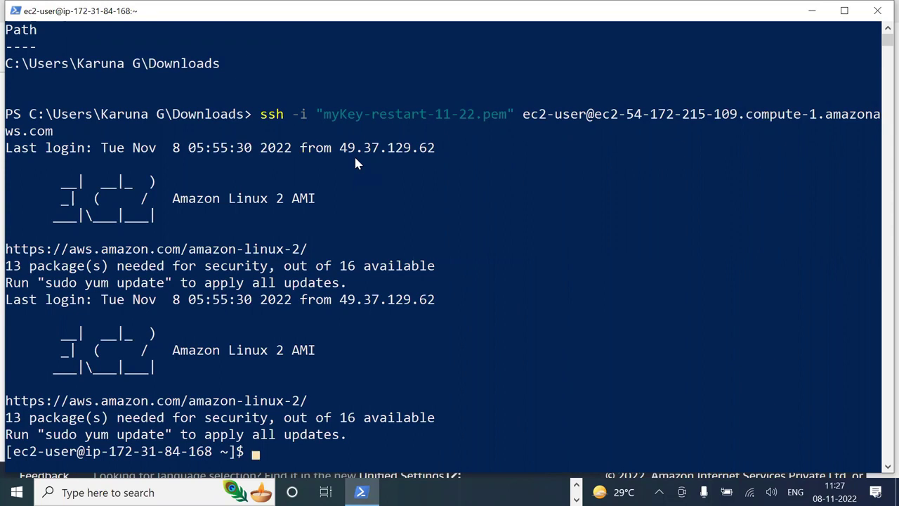
Clear the remote ec2-user terminal screen and minimize the PowerShell window
type("clear")
key("BackSpace")
key("BackSpace")
key("BackSpace")
key("BackSpace")
key("BackSpace")
type("clear")
key("Return")
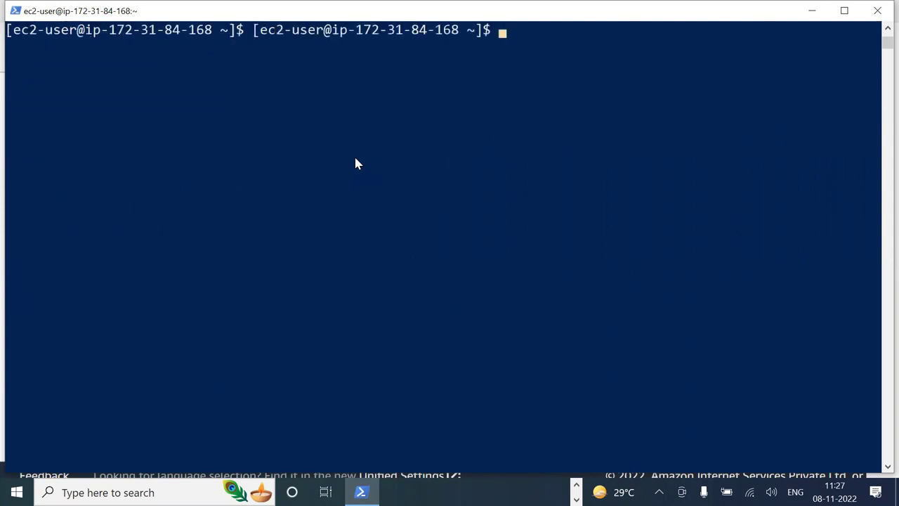
scroll(356, 164, "up", 1, "ctrl")
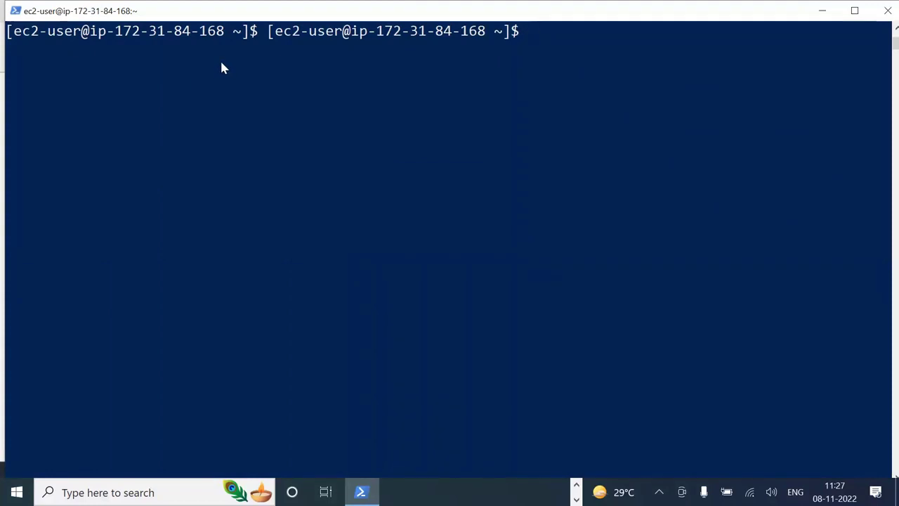
left_click(825, 14)
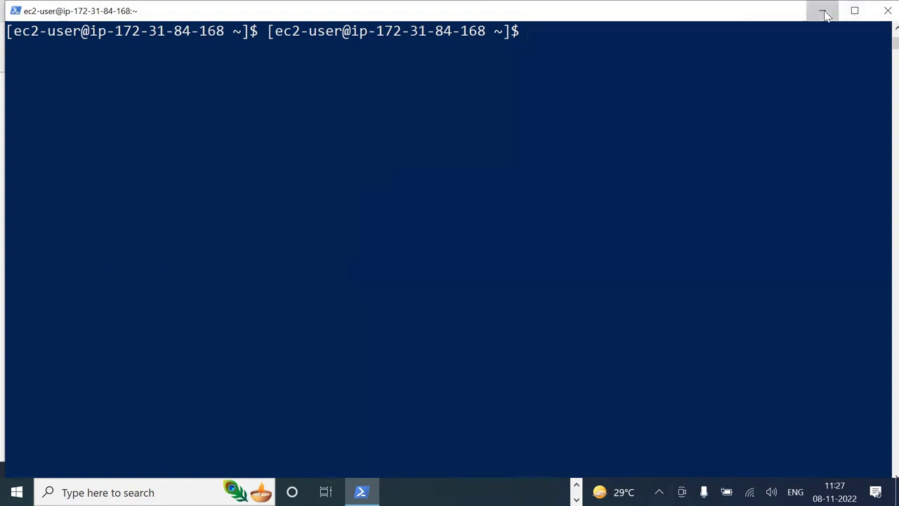
scroll(508, 261, "up", 2)
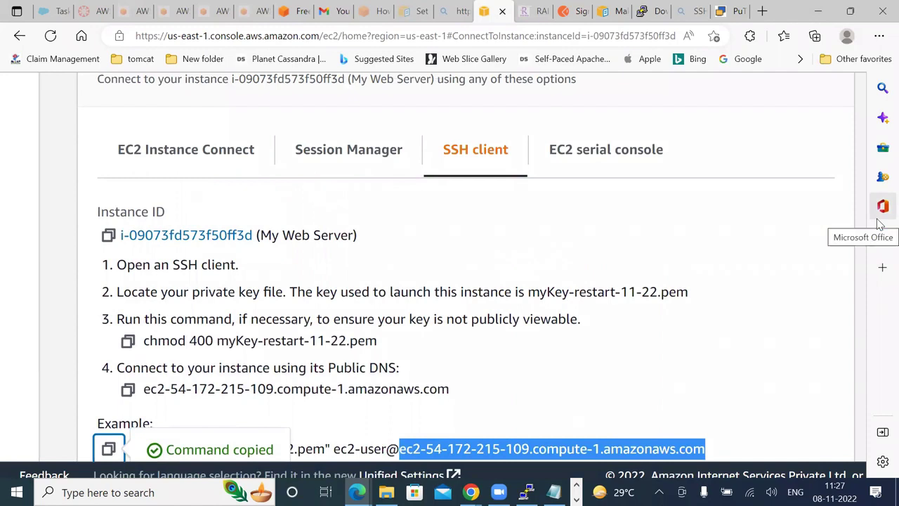
Show the instance summary with private IPv4 172.31.84.168, then dismiss PuTTY's Fatal Error dialog
key("ctrl+minus")
key("ctrl+minus")
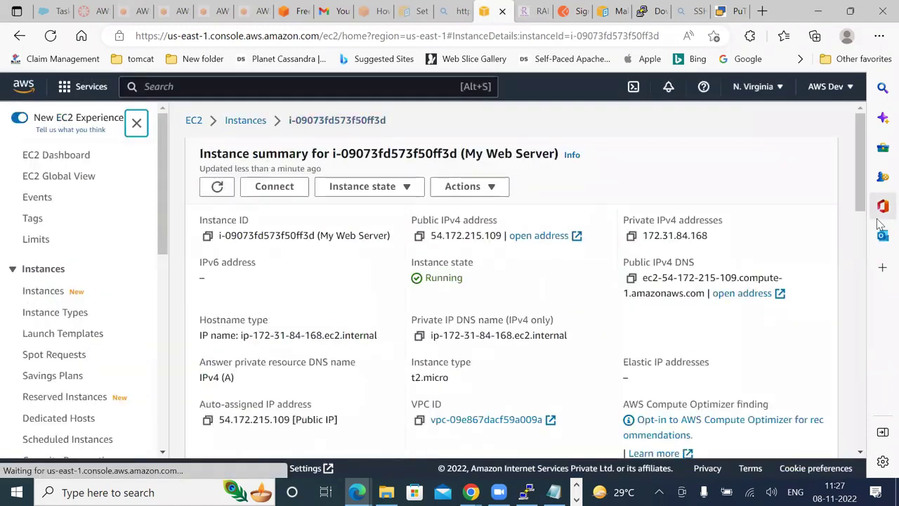
scroll(878, 220, "up", 5)
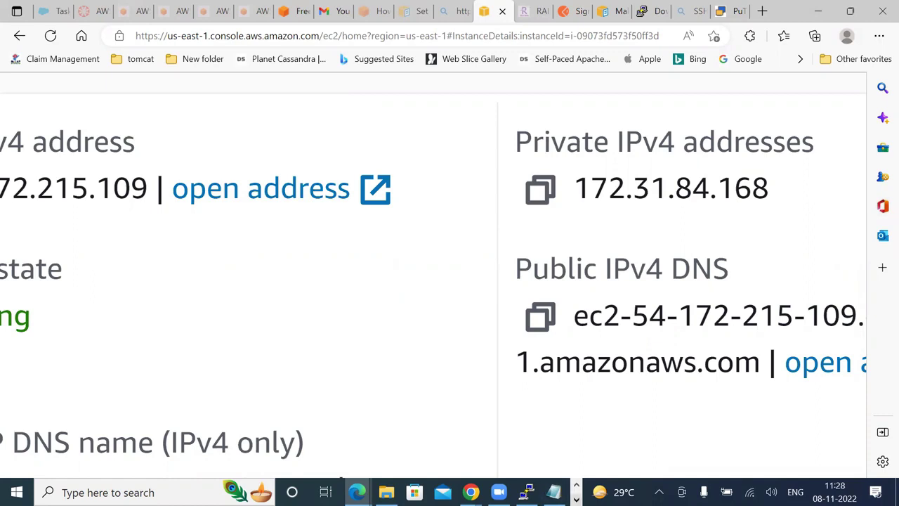
left_click(526, 491)
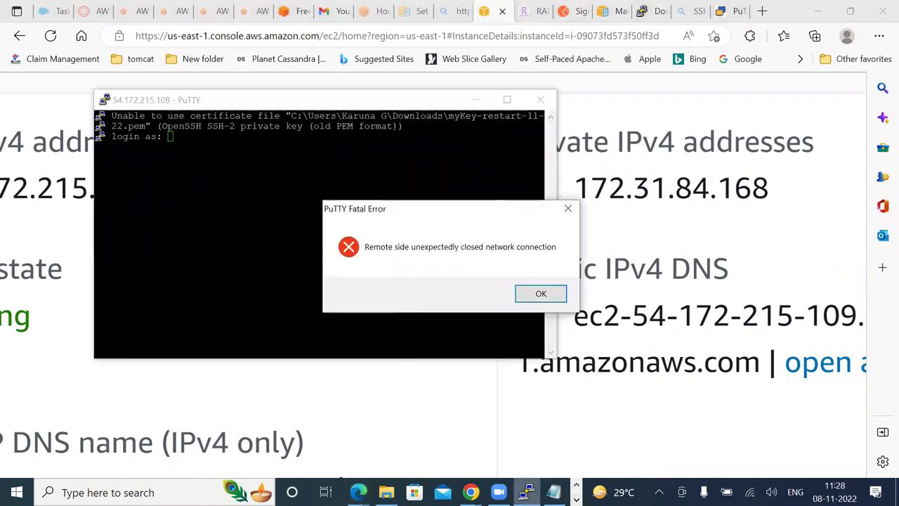
left_click(545, 293)
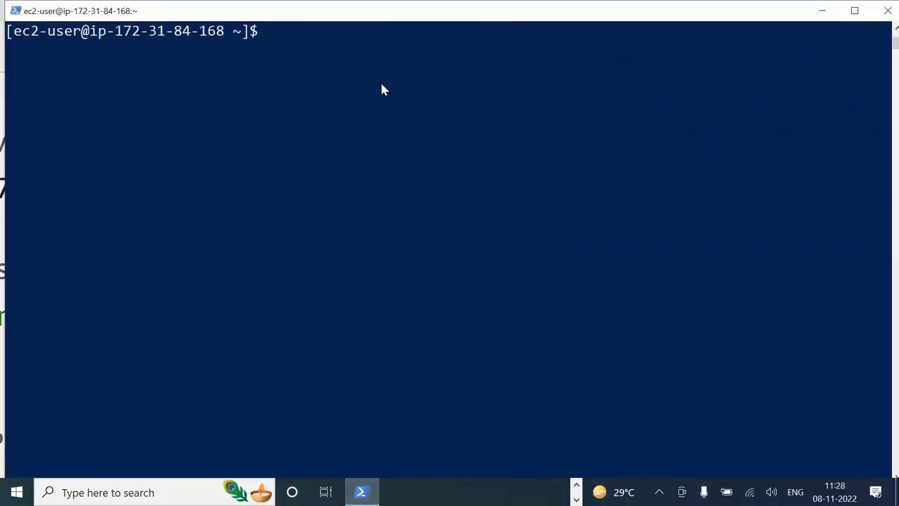
Enlarge the terminal font and run ifconfig, listing eth0 at 172.31.84.168 and lo
scroll(382, 87, "up", 5, "ctrl")
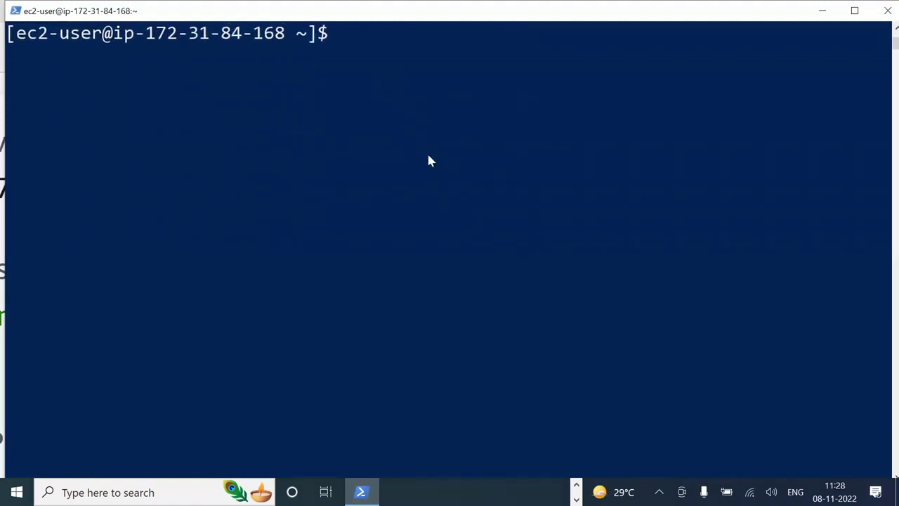
scroll(467, 174, "up", 3, "ctrl")
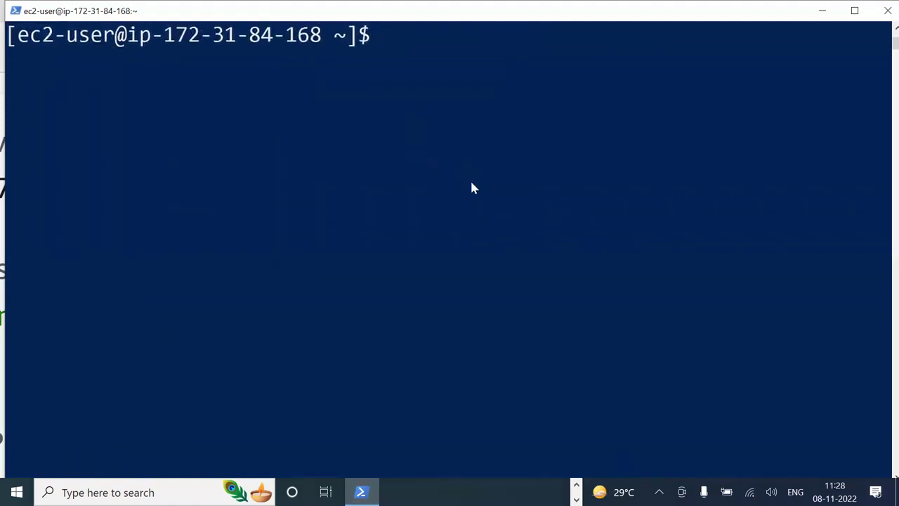
scroll(478, 180, "up", 3, "ctrl")
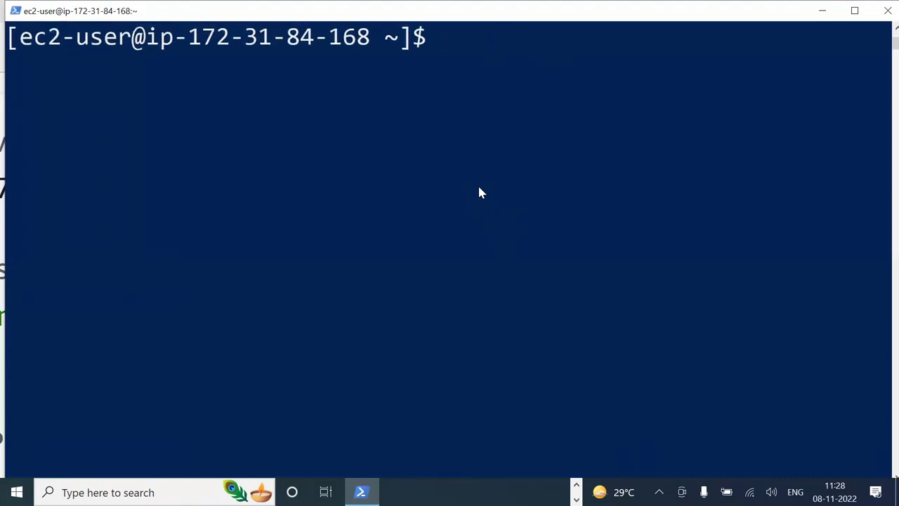
scroll(479, 202, "up", 2, "ctrl")
scroll(483, 221, "up", 2, "ctrl")
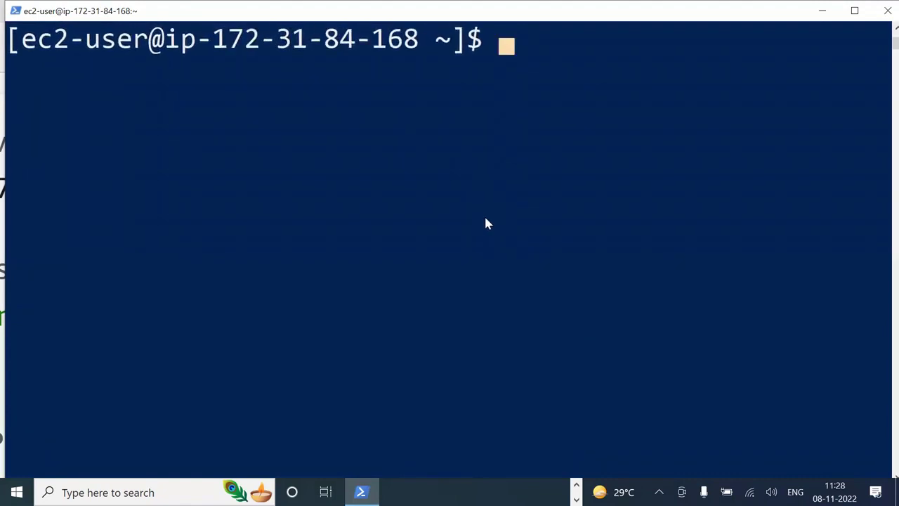
scroll(477, 216, "up", 1, "ctrl")
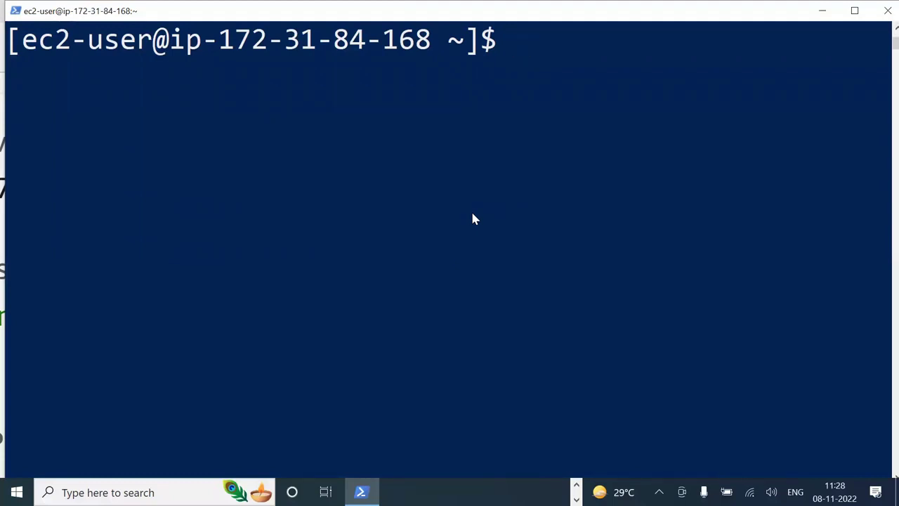
type("ifcponfig")
key("BackSpace")
key("BackSpace")
key("BackSpace")
key("BackSpace")
key("BackSpace")
key("BackSpace")
key("BackSpace")
key("BackSpace")
key("BackSpace")
type("ifc")
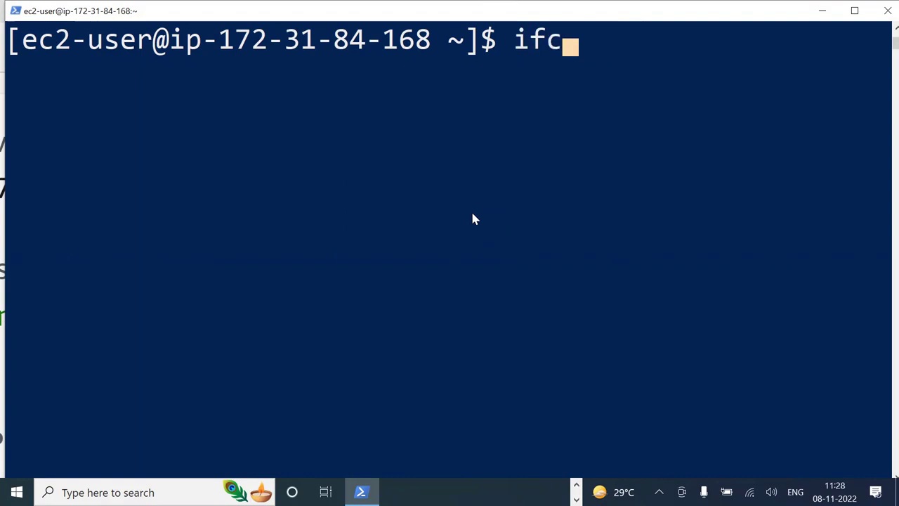
type("onfig")
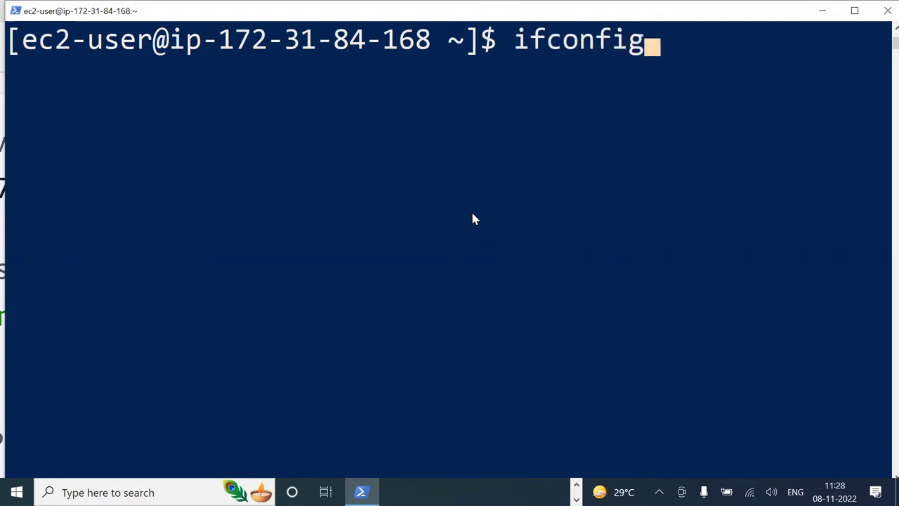
key("Return")
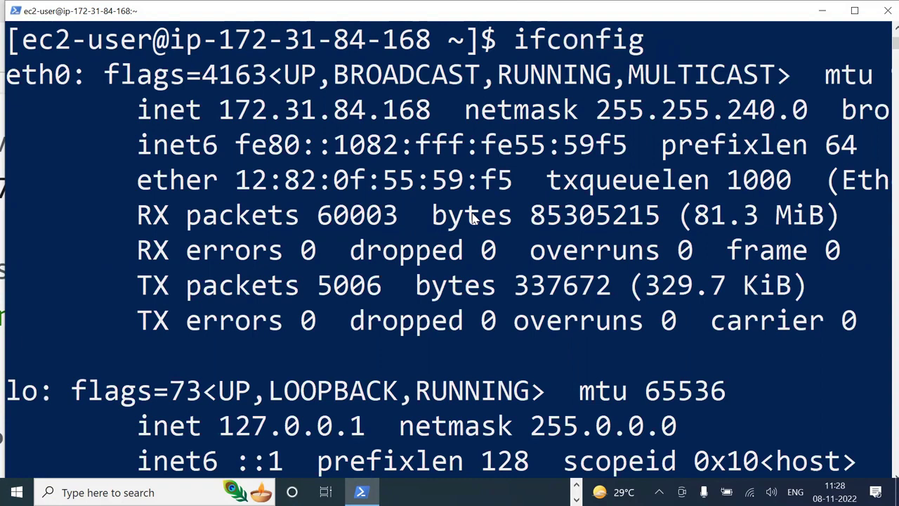
scroll(502, 236, "down", 1)
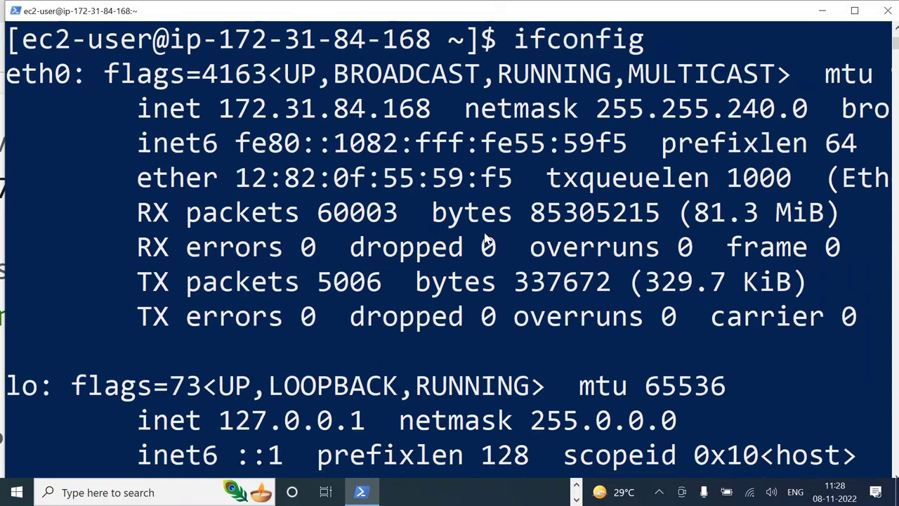
scroll(450, 241, "down", 1)
scroll(440, 241, "down", 1)
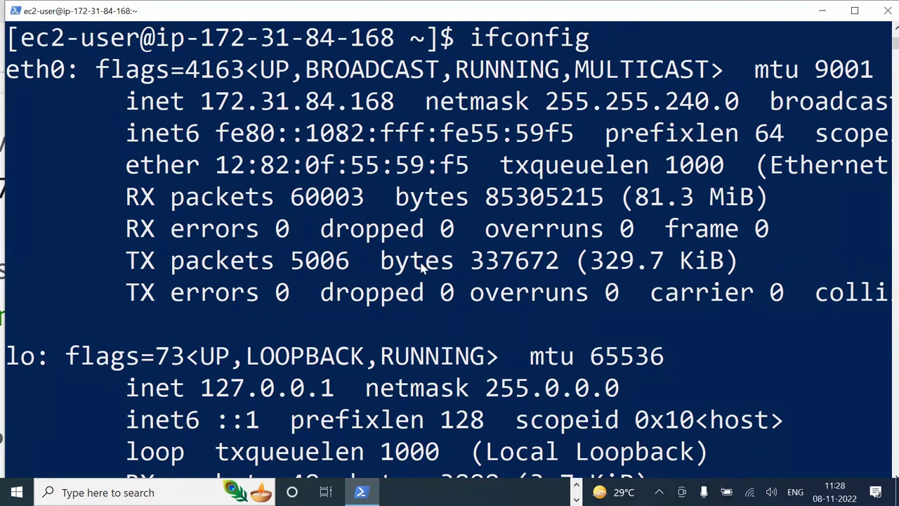
scroll(422, 265, "down", 1)
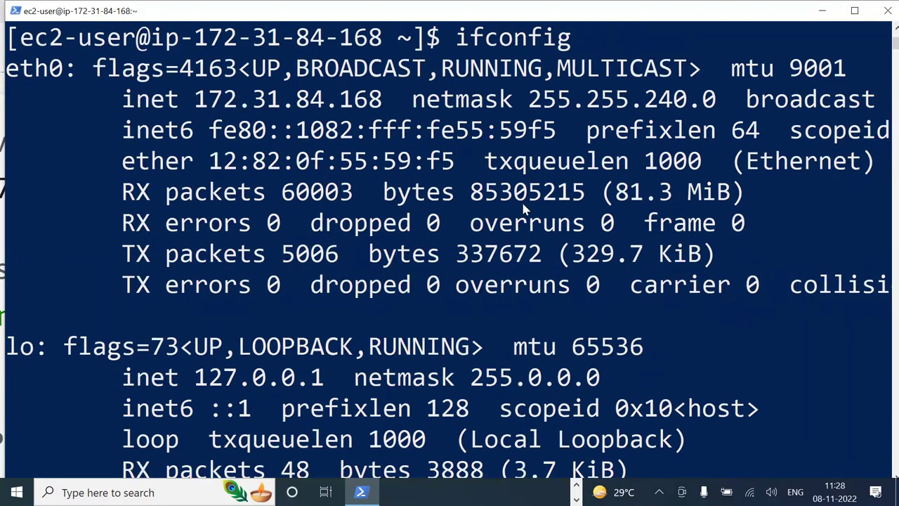
scroll(532, 201, "down", 4)
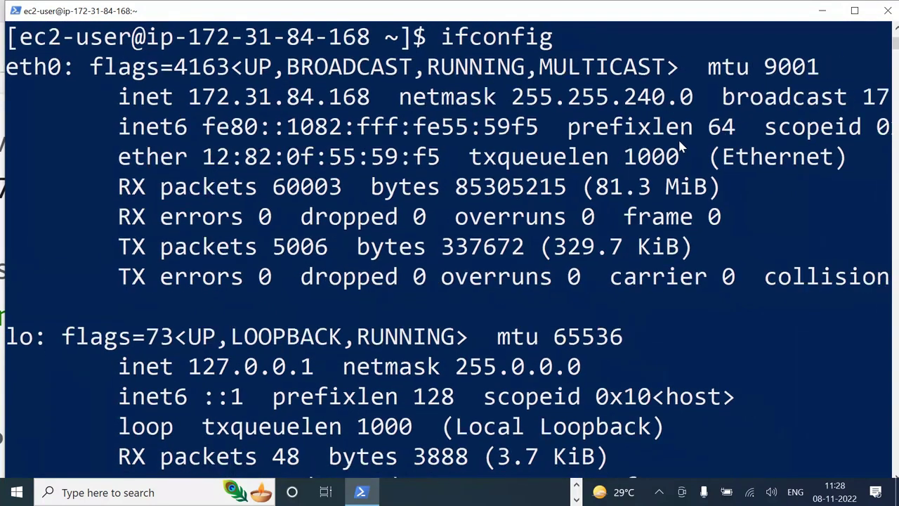
left_click_drag(814, 121, 742, 121)
scroll(777, 186, "down", 3)
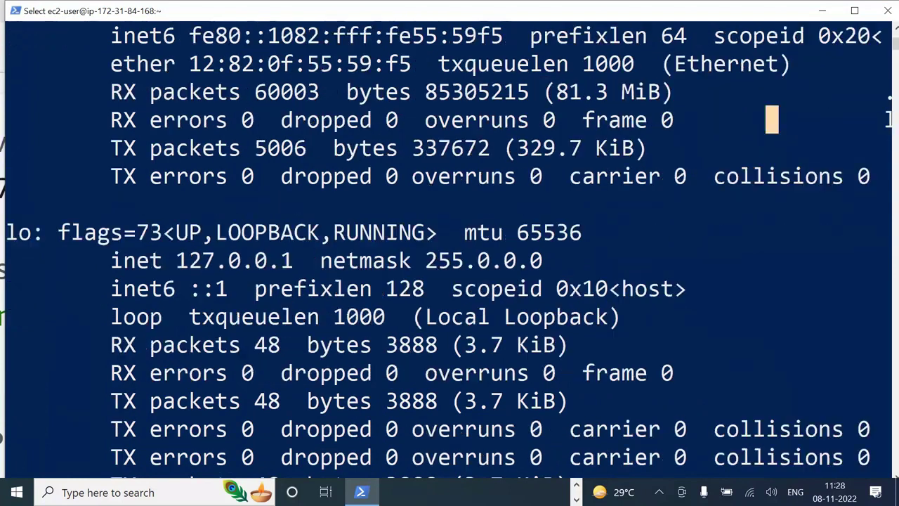
scroll(778, 196, "up", 2)
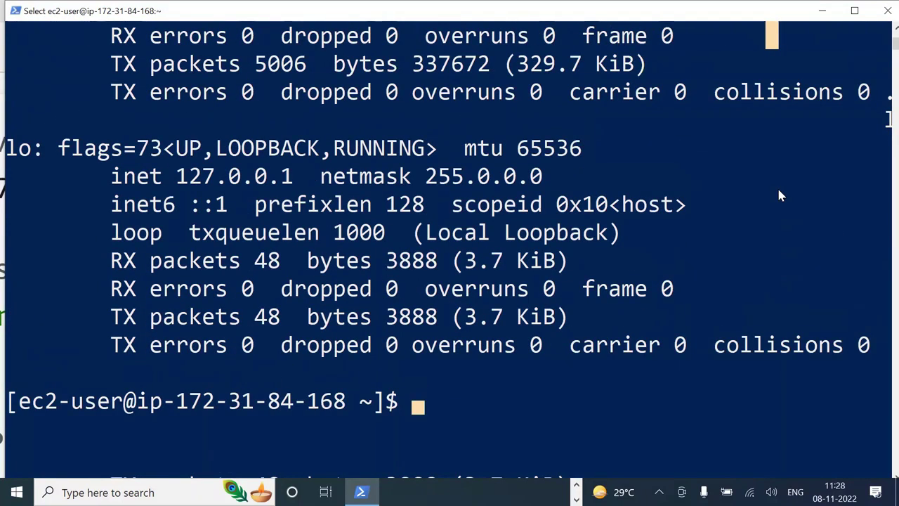
scroll(778, 195, "up", 3)
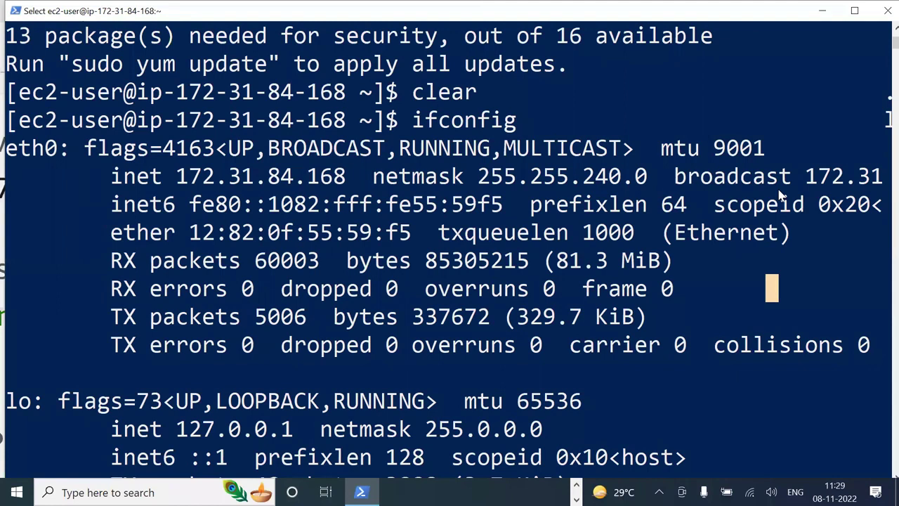
scroll(780, 195, "down", 4, "ctrl")
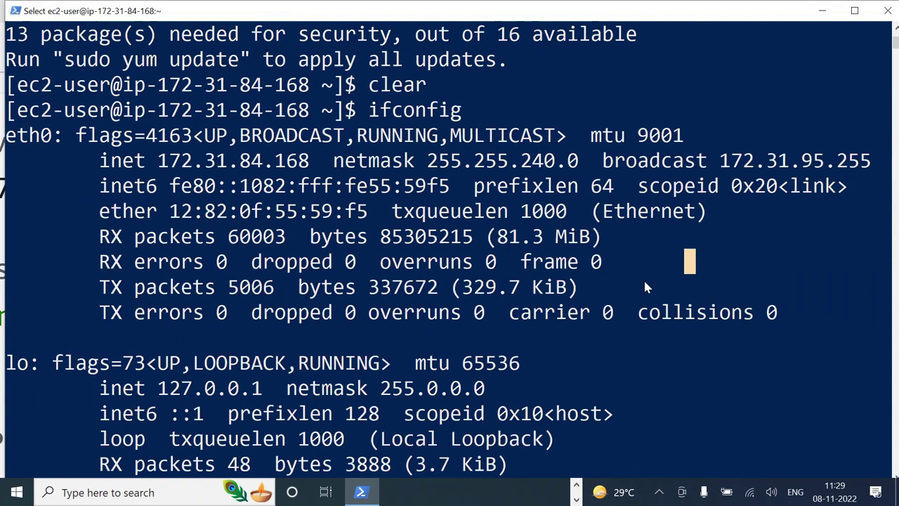
left_click_drag(320, 161, 166, 156)
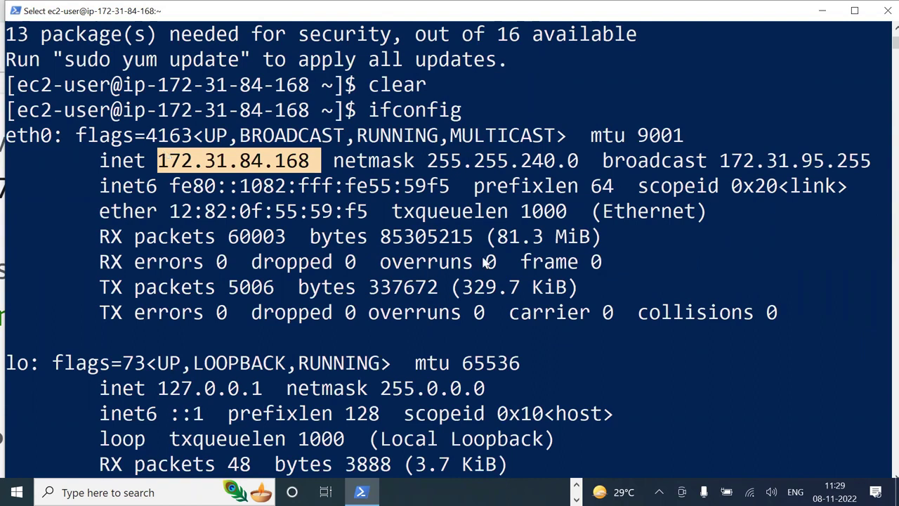
scroll(576, 260, "down", 3, "ctrl")
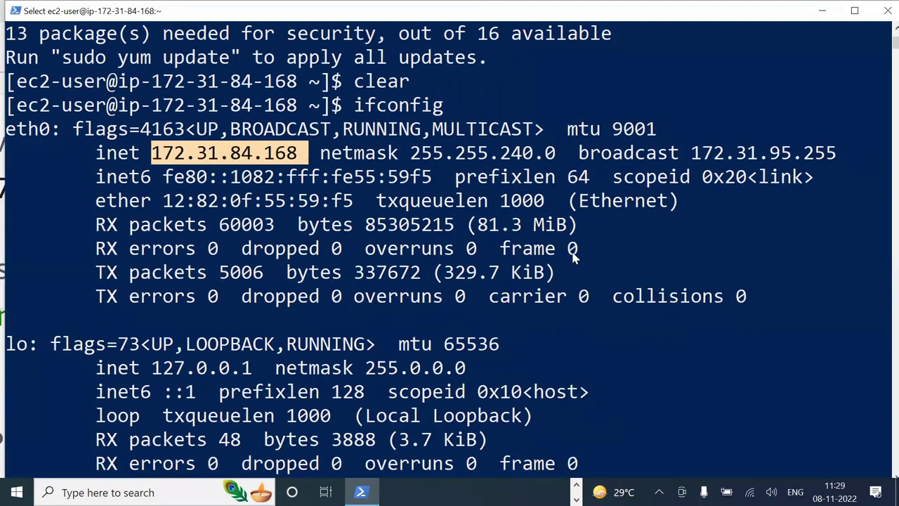
scroll(560, 208, "down", 1, "ctrl")
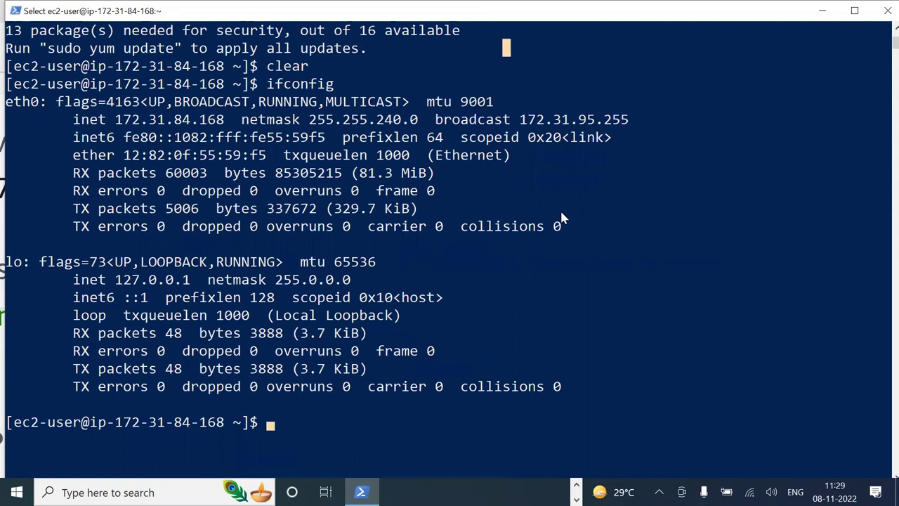
key("Escape")
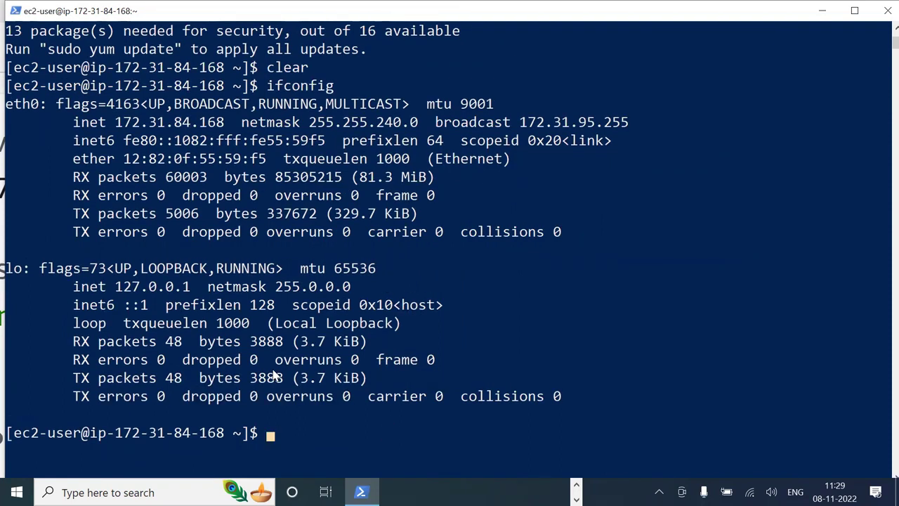
Clear the ifconfig output from the terminal
type("clearcldar")
key("BackSpace")
key("BackSpace")
key("BackSpace")
key("BackSpace")
key("BackSpace")
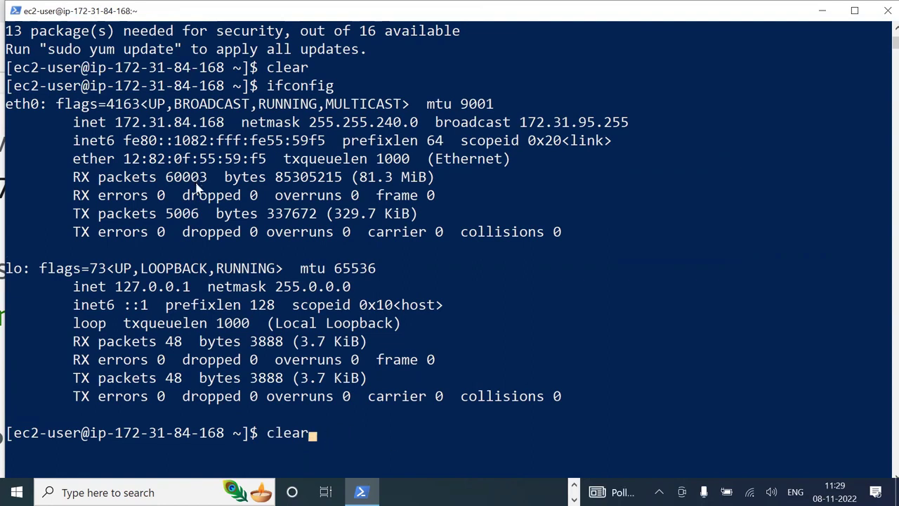
key("Return")
scroll(266, 208, "up", 4)
scroll(278, 209, "up", 1)
Open the ssh manual page, correcting the mistyped 'mam ssh' to 'man ssh'
type(",m")
key("BackSpace")
key("BackSpace")
type("mam ")
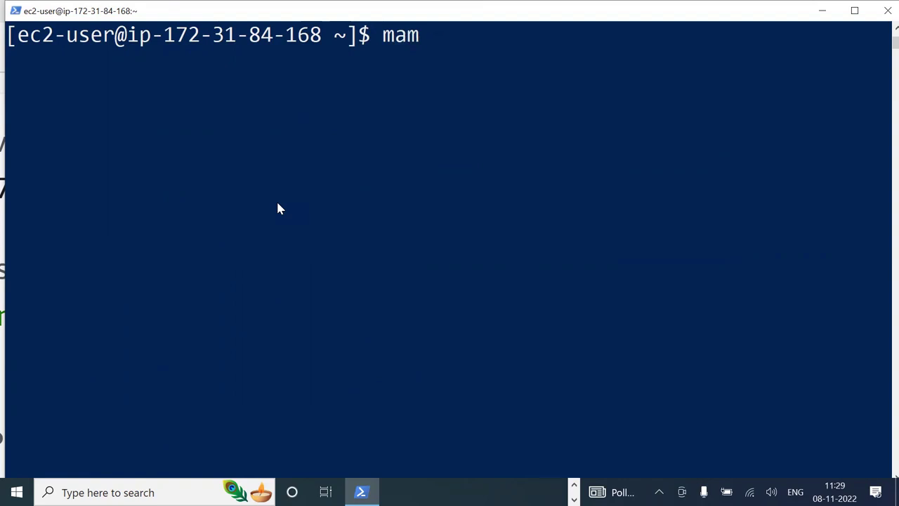
type("ssh")
key("Return")
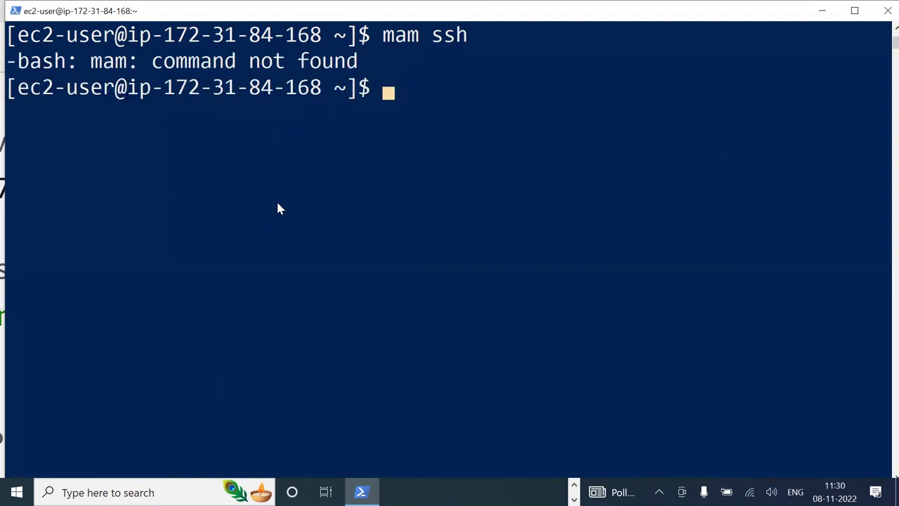
key("Up")
key("Left")
key("Left")
key("Left")
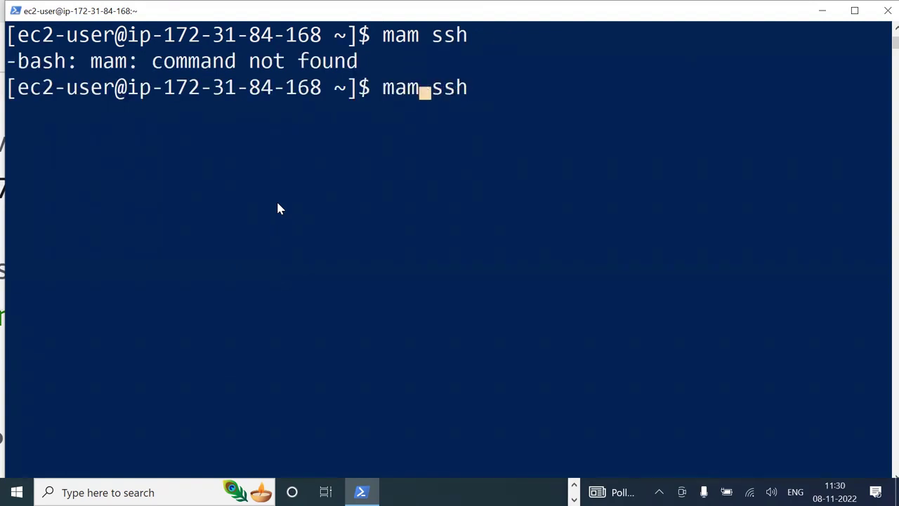
key("BackSpace")
type("n")
key("Return")
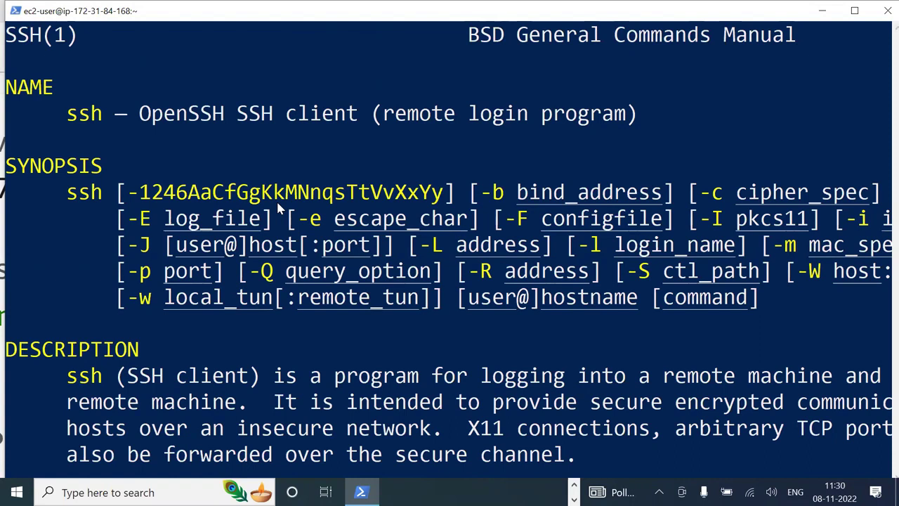
Scroll through the ssh manual page, then quit it back to the prompt
scroll(482, 231, "down", 2)
scroll(476, 226, "down", 3)
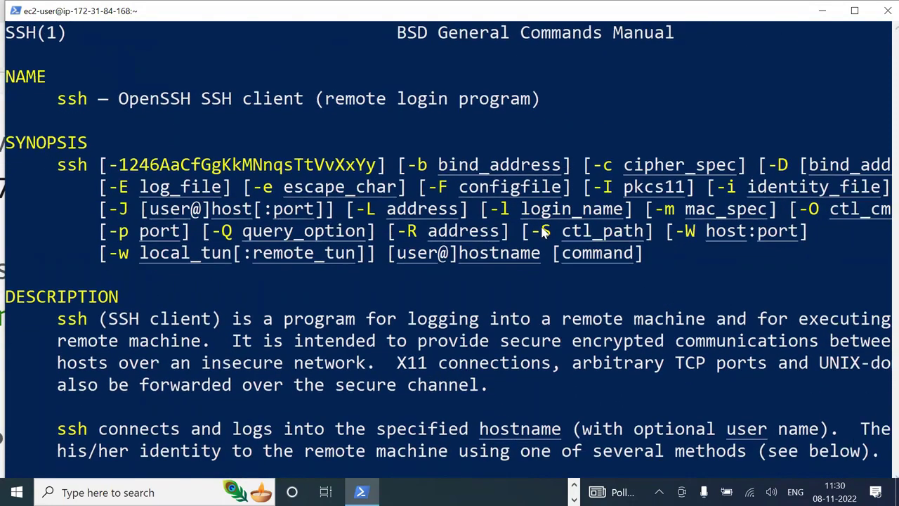
scroll(544, 232, "down", 3)
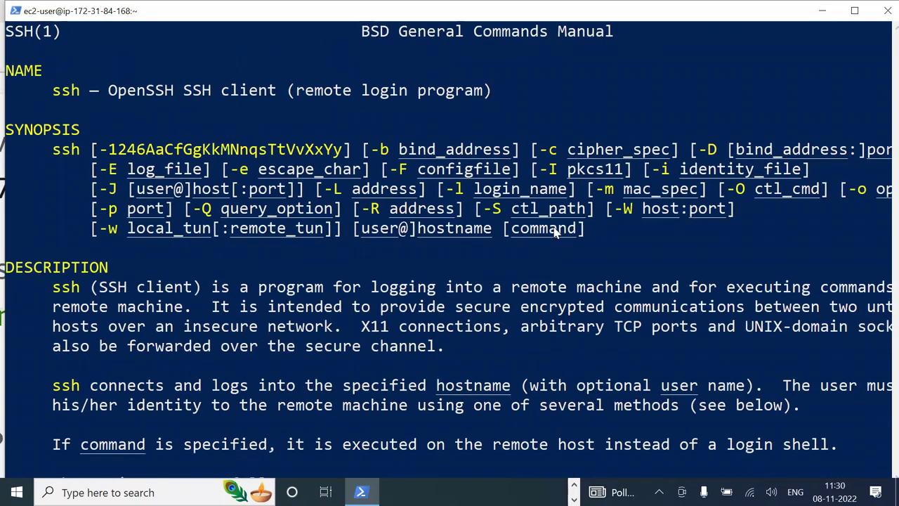
scroll(568, 241, "up", 3)
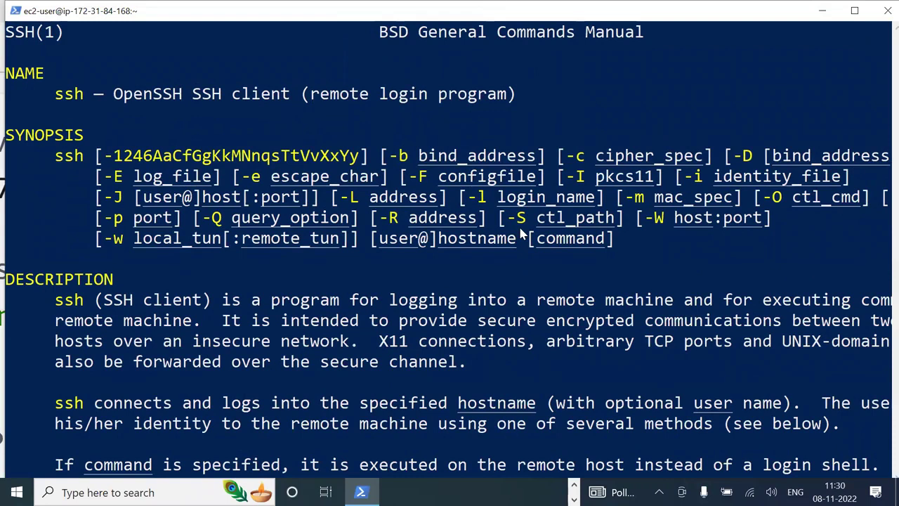
scroll(546, 231, "down", 2)
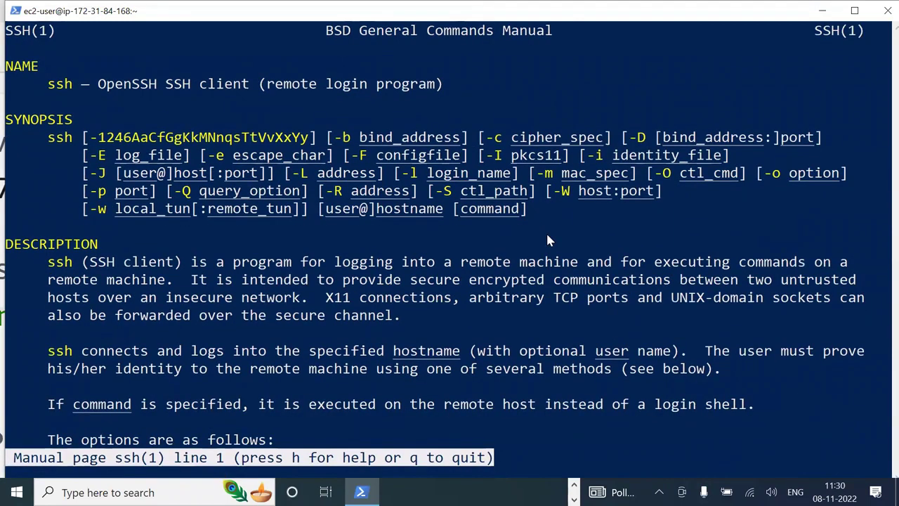
scroll(547, 236, "down", 1)
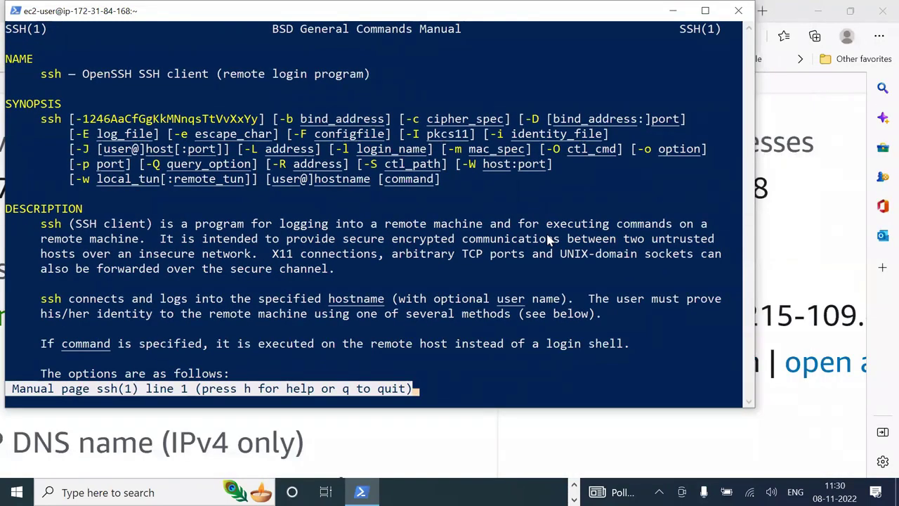
key("q")
key("Return")
Begin typing the next man command at the ec2-user prompt
type("m")
key("BackSpace")
type("man ")
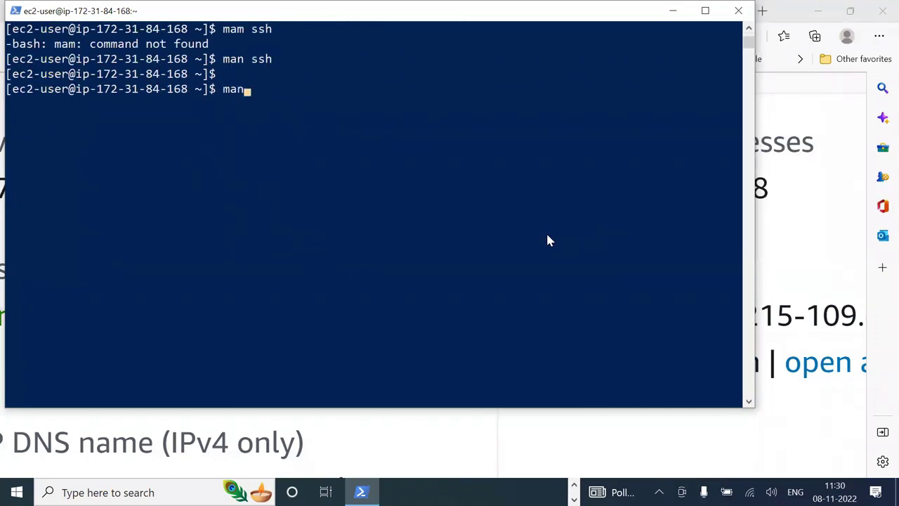
type("co")
Open the cp manual page with 'man cp' and read through it
key("BackSpace")
type("p")
key("Return")
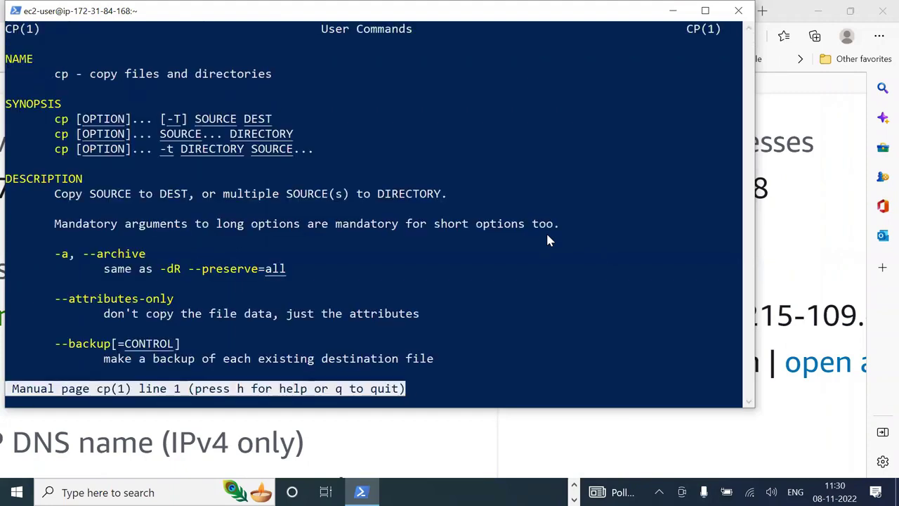
scroll(98, 174, "up", 2, "ctrl")
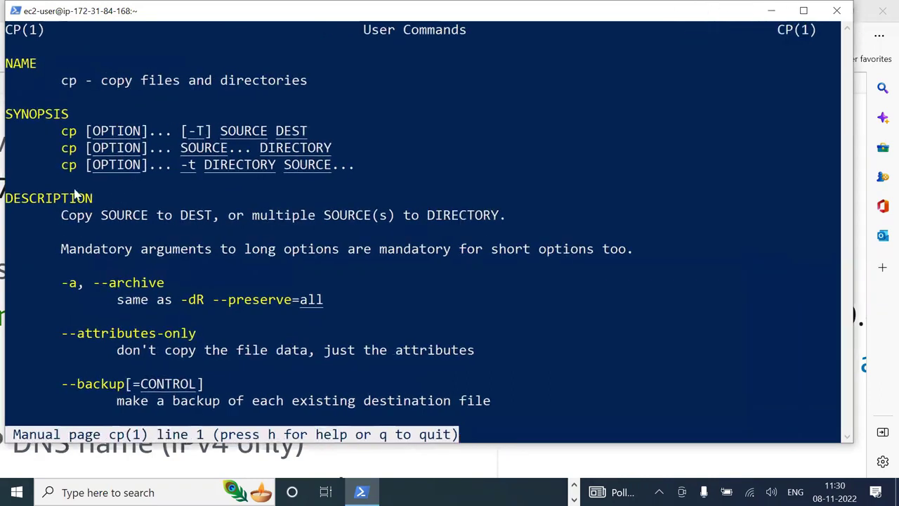
scroll(89, 187, "up", 2, "ctrl")
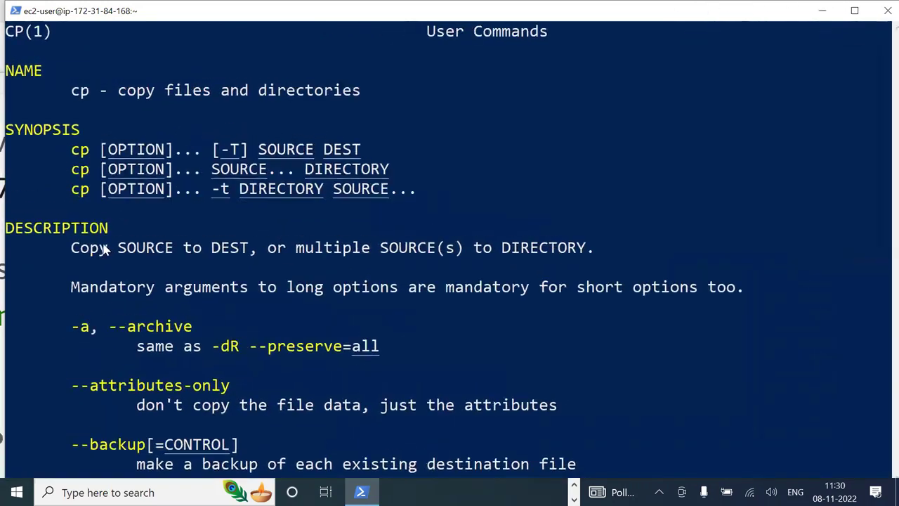
scroll(104, 249, "up", 1, "ctrl")
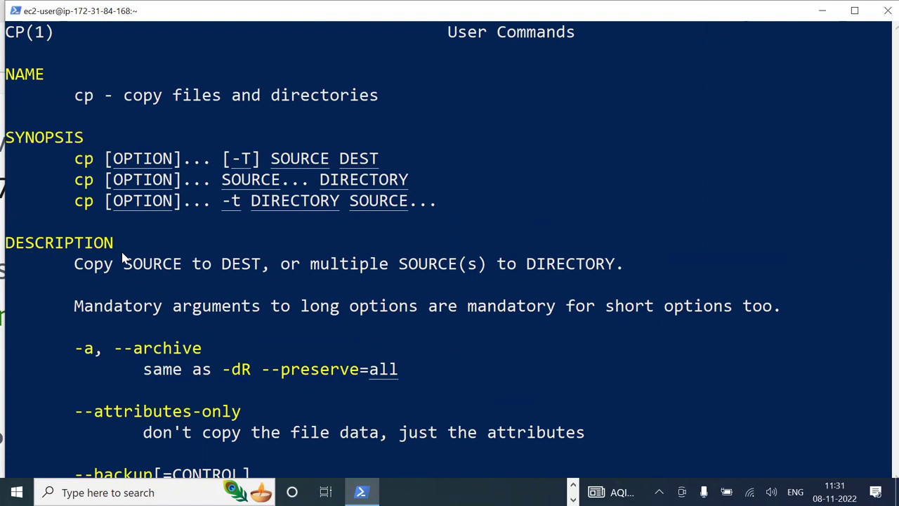
scroll(192, 253, "up", 3, "ctrl")
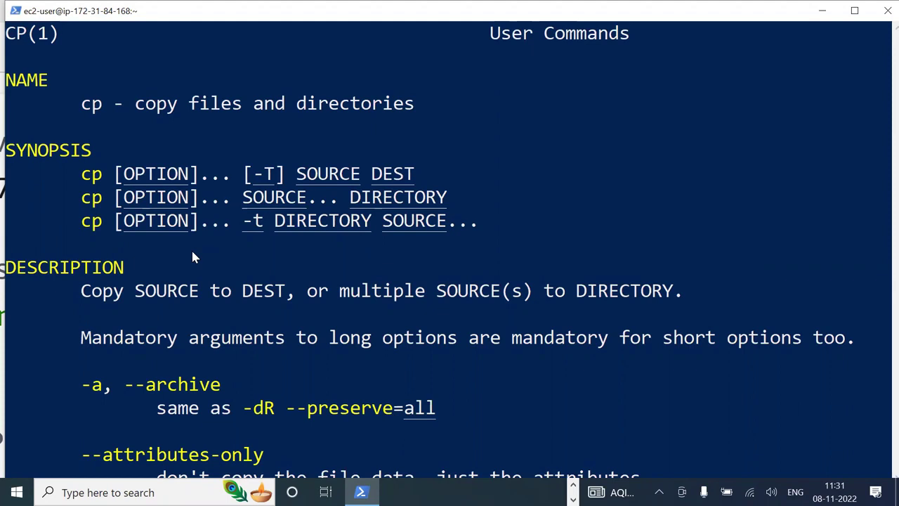
scroll(194, 257, "down", 3, "ctrl")
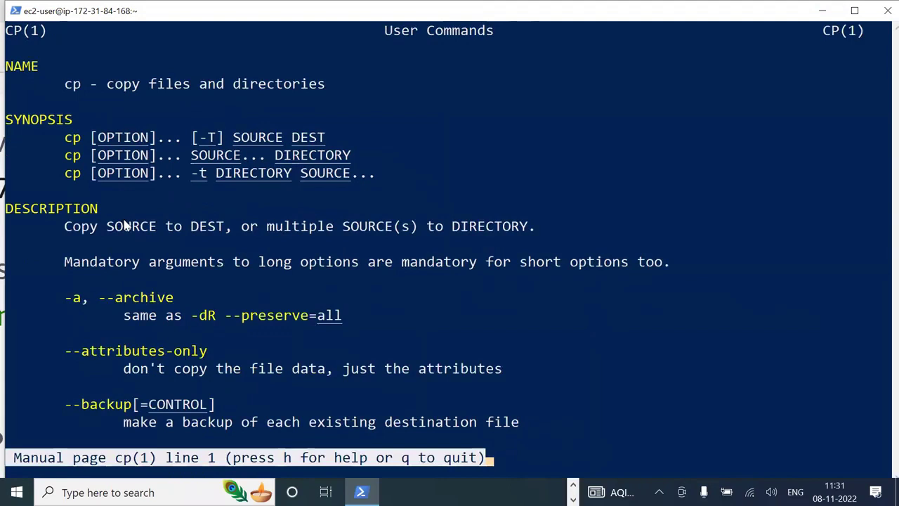
scroll(124, 225, "down", 2, "ctrl")
Quit the cp manual and edit the recalled command into 'man pwd' to open it
key("q")
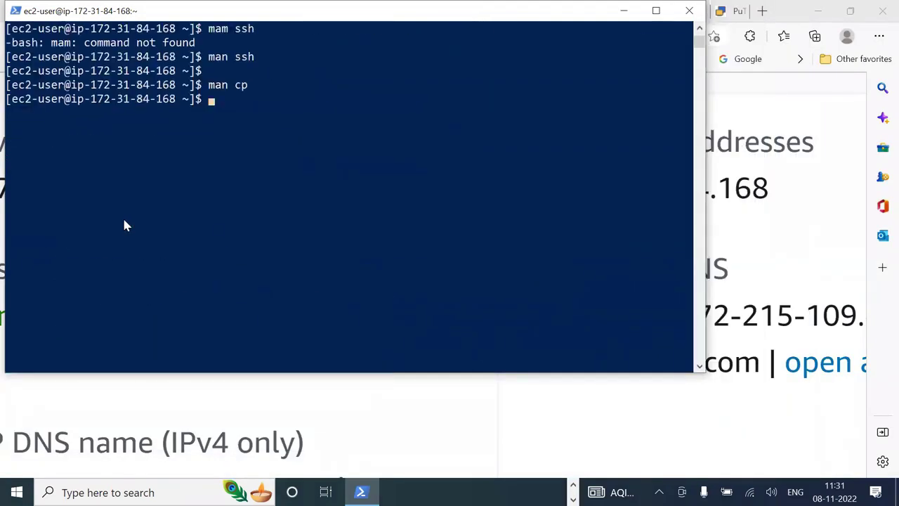
key("Up")
key("BackSpace")
key("BackSpace")
type("pwd")
key("Return")
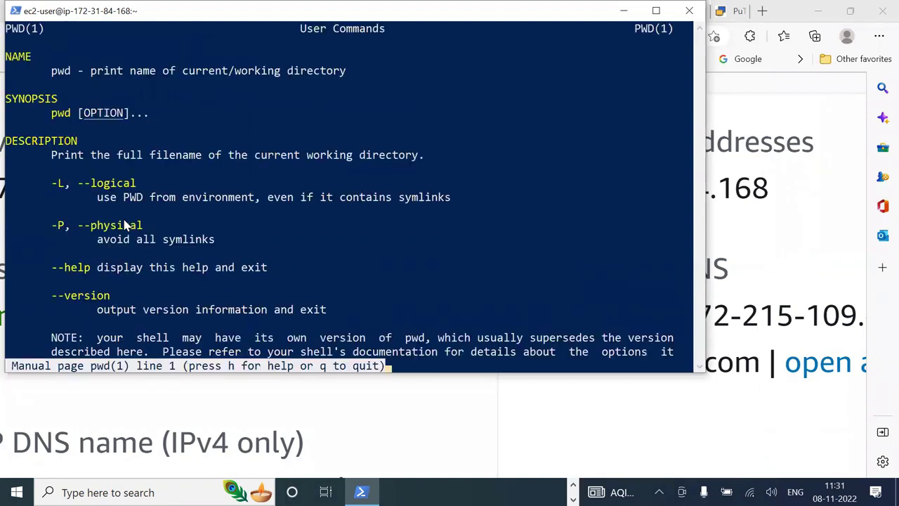
scroll(198, 220, "up", 2, "ctrl")
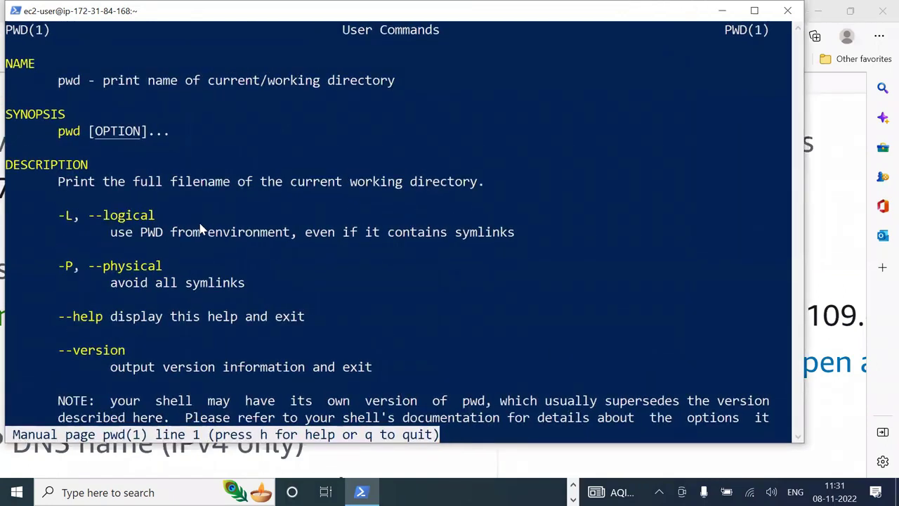
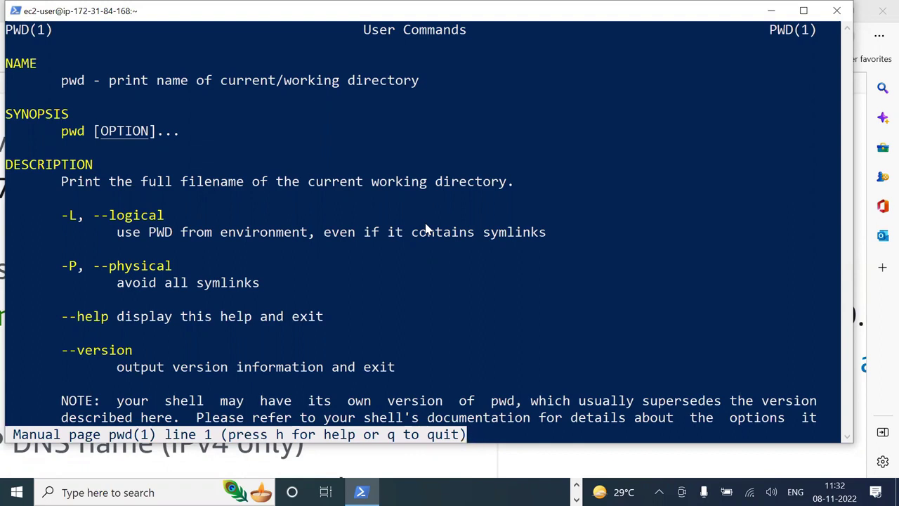
Quit the pwd manual page and minimize PowerShell to reveal the My Web Server summary
scroll(124, 209, "down", 1, "ctrl")
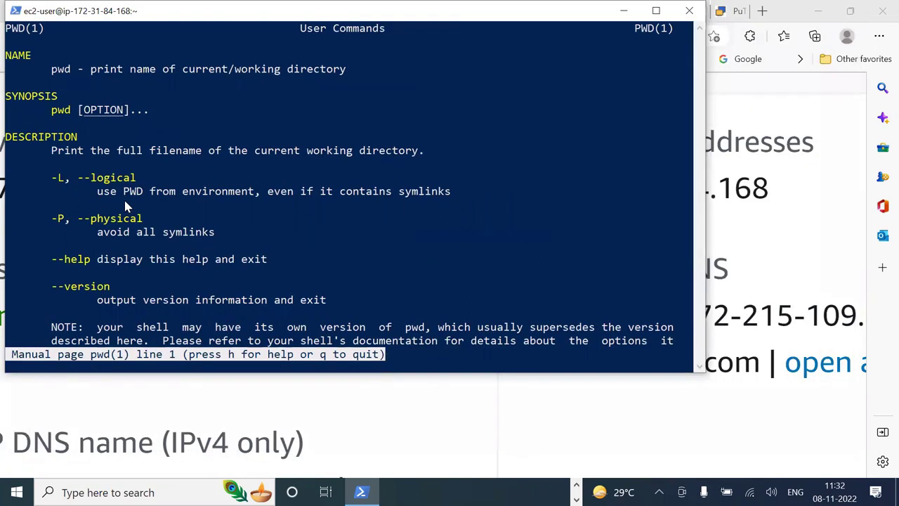
key("q")
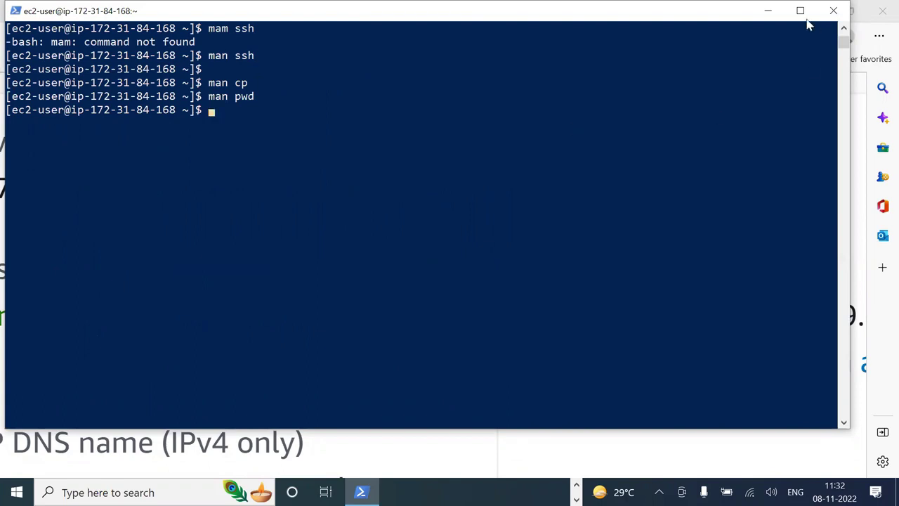
left_click(769, 11)
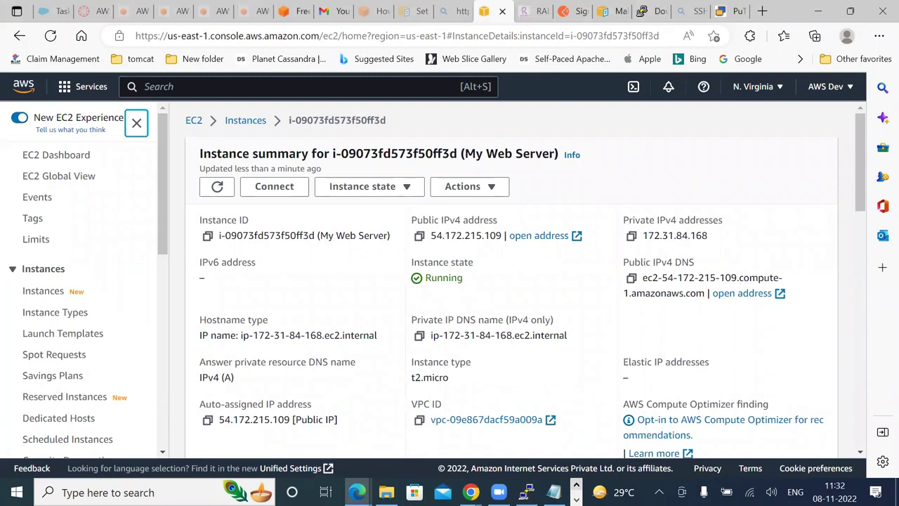
Check the key file name myKey-restart-11-22.pem against the Downloads folder
key("alt+Tab")
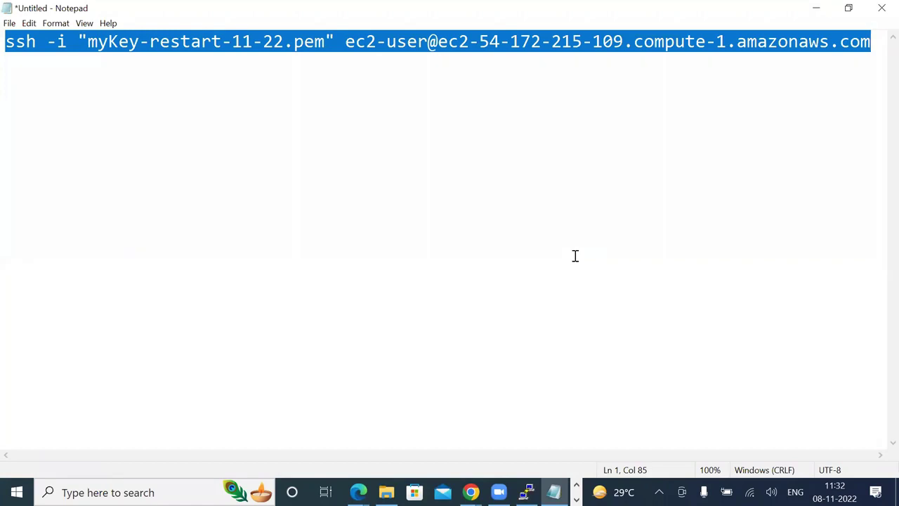
left_click(574, 255)
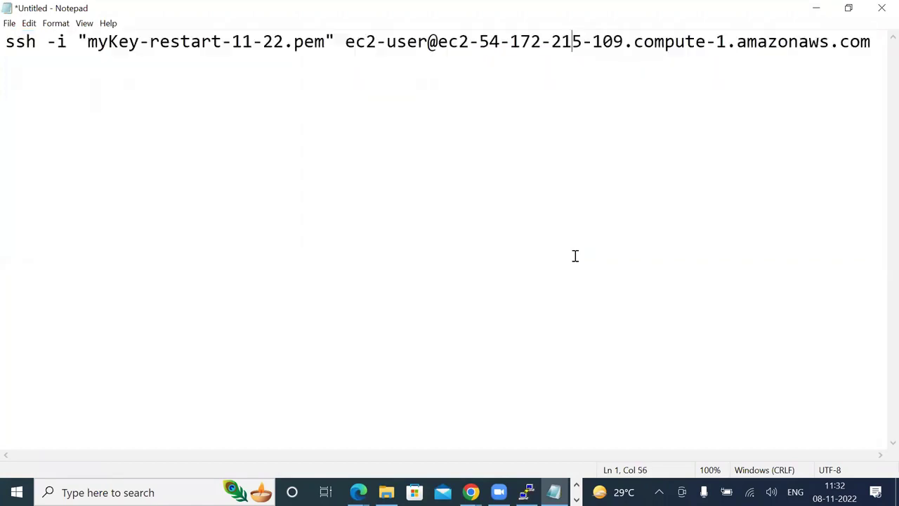
left_click(325, 41)
left_click_drag(325, 41, 92, 44)
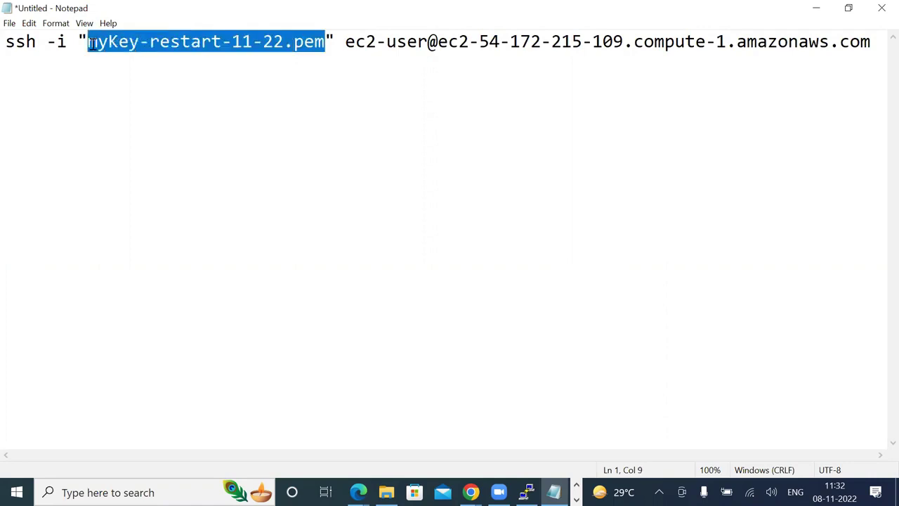
key("Right")
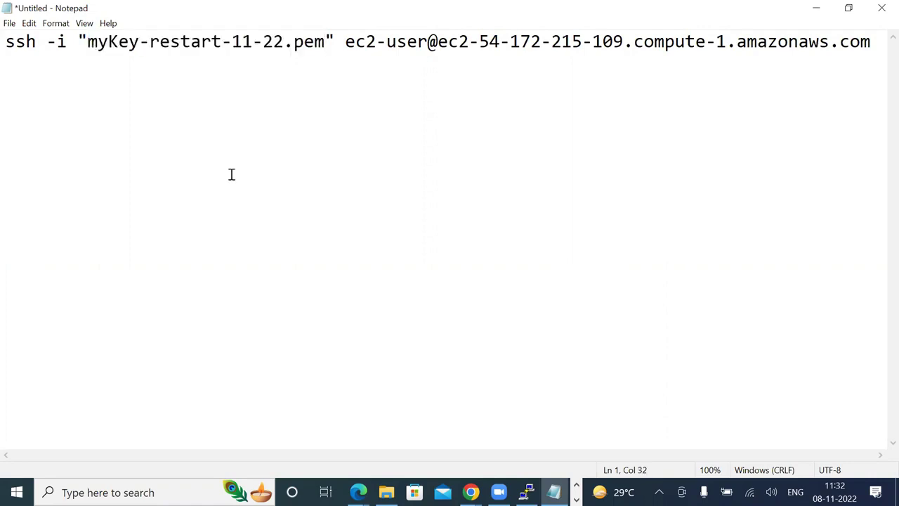
left_click(386, 492)
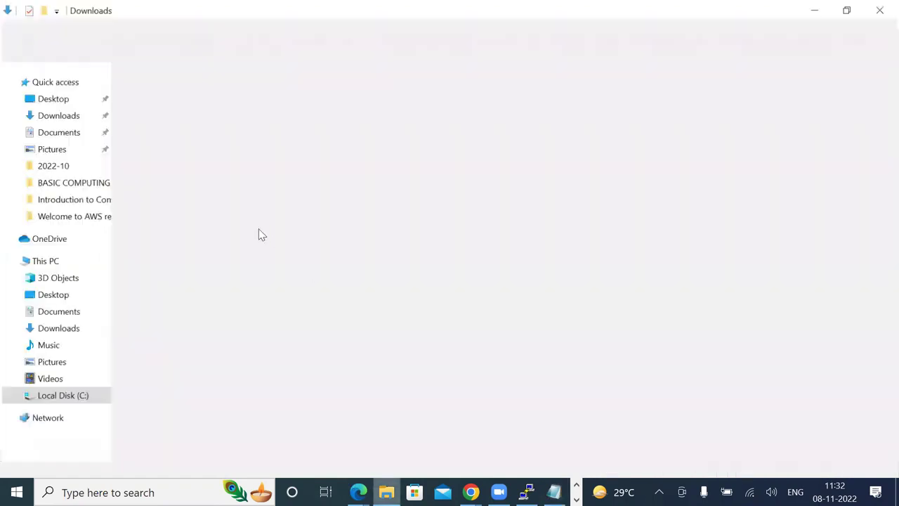
left_click(215, 228)
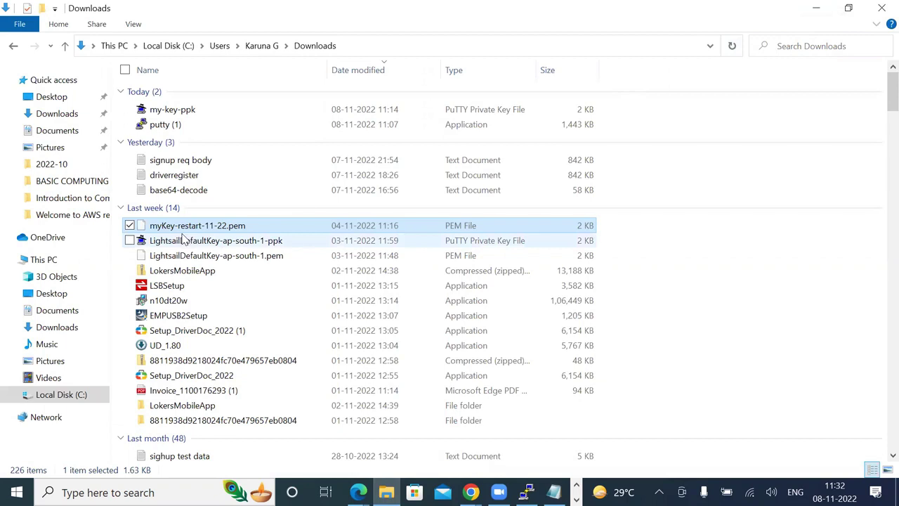
left_click(816, 7)
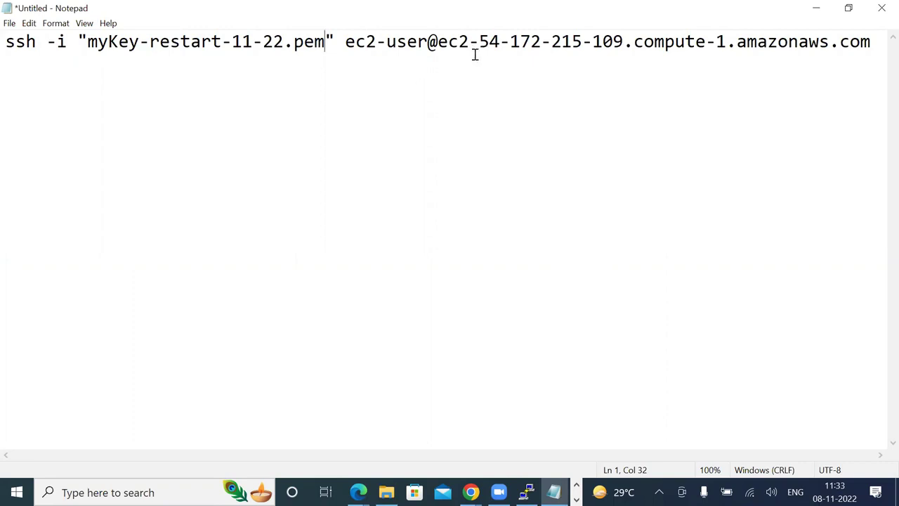
Copy the command through ec2-user@ onto a new line 4, removing the stray 'e'
left_click_drag(444, 41, 8, 73)
key("ctrl+c")
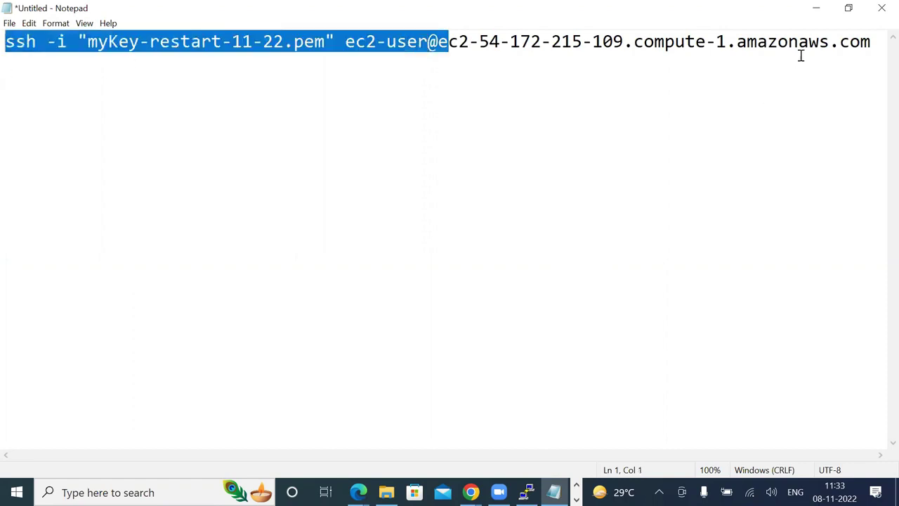
left_click(877, 43)
key("Return")
key("Return")
key("Return")
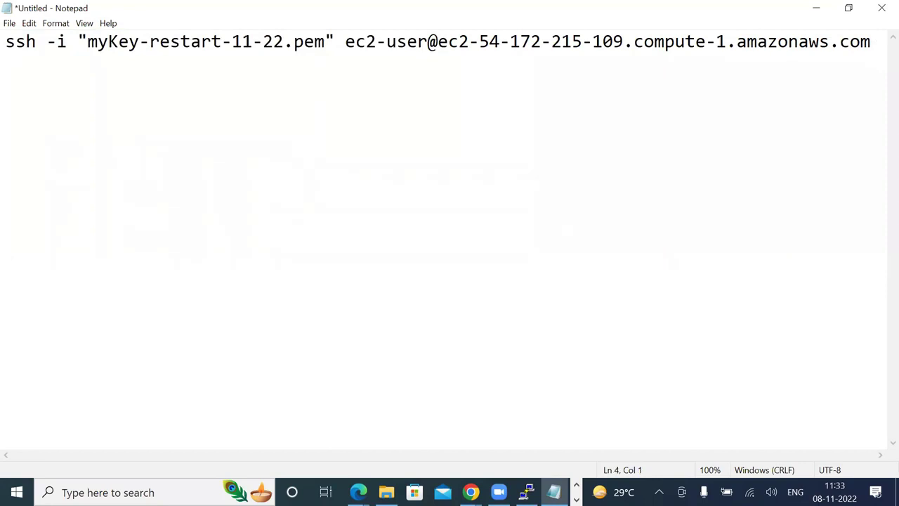
key("ctrl+v")
key("BackSpace")
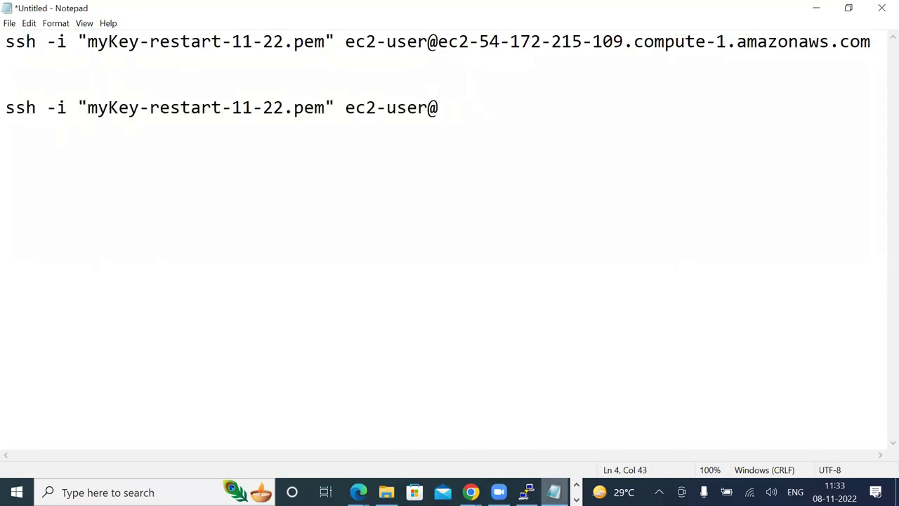
left_click(471, 492)
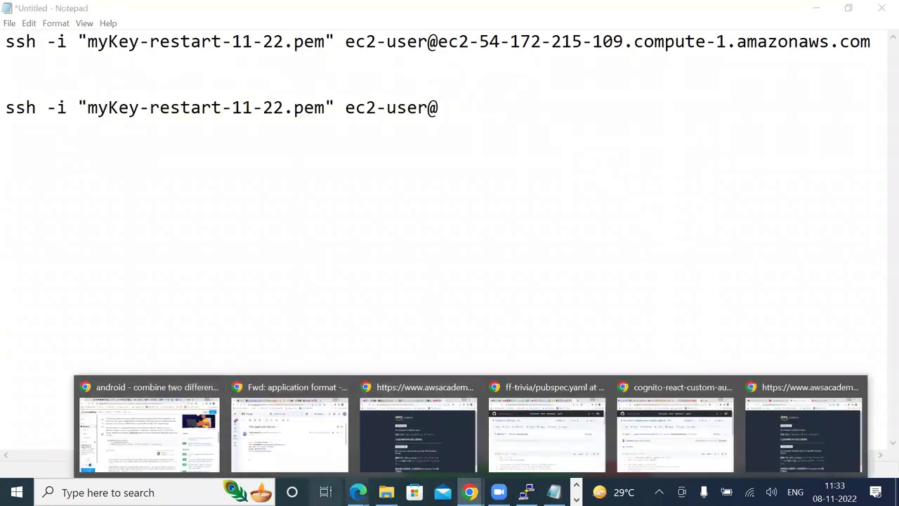
mouse_move(357, 491)
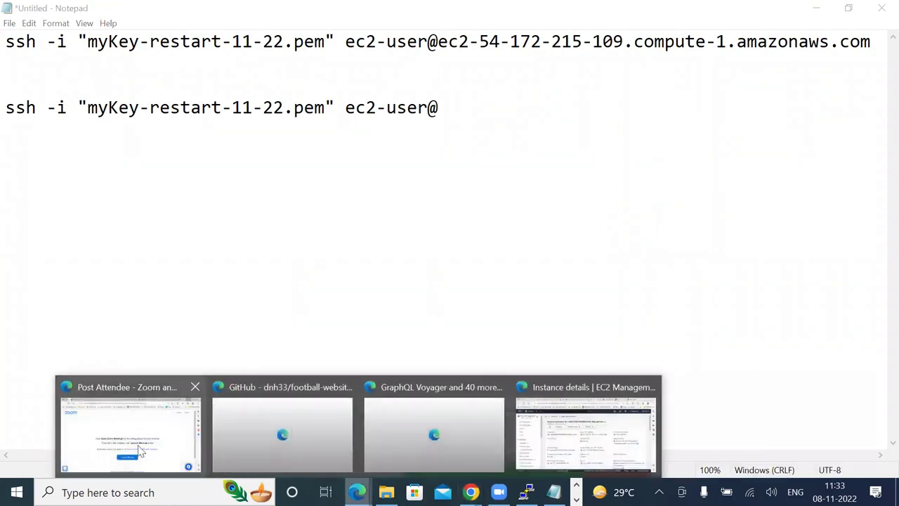
Paste the public IPv4 address 54.172.215.109 after ec2-user@ on line 4
left_click(586, 432)
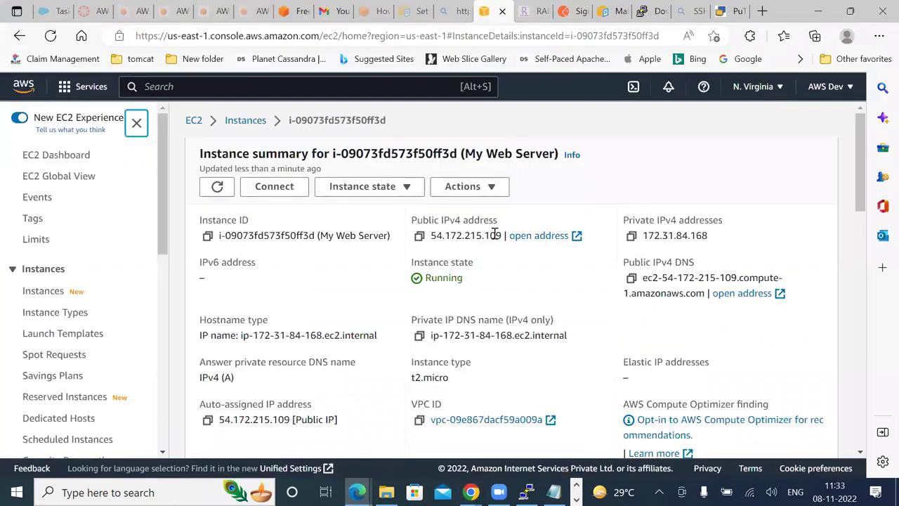
left_click(420, 237)
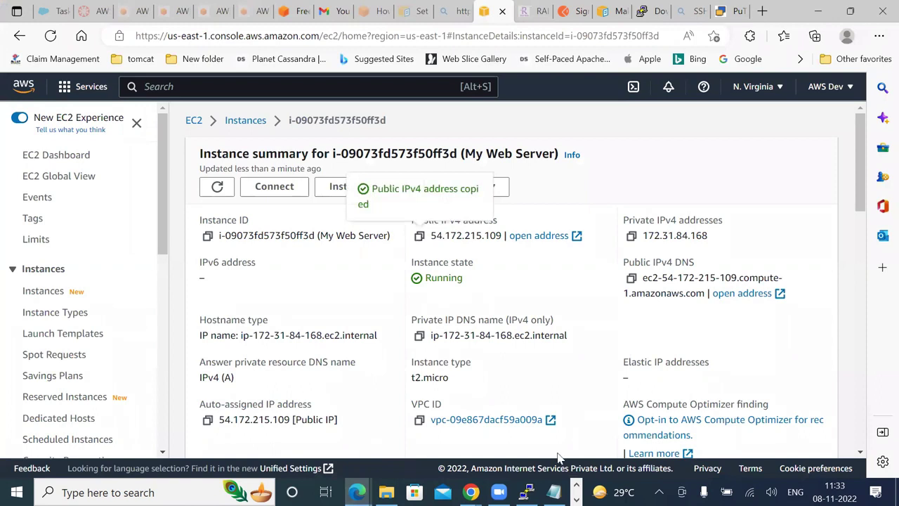
left_click(554, 492)
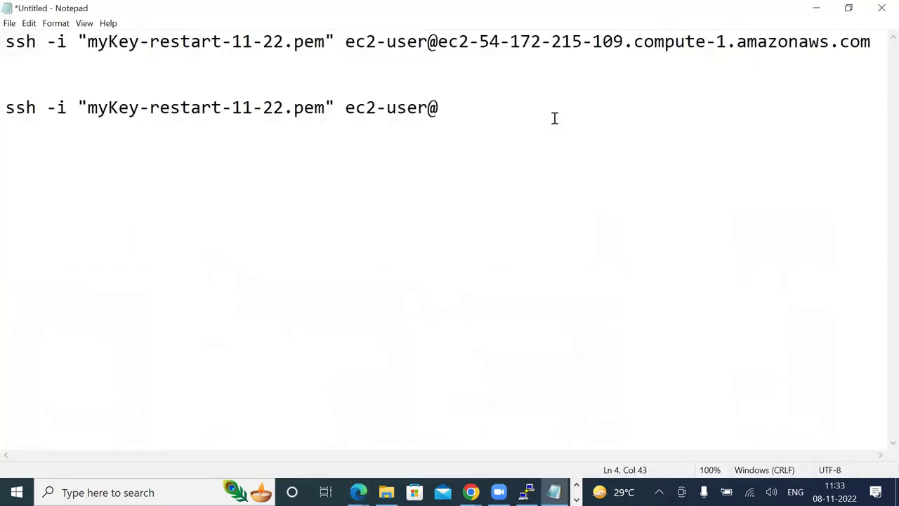
key("ctrl+v")
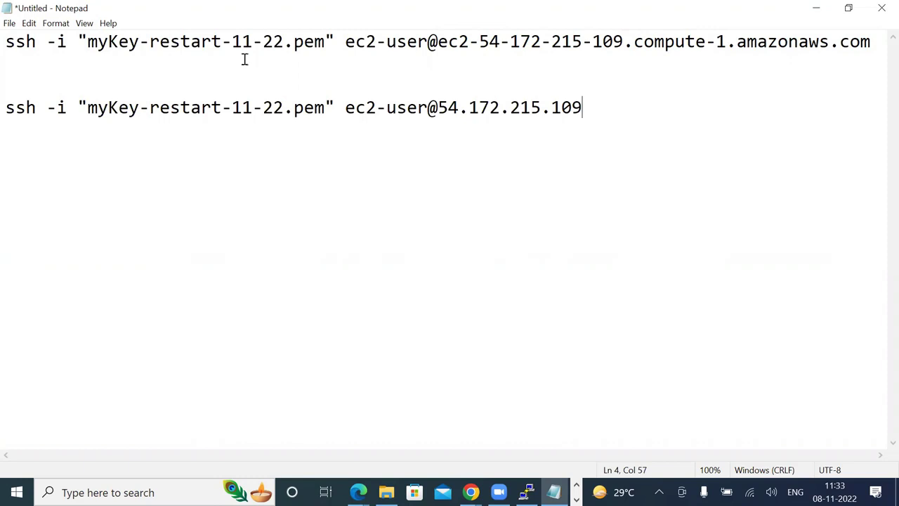
Review the parts of the second ssh command and select the whole line
left_click_drag(67, 107, 45, 107)
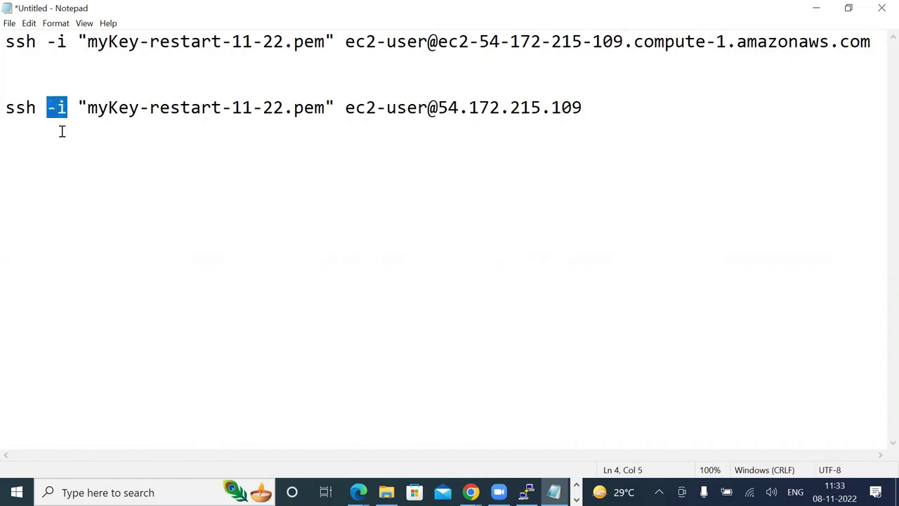
left_click(90, 174)
left_click_drag(326, 107, 89, 103)
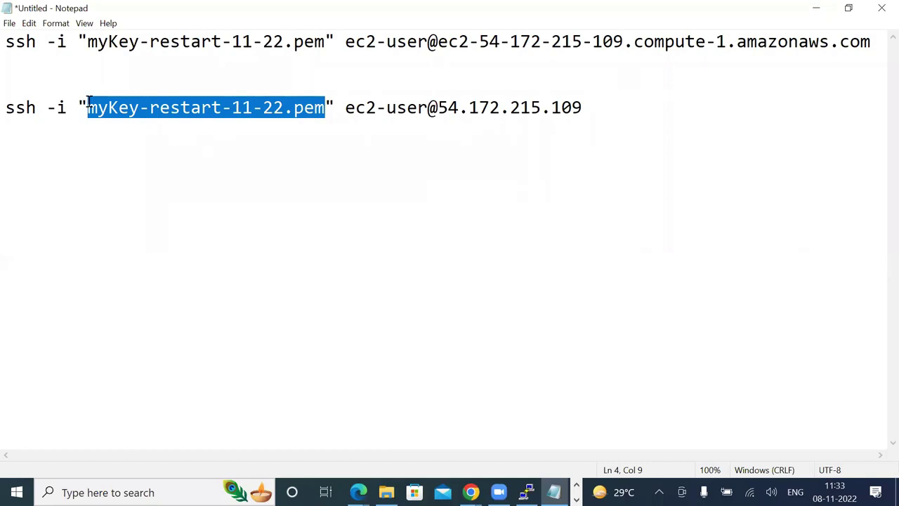
left_click_drag(427, 106, 346, 106)
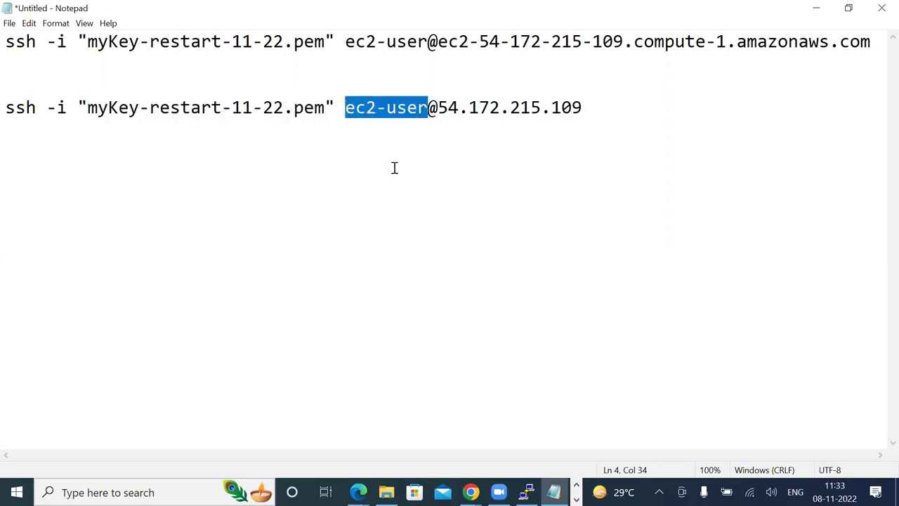
left_click_drag(437, 107, 646, 106)
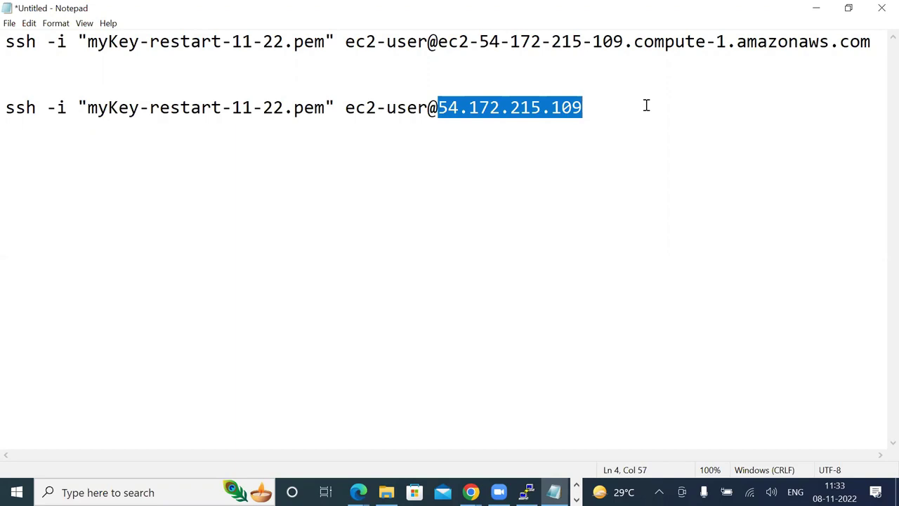
left_click_drag(594, 100, 8, 121)
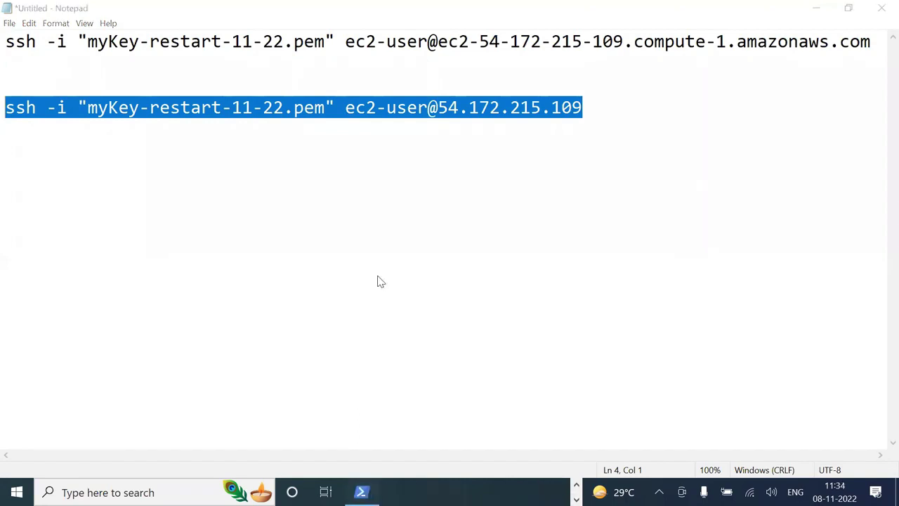
Exit the current SSH session on the instance
type("exit")
key("BackSpace")
type("t")
key("Return")
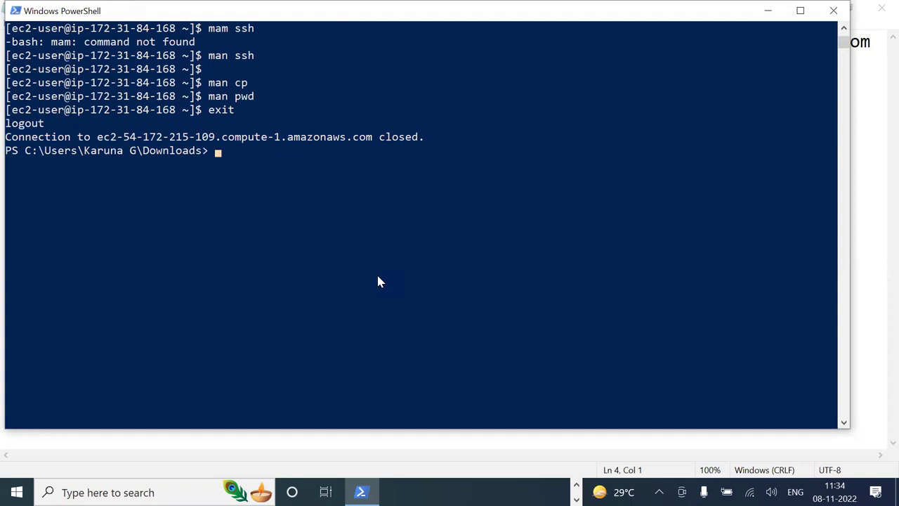
scroll(186, 176, "up", 1, "ctrl")
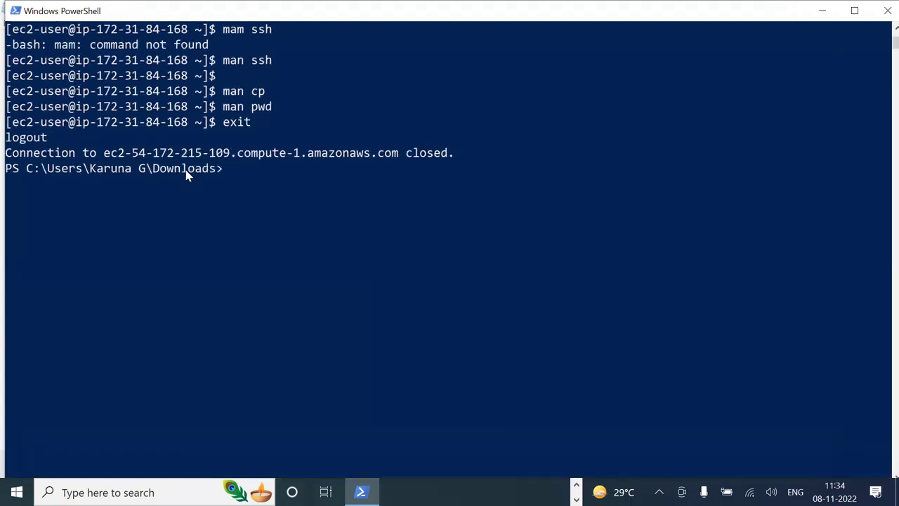
scroll(185, 175, "up", 1, "ctrl")
scroll(145, 170, "up", 2, "ctrl")
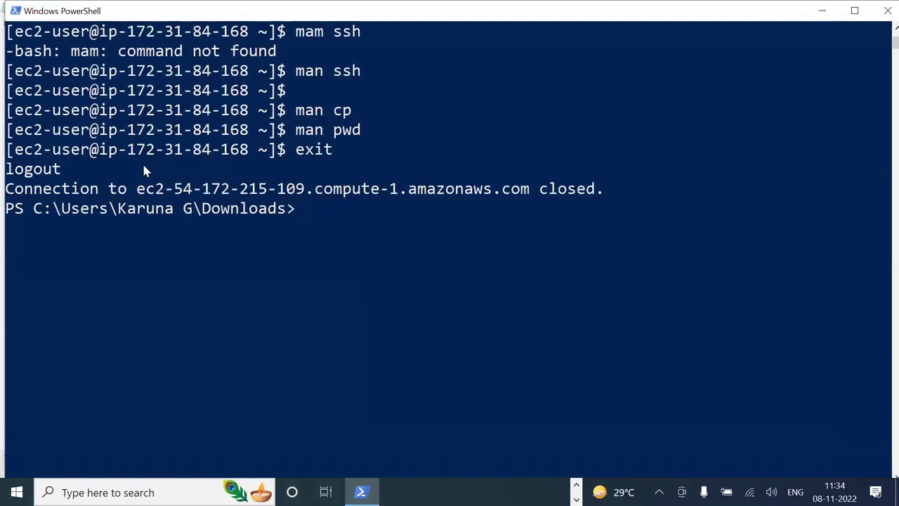
scroll(145, 170, "up", 1, "ctrl")
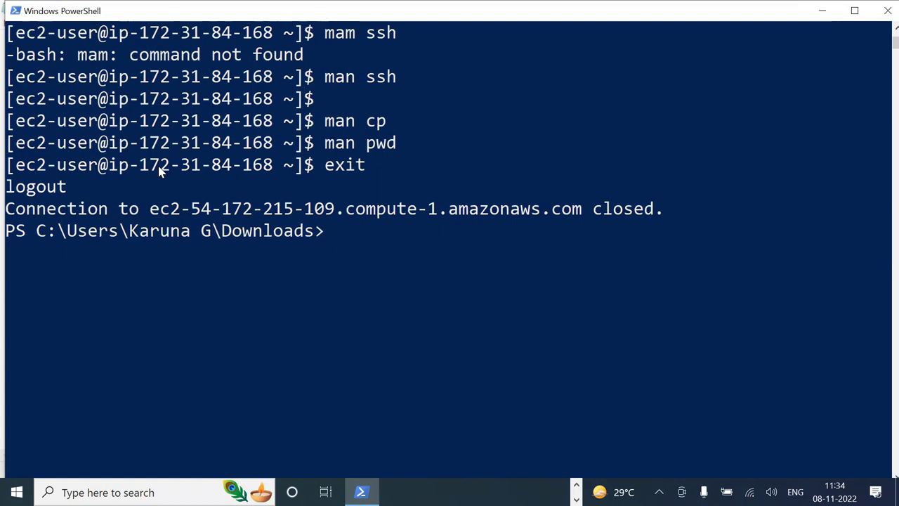
Run pwd to show the current folder, then clear the console
type("ped")
key("BackSpace")
key("BackSpace")
key("BackSpace")
type("pwd")
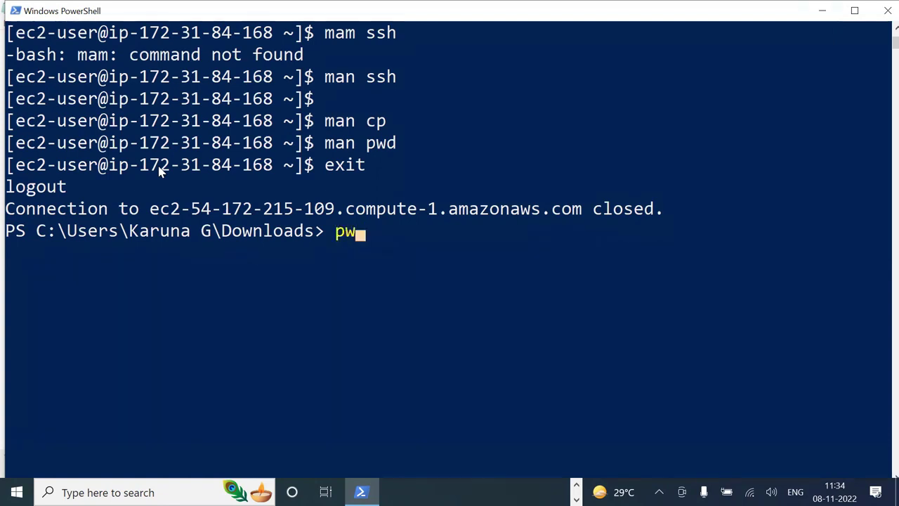
key("Return")
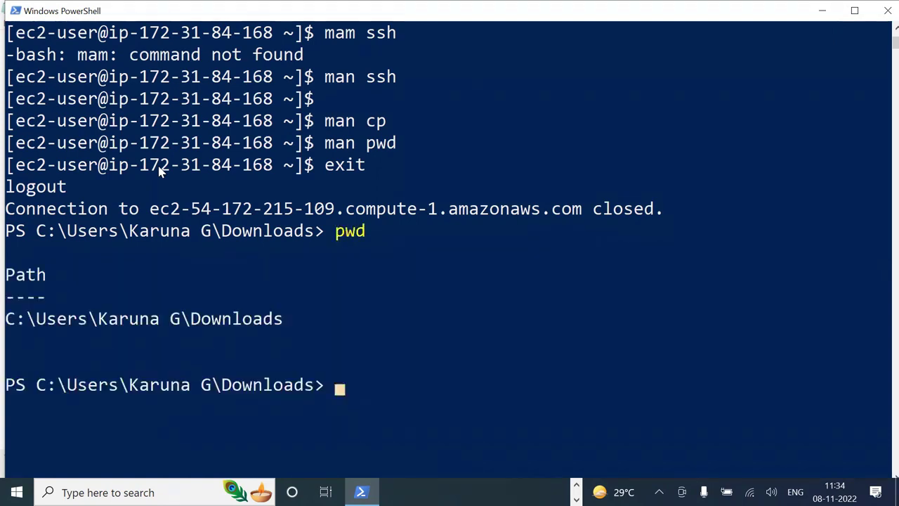
left_click(81, 253)
type("clear")
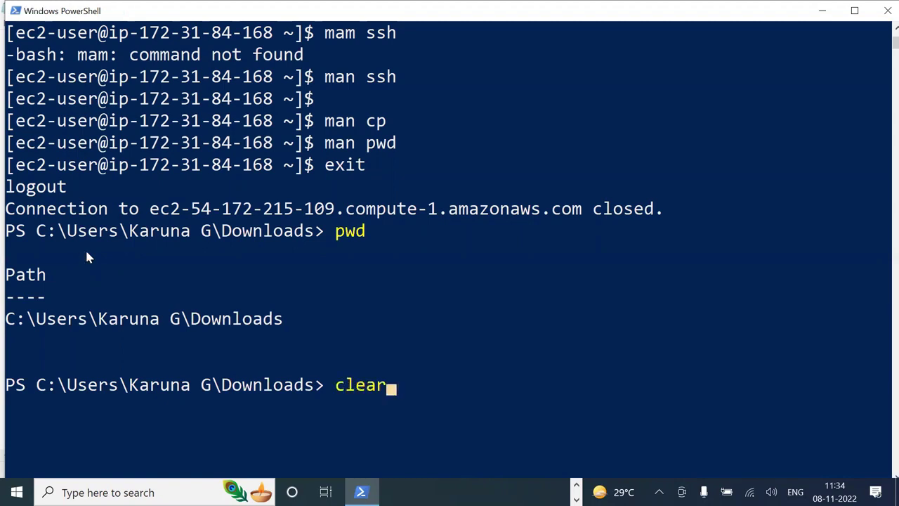
key("Return")
right_click(439, 178)
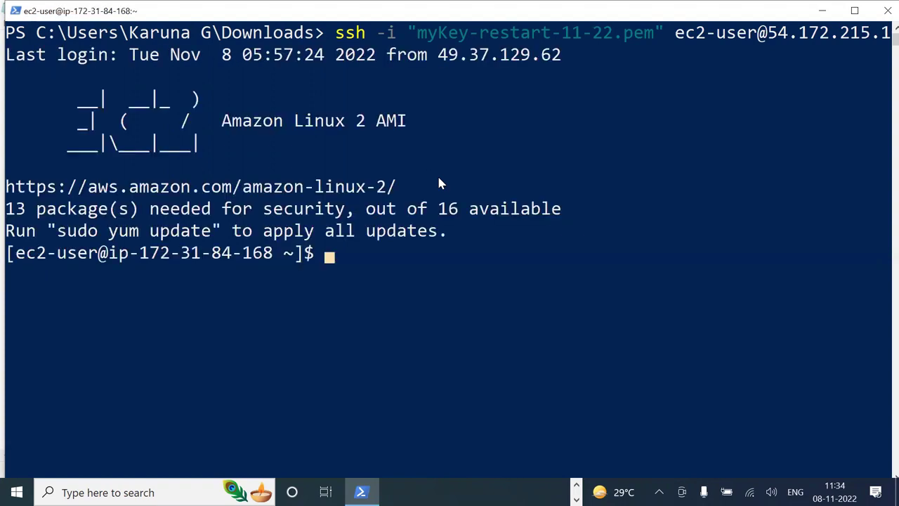
scroll(186, 214, "up", 3)
scroll(218, 238, "up", 2)
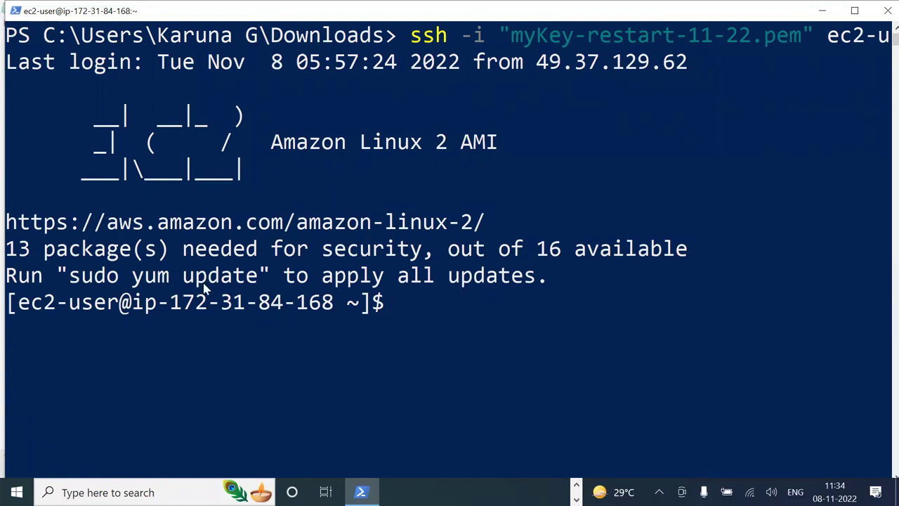
left_click(822, 11)
double_click(578, 111)
left_click(580, 113)
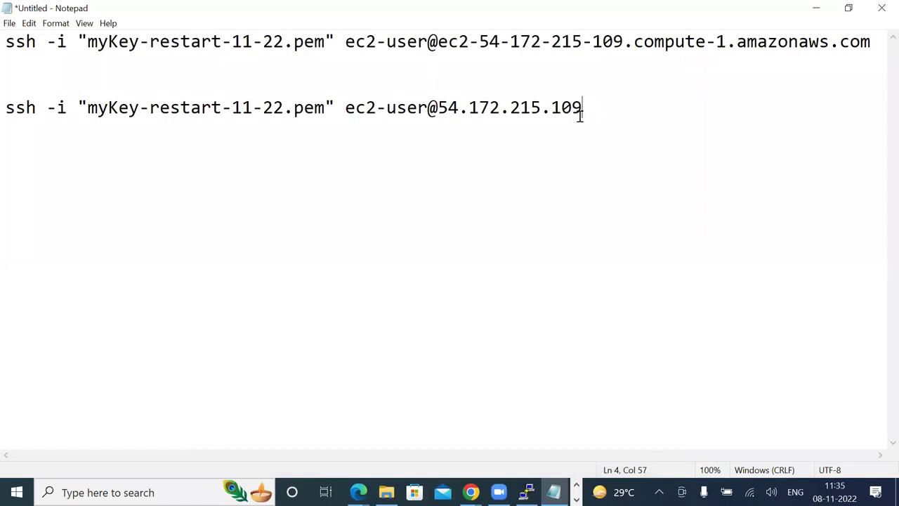
Browse to 54.172.215.109 in a new Edge tab, hit ERR_CONNECTION_TIMED_OUT, then close it
left_click_drag(583, 106, 436, 118)
key("ctrl+c")
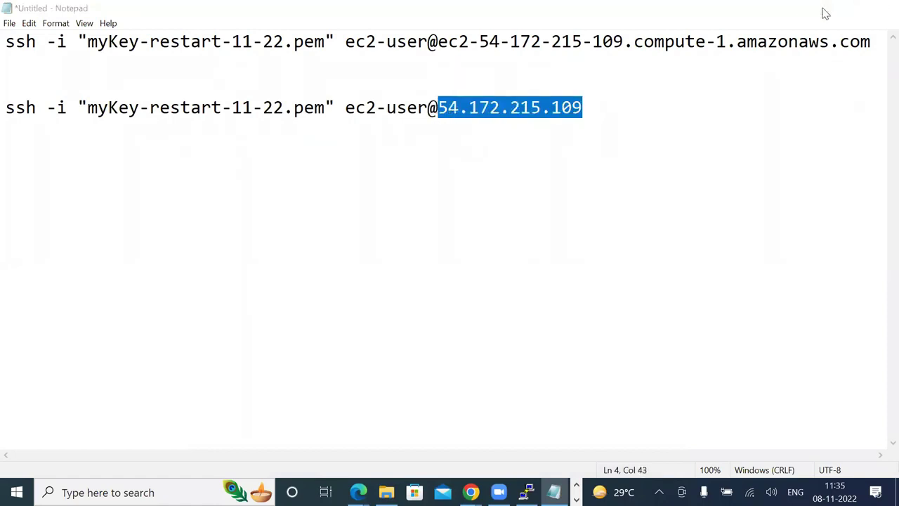
left_click(771, 11)
left_click(762, 12)
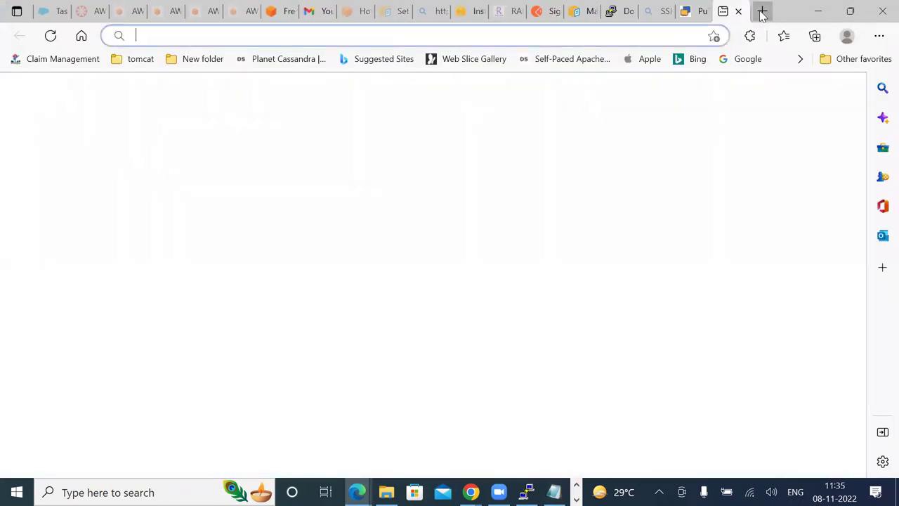
key("ctrl+v")
key("Return")
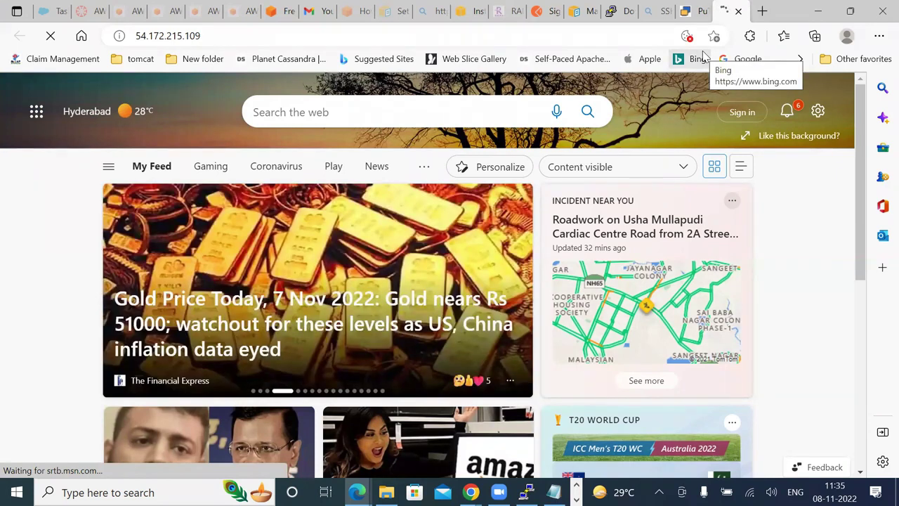
left_click(393, 31)
key("Escape")
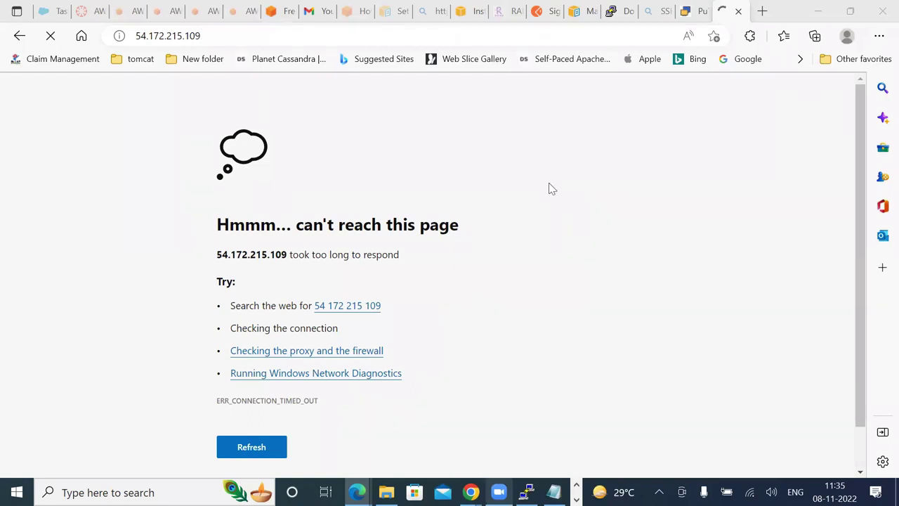
left_click(738, 11)
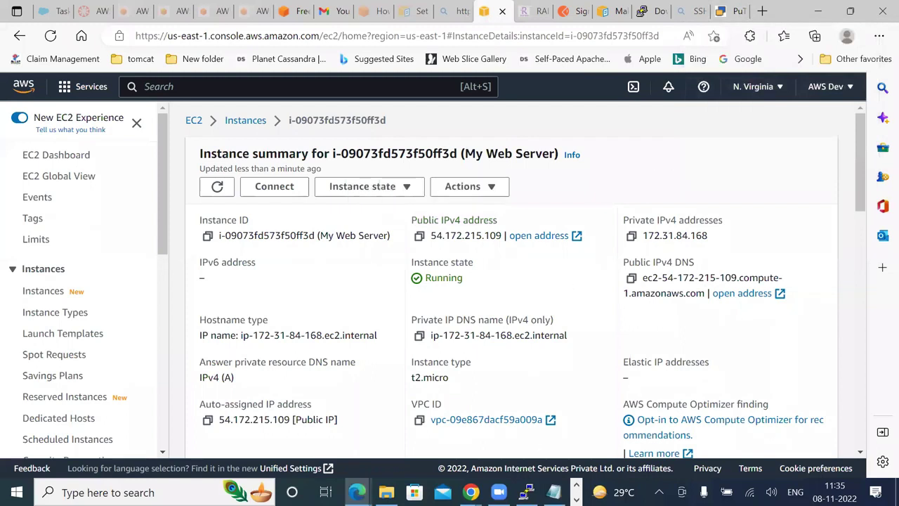
Bring the PuTTY window forward, showing it refused the myKey-restart-11-22.pem key
left_click(526, 492)
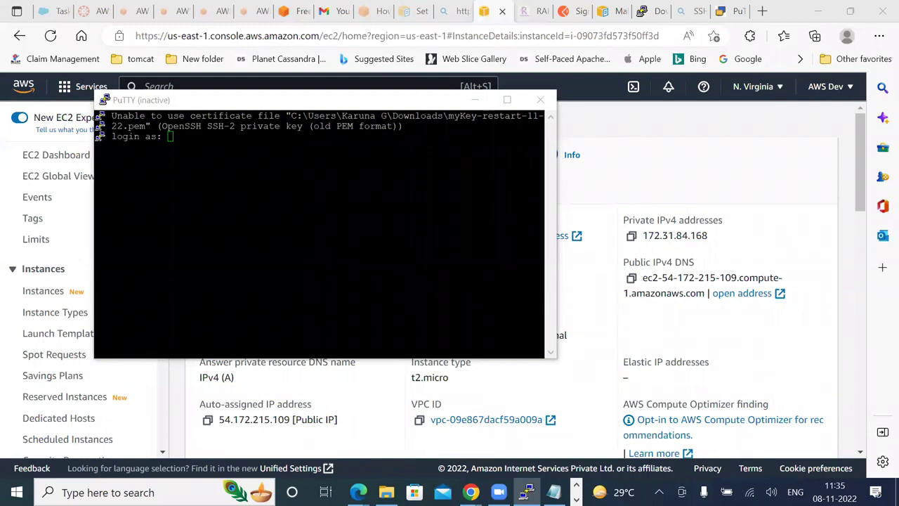
Close the failed PuTTY session window
key("alt+Tab")
key("alt+Tab")
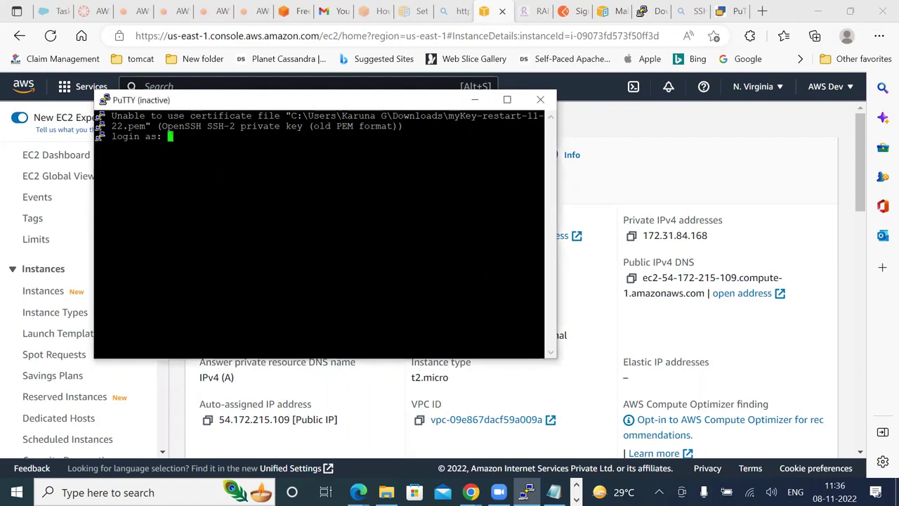
left_click(541, 99)
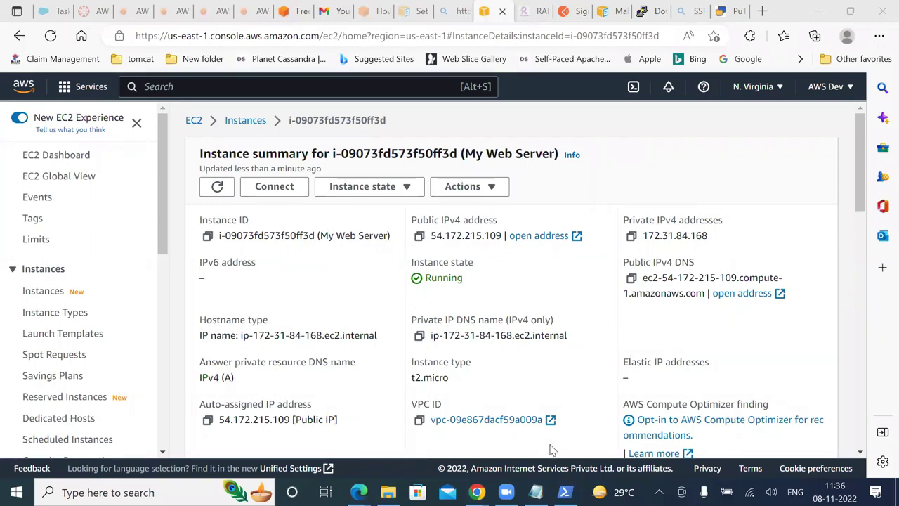
Start a third command on a new line: ssh -i with the new key name in quotes
mouse_move(536, 491)
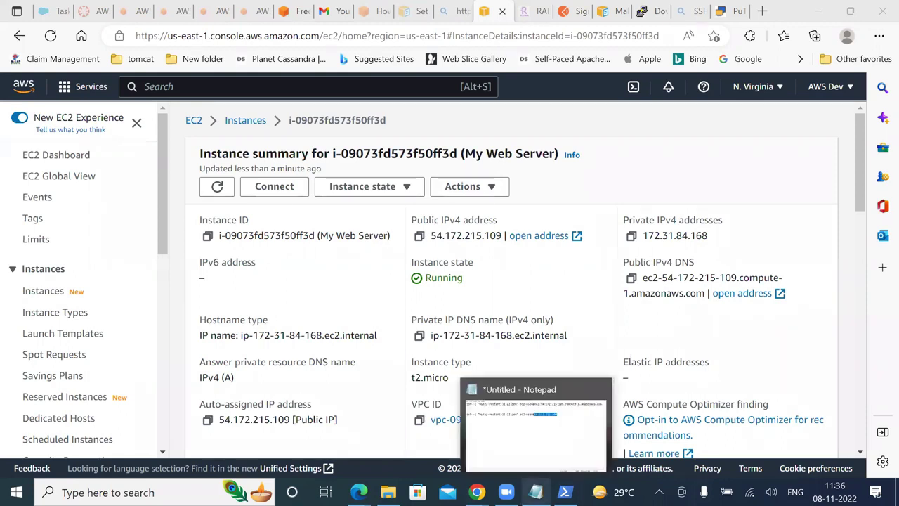
left_click(528, 450)
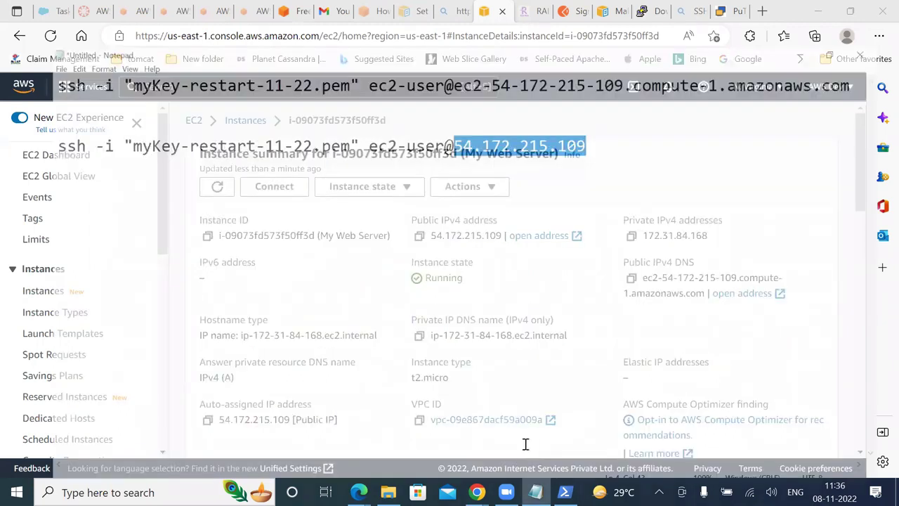
left_click(636, 98)
key("Return")
key("Return")
key("Return")
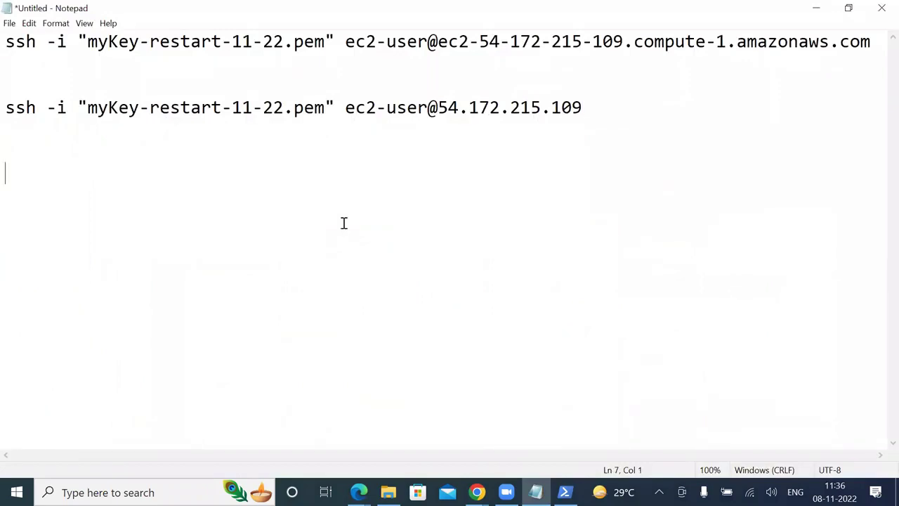
type("ssh -i")
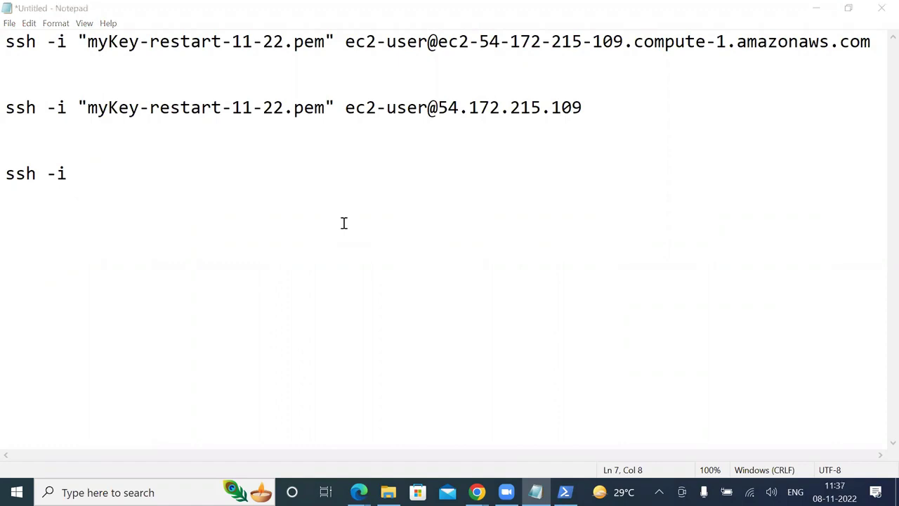
left_click(197, 168)
type("\"\"")
key("Left")
type("balugarikina-aws.pem")
key("BackSpace")
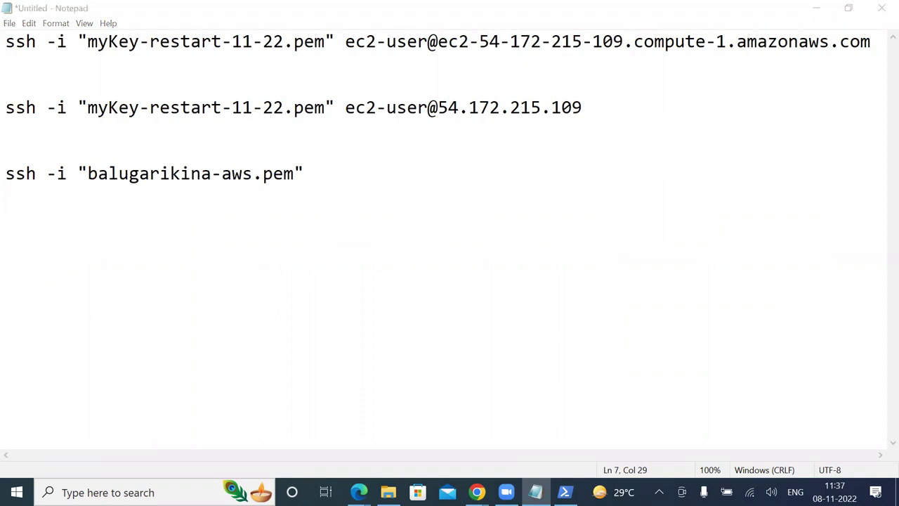
left_click(407, 180)
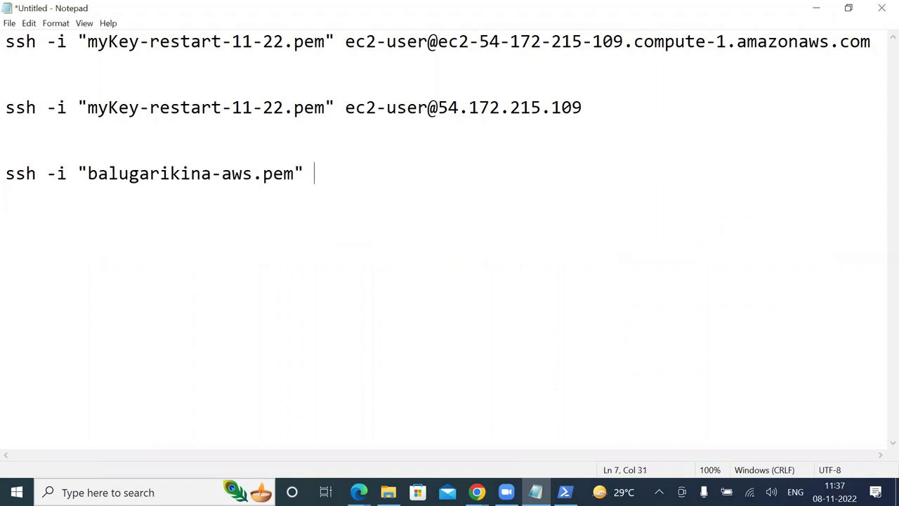
type("ec2-user@")
type("ec2-18-212-14-15.compute-1.amazonaws.com")
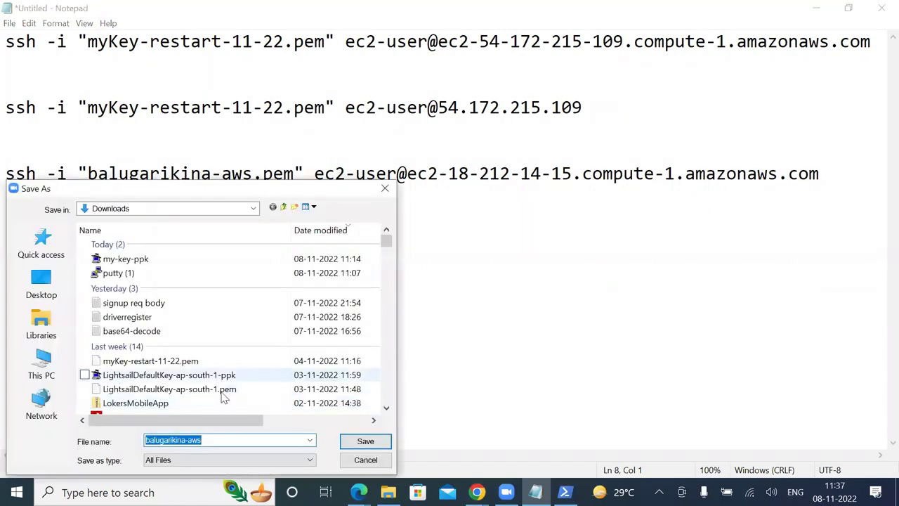
Save the new key file to Downloads and select the full third ssh command
left_click(366, 444)
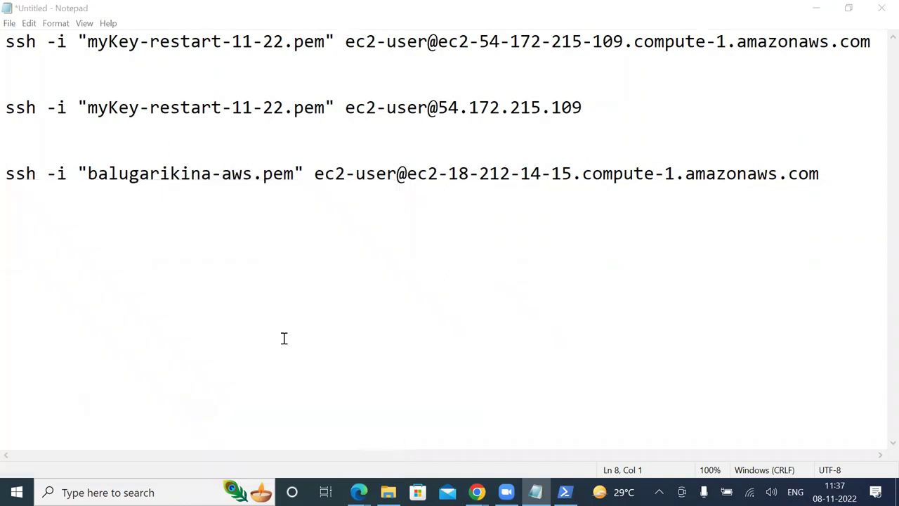
left_click_drag(829, 176, 6, 166)
key("ctrl+c")
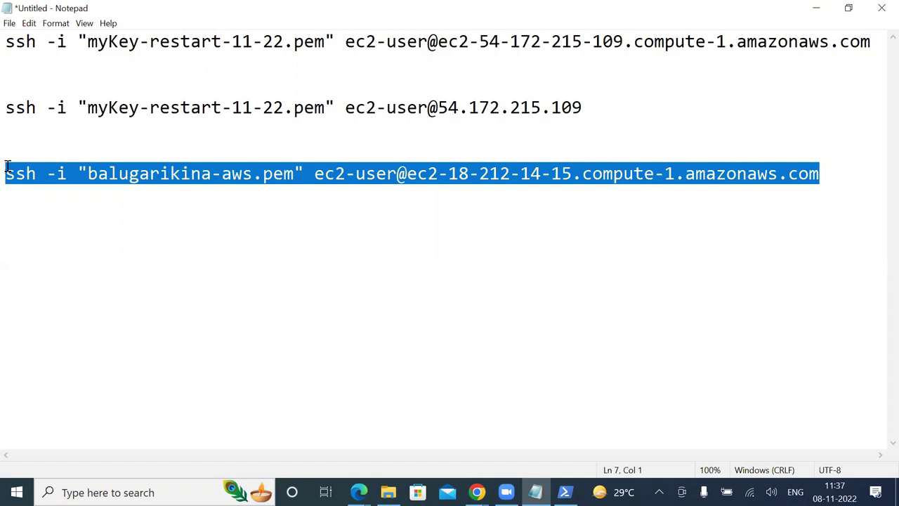
left_click(388, 492)
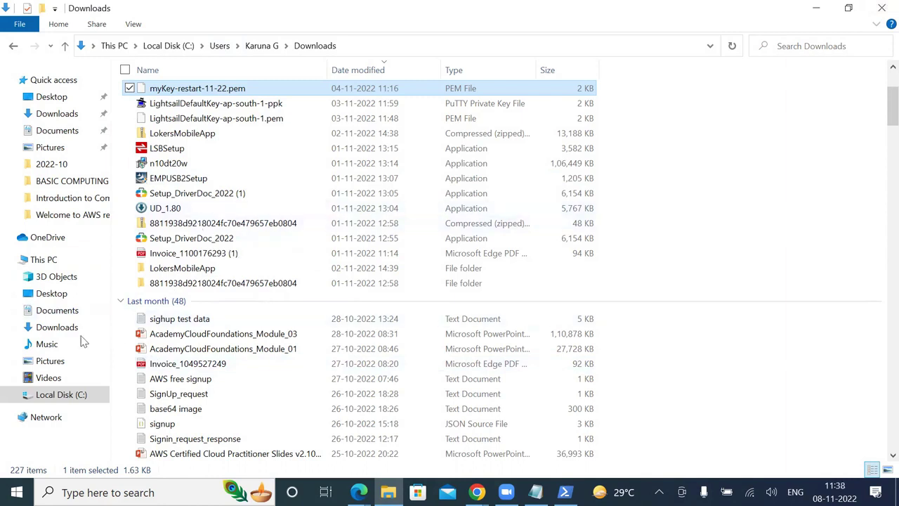
Open Downloads, where the new .pem key appears, and launch putty (1)
left_click(49, 328)
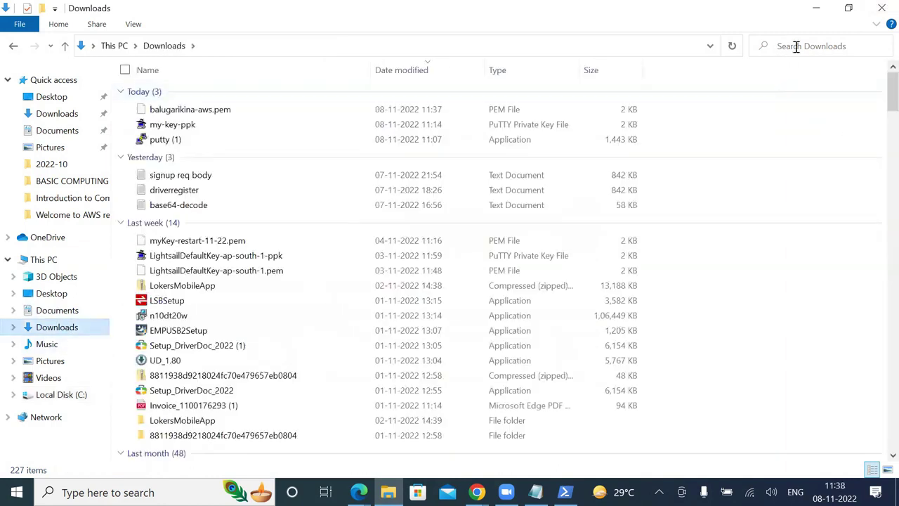
double_click(174, 145)
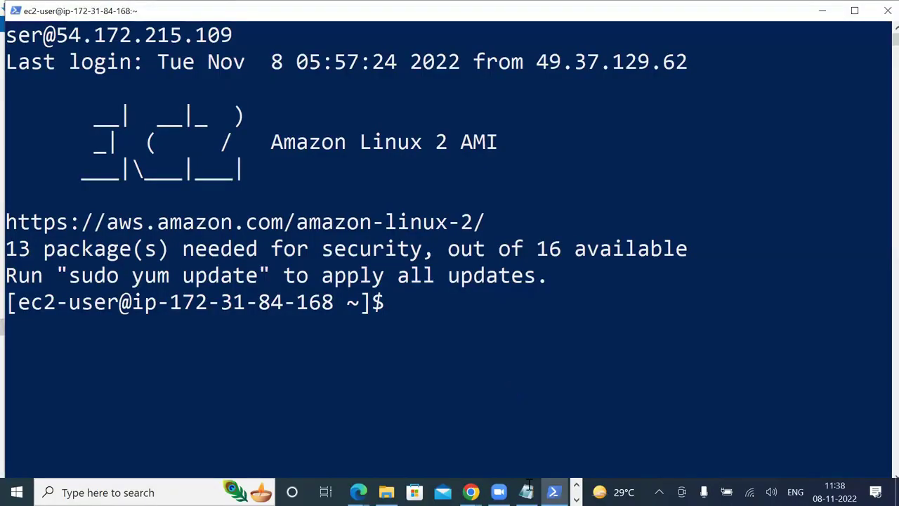
Copy the new ssh command and log out of the first instance
key("alt+Tab")
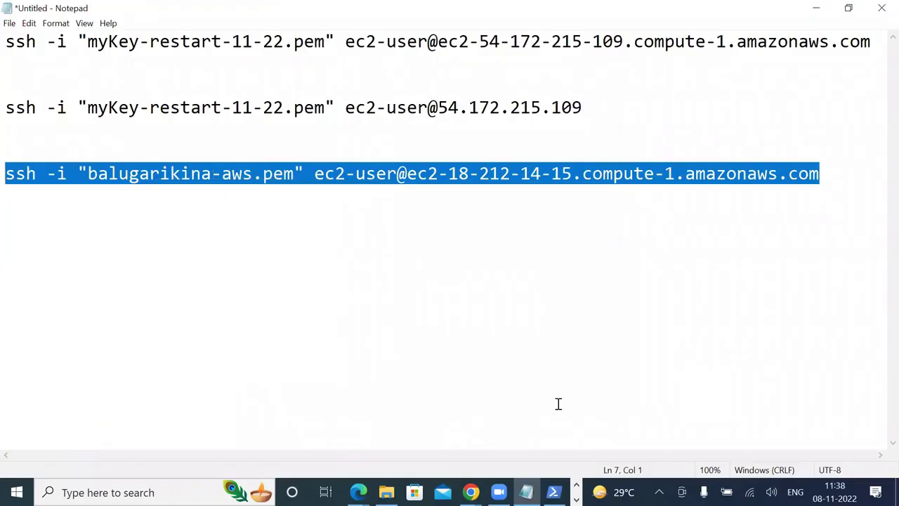
key("alt+Tab")
right_click(472, 428)
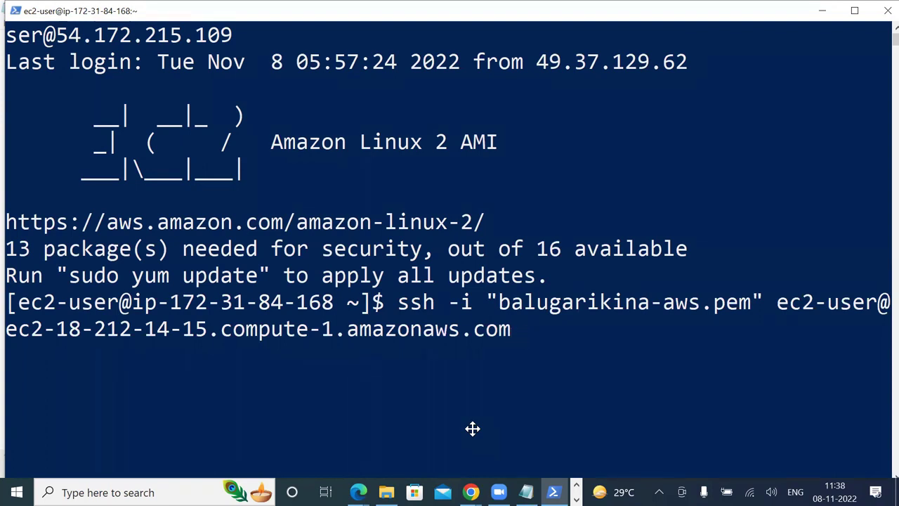
key("Up")
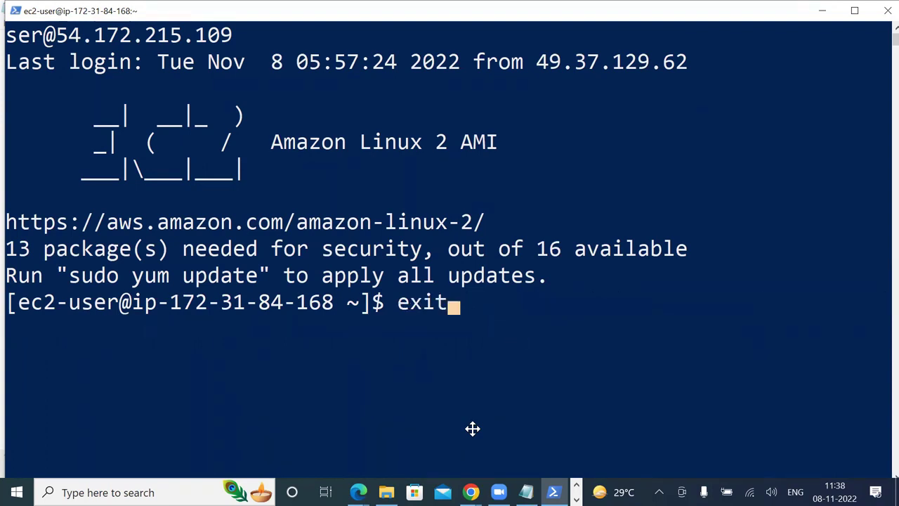
key("Return")
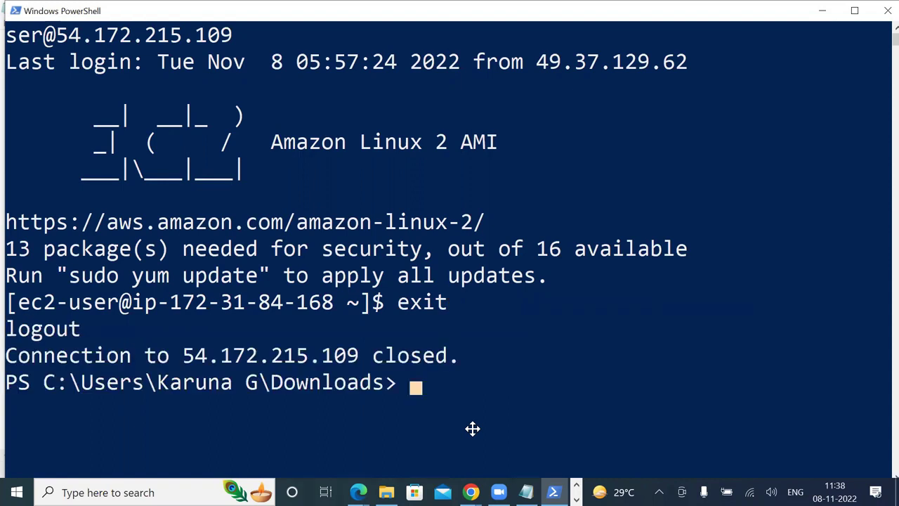
key("Up")
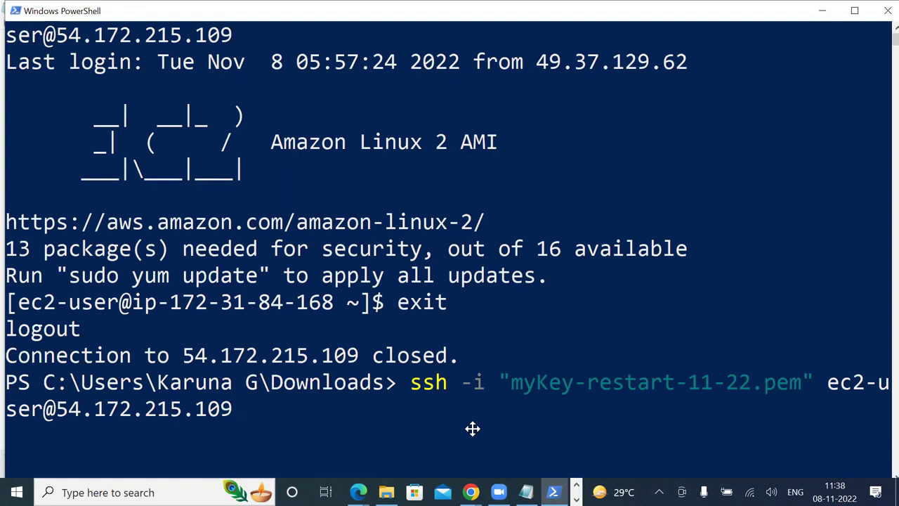
key("BackSpace")
key("BackSpace")
key("BackSpace")
key("BackSpace")
key("BackSpace")
key("BackSpace")
key("BackSpace")
key("BackSpace")
key("BackSpace")
key("BackSpace")
key("BackSpace")
key("BackSpace")
key("BackSpace")
key("BackSpace")
key("BackSpace")
key("BackSpace")
key("BackSpace")
key("BackSpace")
key("BackSpace")
key("BackSpace")
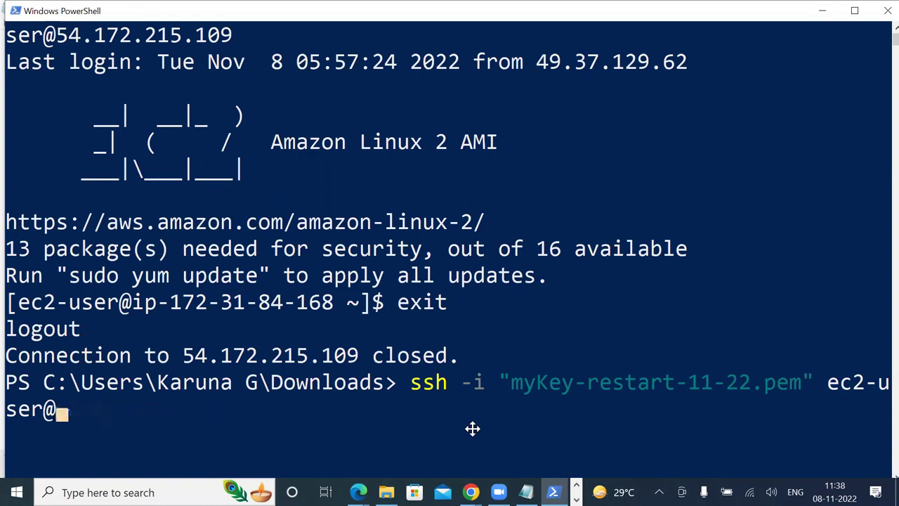
key("BackSpace")
key("BackSpace")
key("BackSpace")
key("BackSpace")
key("BackSpace")
key("BackSpace")
key("BackSpace")
key("BackSpace")
key("BackSpace")
key("BackSpace")
key("BackSpace")
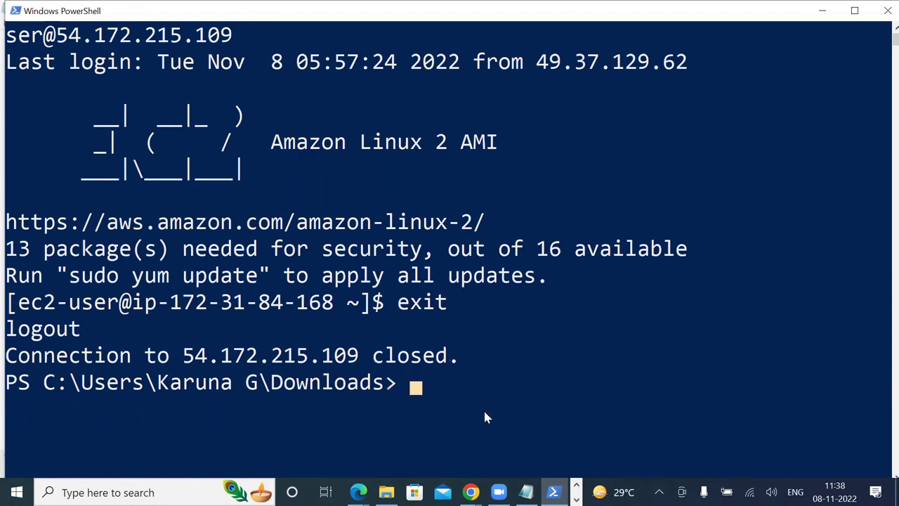
right_click(484, 417)
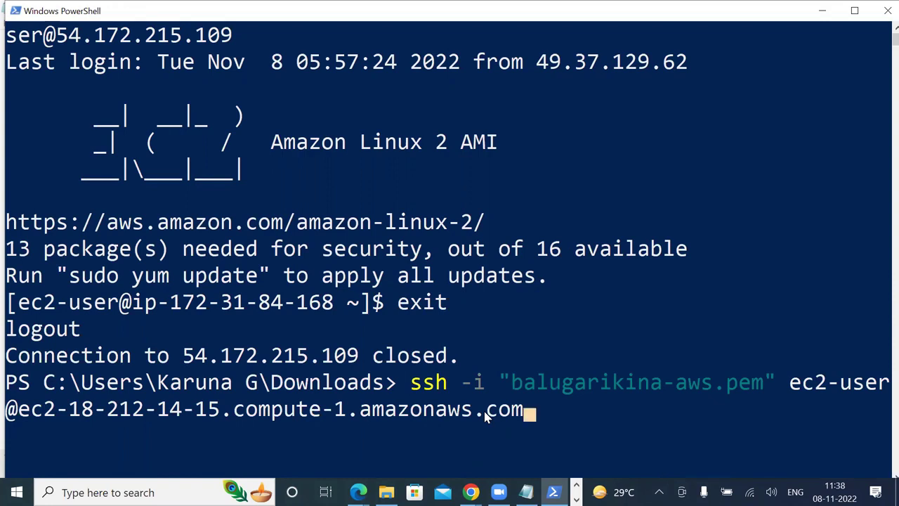
key("Return")
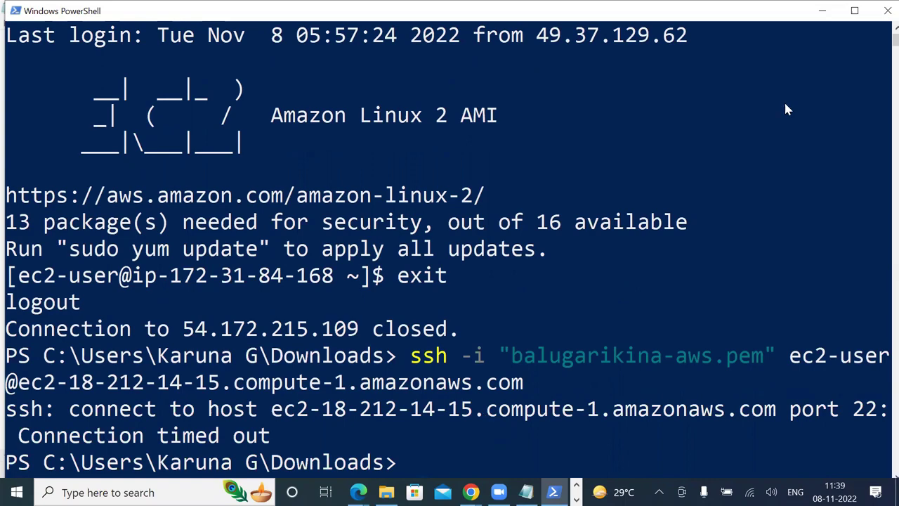
Close the PuTTY Configuration window without connecting and return to the My Web Server instance summary
left_click(816, 9)
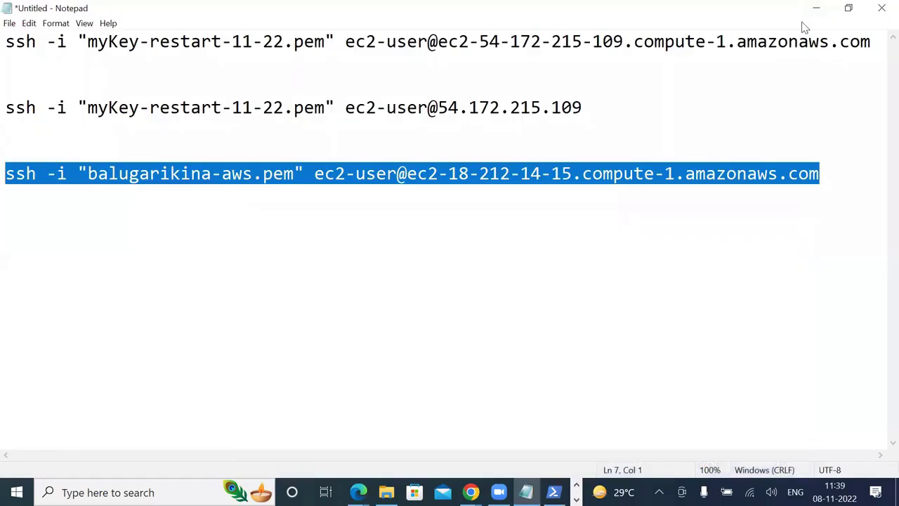
left_click(816, 7)
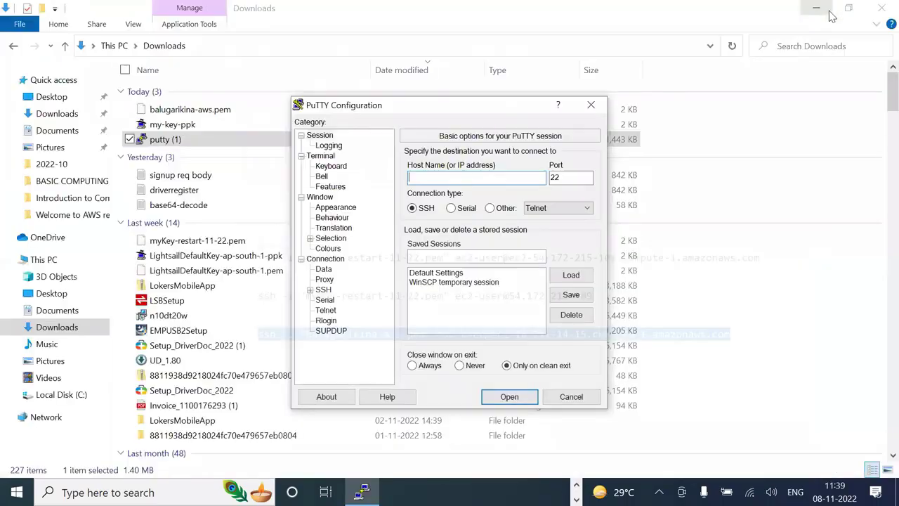
left_click(590, 105)
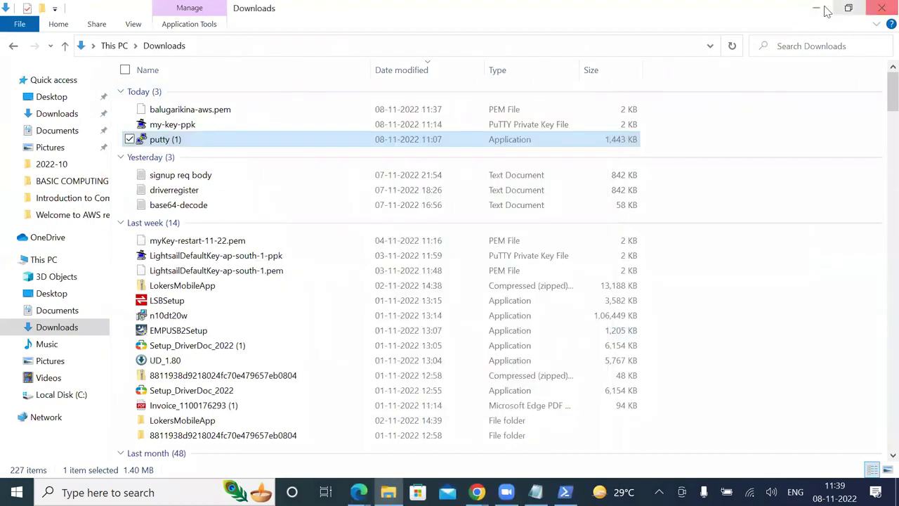
key("alt+Tab")
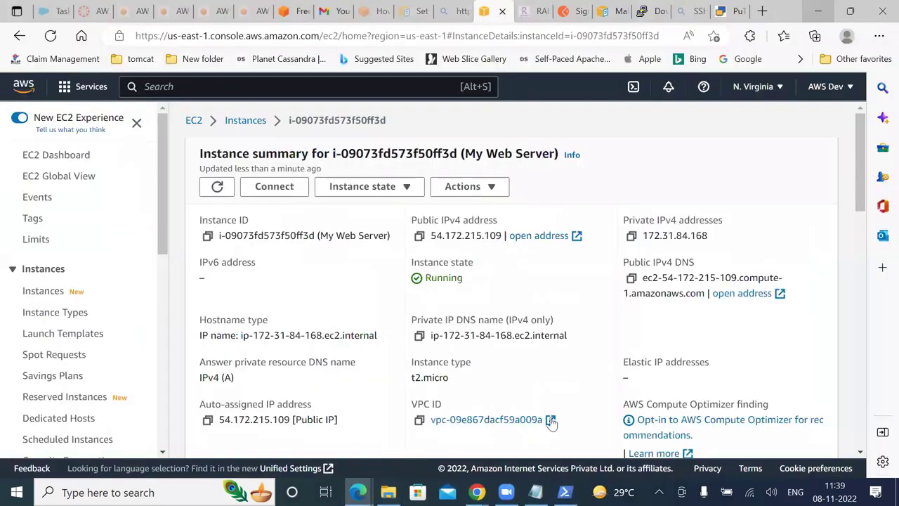
Open the instance's VPC vpc-09e867dacf59a009a and review its full details
left_click(476, 417)
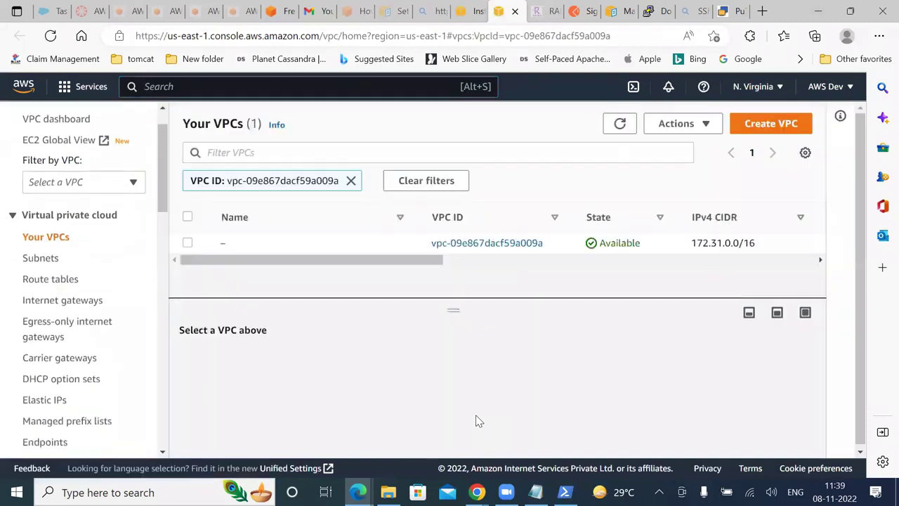
left_click(477, 251)
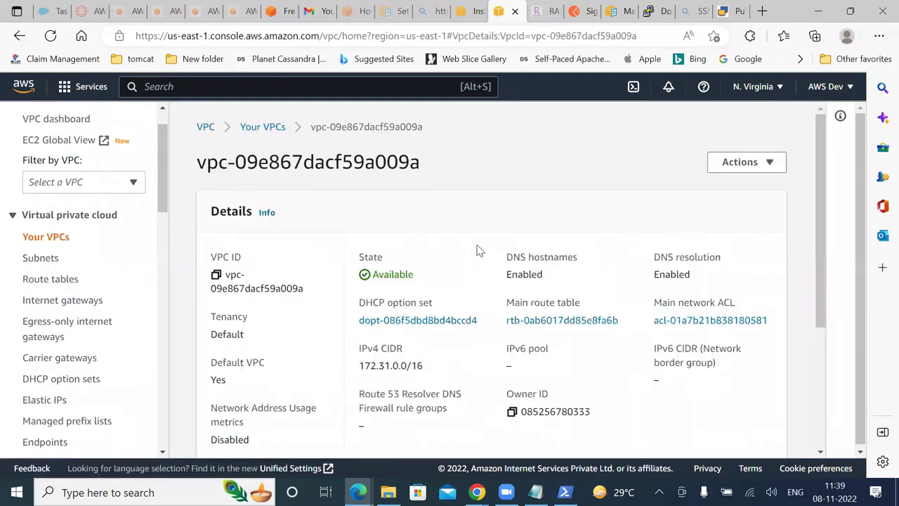
scroll(477, 251, "down", 3)
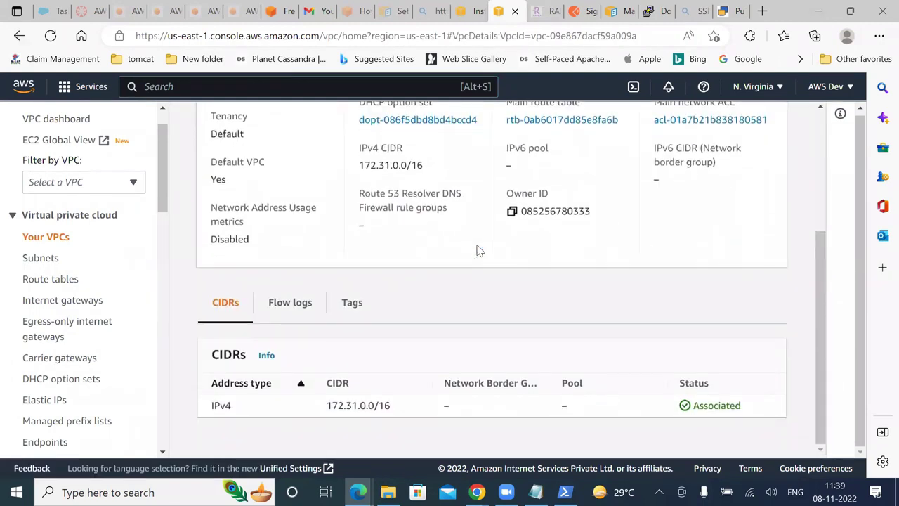
scroll(477, 250, "up", 1)
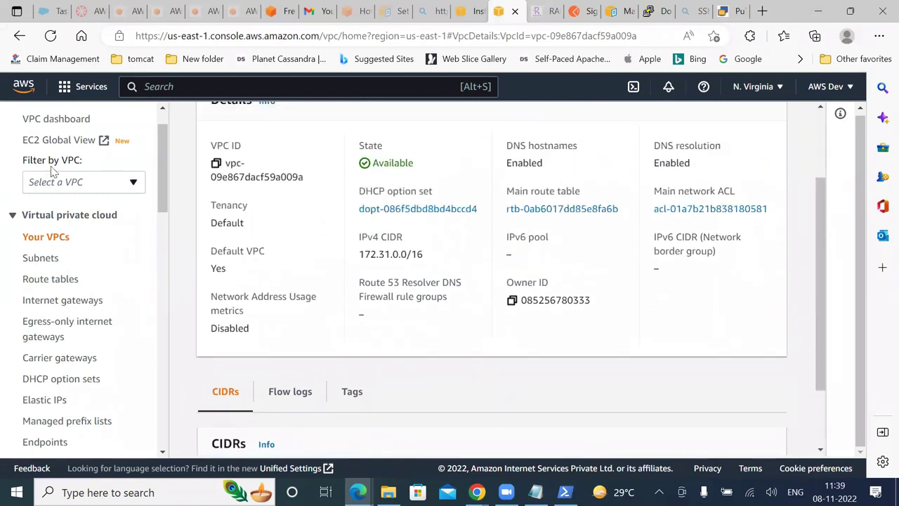
left_click(20, 36)
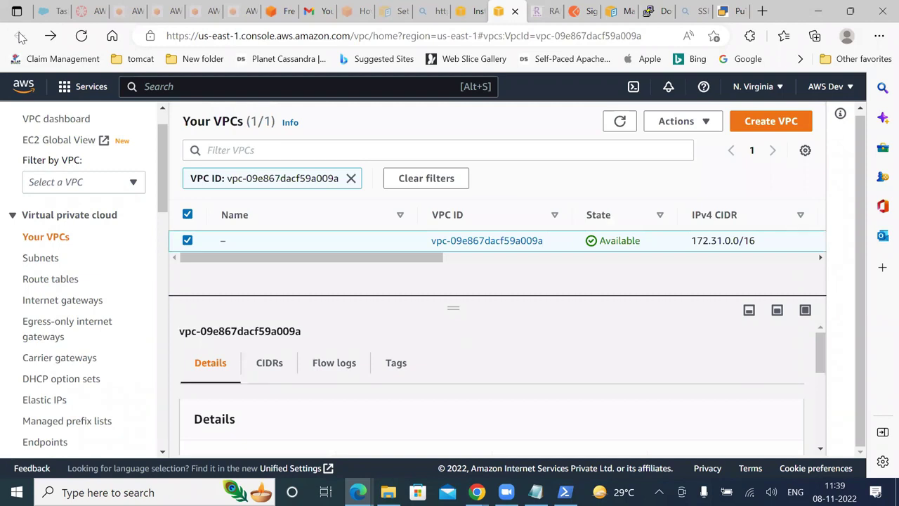
Back on the My Web Server instance summary, review its Networking details
left_click(464, 11)
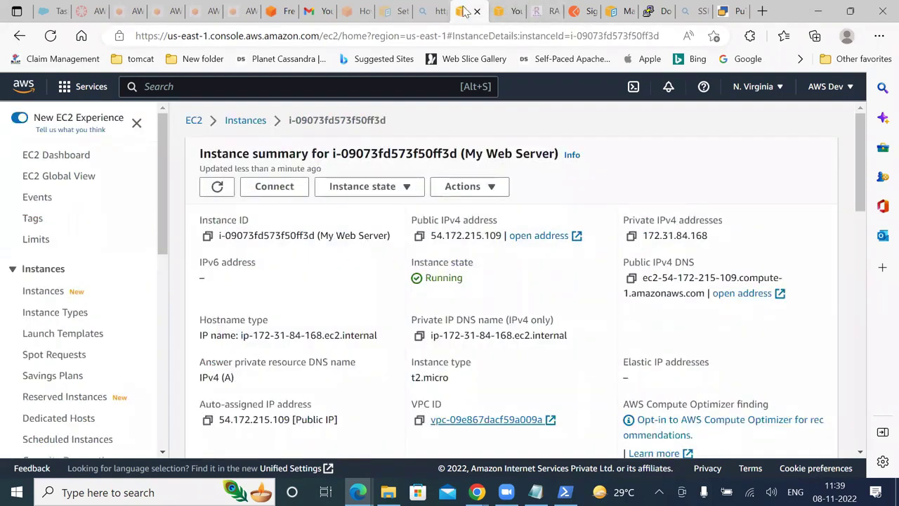
scroll(595, 341, "down", 1)
scroll(597, 344, "down", 4)
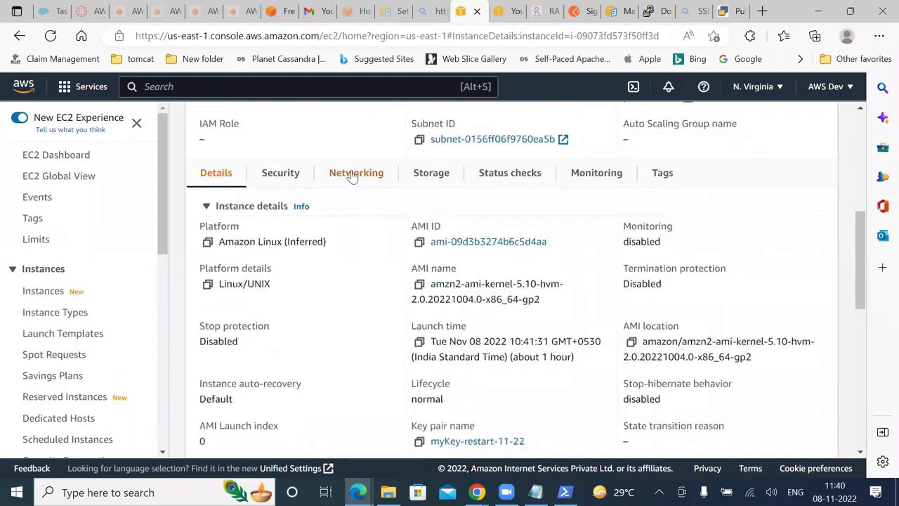
left_click(353, 177)
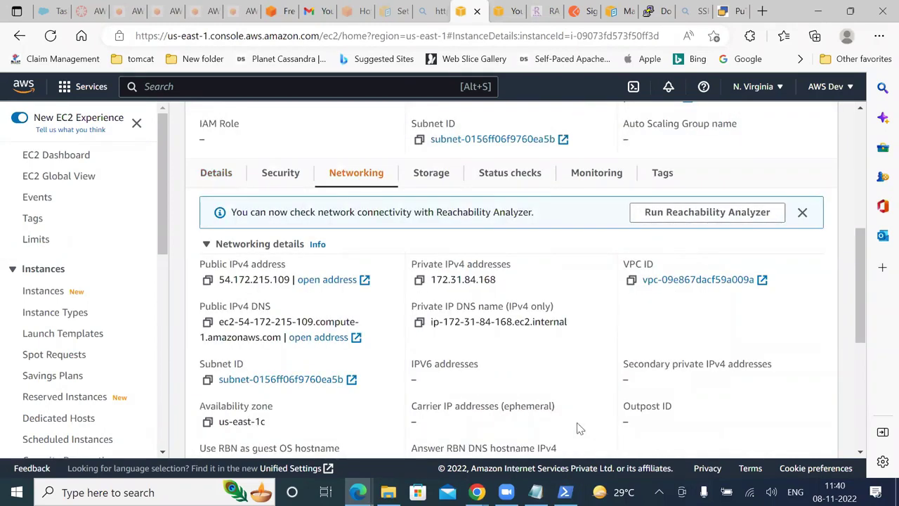
scroll(581, 428, "down", 5)
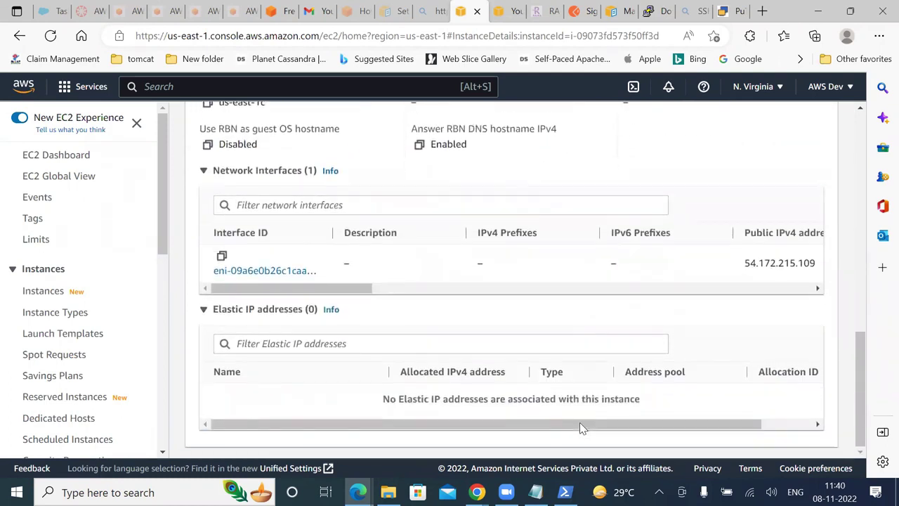
scroll(579, 424, "up", 1)
scroll(580, 427, "up", 4)
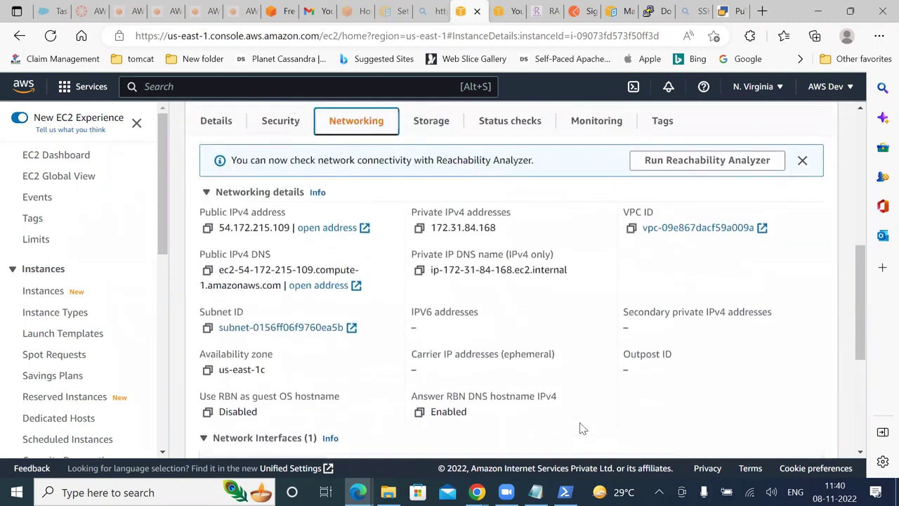
scroll(581, 428, "up", 3)
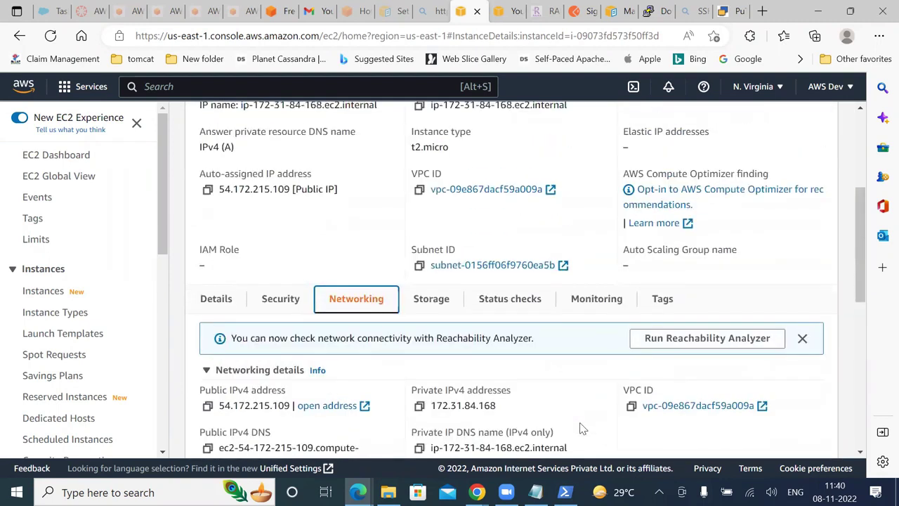
scroll(580, 427, "down", 1)
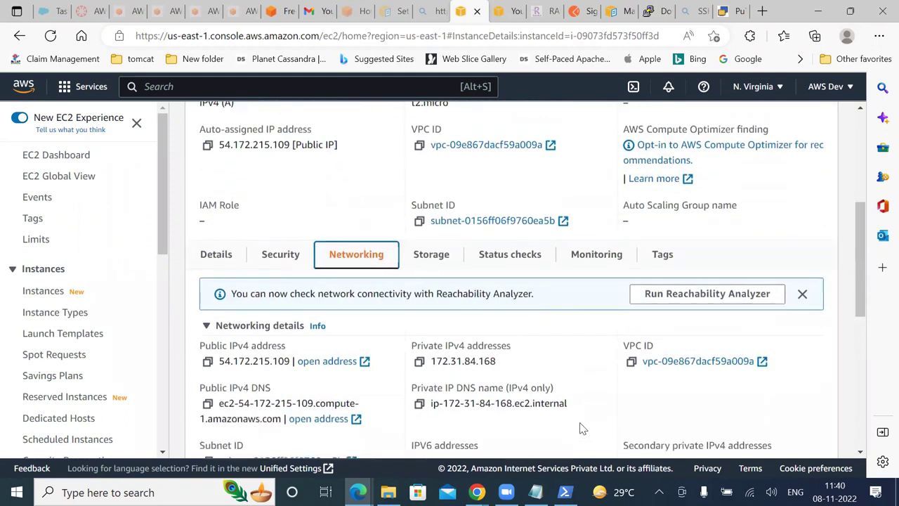
Reopen the instance's VPC, select it to check its 172.31.0.0/16 CIDR, and close that page
left_click(707, 363)
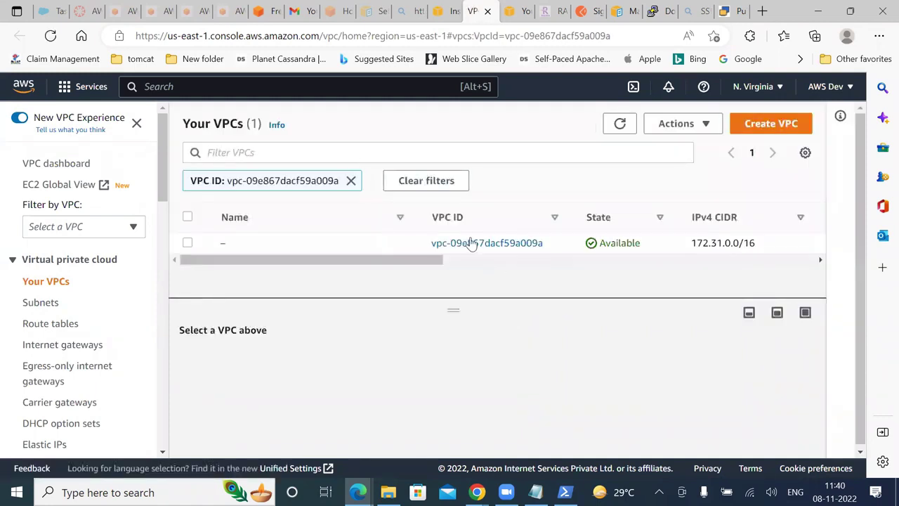
left_click(187, 243)
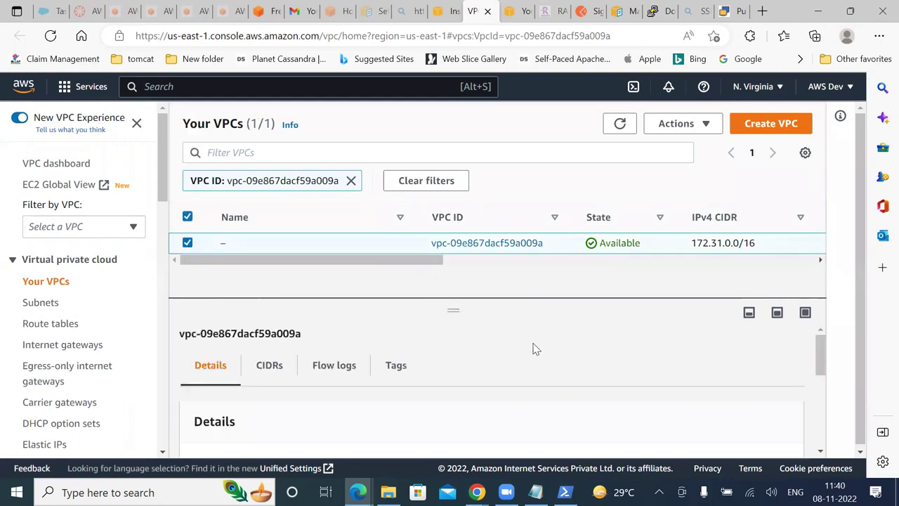
scroll(857, 251, "down", 1)
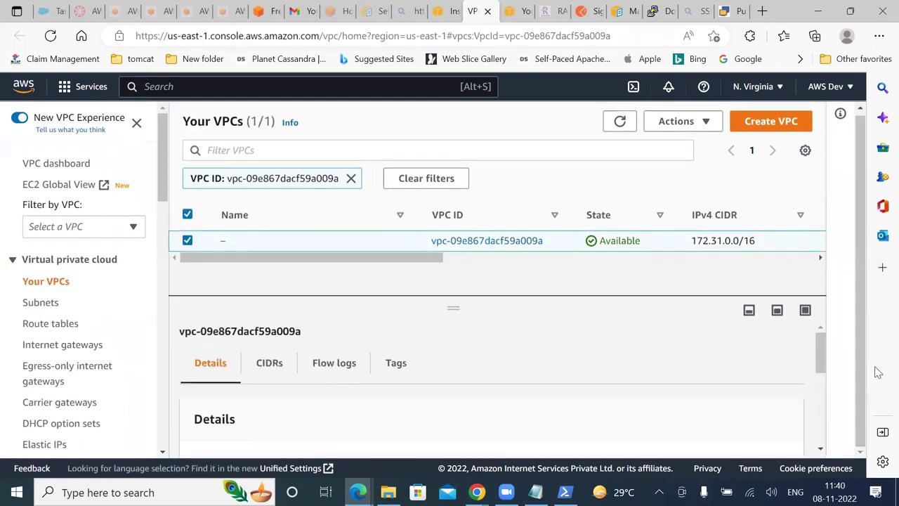
left_click_drag(166, 184, 193, 394)
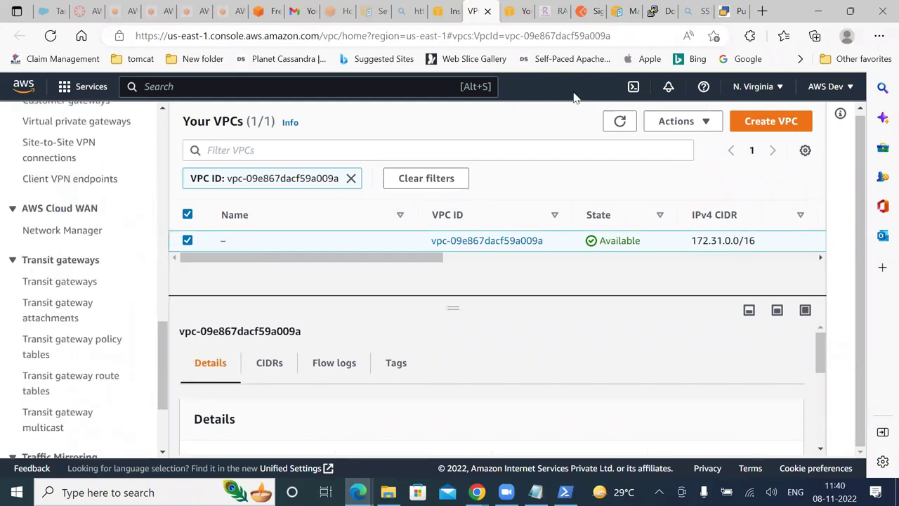
left_click(488, 11)
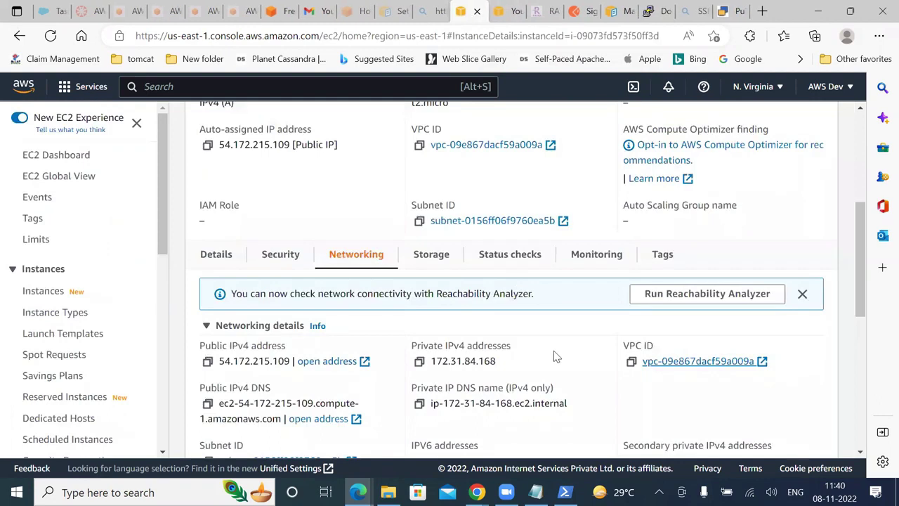
Show the instance's Security details and collapse the inbound and outbound rule lists
left_click(280, 260)
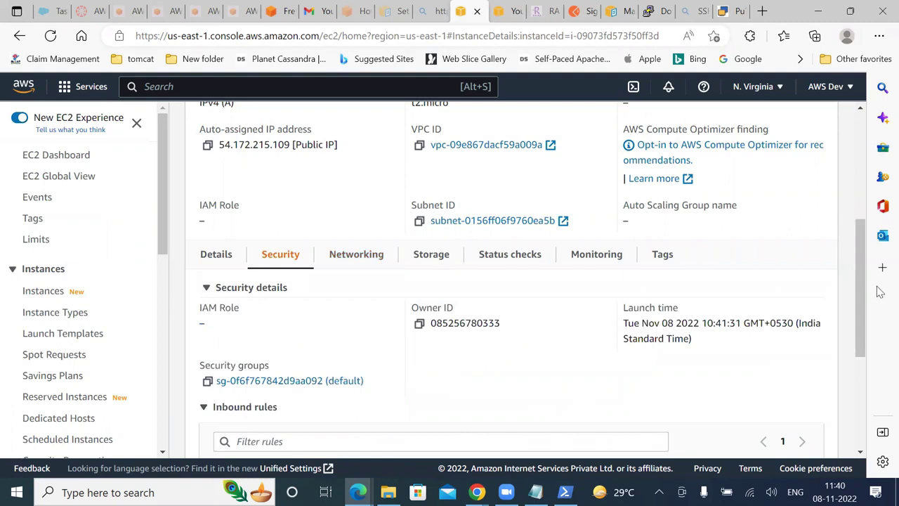
left_click_drag(859, 276, 864, 348)
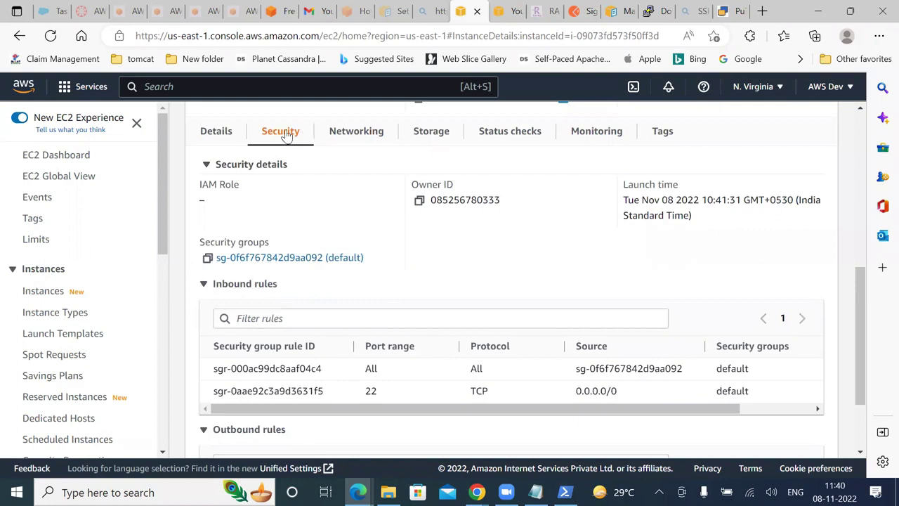
left_click(233, 286)
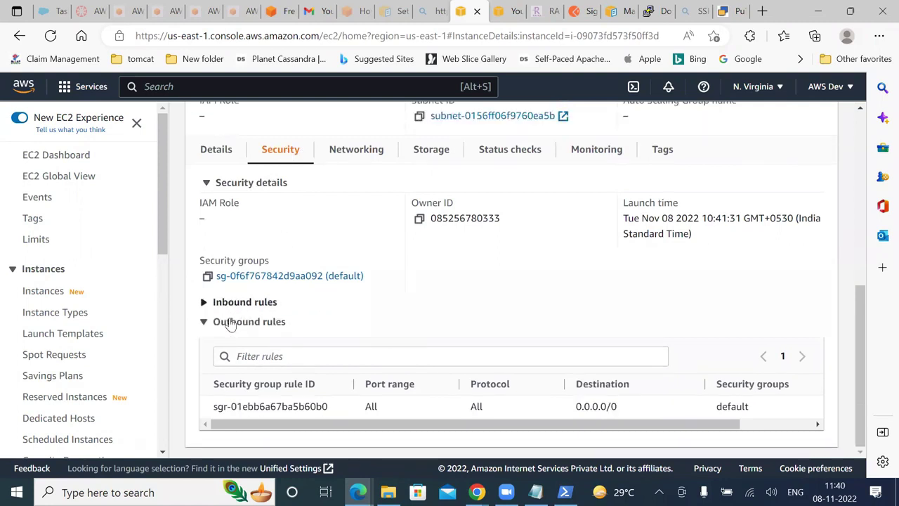
left_click(232, 324)
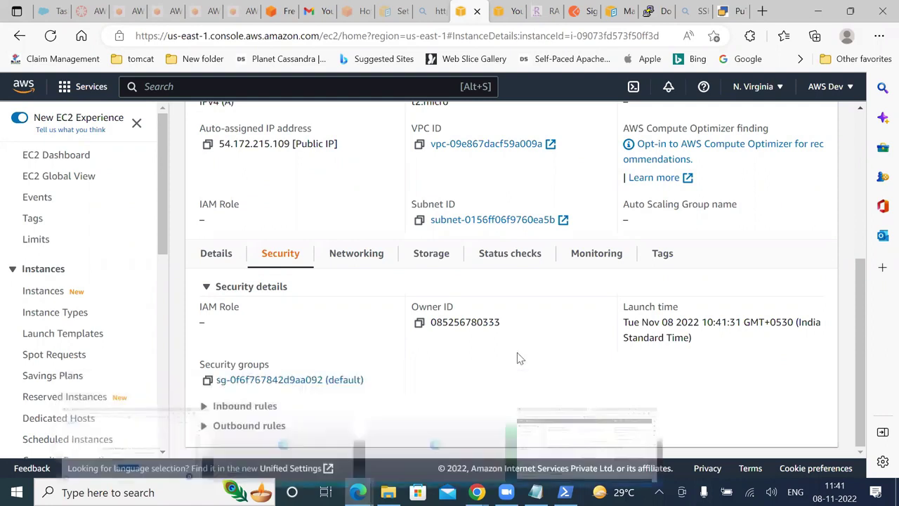
Expand the inbound rules, check the port 22 TCP rule, and open security group sg-0f6f767842d9aa092
left_click(261, 407)
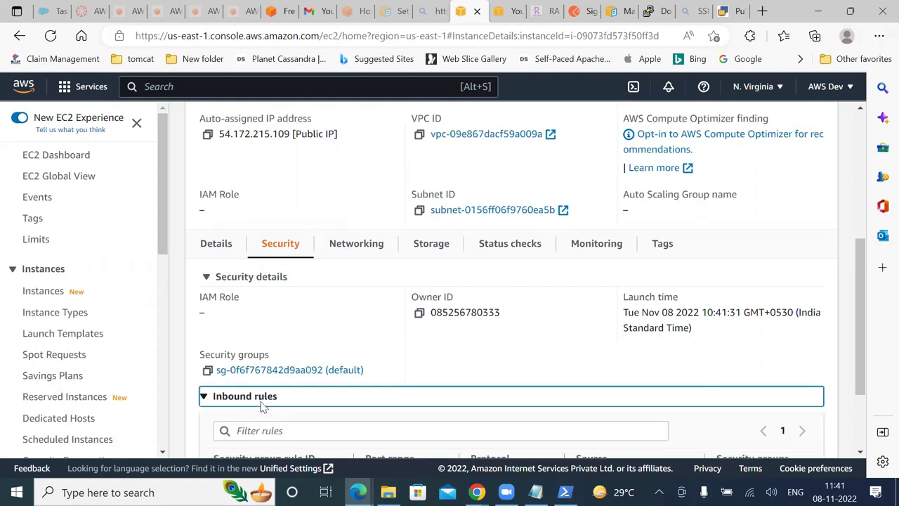
scroll(262, 408, "down", 2)
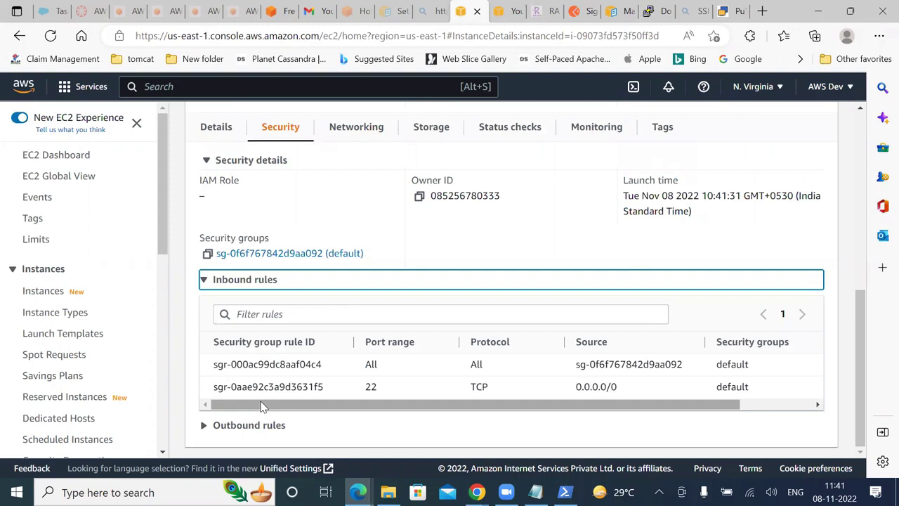
double_click(477, 386)
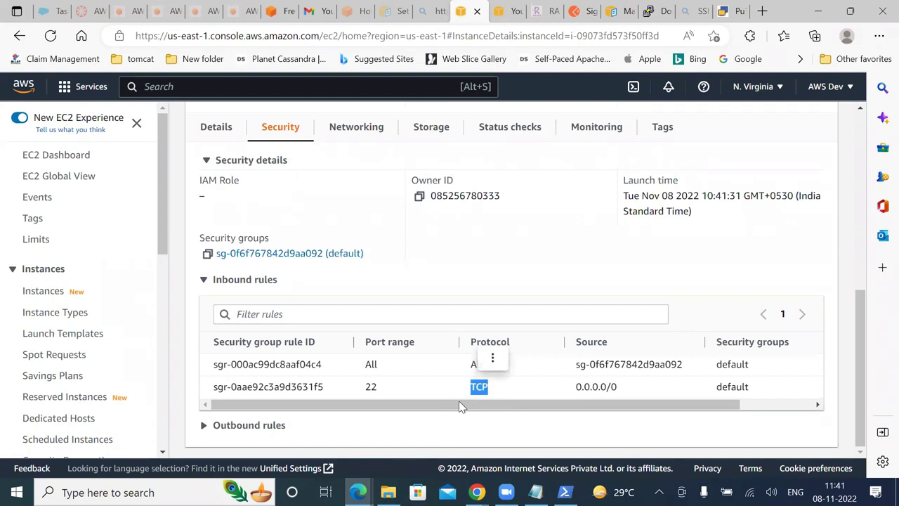
scroll(590, 402, "right", 2)
scroll(592, 407, "left", 2)
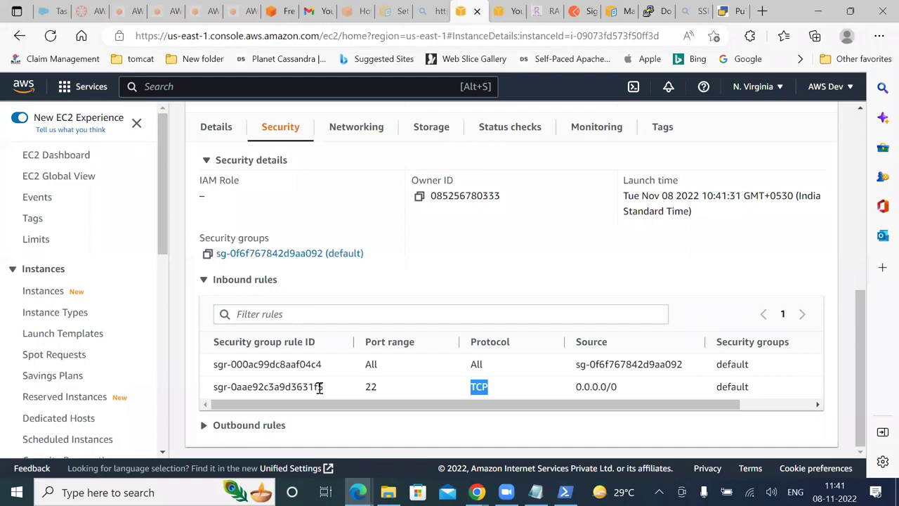
left_click(275, 257)
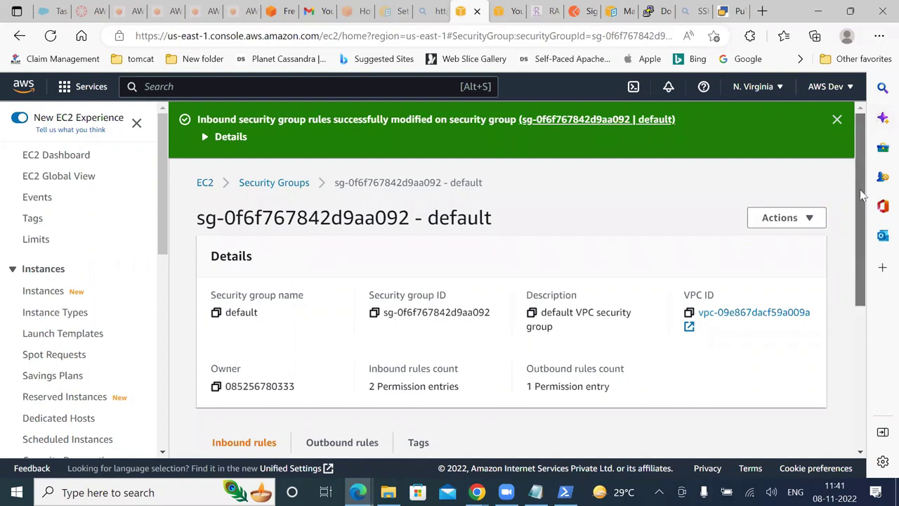
Edit sg-0f6f767842d9aa092's inbound rules, delete the SSH port 22 rule from 0.0.0.0/0, and save
scroll(861, 232, "down", 2)
left_click_drag(861, 232, 858, 324)
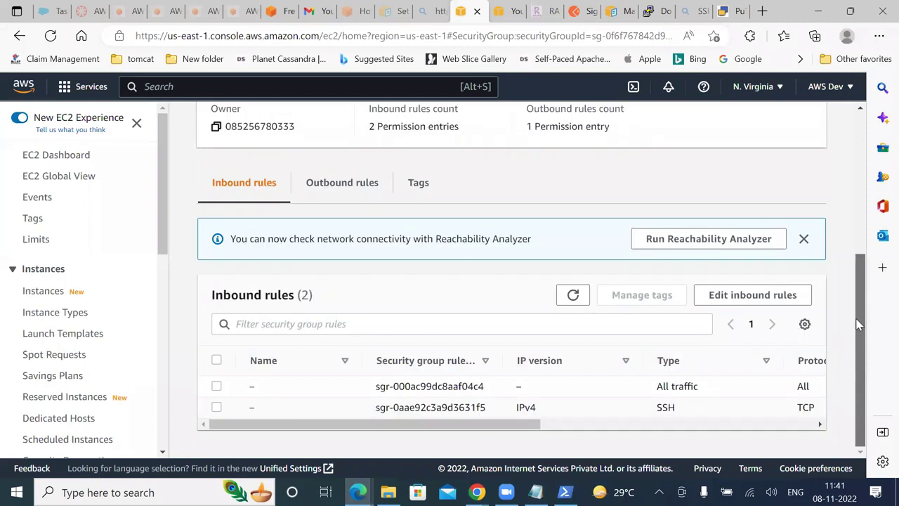
left_click(216, 408)
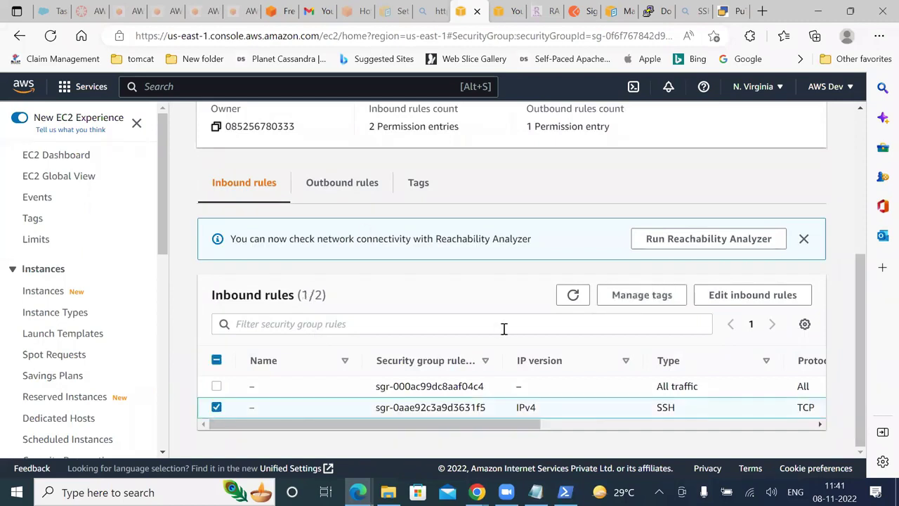
key("shift+Tab")
key("shift+Tab")
left_click_drag(526, 425, 355, 411)
left_click(739, 296)
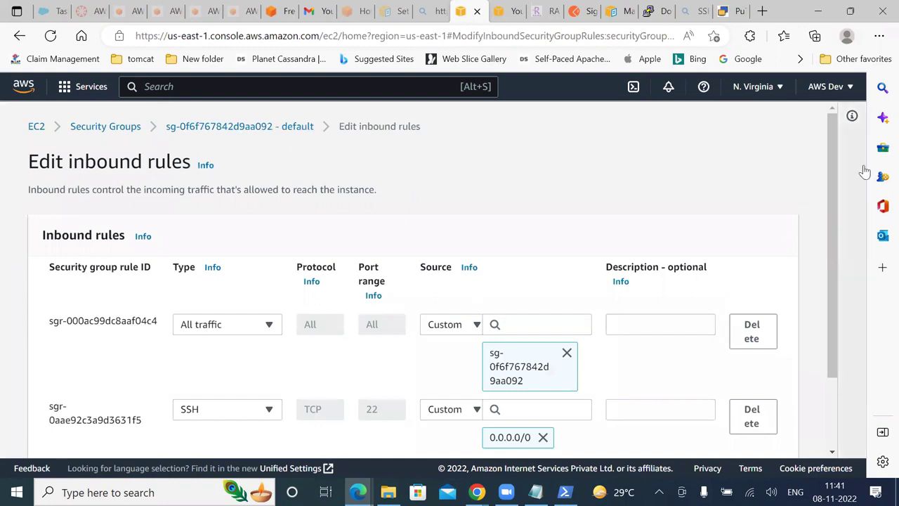
scroll(839, 321, "down", 2)
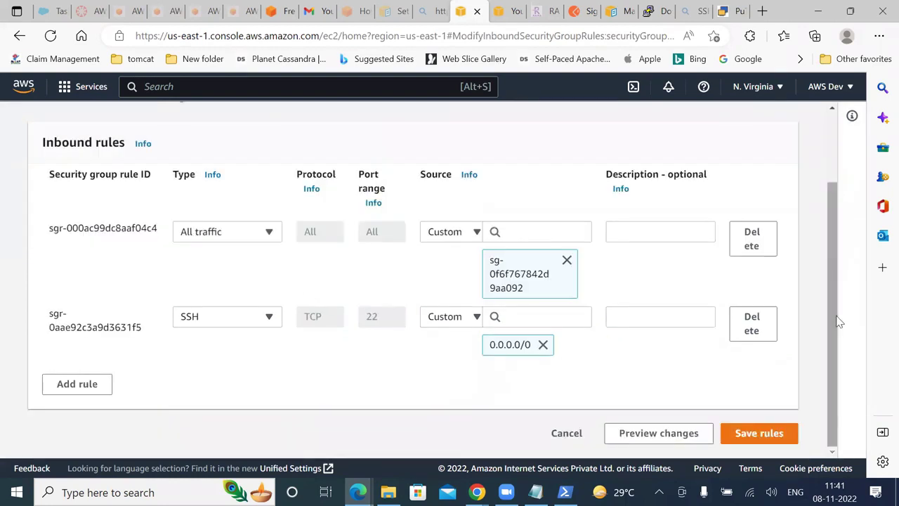
left_click(758, 320)
left_click(758, 430)
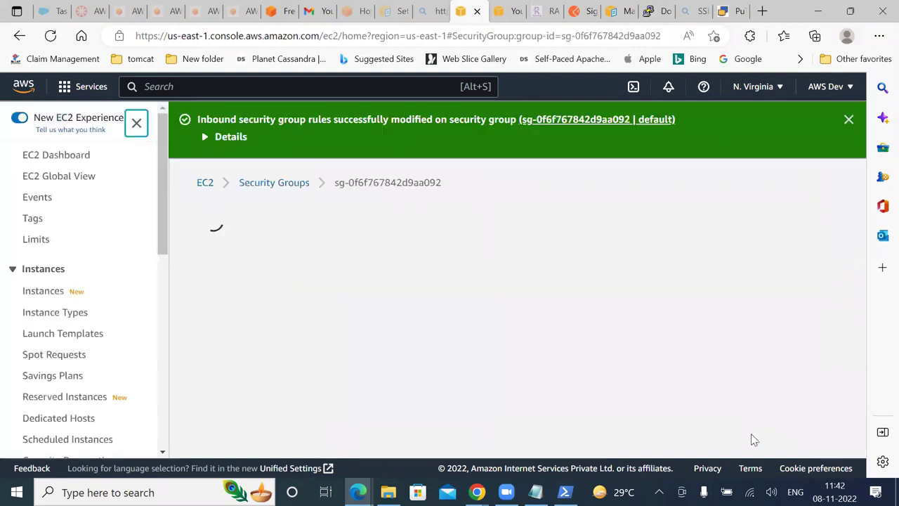
left_click(205, 185)
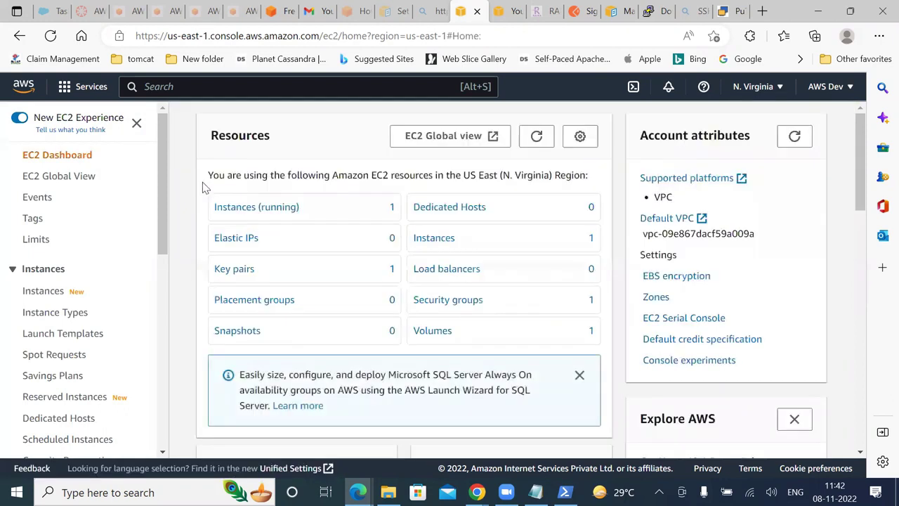
left_click(245, 207)
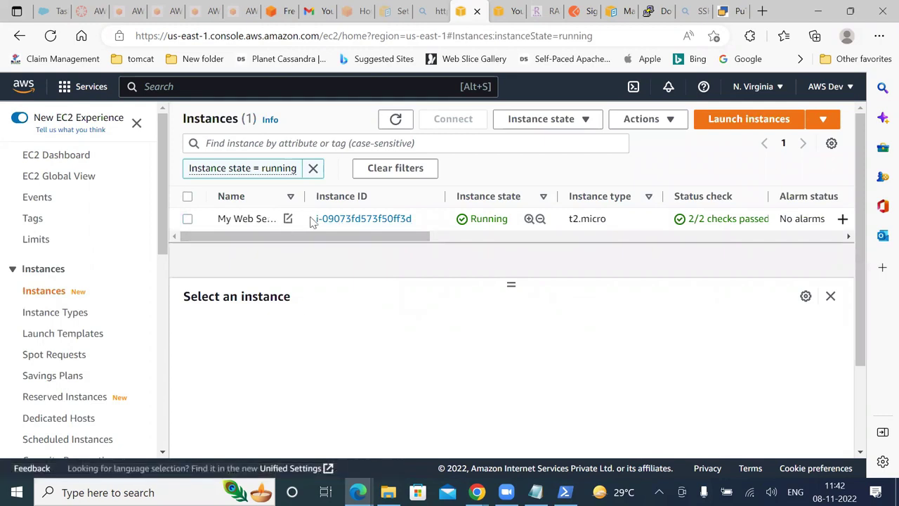
left_click(361, 218)
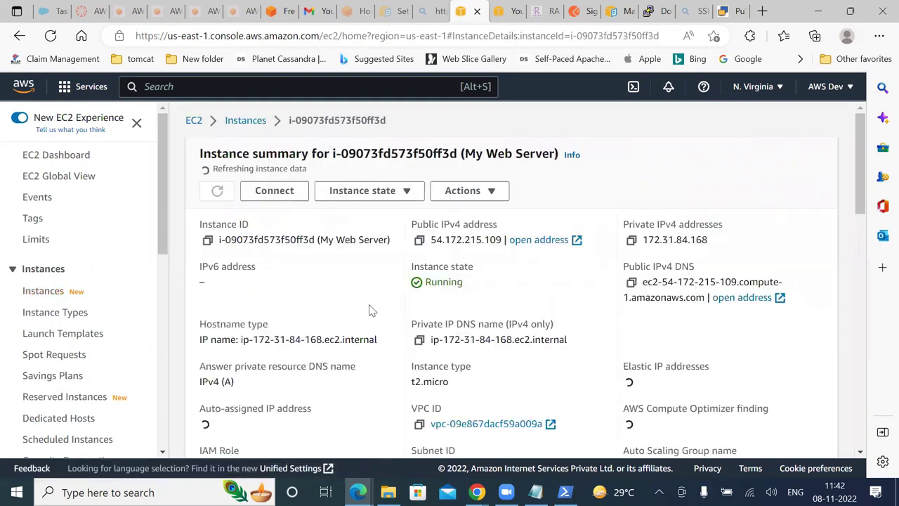
scroll(371, 311, "down", 1)
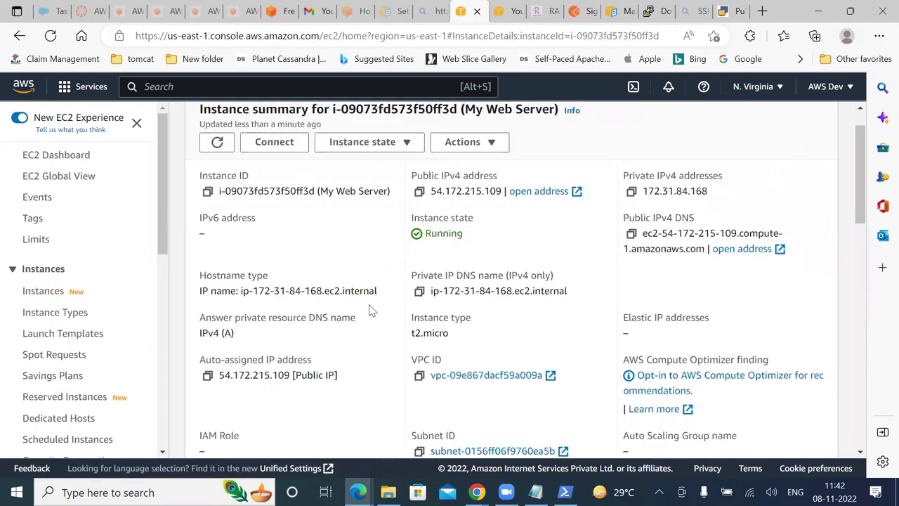
scroll(371, 310, "down", 10)
scroll(371, 311, "up", 8)
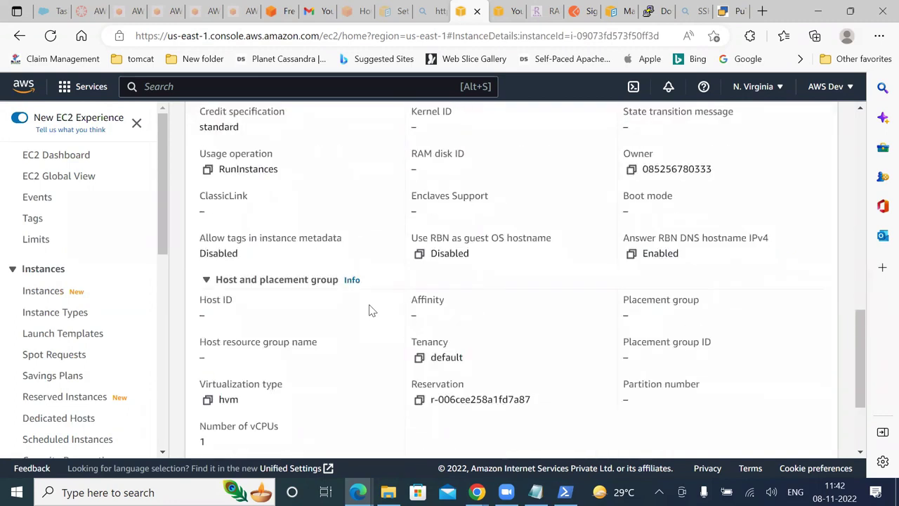
scroll(371, 311, "up", 4)
scroll(368, 311, "down", 4)
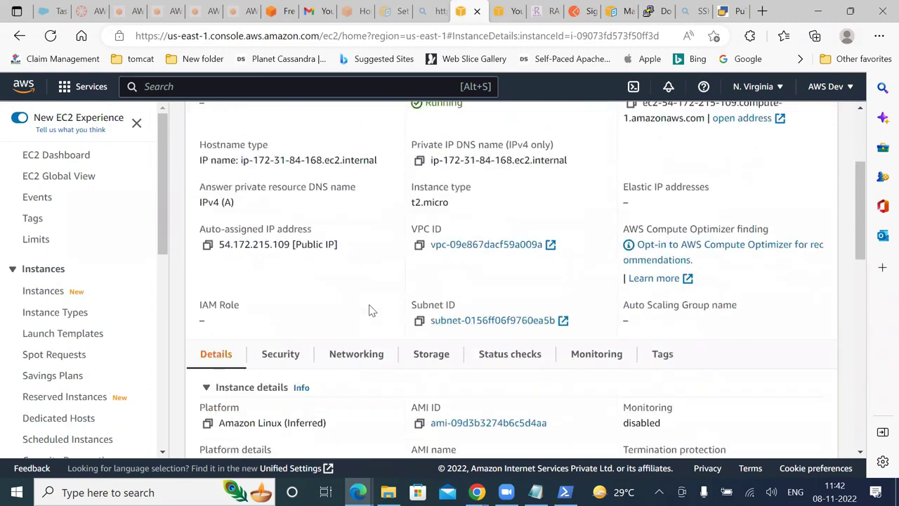
left_click(281, 350)
scroll(286, 353, "down", 3)
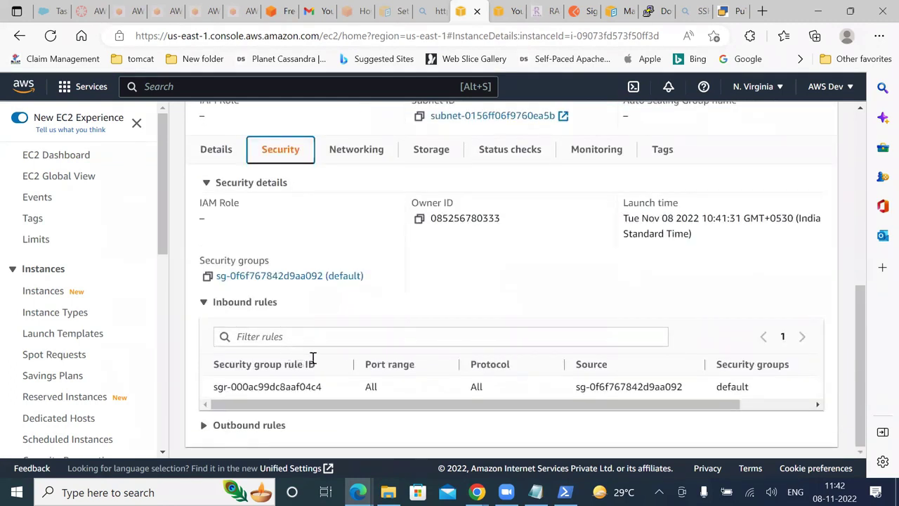
left_click(258, 277)
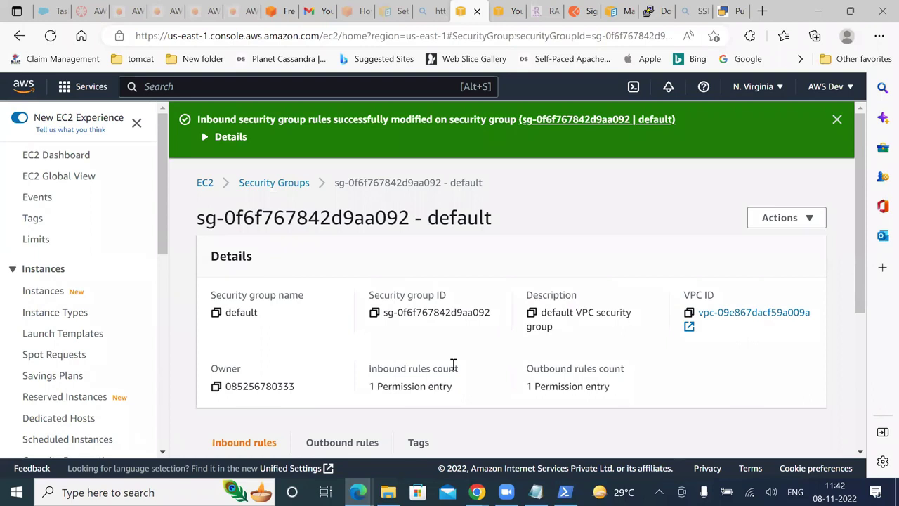
Select the existing inbound rule, edit the inbound rules, and add a new rule row
left_click_drag(866, 194, 866, 360)
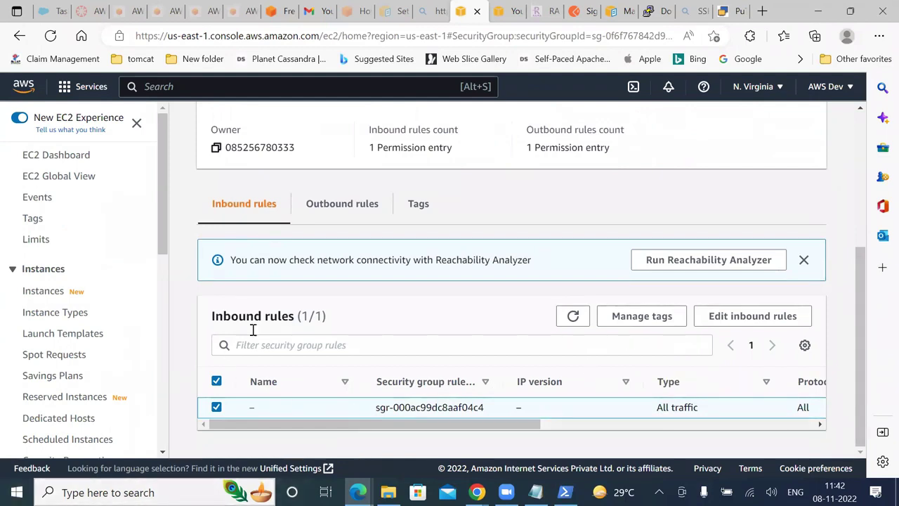
left_click(216, 408)
left_click(217, 408)
left_click(748, 317)
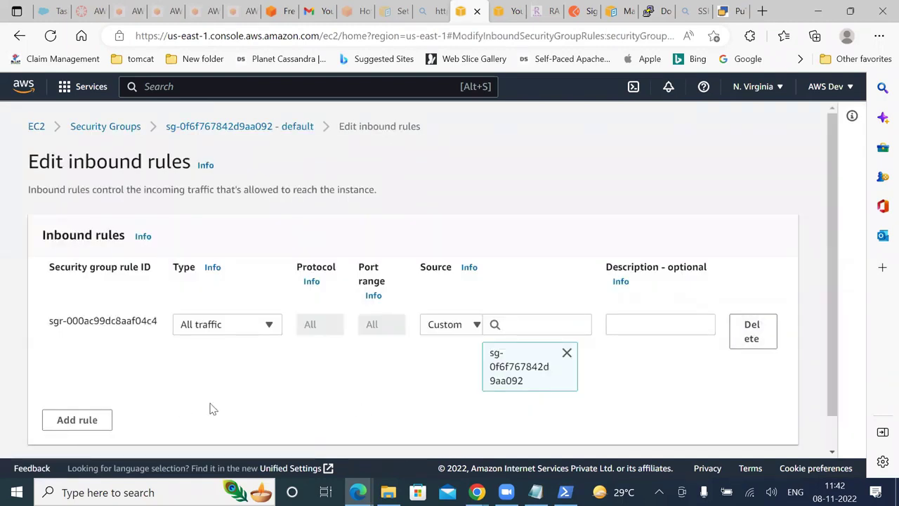
left_click(76, 420)
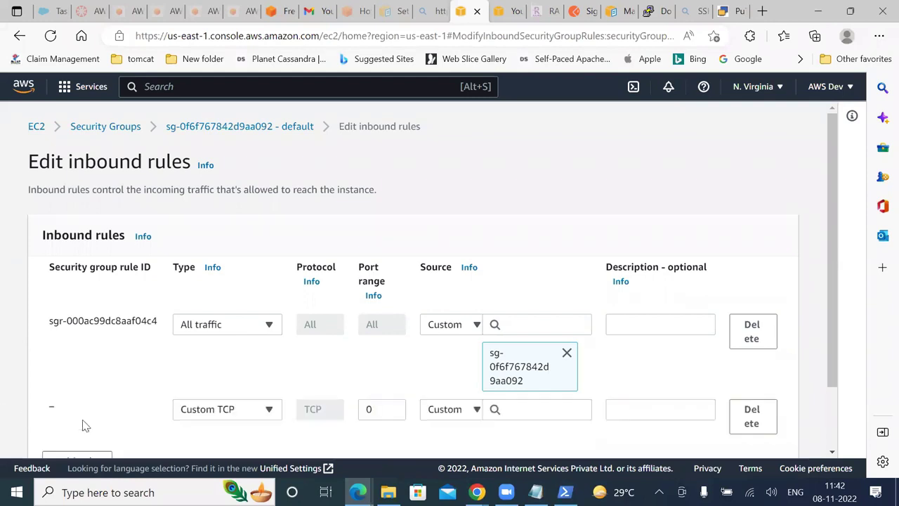
Set the new rule to Custom TCP with source Anywhere-IPv4 (0.0.0.0/0) and save the rules
left_click(226, 411)
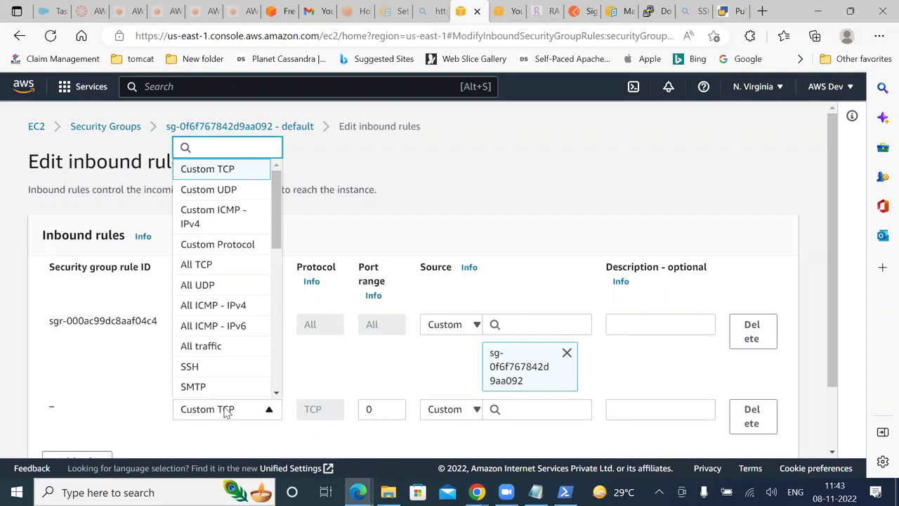
left_click(236, 170)
left_click(458, 413)
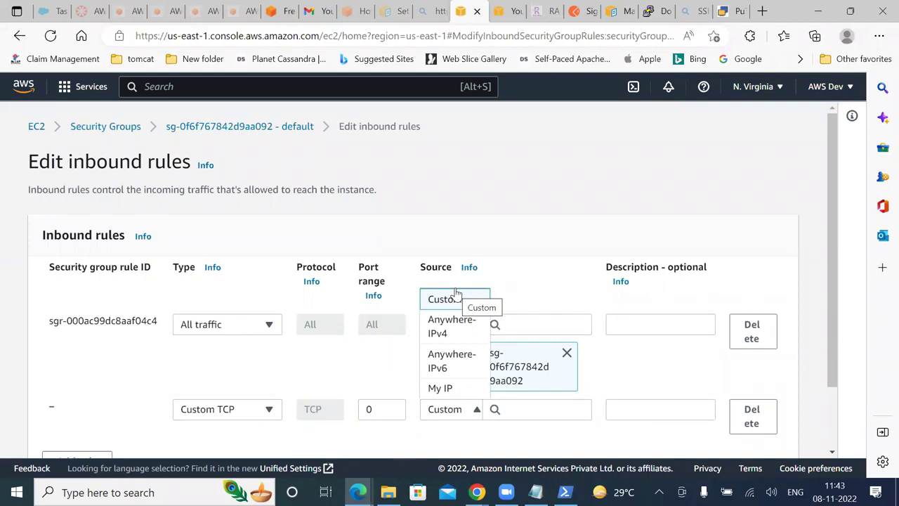
left_click(460, 331)
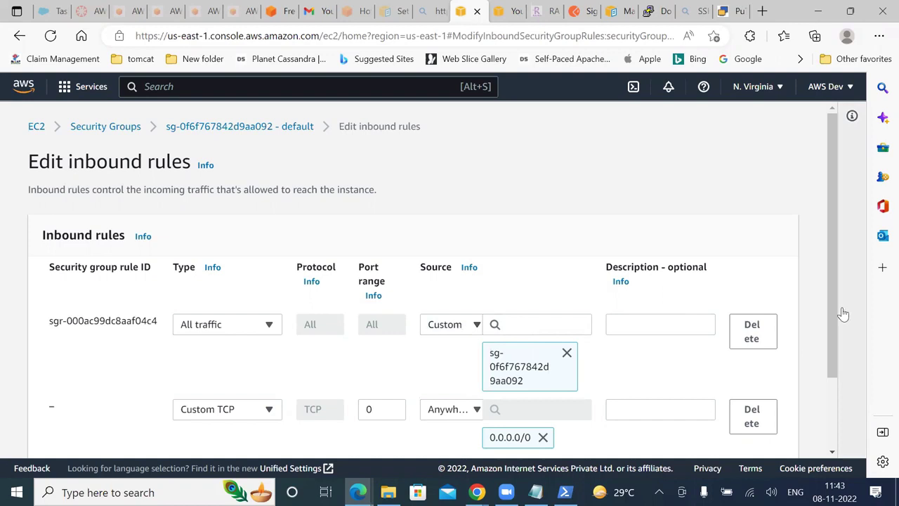
scroll(838, 401, "down", 2)
left_click(759, 433)
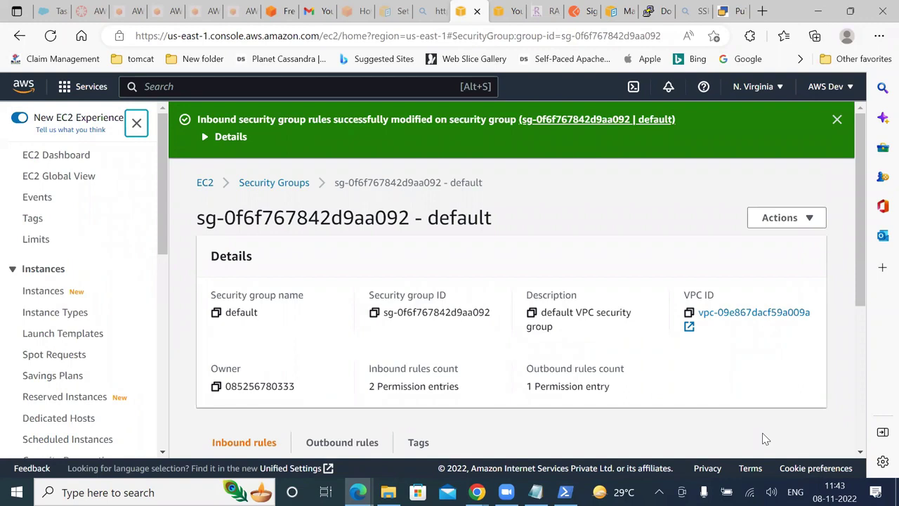
left_click(213, 180)
left_click(273, 210)
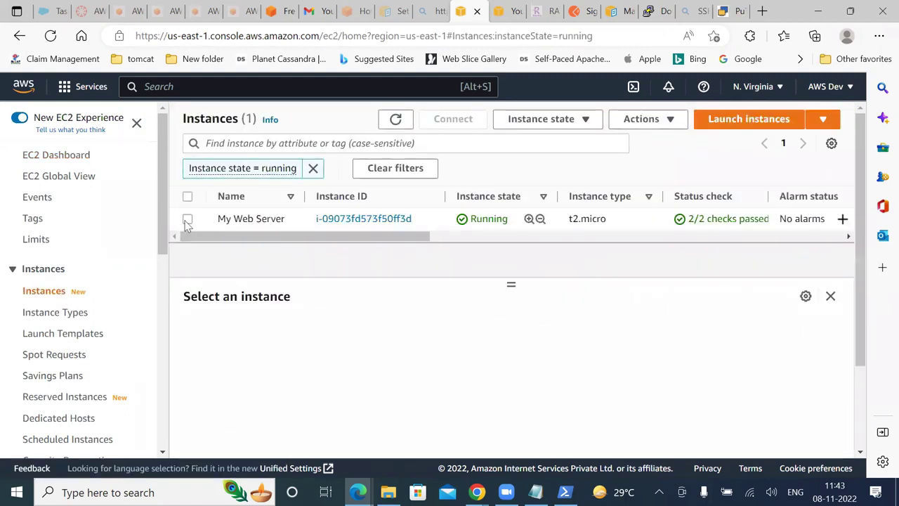
left_click(187, 220)
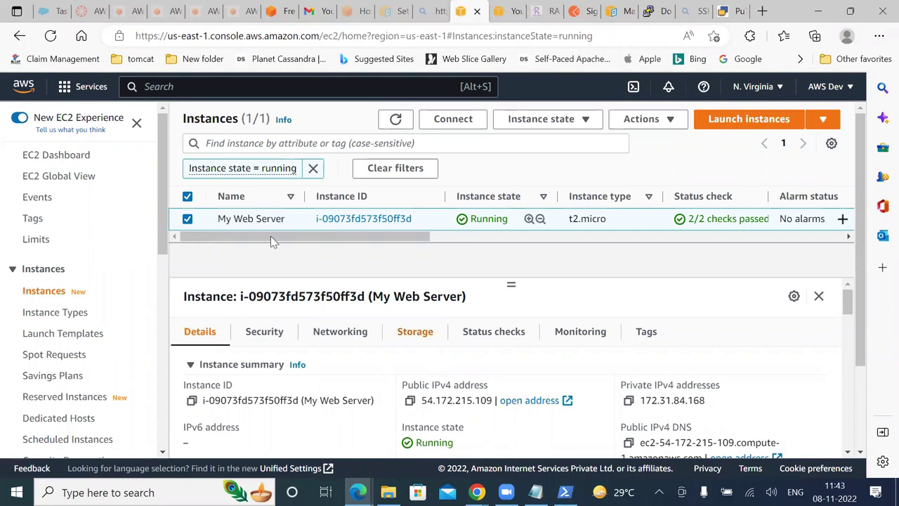
left_click(188, 221)
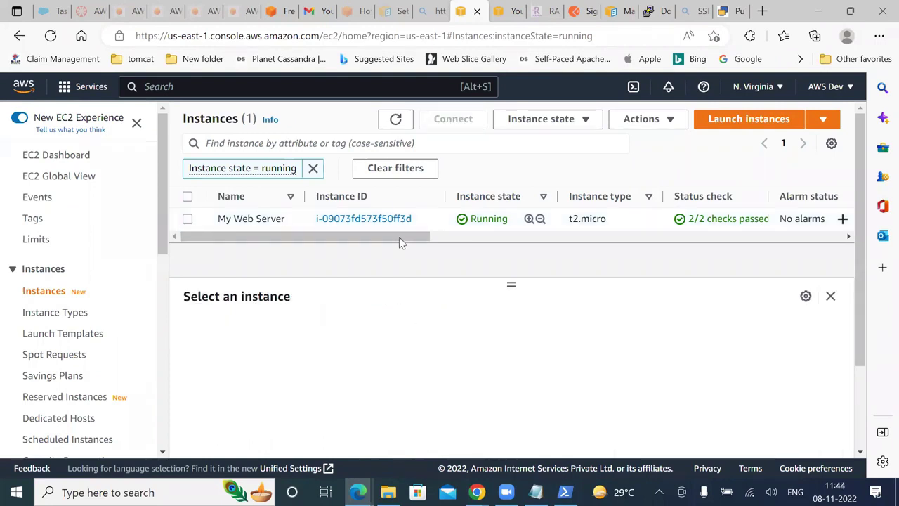
left_click(368, 218)
scroll(371, 222, "down", 1)
scroll(371, 222, "down", 1)
scroll(370, 222, "up", 1)
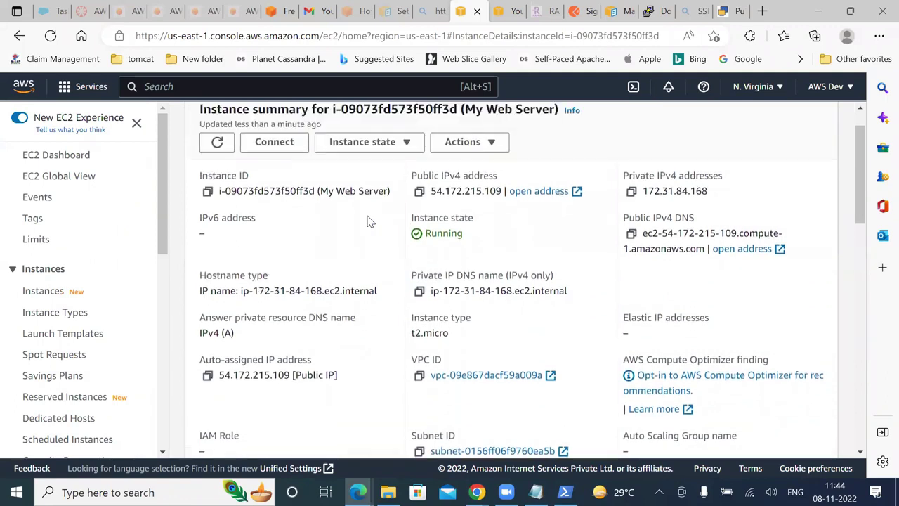
scroll(370, 222, "down", 3)
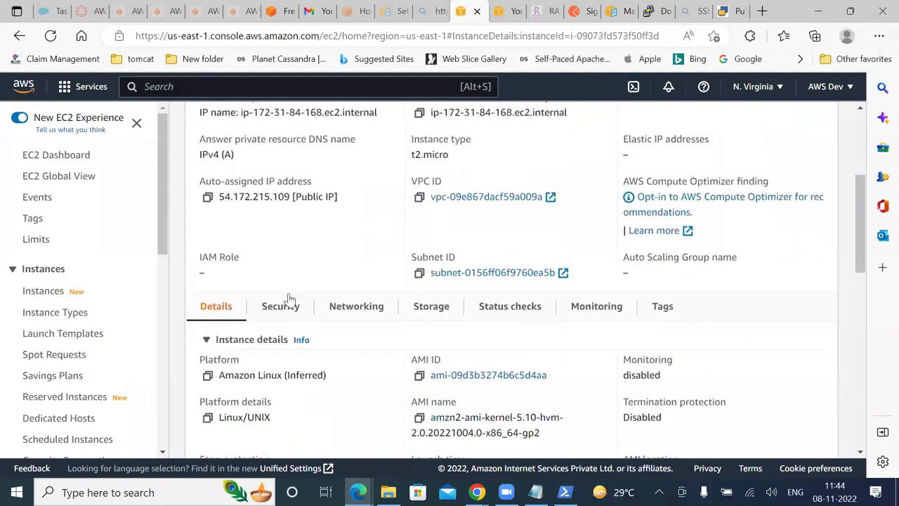
left_click(288, 301)
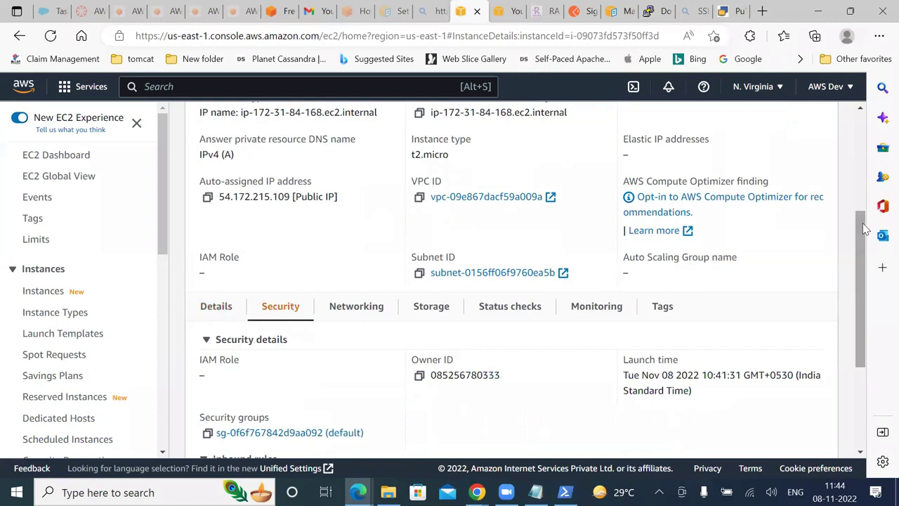
left_click_drag(861, 245, 858, 362)
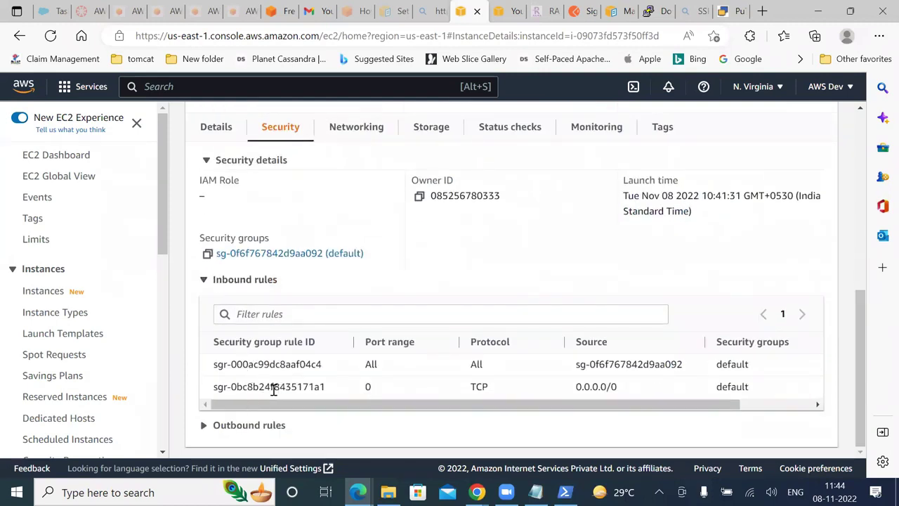
left_click(235, 282)
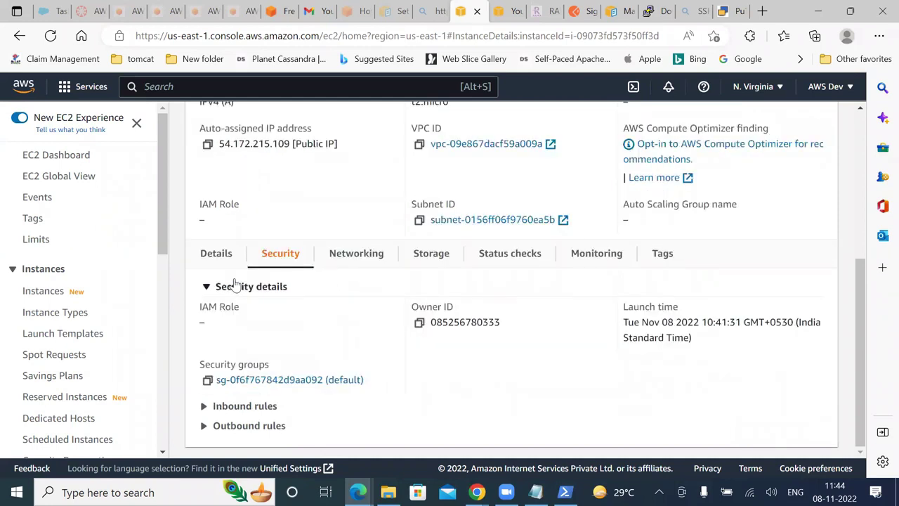
left_click(262, 381)
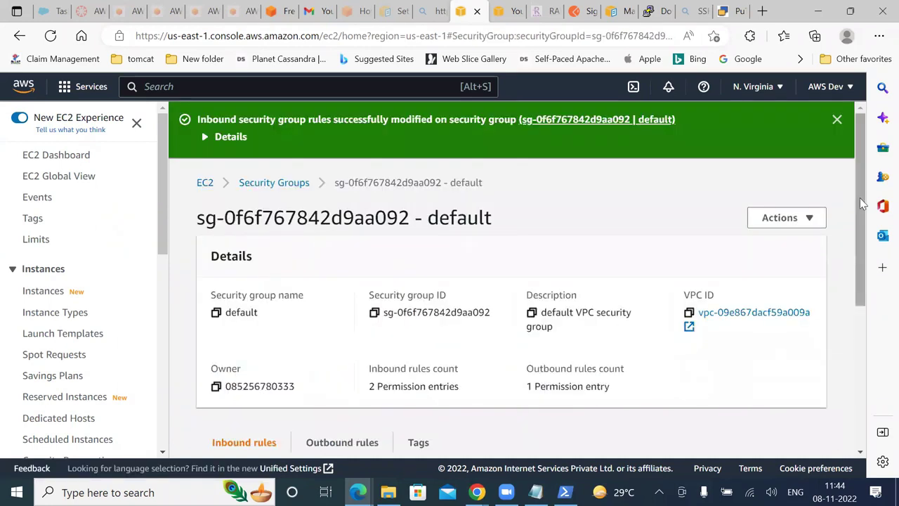
Delete the Custom TCP port 0 rule from 0.0.0.0/0 in the default group's inbound rules and save
left_click_drag(860, 197, 866, 349)
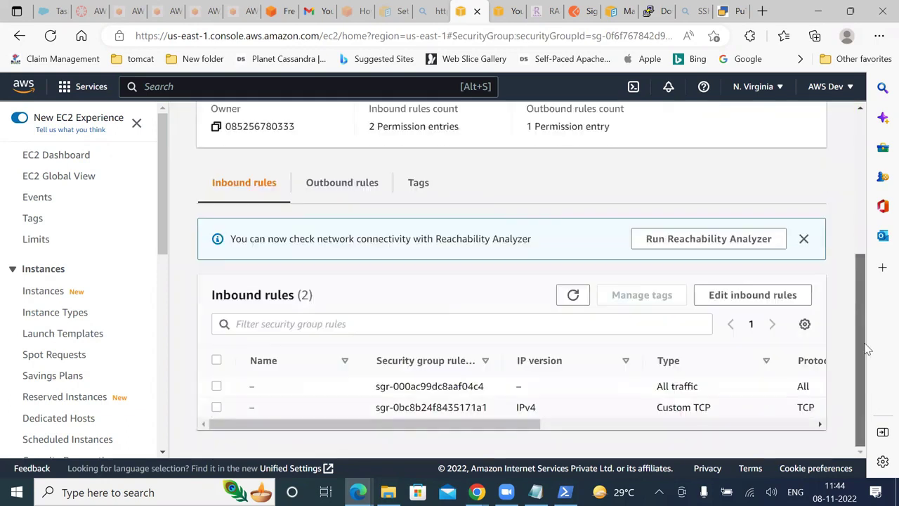
left_click(216, 407)
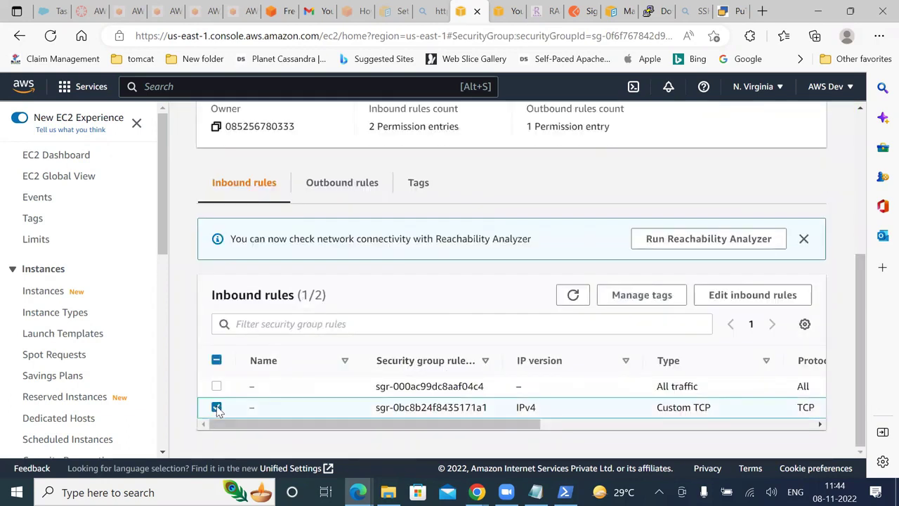
left_click(736, 297)
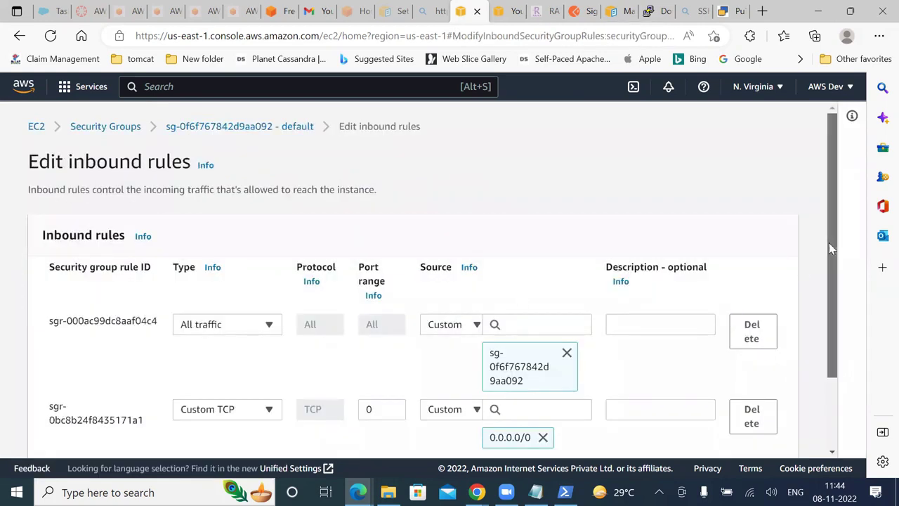
left_click_drag(832, 243, 796, 304)
left_click(764, 325)
left_click(758, 434)
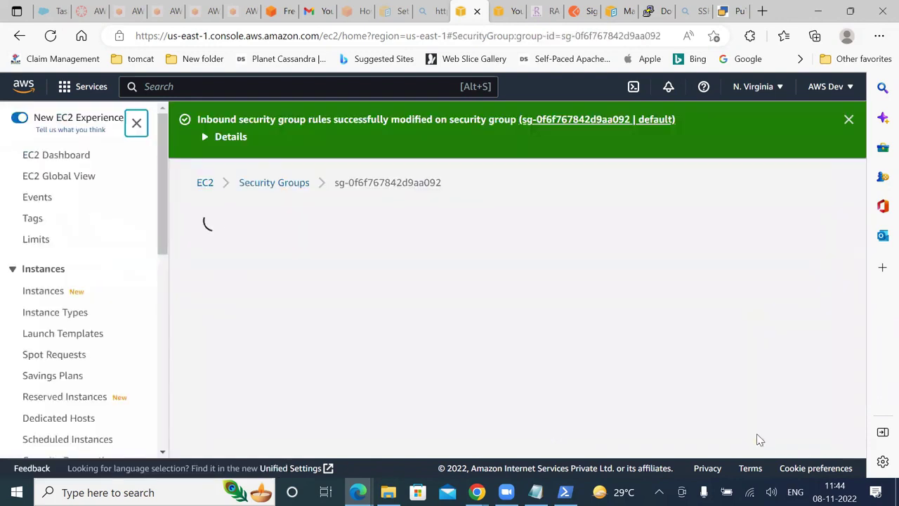
left_click(205, 182)
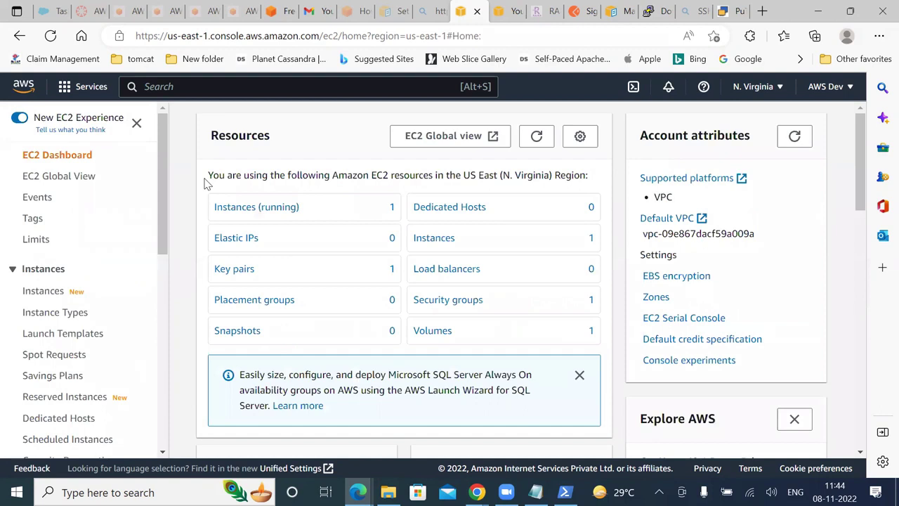
Terminate the running My Web Server instance through Instance state, confirming the termination, then return to Console Home
left_click(260, 209)
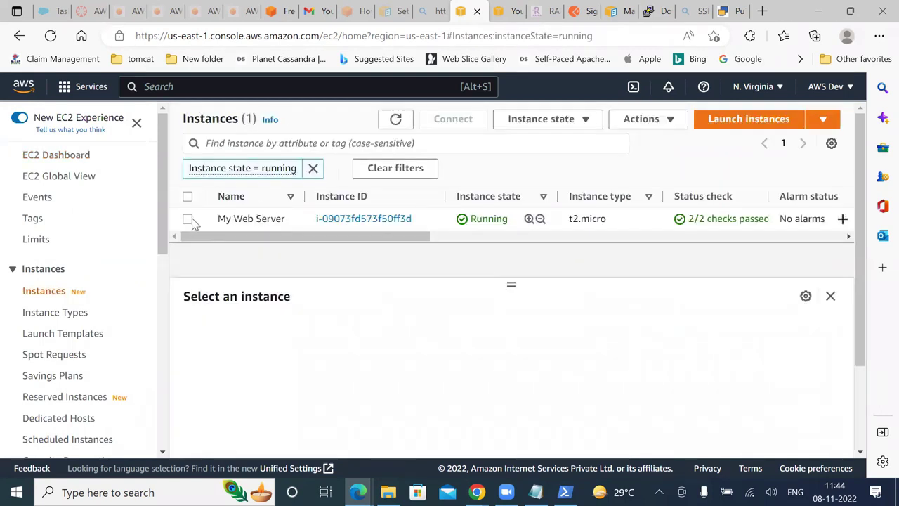
left_click(188, 220)
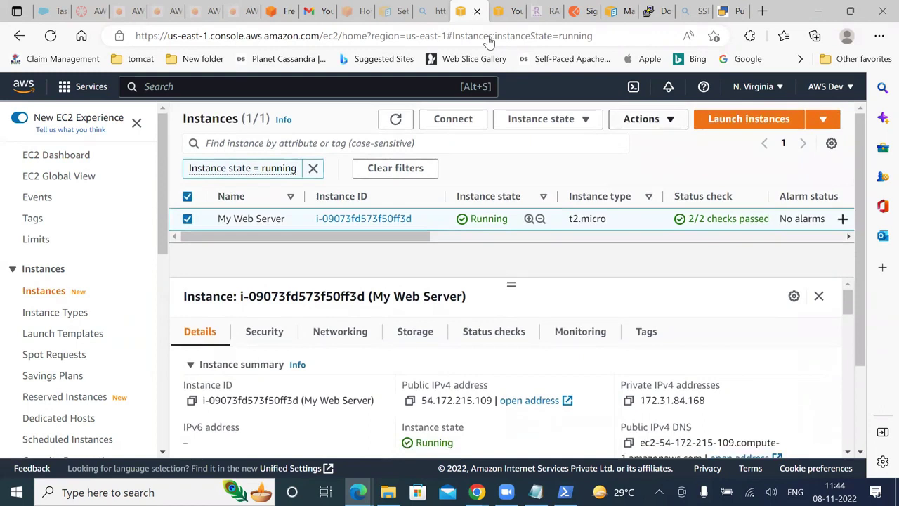
left_click(657, 125)
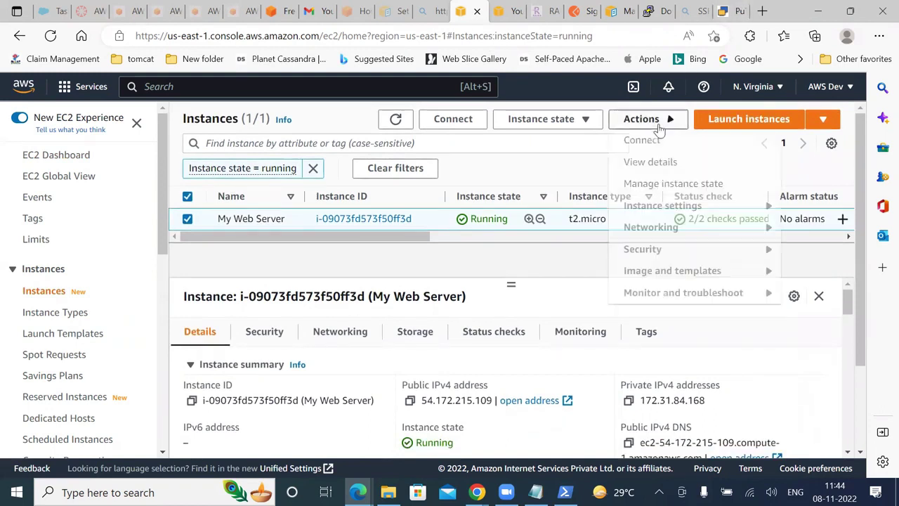
left_click(544, 125)
left_click(553, 226)
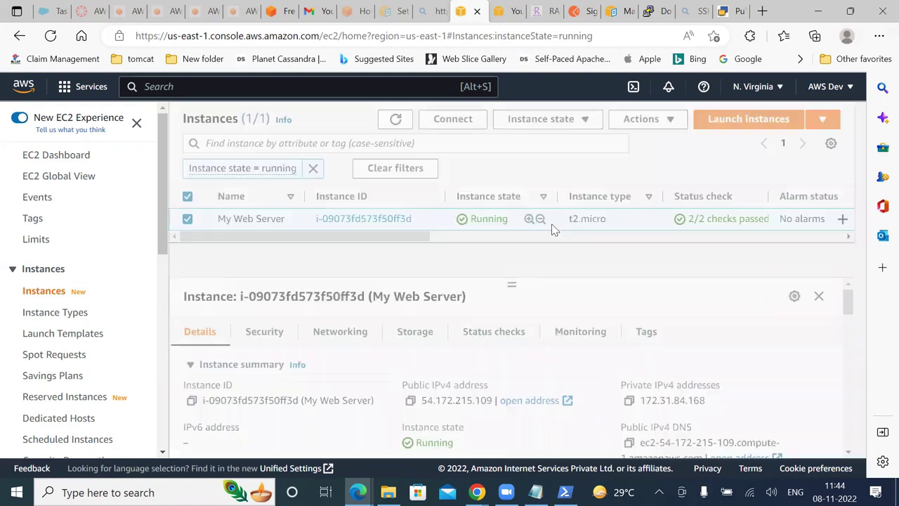
left_click(676, 382)
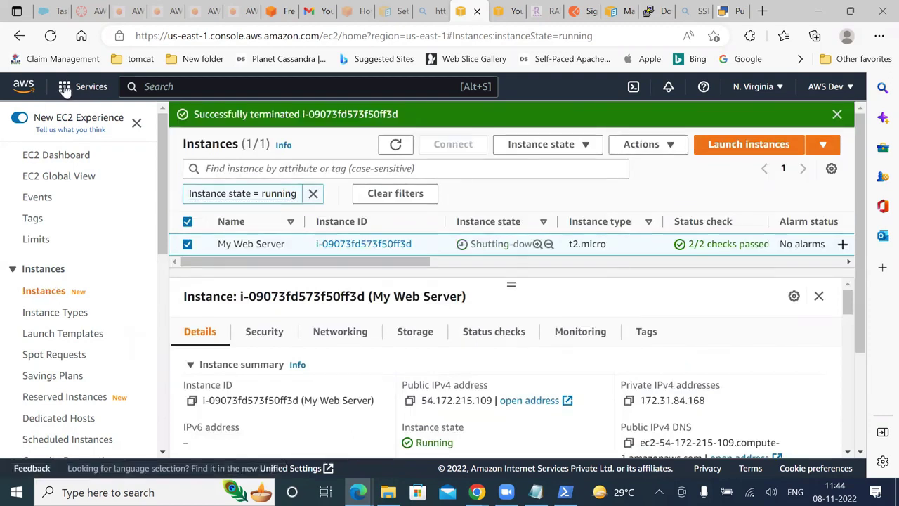
left_click(17, 89)
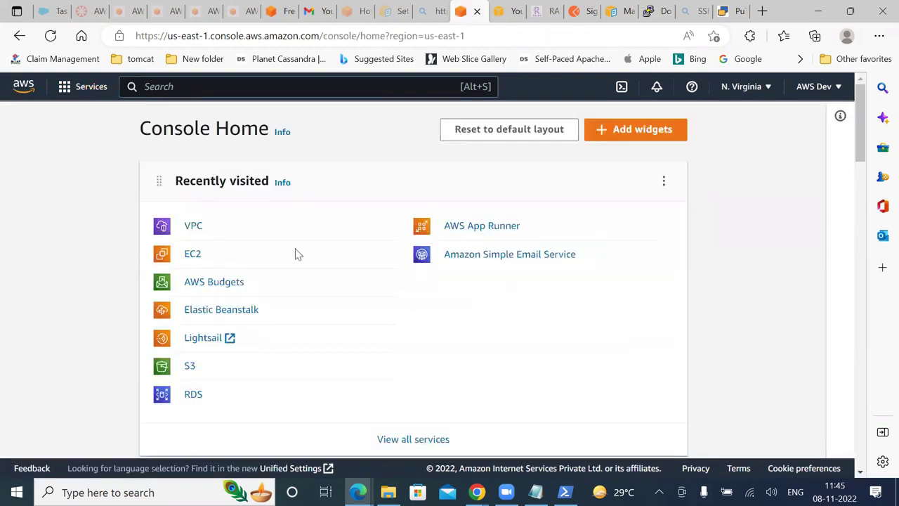
Go from Services to the EC2 dashboard and choose Launch instance from its dropdown
left_click(88, 92)
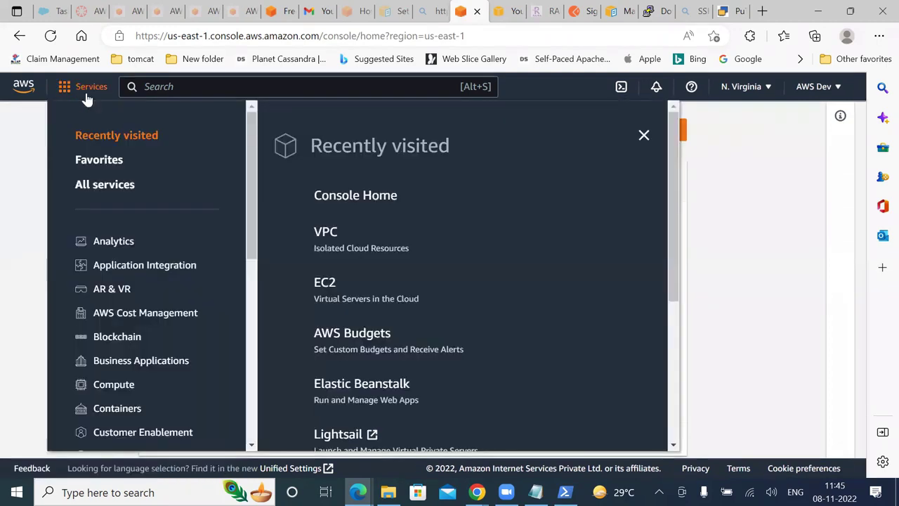
left_click(321, 285)
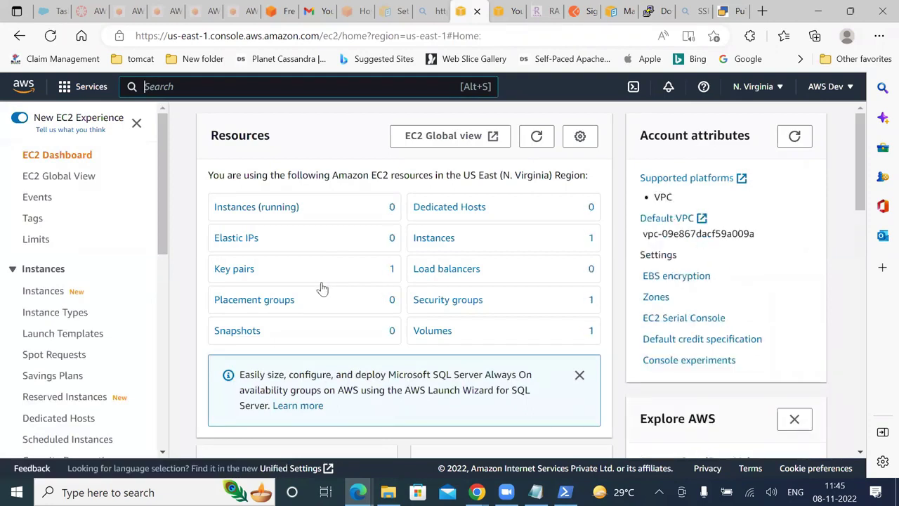
left_click_drag(861, 161, 864, 255)
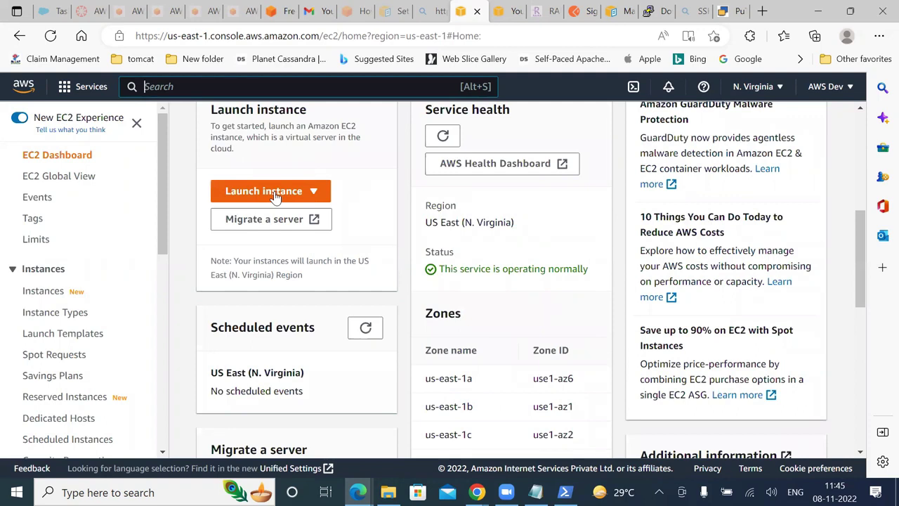
left_click(275, 195)
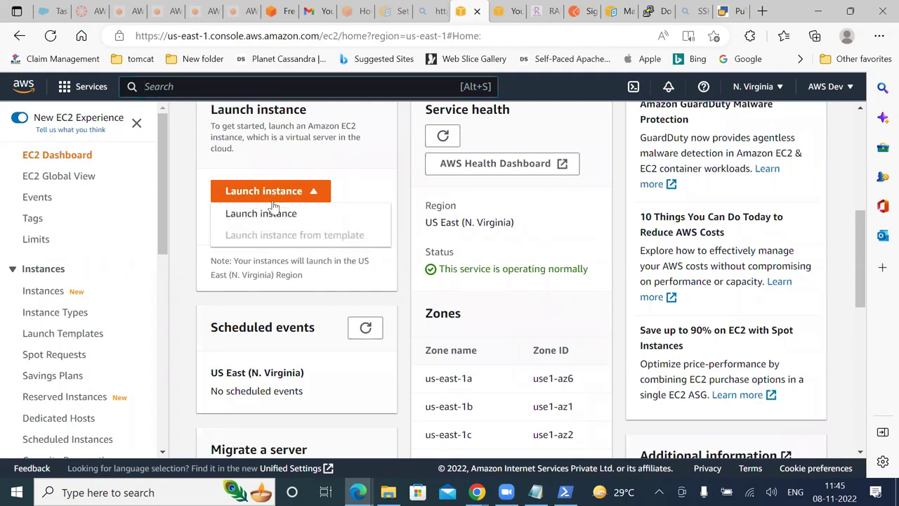
left_click(272, 215)
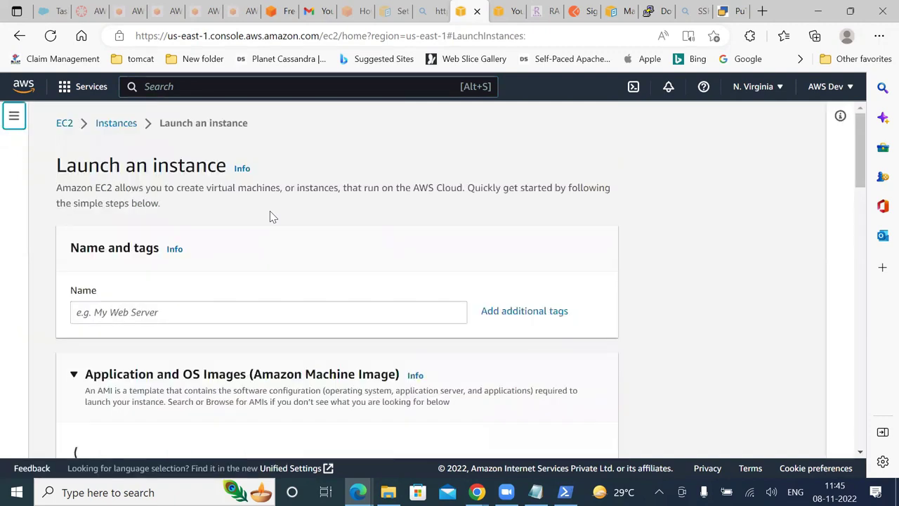
Enter 'My Web Serve' as the new instance's name
scroll(270, 212, "down", 2)
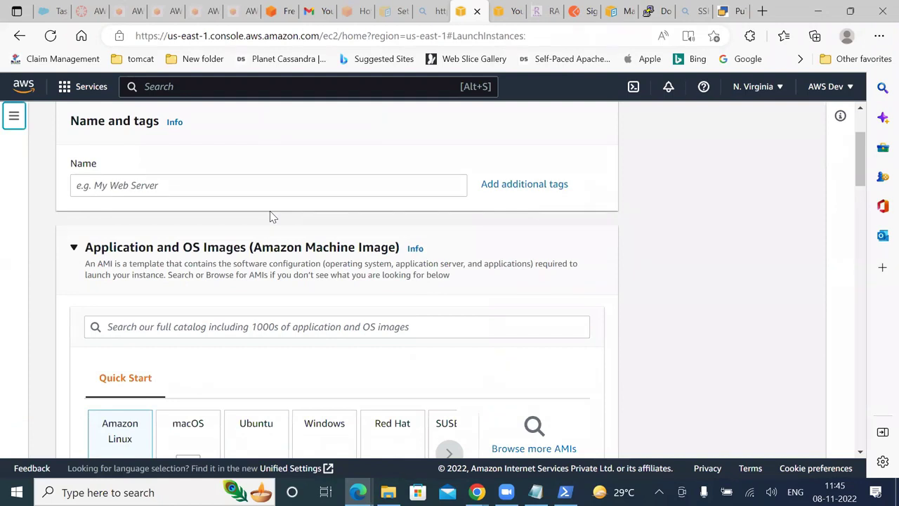
left_click(202, 185)
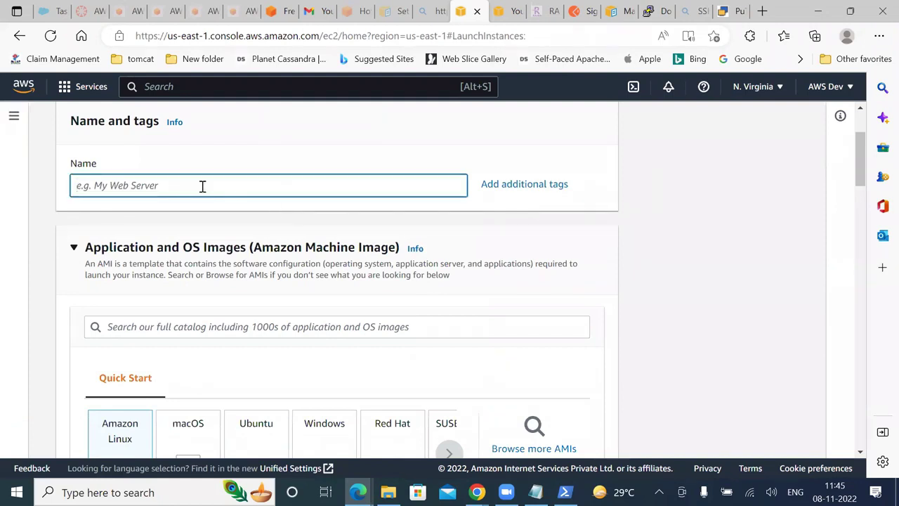
type("My ")
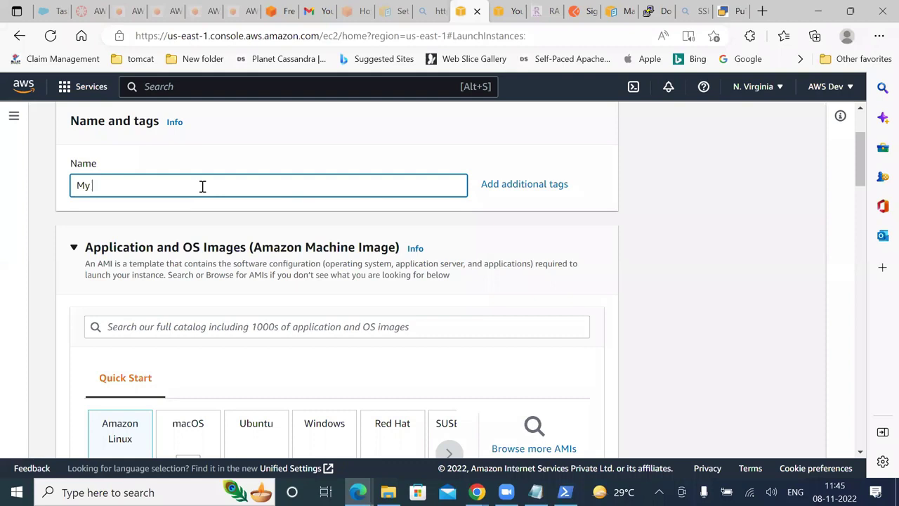
type("Web Server")
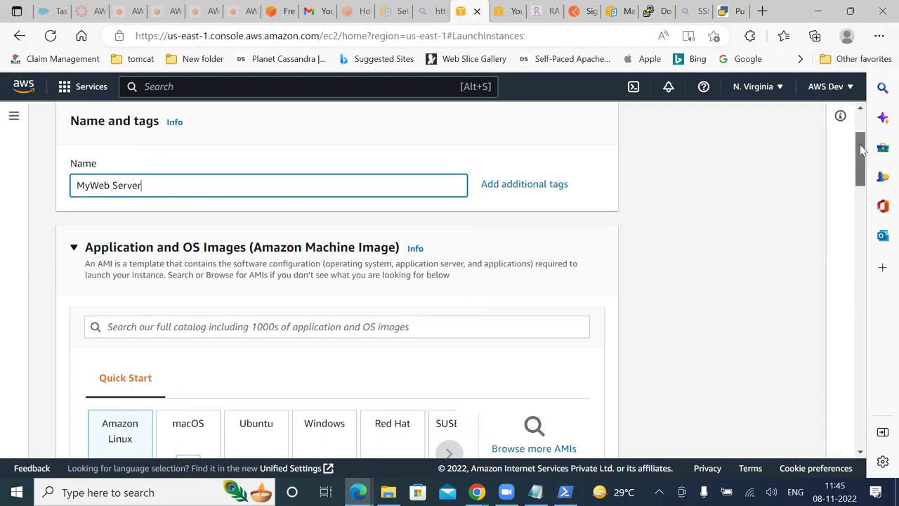
Review the Amazon Linux image ami-09d3b3274b6c5d4aa and the free-tier t2.micro instance type
left_click_drag(863, 149, 863, 172)
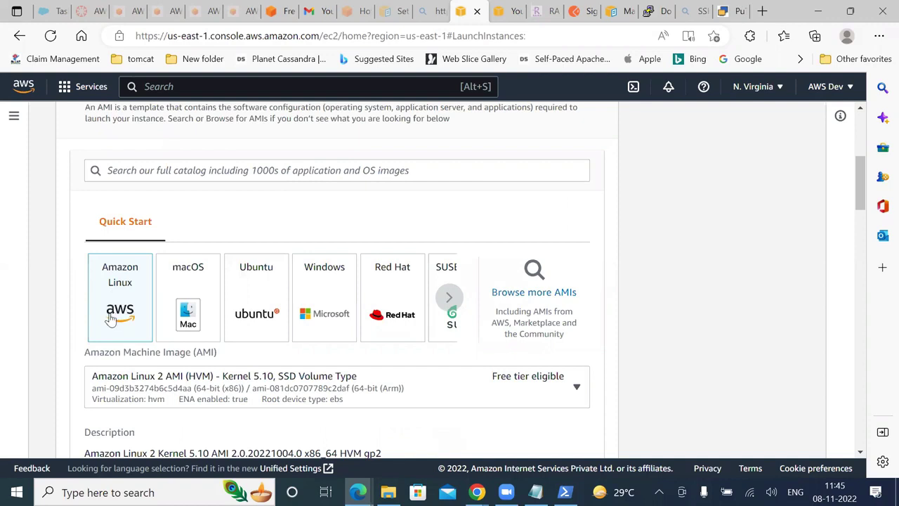
scroll(110, 319, "up", 5)
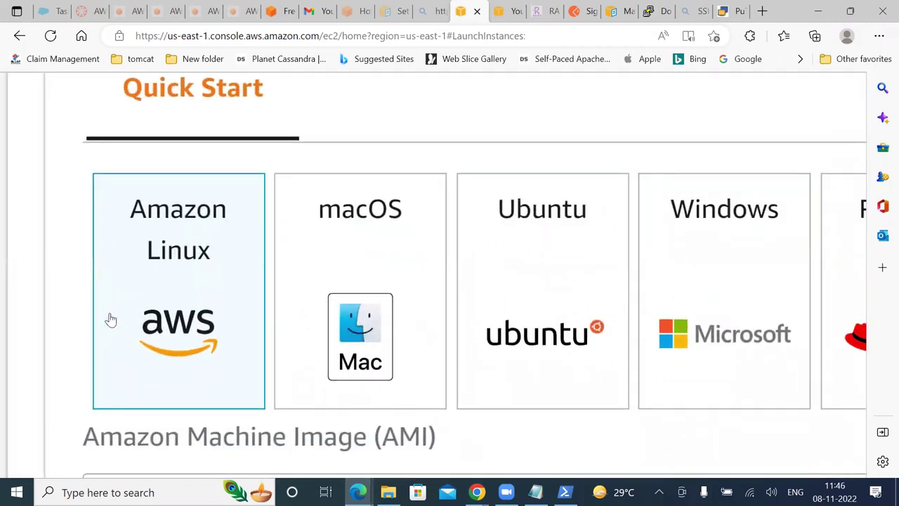
scroll(110, 320, "down", 5)
scroll(110, 319, "down", 3)
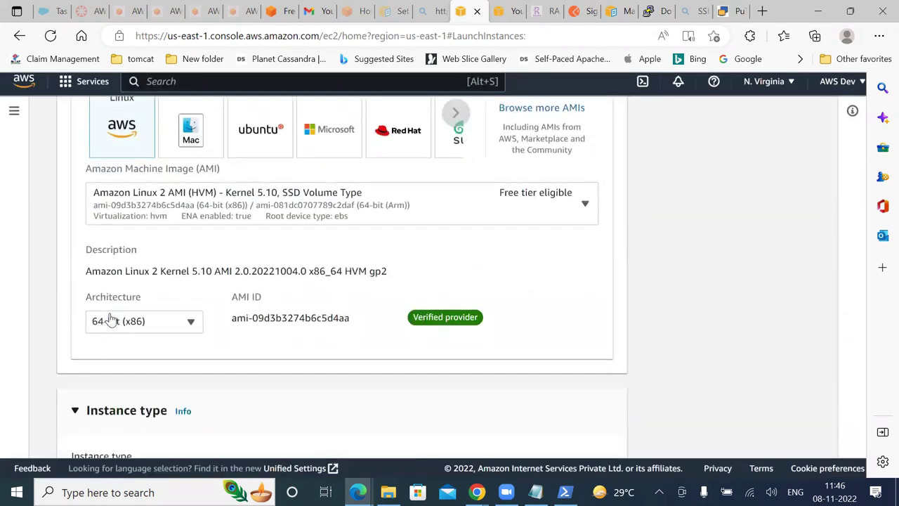
scroll(110, 320, "down", 3)
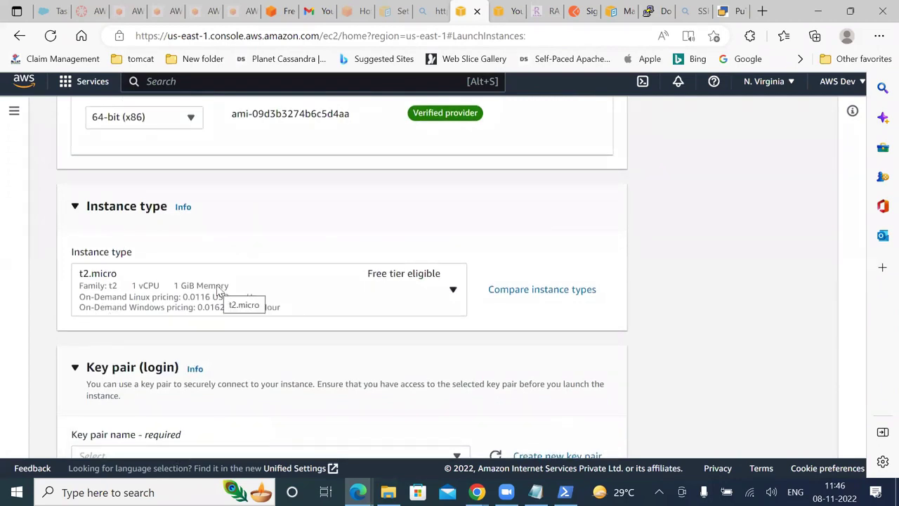
scroll(217, 290, "up", 5, "ctrl")
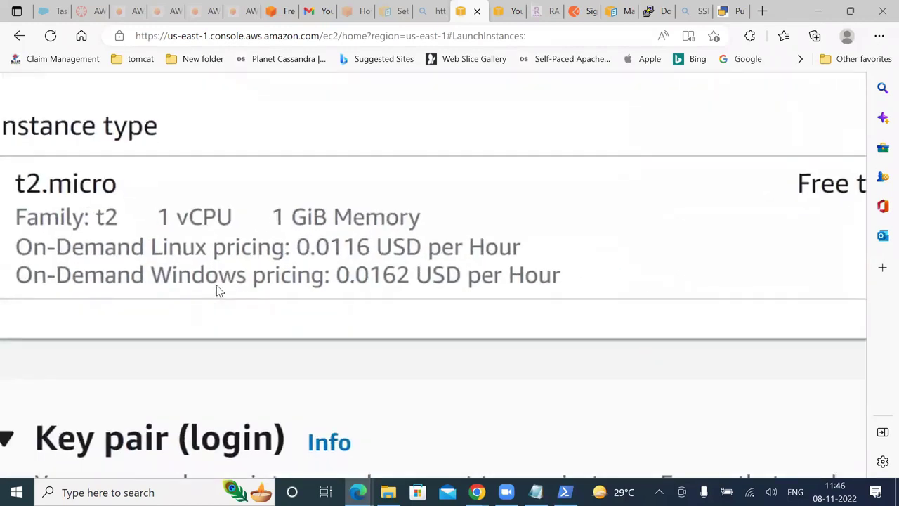
scroll(217, 290, "down", 5, "ctrl")
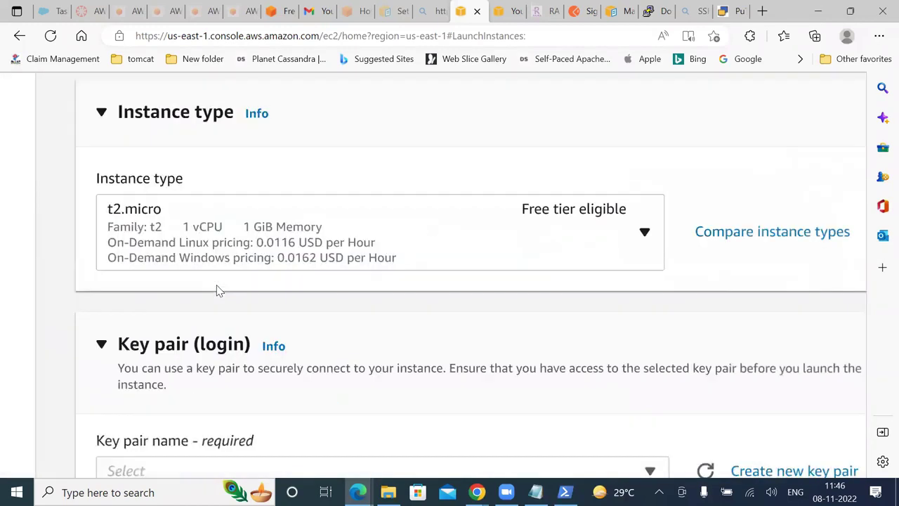
scroll(218, 290, "down", 3)
scroll(218, 290, "up", 5)
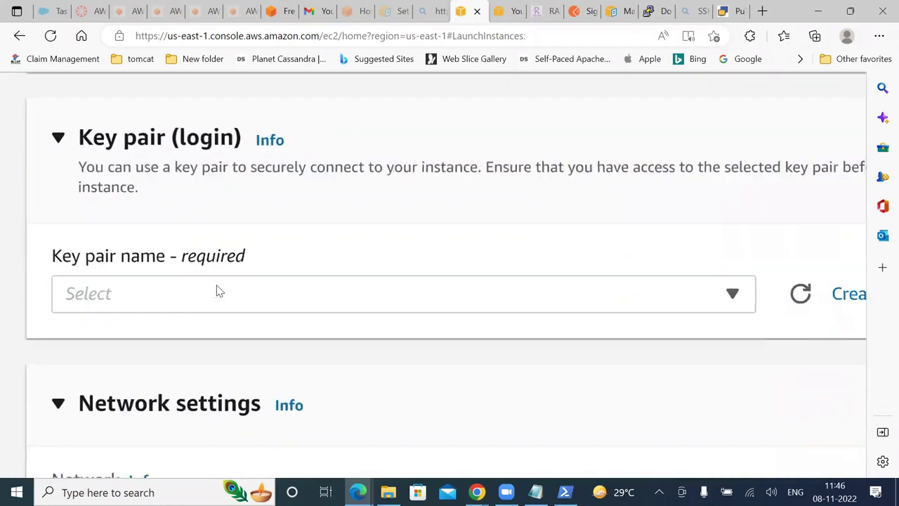
scroll(218, 290, "down", 2)
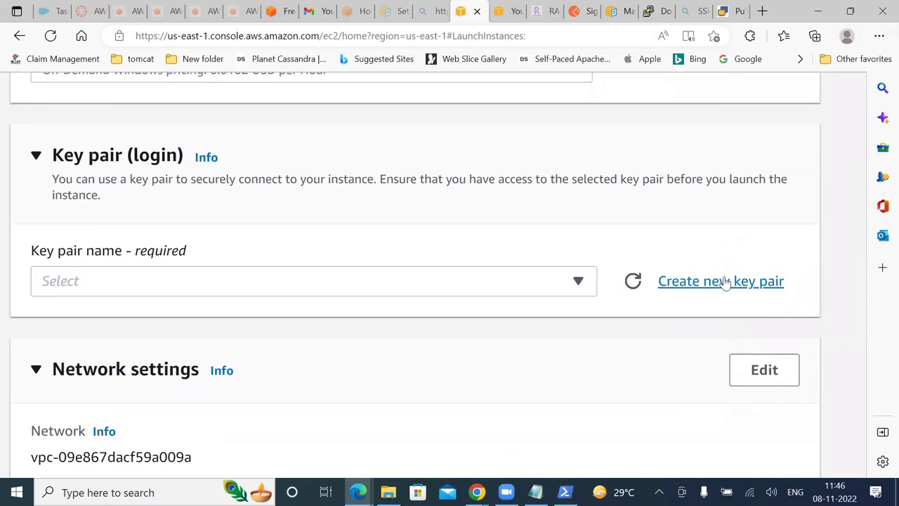
scroll(725, 281, "up", 5)
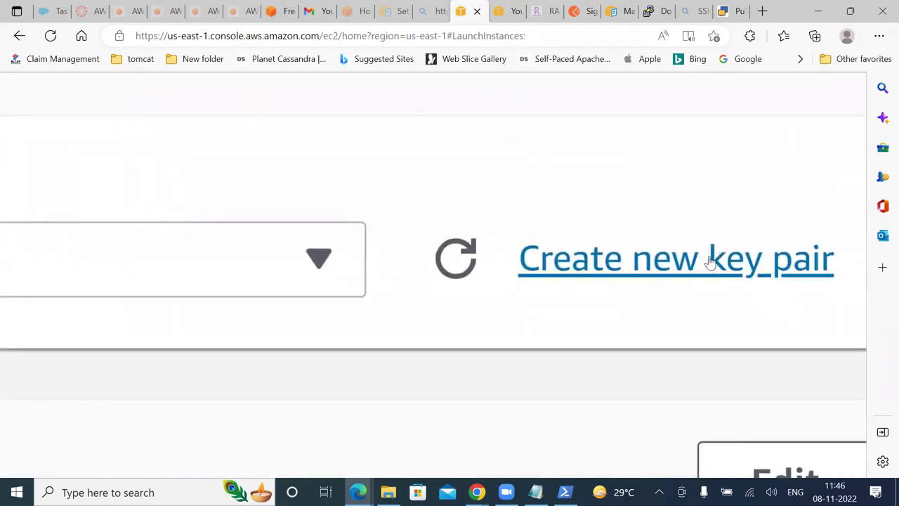
left_click(698, 263)
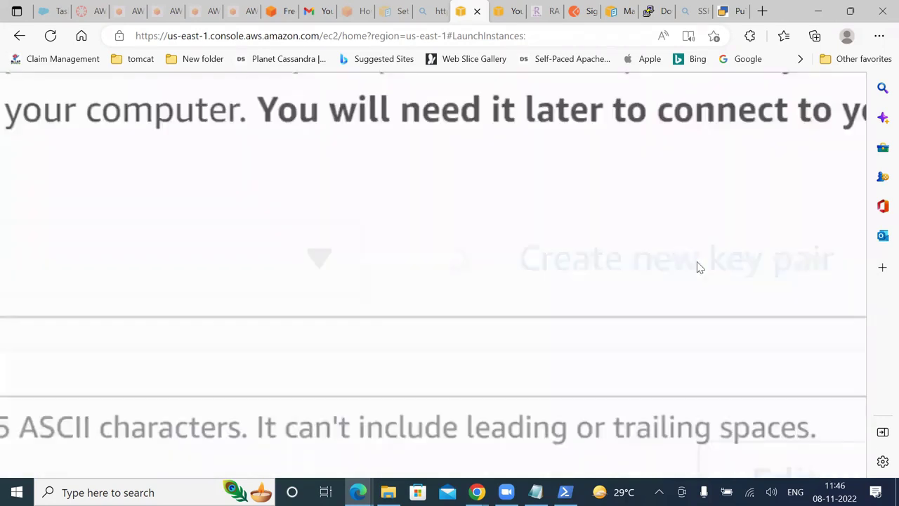
scroll(698, 267, "down", 5)
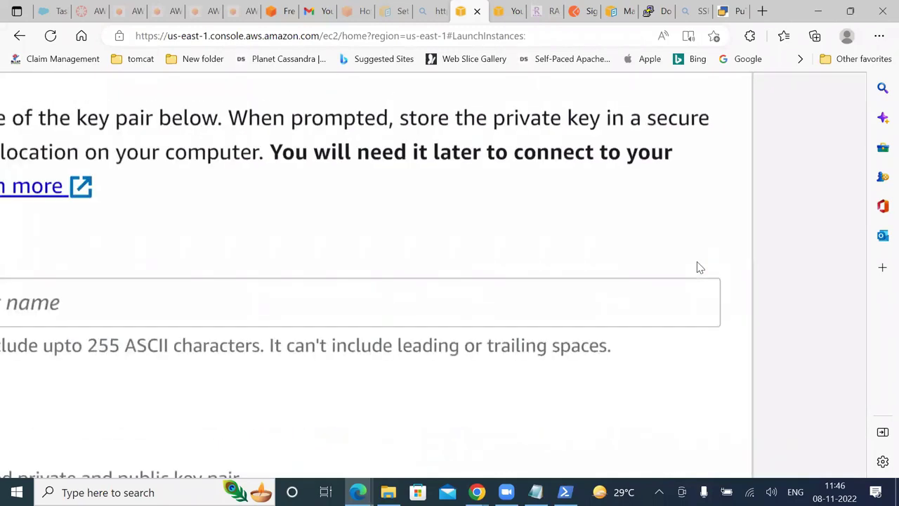
scroll(699, 267, "up", 4)
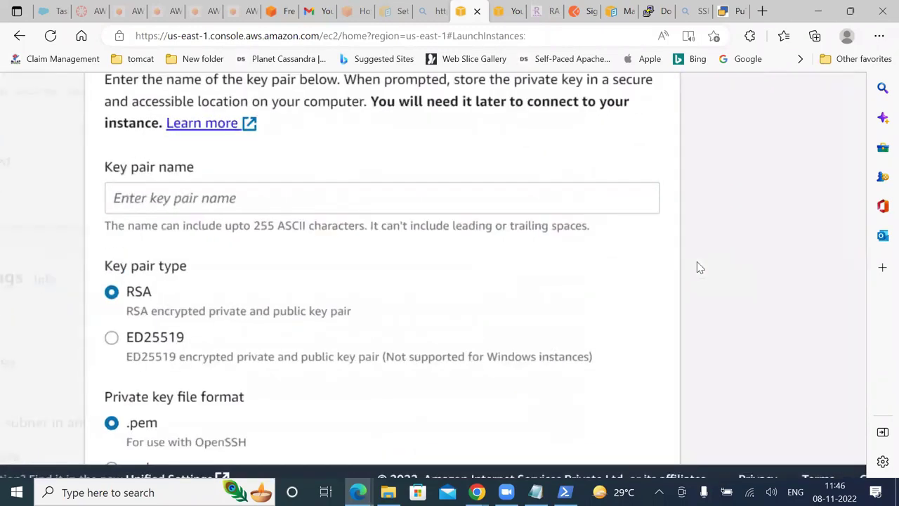
scroll(699, 267, "down", 2)
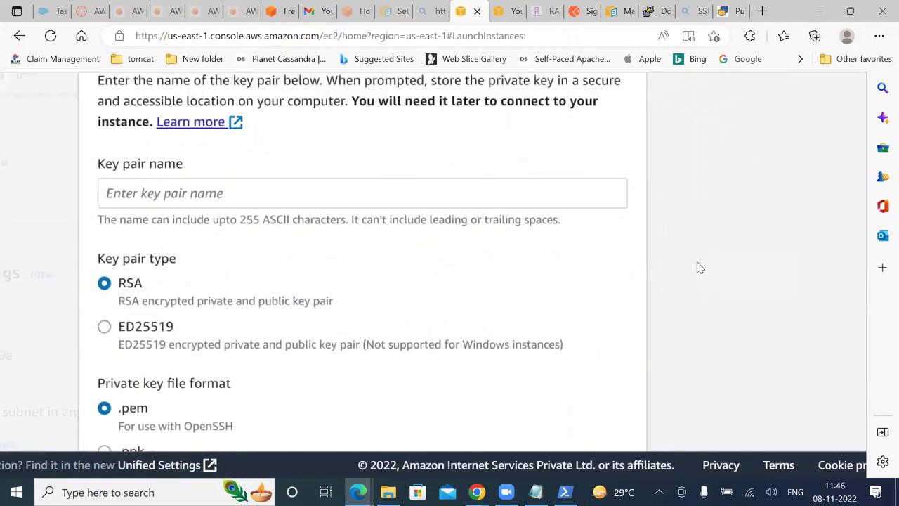
left_click(148, 193)
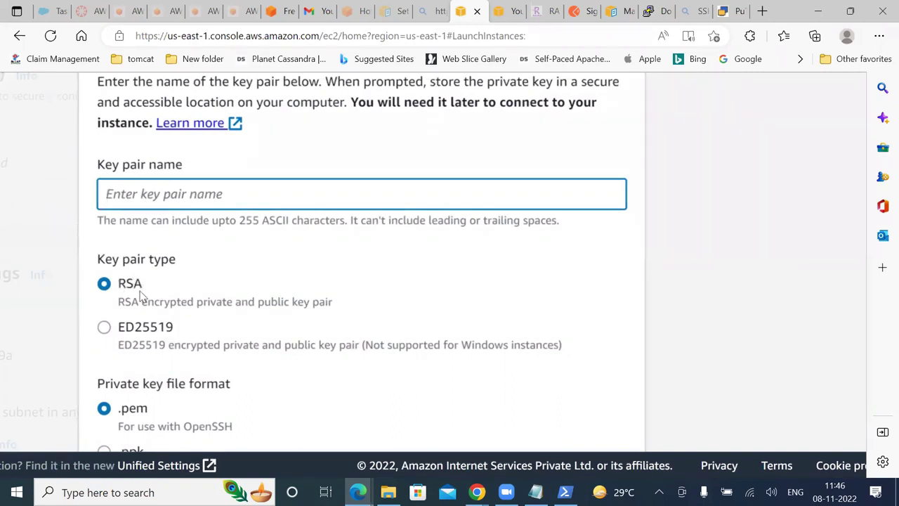
scroll(141, 295, "down", 2)
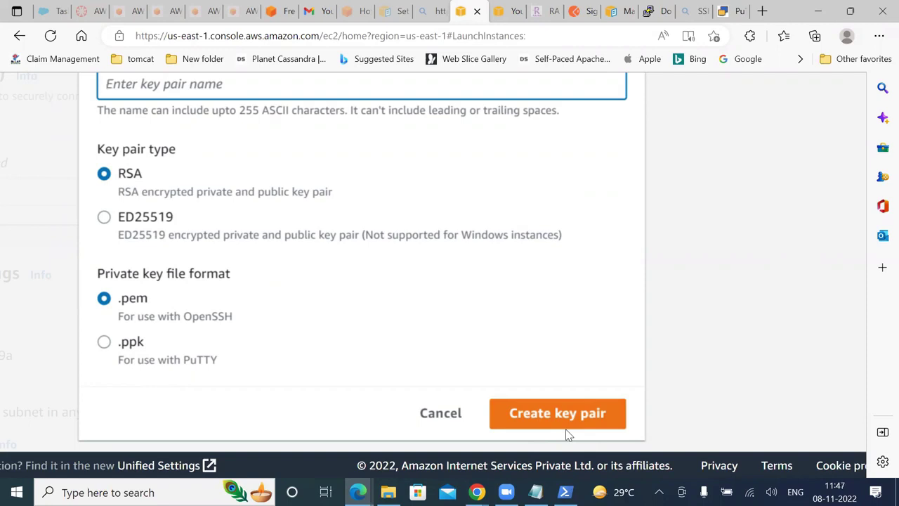
left_click(434, 413)
Reset the page zoom to normal and choose the myKey-restart-11-22 key pair
scroll(185, 100, "down", 3)
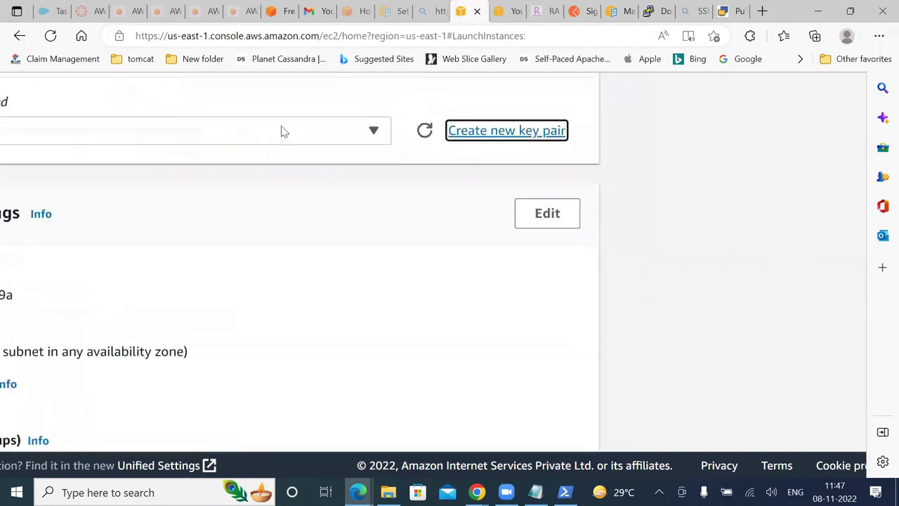
scroll(168, 154, "left", 1)
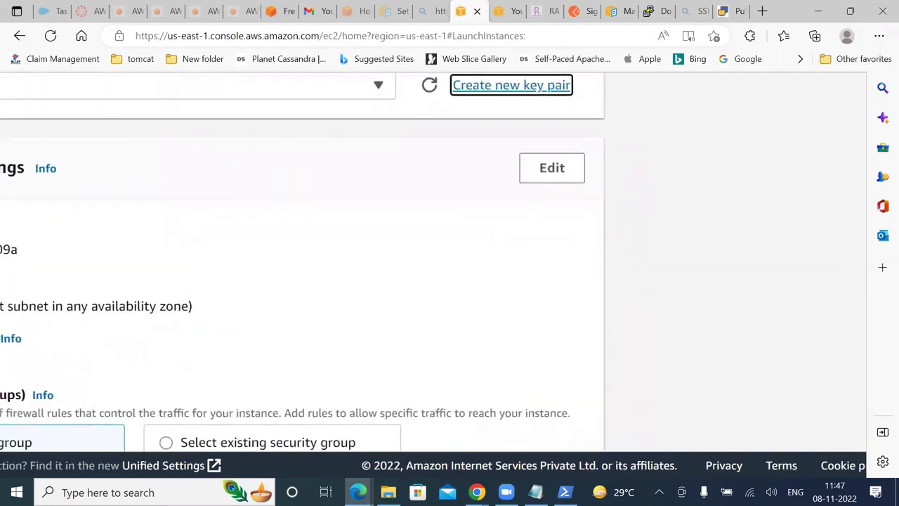
key("ctrl+0")
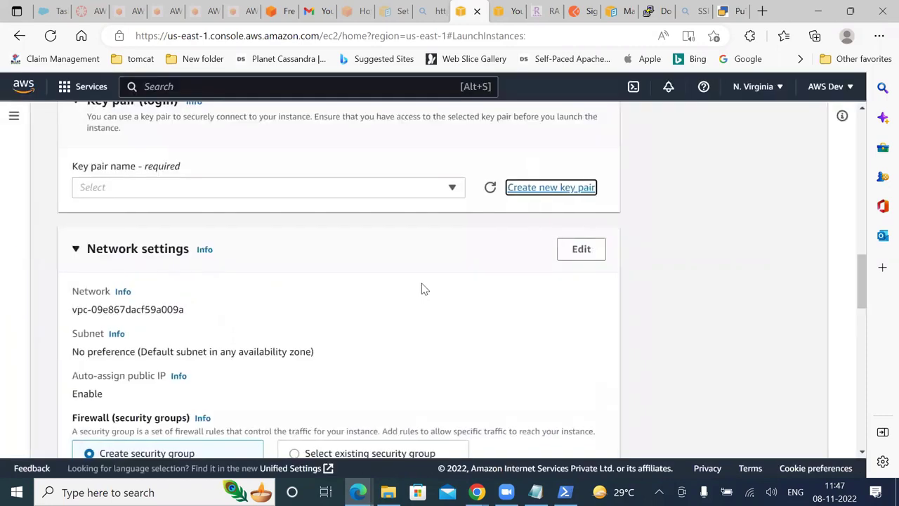
key("shift+Tab")
key("shift+Tab")
key("Return")
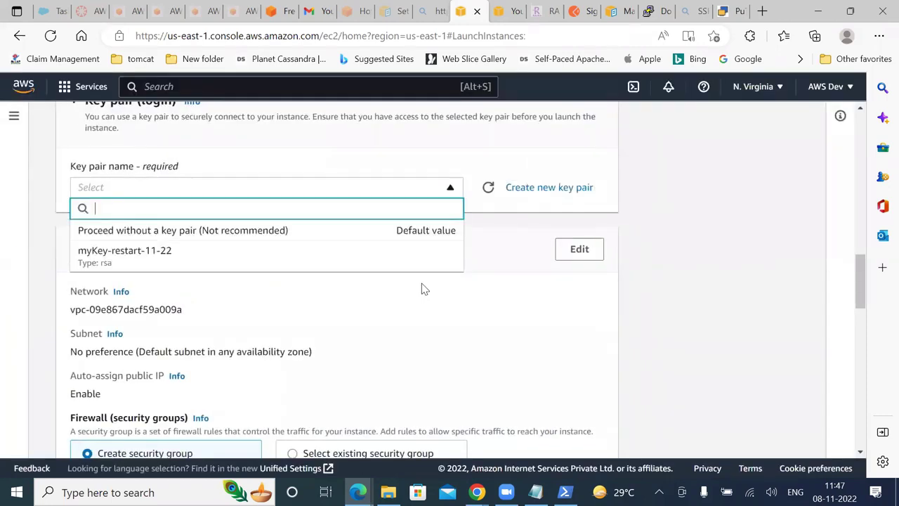
key("Down")
key("Down")
key("Return")
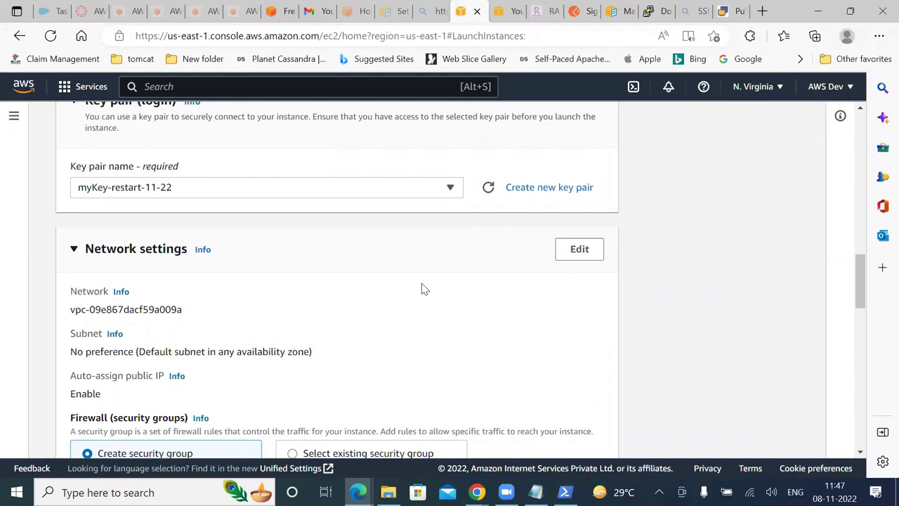
Under Network settings, set the firewall to Select existing security group
scroll(424, 288, "up", 3, "ctrl")
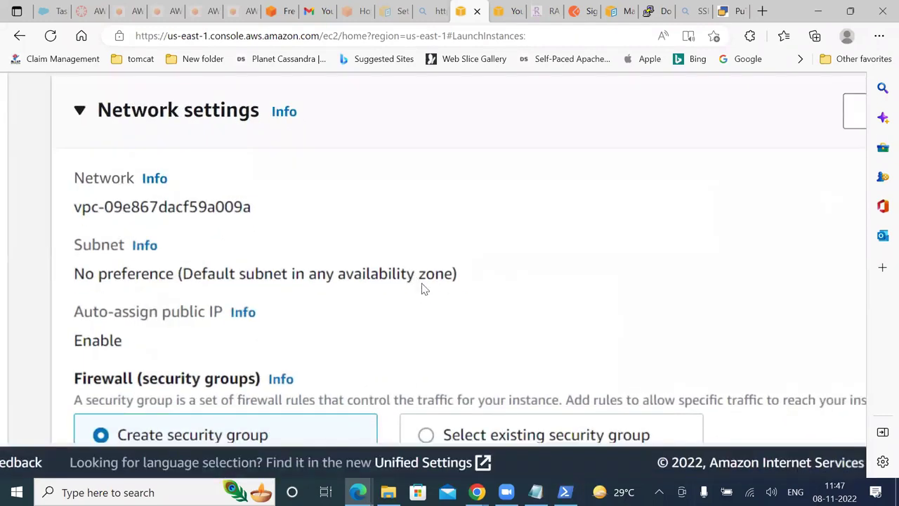
scroll(424, 288, "down", 1)
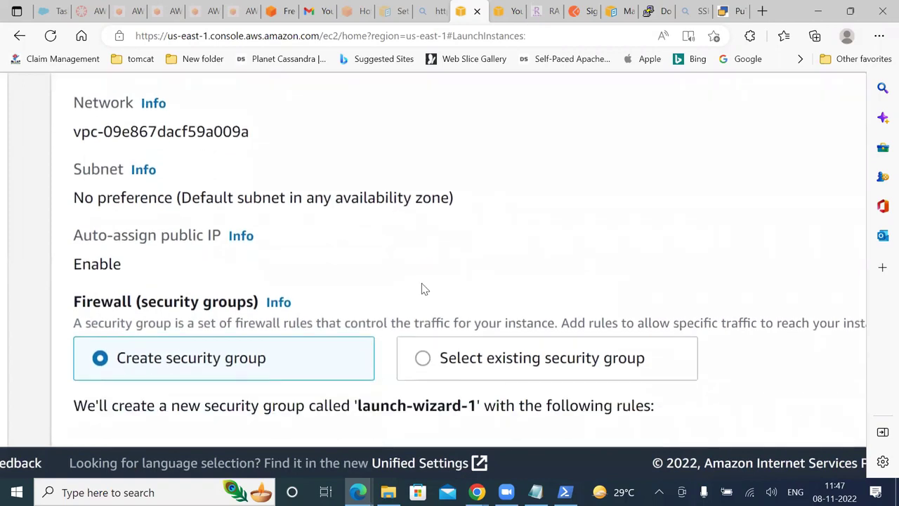
scroll(424, 288, "up", 1)
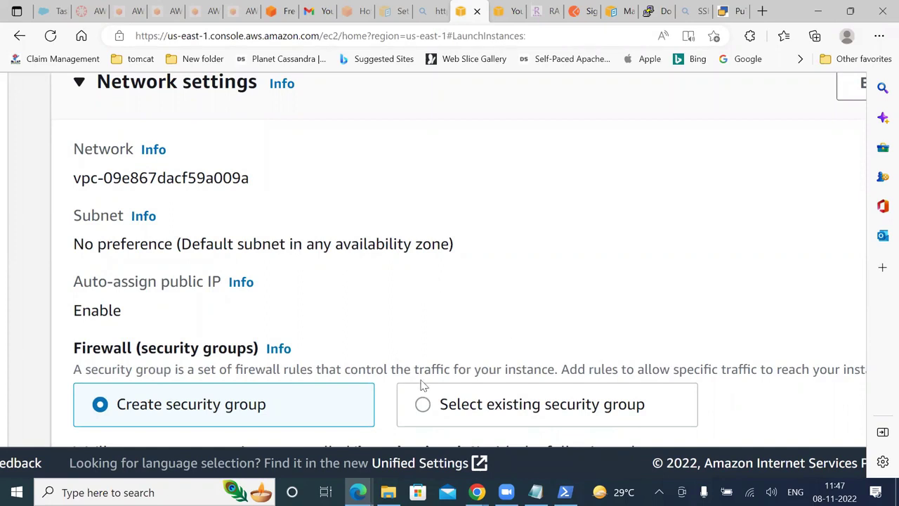
scroll(424, 411, "down", 2)
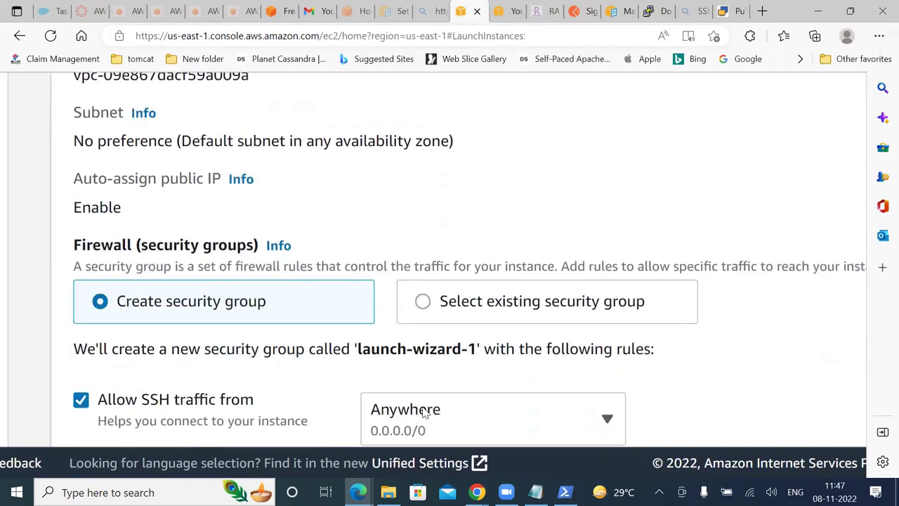
left_click(425, 298)
scroll(425, 301, "down", 2)
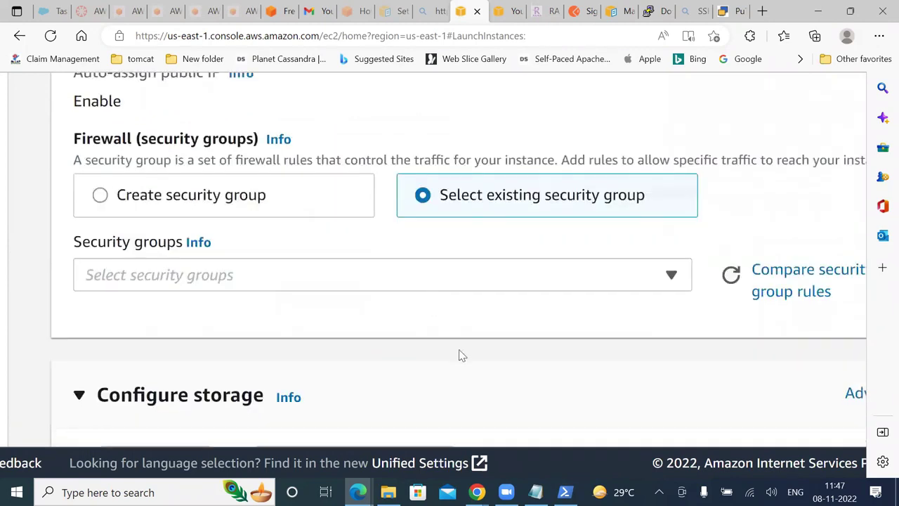
Choose the existing 'default' security group for the new instance
left_click(477, 281)
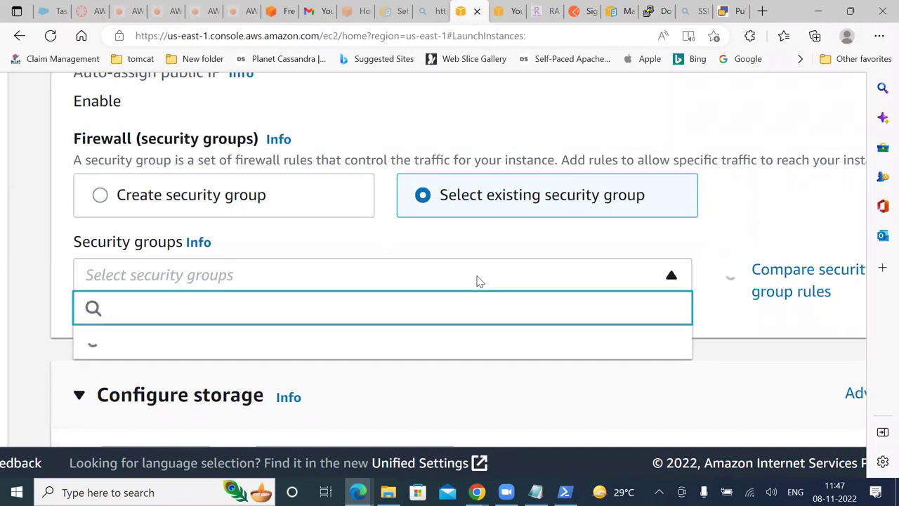
left_click(123, 351)
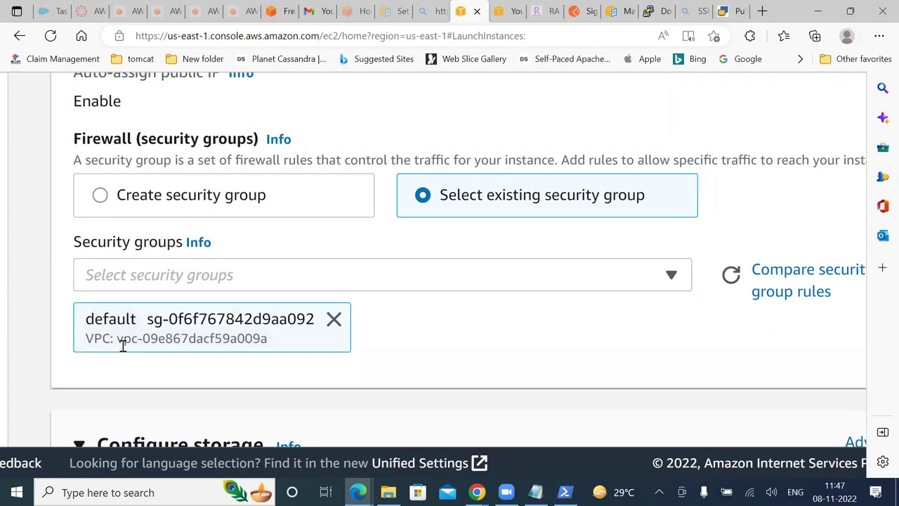
scroll(123, 345, "down", 3)
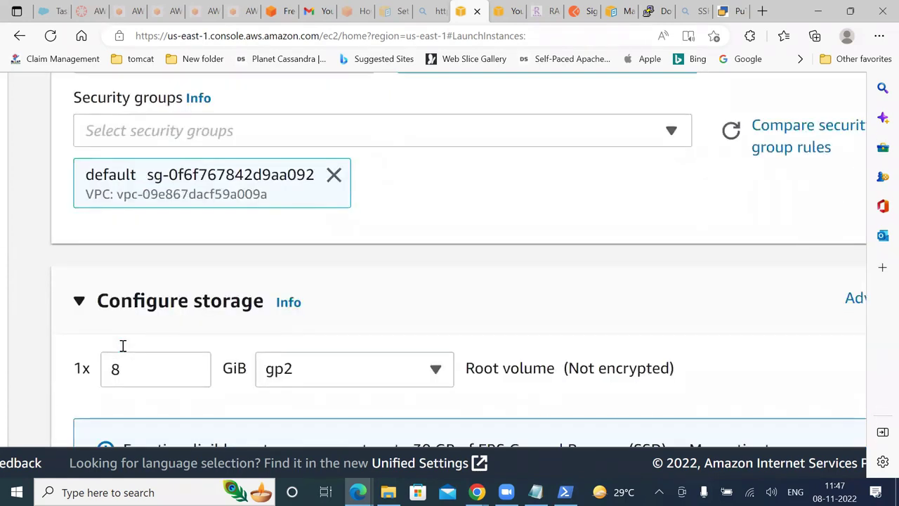
scroll(123, 346, "up", 3)
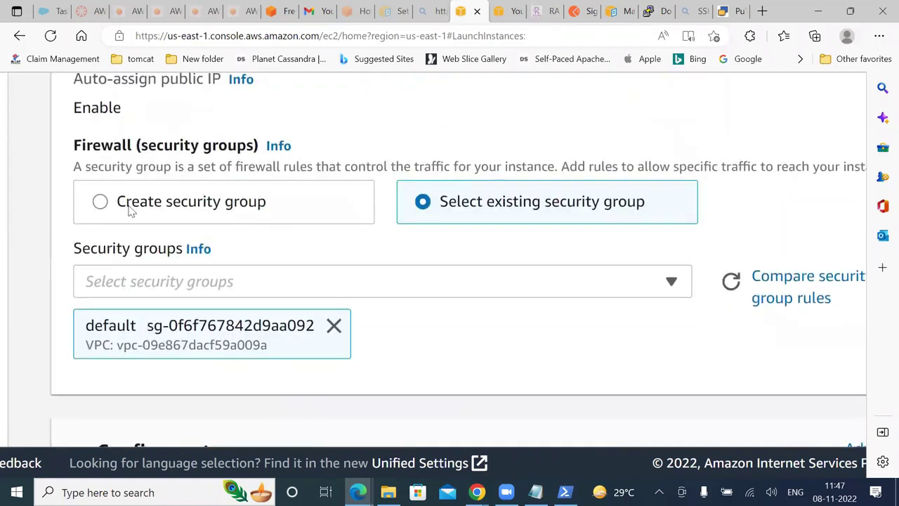
Briefly try a new security group allowing HTTPS and HTTP, then revert to the existing default group
left_click(130, 211)
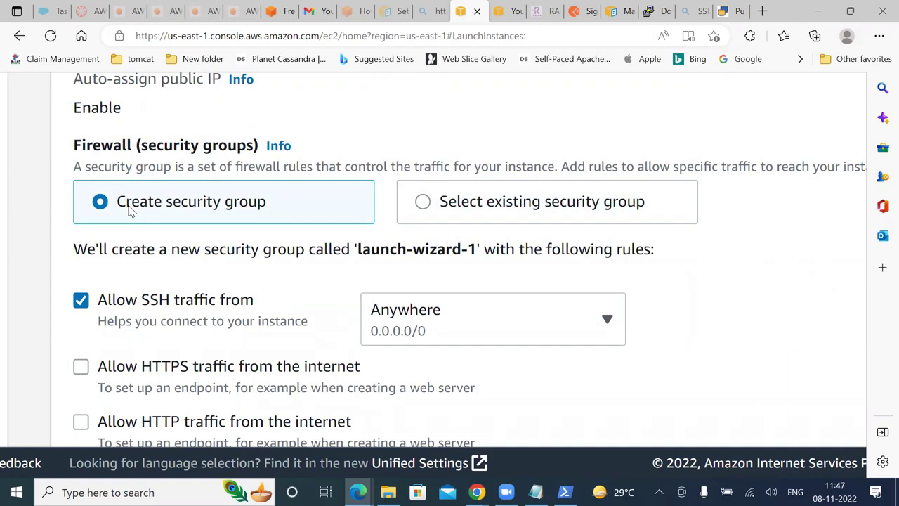
scroll(131, 211, "down", 2)
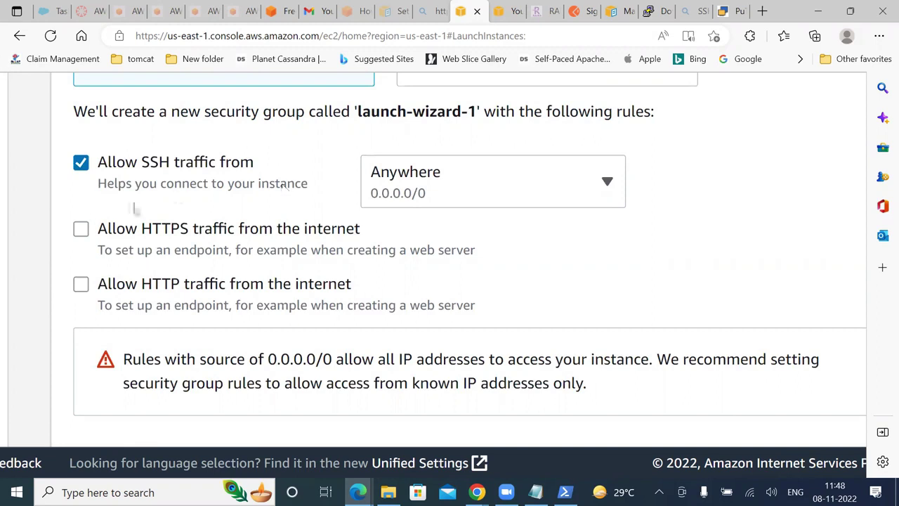
left_click(80, 232)
left_click(80, 284)
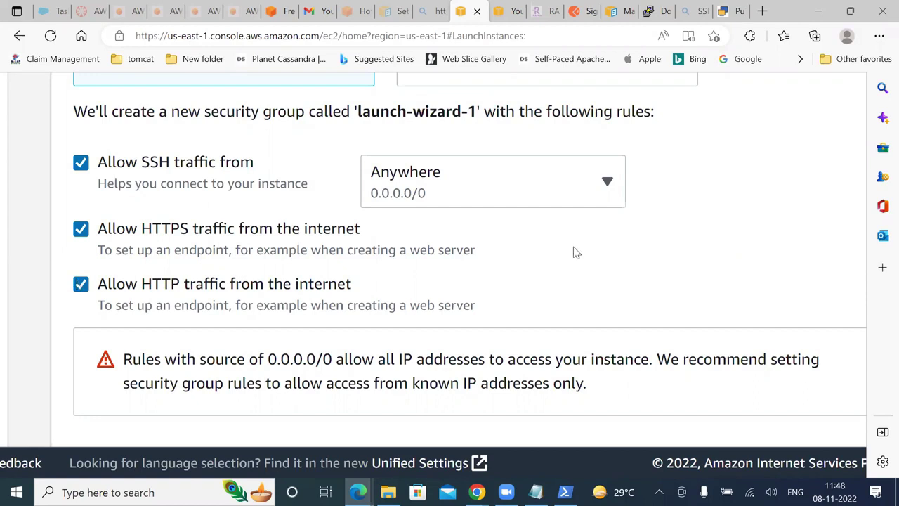
scroll(576, 251, "up", 2)
key("ctrl+minus")
key("ctrl+minus")
key("Right")
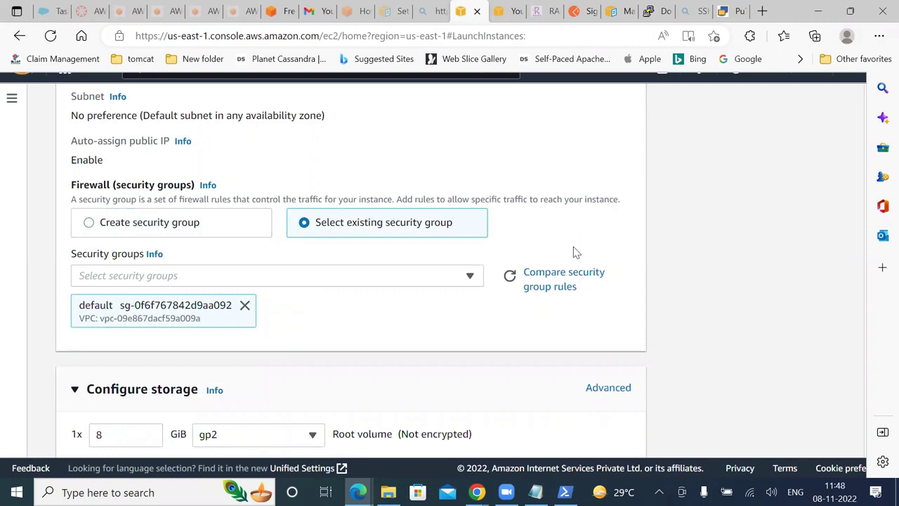
Toggle to a new security group and back to the existing default group
key("Left")
scroll(573, 253, "down", 2)
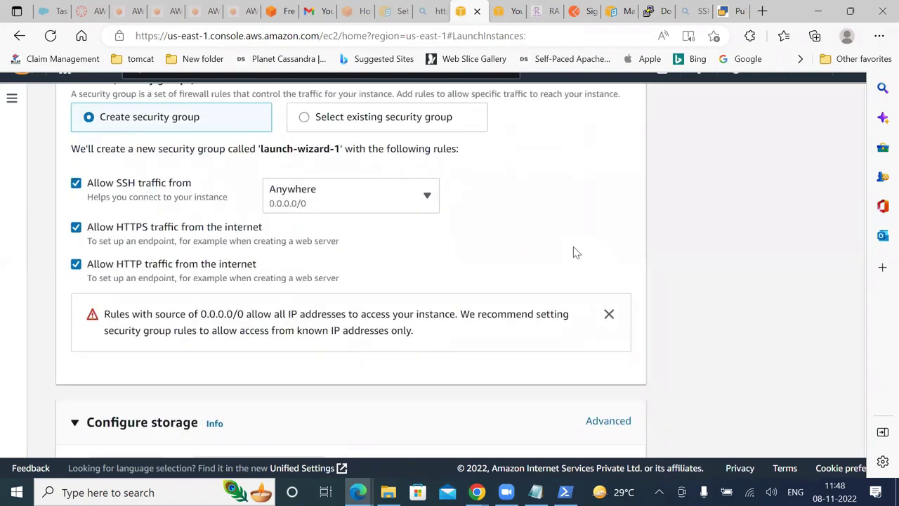
key("Right")
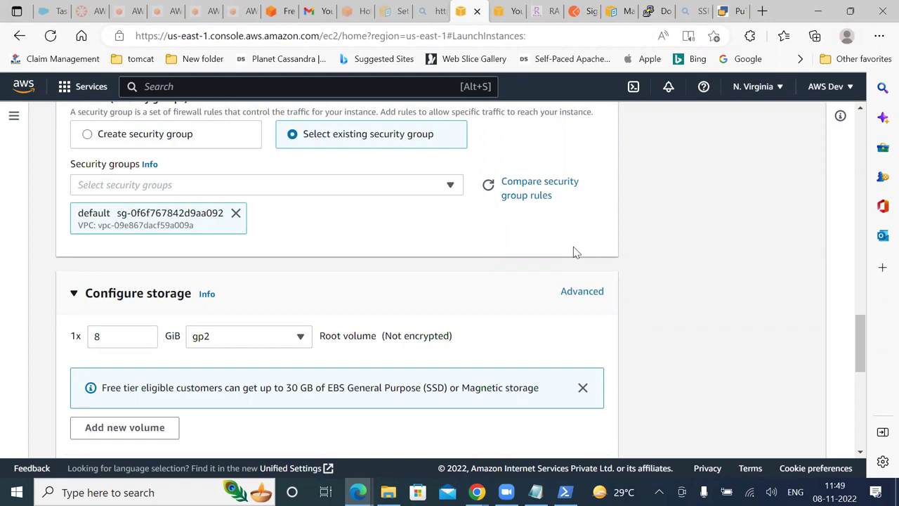
Enlarge the root volume from 8 to 20 GiB and review the Summary panel
scroll(574, 252, "up", 3, "ctrl")
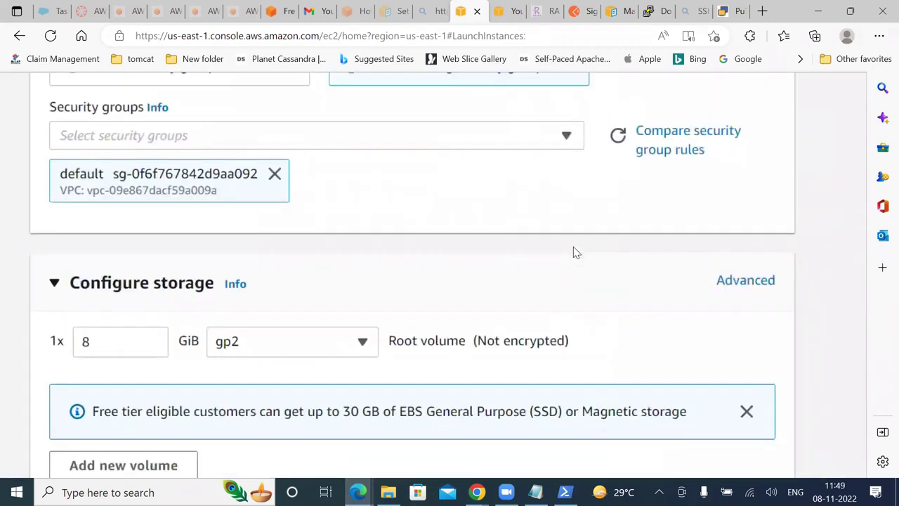
double_click(113, 340)
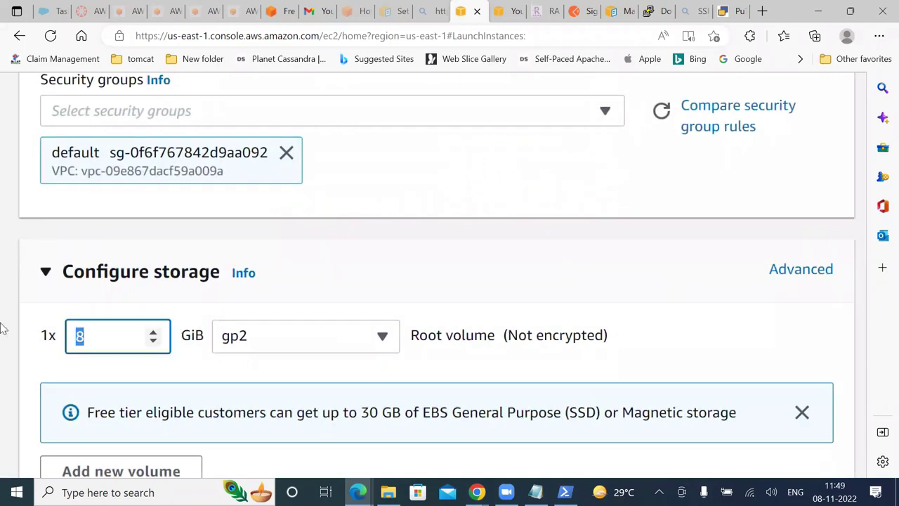
type("20")
scroll(476, 270, "down", 3, "ctrl")
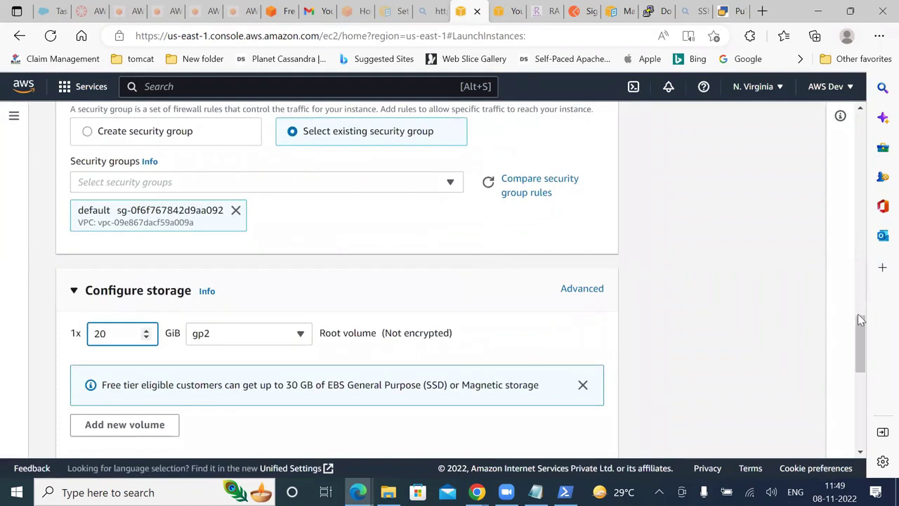
left_click_drag(860, 375, 858, 421)
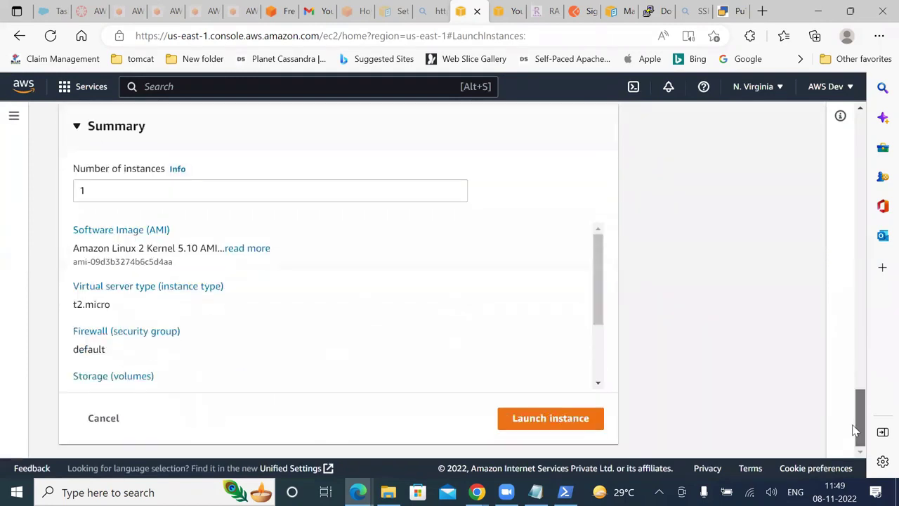
Launch the instance, then check Instances (running), refreshing the list several times
left_click(526, 430)
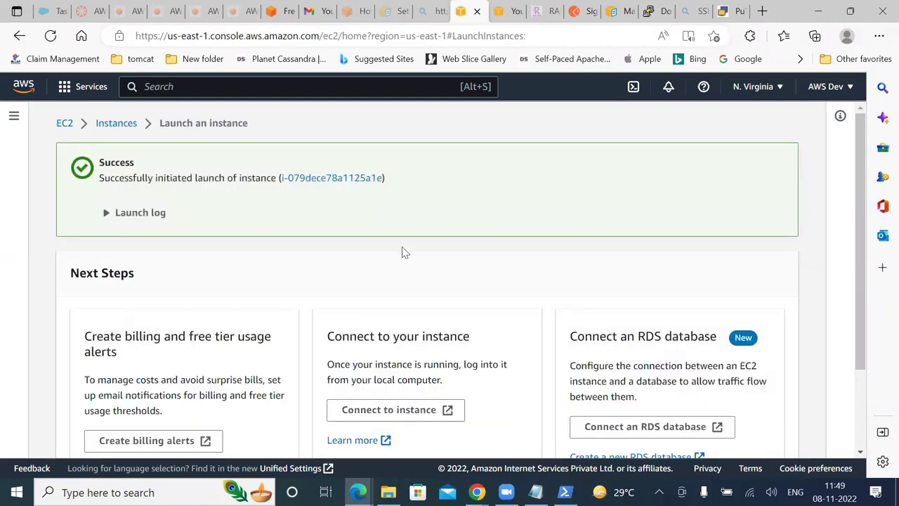
left_click(64, 124)
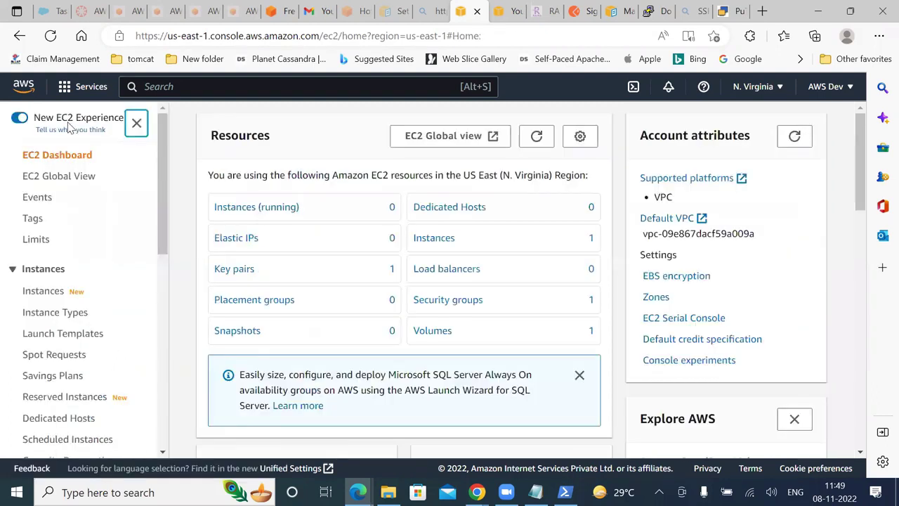
left_click(251, 208)
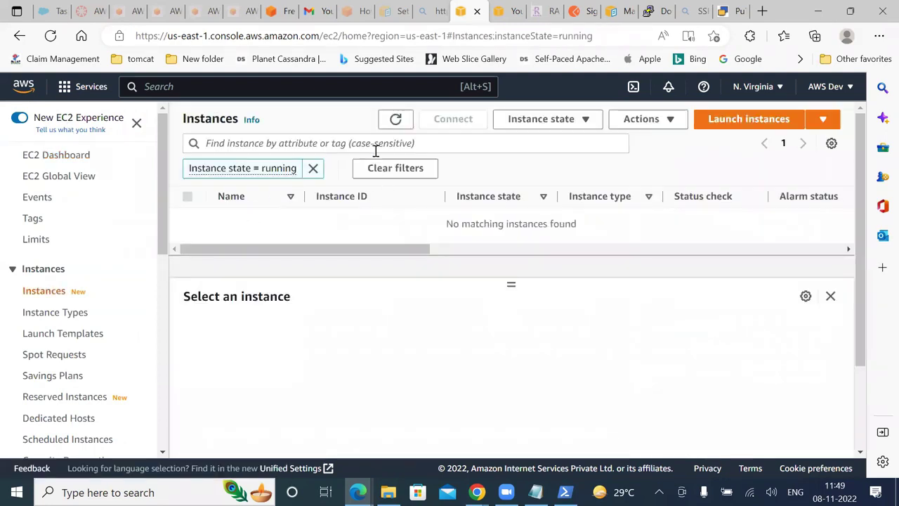
left_click(394, 129)
left_click(394, 129)
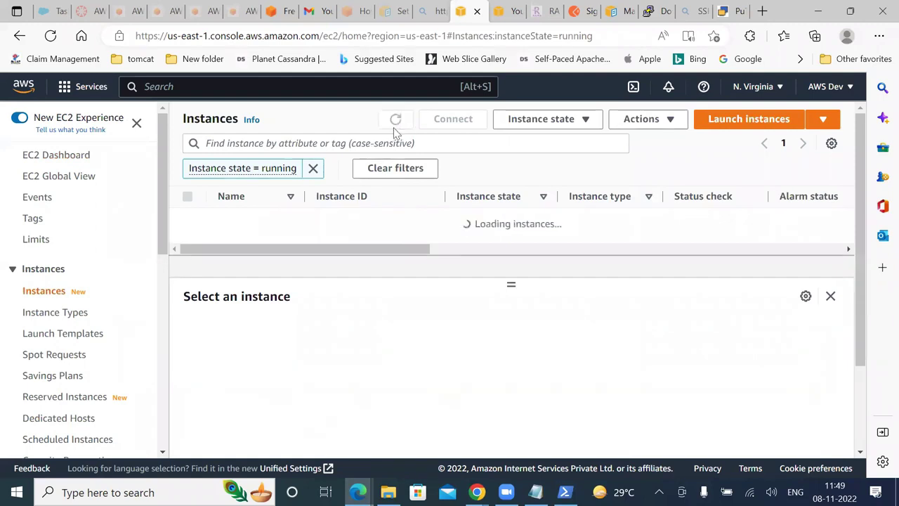
double_click(394, 131)
left_click(394, 131)
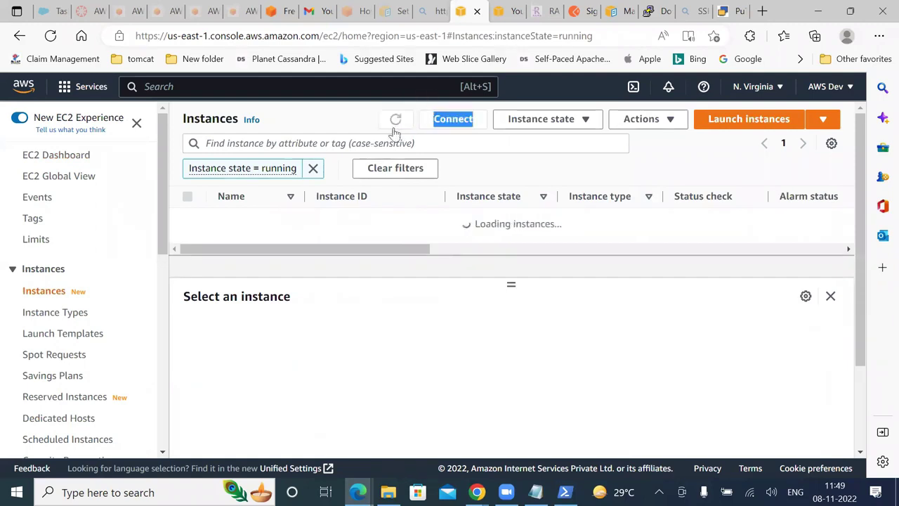
left_click(61, 162)
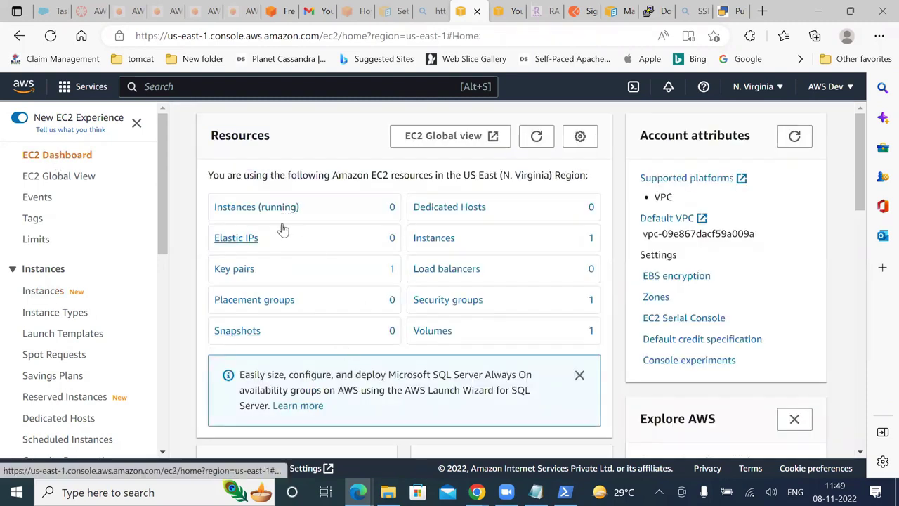
Check the Volumes list, then open Instances (running) from the EC2 dashboard
left_click(430, 332)
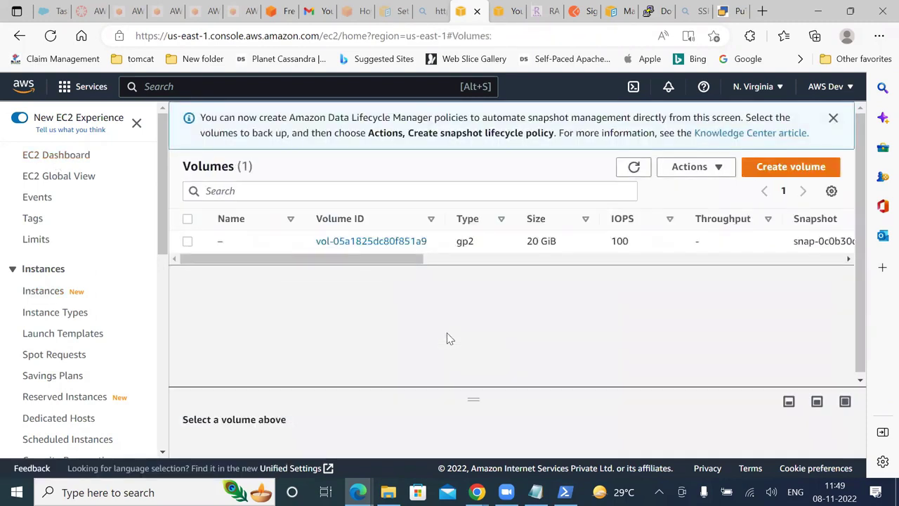
left_click_drag(357, 259, 551, 277)
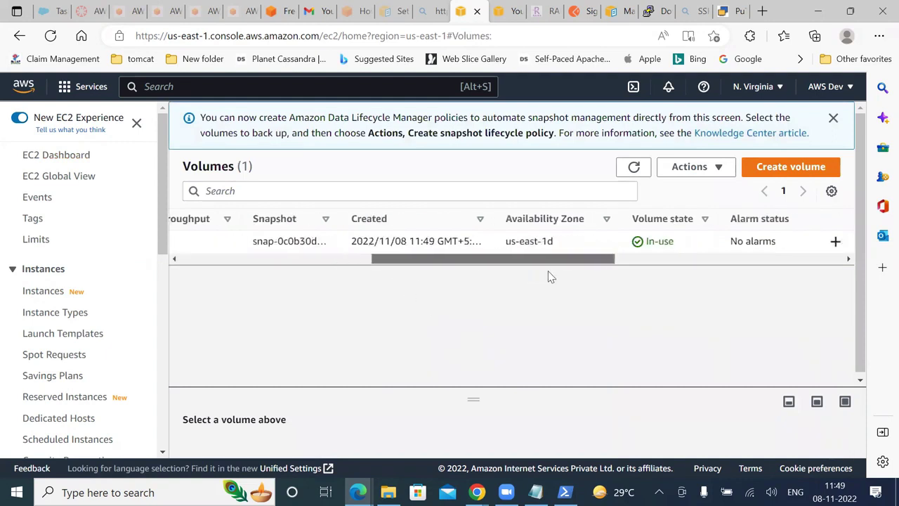
left_click_drag(442, 257, 152, 239)
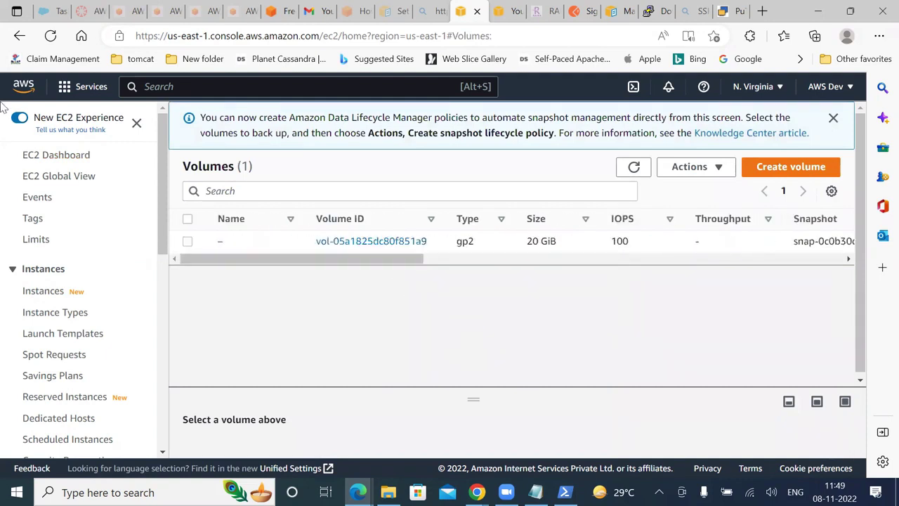
left_click(70, 159)
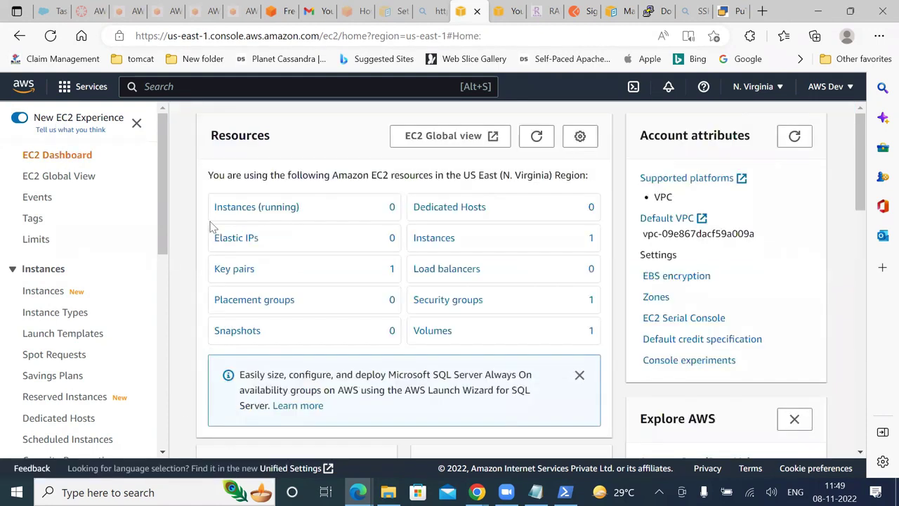
left_click(237, 207)
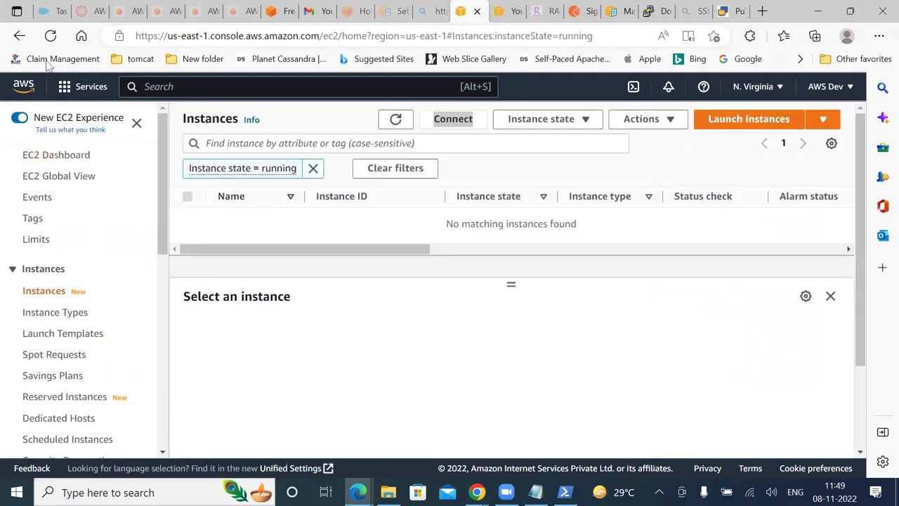
Step back and forward through browser history to reach the EC2 dashboard
left_click(19, 39)
left_click(19, 39)
left_click(19, 38)
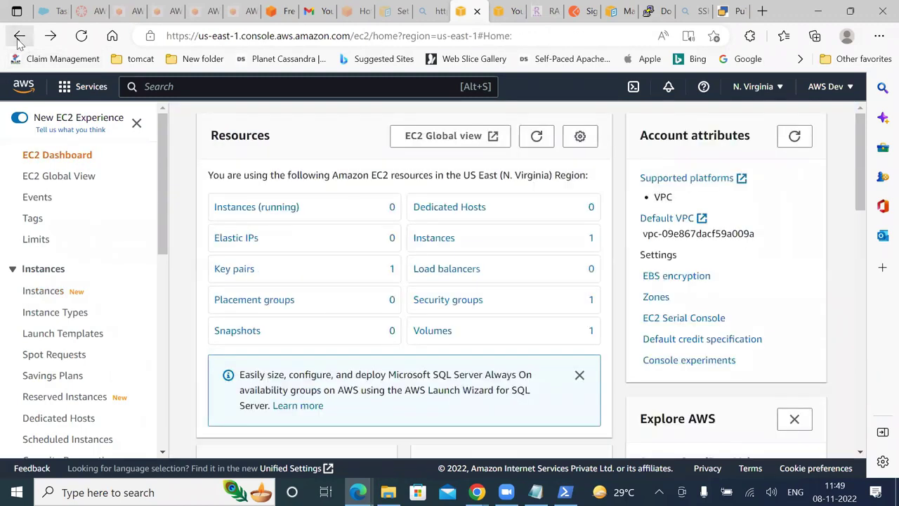
left_click(19, 39)
left_click(19, 39)
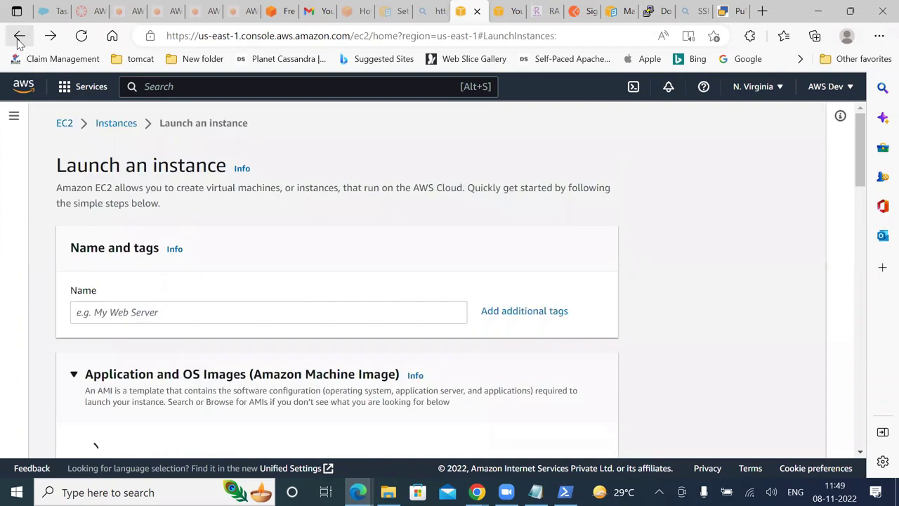
left_click(51, 36)
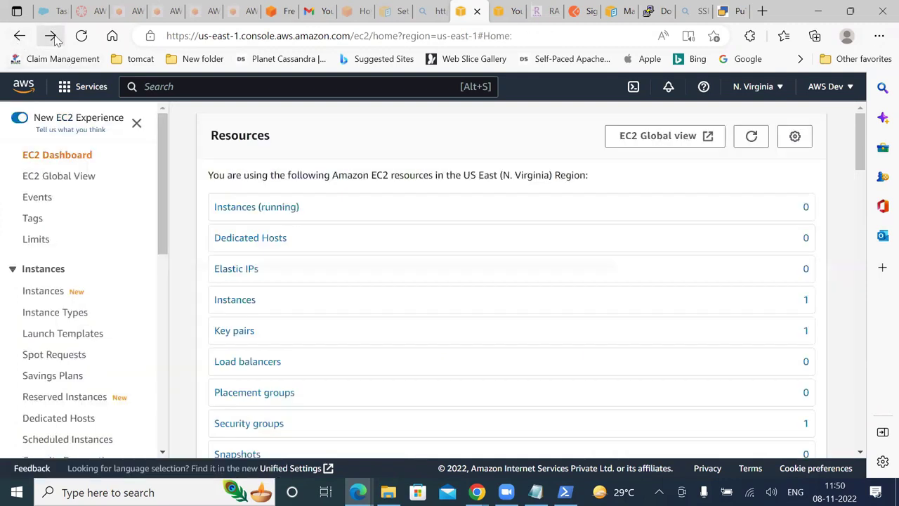
Refresh the running instances list and open MyWeb Server's details
left_click(240, 214)
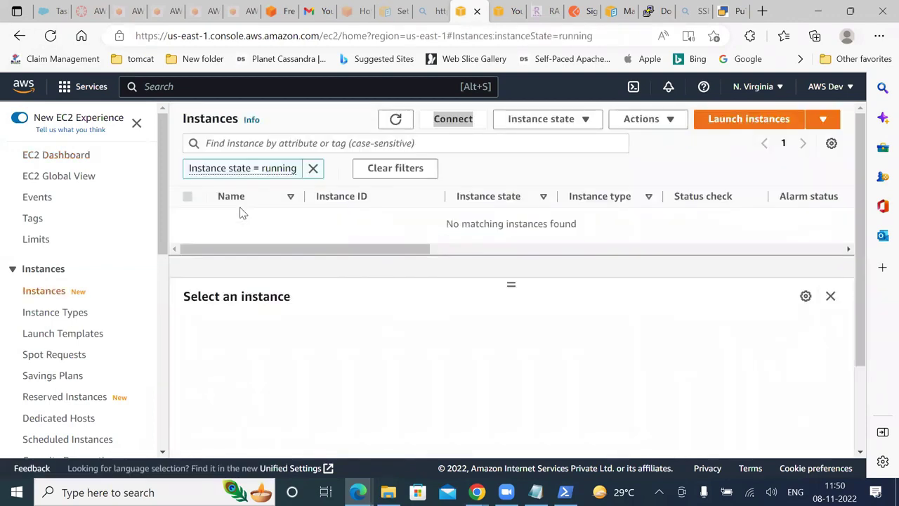
left_click(397, 124)
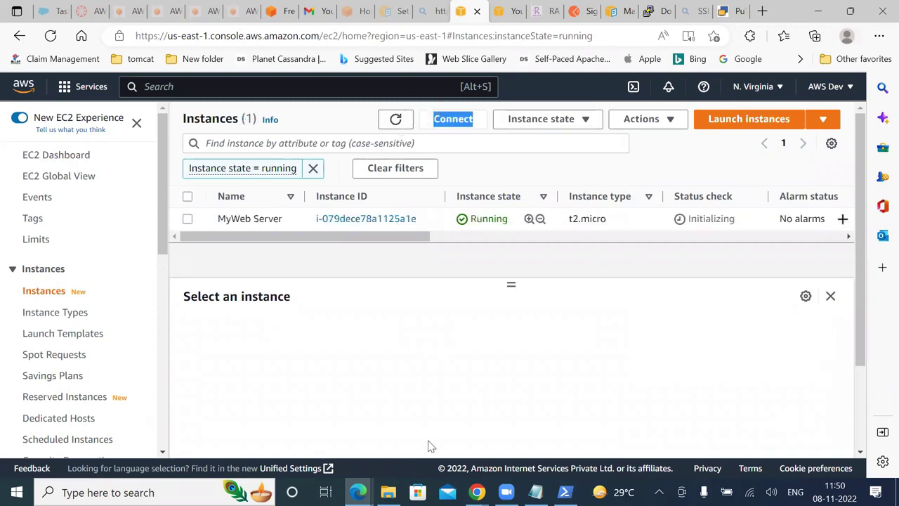
left_click(348, 222)
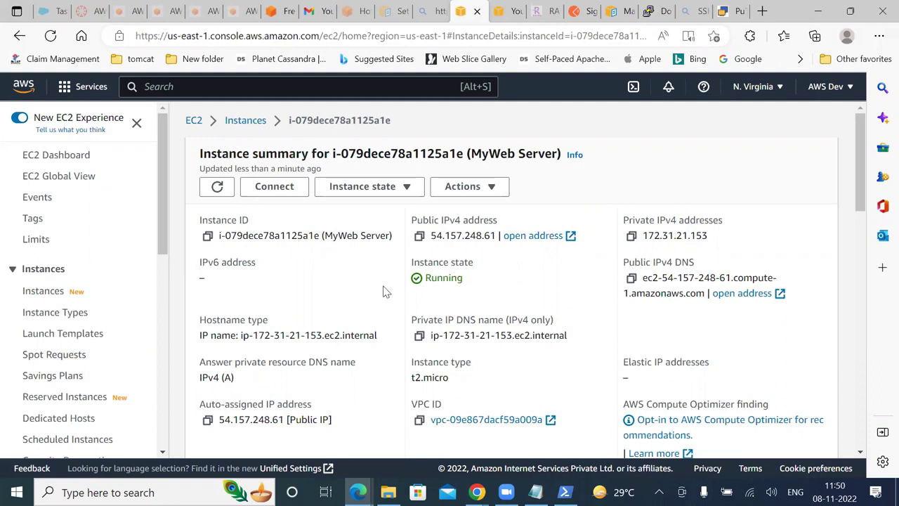
Copy the example ssh command from MyWeb Server's SSH client connect instructions
left_click(482, 194)
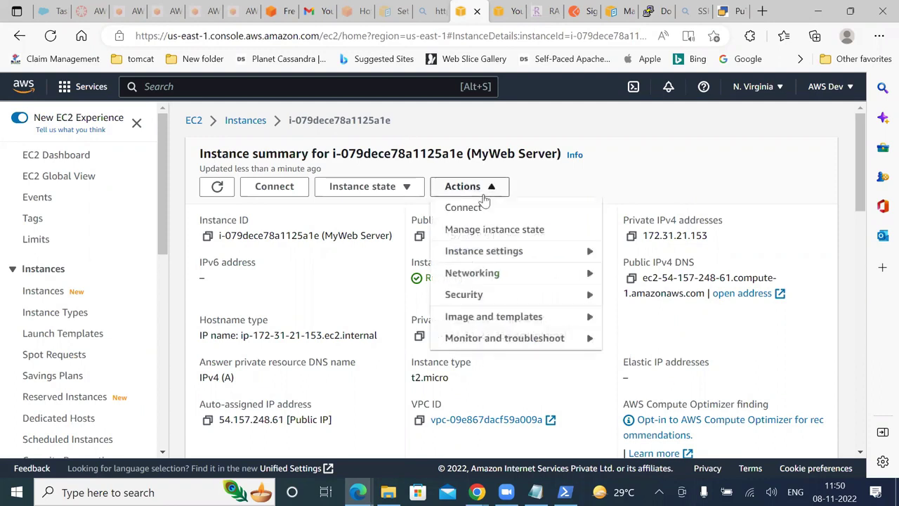
left_click(266, 188)
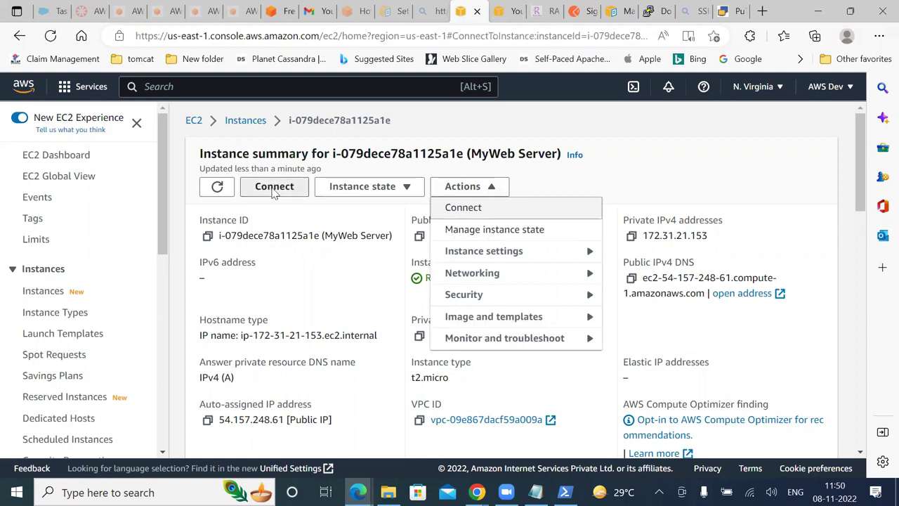
scroll(356, 285, "down", 2)
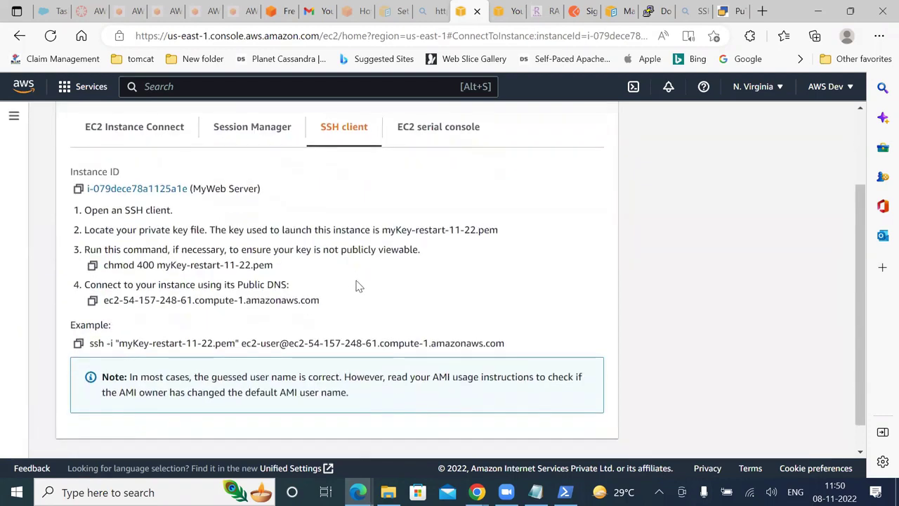
key("ctrl+plus")
key("ctrl+plus")
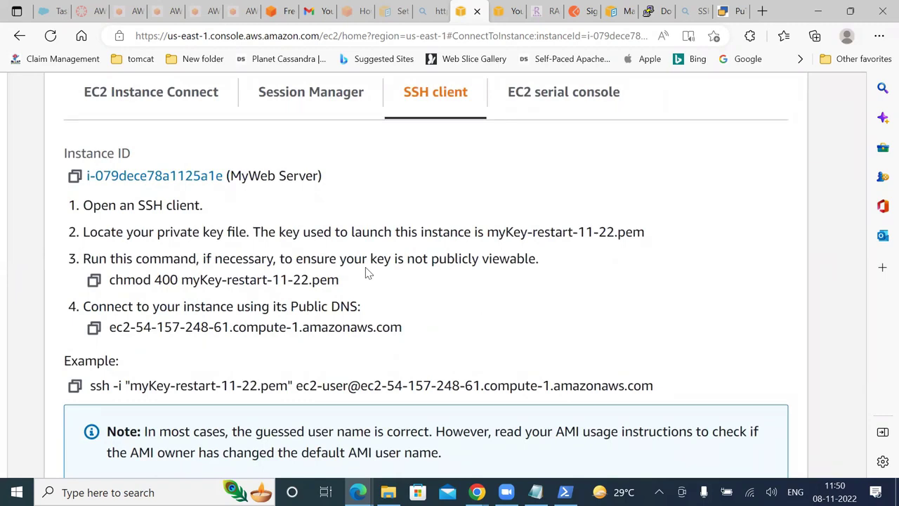
scroll(295, 295, "down", 2)
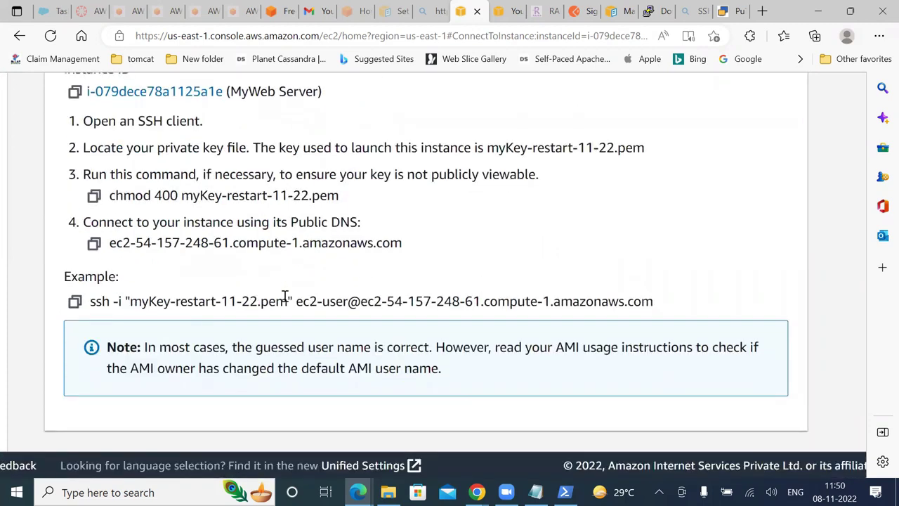
left_click(75, 301)
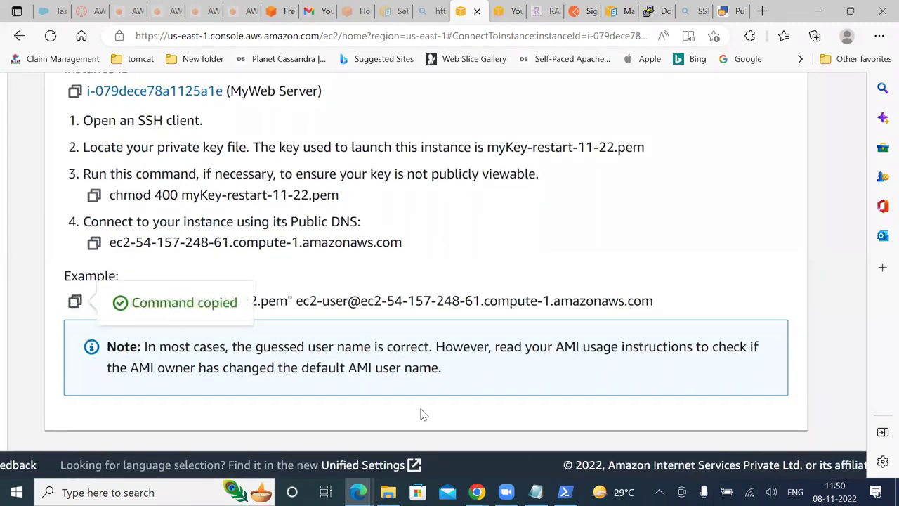
key("alt+Tab")
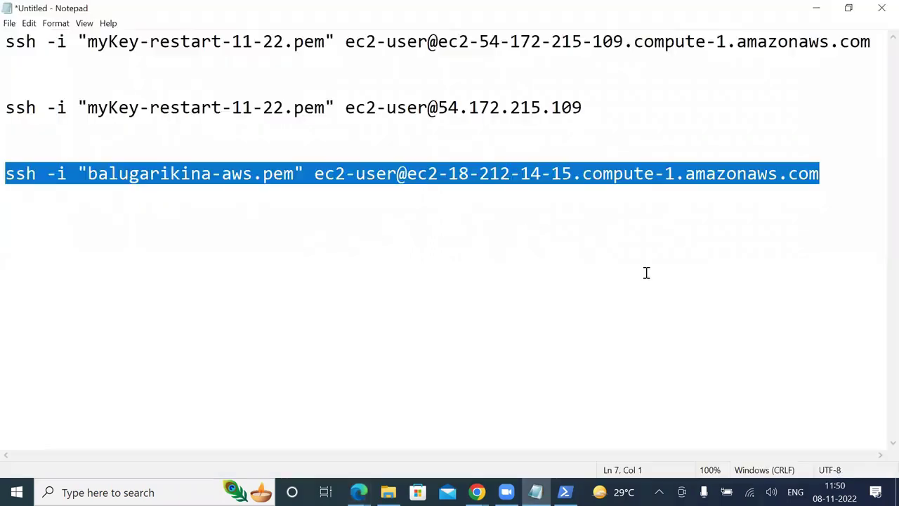
Paste the ssh command as line 4 and select its key name myKey-restart-11-22.pem
key("ctrl+End")
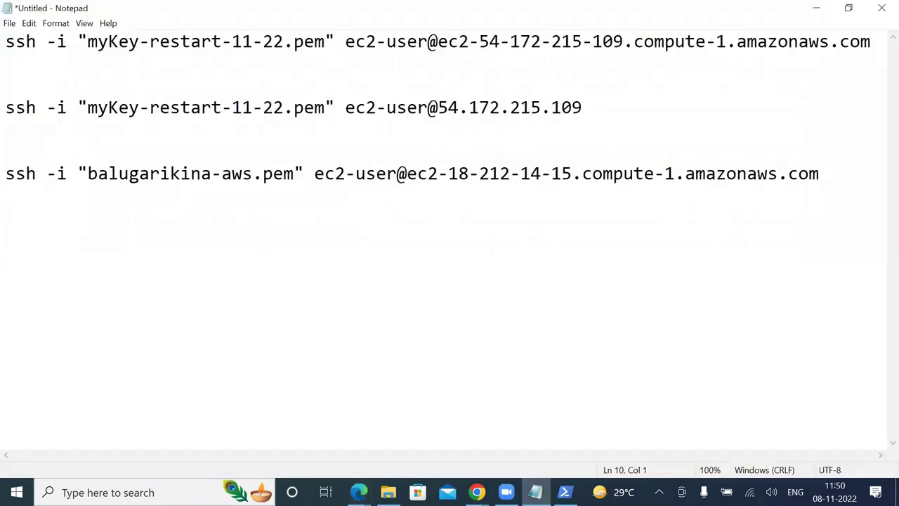
key("ctrl+v")
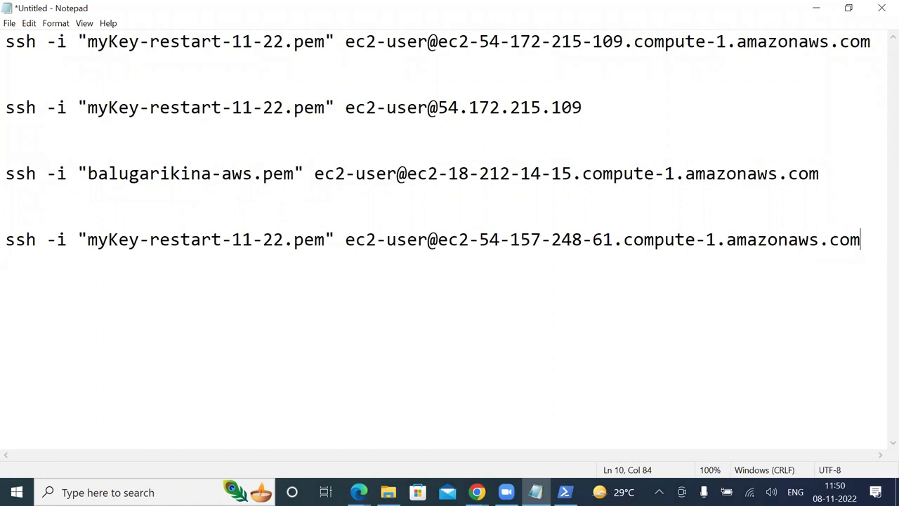
left_click(324, 110)
left_click_drag(324, 111, 90, 109)
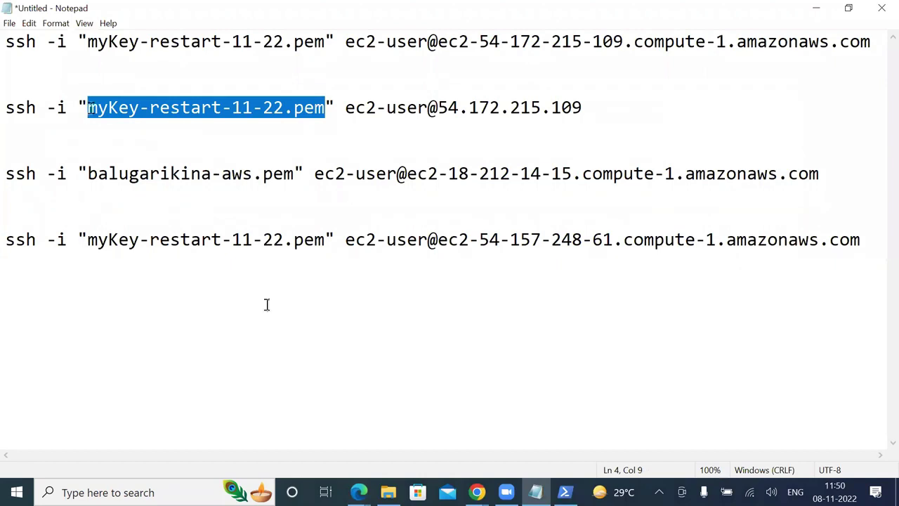
left_click(388, 491)
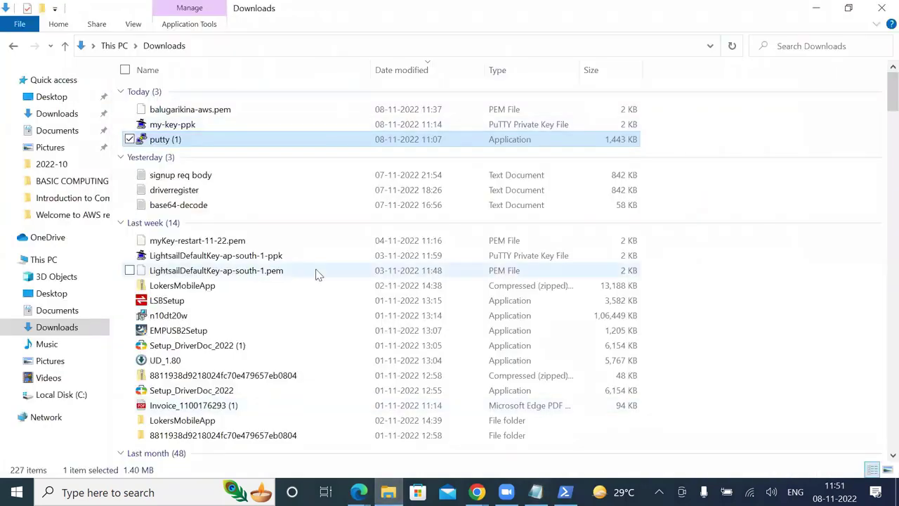
Select myKey-restart-11-22.pem in Downloads and try editing the address bar path
left_click(232, 230)
left_click(234, 243)
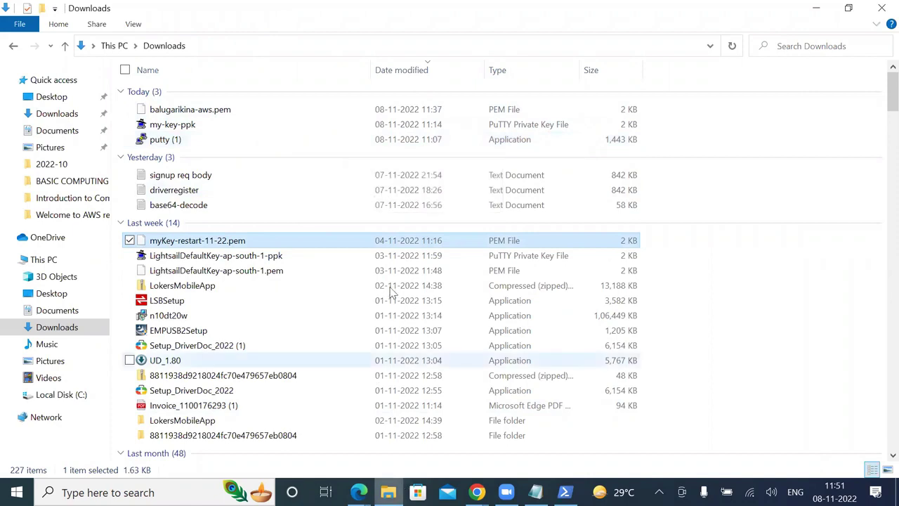
left_click(254, 44)
left_click(254, 45)
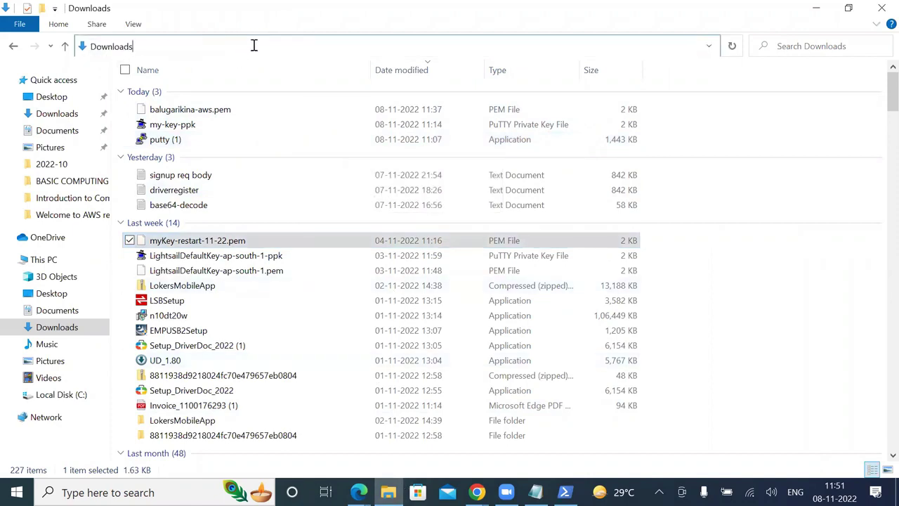
type("/")
key("ctrl+f")
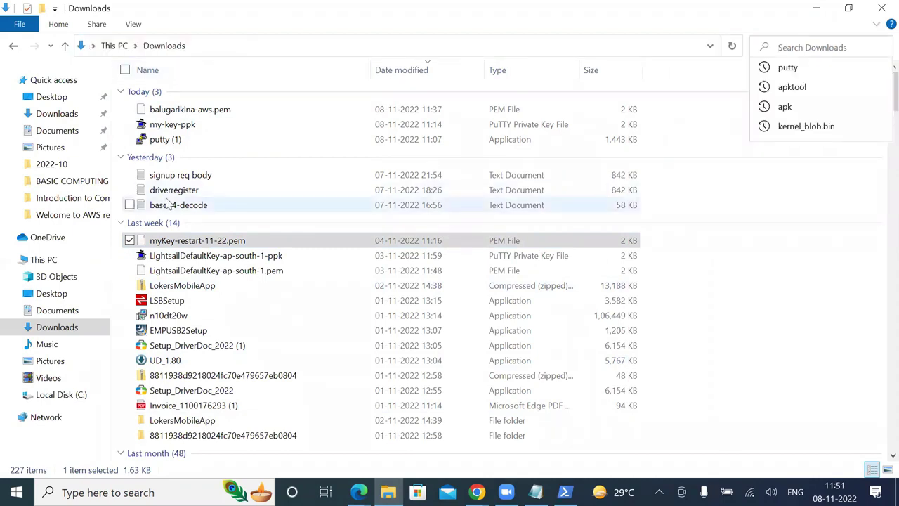
left_click(417, 493)
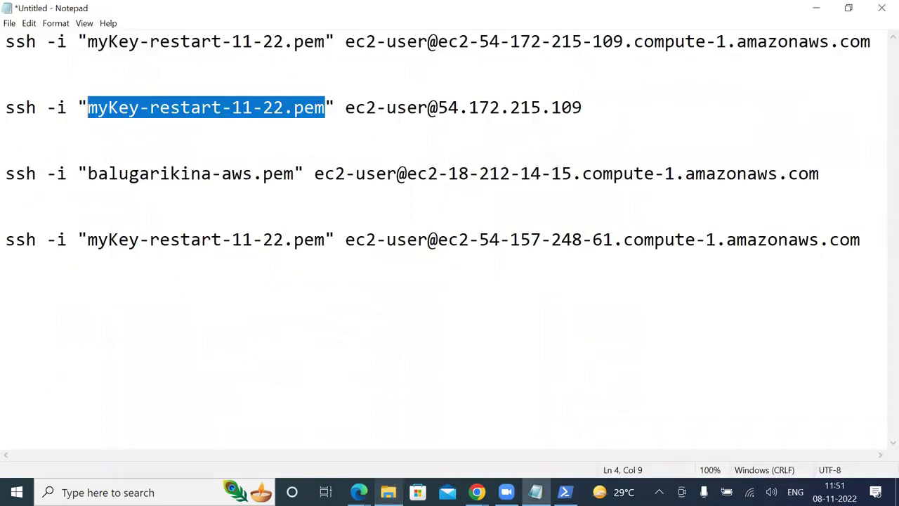
key("alt+Tab")
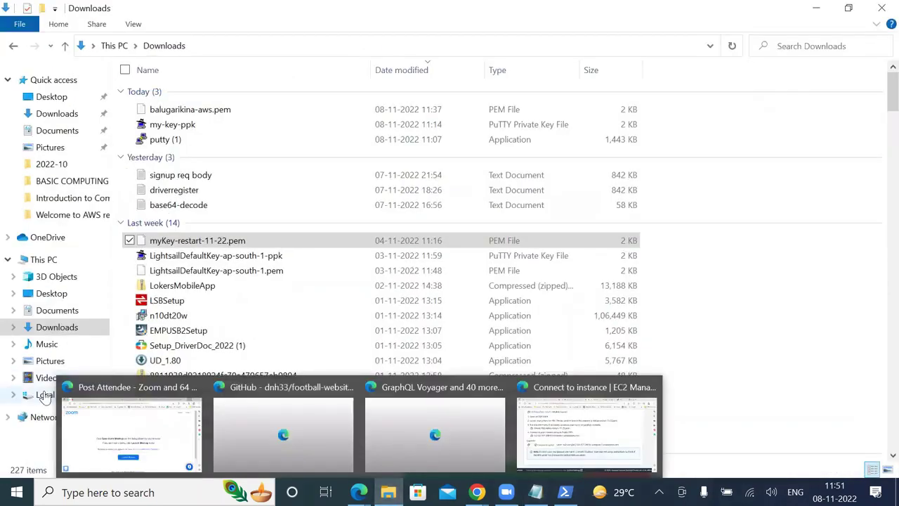
Browse C: > Users > home folder > Downloads and select myKey-restart-11-22.pem
left_click(46, 394)
double_click(167, 346)
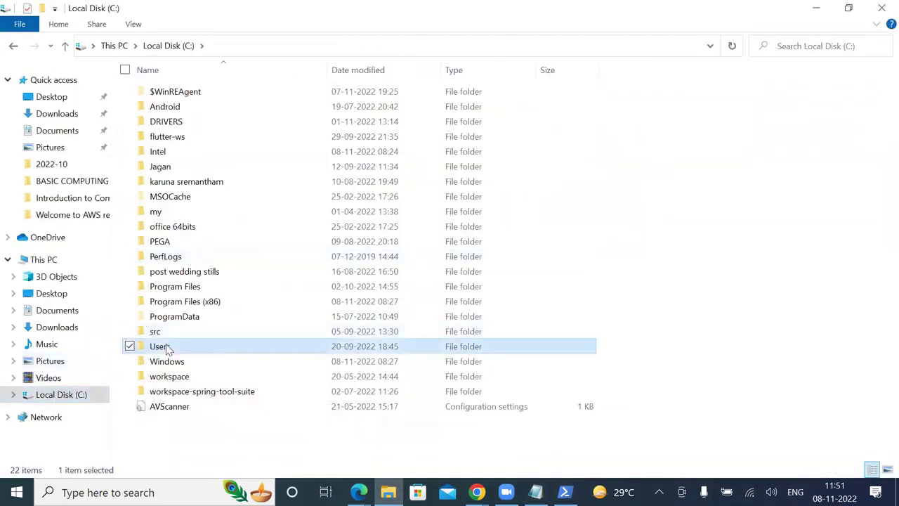
double_click(183, 122)
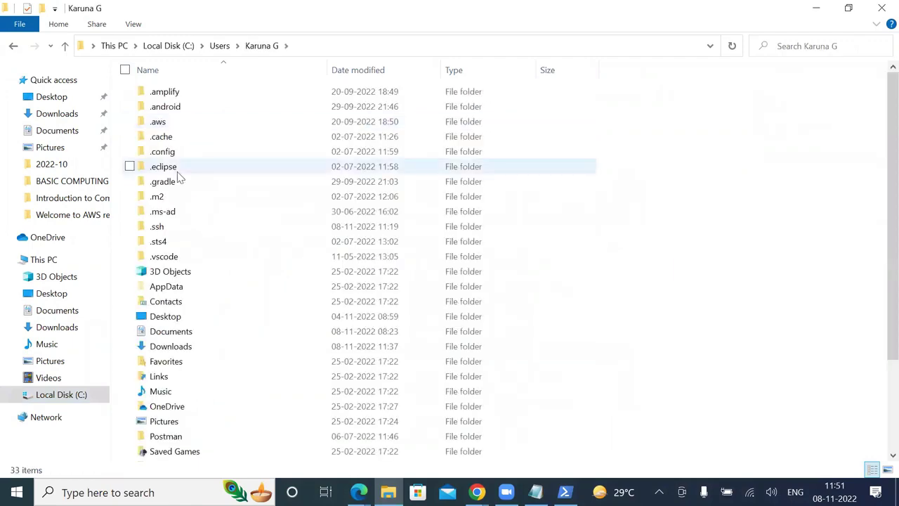
double_click(177, 347)
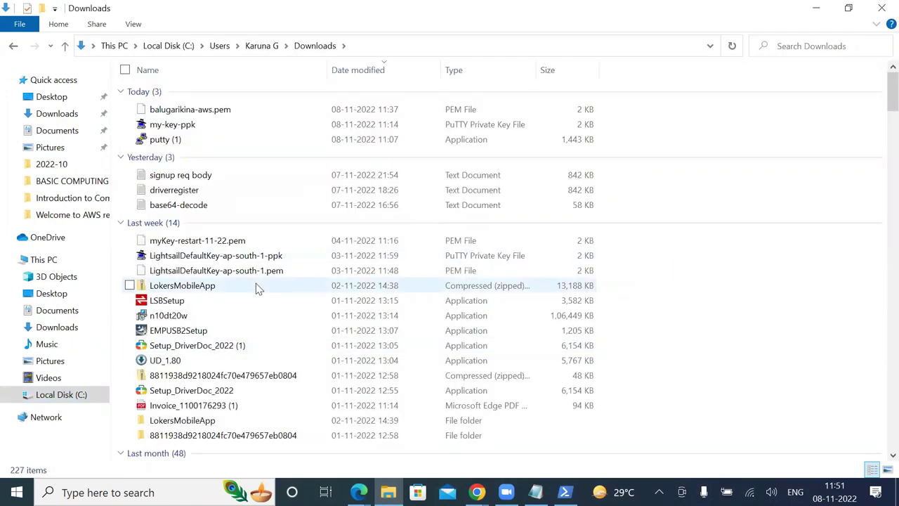
left_click(226, 244)
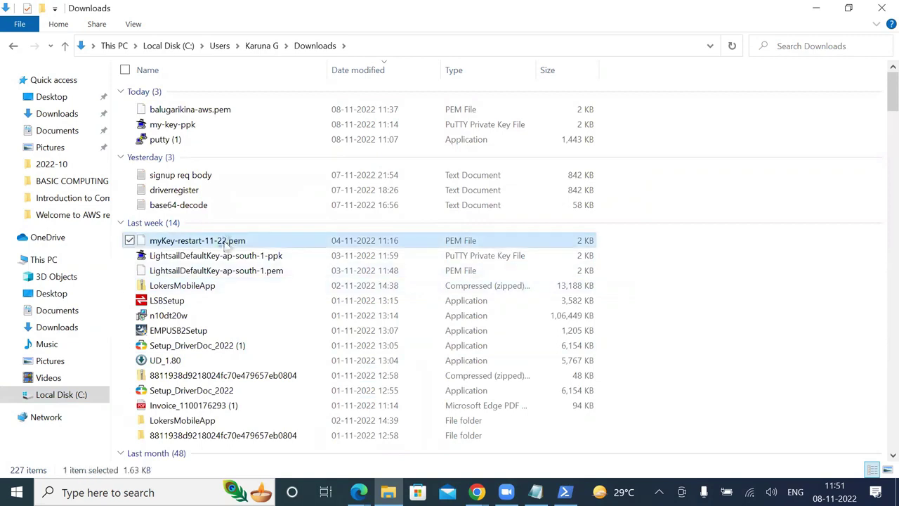
right_click(226, 244)
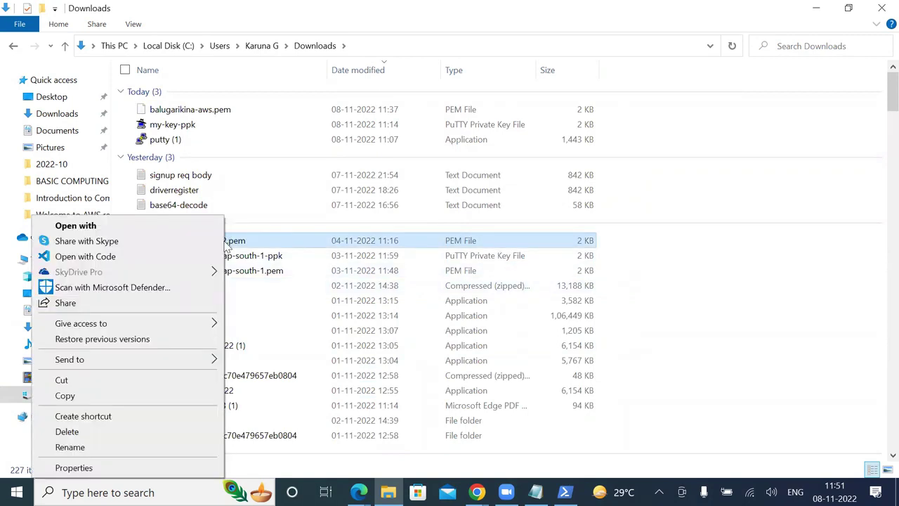
Build and copy the key file's full path from the address bar
left_click(411, 44)
left_click(413, 43)
type("\\m")
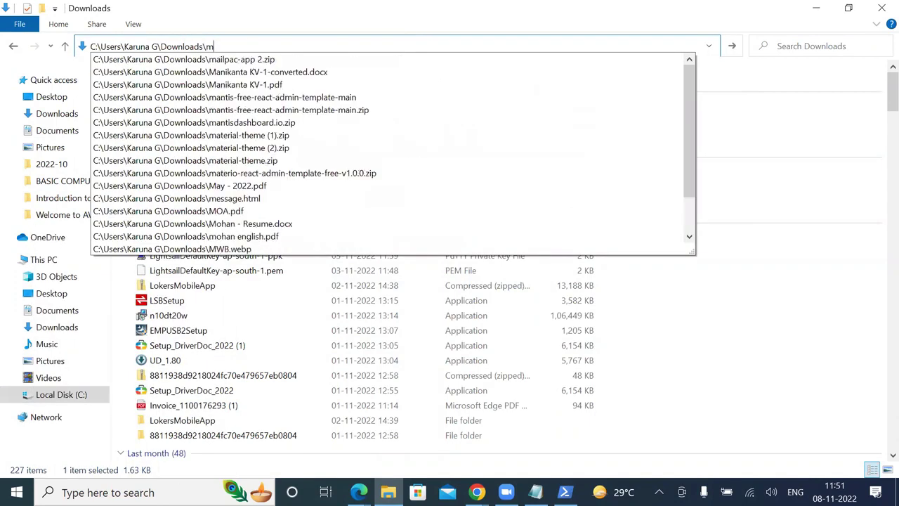
type("y")
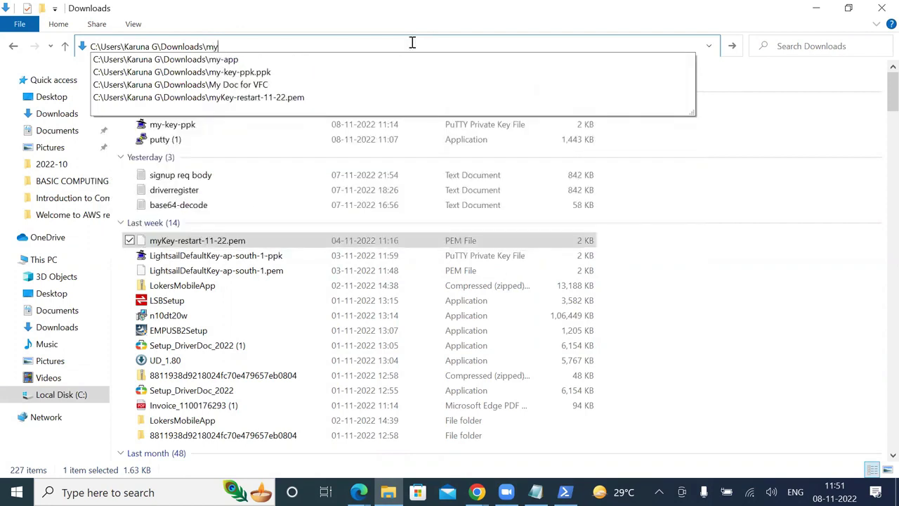
key("Down")
key("Down")
key("Down")
key("Down")
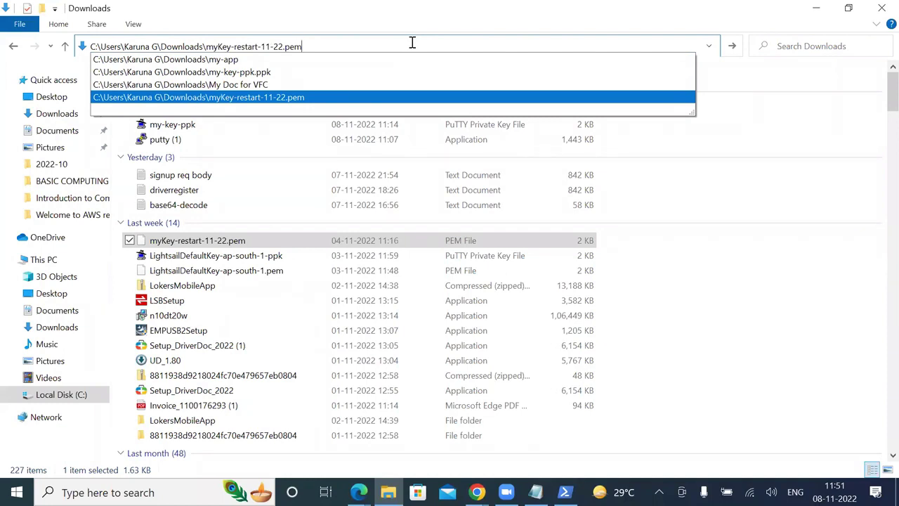
key("Escape")
key("ctrl+c")
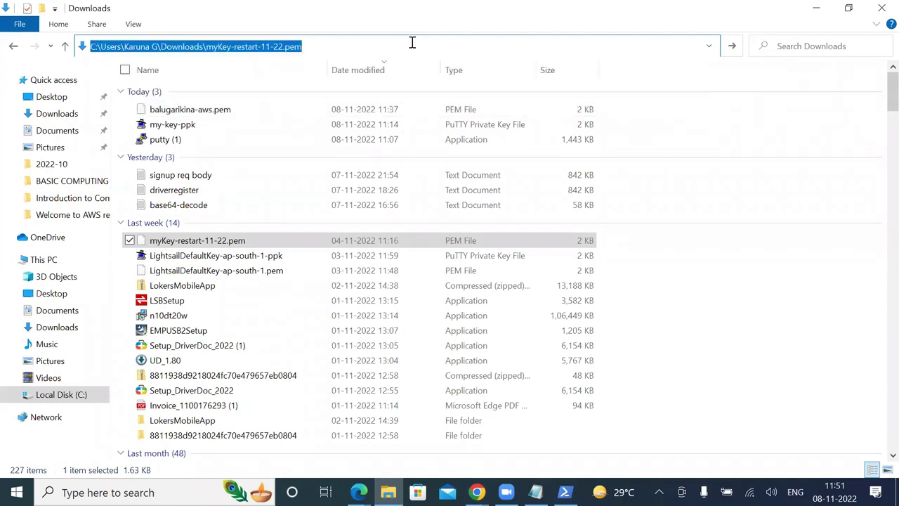
left_click(565, 491)
left_click(565, 492)
Replace line 4's key name with its full Downloads path and copy the whole command
left_click(536, 491)
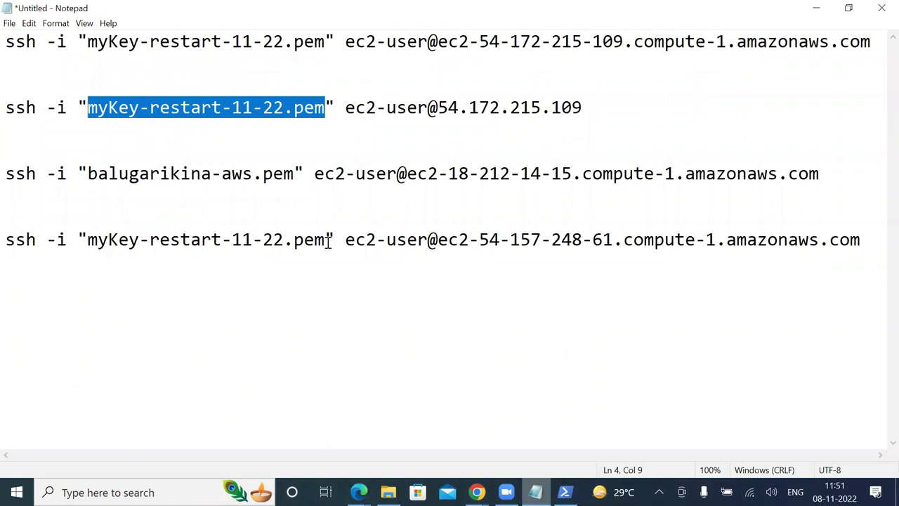
left_click(328, 240)
key("shift+Left")
key("shift+Left")
key("shift+Left")
key("shift+Left")
key("shift+Left")
key("shift+Left")
key("shift+Left")
key("shift+Left")
key("shift+Left")
key("shift+Left")
key("shift+Left")
key("shift+Left")
key("shift+Left")
key("shift+Left")
key("shift+Left")
key("shift+Left")
key("shift+Left")
key("shift+Left")
key("shift+Left")
key("shift+Left")
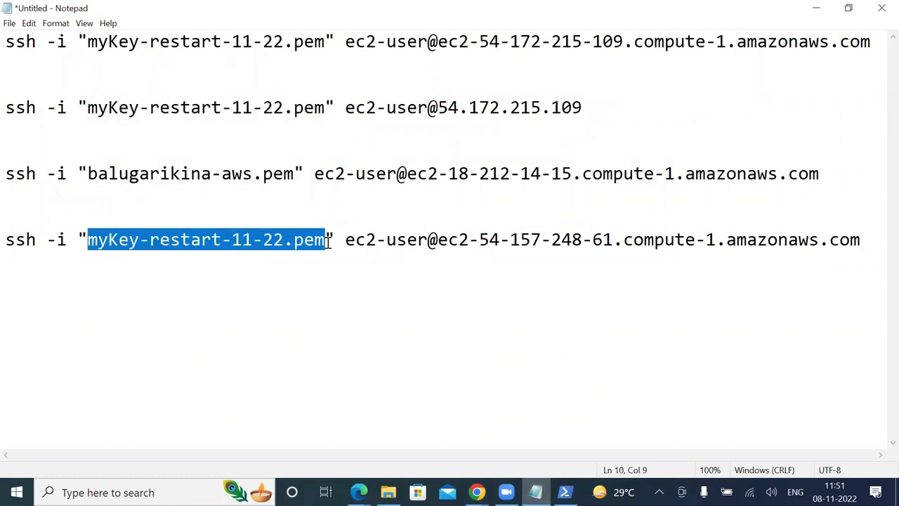
key("ctrl+v")
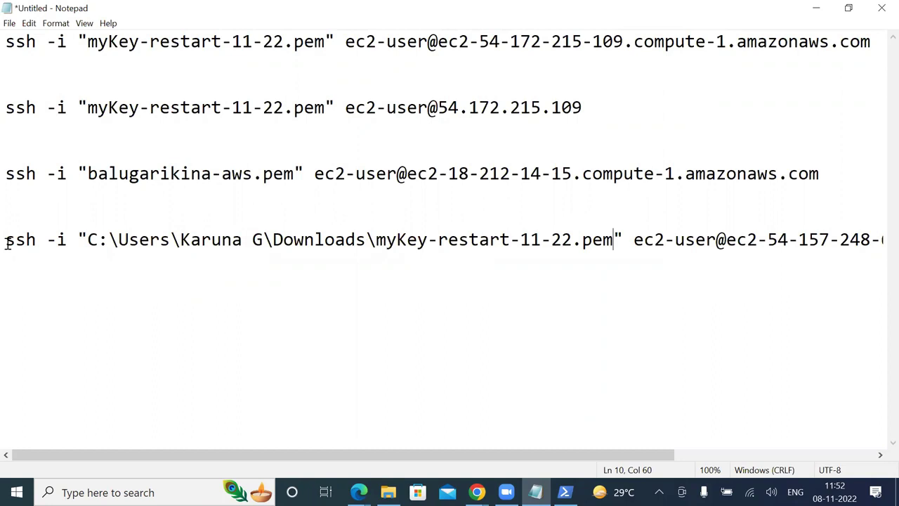
key("Home")
key("shift+Down")
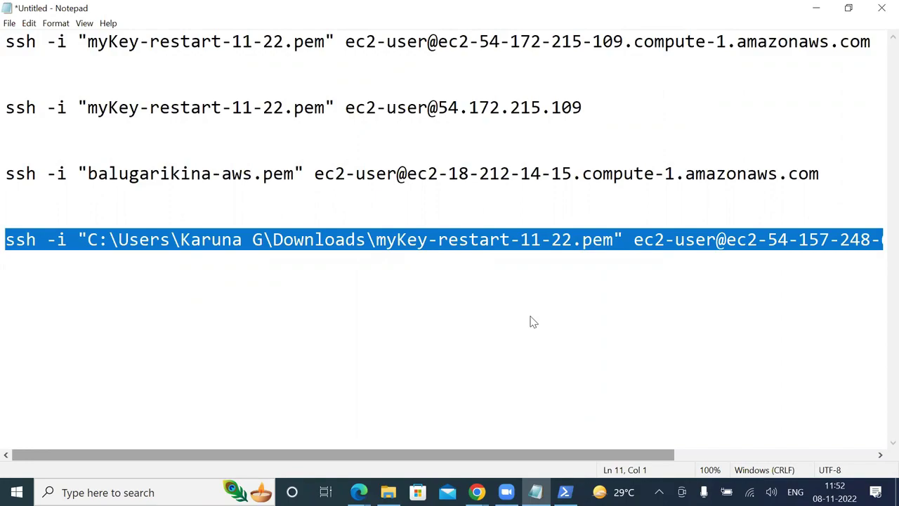
key("alt+Tab")
Clear PowerShell and run the full-path ssh command, which times out on port 22
type("cl")
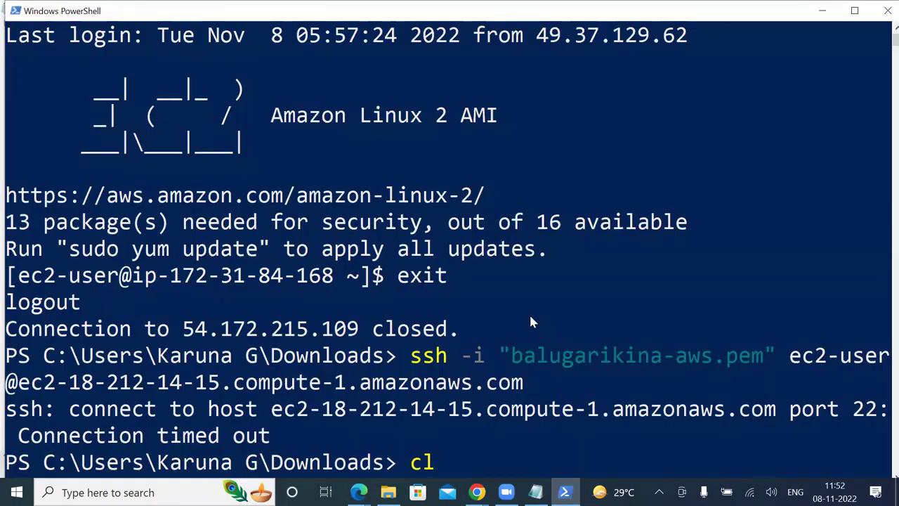
type("ear")
key("BackSpace")
key("BackSpace")
key("BackSpace")
key("BackSpace")
key("BackSpace")
type("clear")
key("Return")
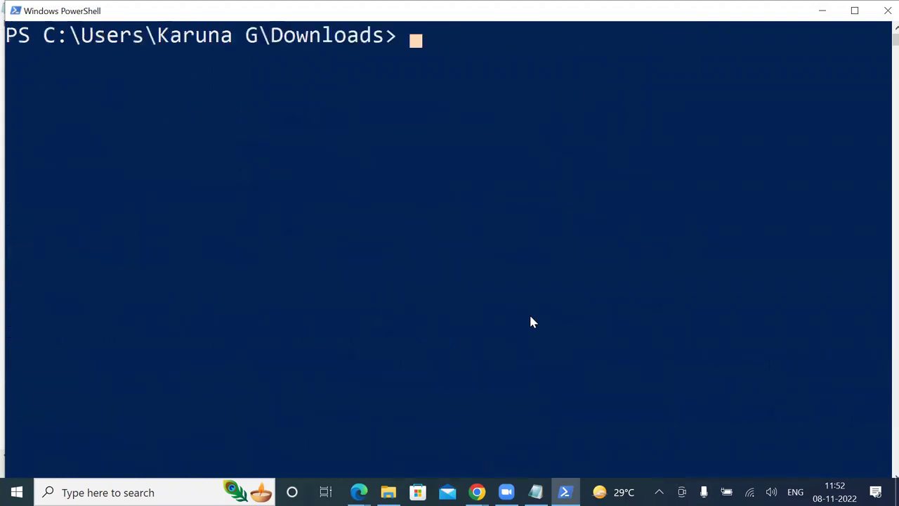
key("ctrl+v")
key("Return")
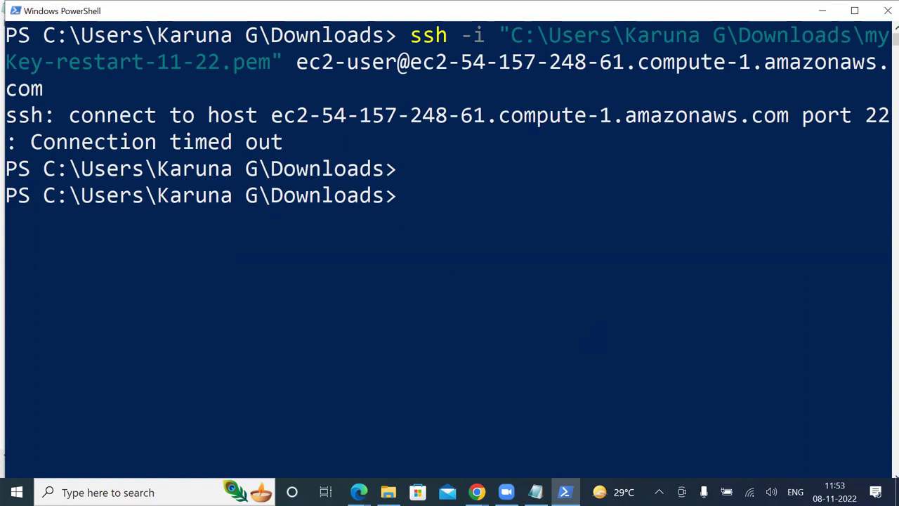
left_click(358, 492)
Return from Connect to instance to MyWeb Server's instance summary via the instance ID breadcrumb
left_click(570, 423)
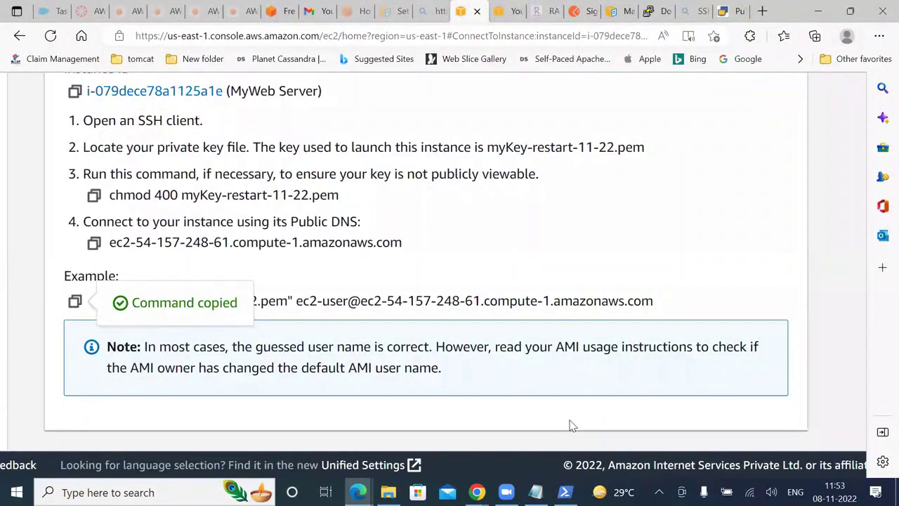
scroll(742, 267, "up", 1)
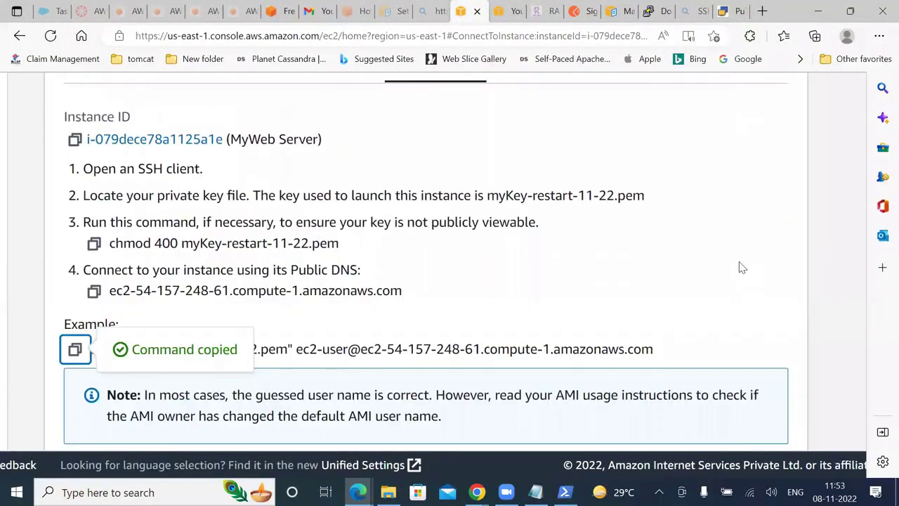
scroll(741, 267, "up", 4)
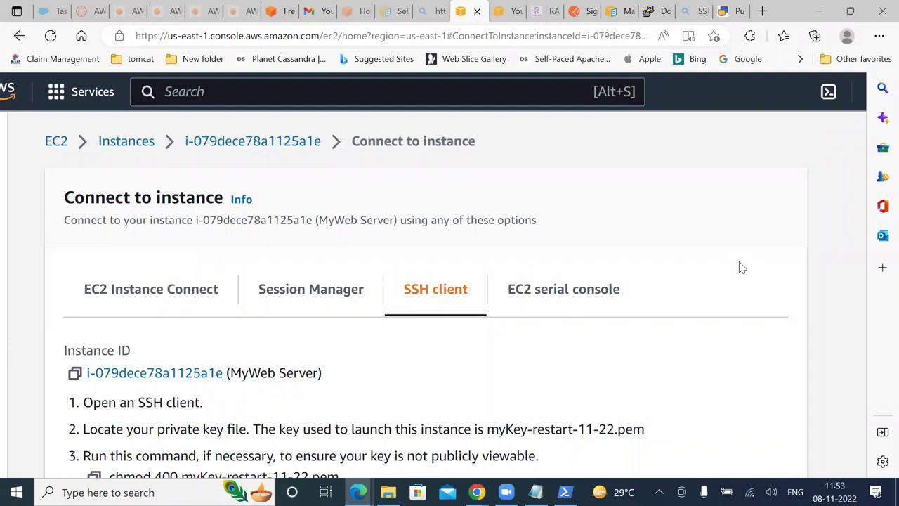
left_click(249, 140)
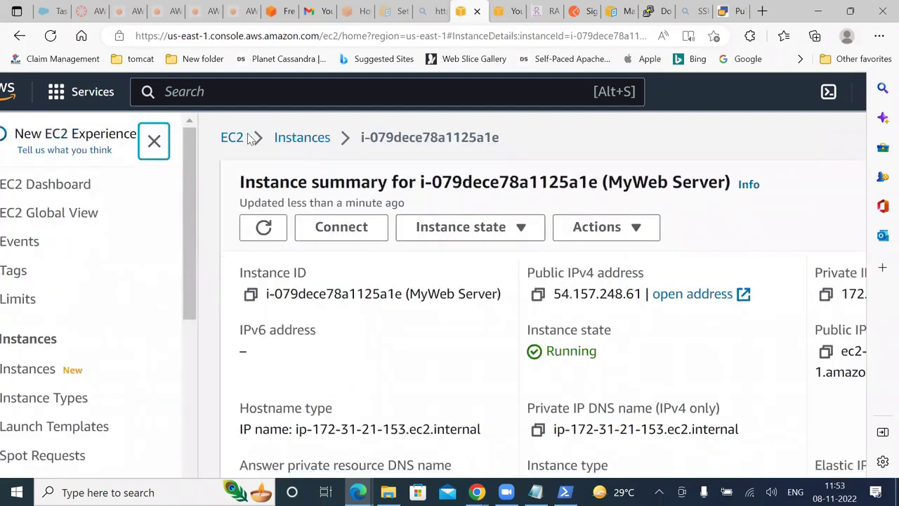
Select MyWeb Server in the instance list and show its Security details
left_click(305, 137)
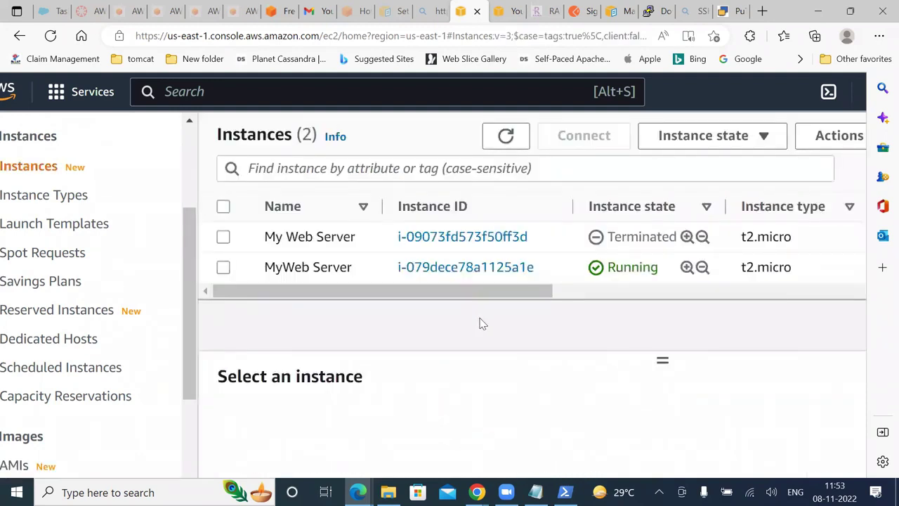
left_click(446, 270)
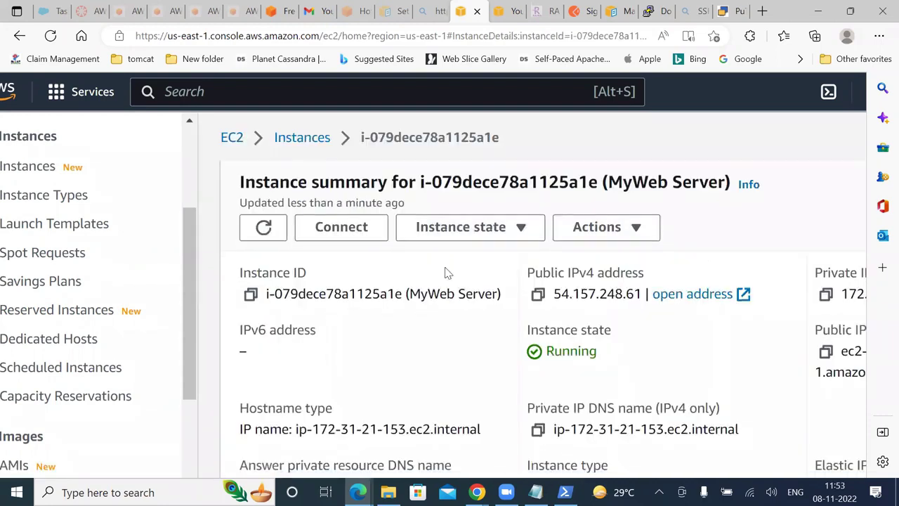
left_click(302, 137)
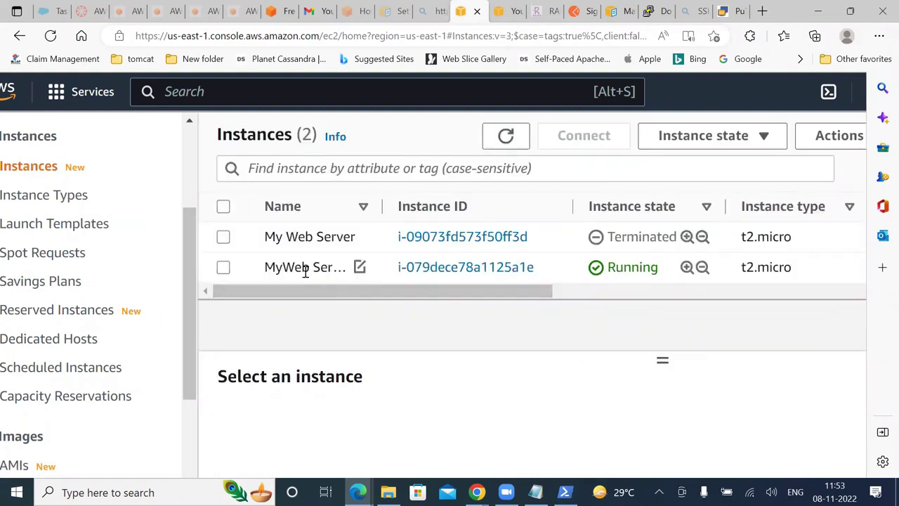
left_click(223, 268)
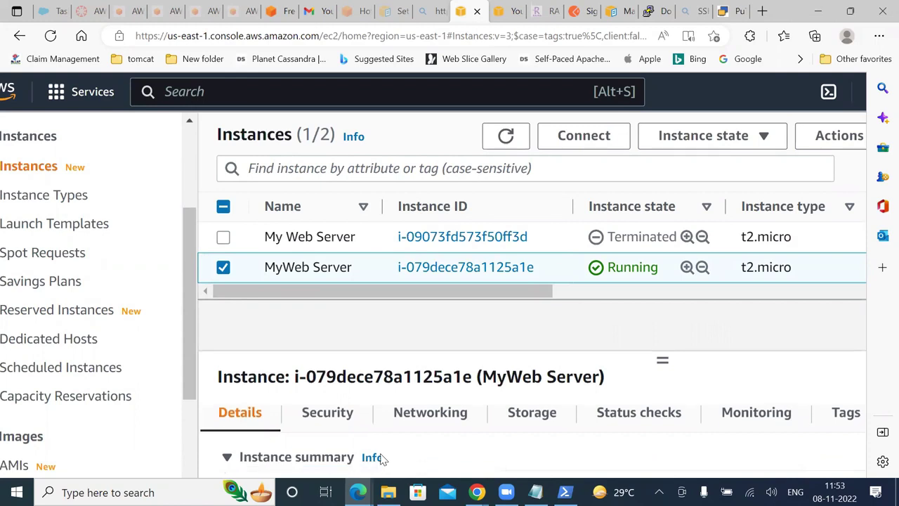
left_click(328, 418)
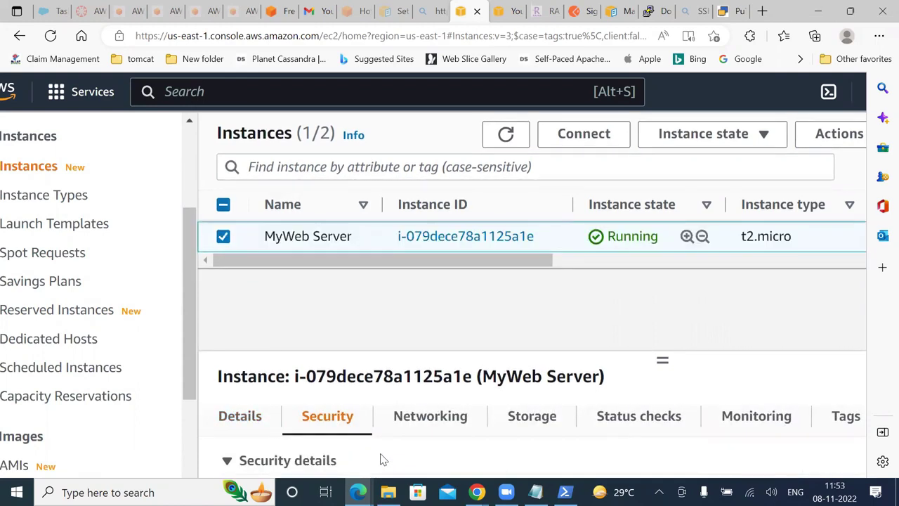
Expand the inbound rules, showing only an all-traffic rule, and open the default security group
key("ctrl+minus")
key("ctrl+minus")
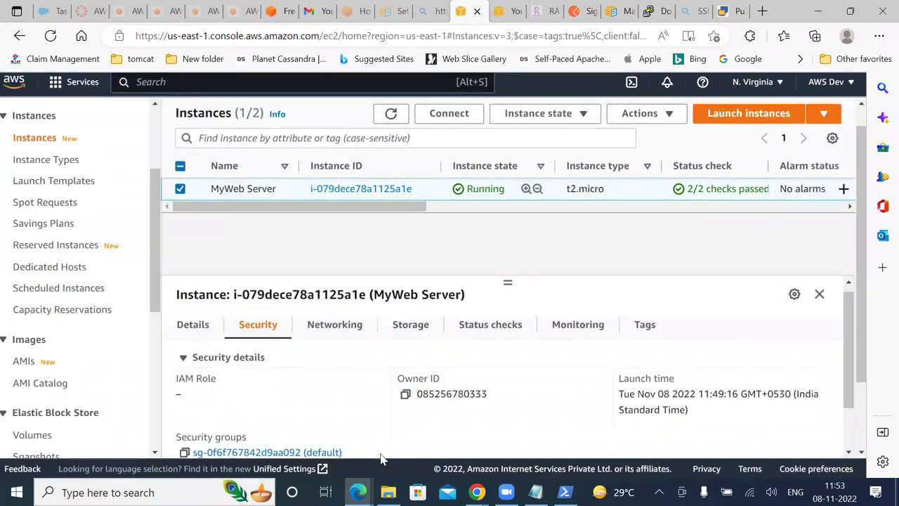
scroll(380, 449, "down", 1)
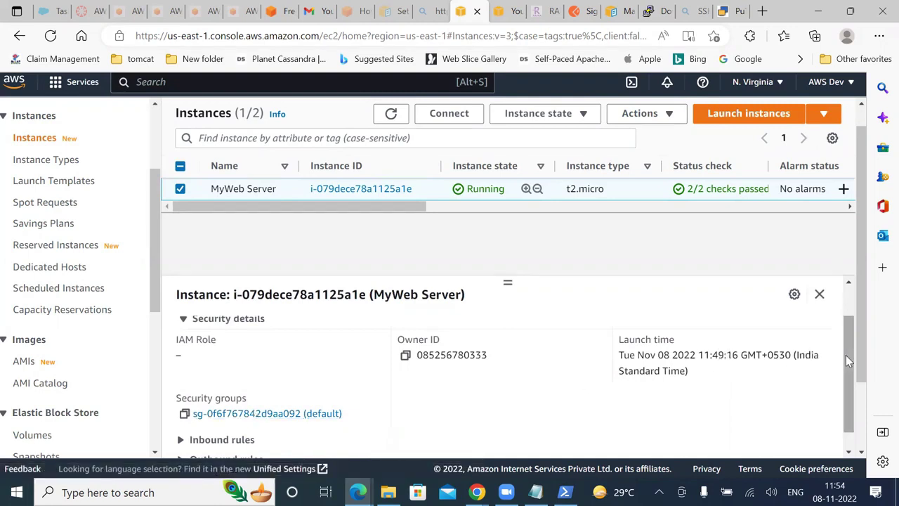
left_click_drag(848, 360, 849, 376)
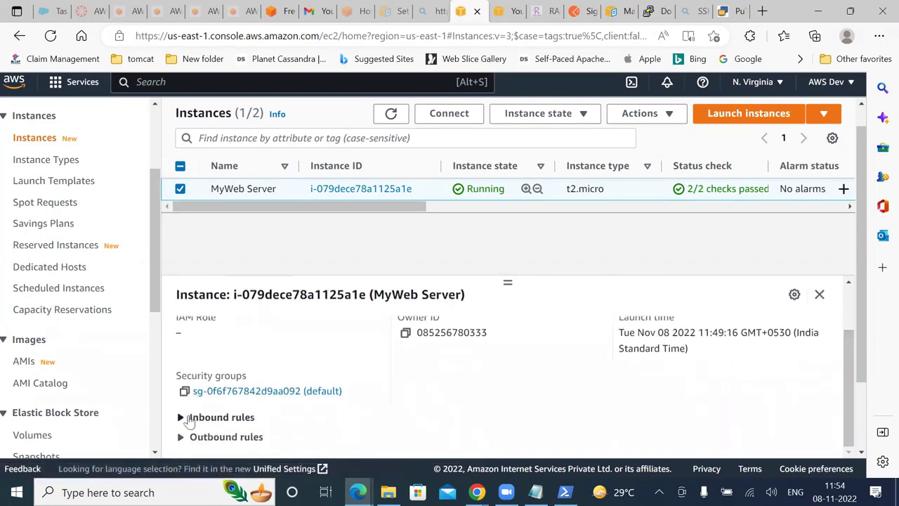
left_click(189, 418)
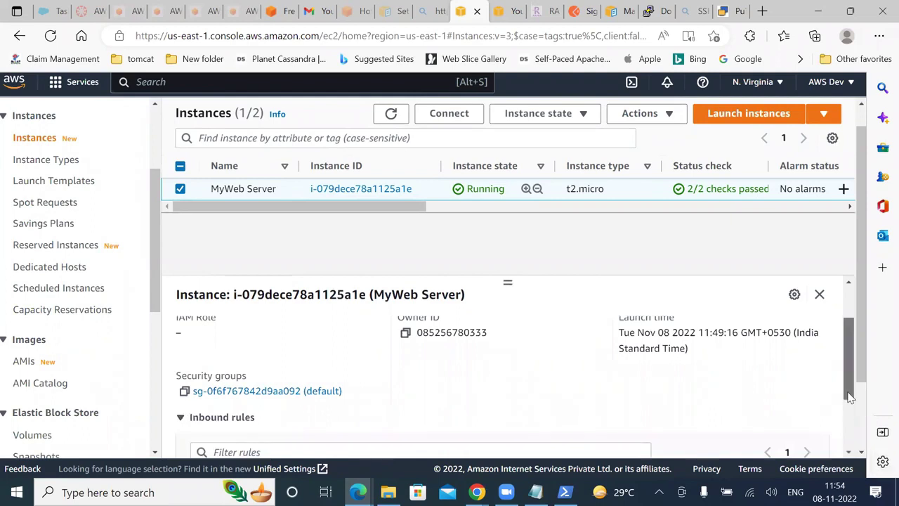
left_click_drag(849, 397, 850, 441)
left_click_drag(653, 429, 522, 428)
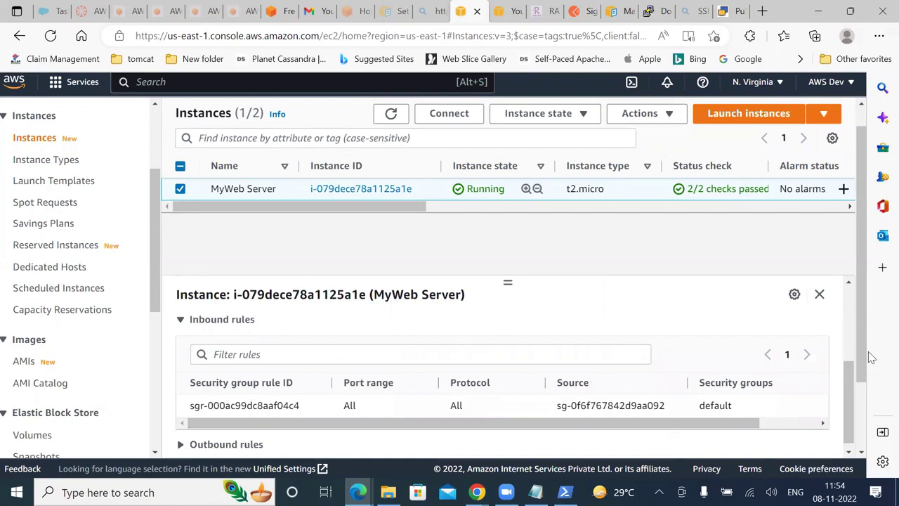
left_click_drag(846, 389, 847, 359)
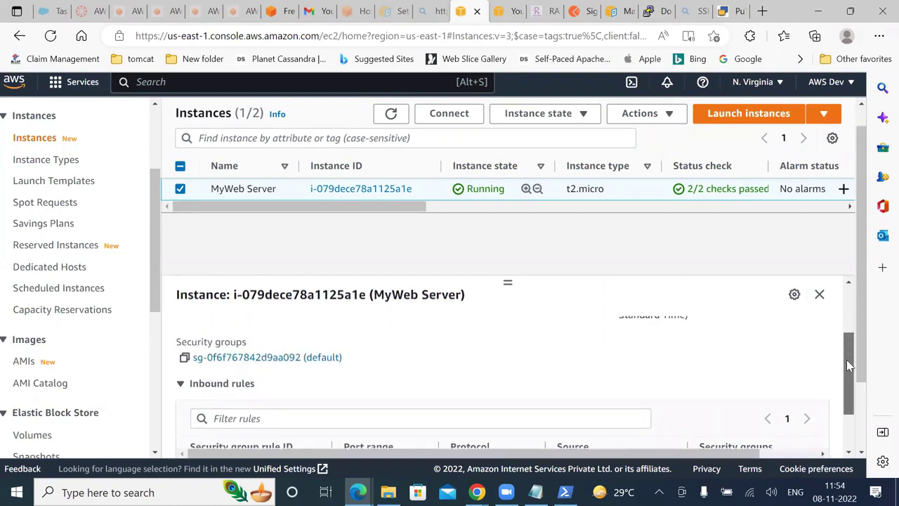
left_click(264, 360)
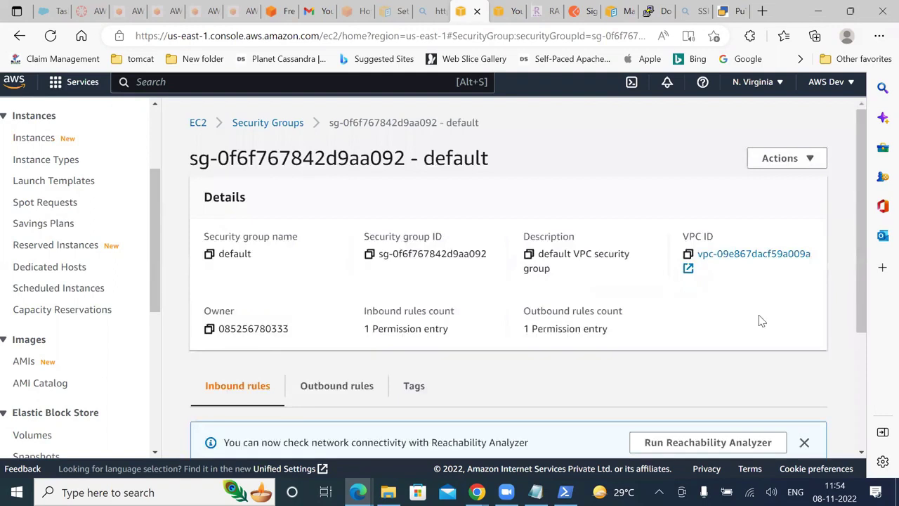
In Edit inbound rules, add a new rule row of type SSH, then switch to Downloads
left_click_drag(862, 222, 861, 336)
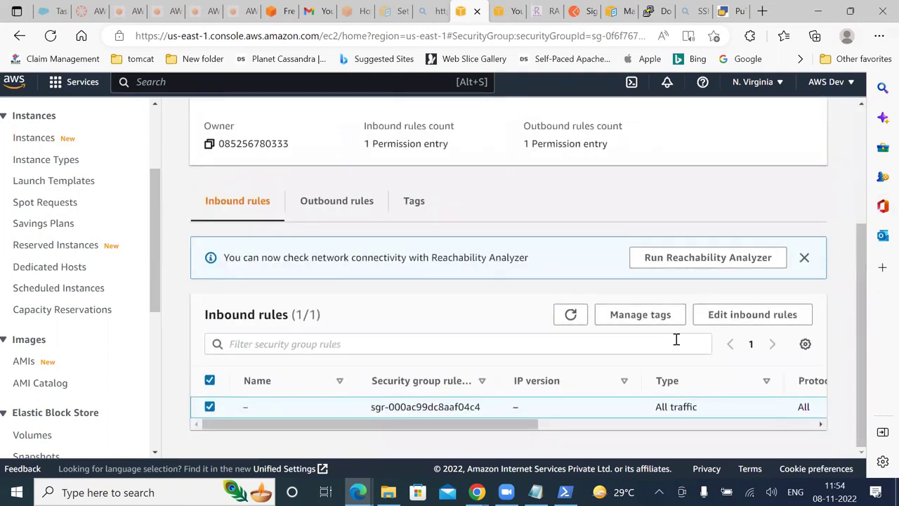
left_click(739, 315)
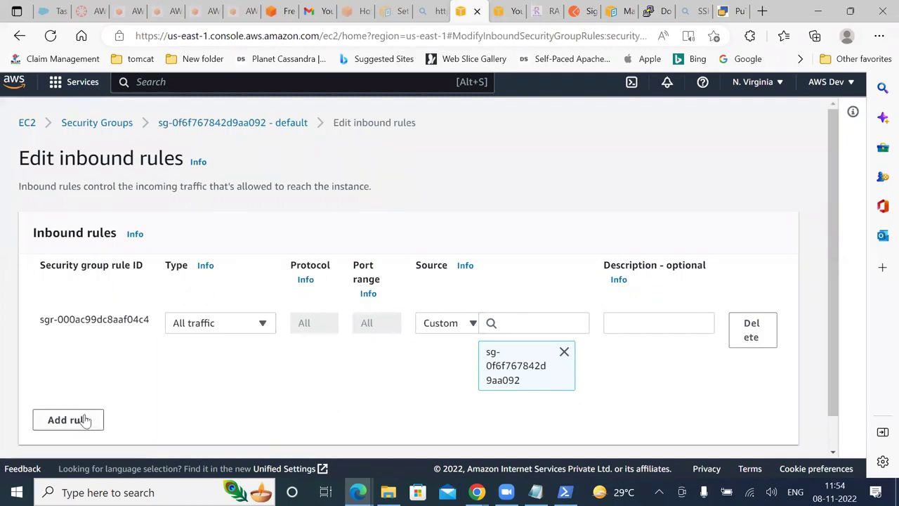
left_click(85, 420)
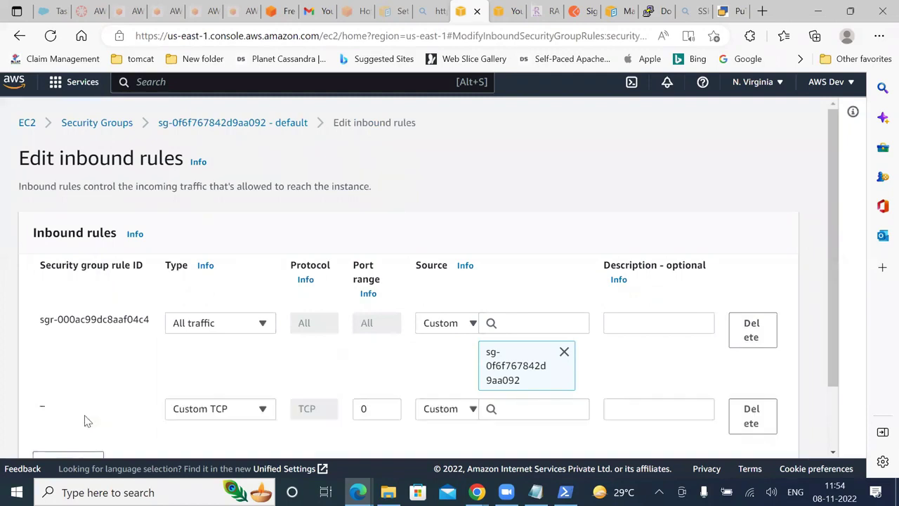
left_click(203, 409)
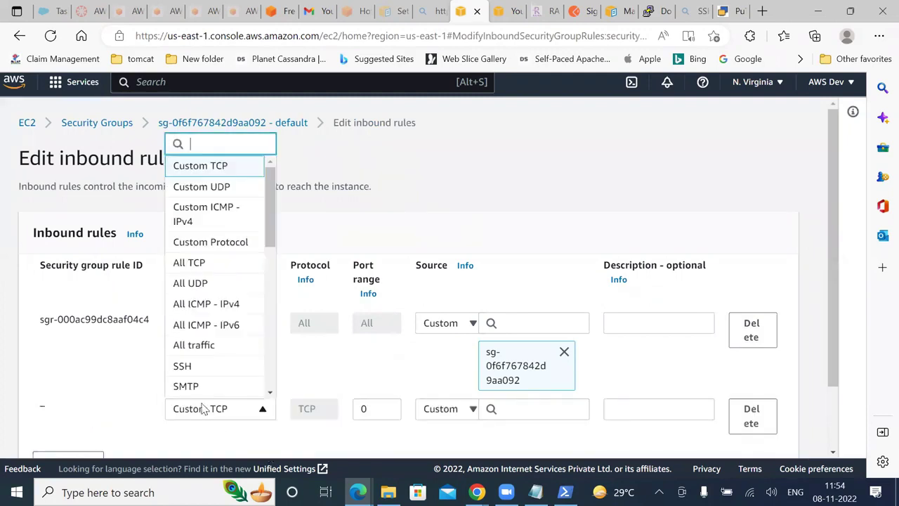
left_click(205, 366)
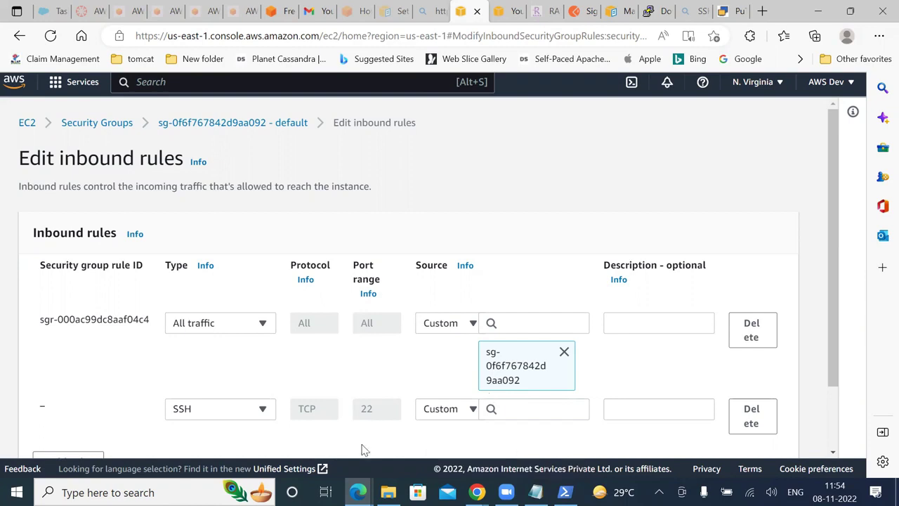
left_click(388, 491)
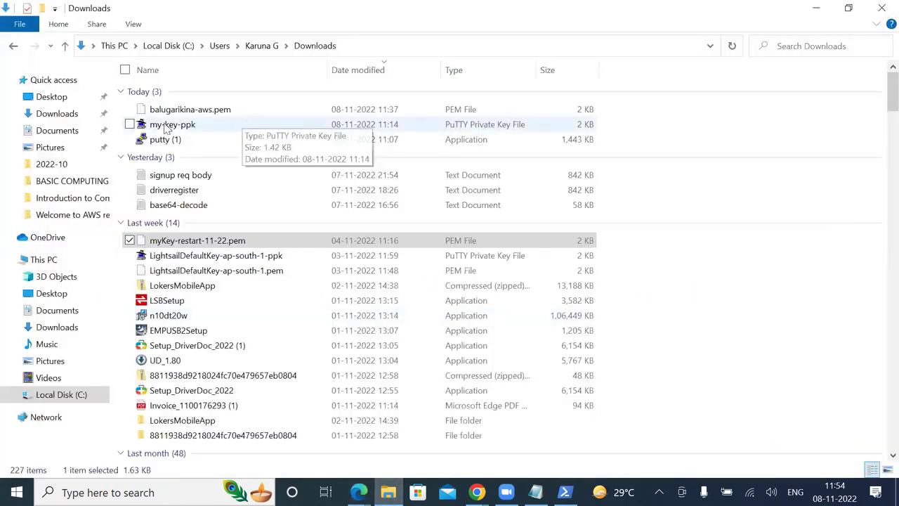
Launch putty (1) from Downloads and return to the EC2 Edit inbound rules window
left_click(167, 140)
double_click(167, 141)
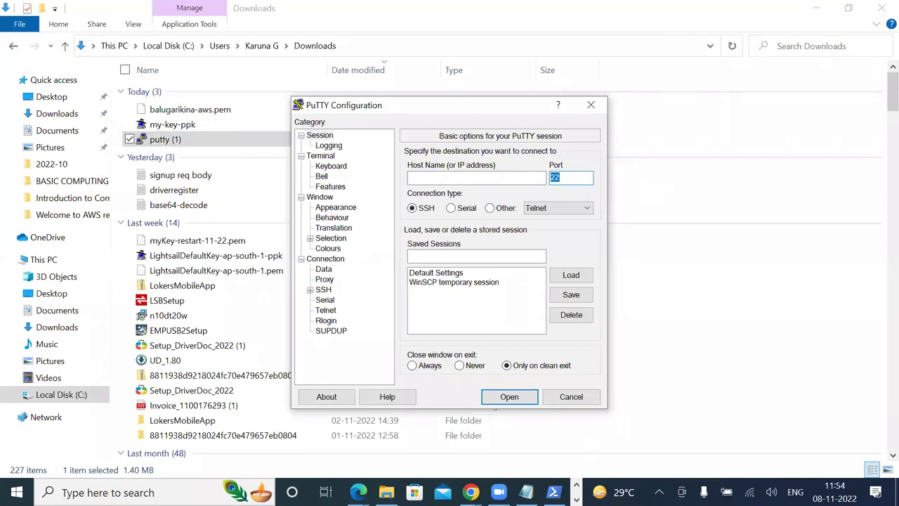
left_click(358, 491)
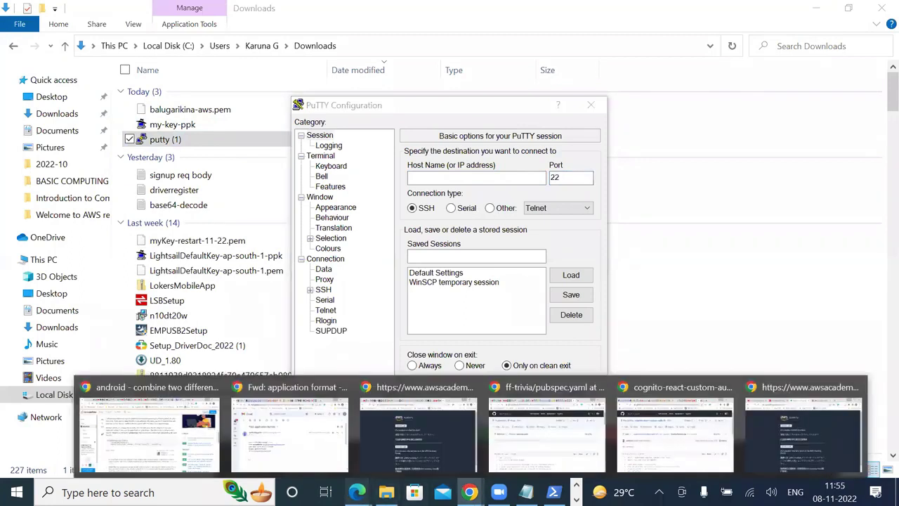
left_click(587, 436)
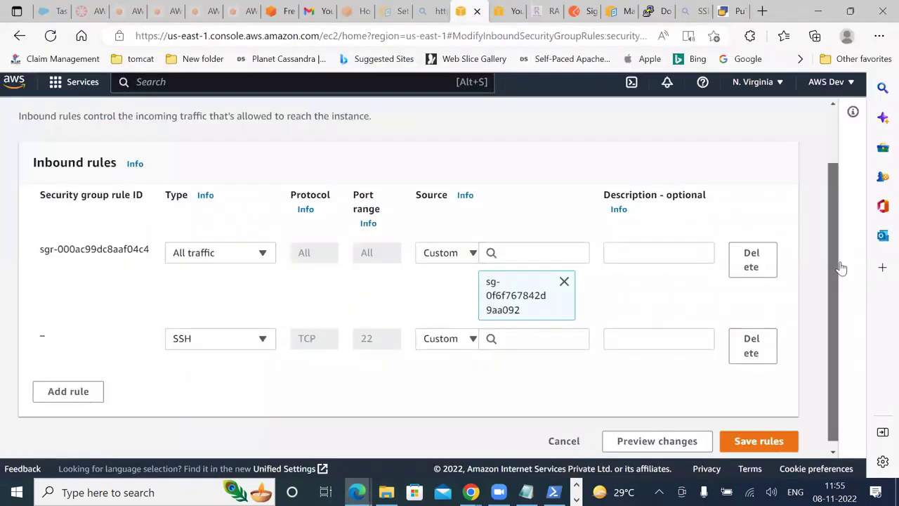
Try Anywhere-IPv4, then a custom 0.0.0.0/0 CIDR, as the SSH rule's source
scroll(841, 267, "down", 2)
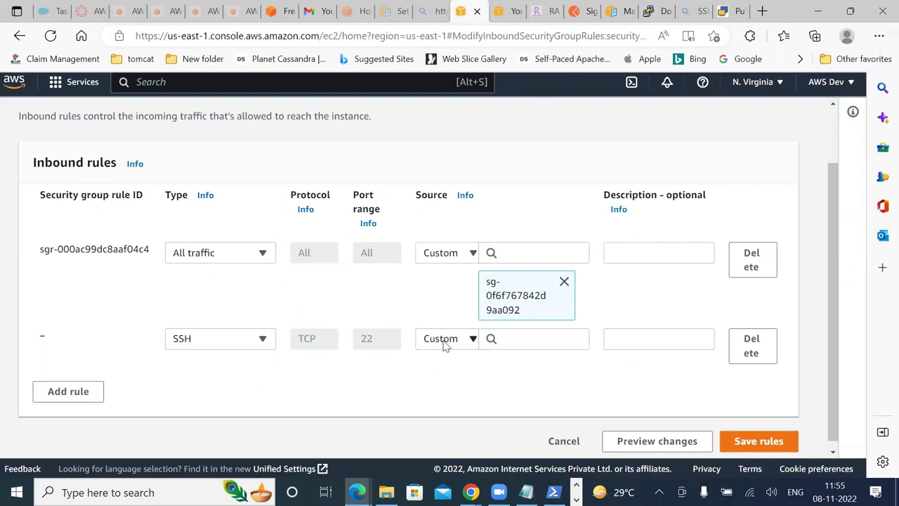
left_click(530, 338)
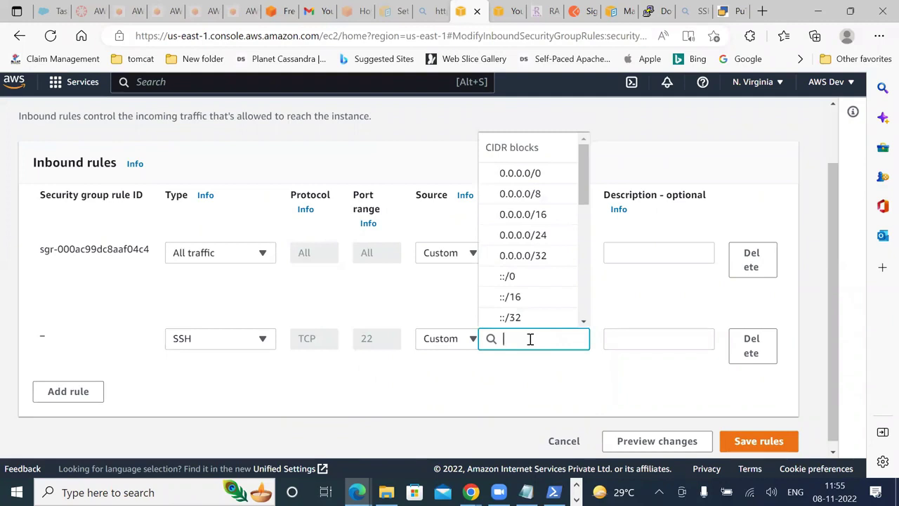
left_click(446, 343)
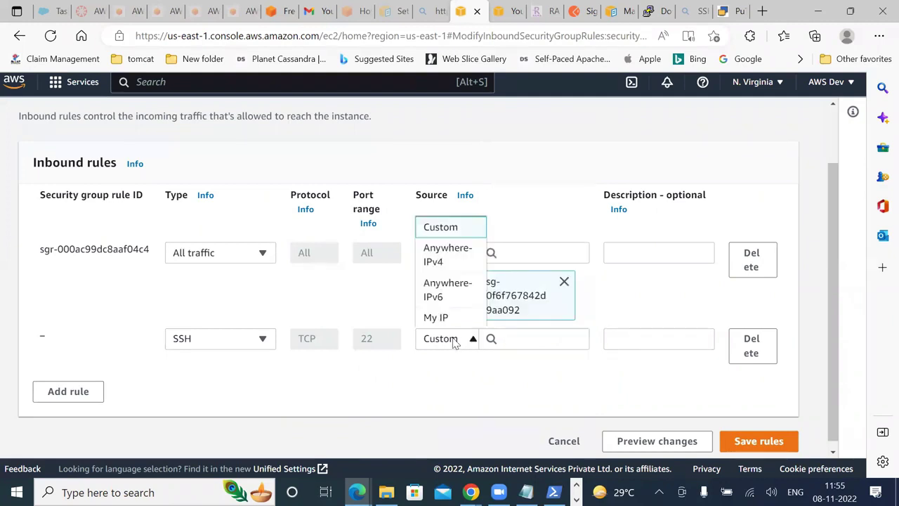
left_click(448, 254)
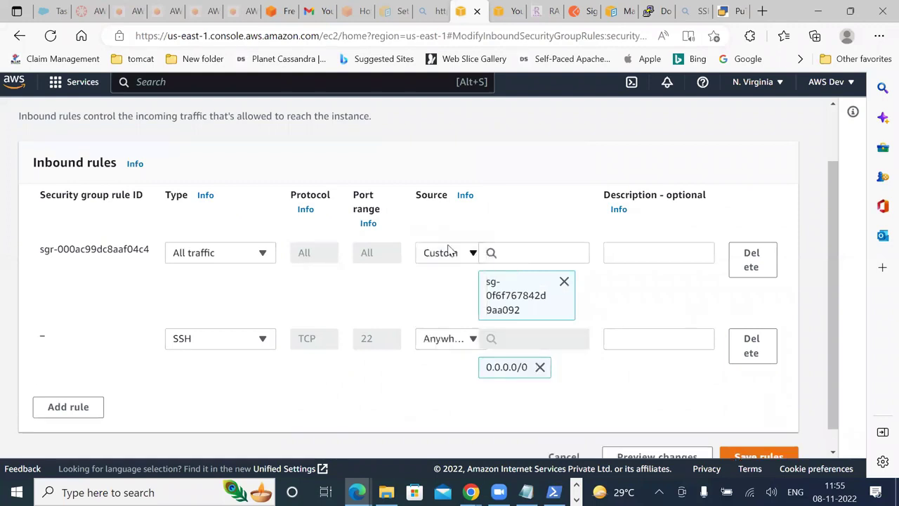
left_click(540, 367)
left_click(449, 341)
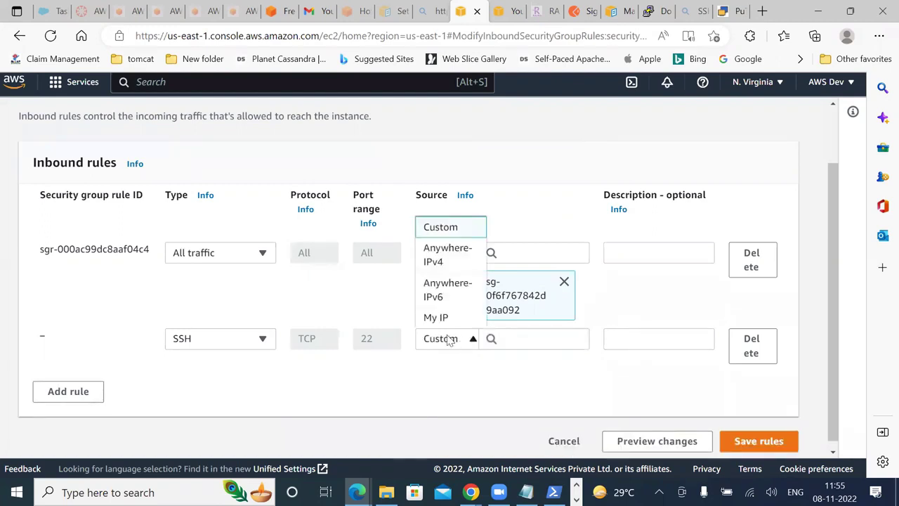
left_click(449, 341)
left_click(518, 344)
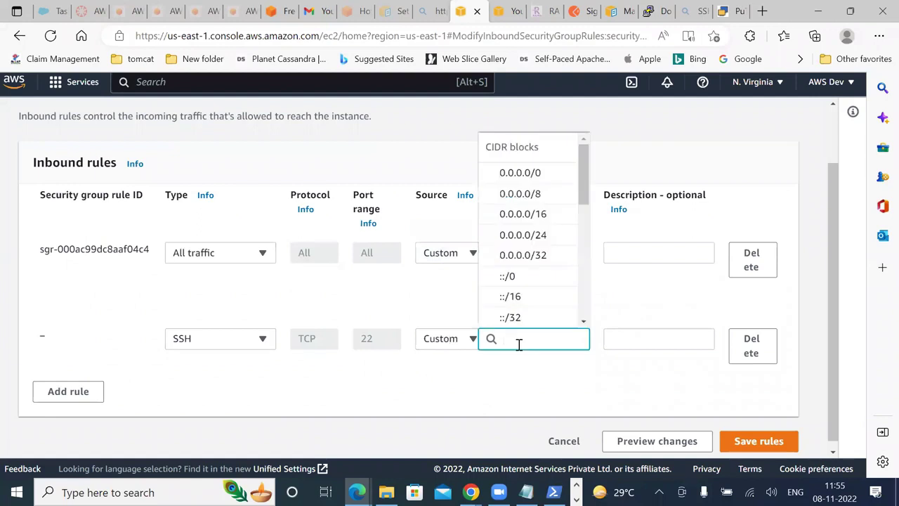
left_click(534, 173)
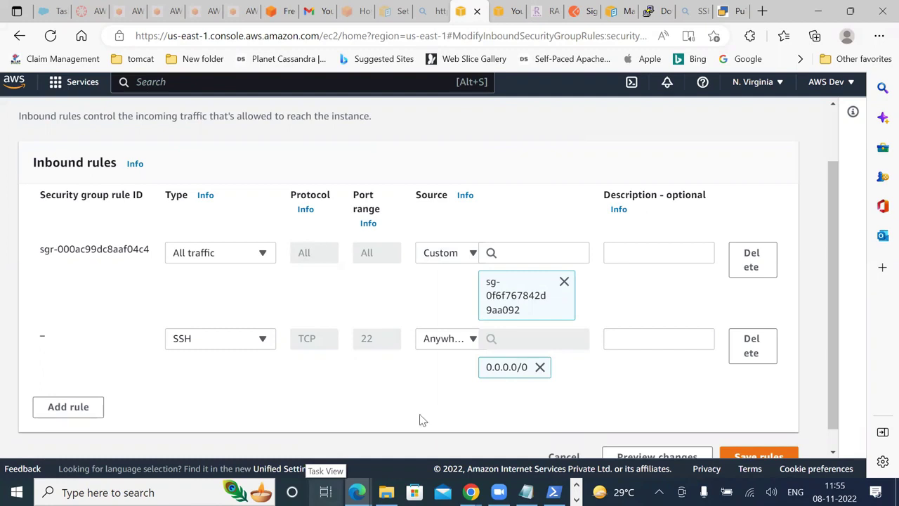
Change the SSH rule's source to My IP
left_click(447, 339)
left_click(448, 318)
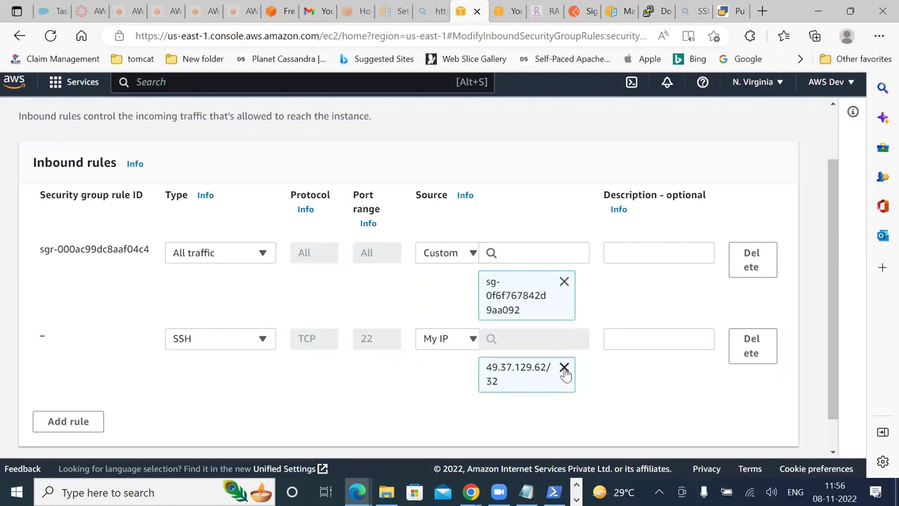
right_click(464, 10)
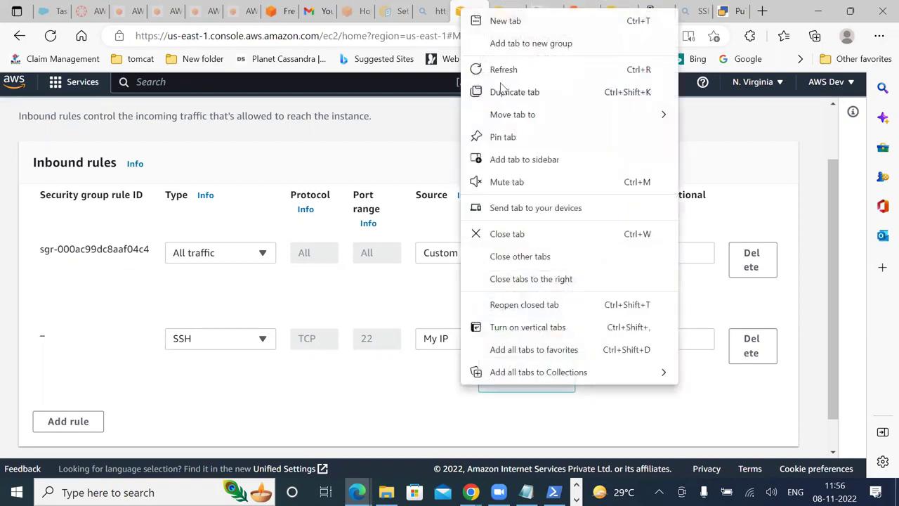
Duplicate the tab to view the running MyWeb Server instance, then go back to the rules editor
left_click(512, 91)
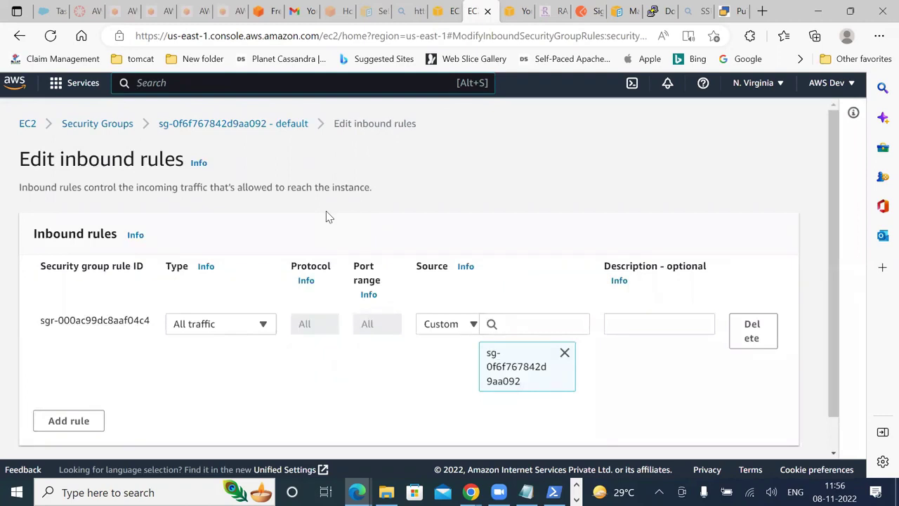
left_click(29, 124)
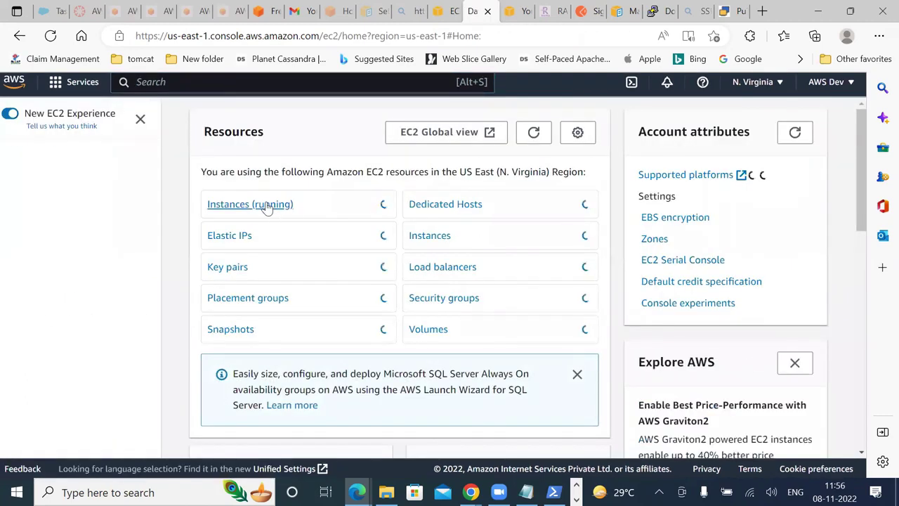
left_click(267, 205)
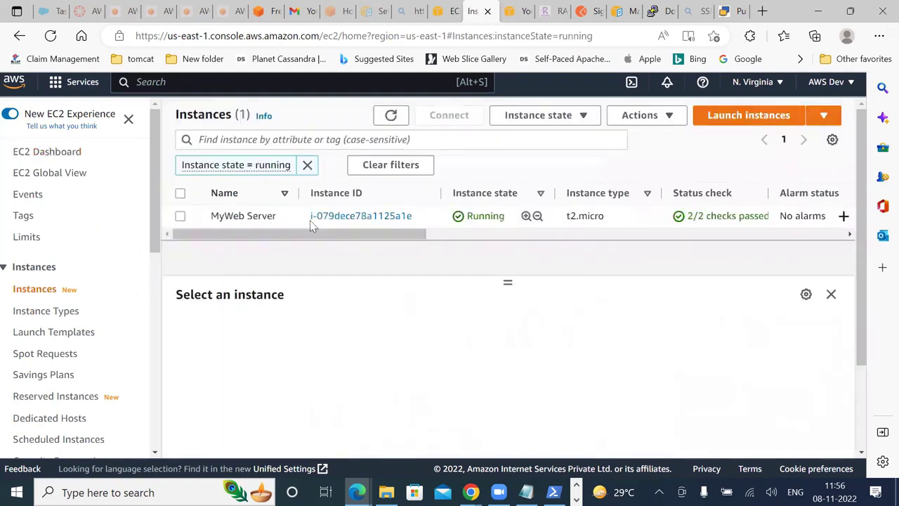
left_click(181, 217)
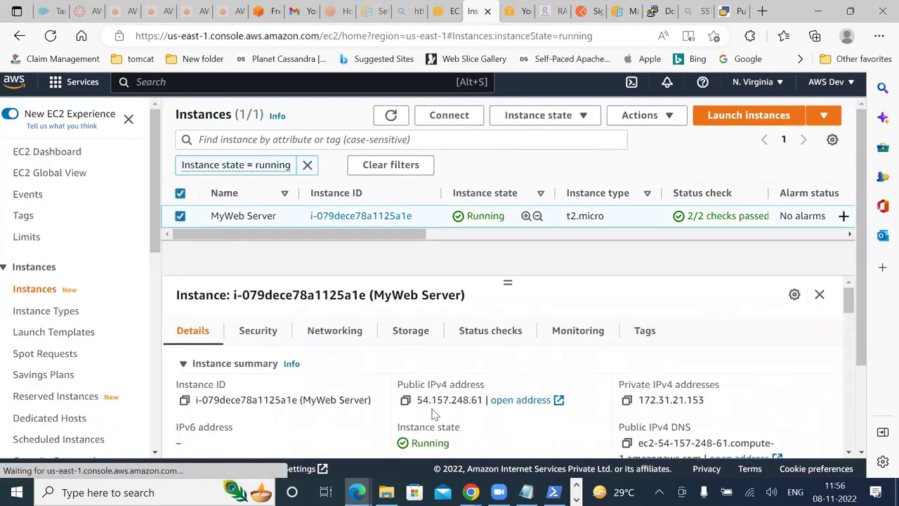
left_click(441, 12)
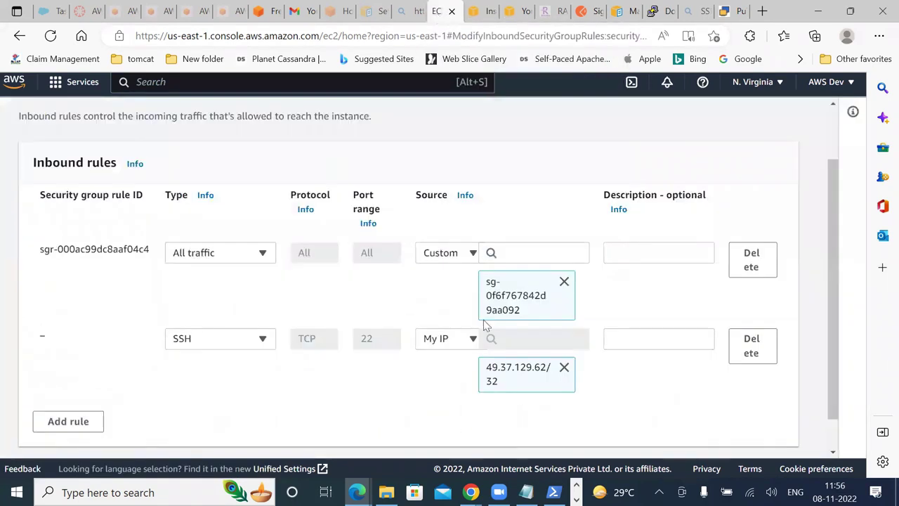
Replace the My IP source with 0.0.0.0/0 (Anywhere-IPv4) on the SSH rule and save the rules
left_click(564, 368)
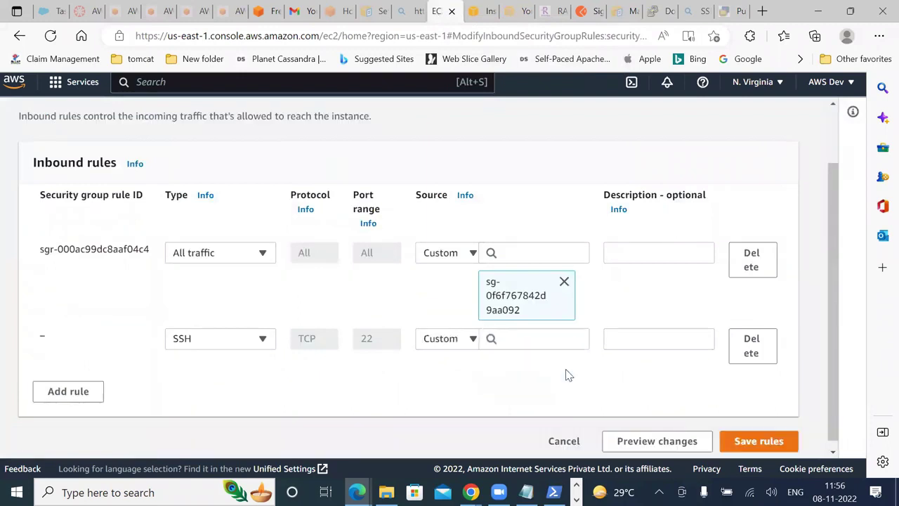
left_click(446, 339)
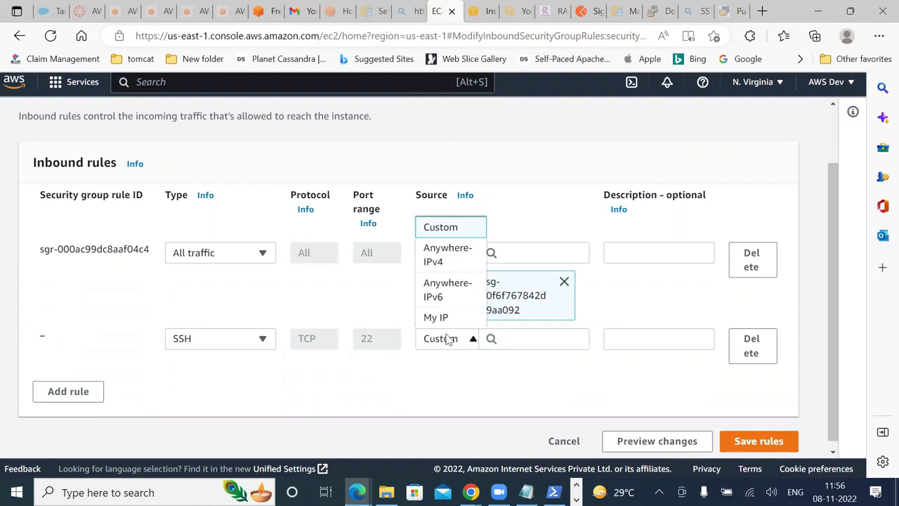
left_click(447, 338)
left_click(527, 337)
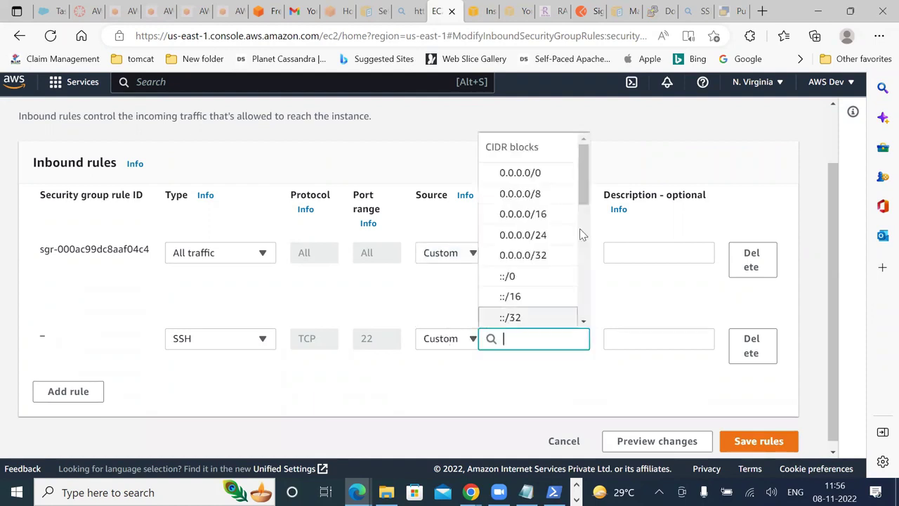
left_click(541, 172)
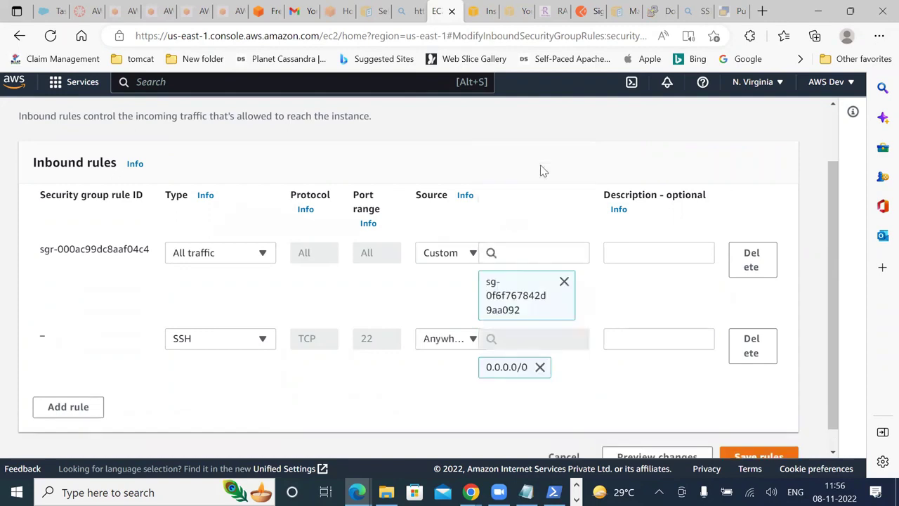
left_click(434, 340)
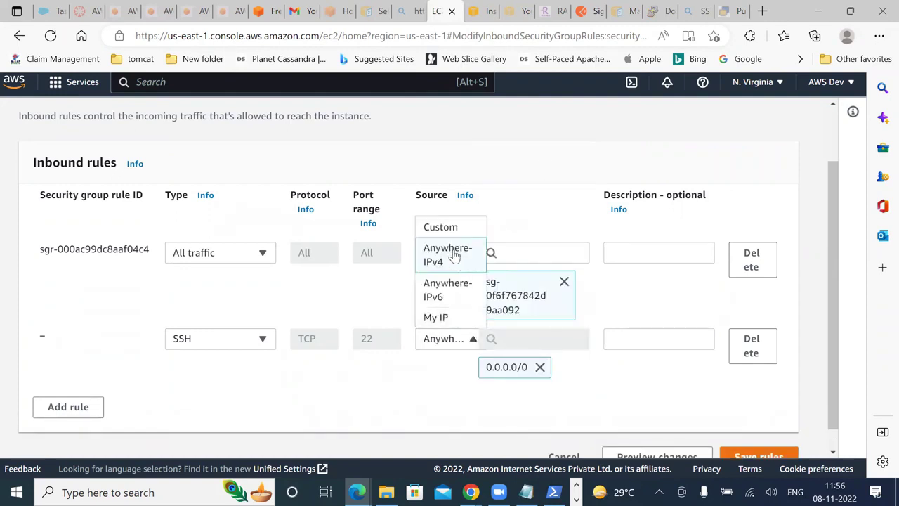
left_click(455, 255)
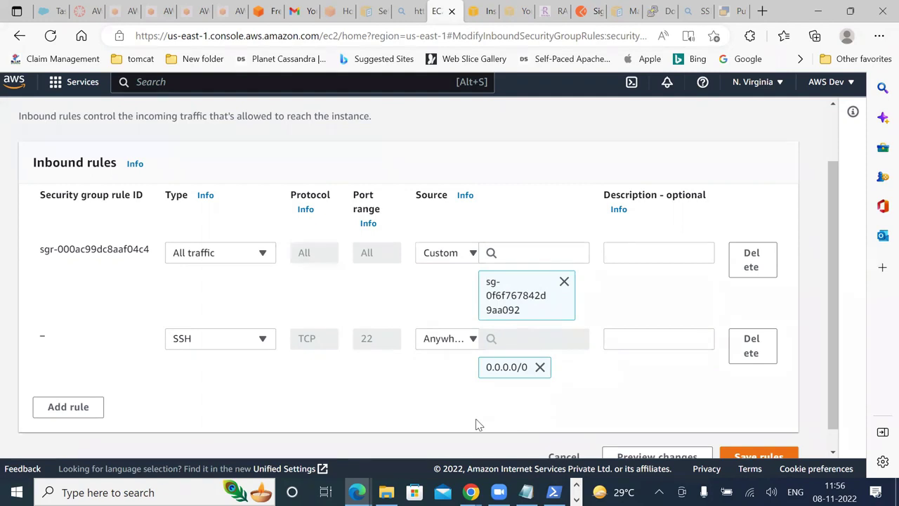
left_click(435, 342)
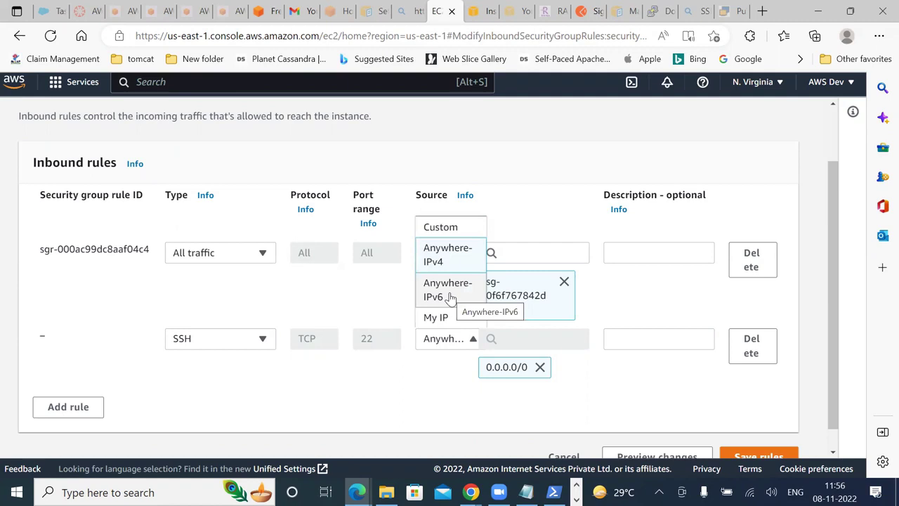
left_click(408, 370)
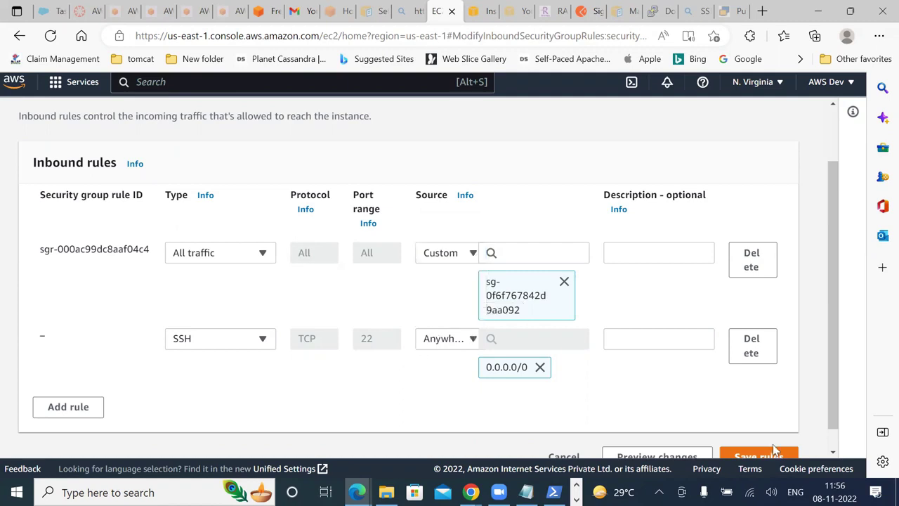
scroll(829, 394, "down", 2)
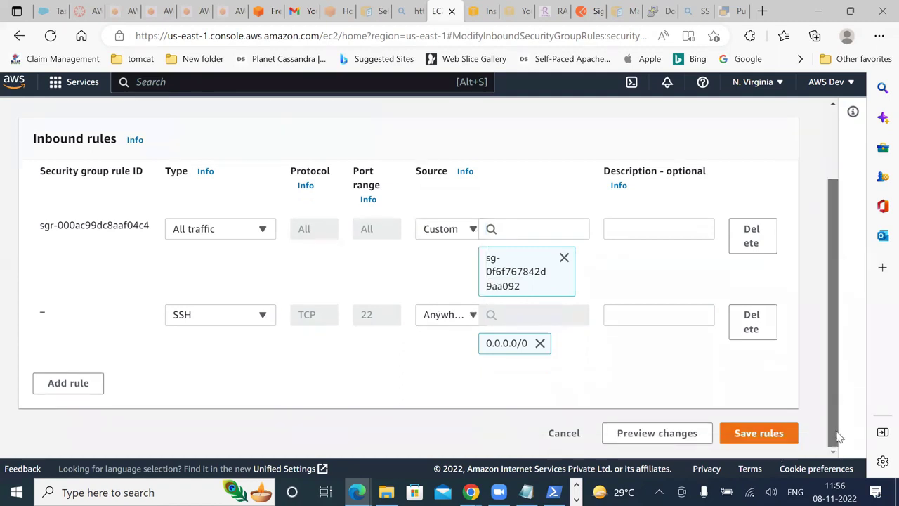
left_click(764, 433)
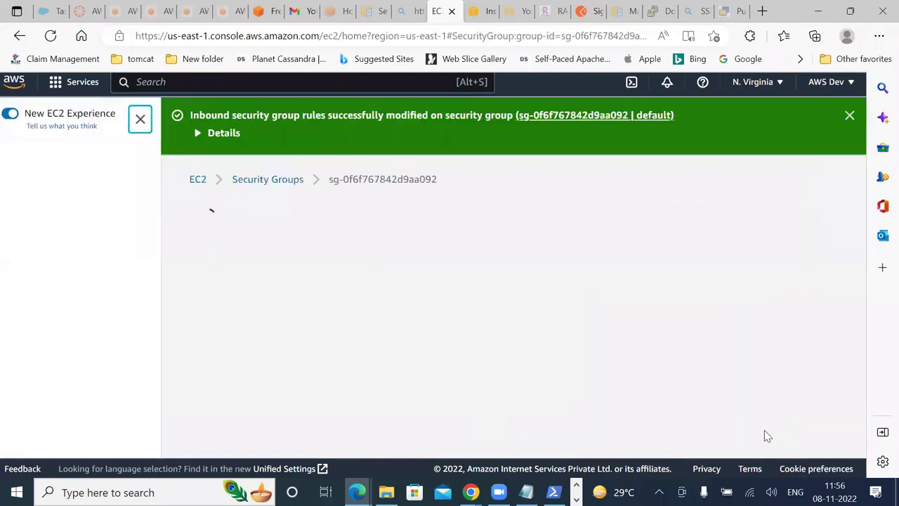
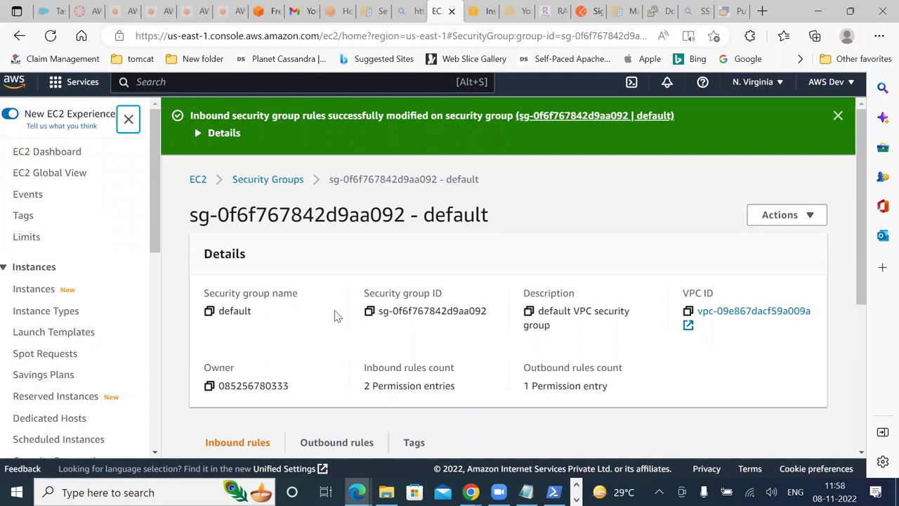
Run the saved ssh command in PowerShell, accept the host fingerprint with yes, and clear the screen
key("alt+Tab")
key("Return")
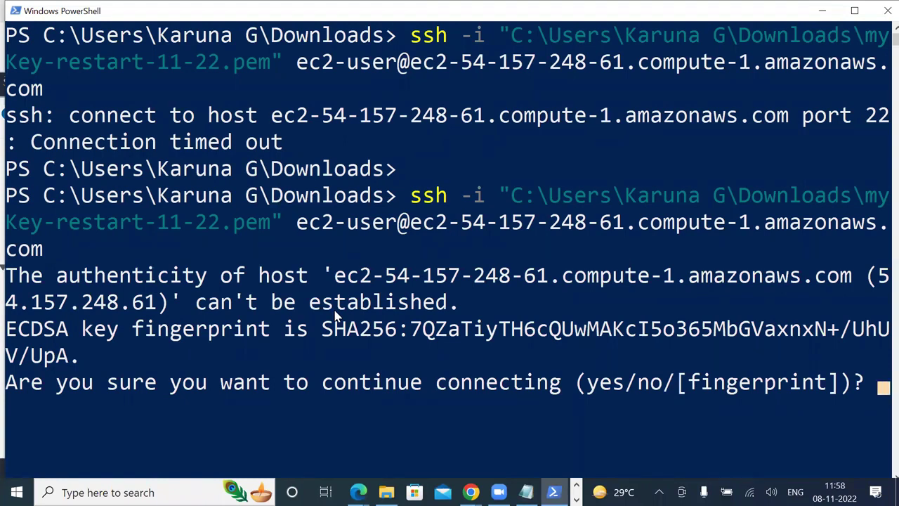
type("yes")
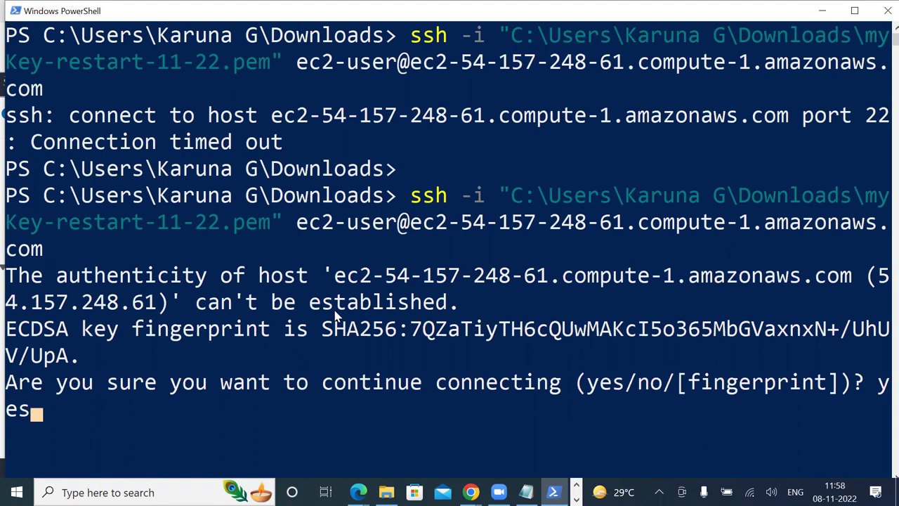
key("Return")
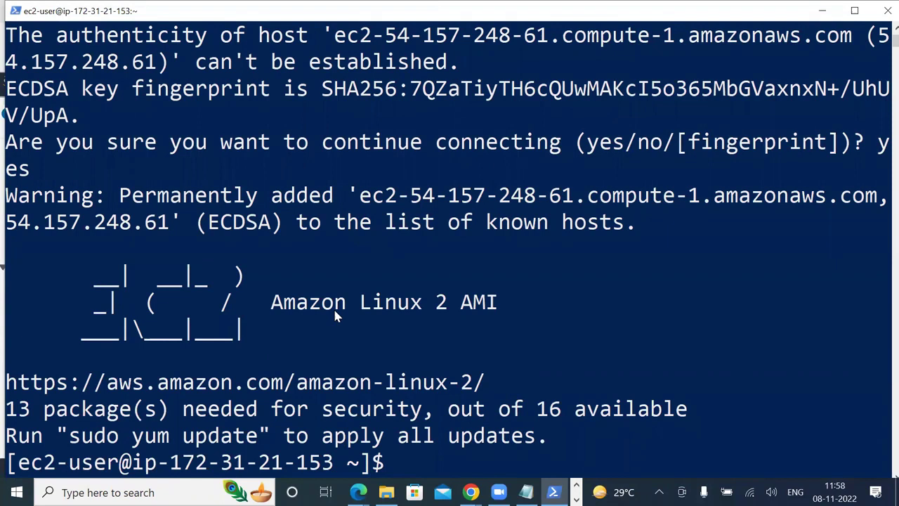
type("clear")
key("Return")
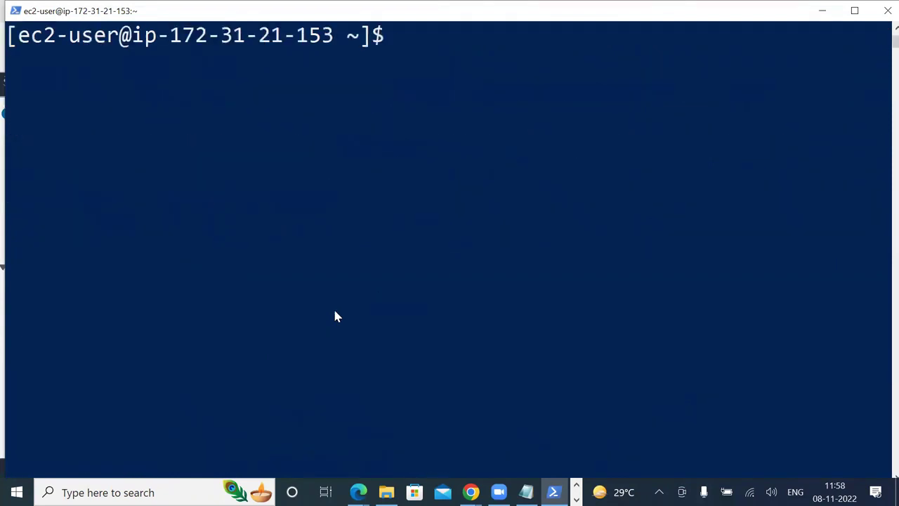
Run pwd to show the working directory /home/ec2-user
type("pwd")
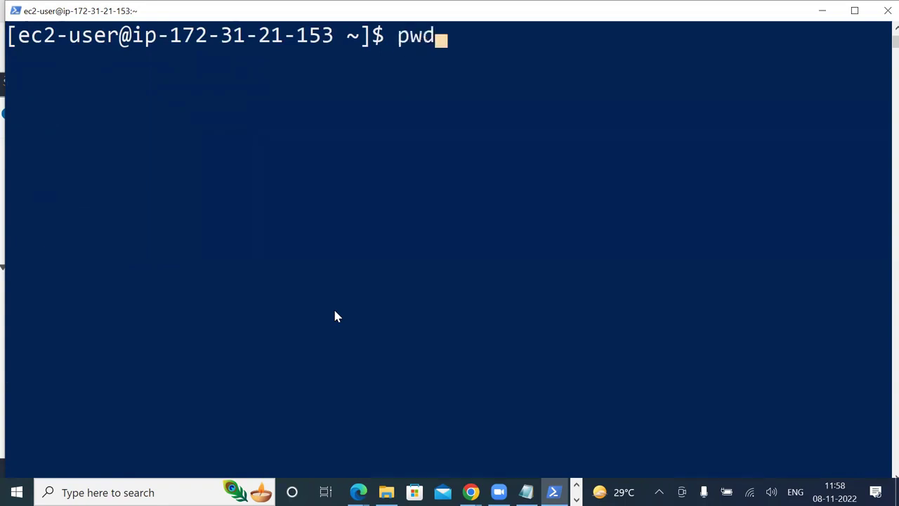
key("BackSpace")
type("d")
key("Return")
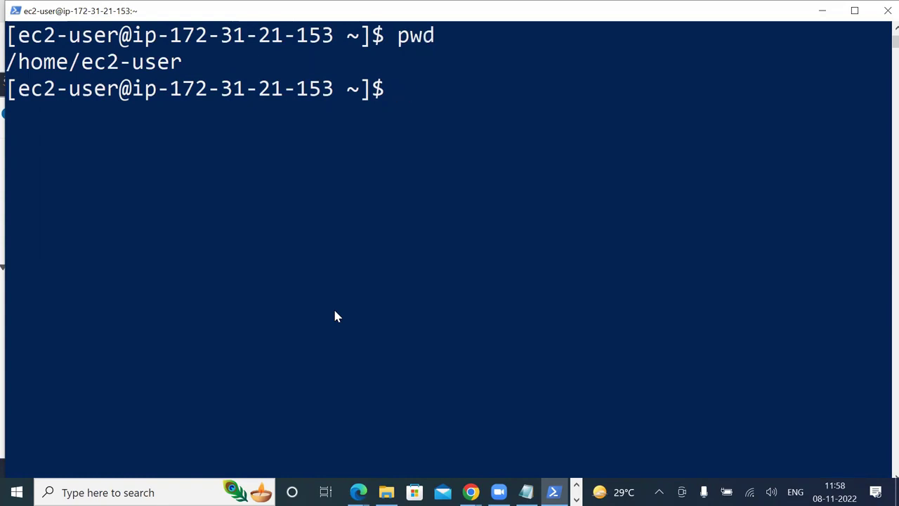
Read the man page for pwd, then quit it back to the prompt
type("man pwd")
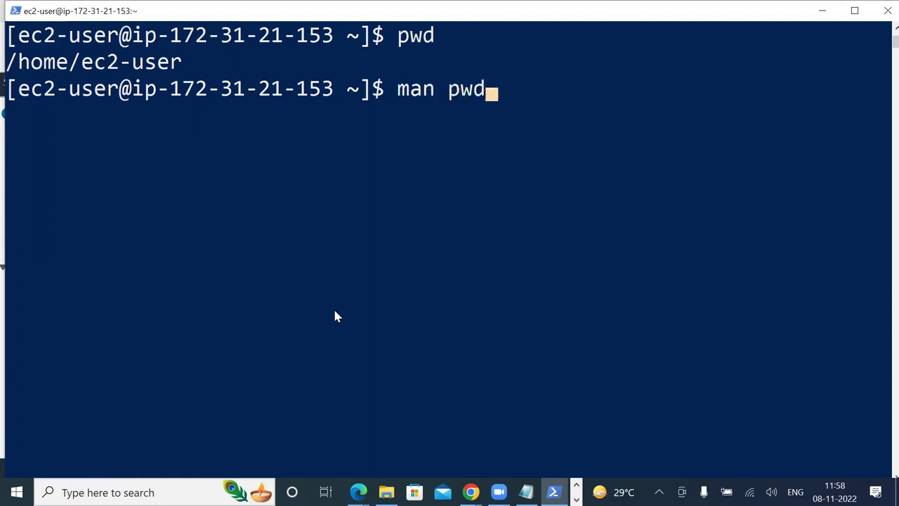
key("Return")
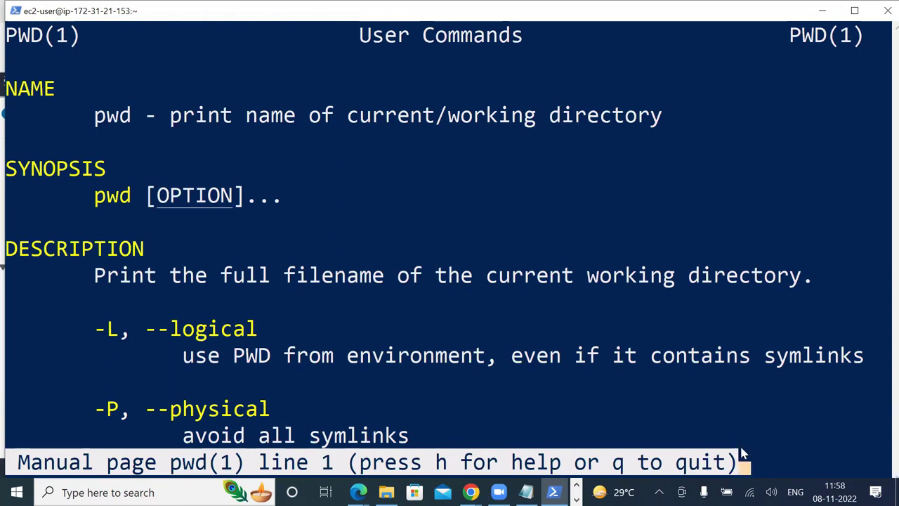
mouse_move(727, 492)
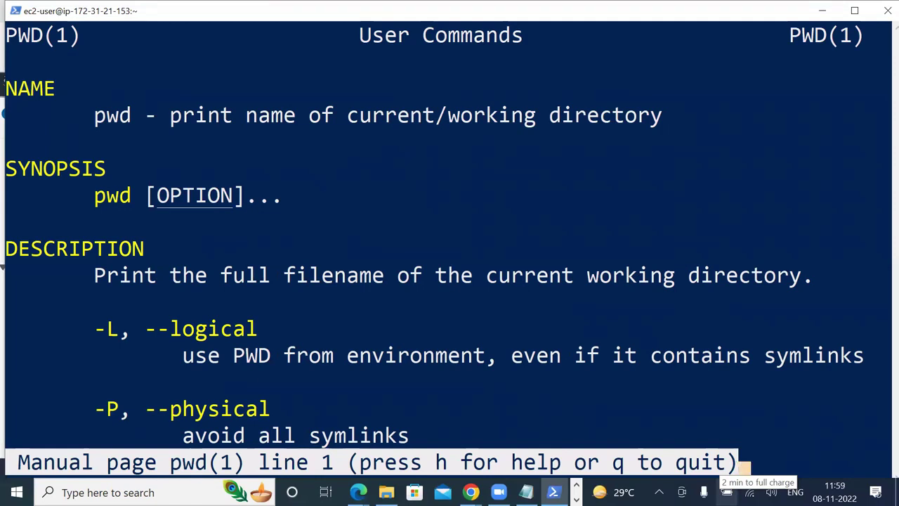
key("q")
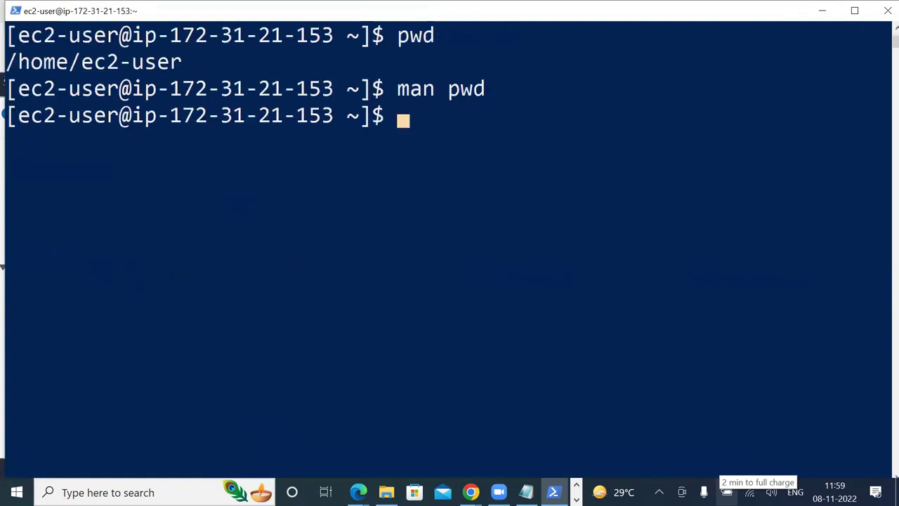
key("Return")
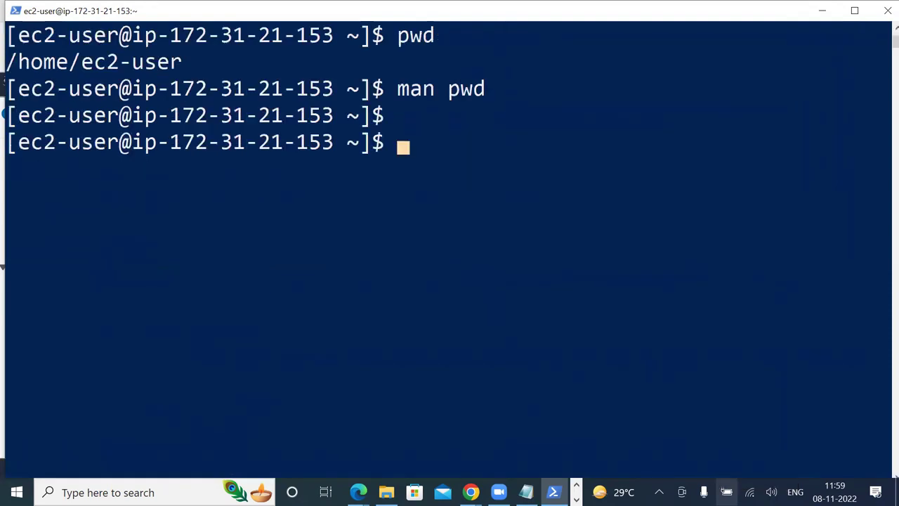
Run ifconfig to list the network interfaces, including eth0 at 172.31.21.153
type("if")
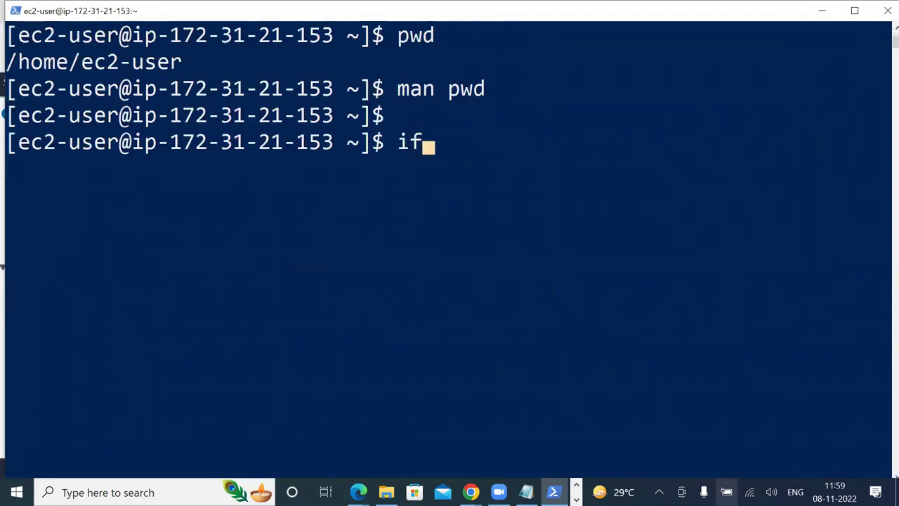
type("con")
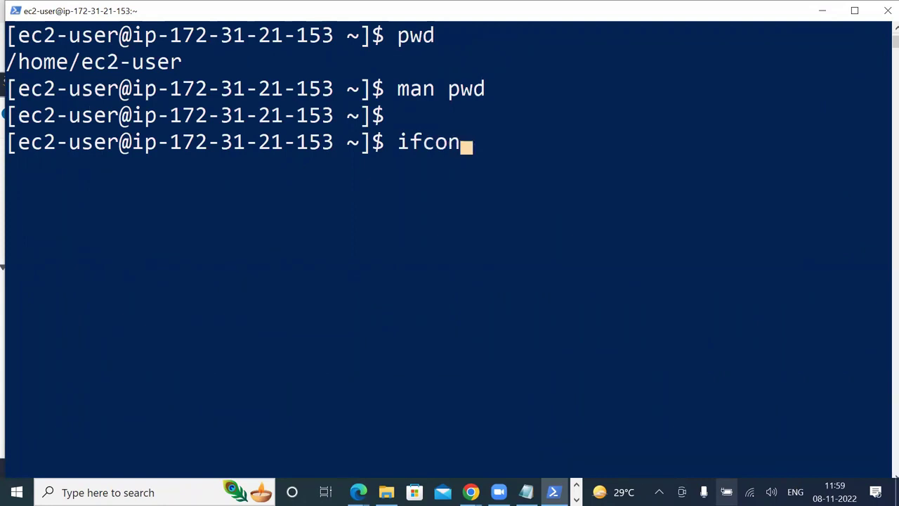
type("fig")
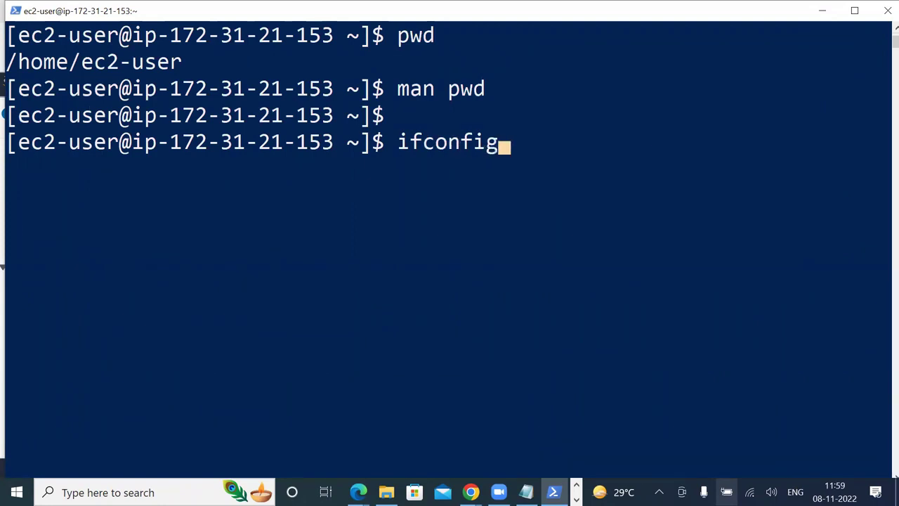
key("Return")
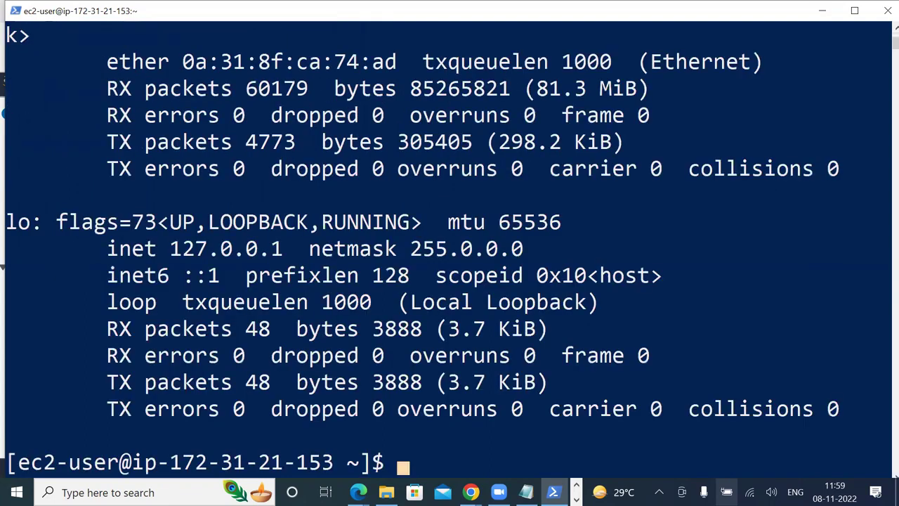
scroll(447, 248, "up", 2)
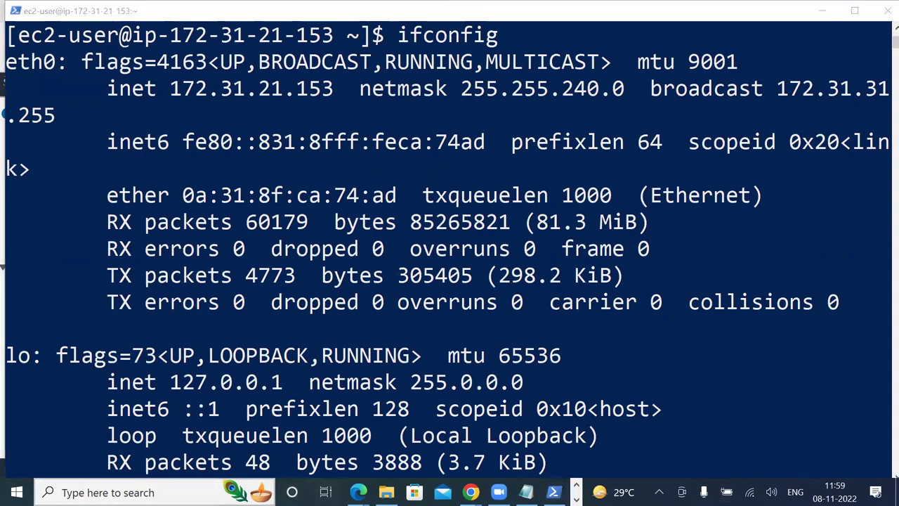
Open Command Prompt and run ipconfig to show the Wi-Fi IPv4 address 192.168.29.123
type("cmd")
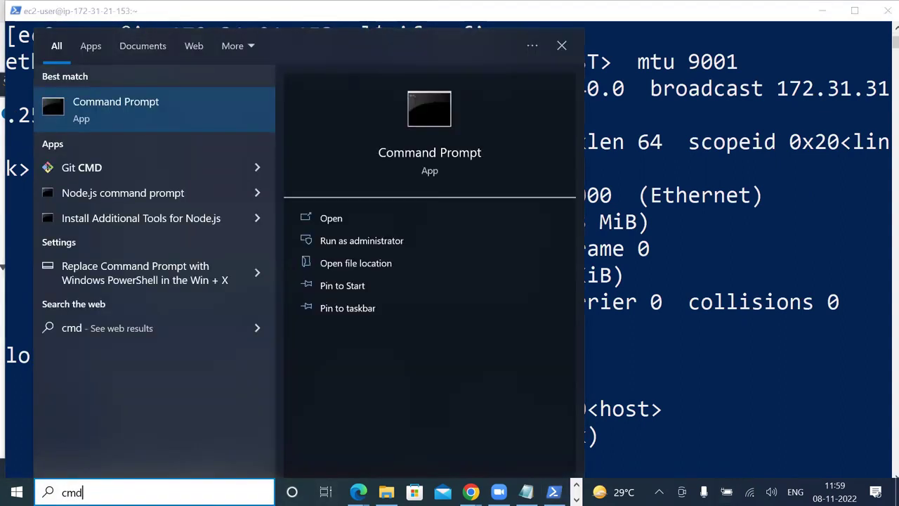
key("Return")
type("ip")
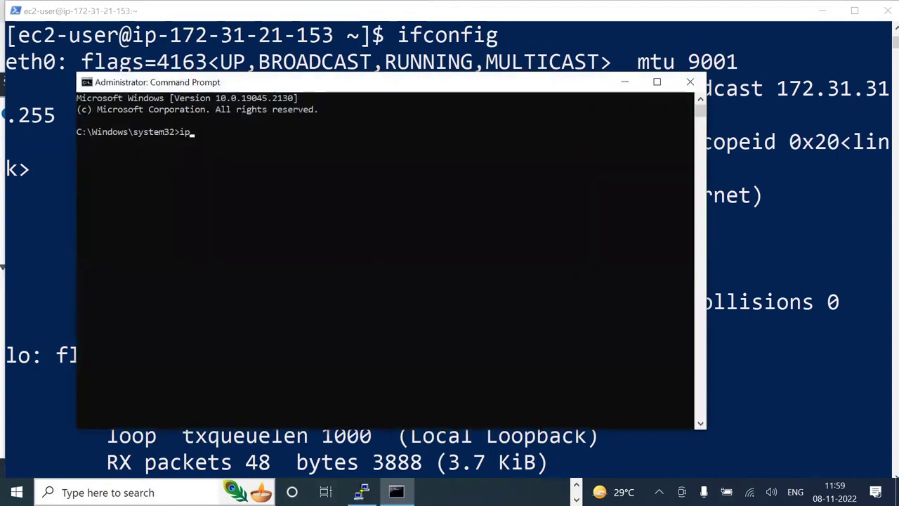
type("config")
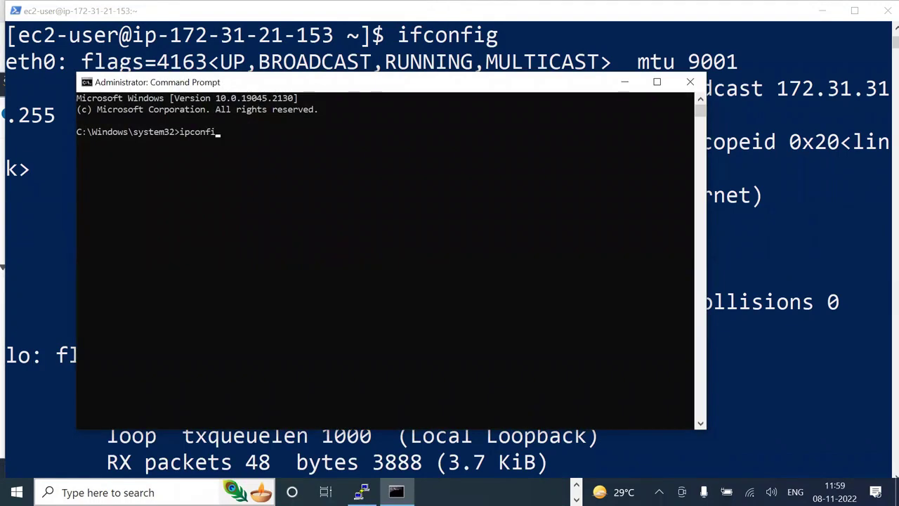
key("Return")
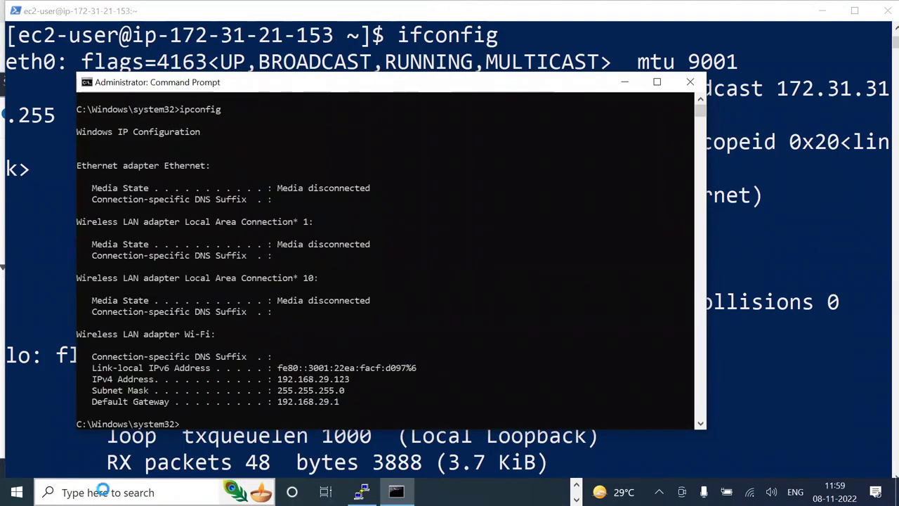
scroll(390, 259, "down", 3)
scroll(345, 286, "up", 4)
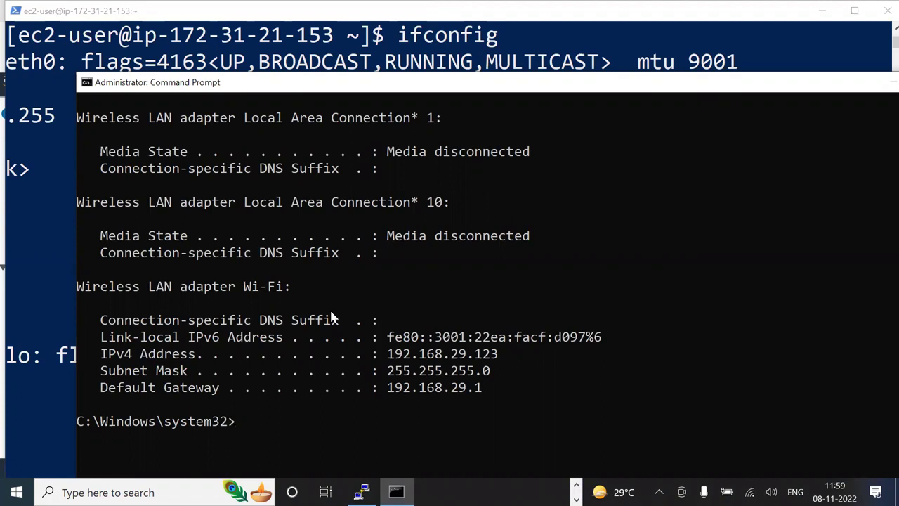
scroll(383, 323, "up", 1)
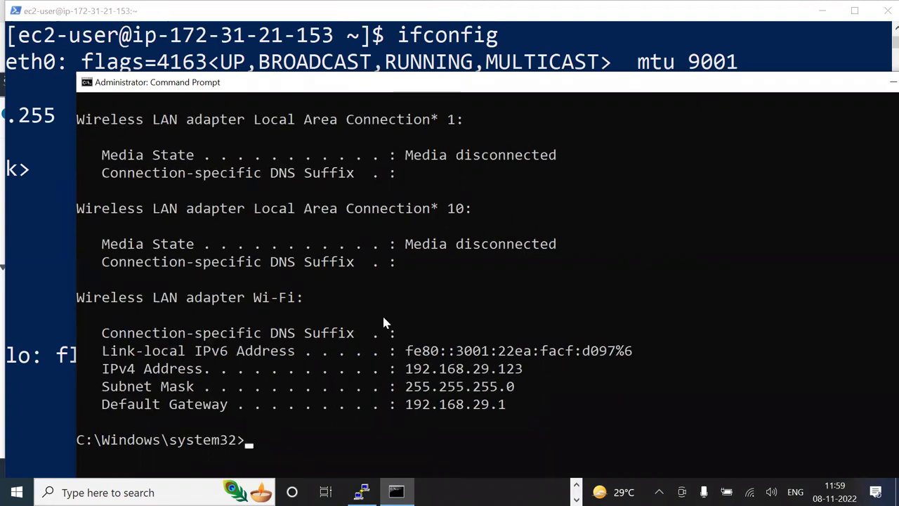
scroll(384, 323, "down", 1)
left_click_drag(261, 428, 276, 369)
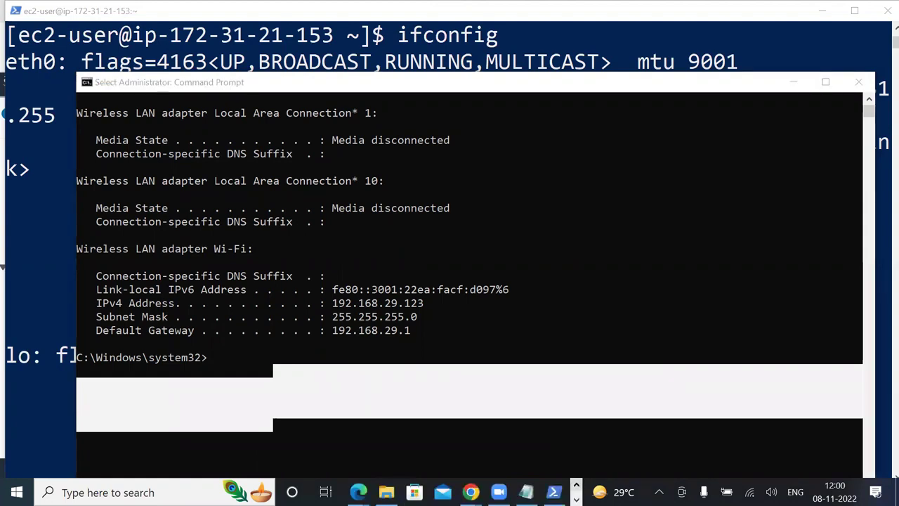
key("alt+Tab")
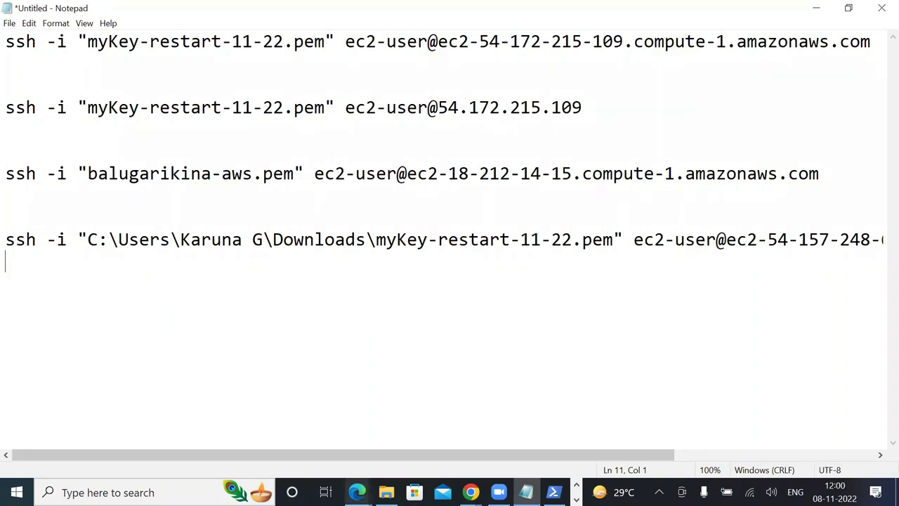
Select the third saved ssh command line in Notepad, then minimize Notepad
mouse_move(358, 492)
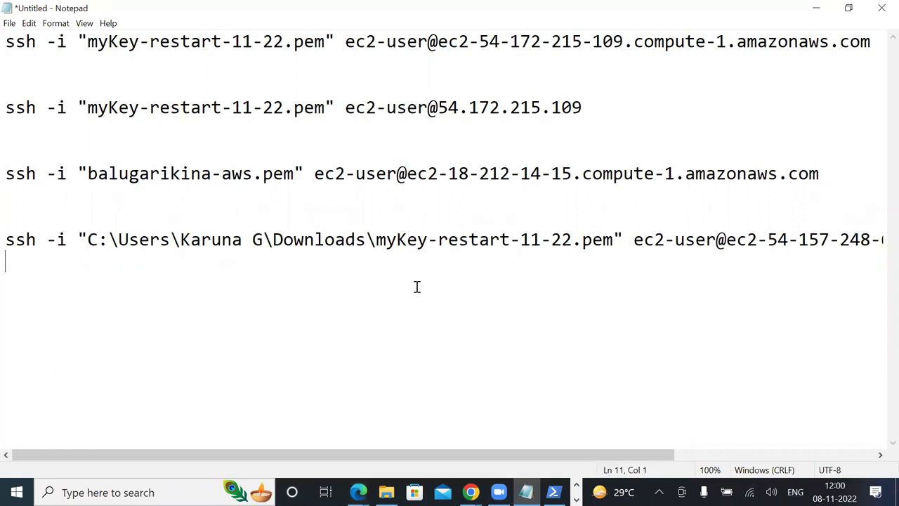
left_click(836, 169)
left_click(203, 143, "shift")
left_click(7, 175, "shift")
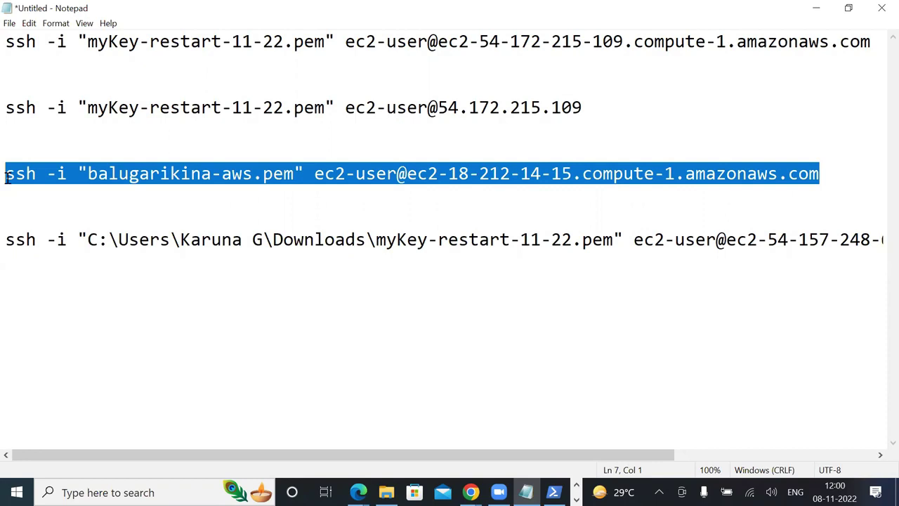
left_click(817, 10)
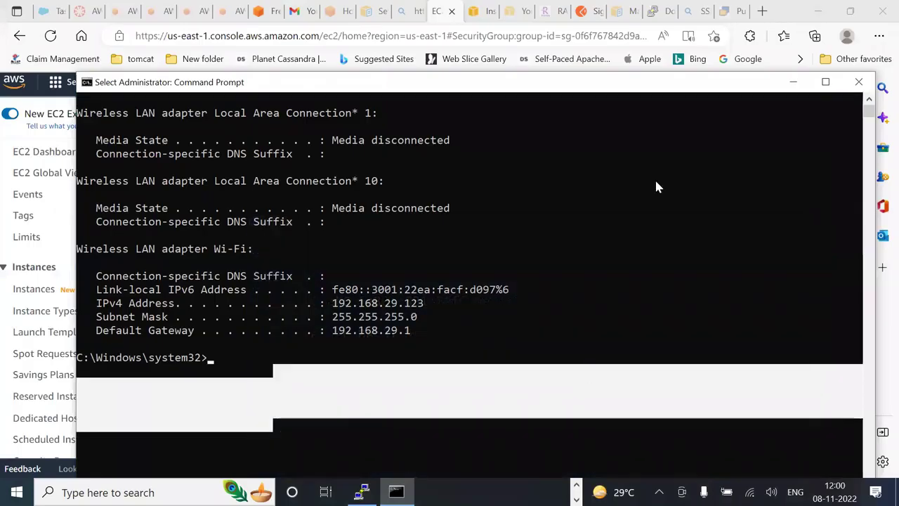
Select the running MyWeb Server instance from the EC2 dashboard and open its Connect page
left_click(793, 83)
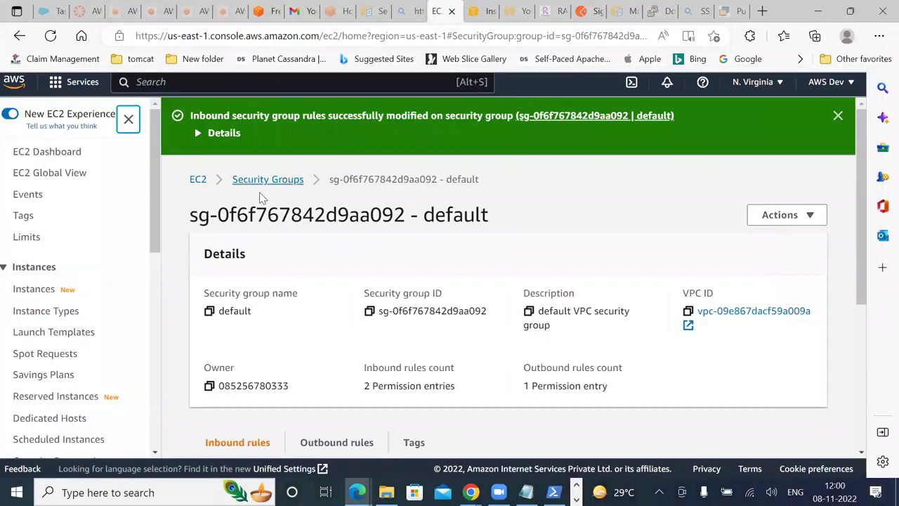
left_click(198, 180)
left_click(270, 205)
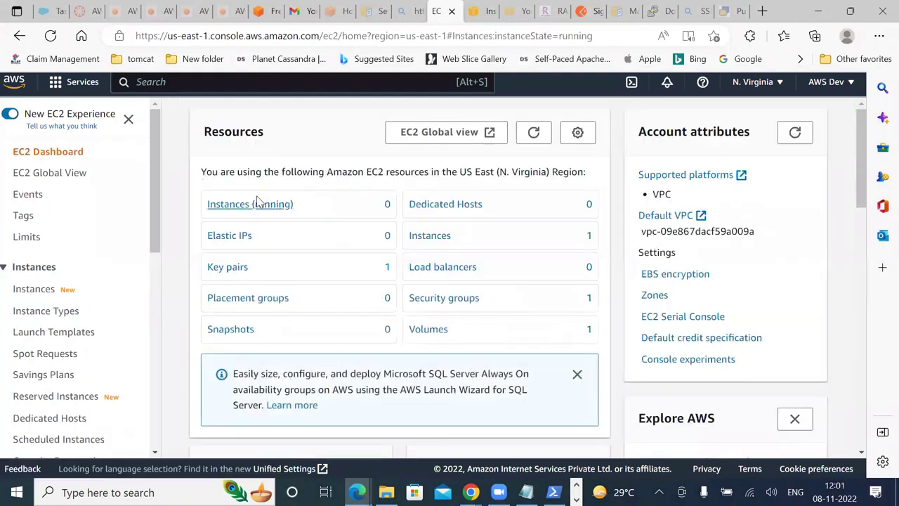
left_click(180, 216)
left_click(180, 218)
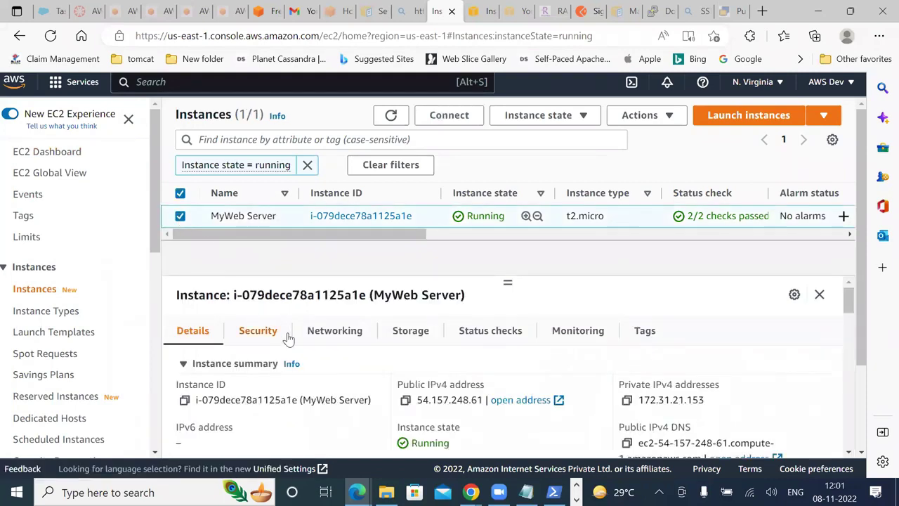
left_click(452, 119)
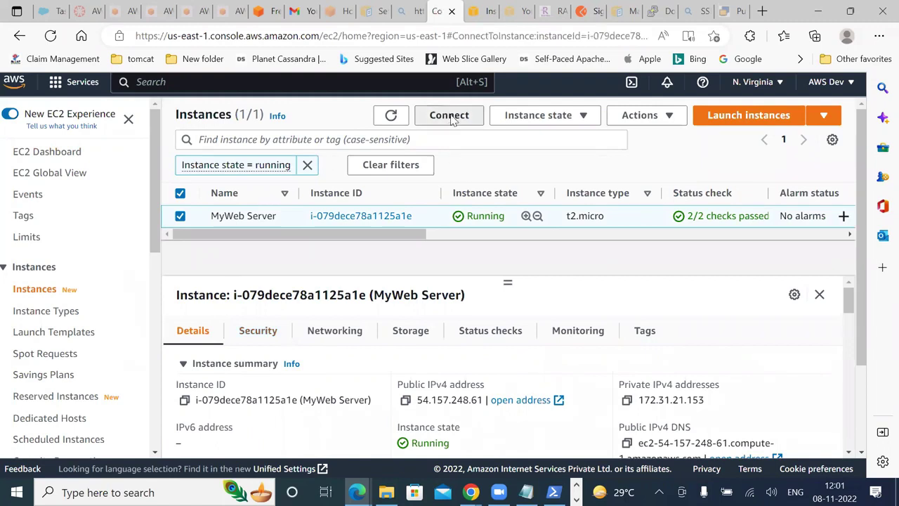
Review the EC2 Instance Connect option, keeping the default user name ec2-user
left_click(118, 232)
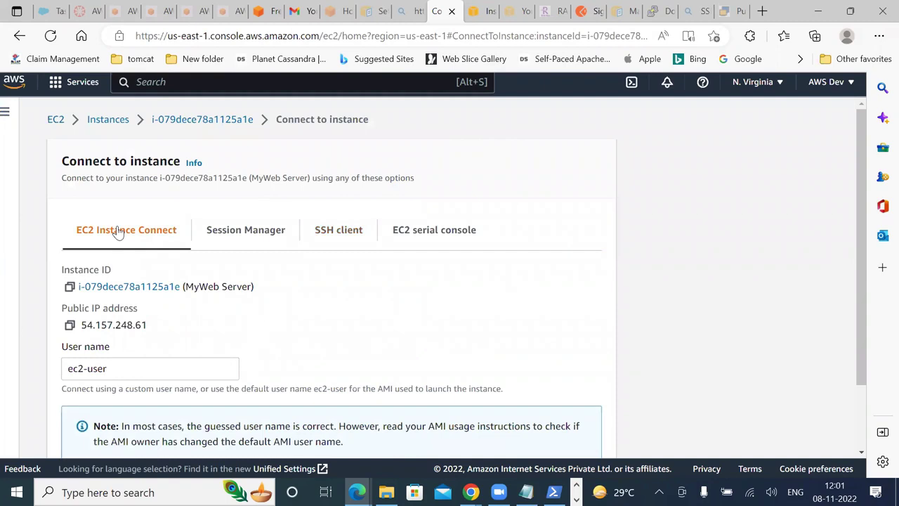
scroll(118, 231, "down", 1)
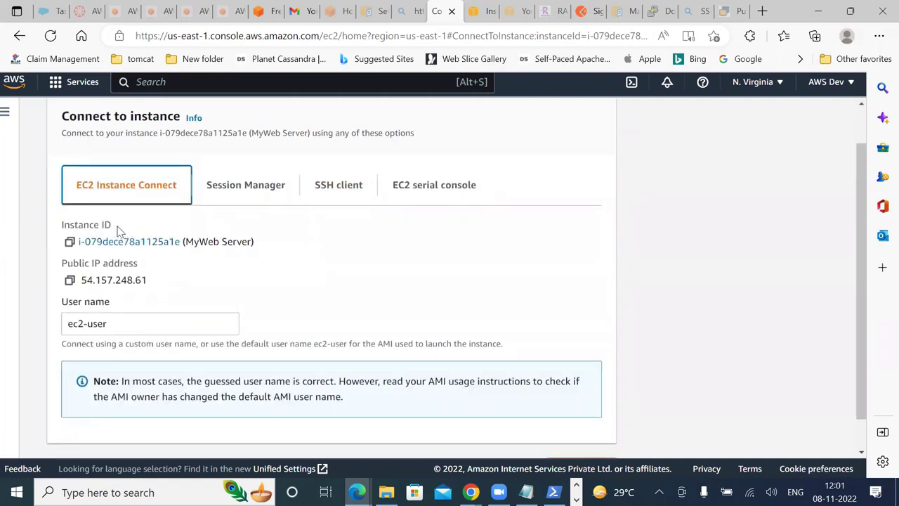
scroll(118, 232, "down", 1)
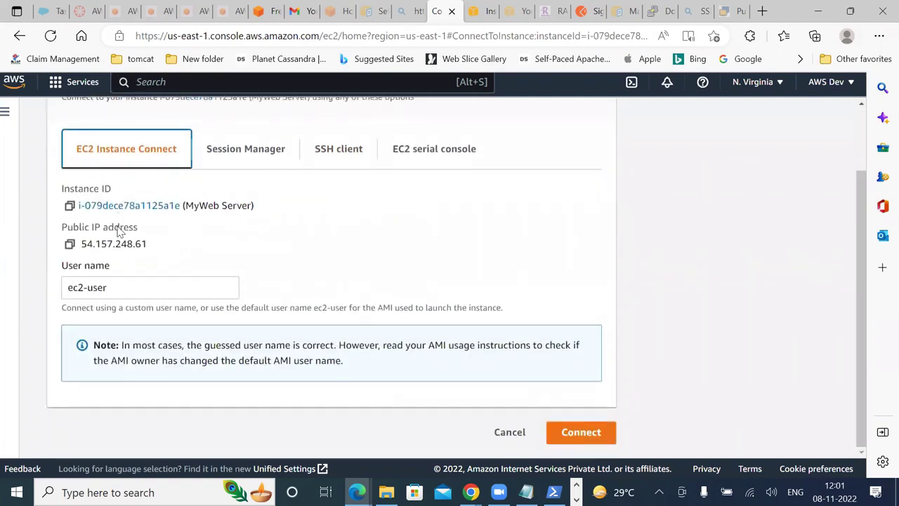
scroll(118, 228, "up", 1)
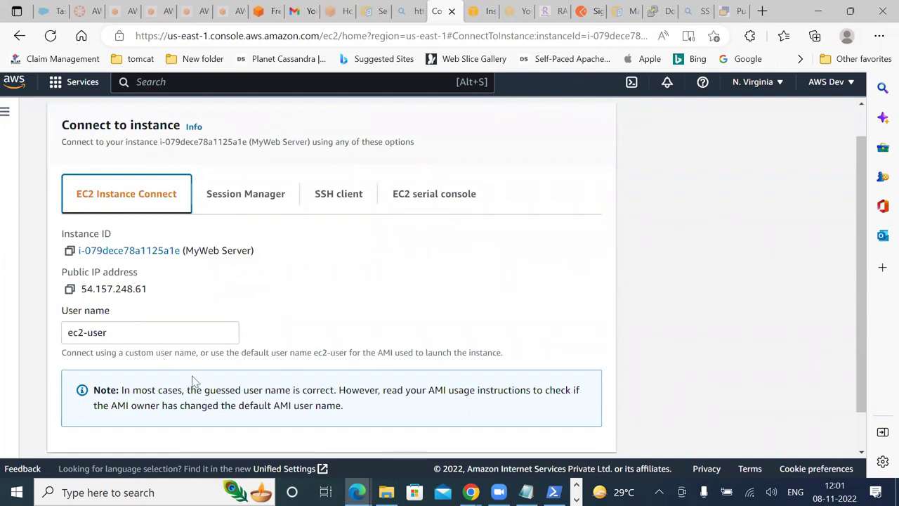
left_click(162, 341)
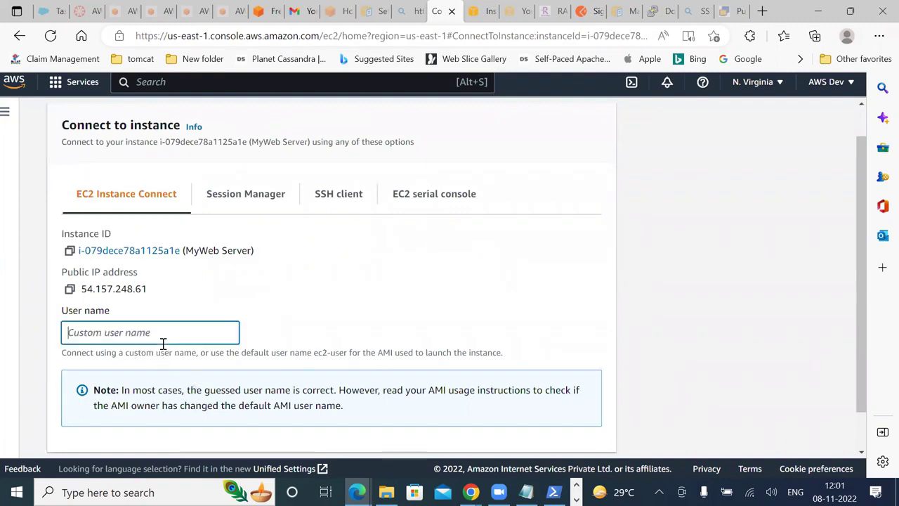
left_click(384, 297)
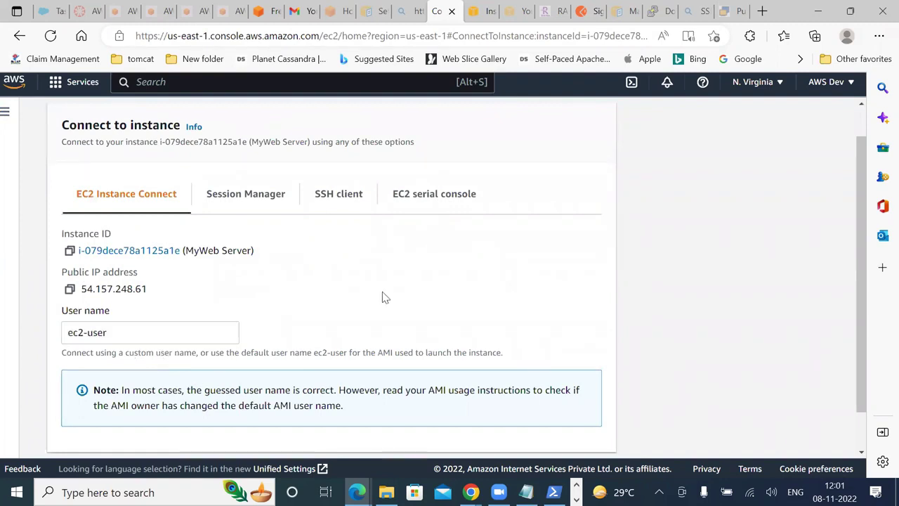
Look over the Session Manager, SSH client and EC2 serial console options, then open Manage access
left_click(256, 197)
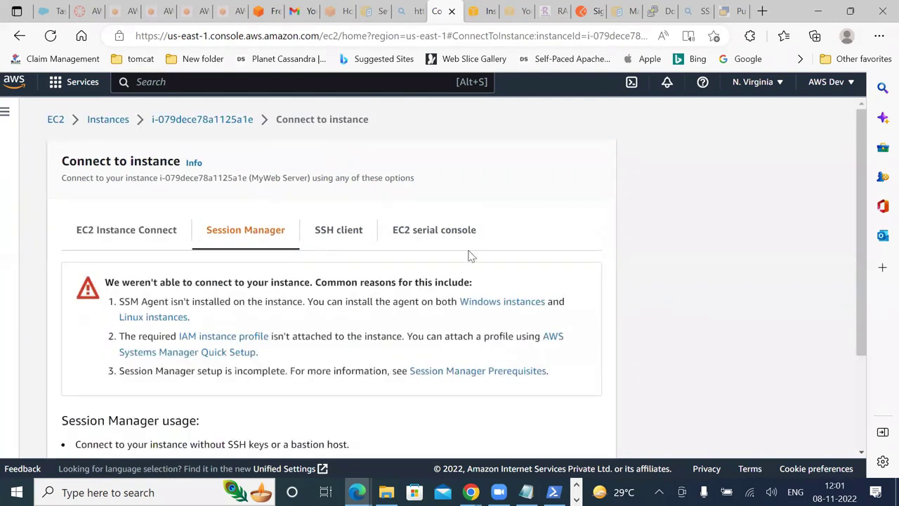
scroll(472, 256, "down", 2)
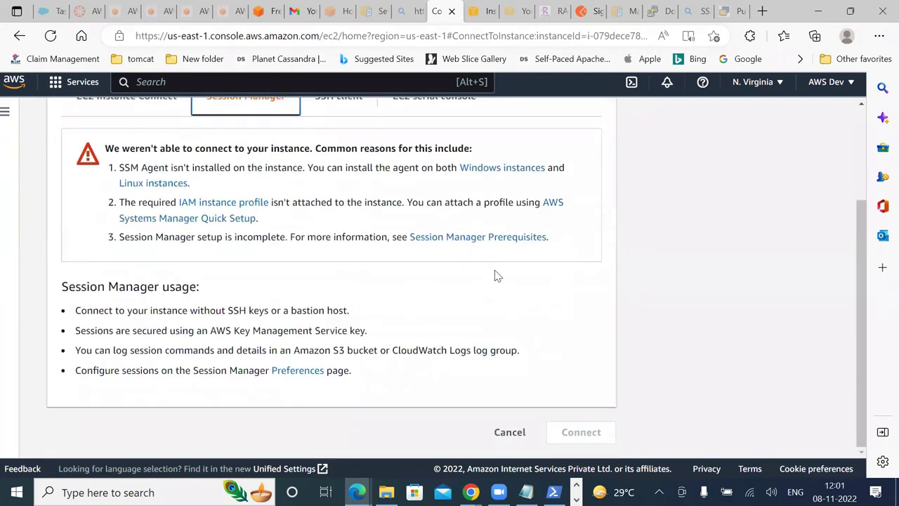
scroll(494, 276, "up", 1)
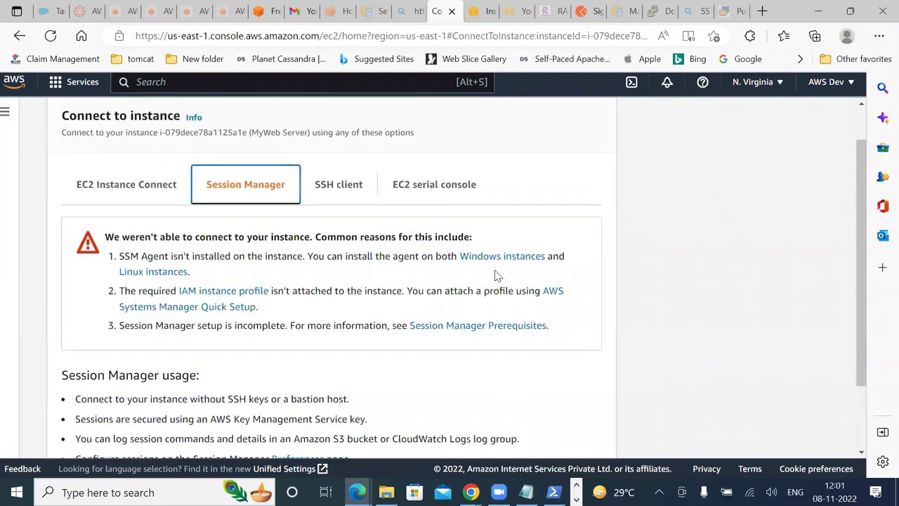
left_click(338, 204)
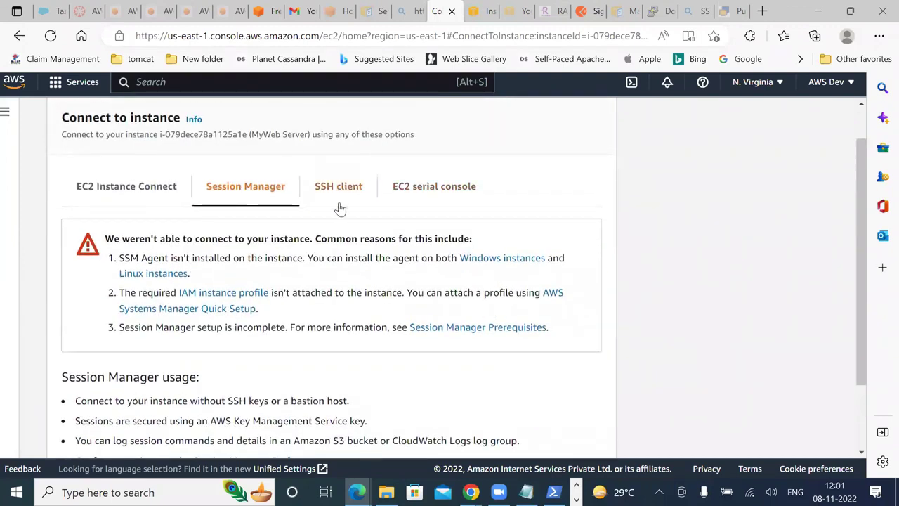
left_click(425, 187)
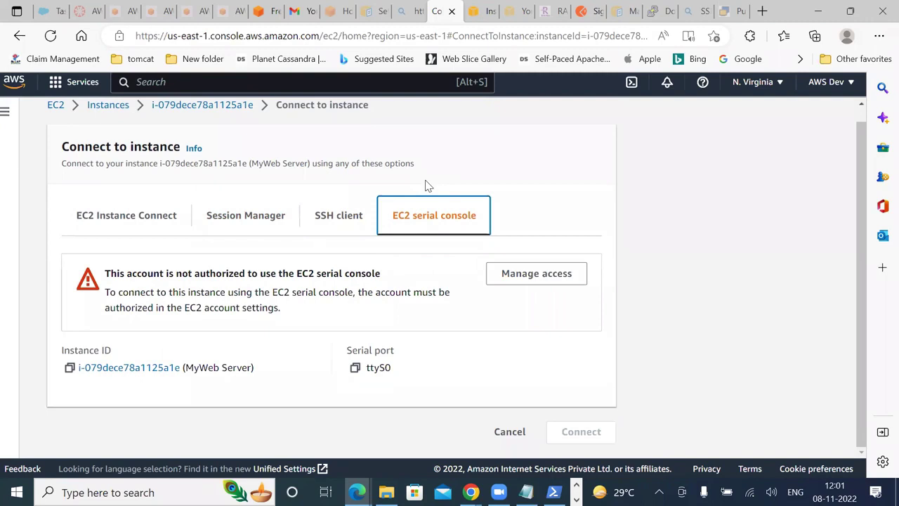
left_click(533, 277)
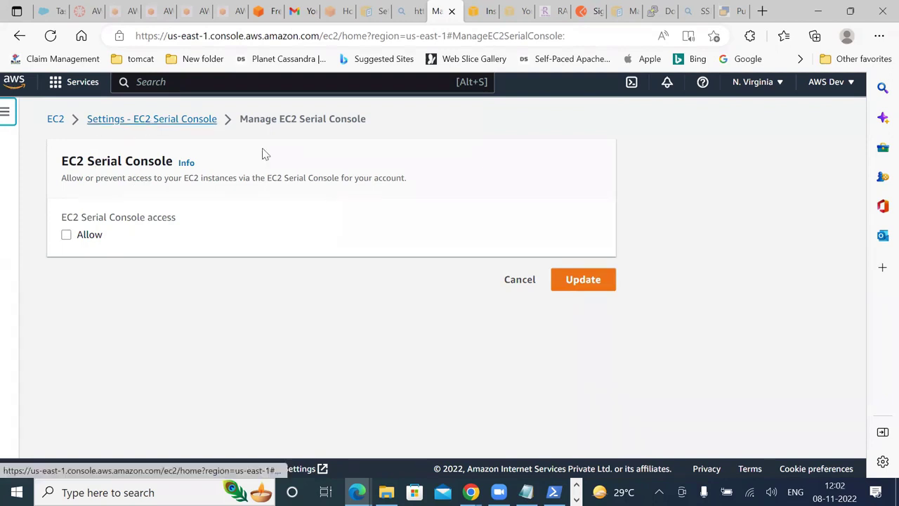
Cancel the serial console access change, refresh its status, and view the default credit specification
left_click(522, 274)
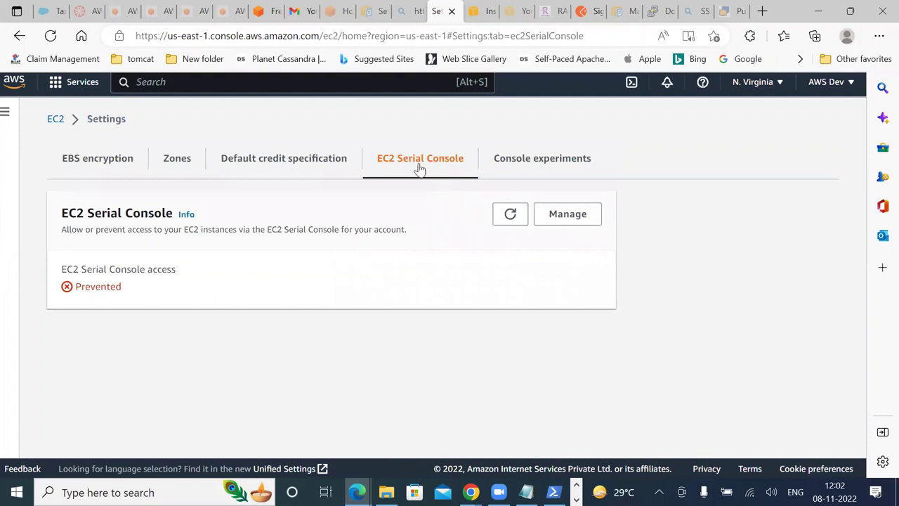
left_click(507, 215)
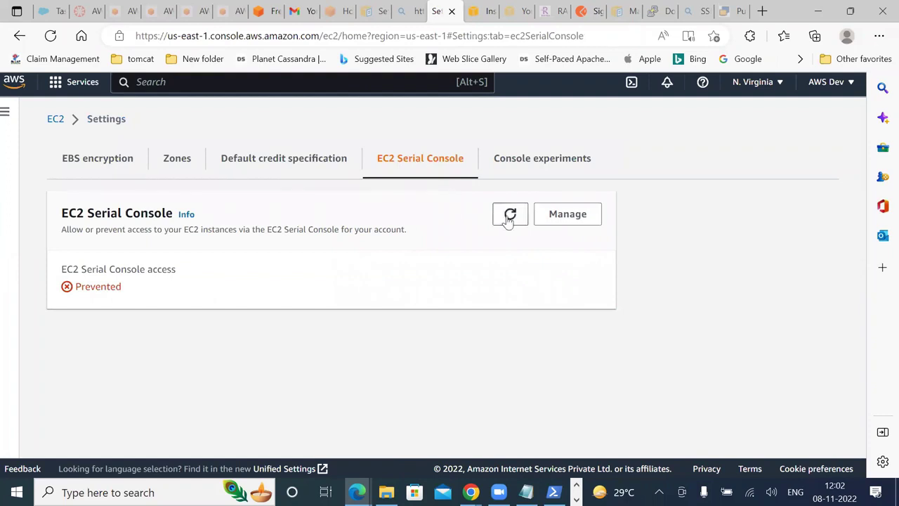
left_click(296, 166)
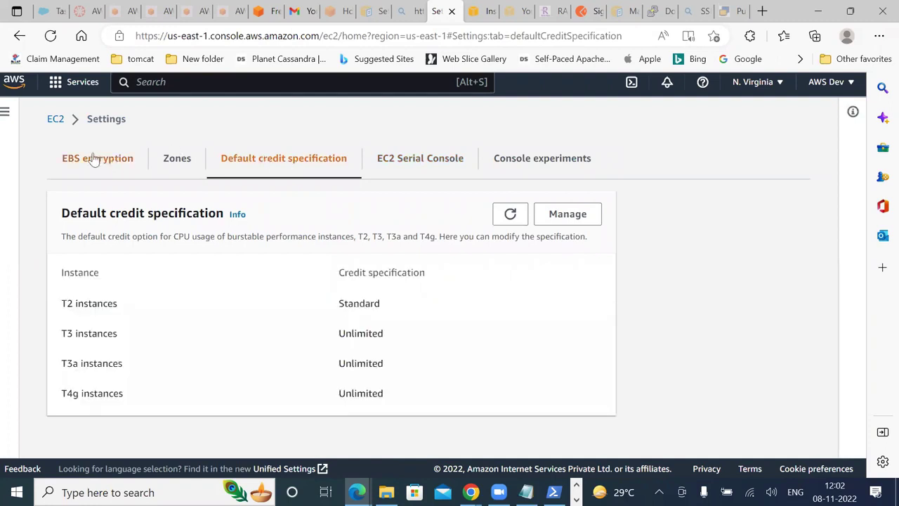
Return to the running MyWeb Server instance and reopen its SSH client connection instructions
left_click(57, 121)
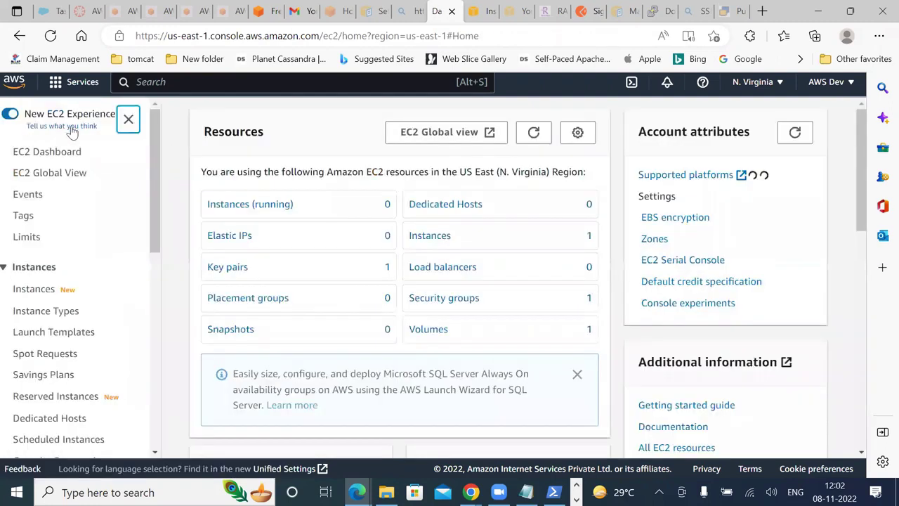
left_click(252, 205)
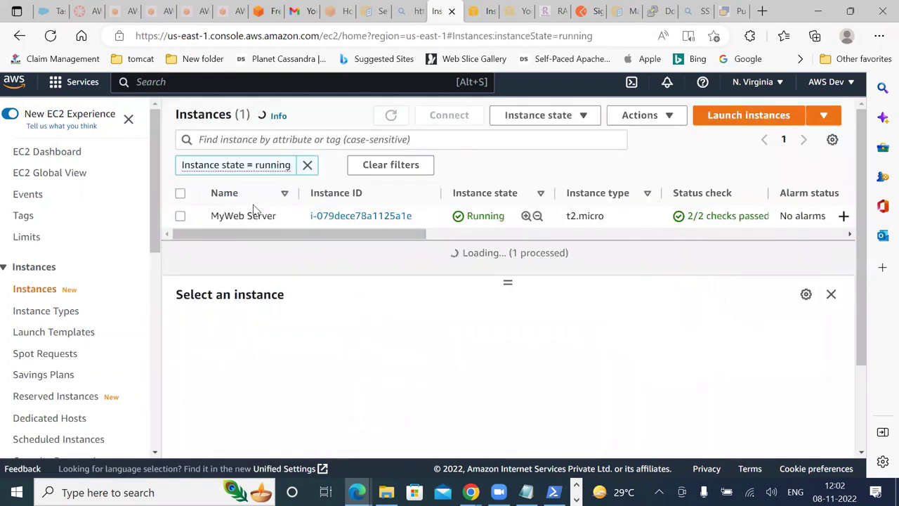
left_click(346, 218)
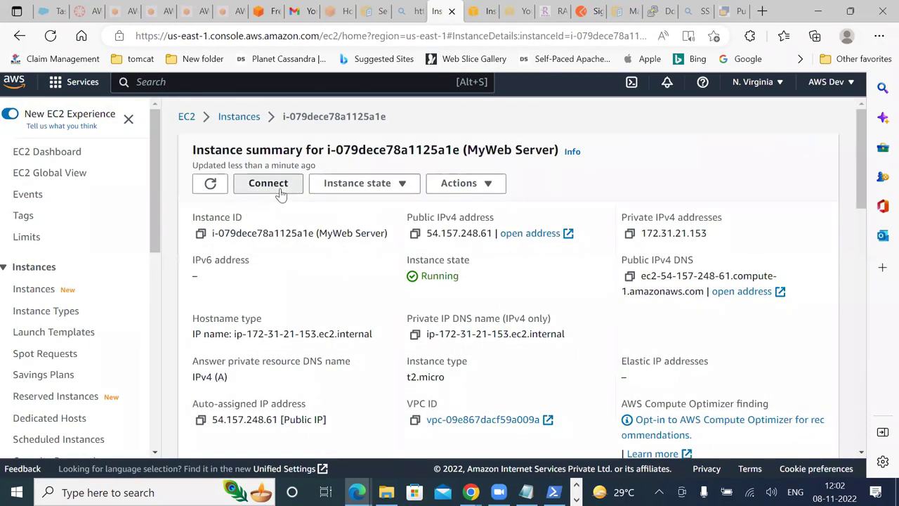
left_click(280, 191)
left_click(334, 232)
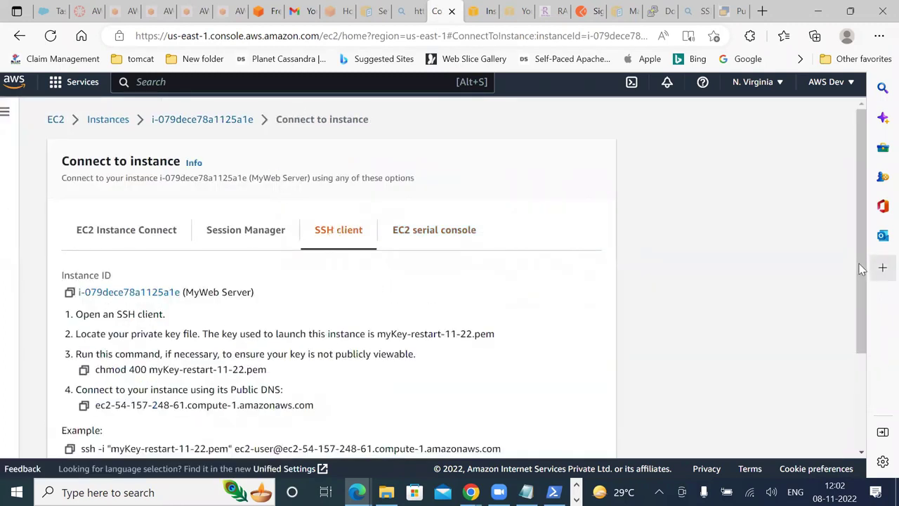
Read the SSH instructions for ec2-54-157-248-61.compute-1.amazonaws.com, then return to the Instances list
left_click_drag(862, 274, 865, 321)
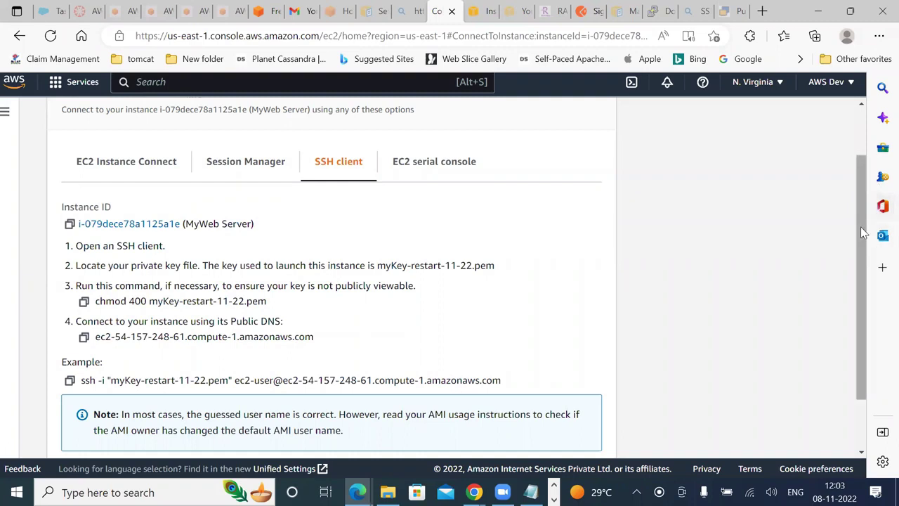
left_click_drag(860, 227, 864, 172)
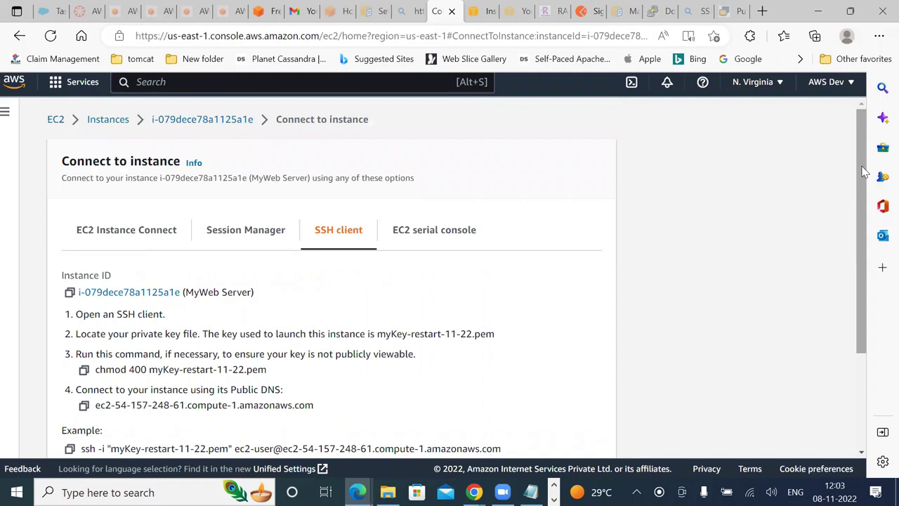
left_click(102, 120)
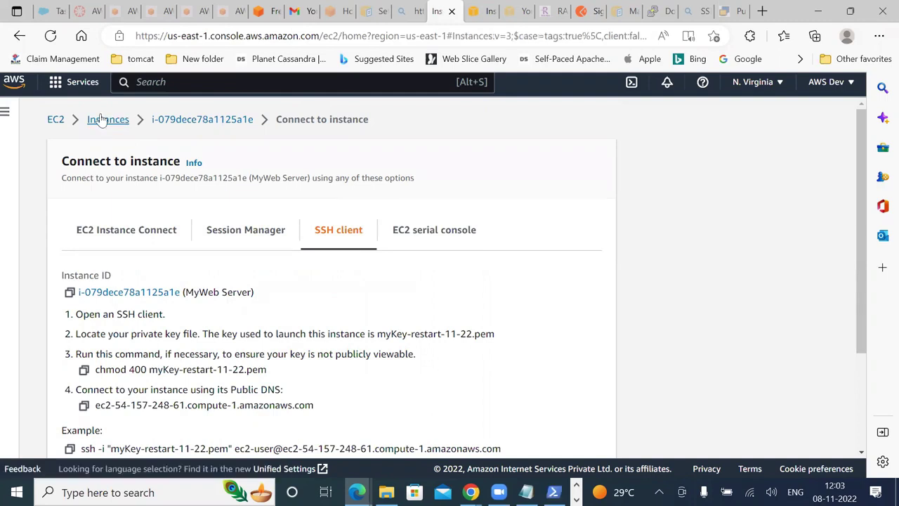
Go to the Launch Templates page and start creating a new launch template
left_click(53, 314)
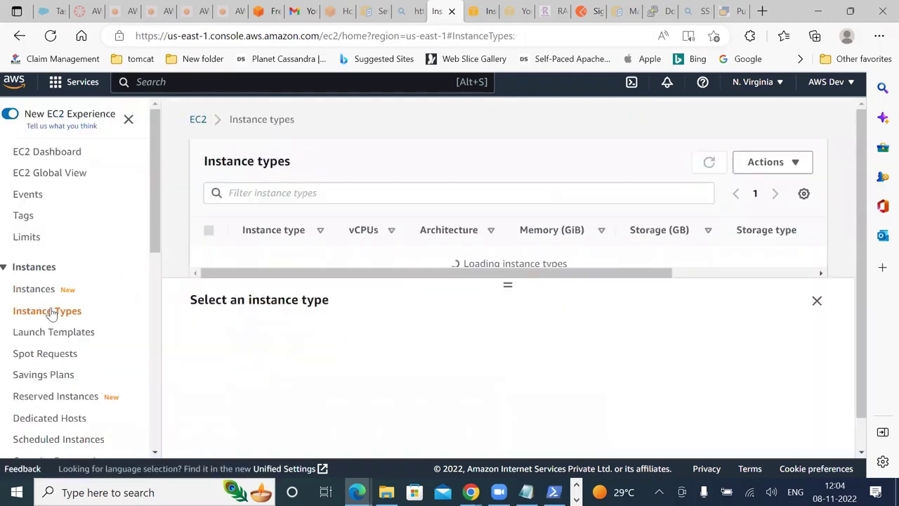
left_click(50, 334)
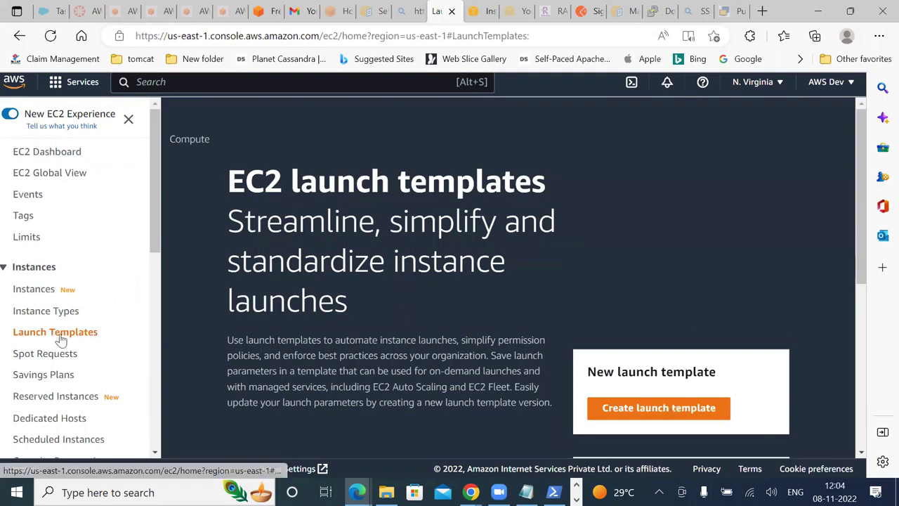
scroll(764, 256, "down", 2)
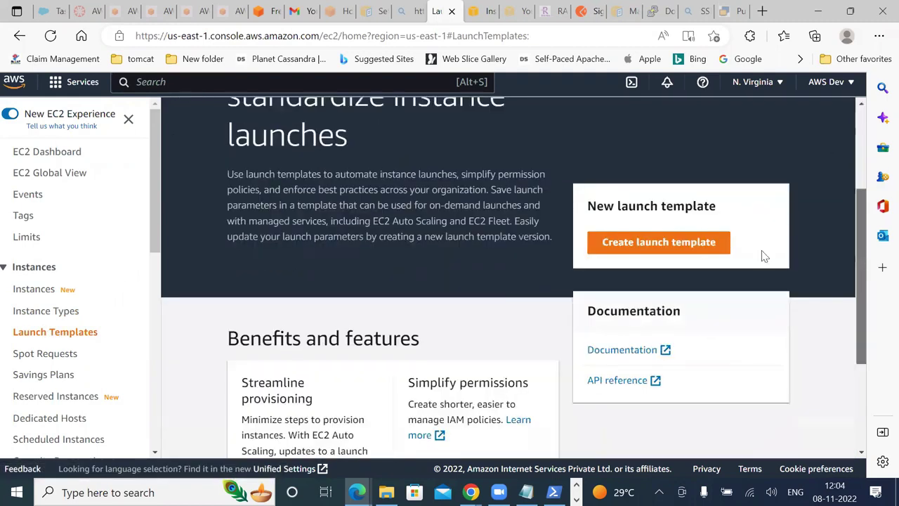
left_click(649, 241)
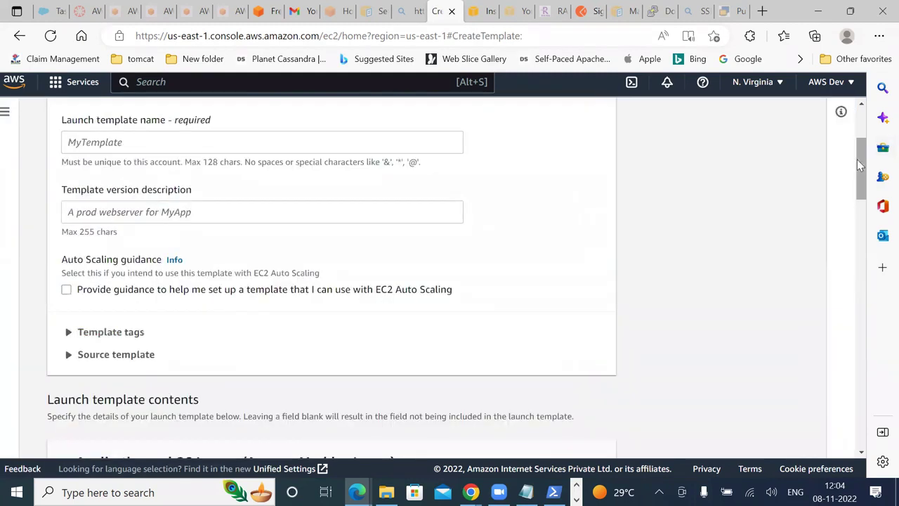
left_click_drag(860, 165, 859, 137)
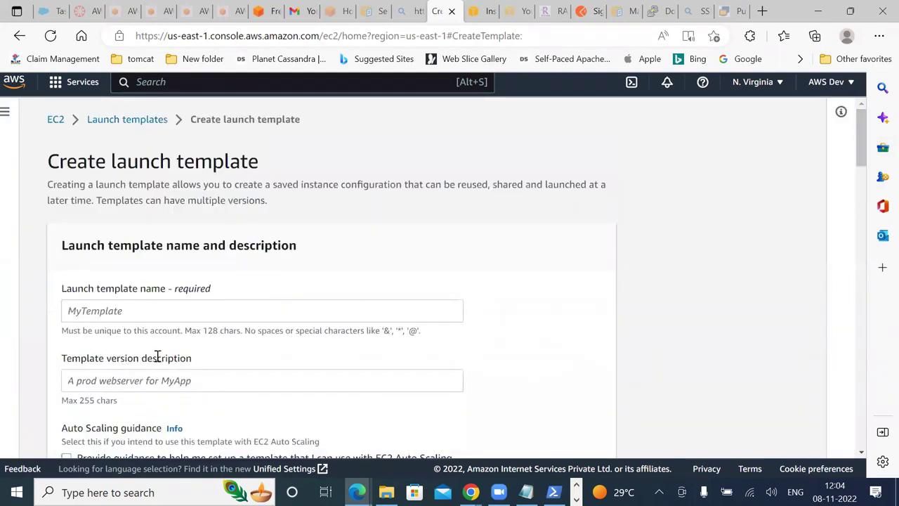
Enter MyTemlata as the launch template name
left_click(121, 315)
type("Myte")
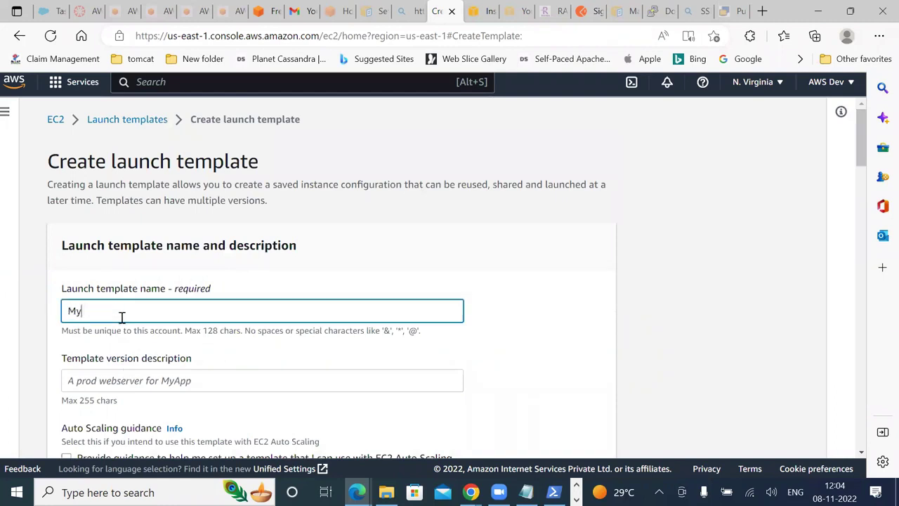
key("BackSpace")
key("BackSpace")
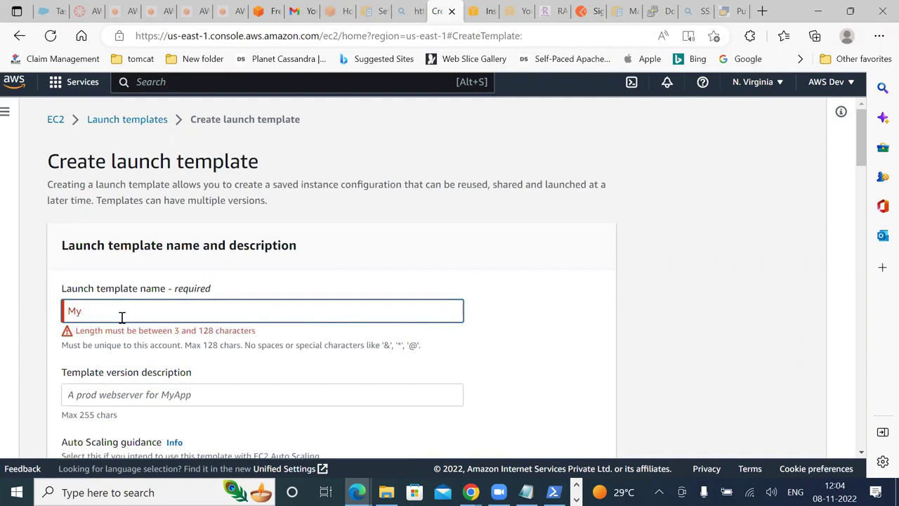
type("Templ")
key("BackSpace")
key("BackSpace")
key("BackSpace")
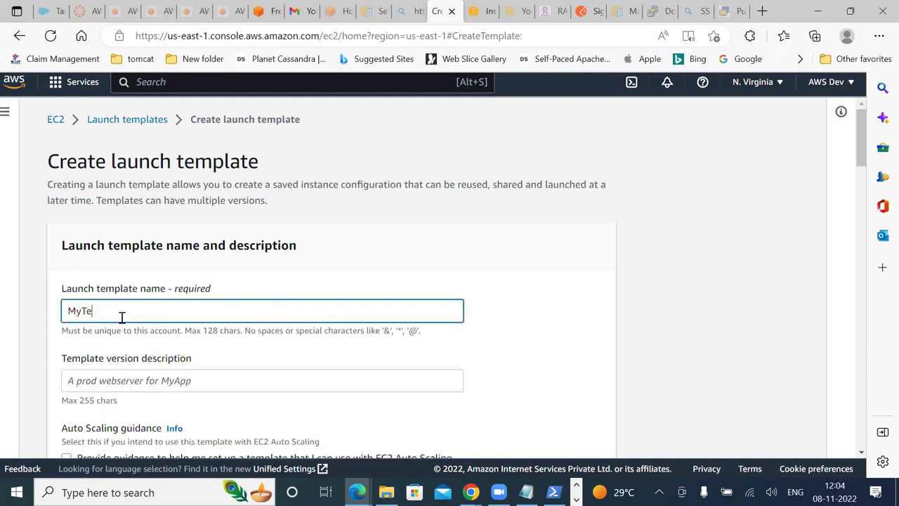
type("m")
type("leata")
key("Left")
key("Left")
key("Left")
key("BackSpace")
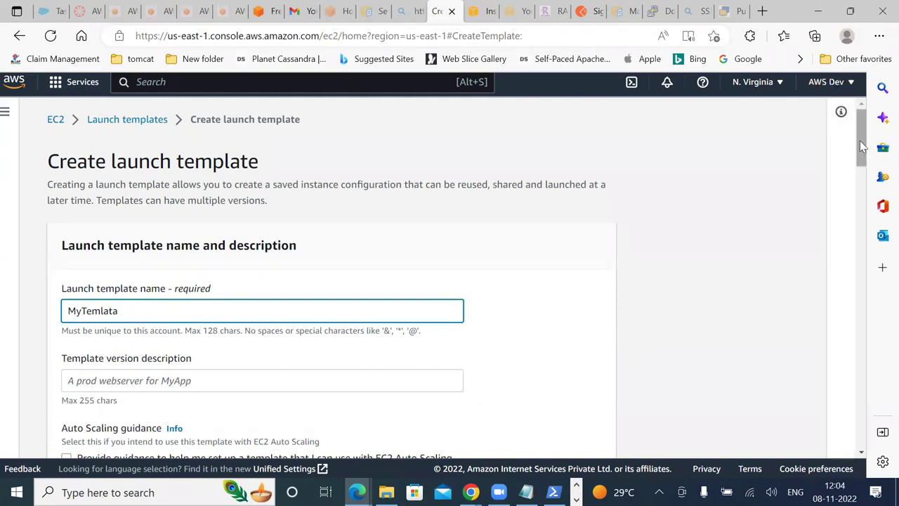
left_click_drag(860, 140, 860, 167)
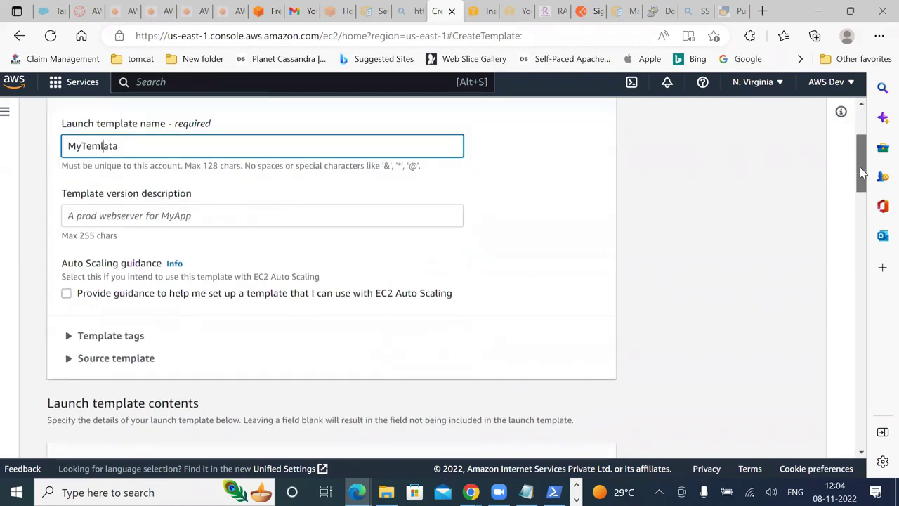
Give the template version description 1.0.0 and expand the Template tags section
left_click(219, 205)
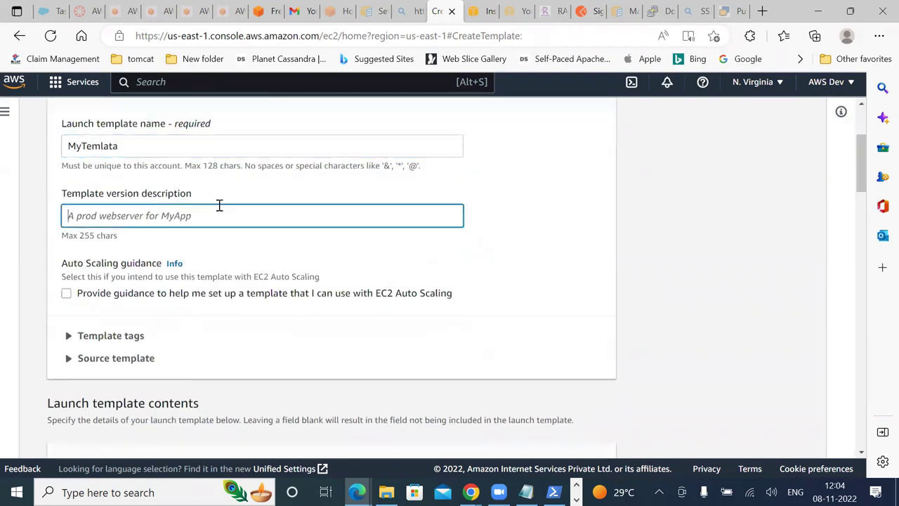
type("1")
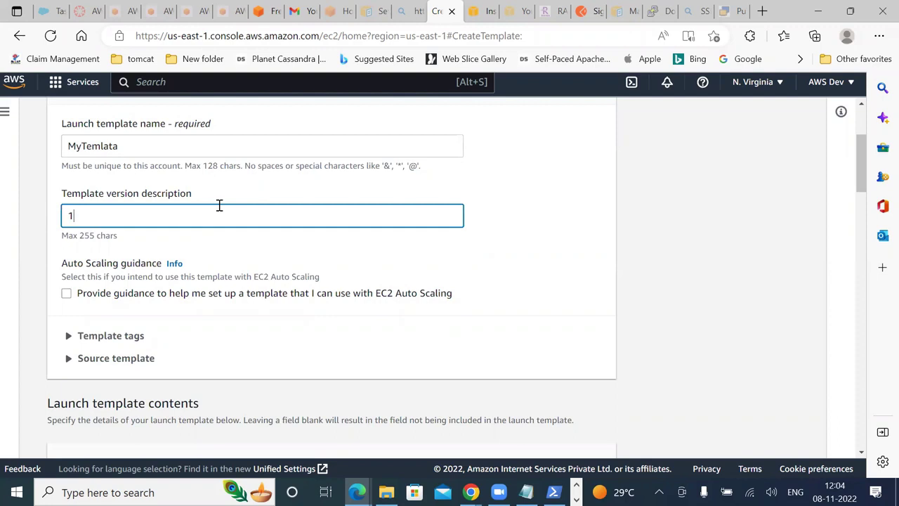
type(".0.0")
key("BackSpace")
type(".0")
left_click(101, 333)
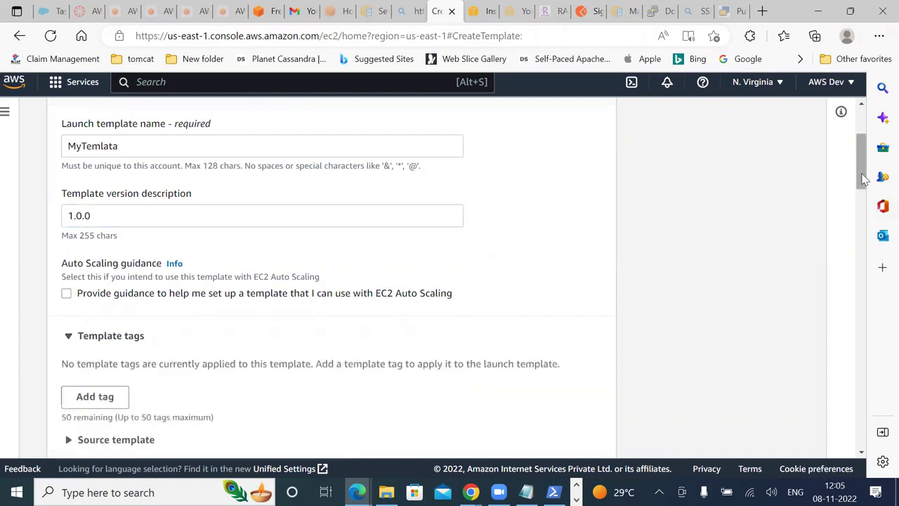
scroll(868, 228, "down", 1)
scroll(868, 228, "down", 5)
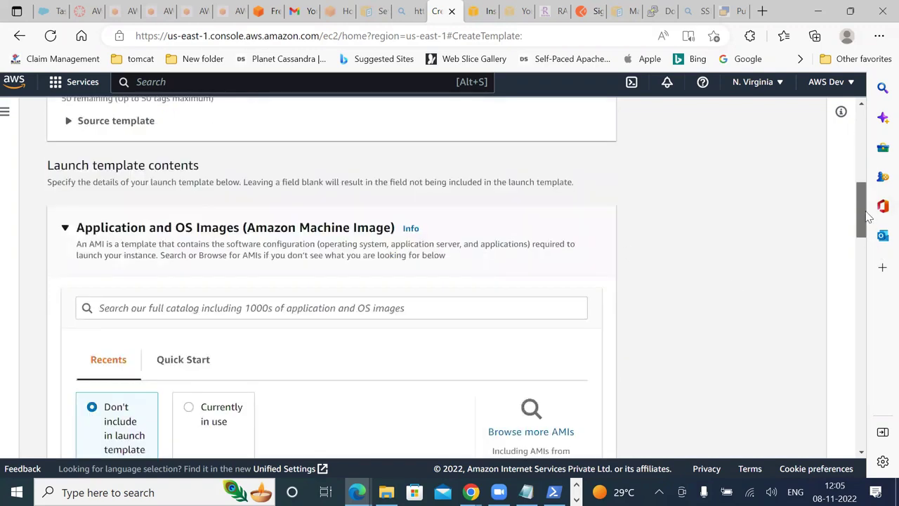
After finding no source templates, choose the Amazon Linux 2 AMI (Kernel 5.10) from Browse more AMIs
scroll(868, 217, "up", 1)
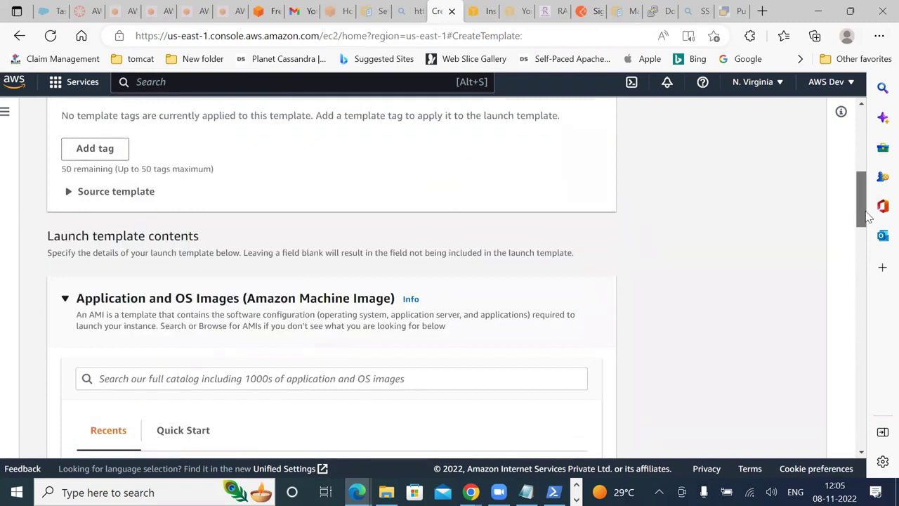
scroll(868, 218, "up", 4)
scroll(868, 218, "down", 5)
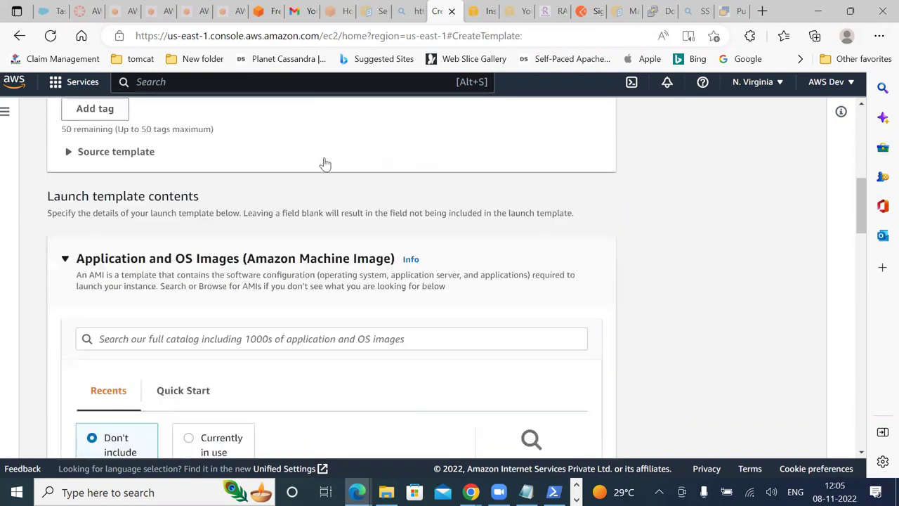
left_click(80, 160)
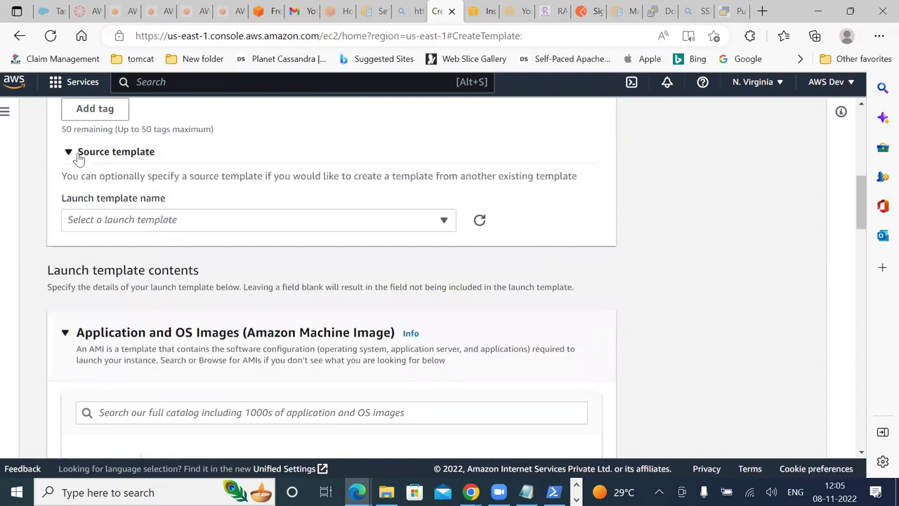
left_click(198, 222)
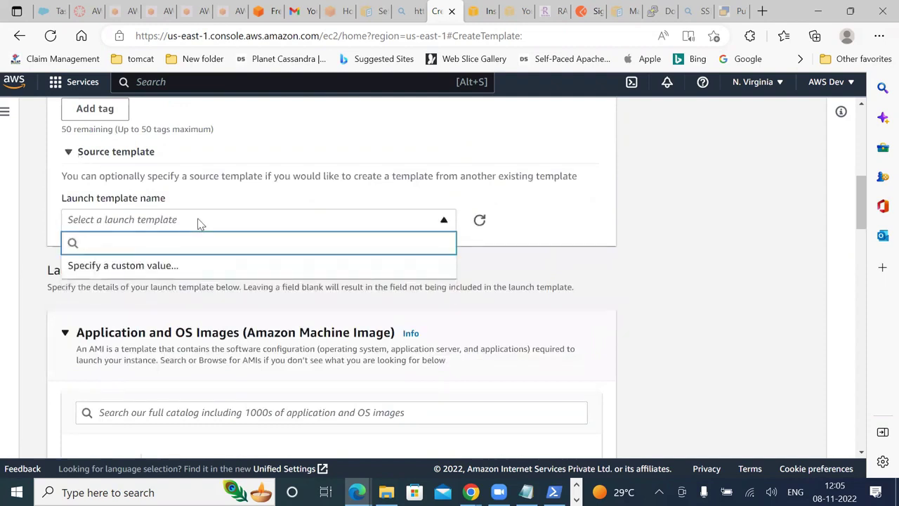
left_click(618, 291)
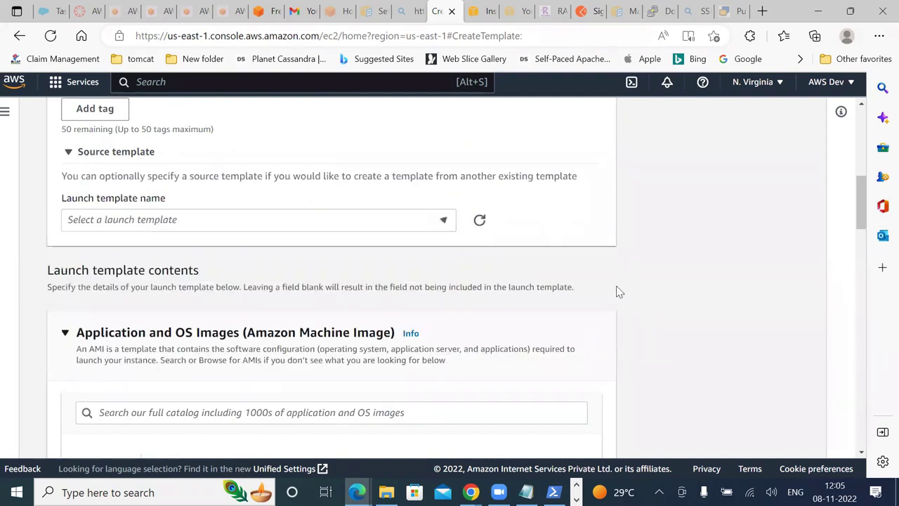
left_click_drag(863, 202, 871, 240)
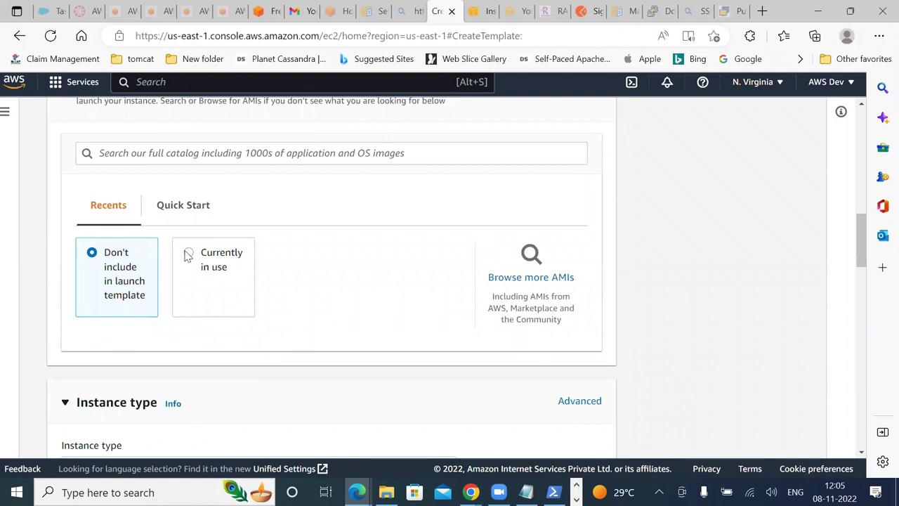
left_click(528, 278)
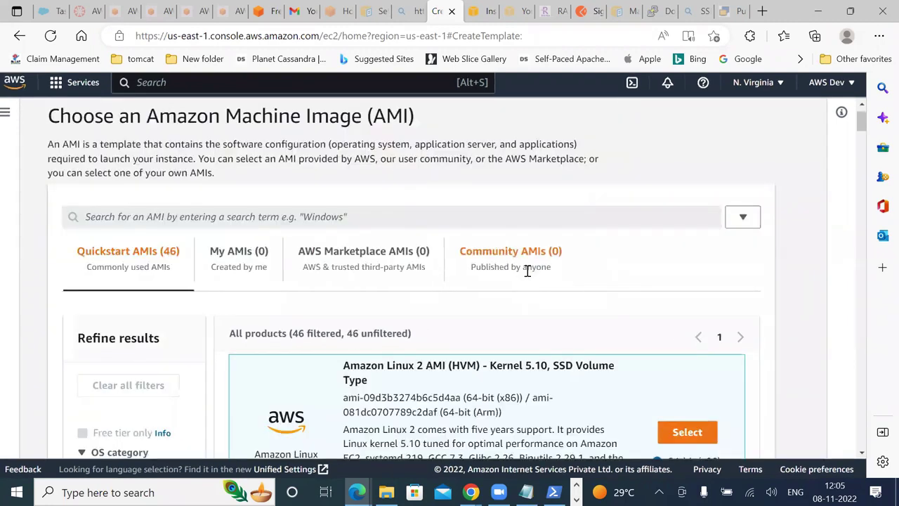
scroll(526, 274, "down", 3)
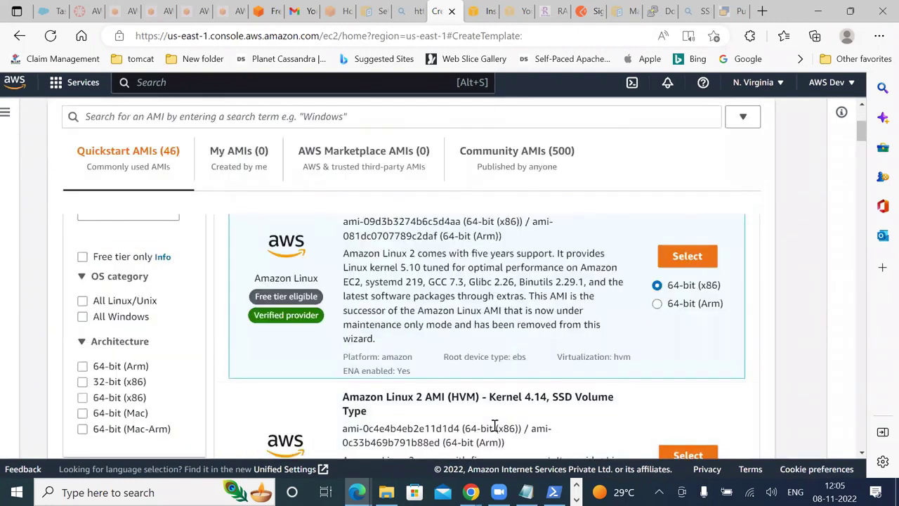
left_click(692, 257)
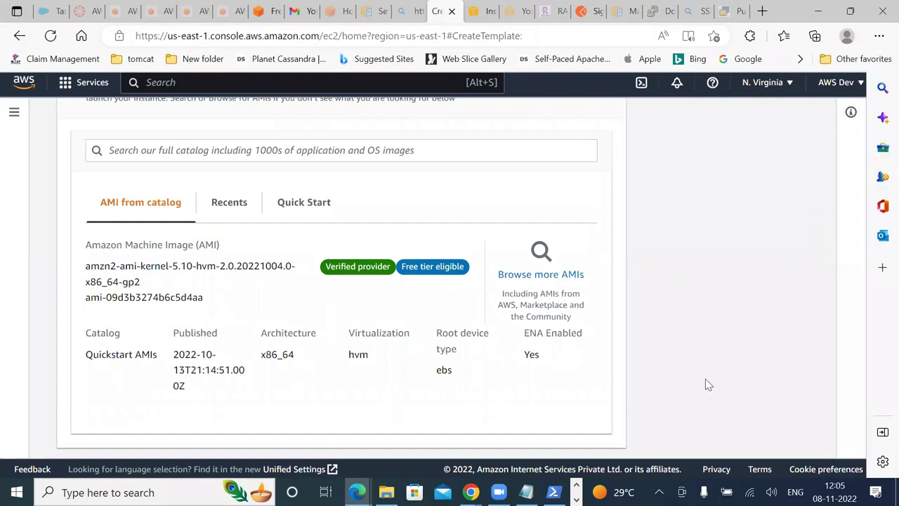
scroll(708, 384, "up", 3)
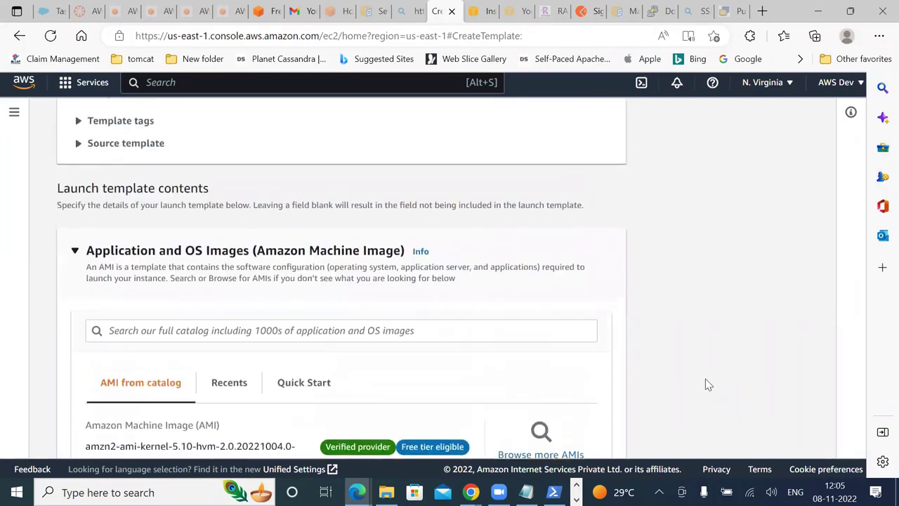
left_click(74, 250)
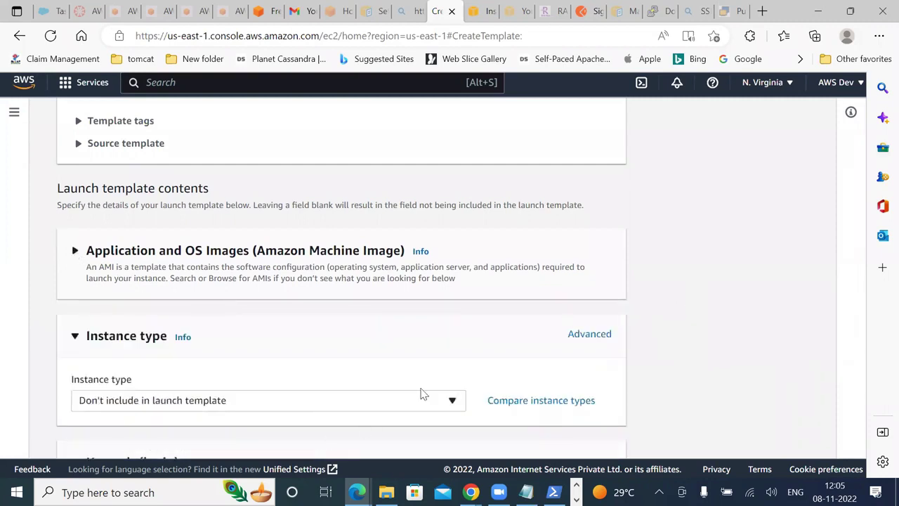
Set the instance type to t2.micro (free tier, 1 vCPU, 1 GiB memory)
left_click(453, 402)
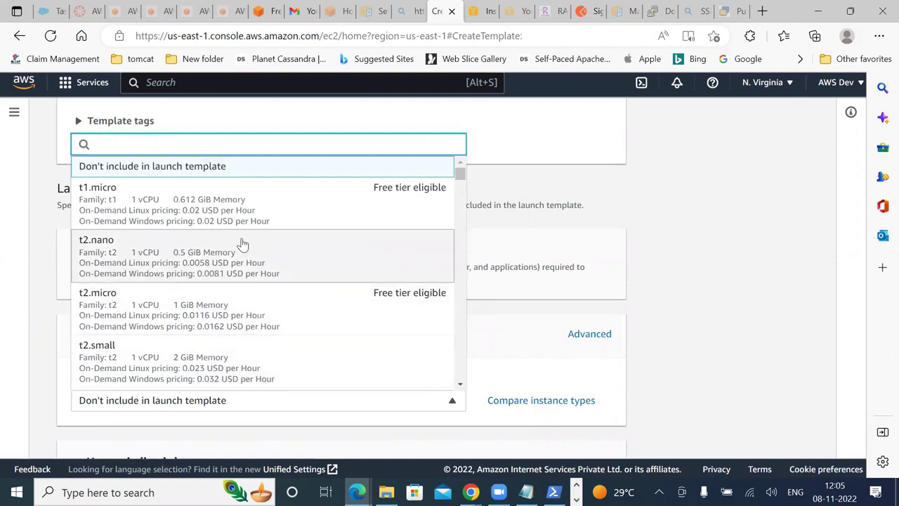
left_click(460, 385)
left_click_drag(460, 385, 460, 385)
left_click(460, 163)
left_click_drag(460, 163, 460, 165)
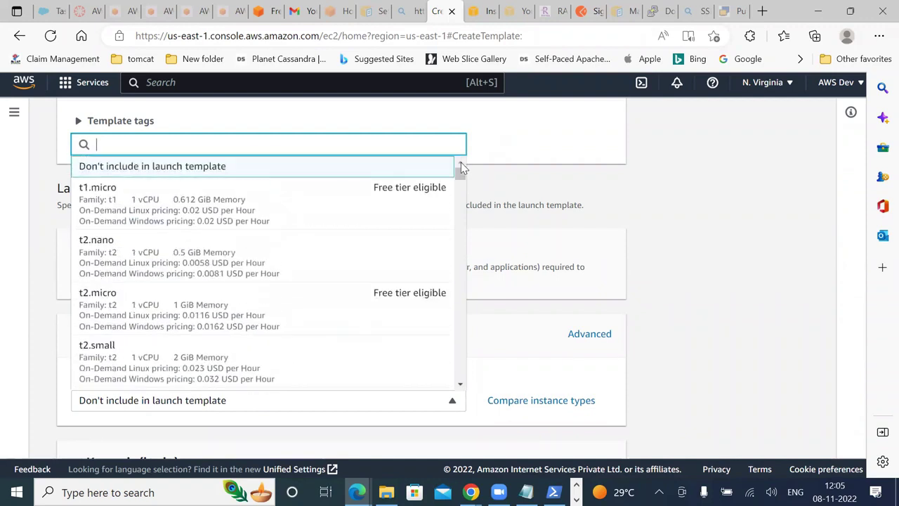
left_click(242, 324)
scroll(729, 390, "down", 2)
scroll(727, 384, "down", 3)
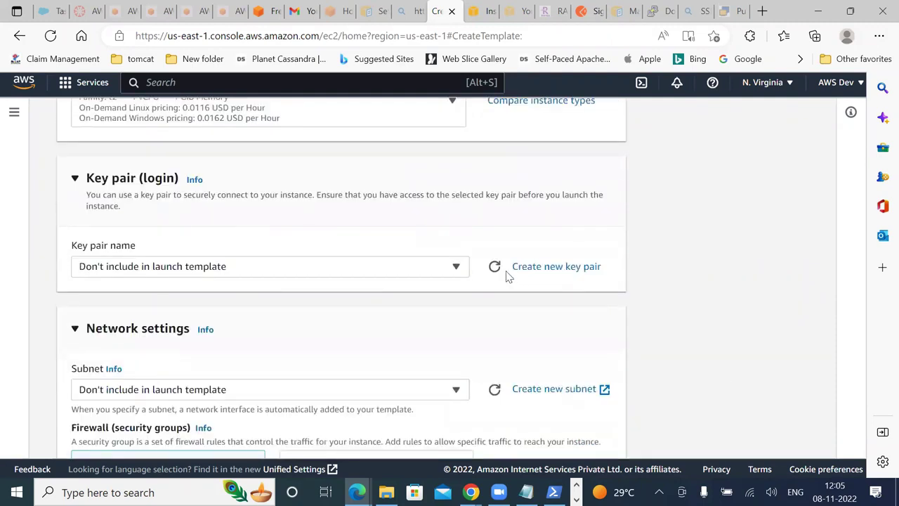
Choose the myKey-restart-11-22 key pair for the launch template
left_click(458, 266)
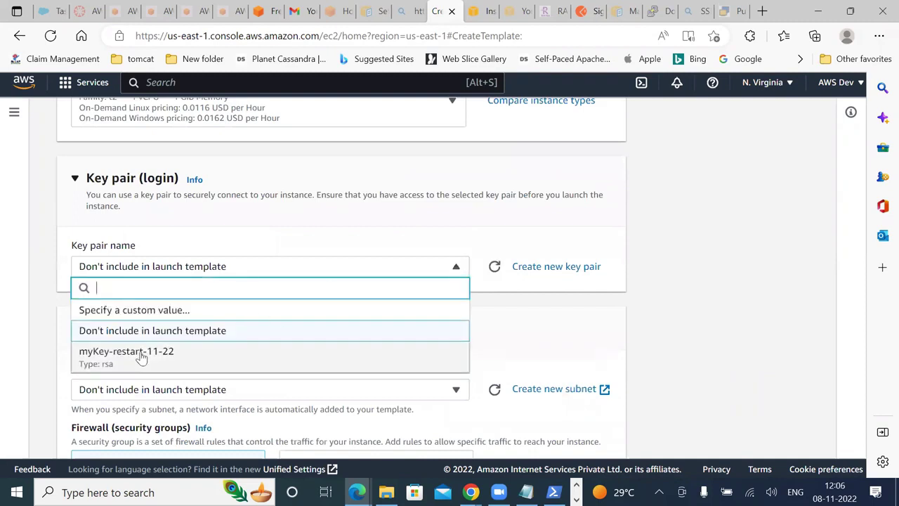
left_click(141, 359)
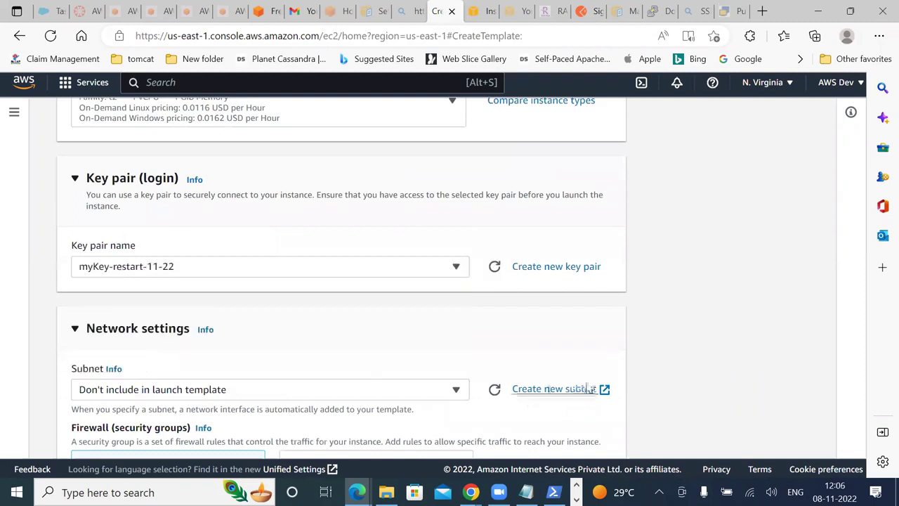
key("Return")
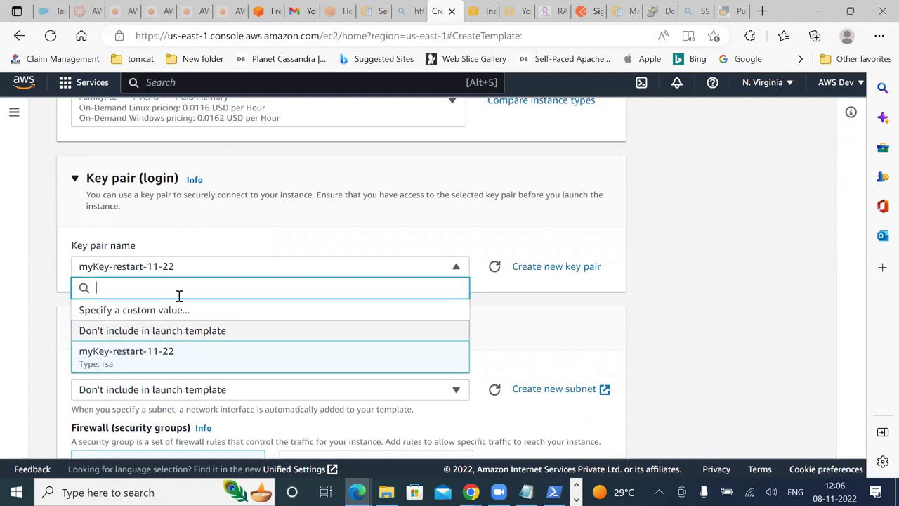
left_click(138, 364)
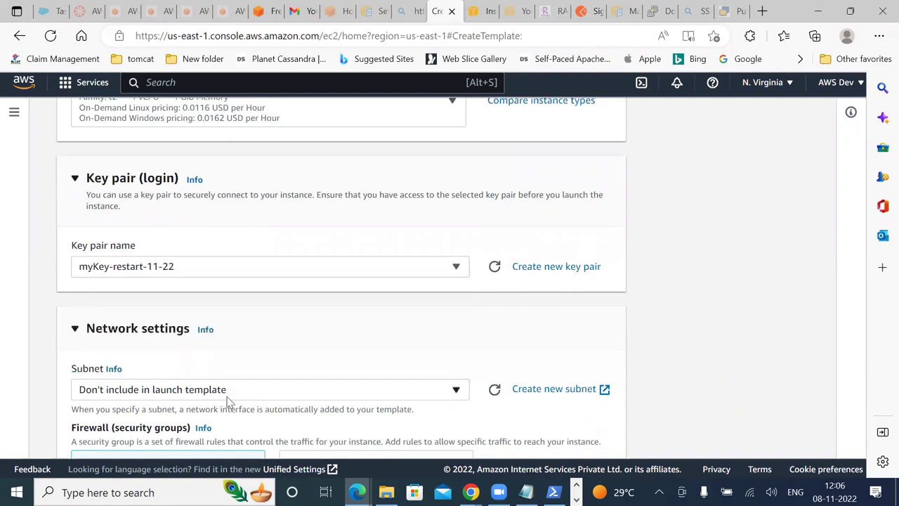
Check the subnet list and leave the subnet unset
left_click(253, 397)
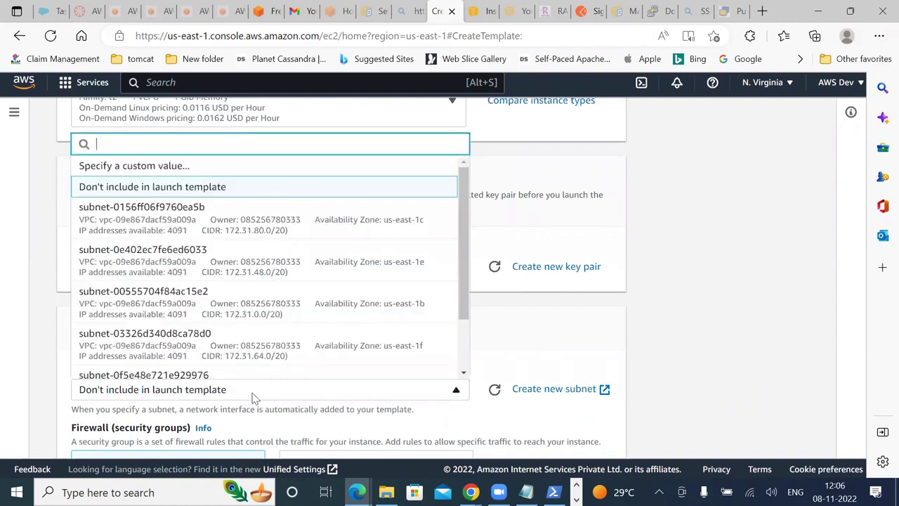
left_click(254, 397)
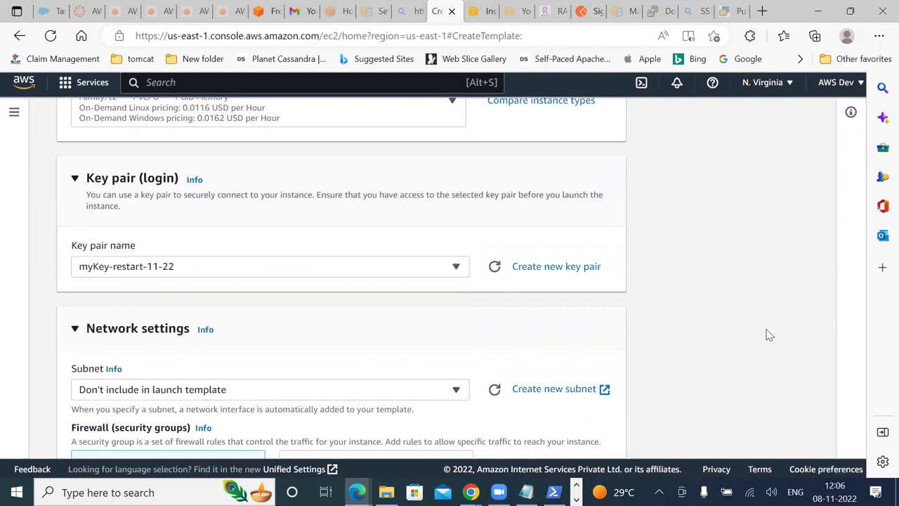
scroll(769, 335, "down", 3)
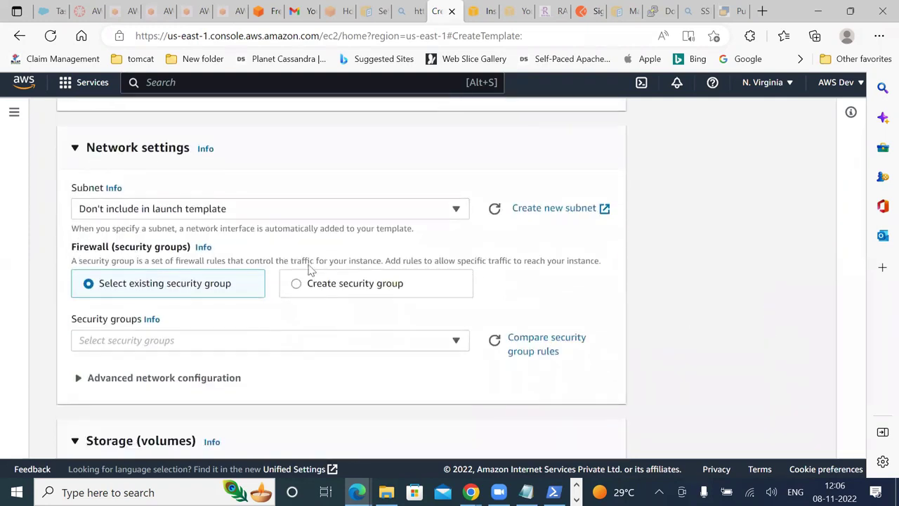
left_click(211, 218)
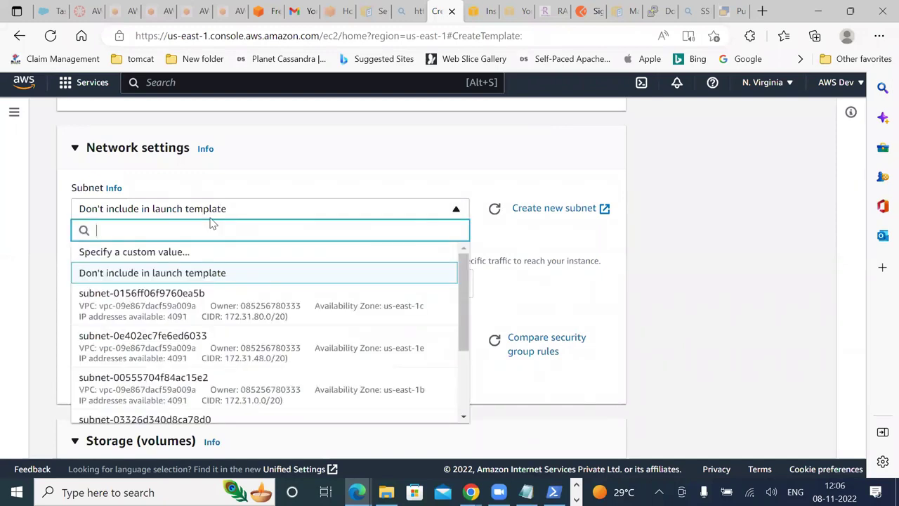
mouse_move(464, 289)
left_mouse_down()
mouse_move(466, 371)
mouse_move(471, 282)
left_mouse_up()
left_click(798, 286)
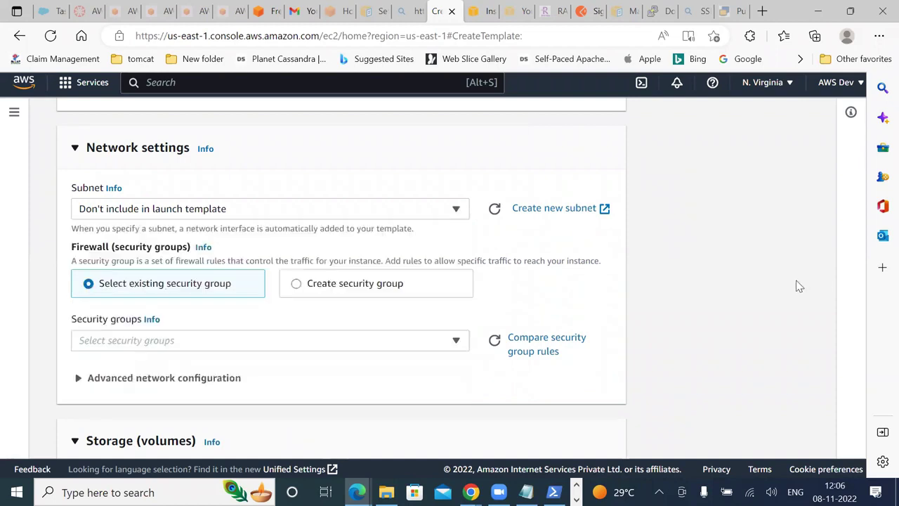
Under Advanced network configuration, select the default security group
left_click(139, 378)
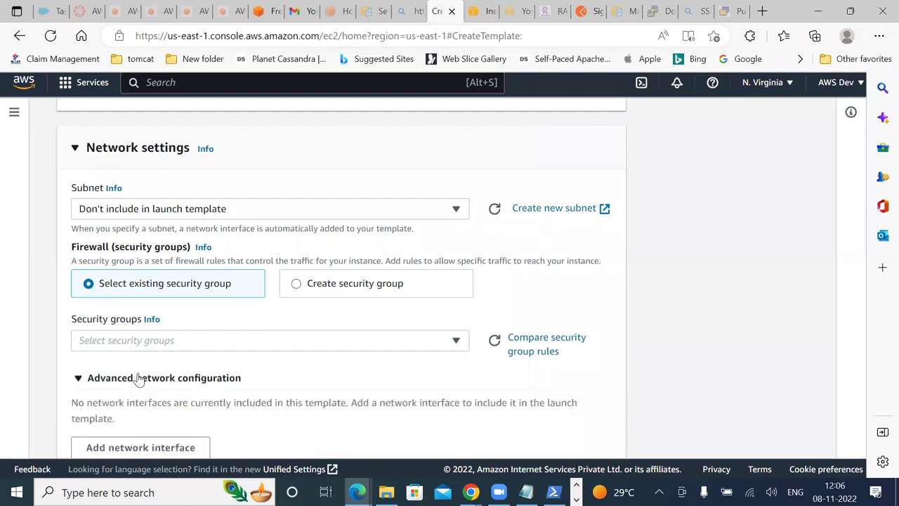
scroll(140, 379, "down", 1)
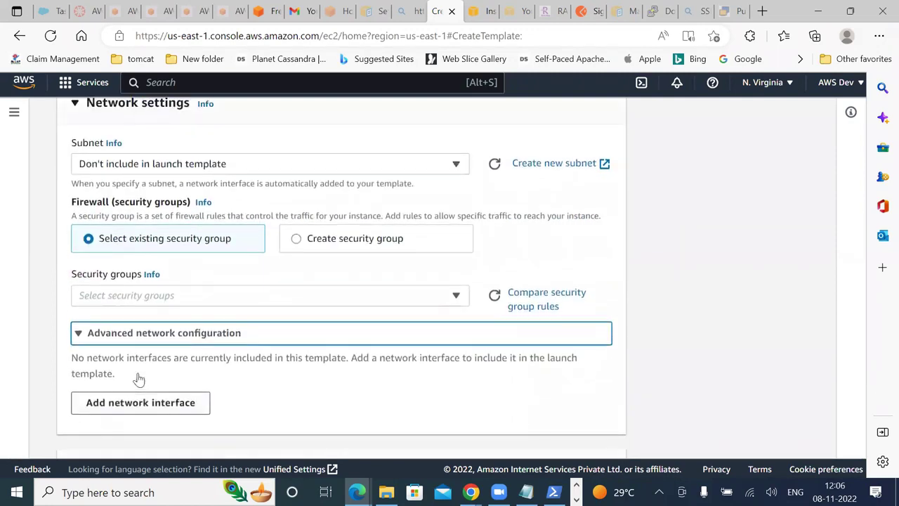
left_click(335, 301)
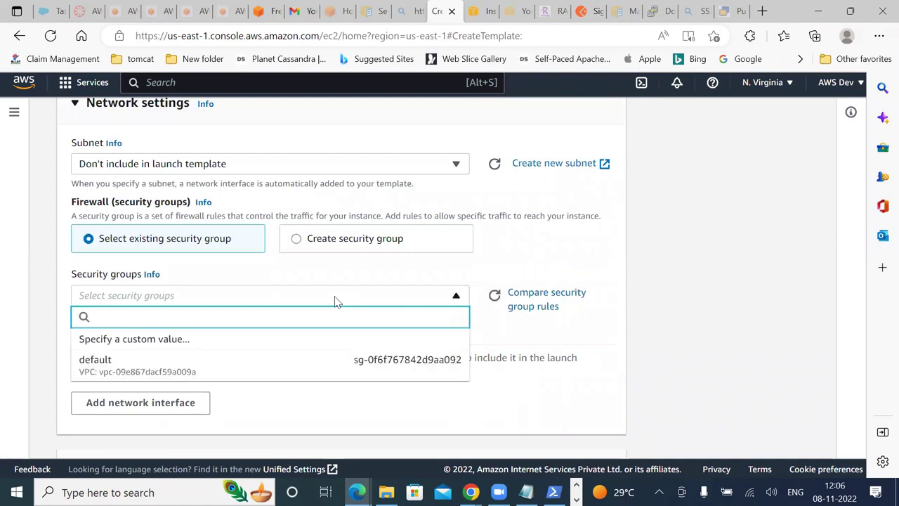
left_click(161, 372)
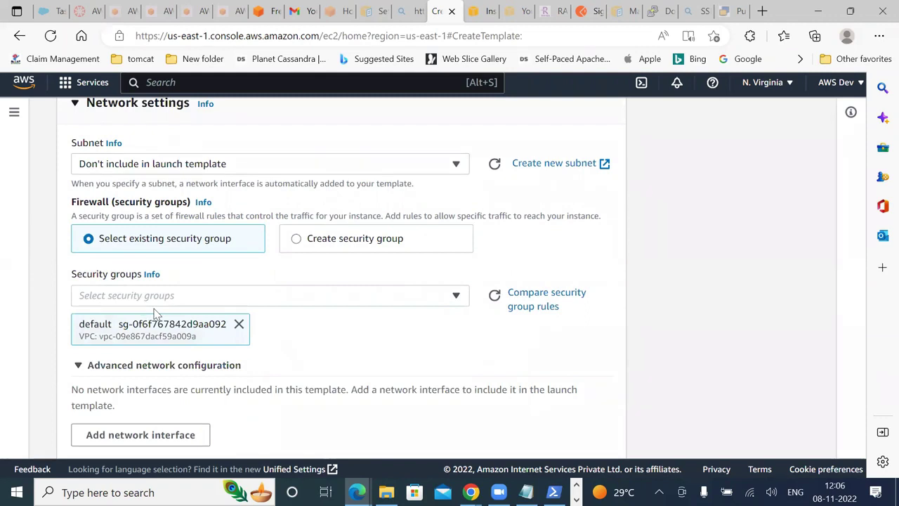
scroll(702, 293, "down", 5)
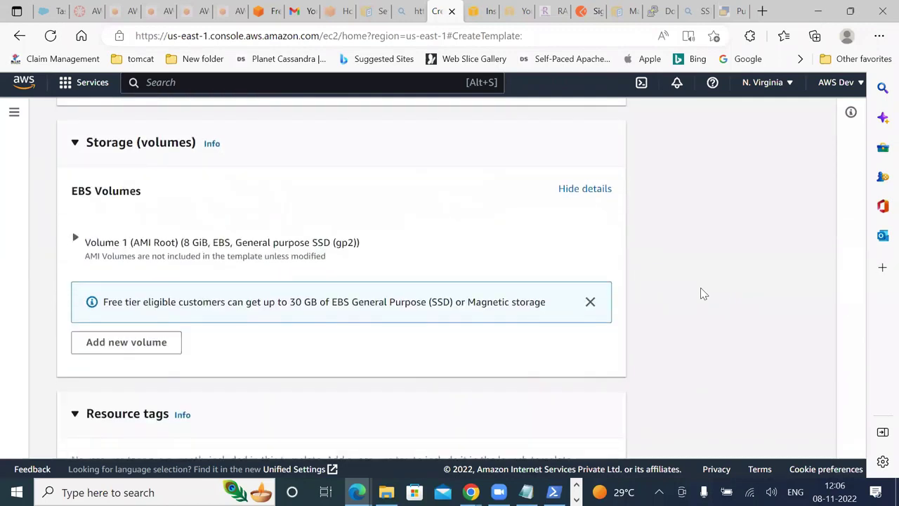
Change Volume 1 (AMI Root) size from 8 to 20 GiB and scroll down to the Summary
left_click(76, 235)
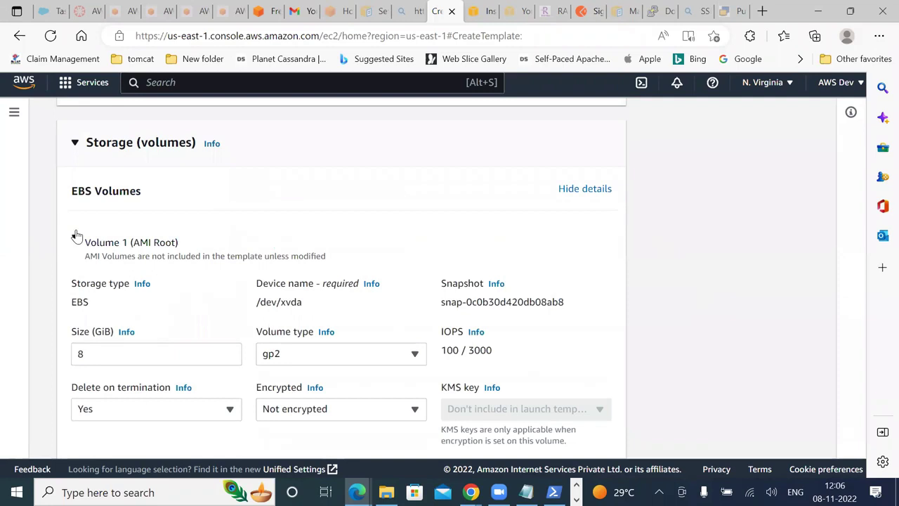
left_click(76, 237)
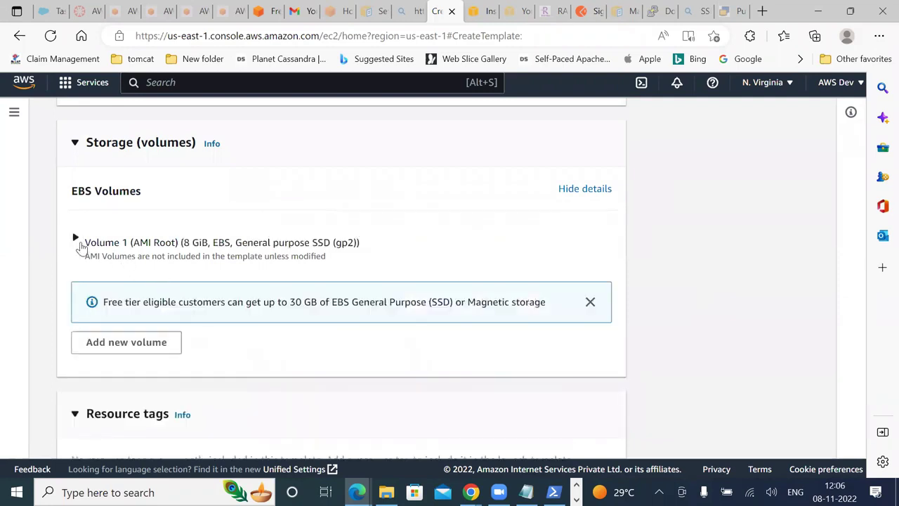
left_click(76, 236)
double_click(128, 346)
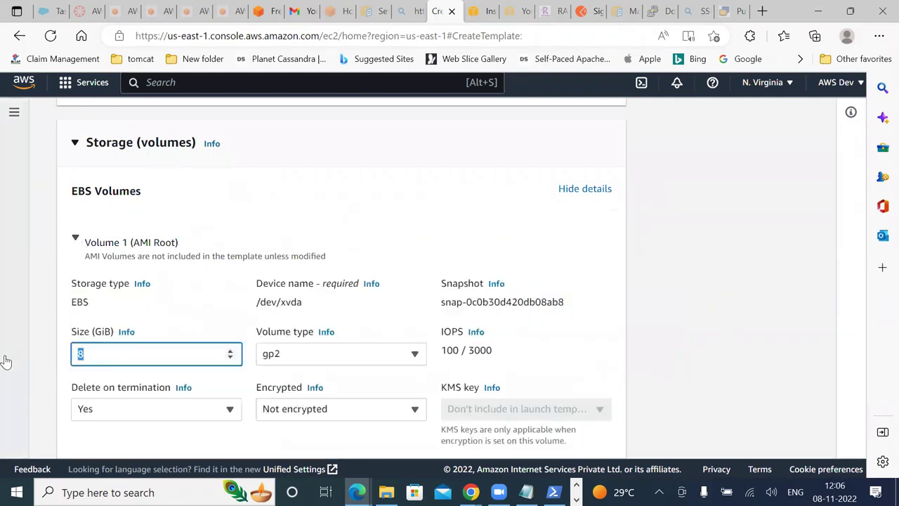
type("20")
key("Tab")
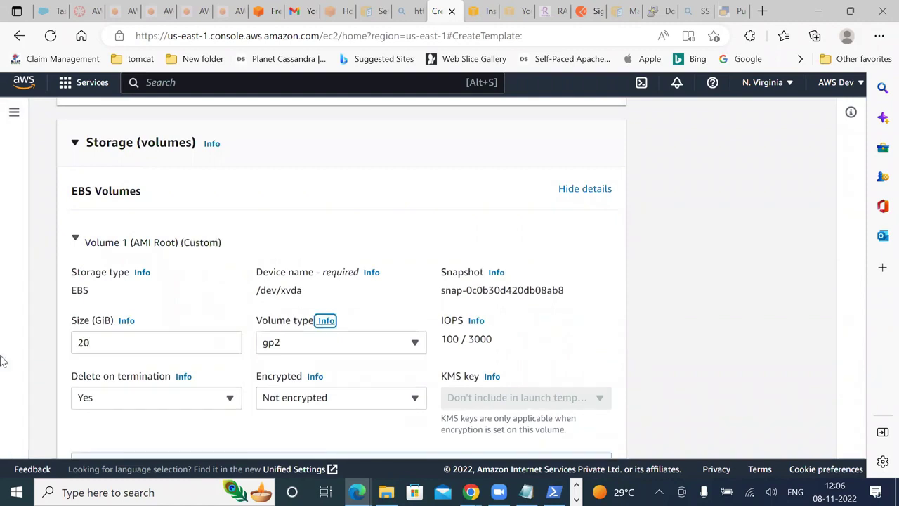
left_click(697, 348)
scroll(698, 348, "down", 3)
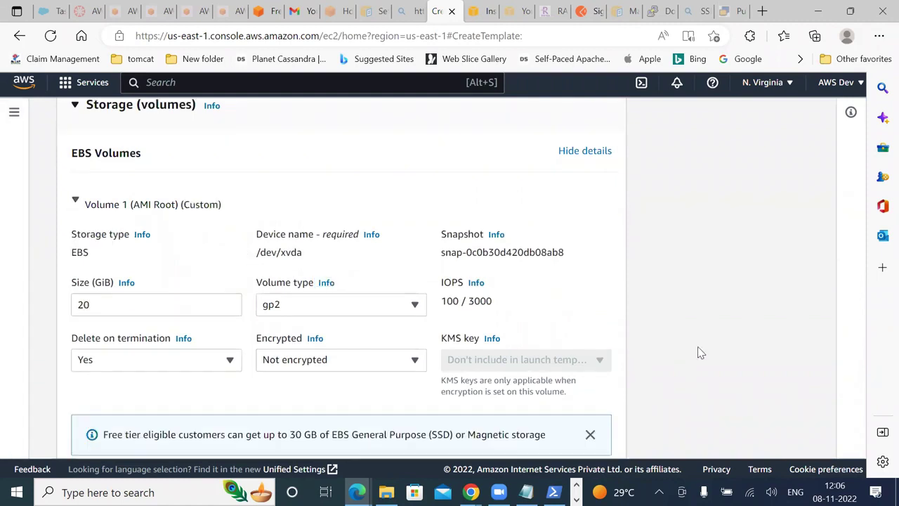
scroll(698, 352, "down", 10)
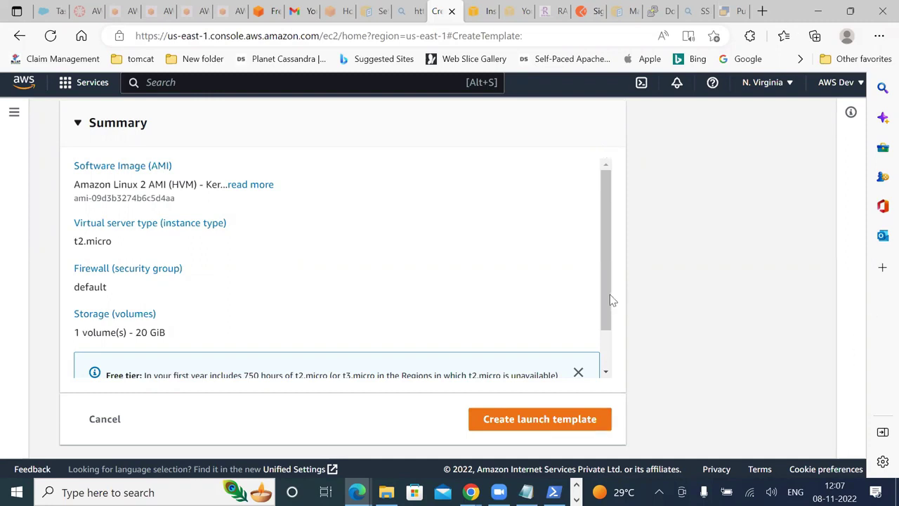
Scroll to the top of Create launch template and follow the EC2 breadcrumb back to the Dashboard
scroll(647, 290, "up", 8)
scroll(646, 290, "up", 15)
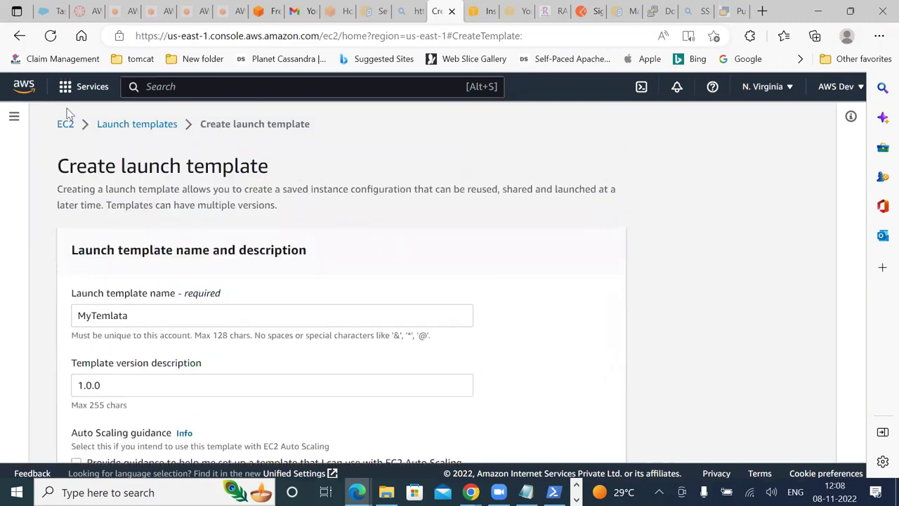
left_click(65, 124)
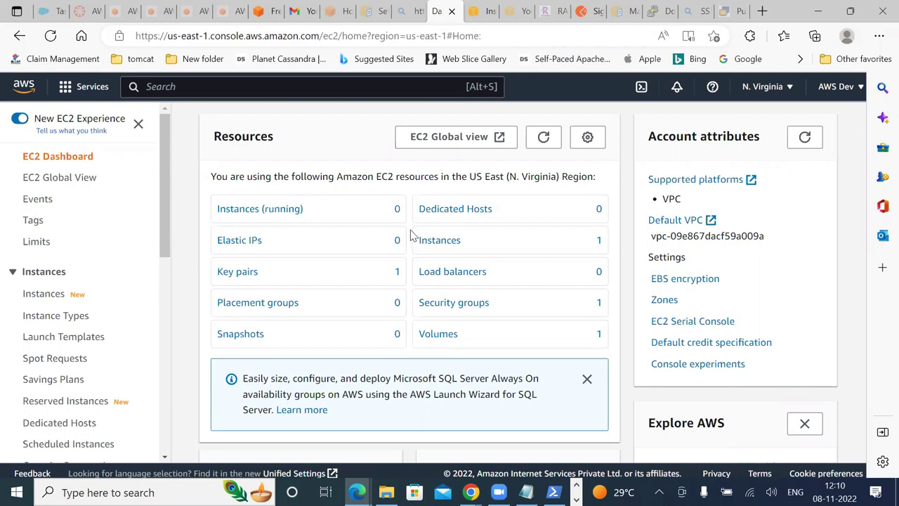
Open the Working with Commands slides at the first slide with the contents panel hidden
left_click(152, 13)
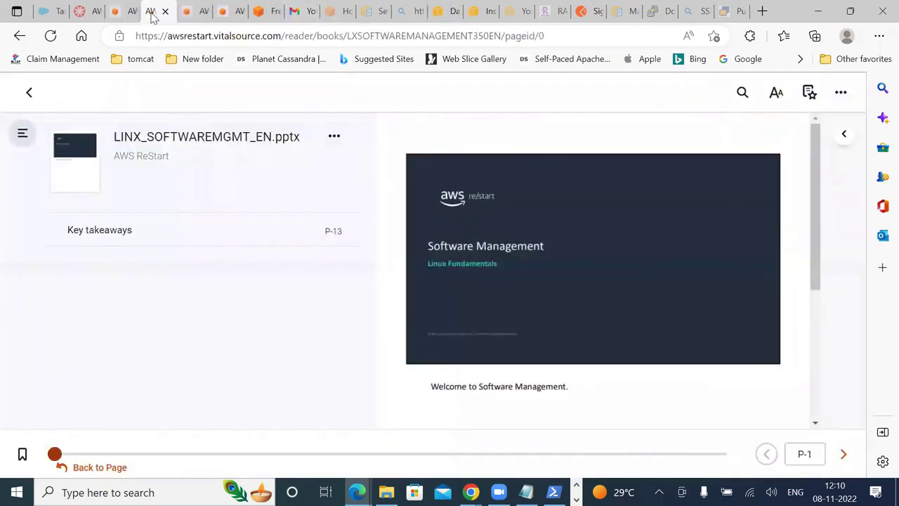
left_click(186, 13)
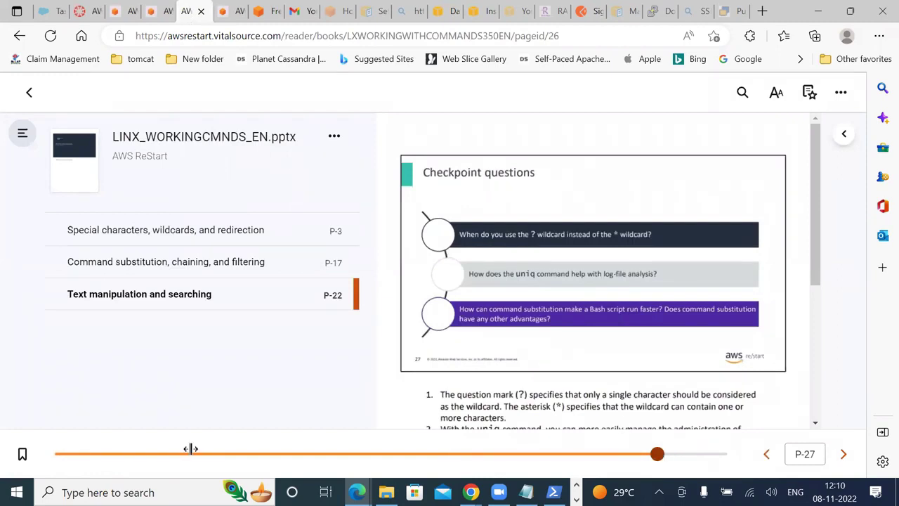
left_click(79, 454)
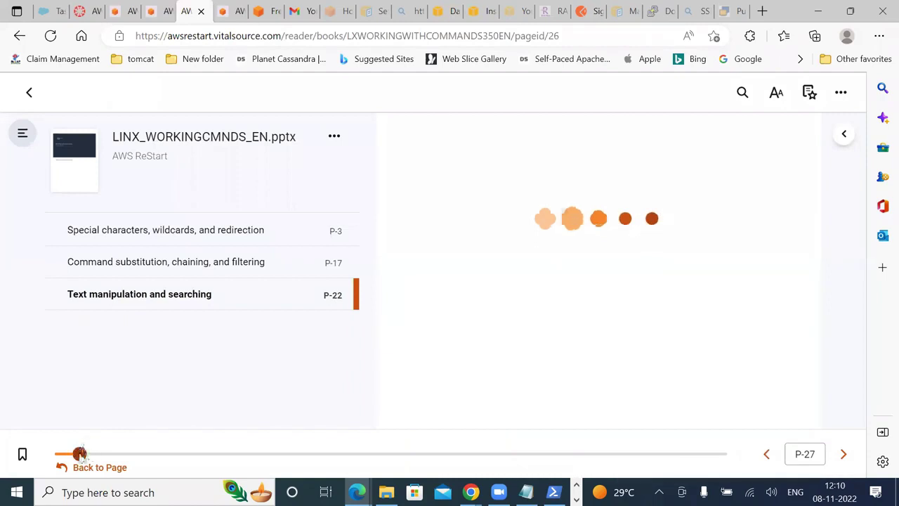
left_click(26, 132)
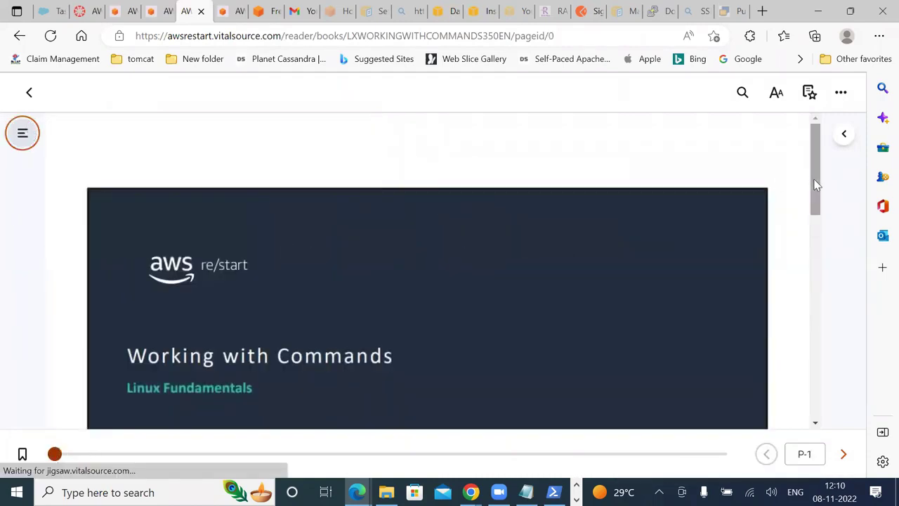
left_click_drag(813, 184, 818, 200)
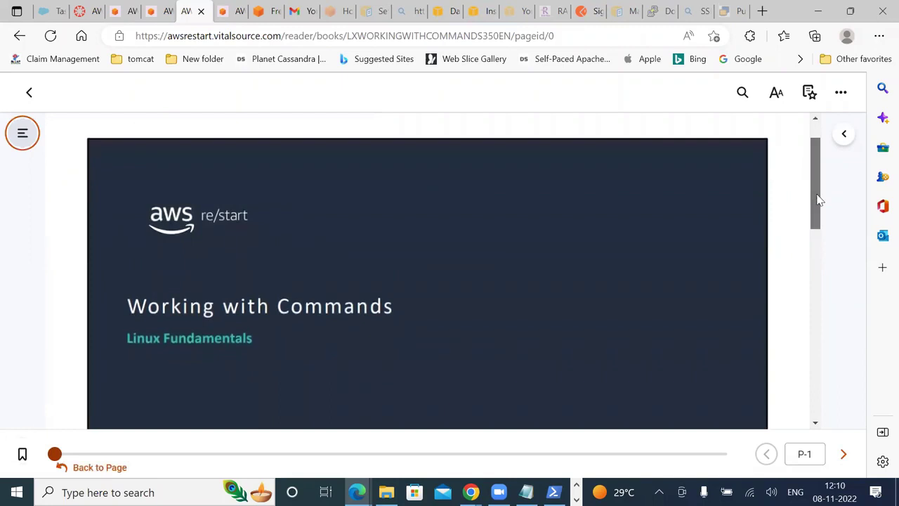
Page forward to the wildcards and Bash quotation marks slides, then switch to the Intro Linux deck
left_click(845, 454)
left_click(845, 454)
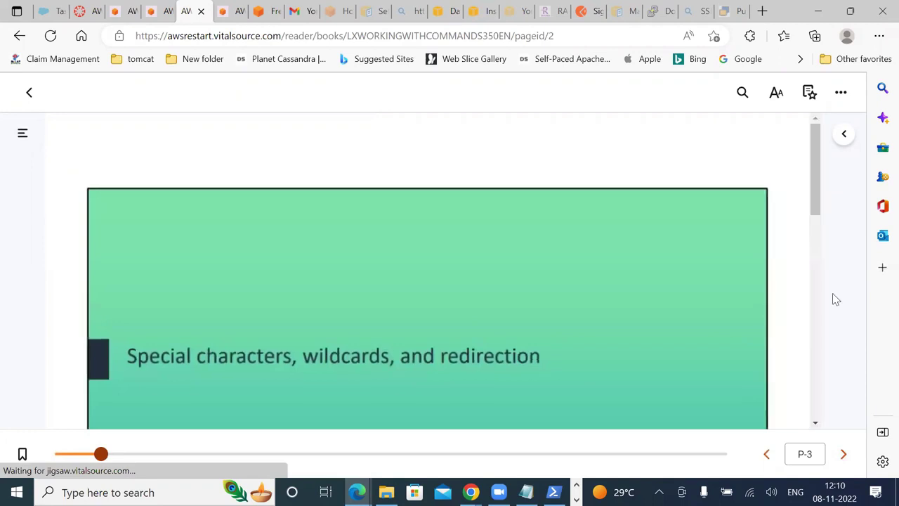
left_click_drag(818, 205, 821, 241)
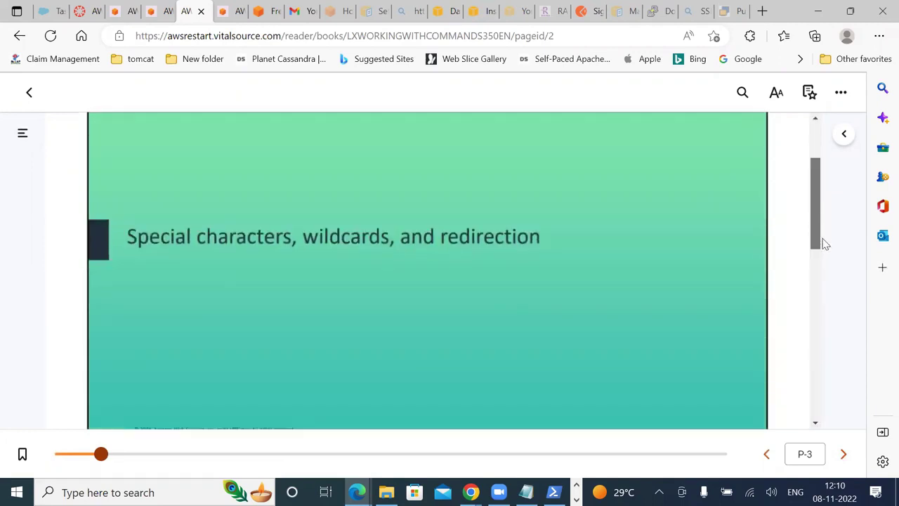
left_click(843, 454)
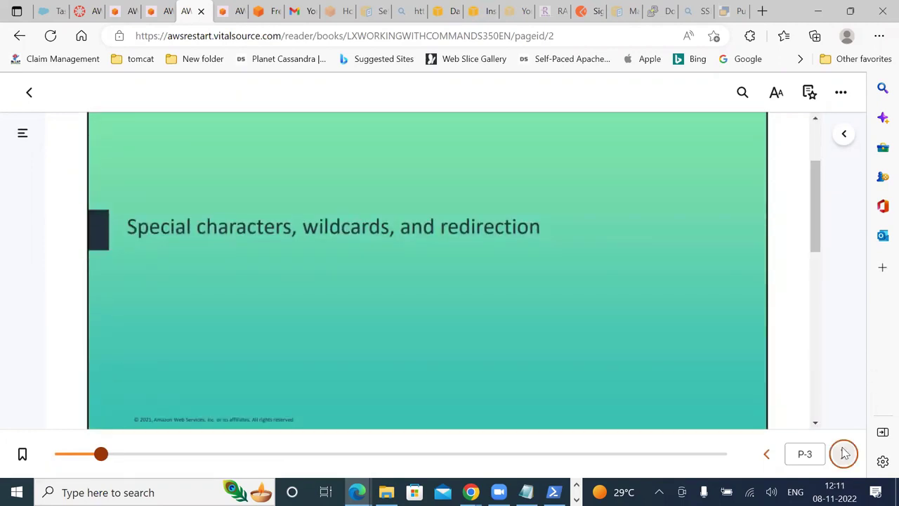
left_click_drag(819, 218, 827, 236)
scroll(827, 236, "down", 2)
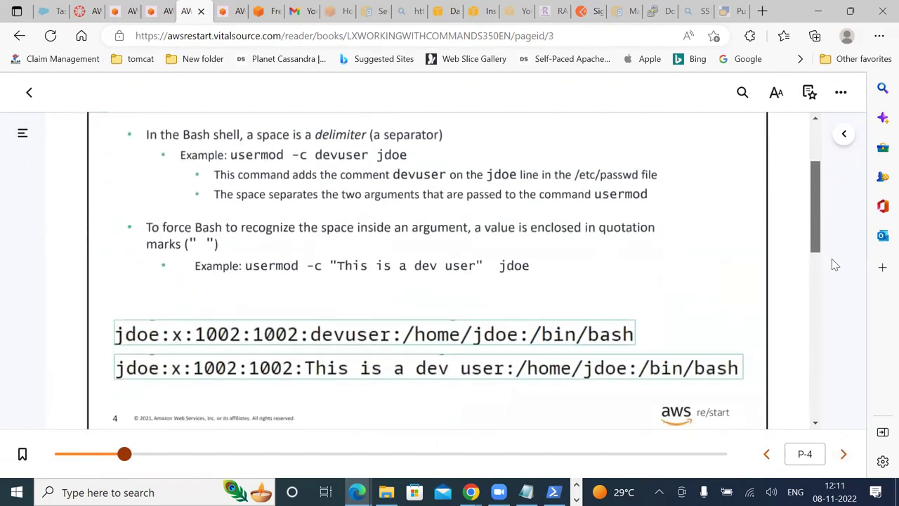
scroll(834, 255, "up", 1)
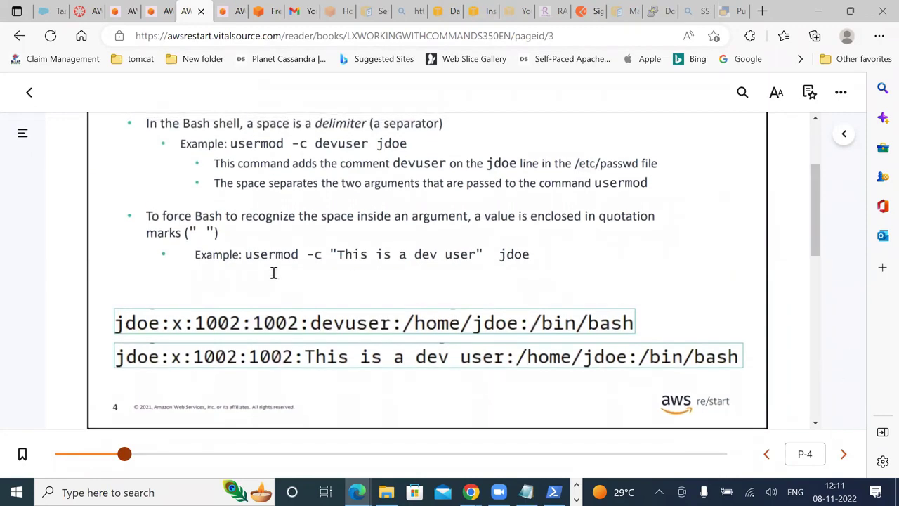
left_click(232, 12)
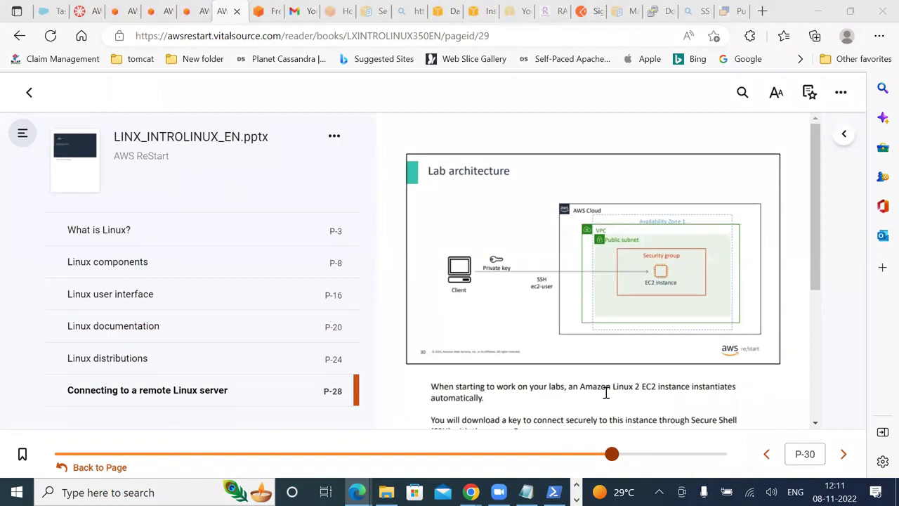
Hide the contents panel and page back from P-30 to the Linux distributions slide at P-24
left_click(22, 134)
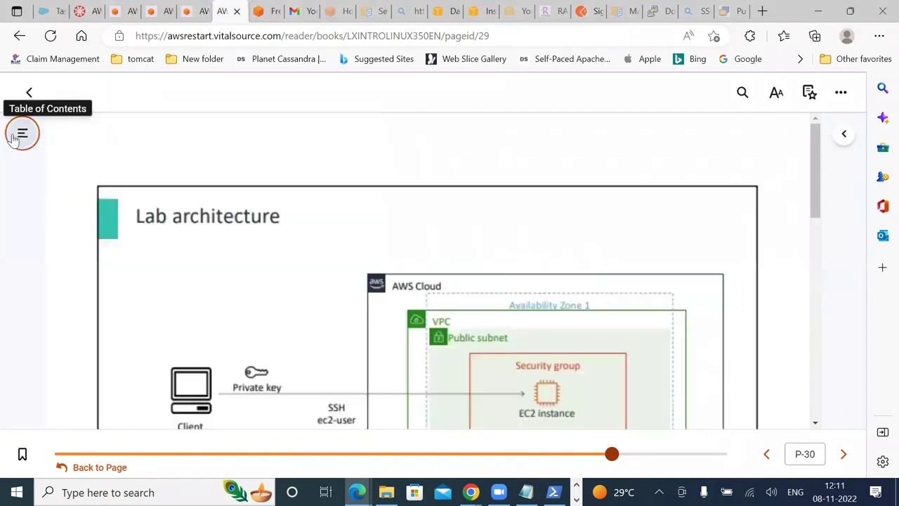
left_click_drag(819, 181, 818, 213)
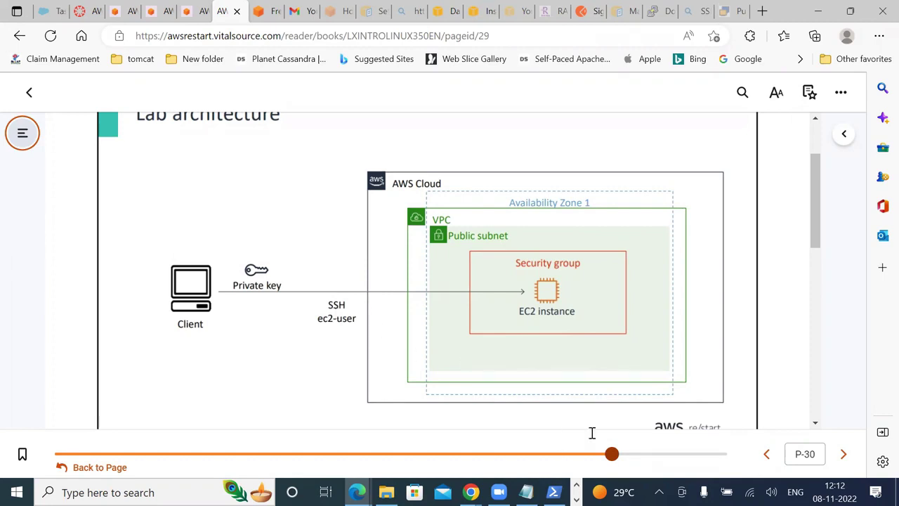
left_click(770, 455)
left_click(767, 454)
left_click(768, 454)
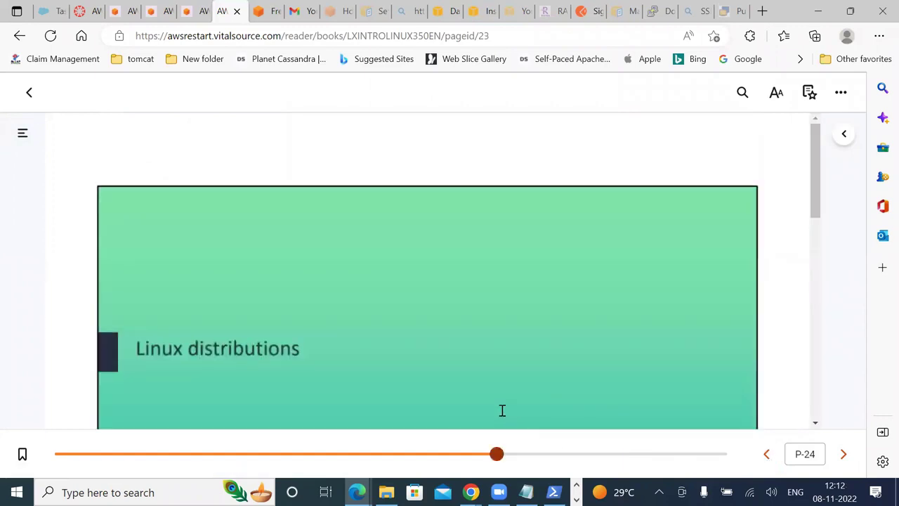
left_click_drag(813, 201, 815, 231)
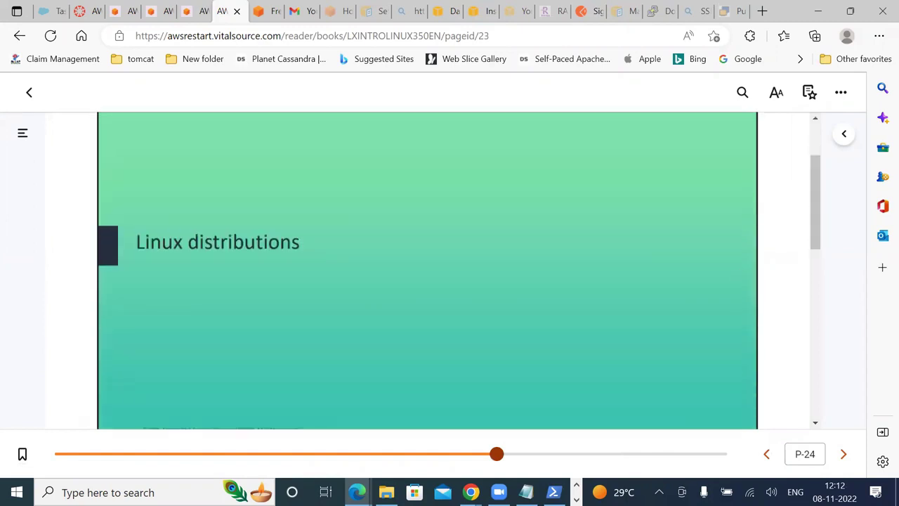